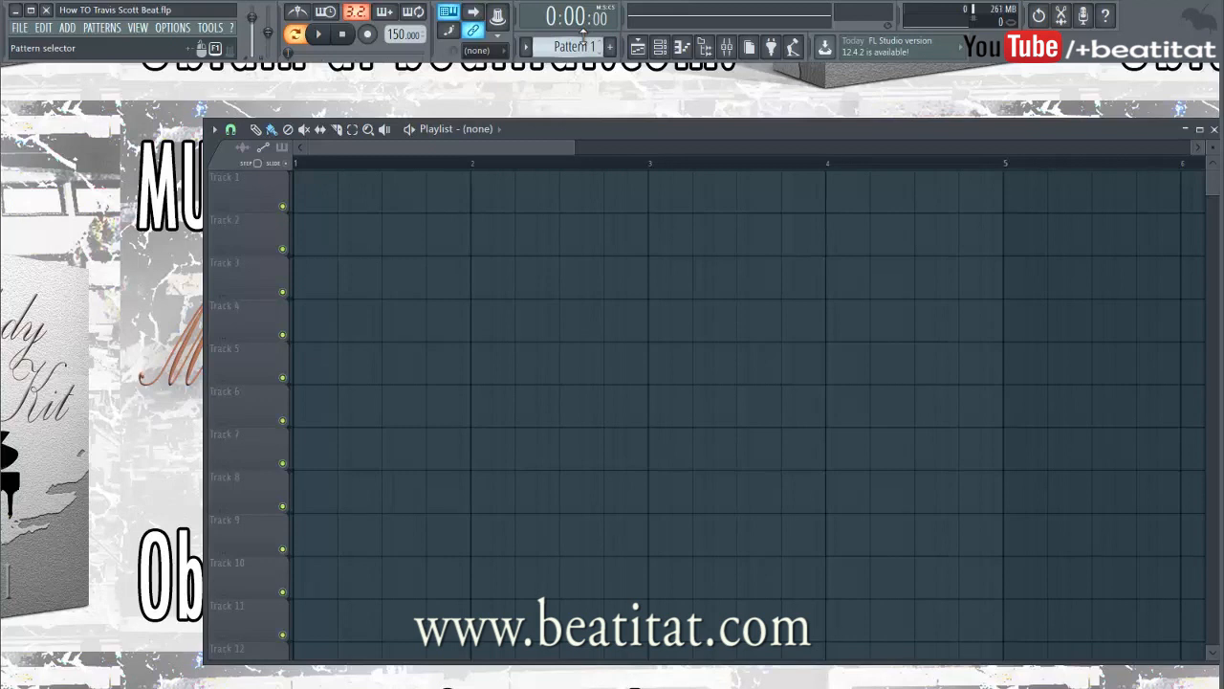
- Reposition the playlist window and display the channel rack over it
{"action": "left_click_drag", "start_coordinate": [993, 131], "coordinate": [855, 110]}
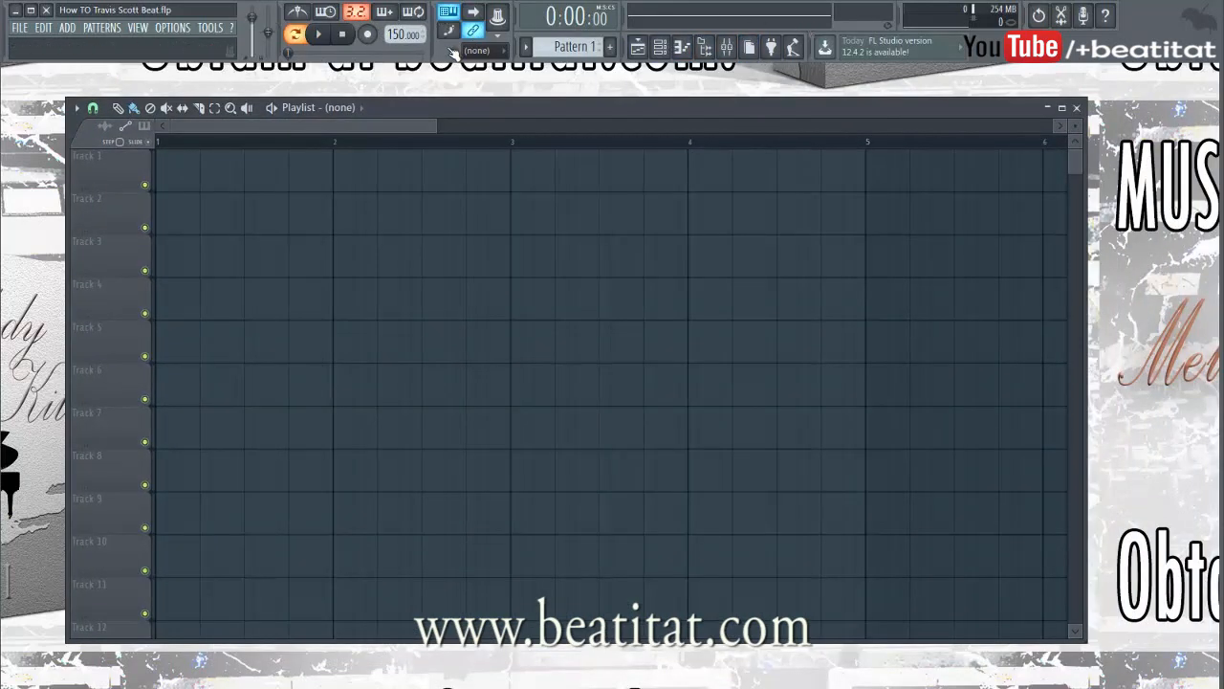
{"action": "left_click", "coordinate": [659, 47]}
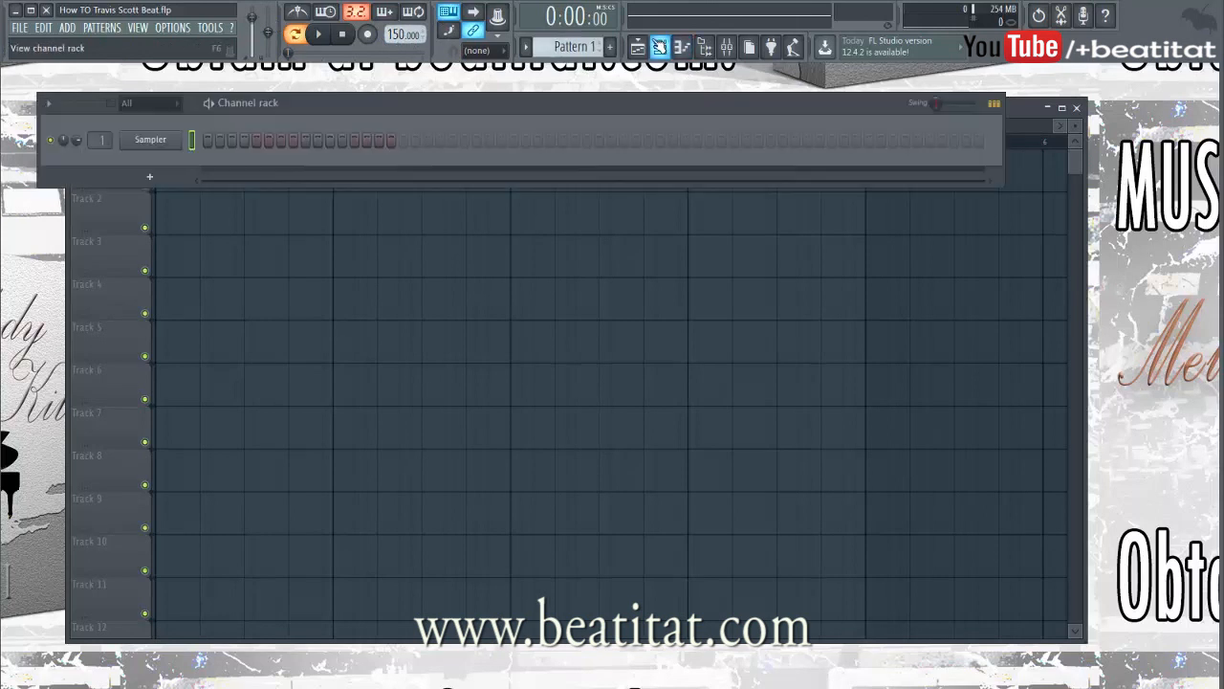
{"action": "left_click_drag", "start_coordinate": [302, 111], "coordinate": [422, 113]}
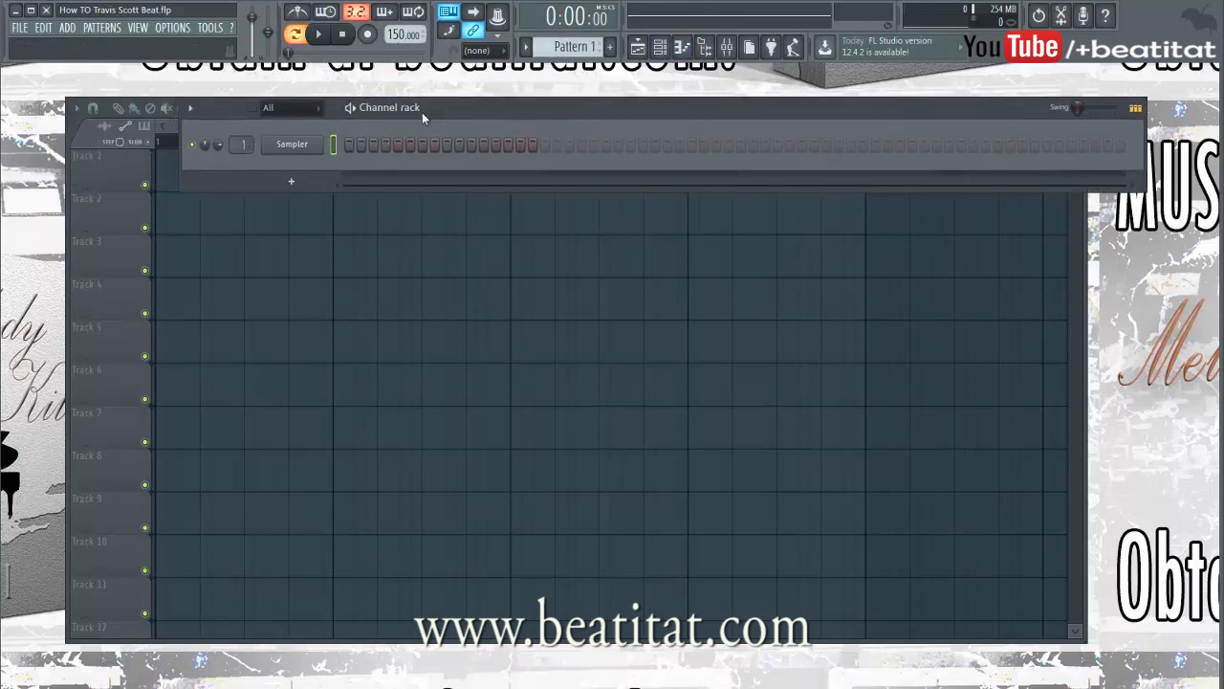
- Insert an Addictive Keys channel and load its Studio Grand Arena Ballad preset, then close the plugin window
{"action": "right_click", "coordinate": [316, 144]}
{"action": "mouse_move", "coordinate": [383, 218]}
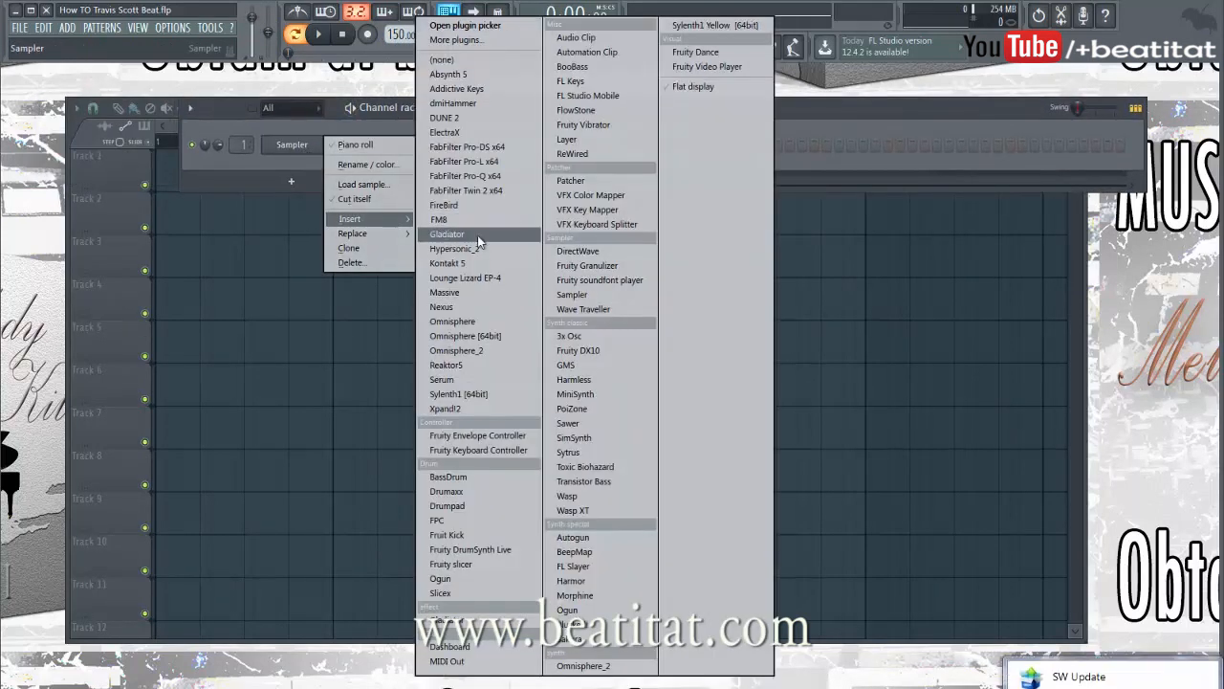
{"action": "left_click", "coordinate": [490, 91]}
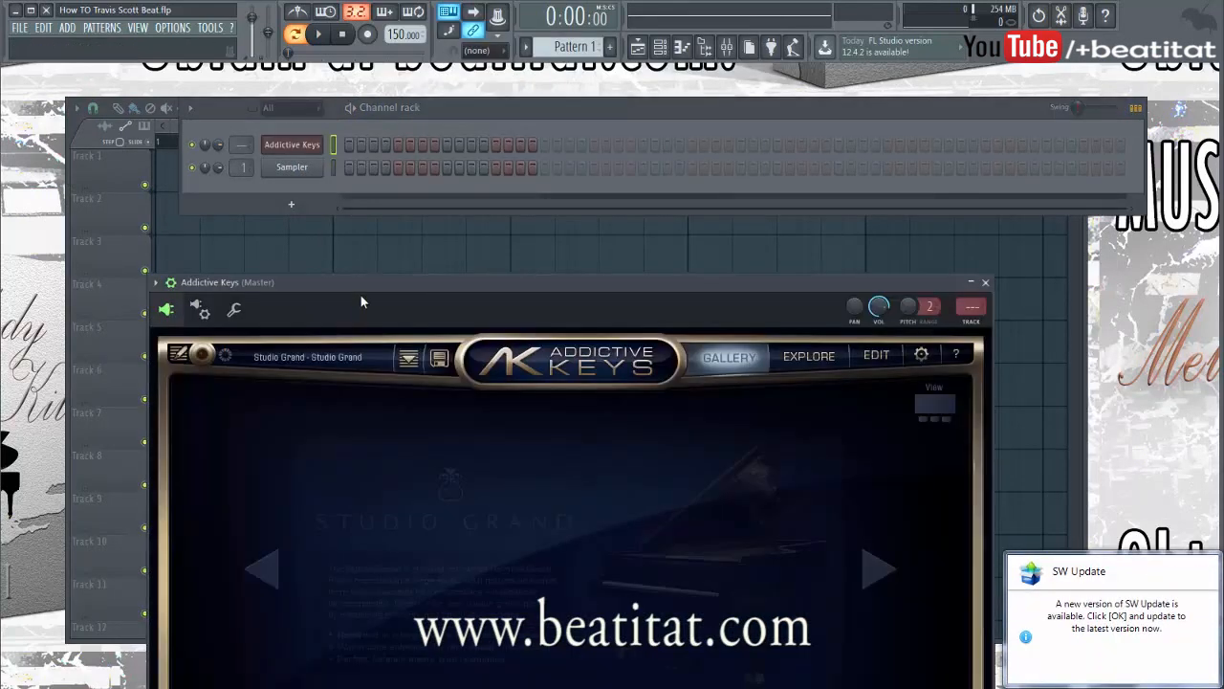
{"action": "left_click_drag", "start_coordinate": [383, 285], "coordinate": [354, 168]}
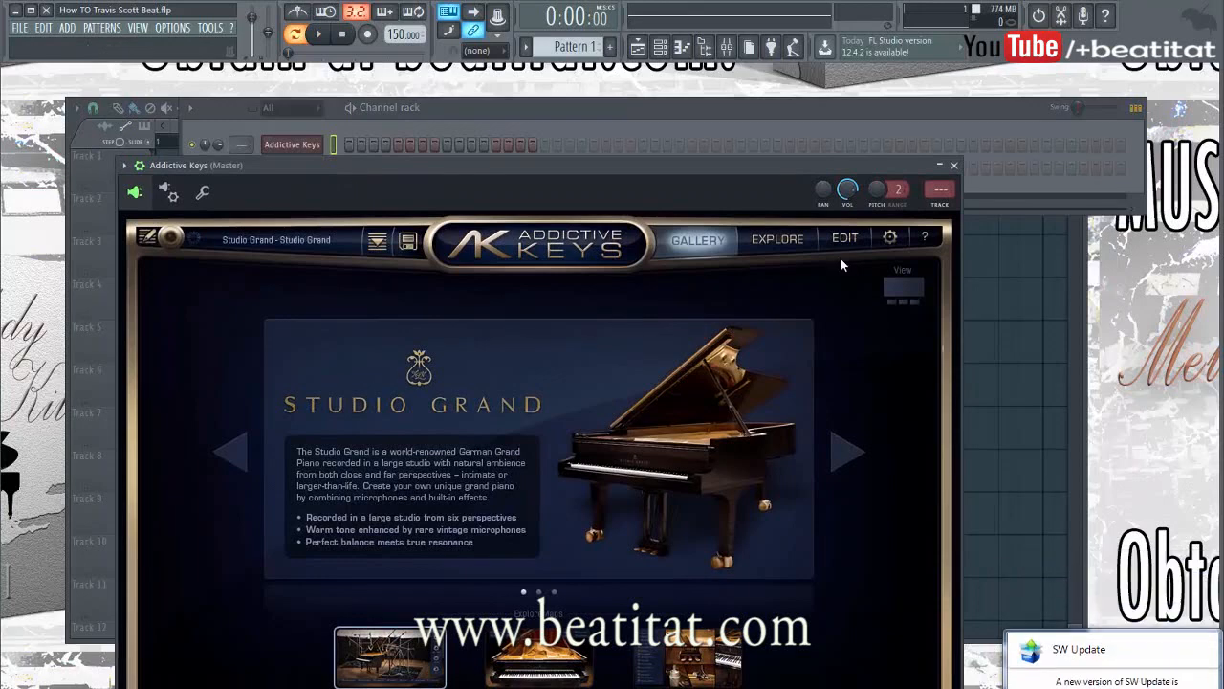
{"action": "left_click", "coordinate": [704, 656]}
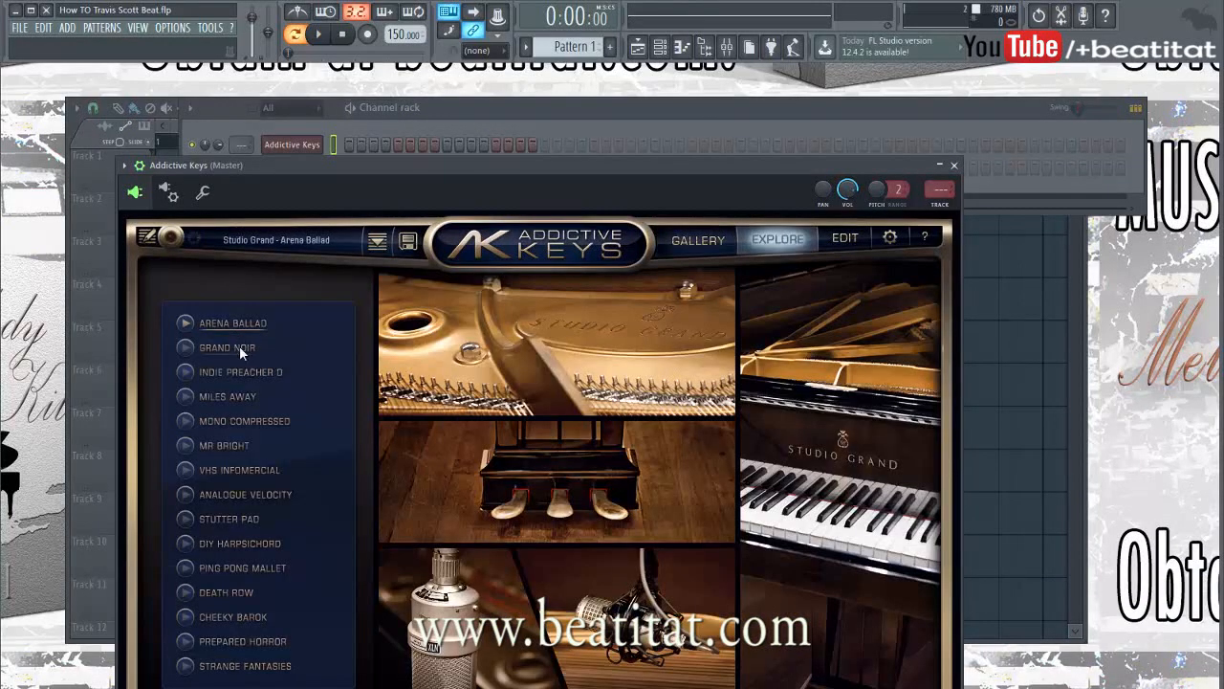
{"action": "left_click", "coordinate": [953, 165]}
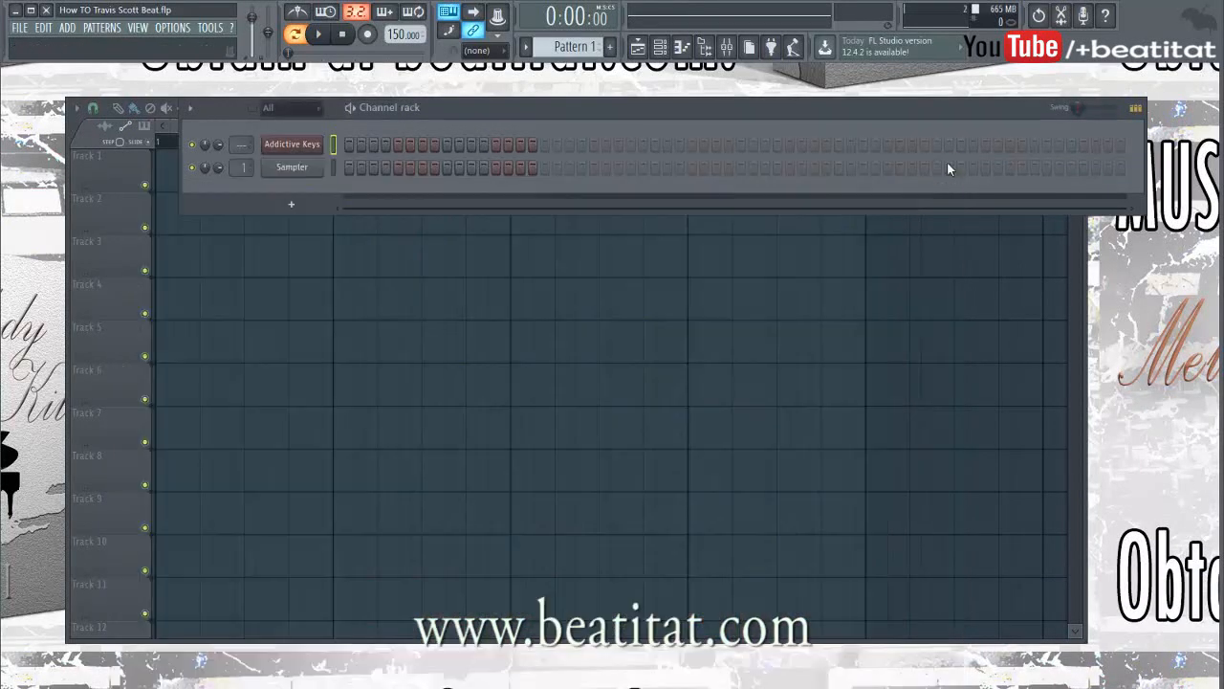
- Open the Addictive Keys channel's piano roll and add a three-beat G5 note at the start of bar 1
{"action": "right_click", "coordinate": [324, 145]}
{"action": "left_click", "coordinate": [392, 148]}
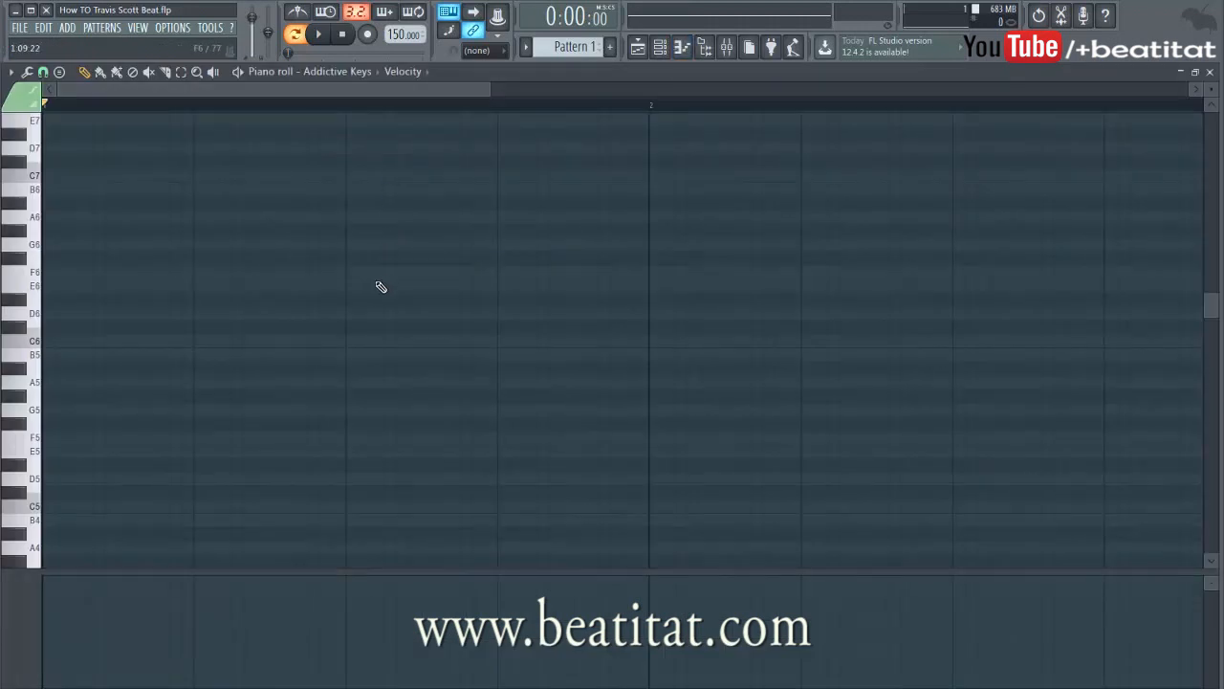
{"action": "scroll", "coordinate": [387, 282], "scroll_direction": "down", "scroll_amount": 3}
{"action": "left_click", "coordinate": [54, 411]}
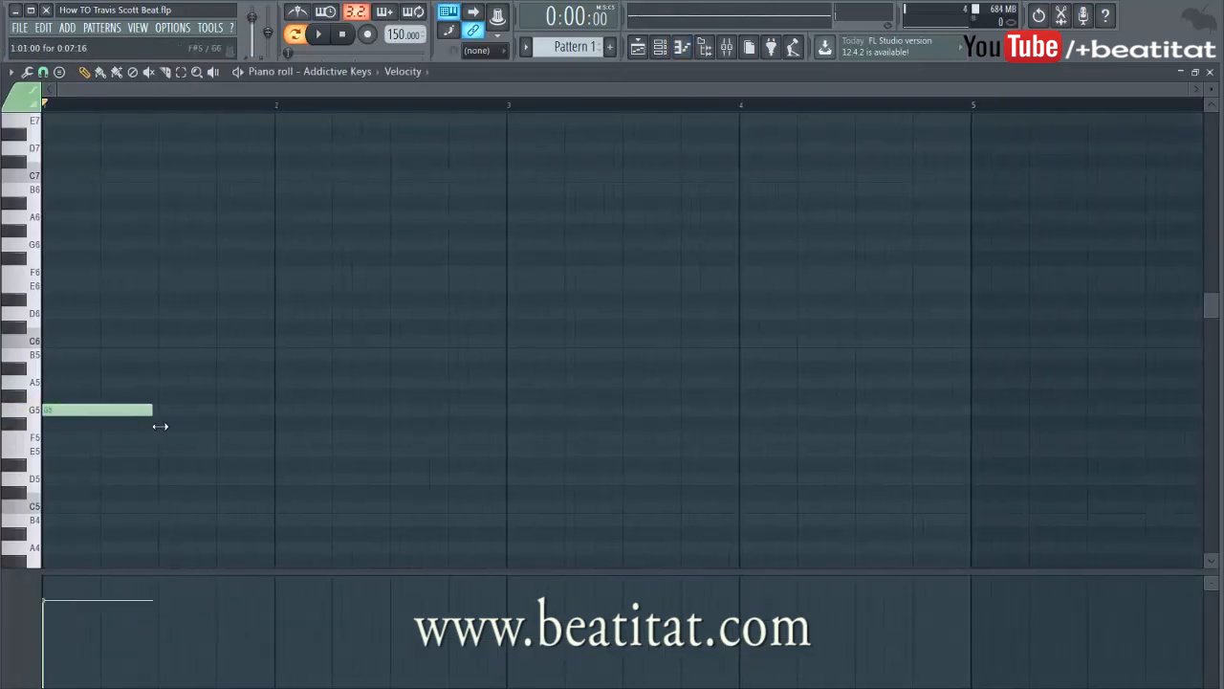
{"action": "key", "text": "space"}
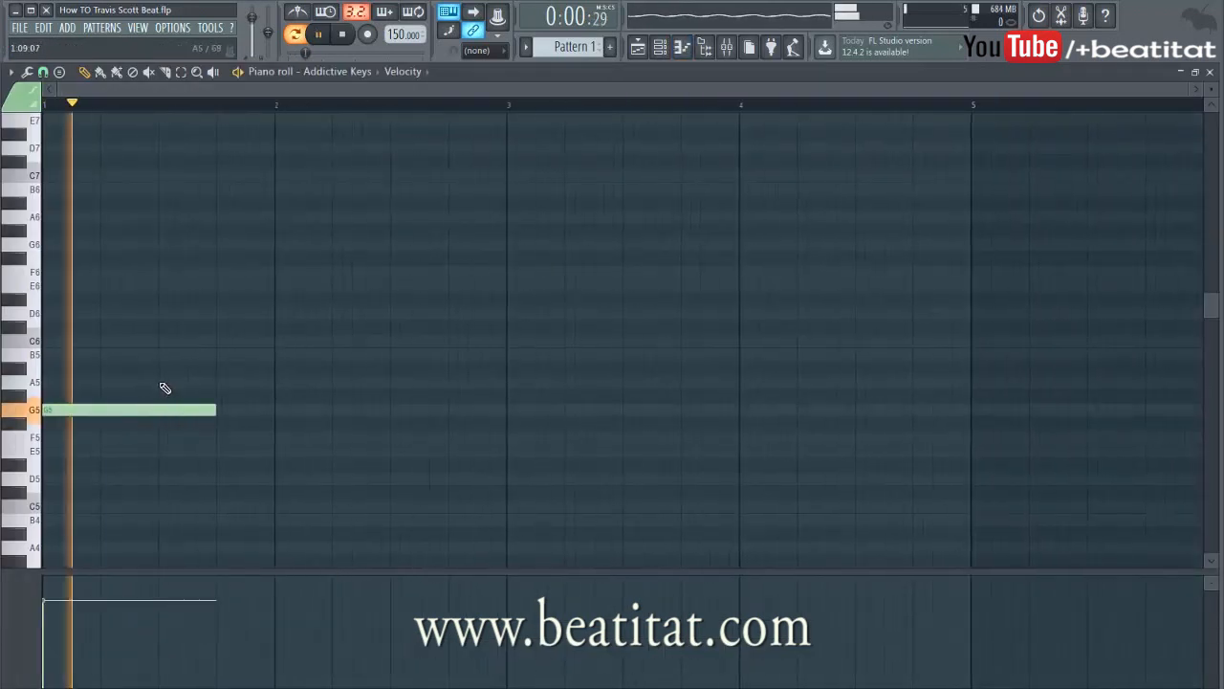
- Add a three-beat A5 note on beat 3 of bar 1 and delete the misplaced A#5 notes
{"action": "left_click", "coordinate": [166, 369]}
{"action": "key", "text": "space"}
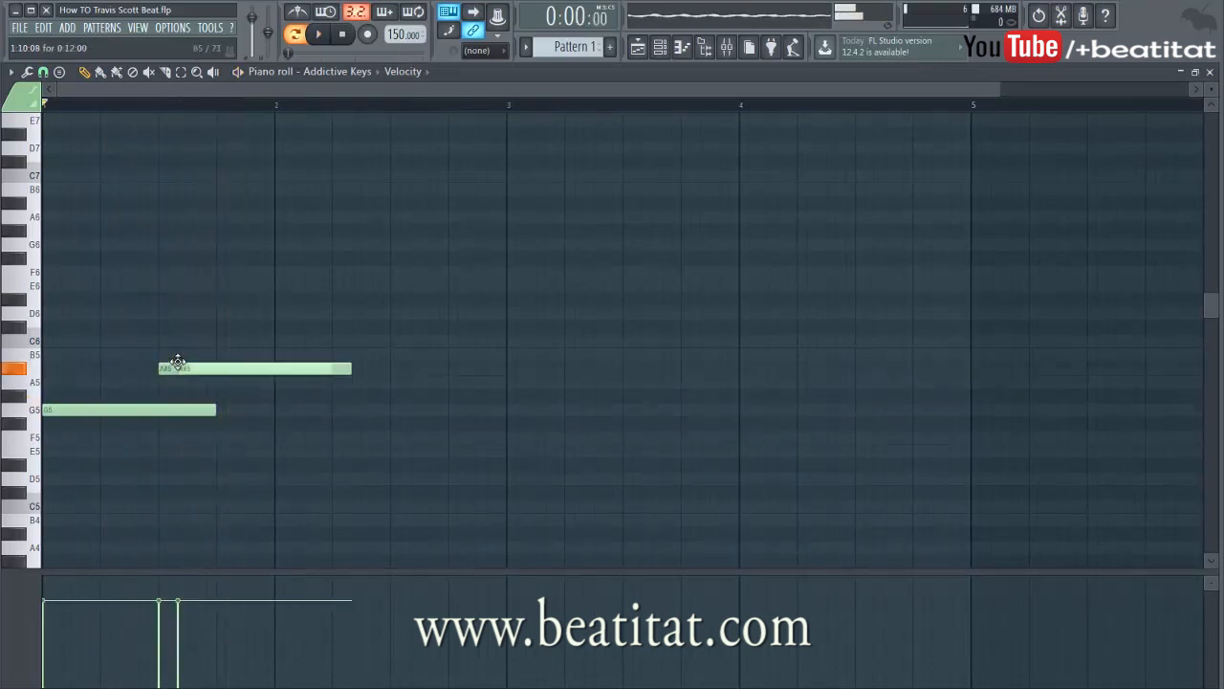
{"action": "left_click", "coordinate": [155, 383]}
{"action": "right_click", "coordinate": [168, 372]}
{"action": "key", "text": "space"}
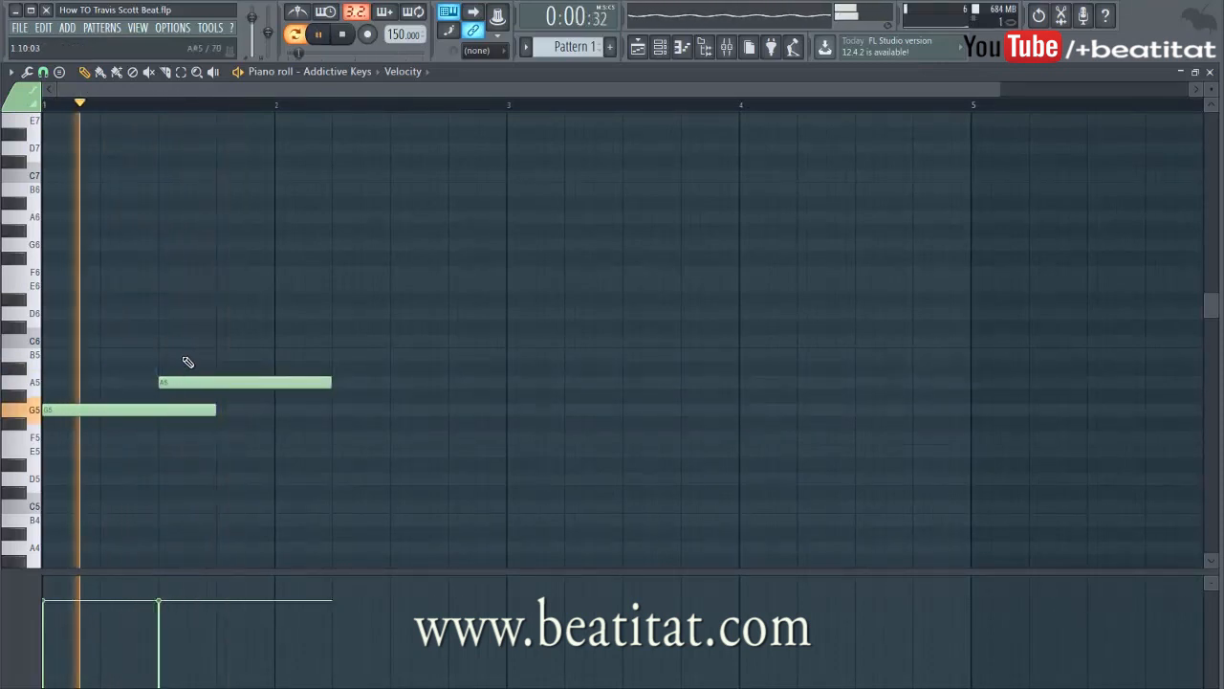
- Add a three-beat D6 note on beat 4 of bar 1 and play the pattern
{"action": "left_click", "coordinate": [218, 258]}
{"action": "key", "text": "space"}
{"action": "left_click_drag", "start_coordinate": [231, 275], "coordinate": [231, 333]}
{"action": "key", "text": "space"}
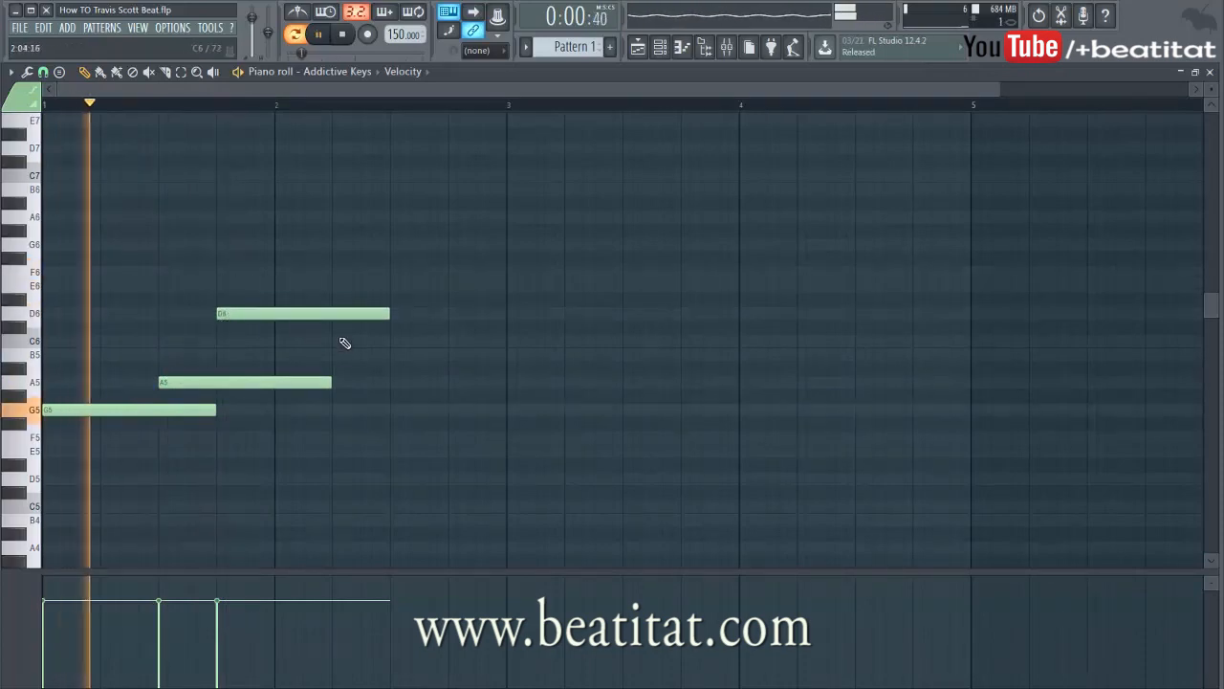
{"action": "left_click", "coordinate": [343, 342]}
{"action": "key", "text": "space"}
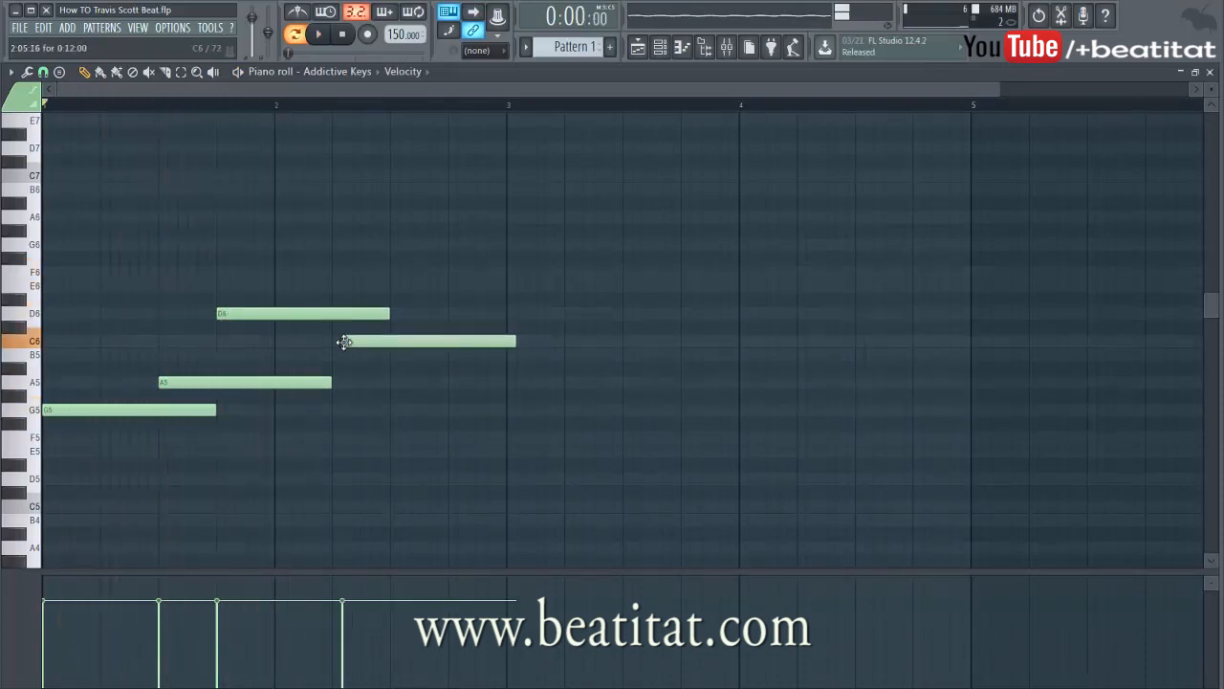
{"action": "left_click_drag", "start_coordinate": [386, 345], "coordinate": [393, 318]}
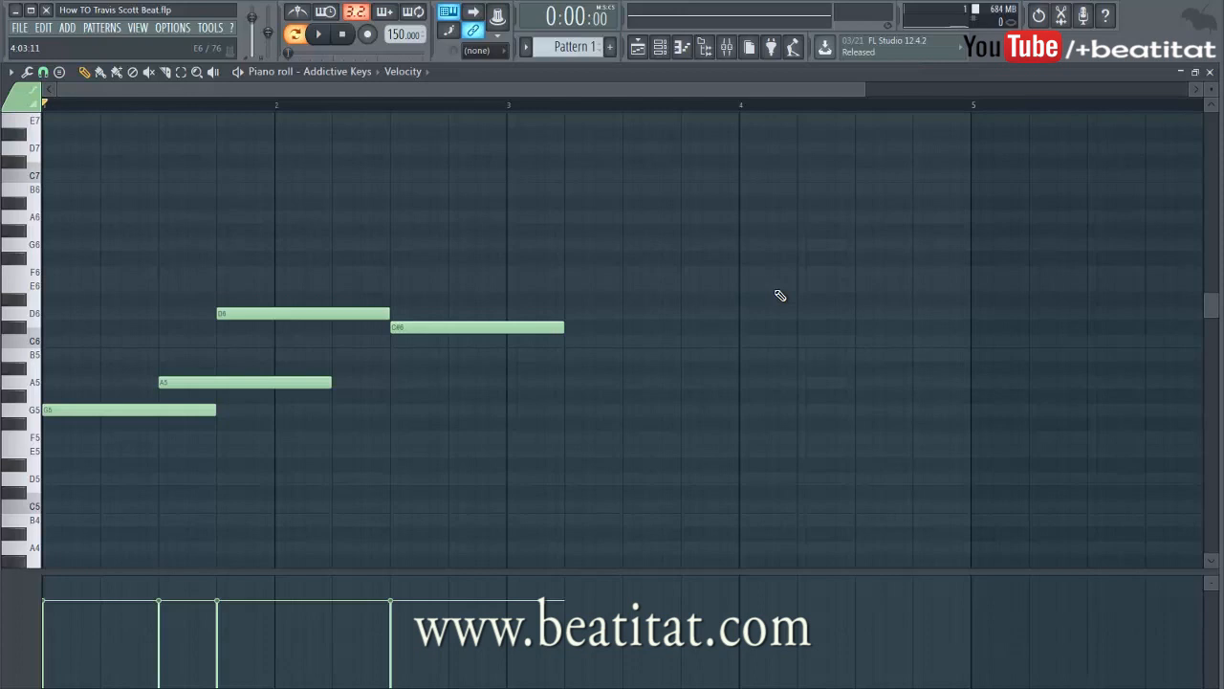
{"action": "left_click", "coordinate": [400, 339]}
{"action": "right_click", "coordinate": [406, 330]}
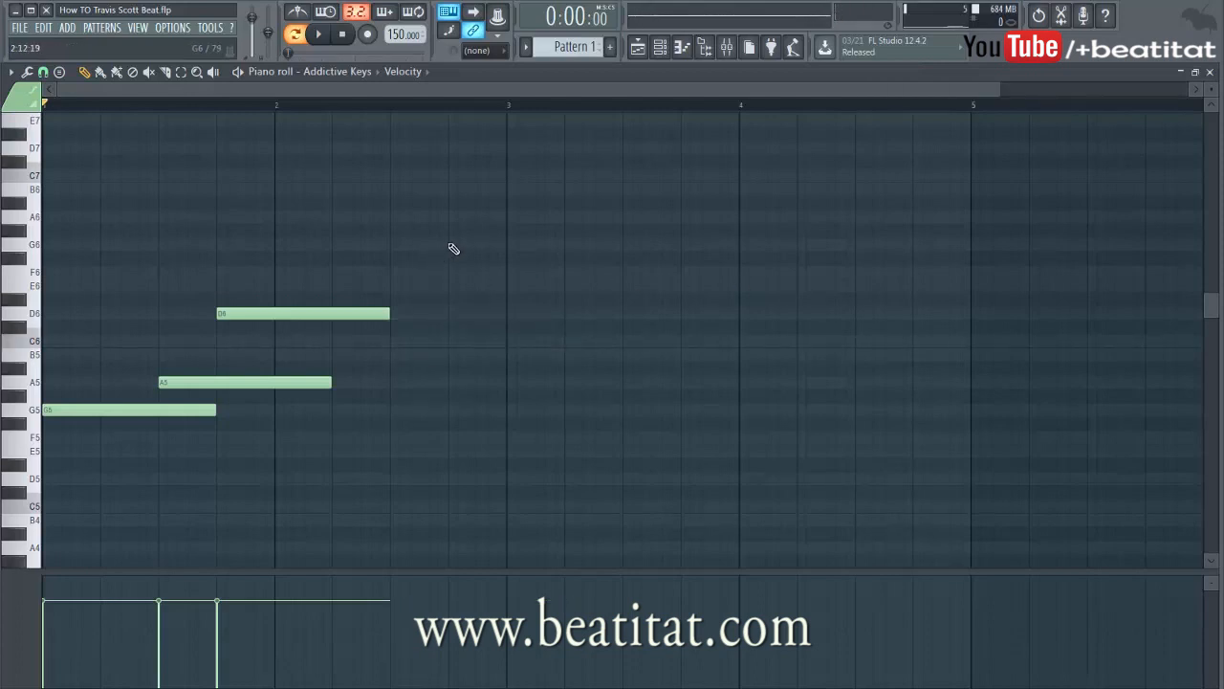
- Add three-beat notes in bar 2: G6 on beat 3 and A#6 on beat 4, auditioning their positions during playback
{"action": "left_click", "coordinate": [447, 246]}
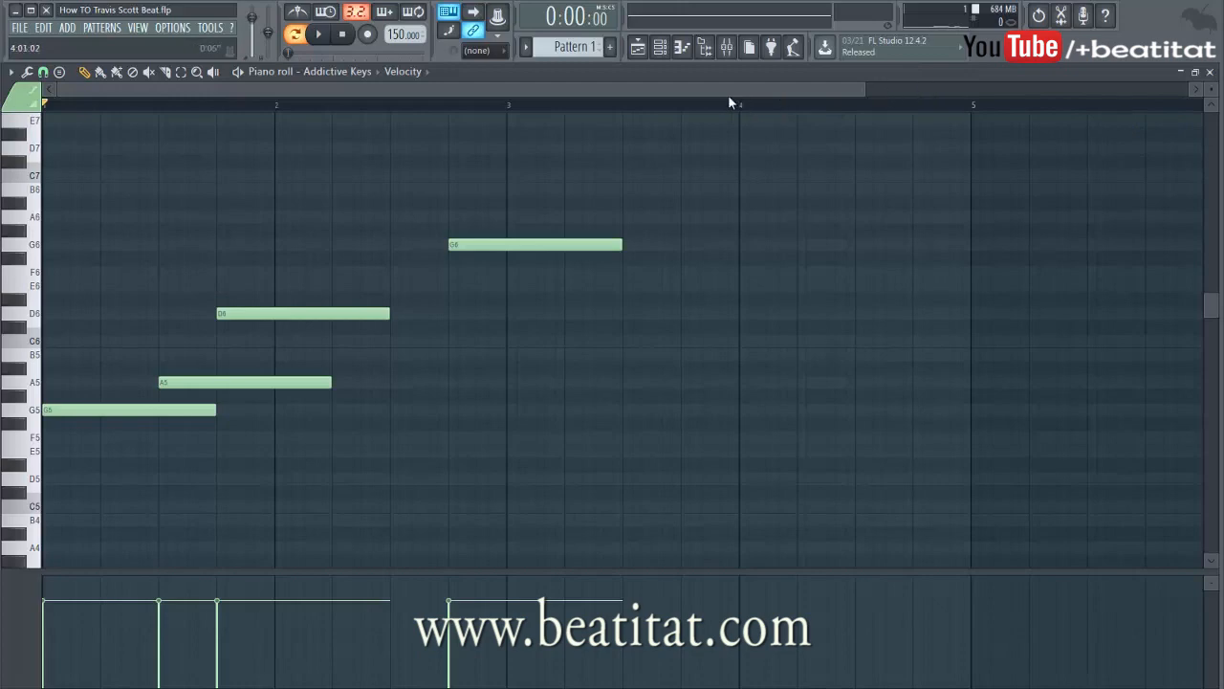
{"action": "key", "text": "space"}
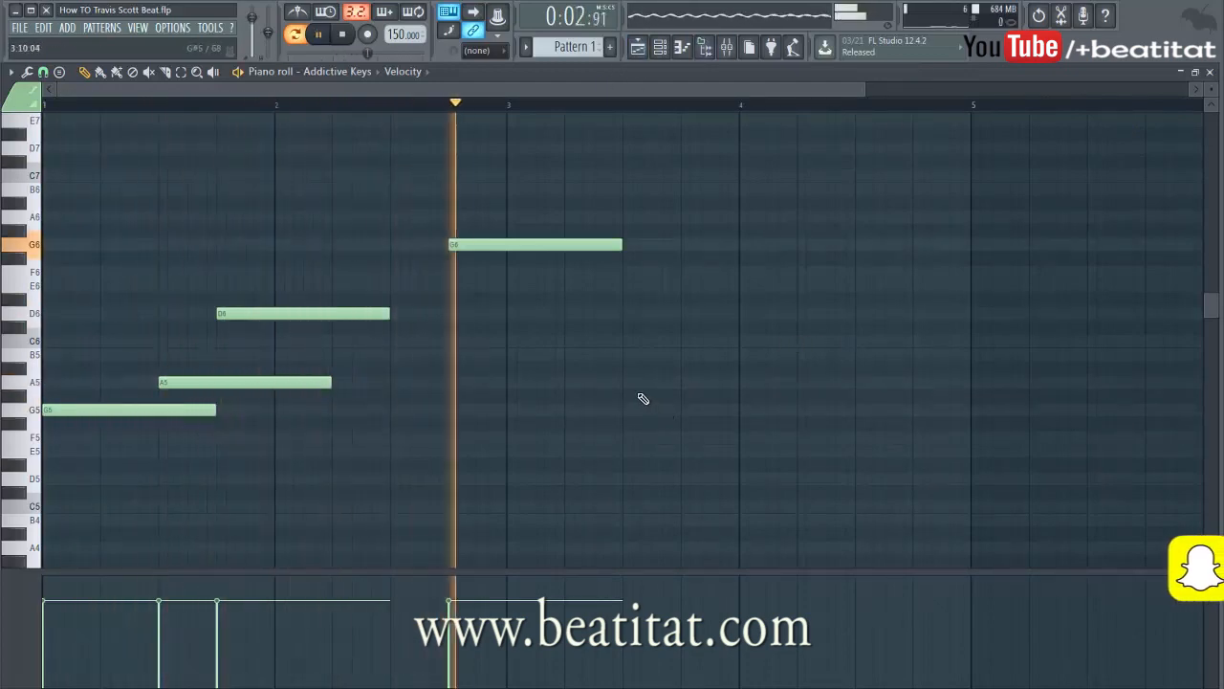
{"action": "key", "text": "space"}
{"action": "mouse_move", "coordinate": [545, 285]}
{"action": "left_mouse_down"}
{"action": "mouse_move", "coordinate": [501, 298]}
{"action": "mouse_move", "coordinate": [507, 313]}
{"action": "left_mouse_up"}
{"action": "key", "text": "space"}
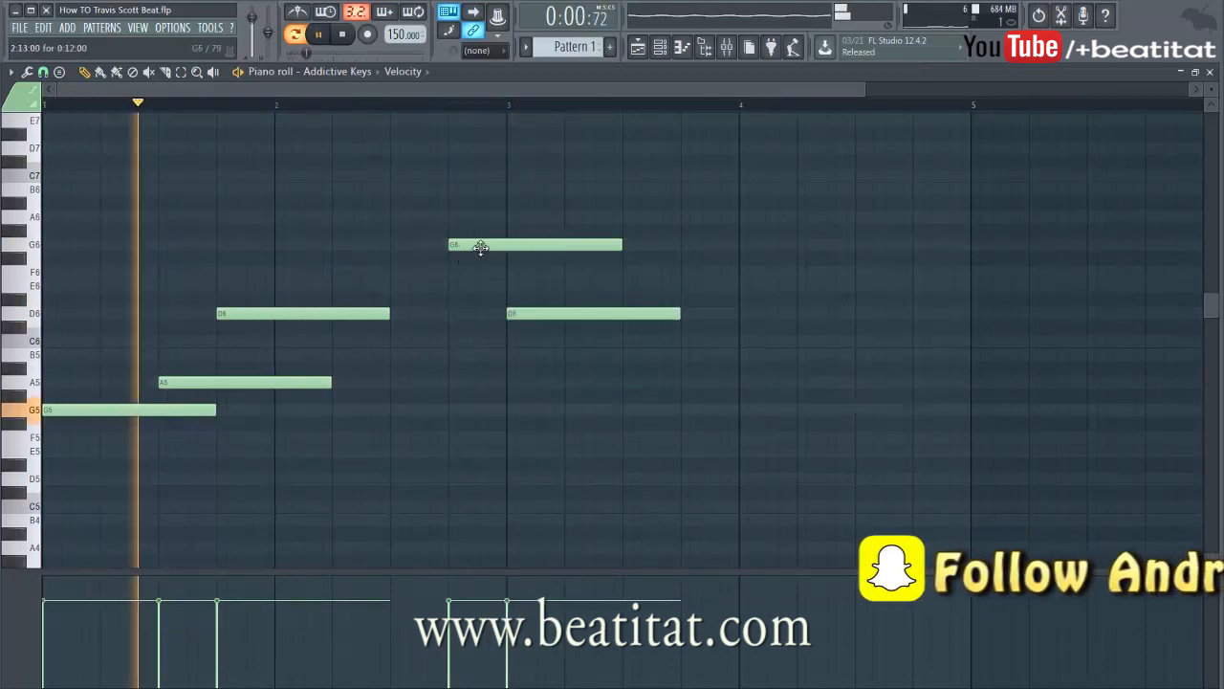
{"action": "left_click_drag", "start_coordinate": [481, 246], "coordinate": [454, 249]}
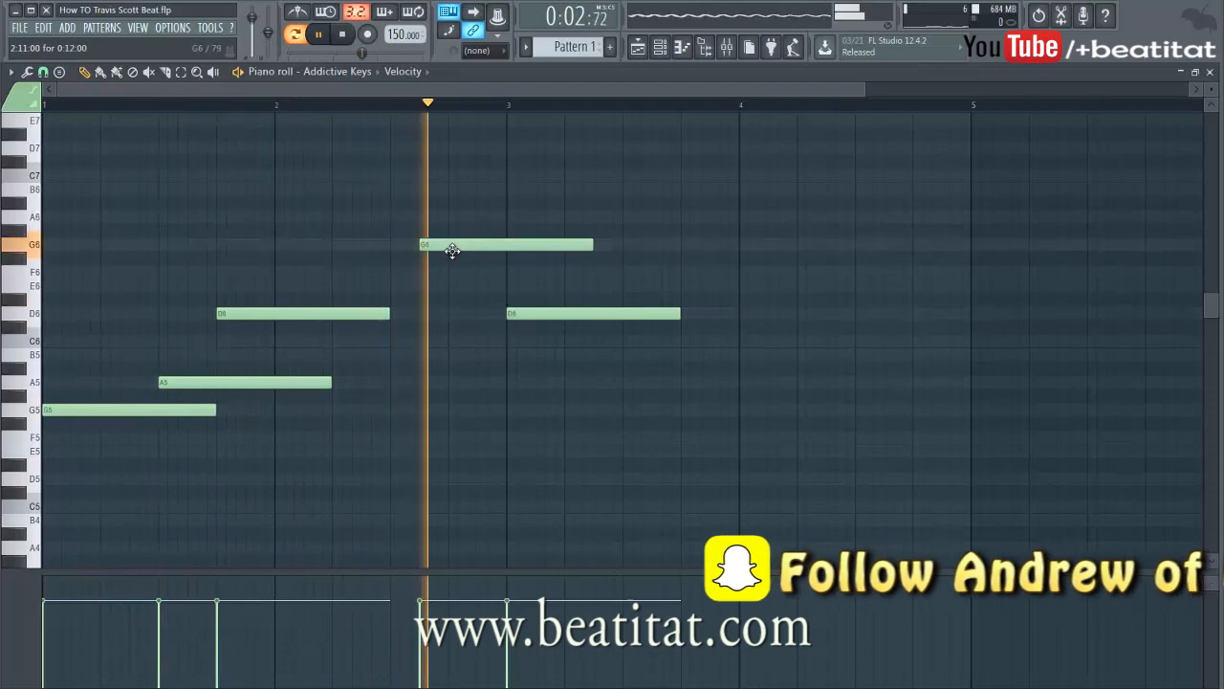
{"action": "left_click_drag", "start_coordinate": [453, 250], "coordinate": [418, 249]}
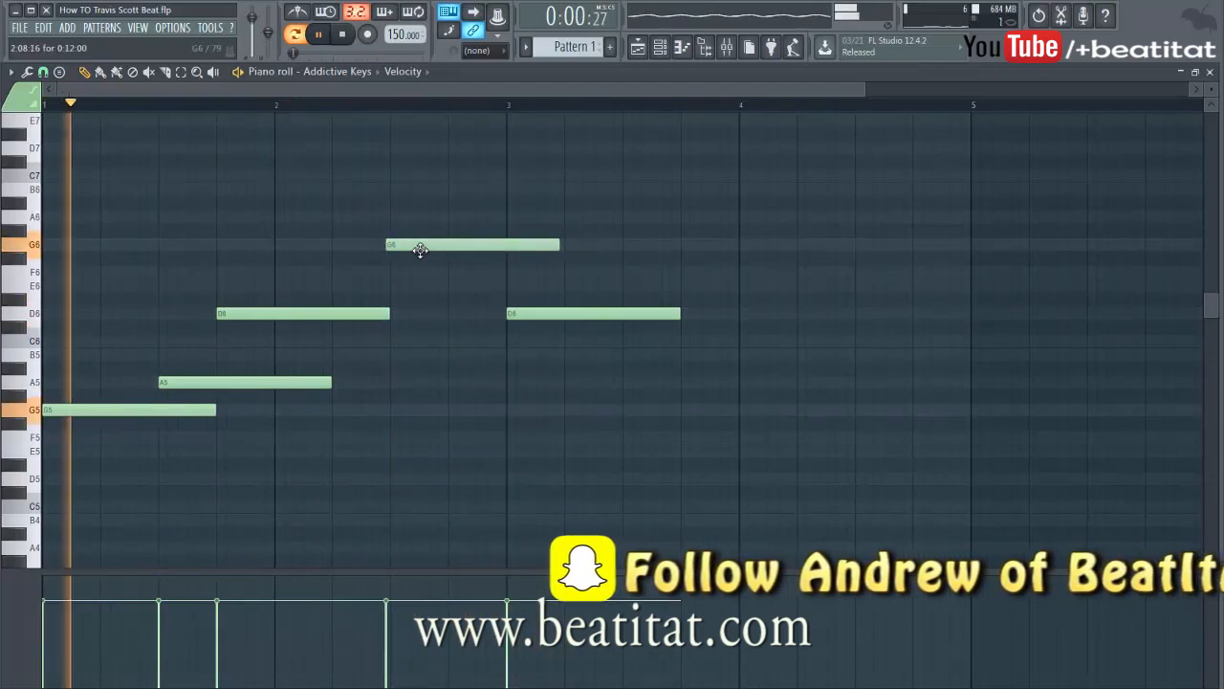
{"action": "left_click_drag", "start_coordinate": [529, 310], "coordinate": [492, 191]}
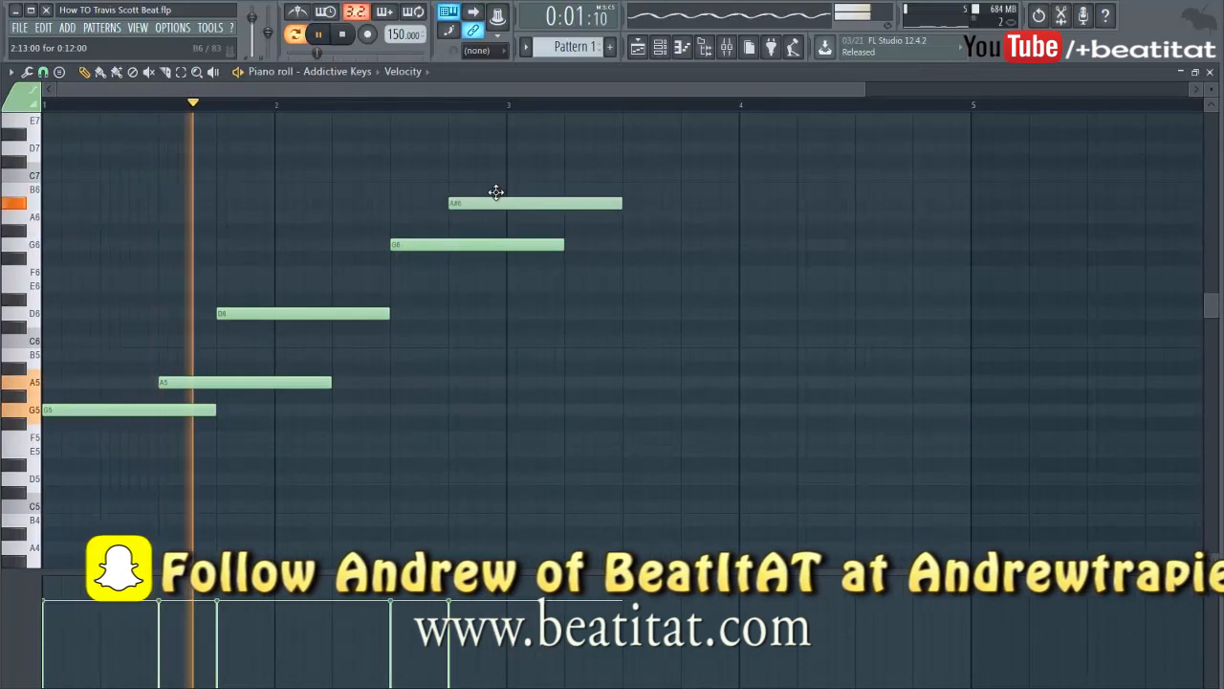
- Add a three-beat A#5 note on beat 3 of bar 3 and play the pattern
{"action": "key", "text": "space"}
{"action": "left_click", "coordinate": [558, 355]}
{"action": "mouse_move", "coordinate": [560, 355]}
{"action": "left_mouse_down"}
{"action": "mouse_move", "coordinate": [555, 369]}
{"action": "mouse_move", "coordinate": [561, 319]}
{"action": "mouse_move", "coordinate": [555, 355]}
{"action": "mouse_move", "coordinate": [580, 364]}
{"action": "left_mouse_up"}
{"action": "key", "text": "space"}
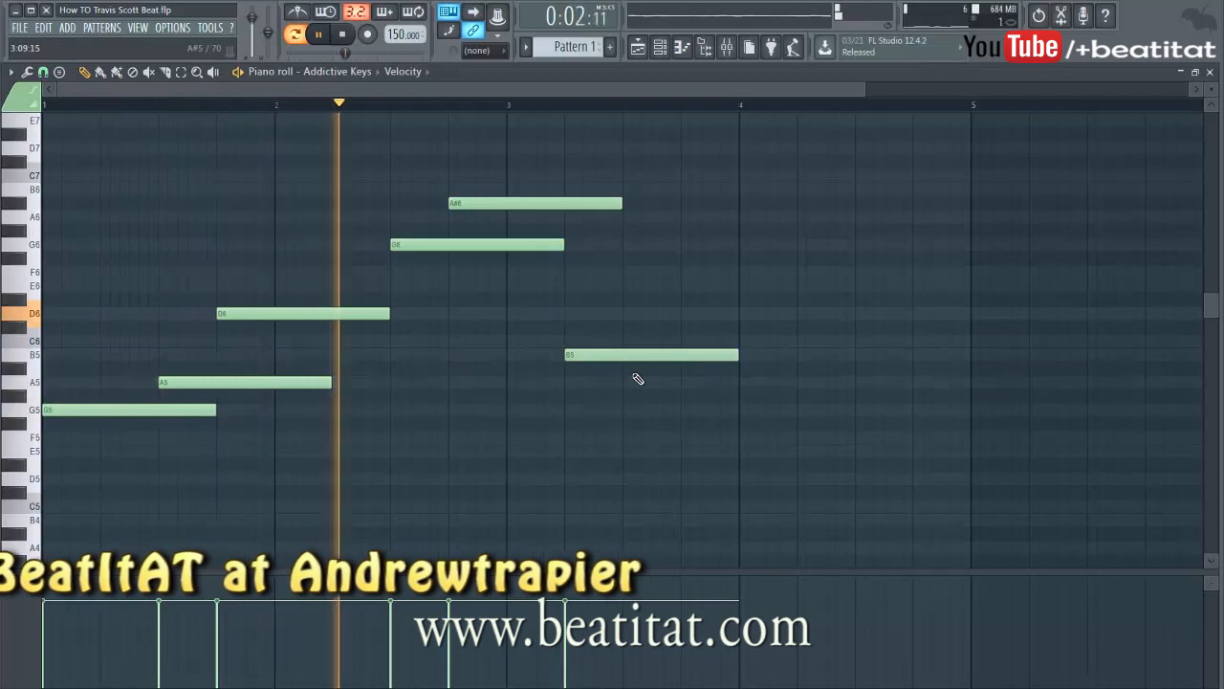
{"action": "key", "text": "space"}
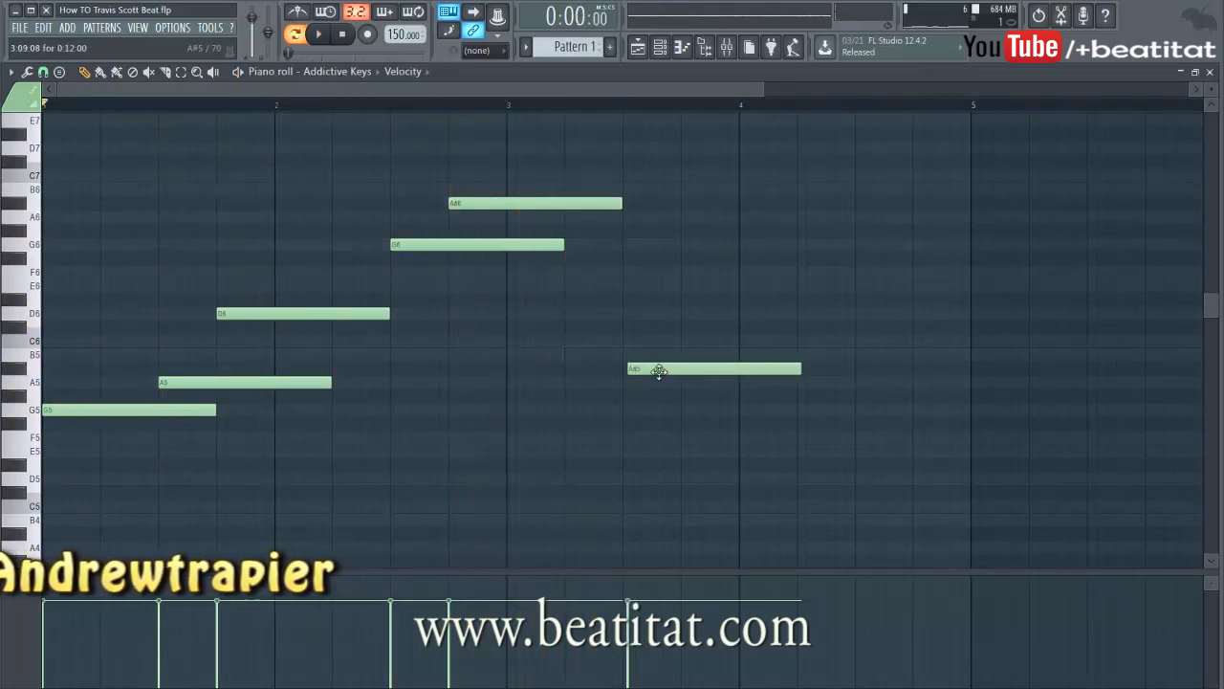
{"action": "key", "text": "space"}
- Place a three-beat D6 note at the start of bar 4, removing the trial A5 note before it
{"action": "left_click", "coordinate": [695, 382]}
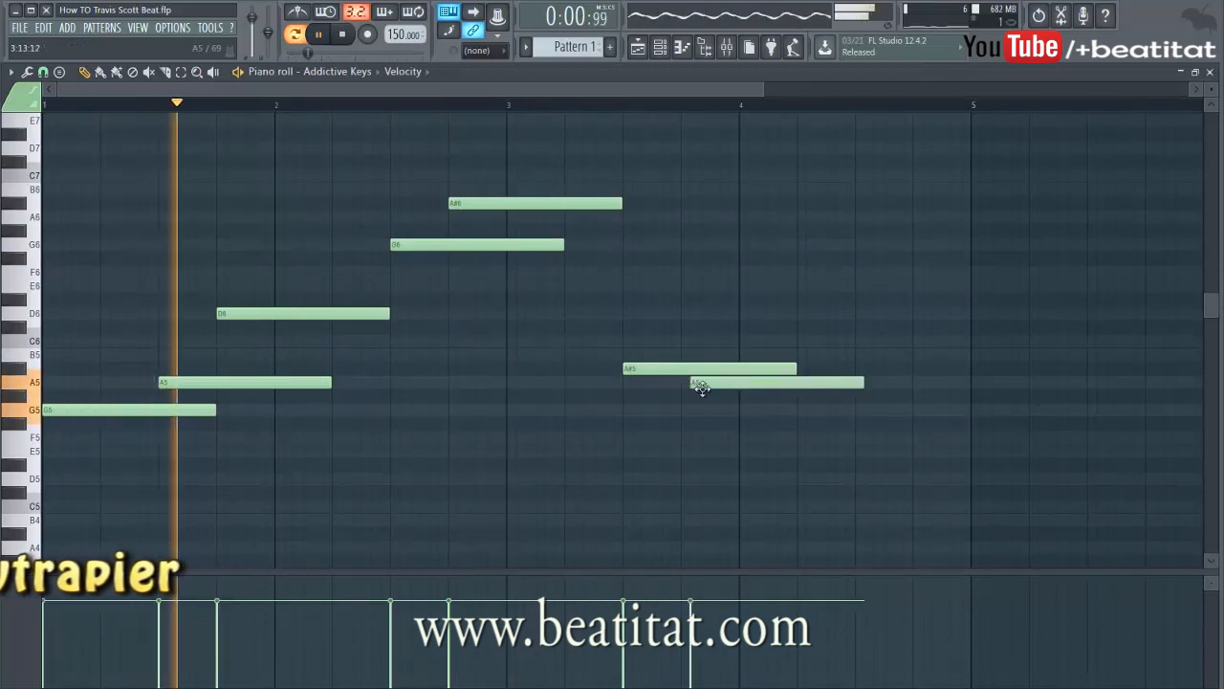
{"action": "right_click", "coordinate": [725, 386]}
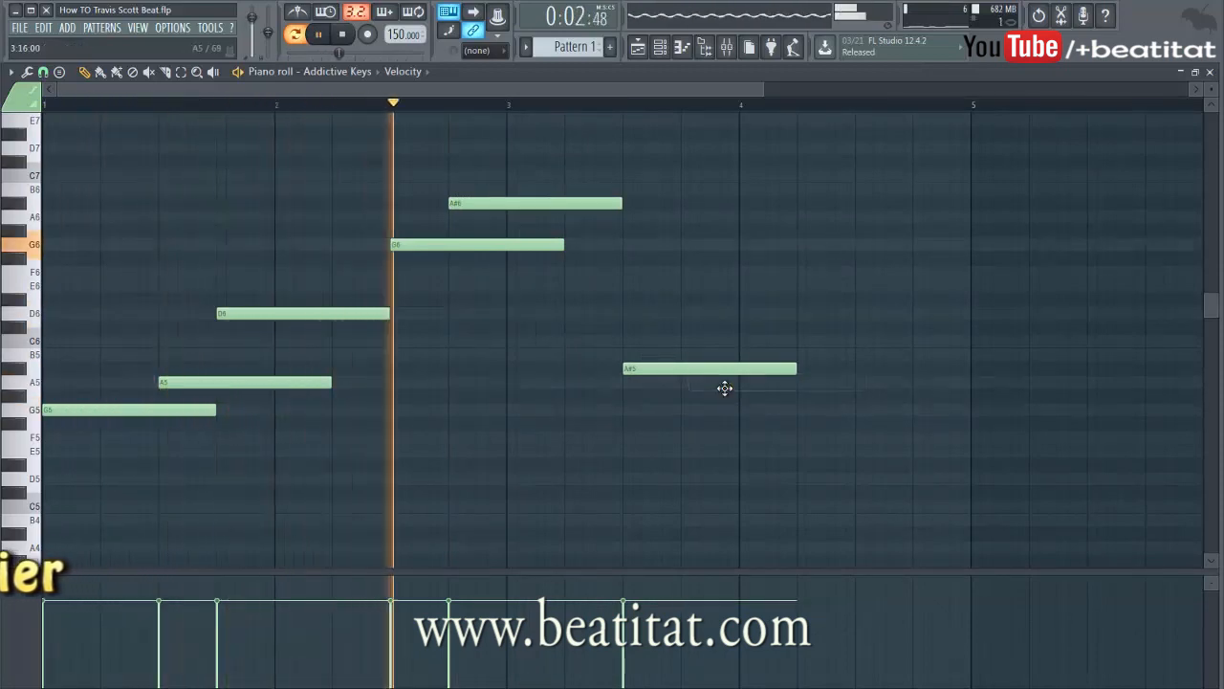
{"action": "left_click", "coordinate": [746, 327]}
{"action": "left_click_drag", "start_coordinate": [757, 313], "coordinate": [754, 309]}
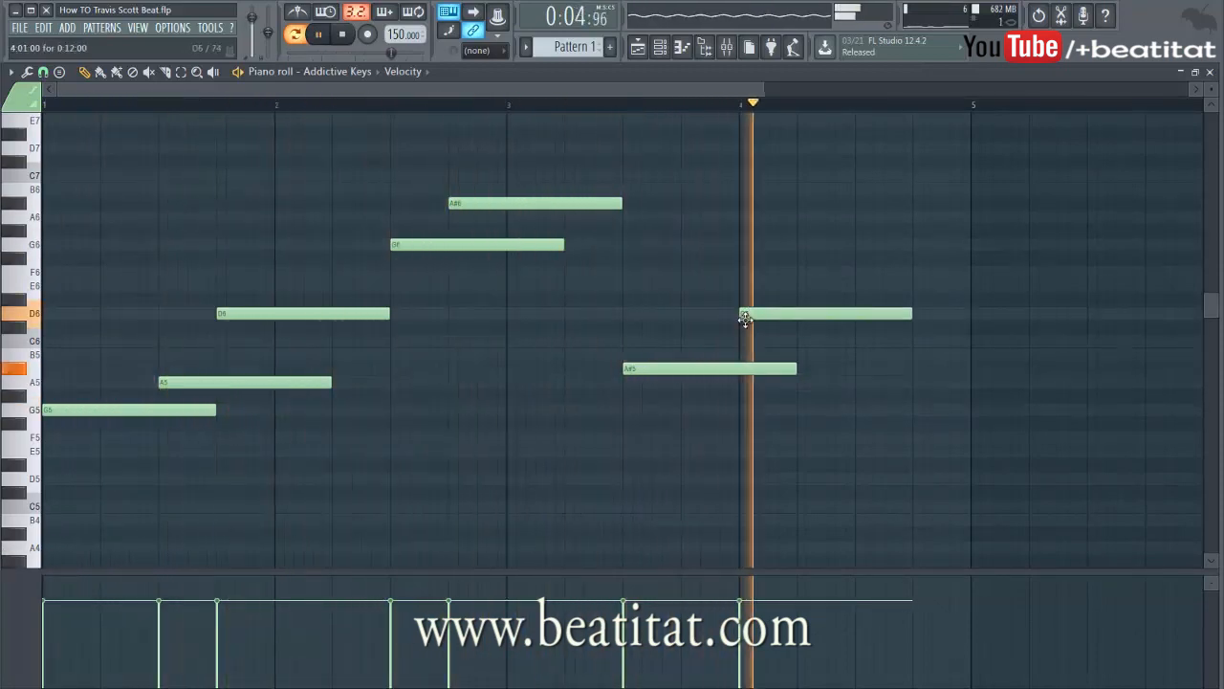
- Add a three-beat F5 note on beat 3 of bar 4 and play the pattern
{"action": "left_click", "coordinate": [892, 357]}
{"action": "key", "text": "space"}
{"action": "left_click_drag", "start_coordinate": [889, 364], "coordinate": [855, 443]}
{"action": "key", "text": "space"}
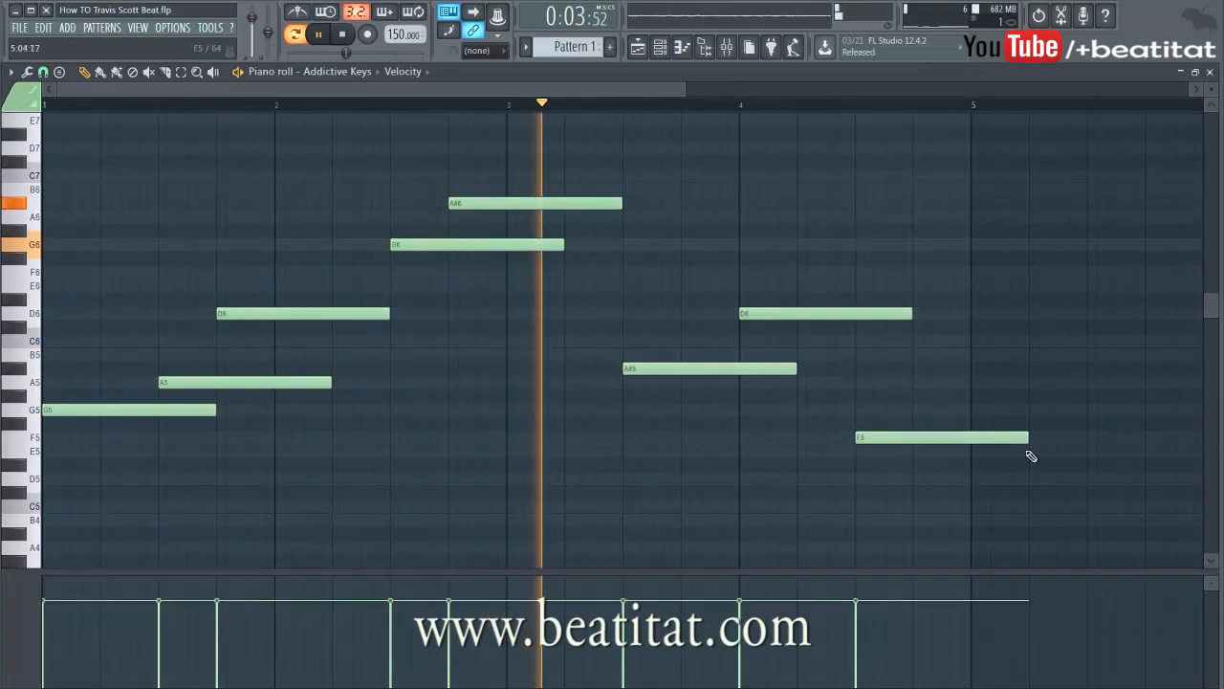
- Shorten the F5 note to end just before bar 5 and bar 4's D6 note to end around beat 3
{"action": "left_click_drag", "start_coordinate": [985, 442], "coordinate": [914, 453]}
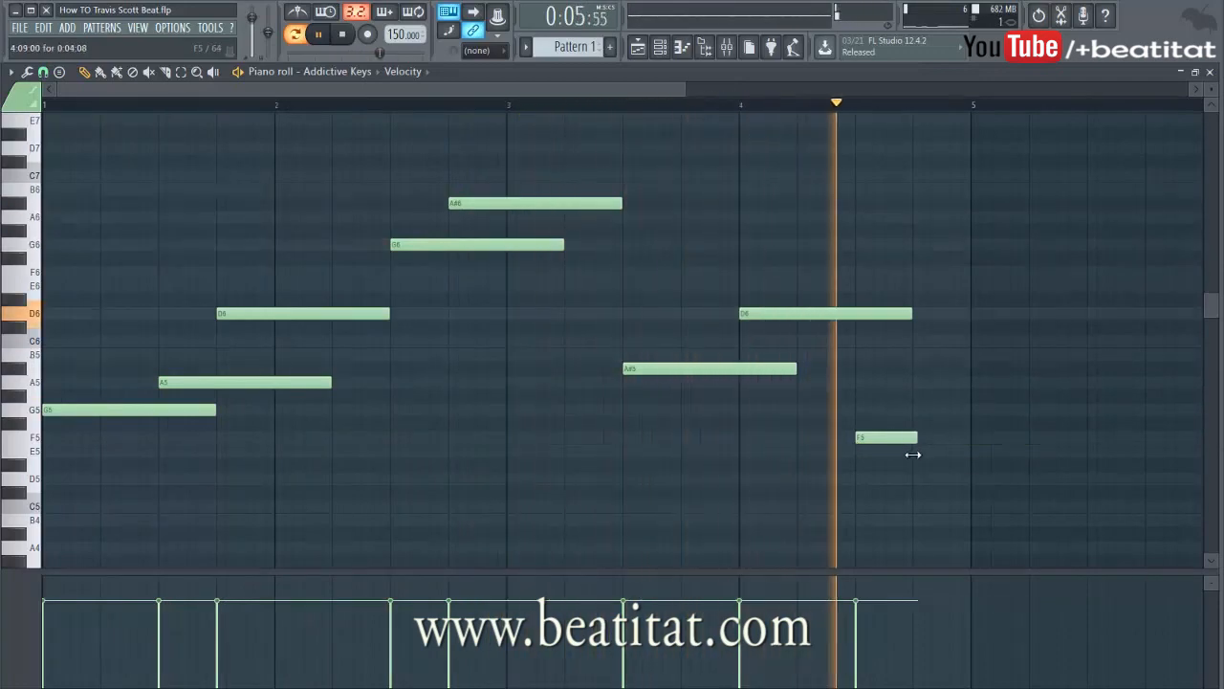
{"action": "left_click_drag", "start_coordinate": [921, 440], "coordinate": [962, 440]}
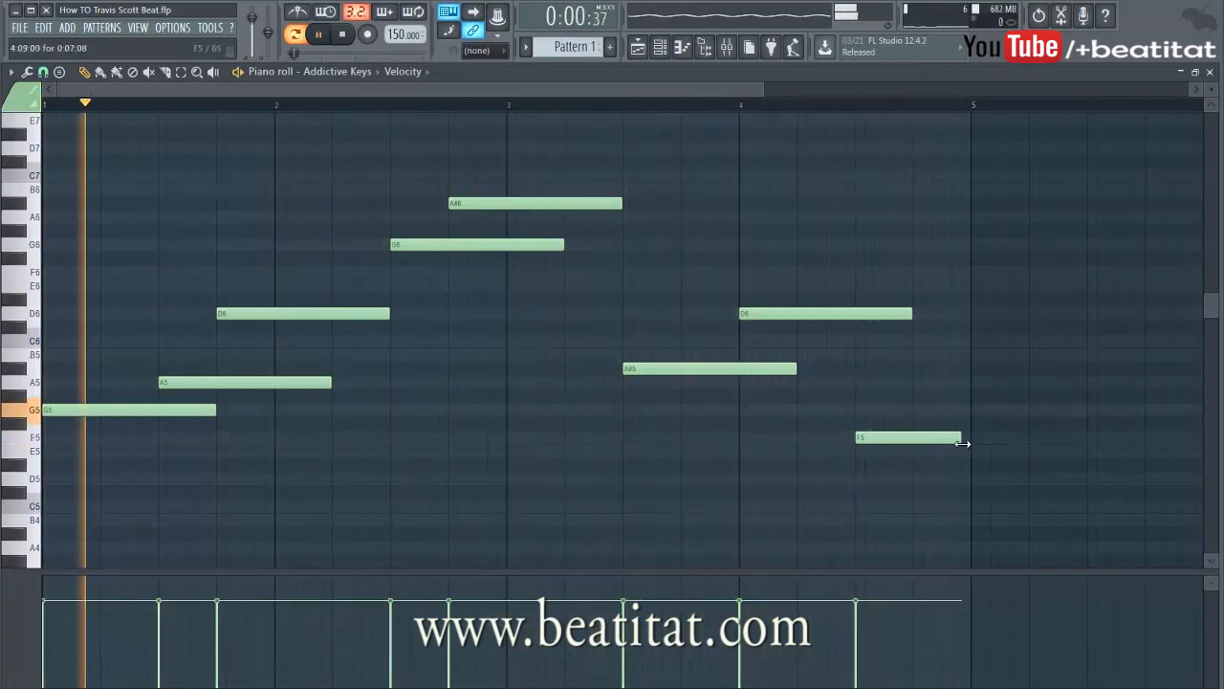
{"action": "left_click_drag", "start_coordinate": [908, 314], "coordinate": [851, 316]}
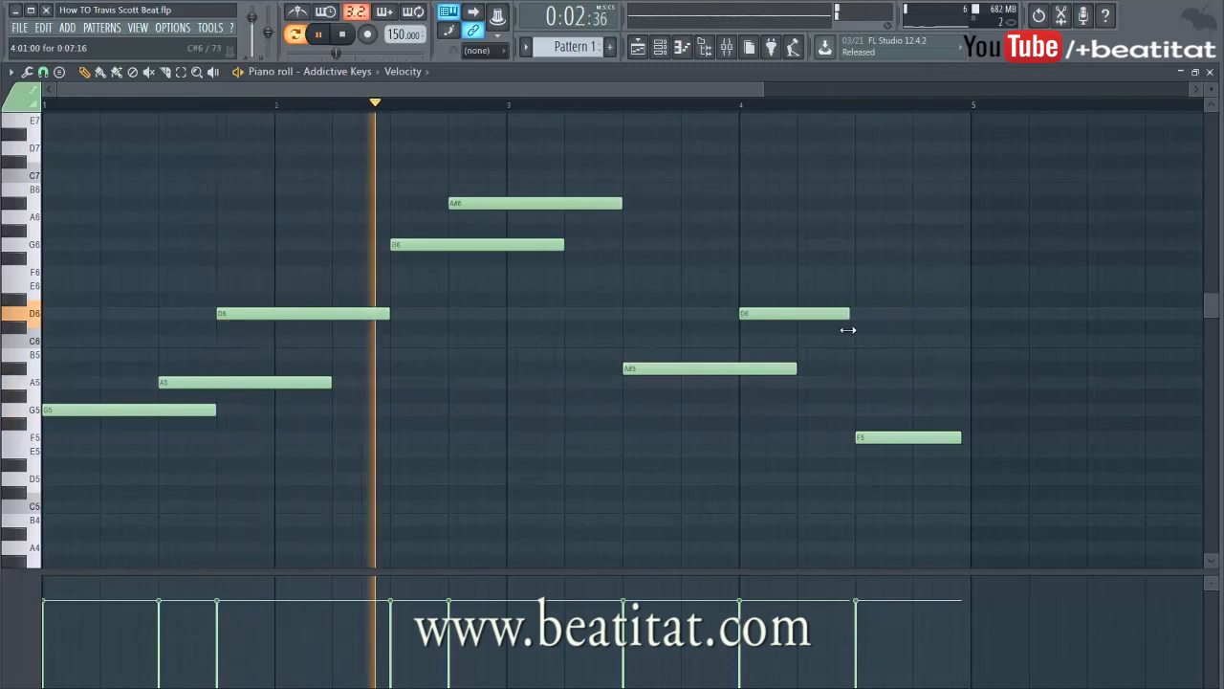
- Add low D4 and A4 notes, each two beats long, at the start of bar 1
{"action": "scroll", "coordinate": [708, 368], "scroll_direction": "down", "scroll_amount": 6}
{"action": "key", "text": "space"}
{"action": "left_click_drag", "start_coordinate": [65, 397], "coordinate": [7, 394]}
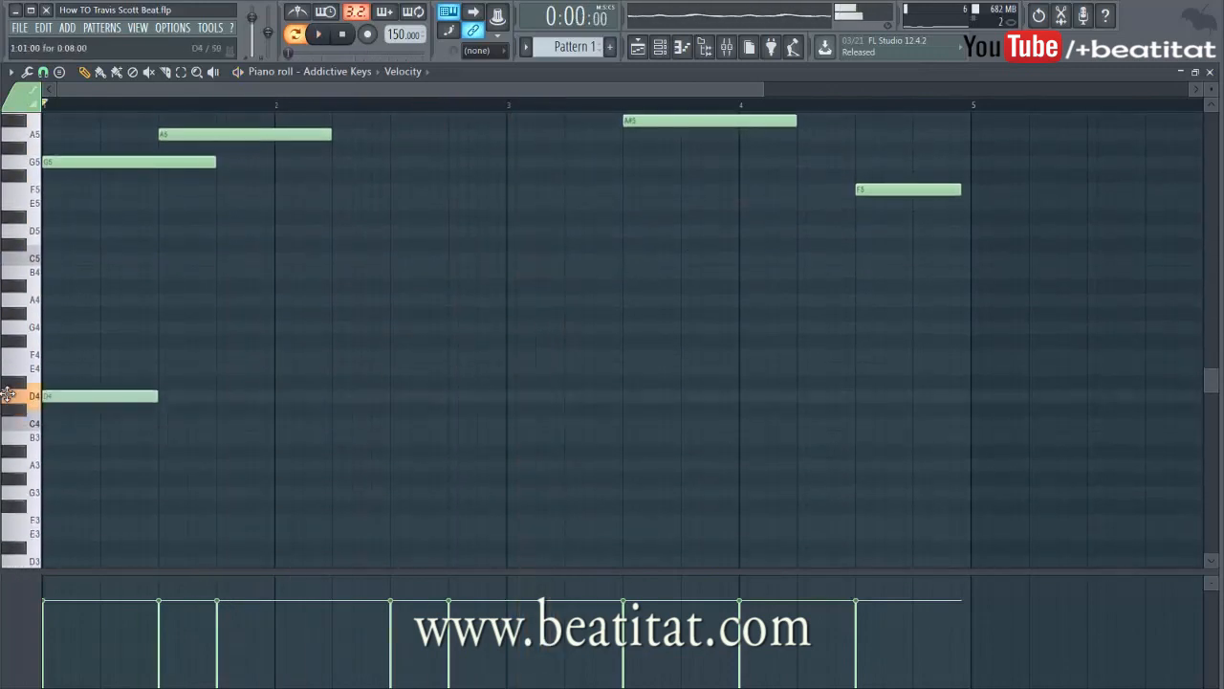
{"action": "left_click_drag", "start_coordinate": [67, 277], "coordinate": [55, 308]}
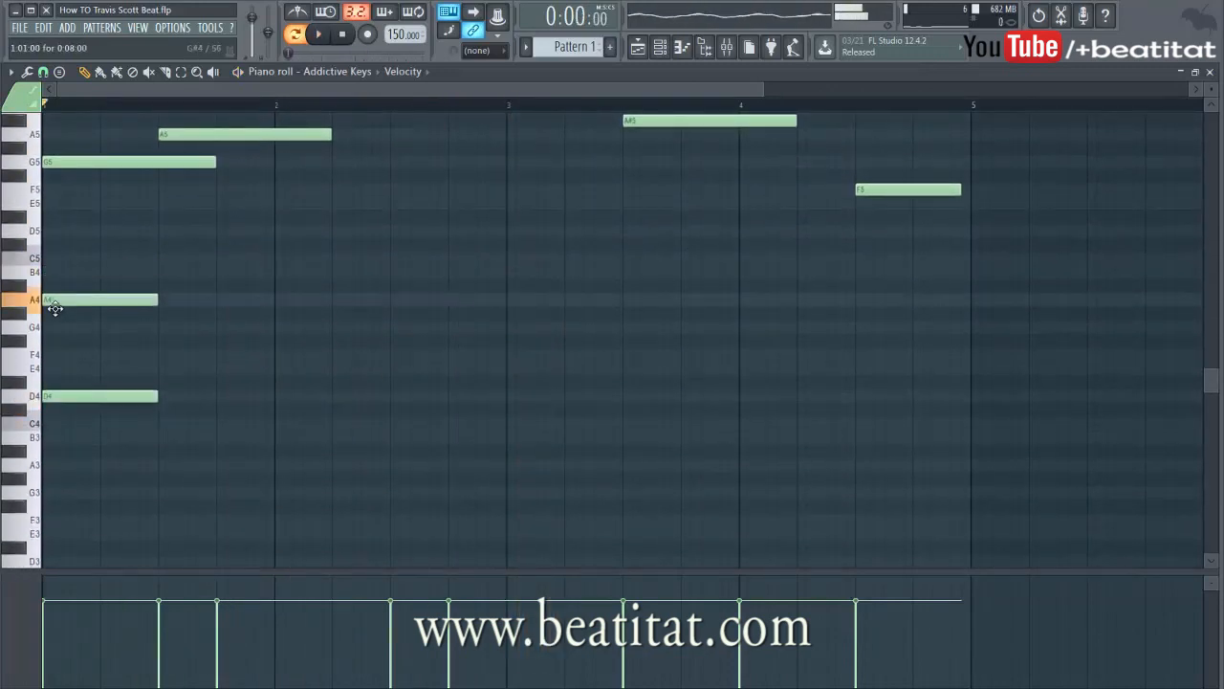
{"action": "key", "text": "space"}
- Lengthen the low A4 and D4 notes so both end slightly past the start of bar 2
{"action": "left_click_drag", "start_coordinate": [158, 300], "coordinate": [293, 301]}
{"action": "key", "text": "space"}
{"action": "left_click_drag", "start_coordinate": [163, 396], "coordinate": [308, 417]}
- Play the pattern and move the first D6 note to about the start of bar 2
{"action": "scroll", "coordinate": [330, 339], "scroll_direction": "up", "scroll_amount": 4}
{"action": "key", "text": "space"}
{"action": "key", "text": "space"}
{"action": "left_click_drag", "start_coordinate": [292, 230], "coordinate": [344, 230]}
{"action": "key", "text": "space"}
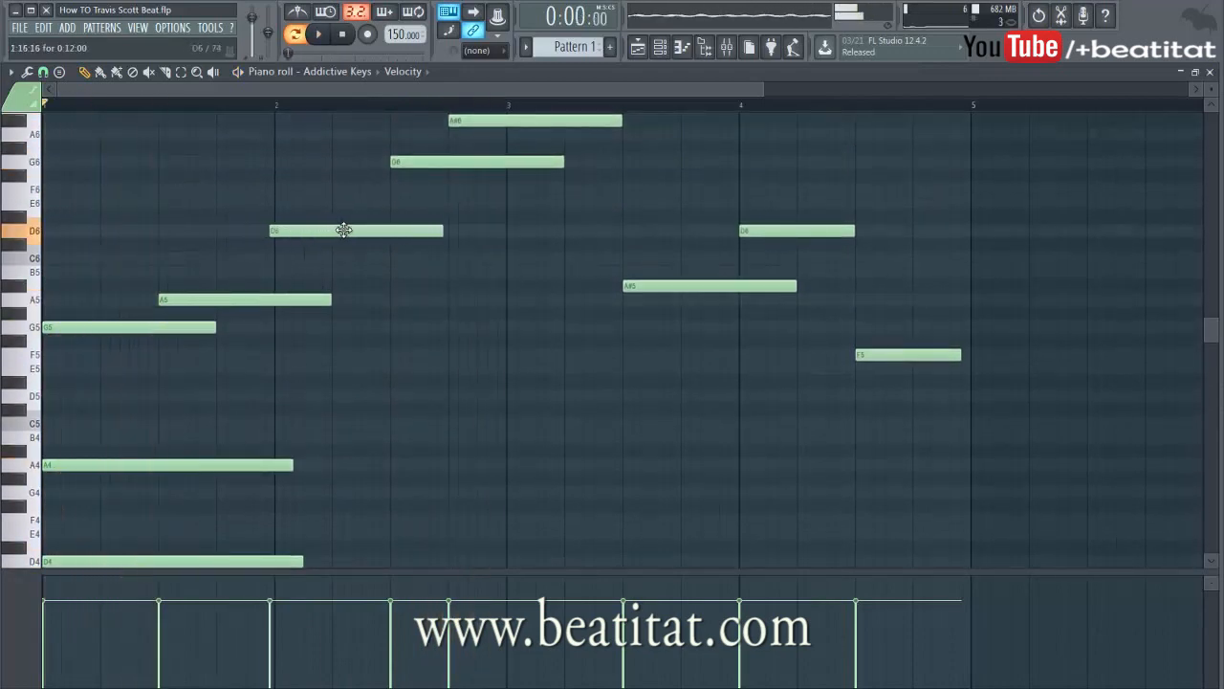
- Move the first D6 note to beat 2 of bar 2, playing the pattern before and after the move
{"action": "key", "text": "space"}
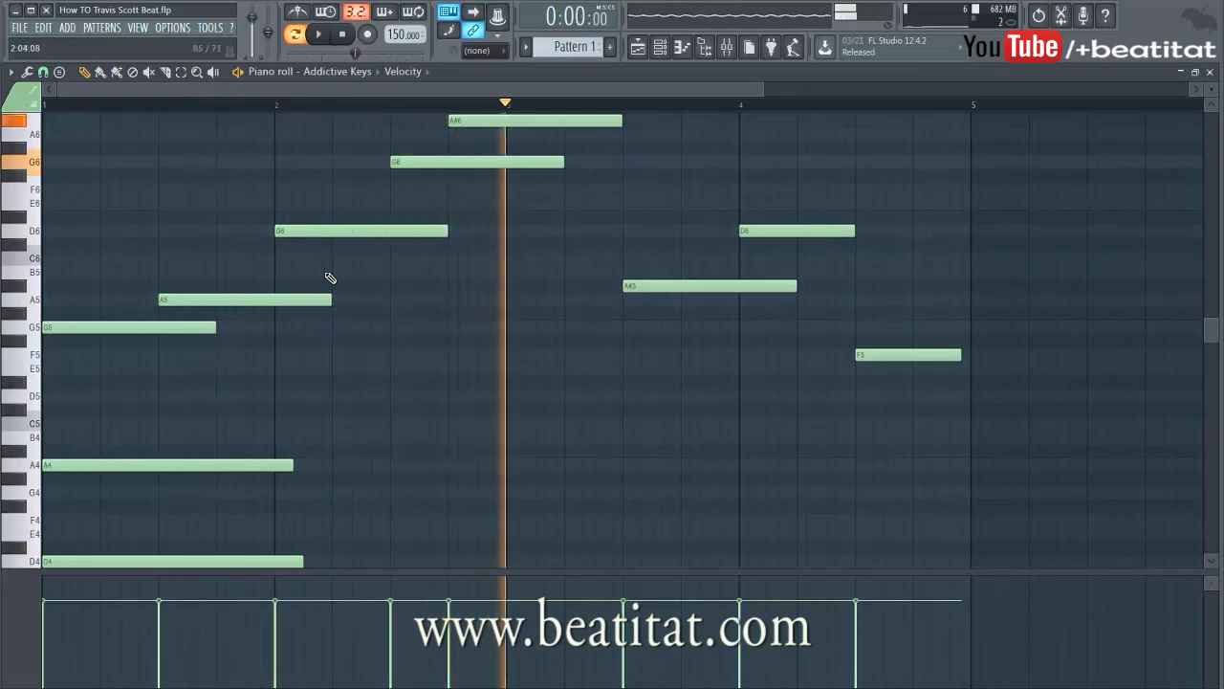
{"action": "key", "text": "space"}
{"action": "left_click_drag", "start_coordinate": [393, 231], "coordinate": [397, 231]}
{"action": "key", "text": "space"}
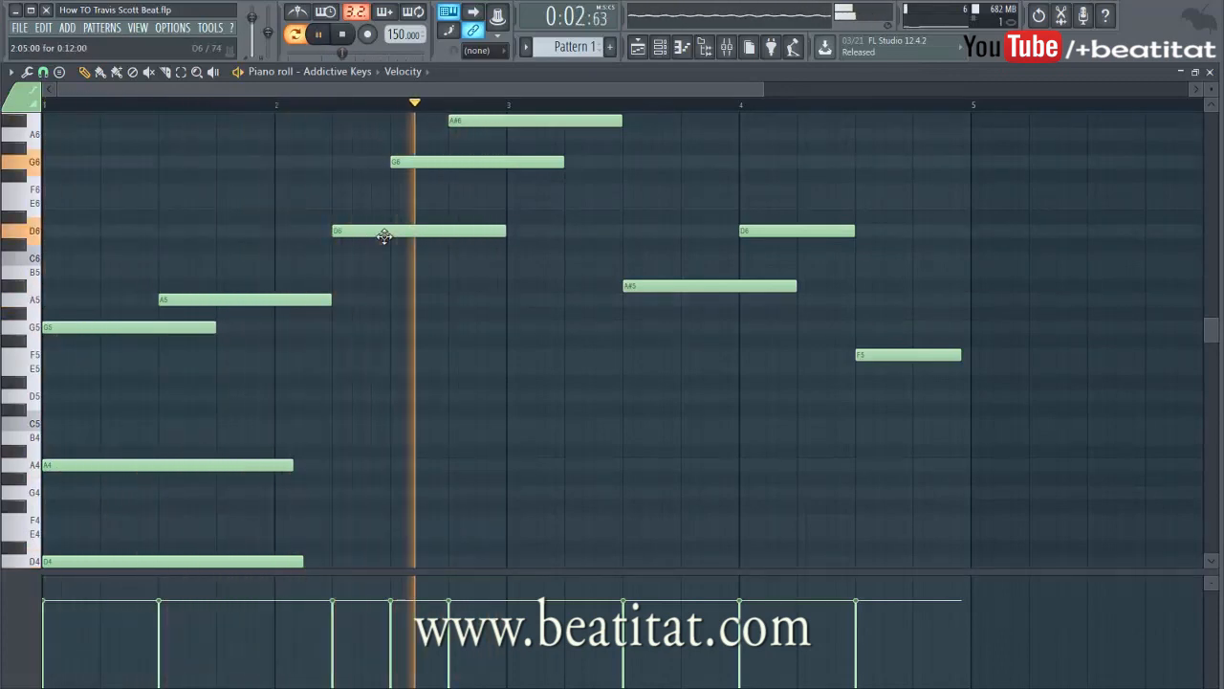
{"action": "key", "text": "space"}
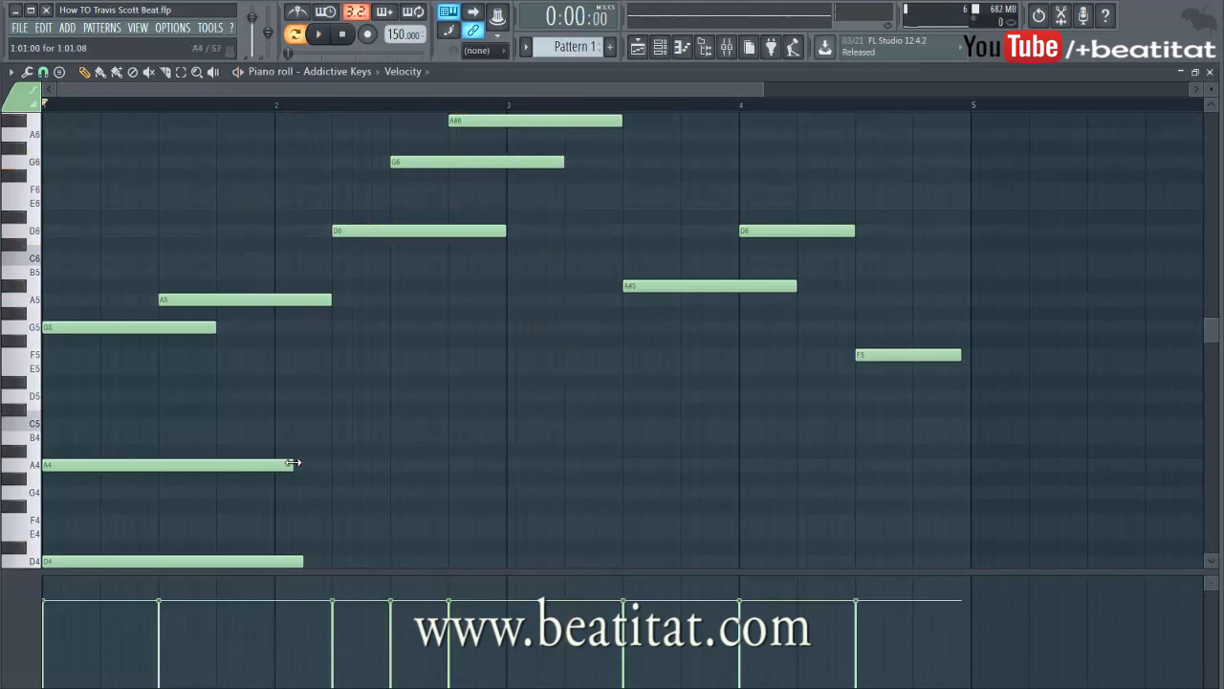
- Add a low G4 note at the start of bar 2 and lengthen it to end slightly past the start of bar 3
{"action": "scroll", "coordinate": [297, 440], "scroll_direction": "down", "scroll_amount": 3}
{"action": "left_click_drag", "start_coordinate": [309, 413], "coordinate": [317, 418]}
{"action": "key", "text": "space"}
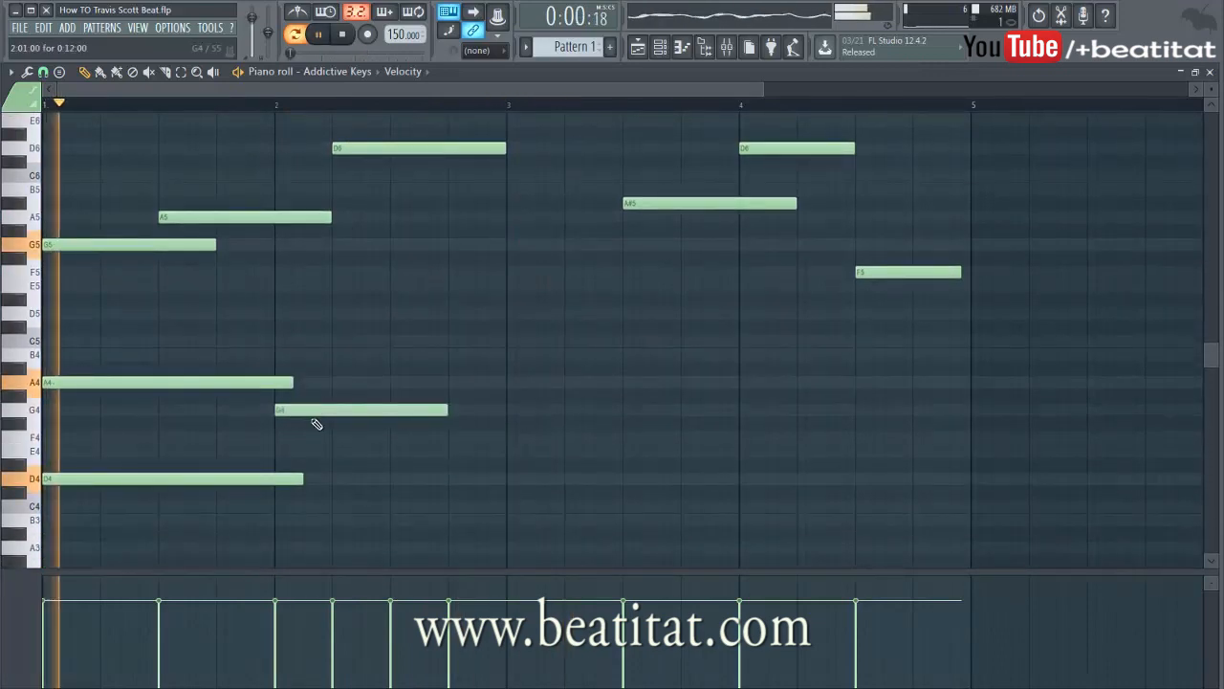
{"action": "left_click_drag", "start_coordinate": [448, 410], "coordinate": [514, 421]}
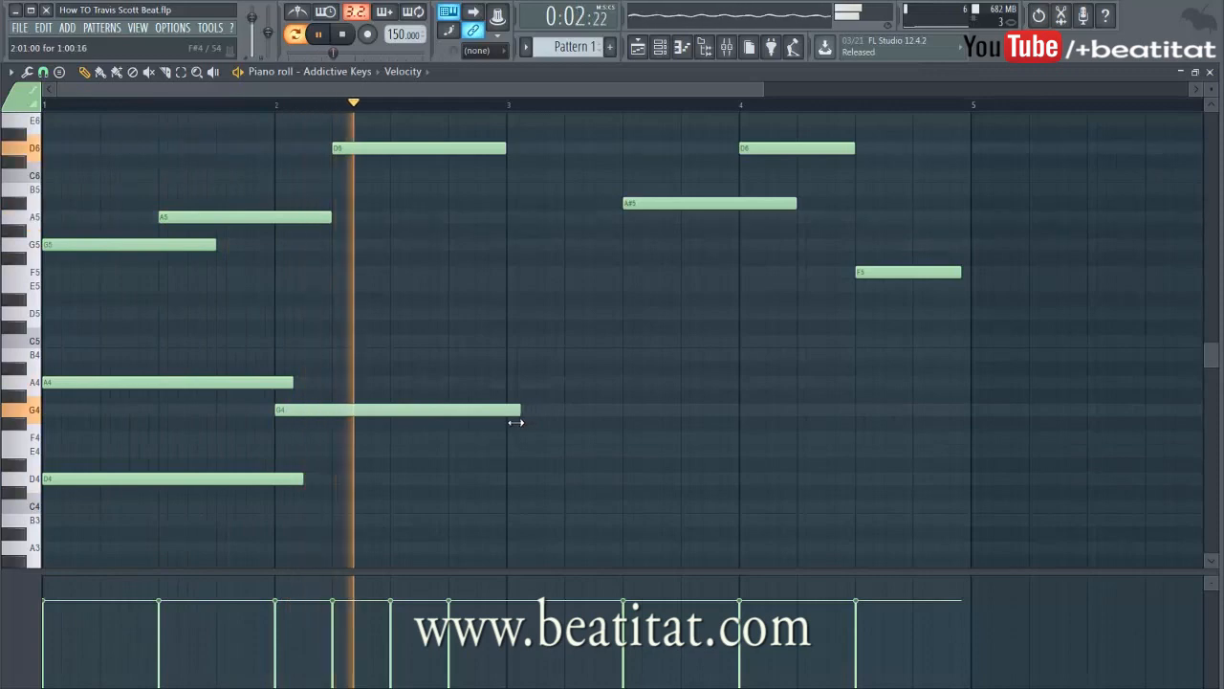
{"action": "key", "text": "space"}
- Stack A#4 and D5 notes above the G4 at the start of bar 2 with matching lengths, and play the chord
{"action": "left_click", "coordinate": [310, 451]}
{"action": "left_click_drag", "start_coordinate": [285, 476], "coordinate": [273, 351]}
{"action": "key", "text": "space"}
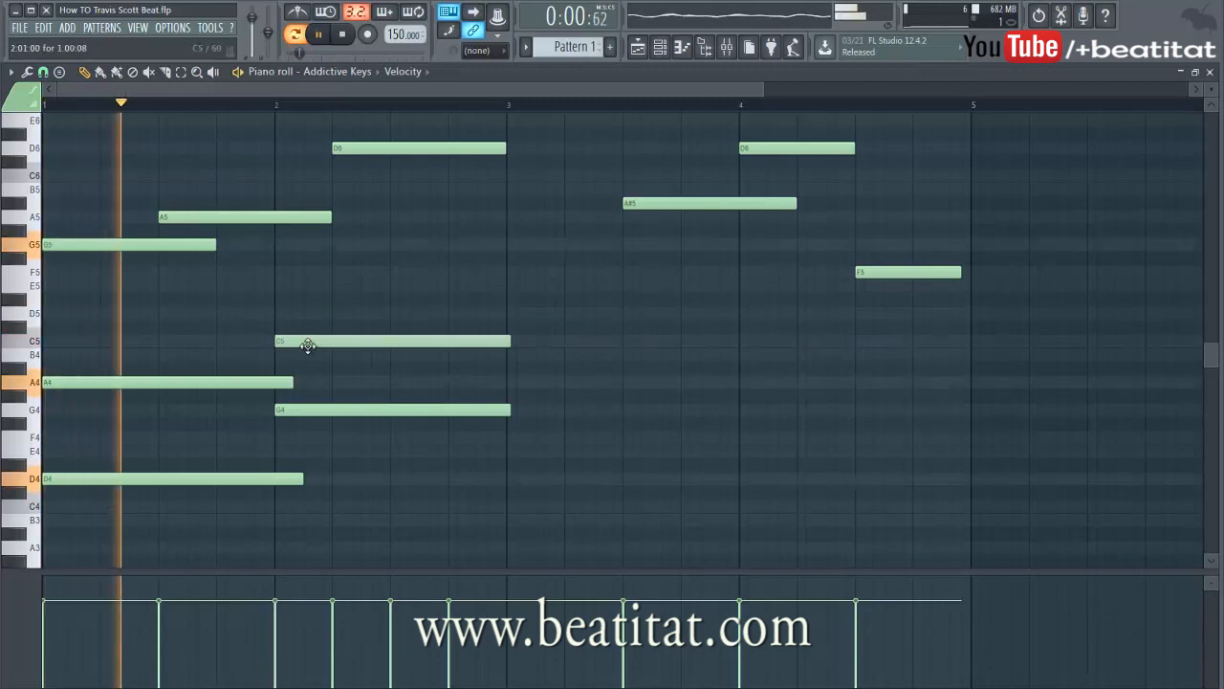
{"action": "left_click_drag", "start_coordinate": [307, 346], "coordinate": [301, 310]}
{"action": "key", "text": "space"}
{"action": "key", "text": "space"}
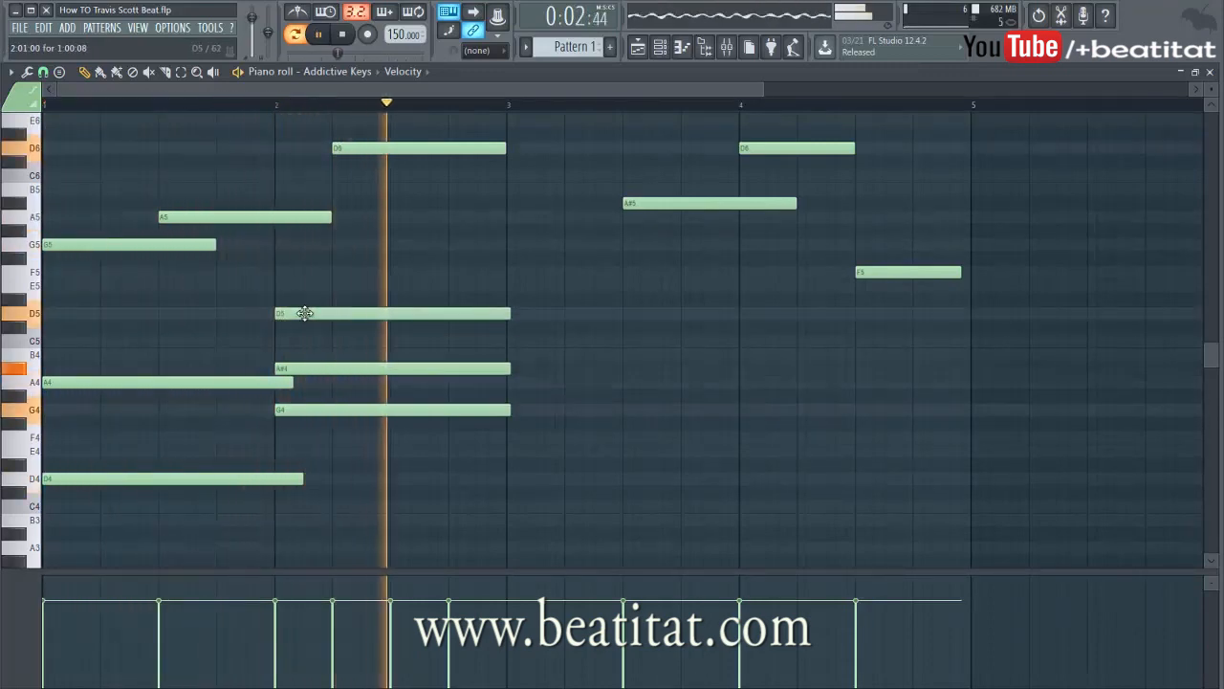
{"action": "key", "text": "space"}
- Add an F4 note between the low D4 and A4 at the start of bar 1, as long as the A4, and play the pattern
{"action": "left_click_drag", "start_coordinate": [181, 383], "coordinate": [32, 380]}
{"action": "key", "text": "space"}
{"action": "key", "text": "space"}
{"action": "key", "text": "space"}
{"action": "key", "text": "space"}
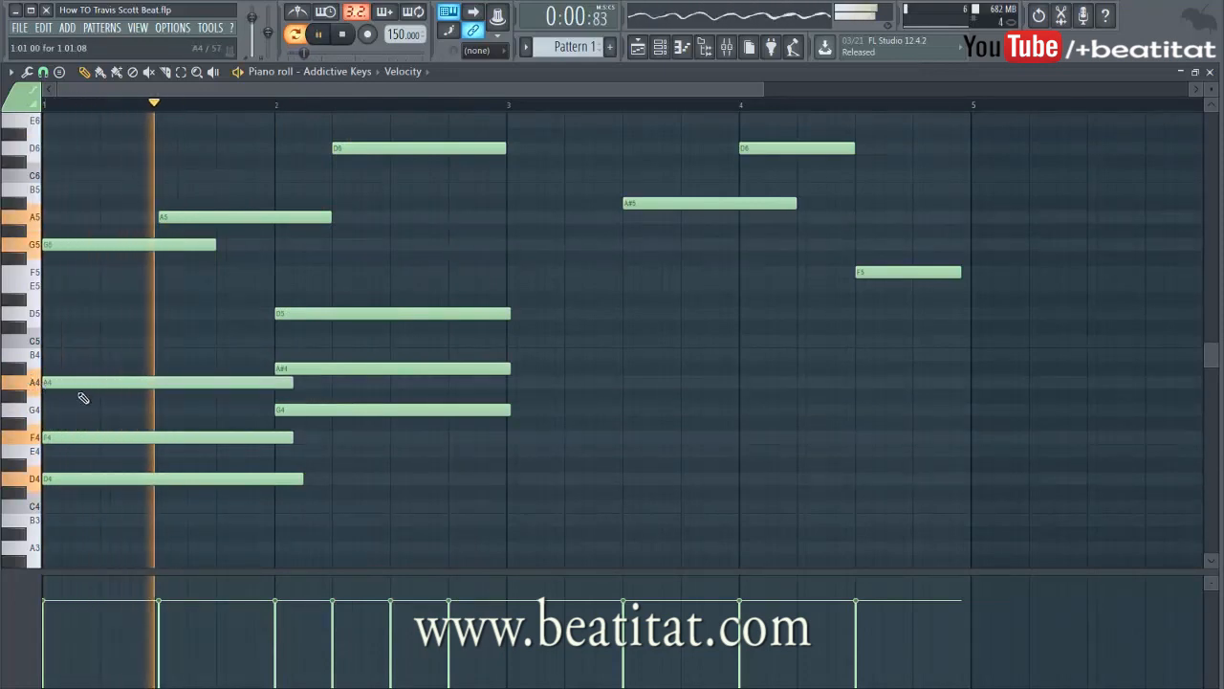
- Build a C4, D#4 and G4 chord at the start of bar 3, with all three notes ending slightly past bar 4
{"action": "left_click", "coordinate": [507, 464]}
{"action": "key", "text": "space"}
{"action": "left_click", "coordinate": [499, 533]}
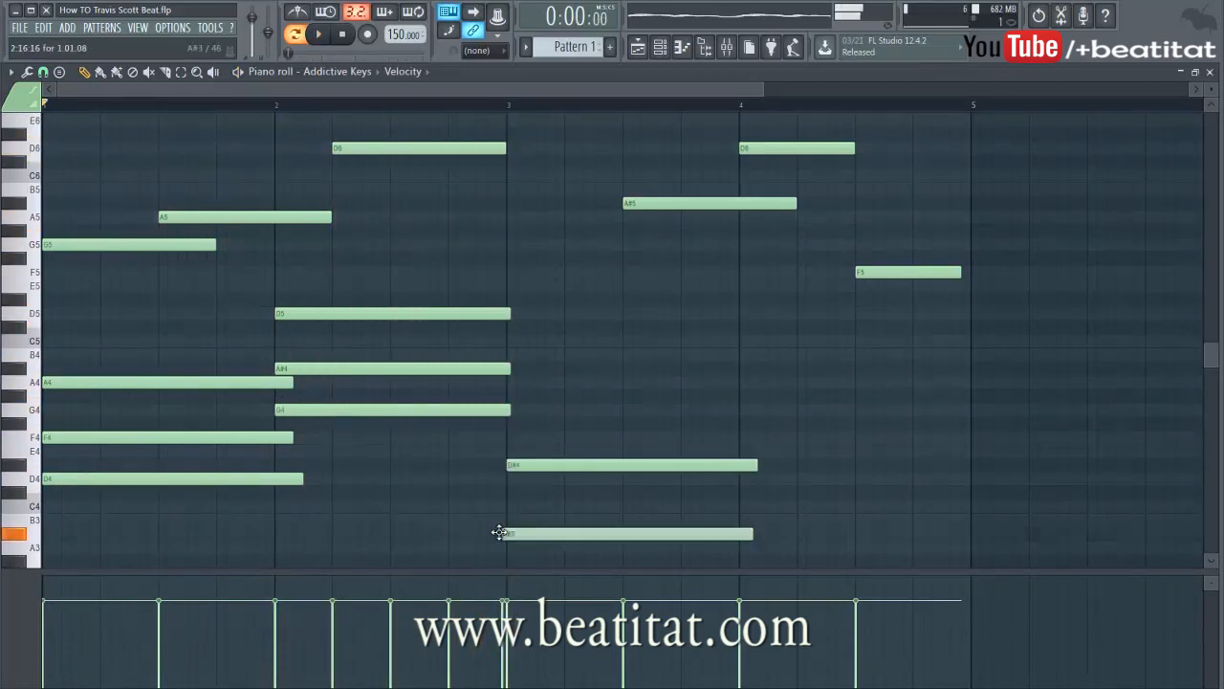
{"action": "mouse_move", "coordinate": [504, 524]}
{"action": "left_mouse_down"}
{"action": "mouse_move", "coordinate": [503, 462]}
{"action": "mouse_move", "coordinate": [500, 505]}
{"action": "left_mouse_up"}
{"action": "key", "text": "space"}
{"action": "left_click_drag", "start_coordinate": [511, 385], "coordinate": [510, 421]}
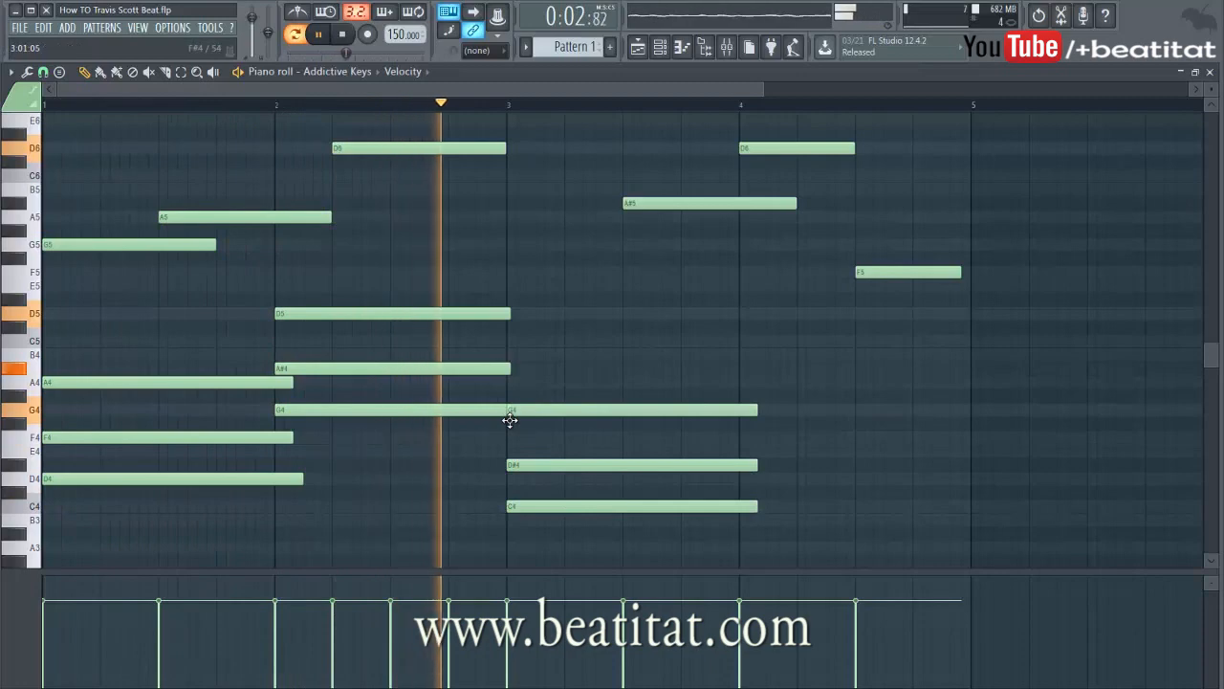
{"action": "key", "text": "space"}
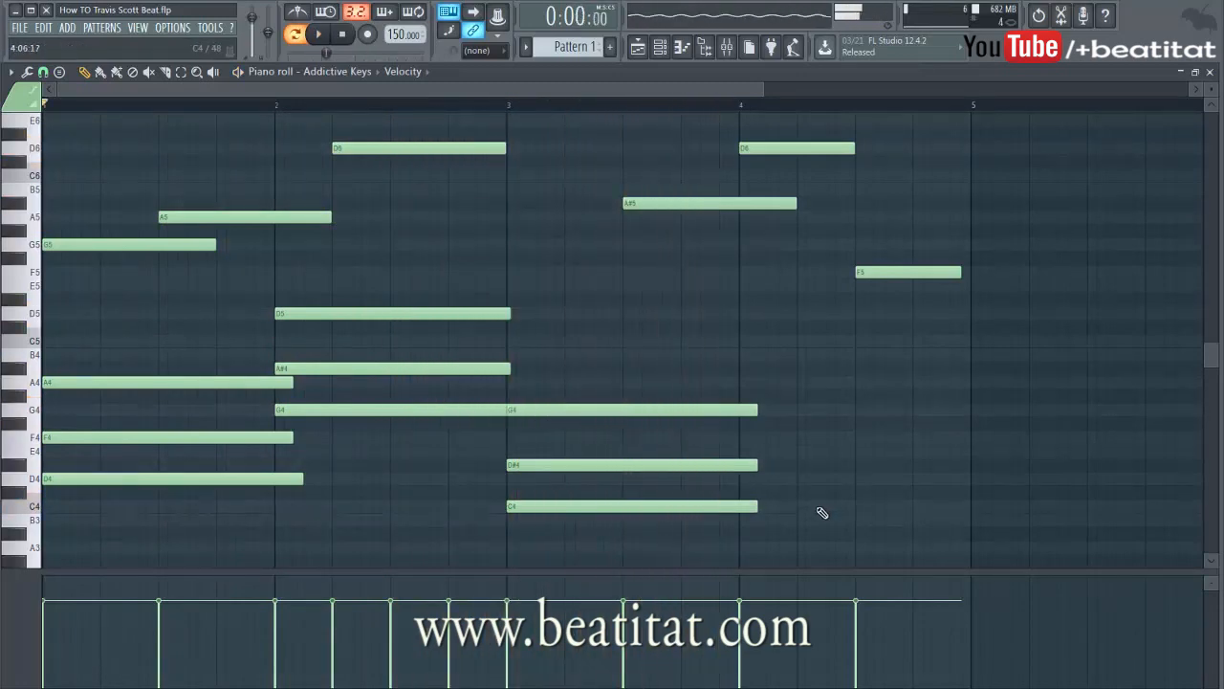
- Add a low A#3 note at beat 2 of bar 4 and shorten it to end at the start of bar 5
{"action": "left_click", "coordinate": [797, 534]}
{"action": "key", "text": "space"}
{"action": "left_click_drag", "start_coordinate": [1048, 536], "coordinate": [976, 539]}
- Add a G3 note on beat 4 of bar 4 ending at bar 5, and shorten the A#3 note to end where it begins
{"action": "scroll", "coordinate": [593, 355], "scroll_direction": "down", "scroll_amount": 3, "text": "ctrl"}
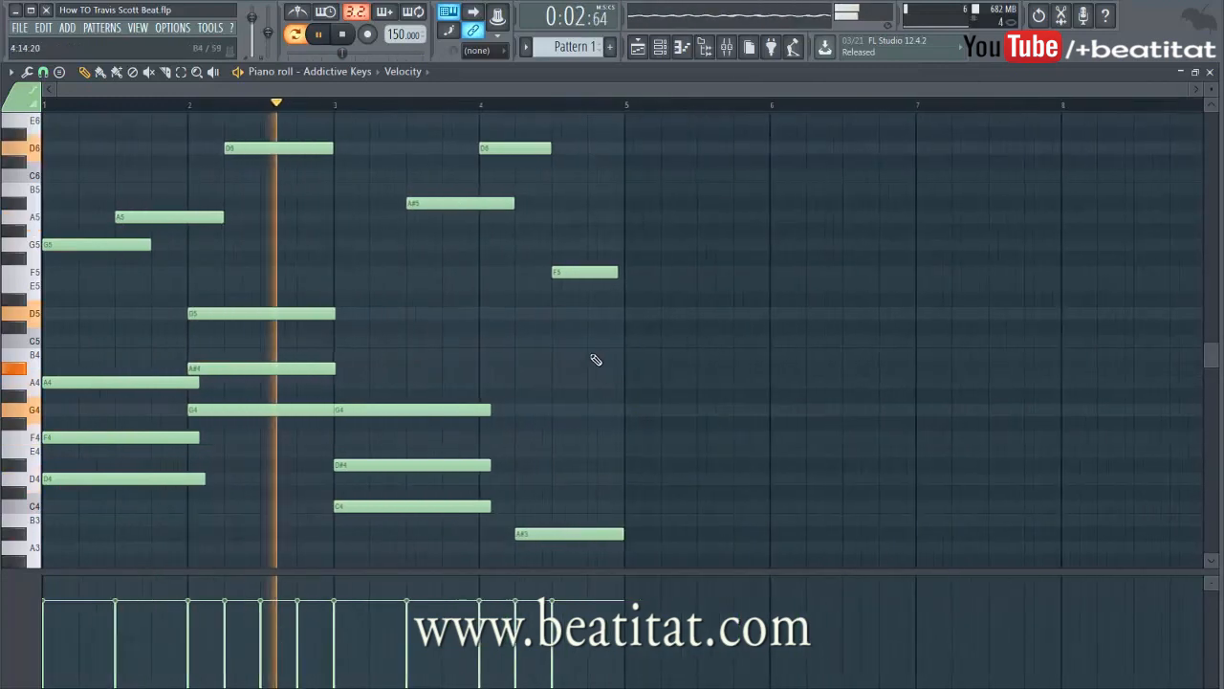
{"action": "scroll", "coordinate": [538, 382], "scroll_direction": "down", "scroll_amount": 3}
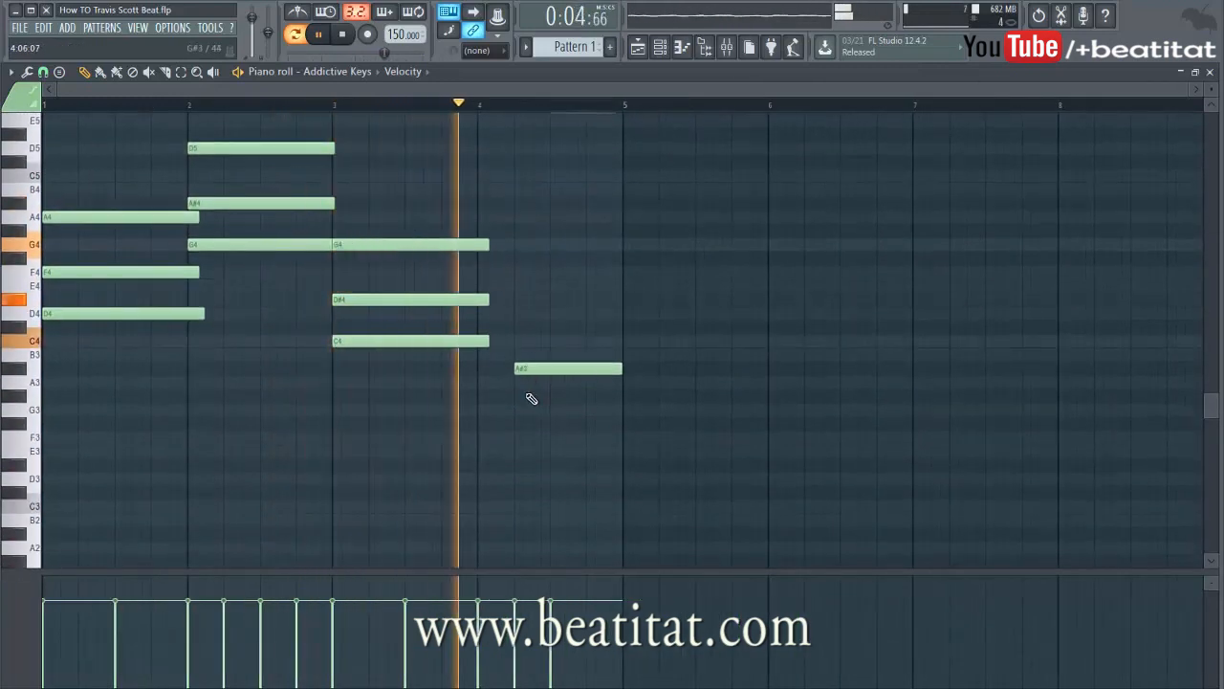
{"action": "key", "text": "space"}
{"action": "left_click", "coordinate": [579, 395]}
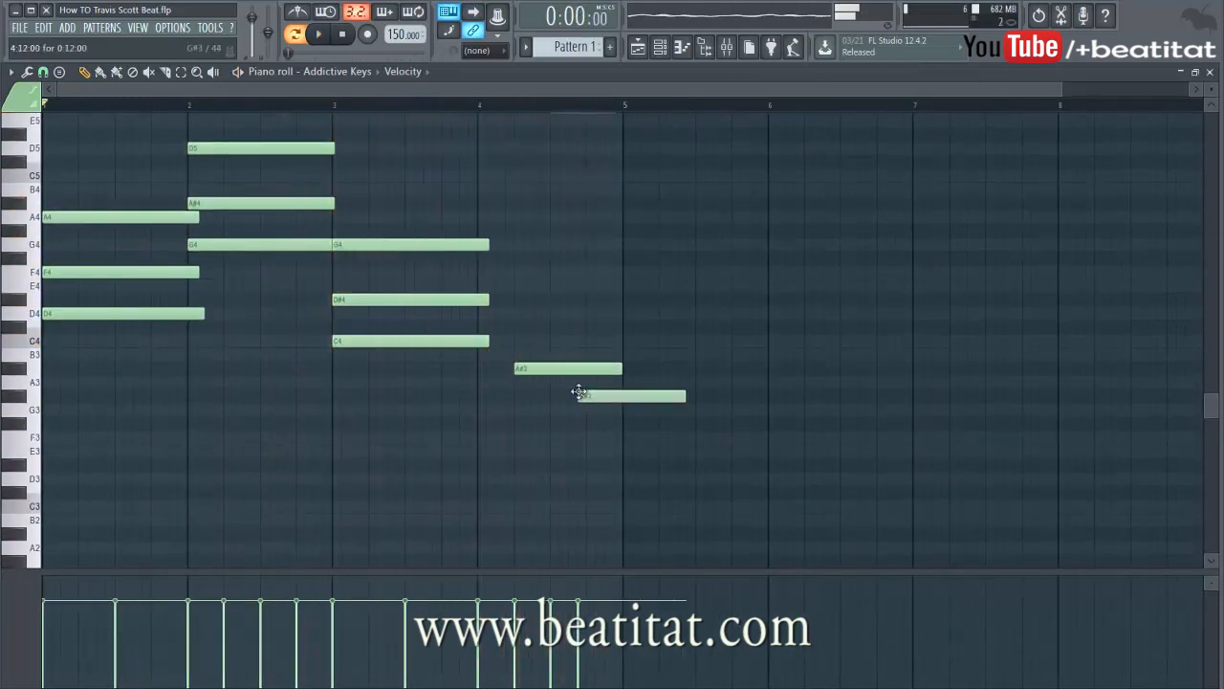
{"action": "left_click_drag", "start_coordinate": [602, 394], "coordinate": [607, 409]}
{"action": "key", "text": "space"}
{"action": "left_click_drag", "start_coordinate": [692, 413], "coordinate": [624, 421]}
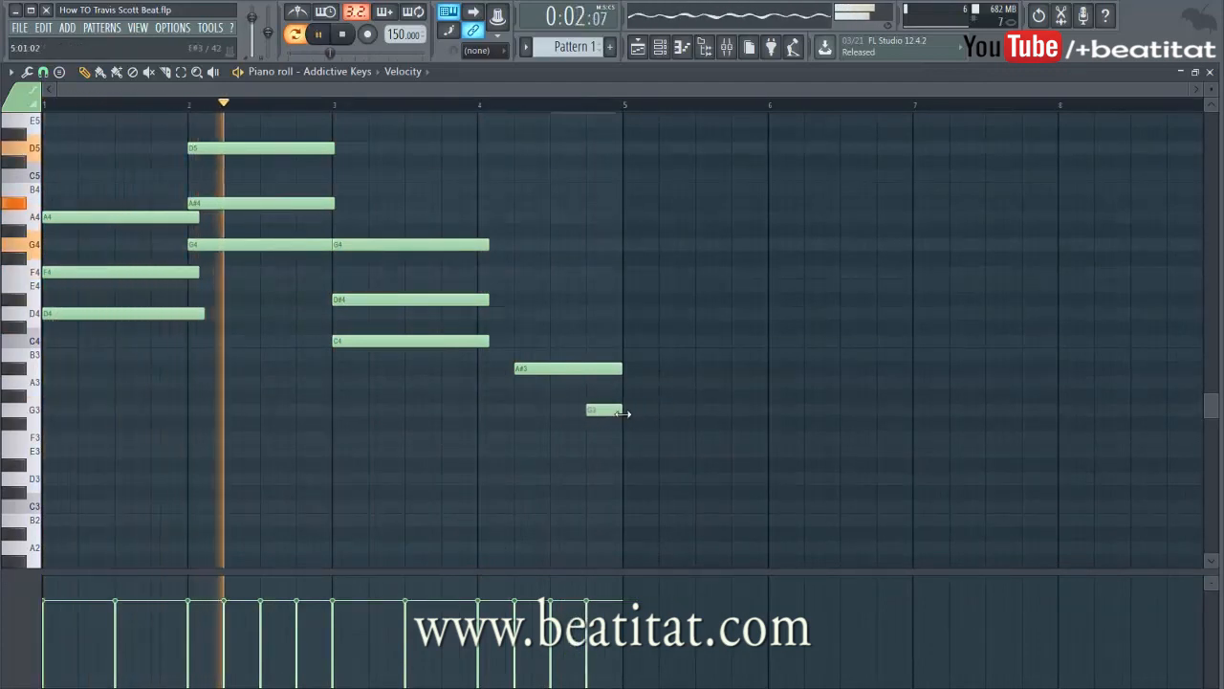
{"action": "left_click_drag", "start_coordinate": [621, 368], "coordinate": [590, 383]}
{"action": "key", "text": "space"}
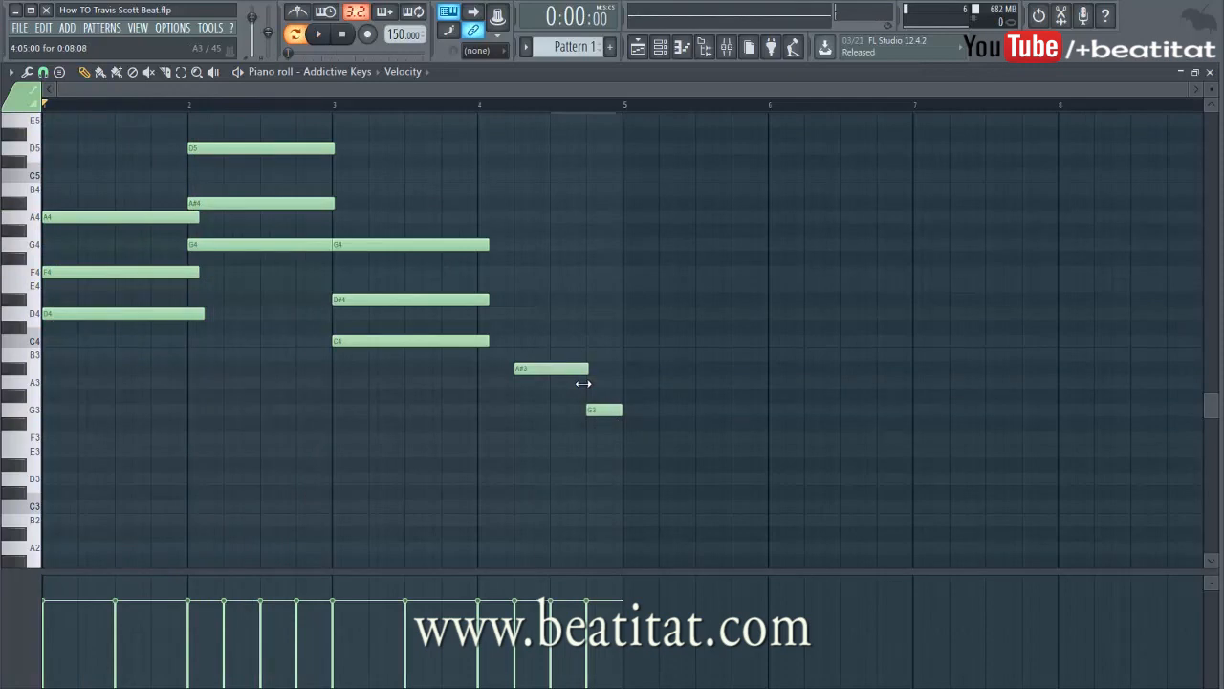
- Add D#4 and G4 notes above the A#3 at beat 2 of bar 4, both ending just before bar 5
{"action": "scroll", "coordinate": [587, 388], "scroll_direction": "up", "scroll_amount": 3}
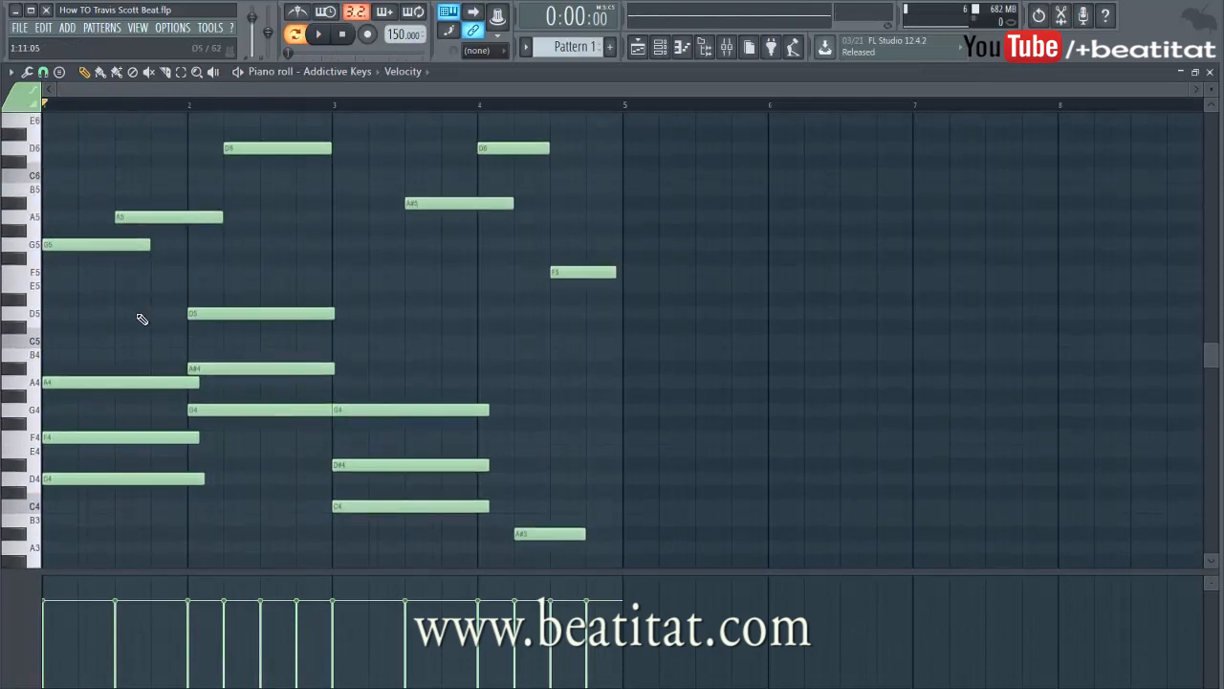
{"action": "scroll", "coordinate": [287, 215], "scroll_direction": "up", "scroll_amount": 2}
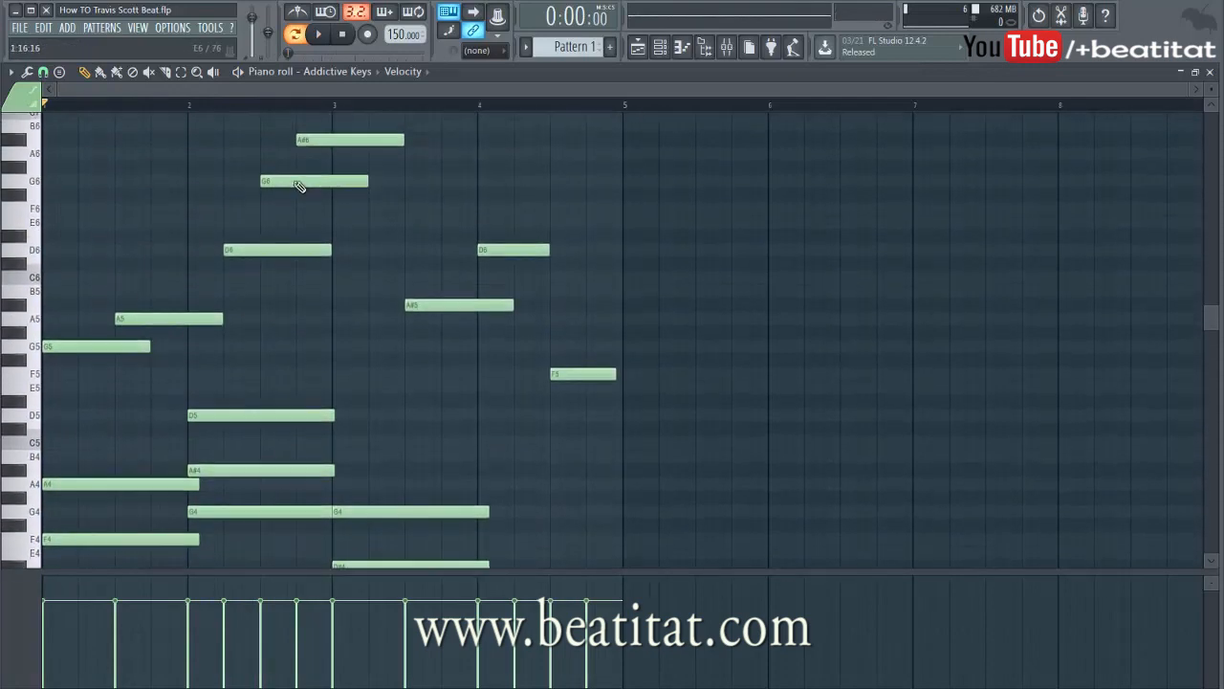
{"action": "scroll", "coordinate": [396, 252], "scroll_direction": "down", "scroll_amount": 5}
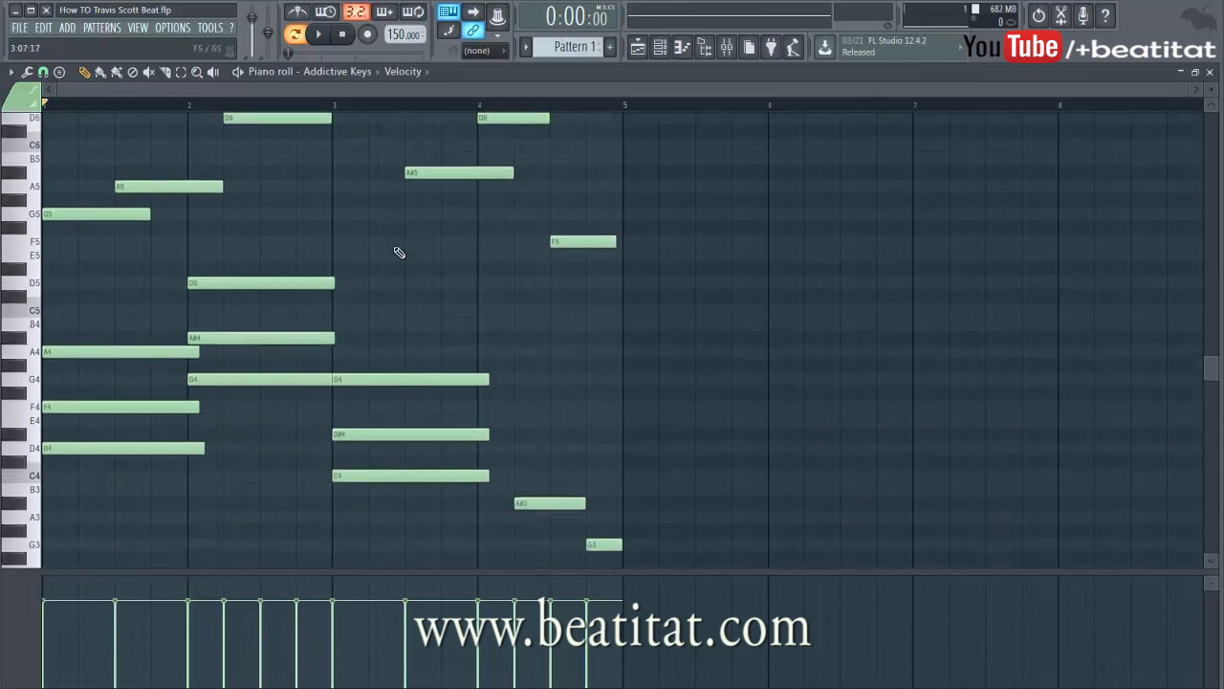
{"action": "scroll", "coordinate": [479, 306], "scroll_direction": "up", "scroll_amount": 2, "text": "ctrl"}
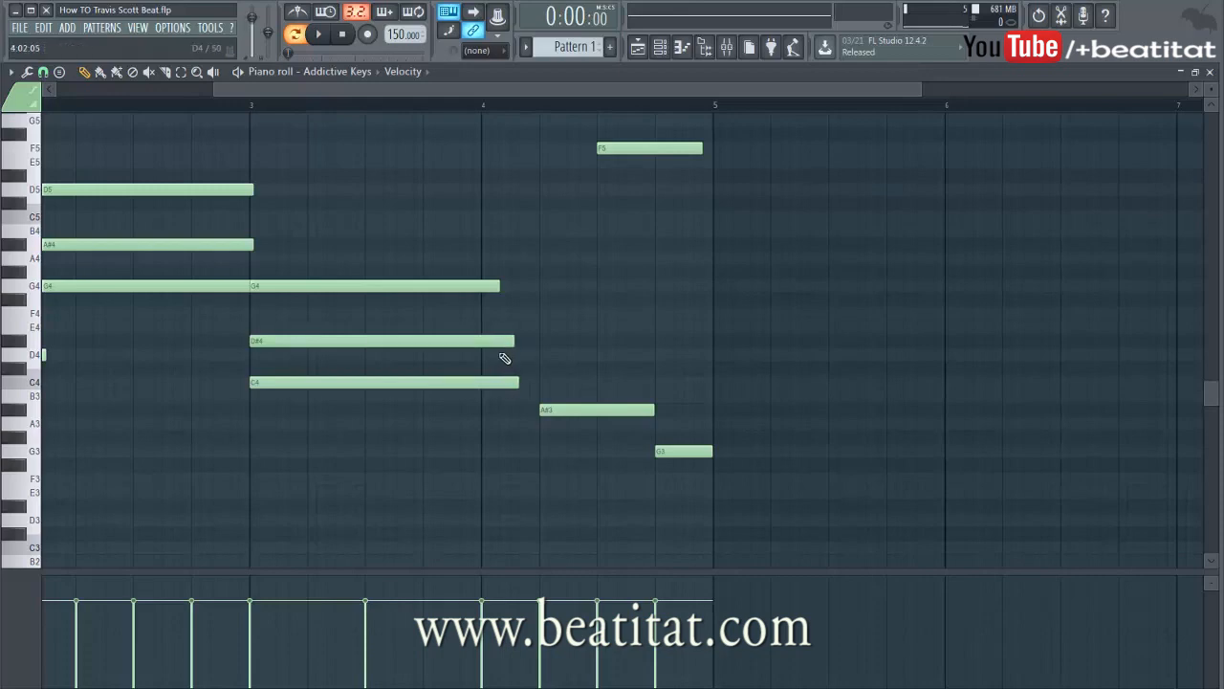
{"action": "key", "text": "space"}
{"action": "left_click_drag", "start_coordinate": [542, 355], "coordinate": [561, 336]}
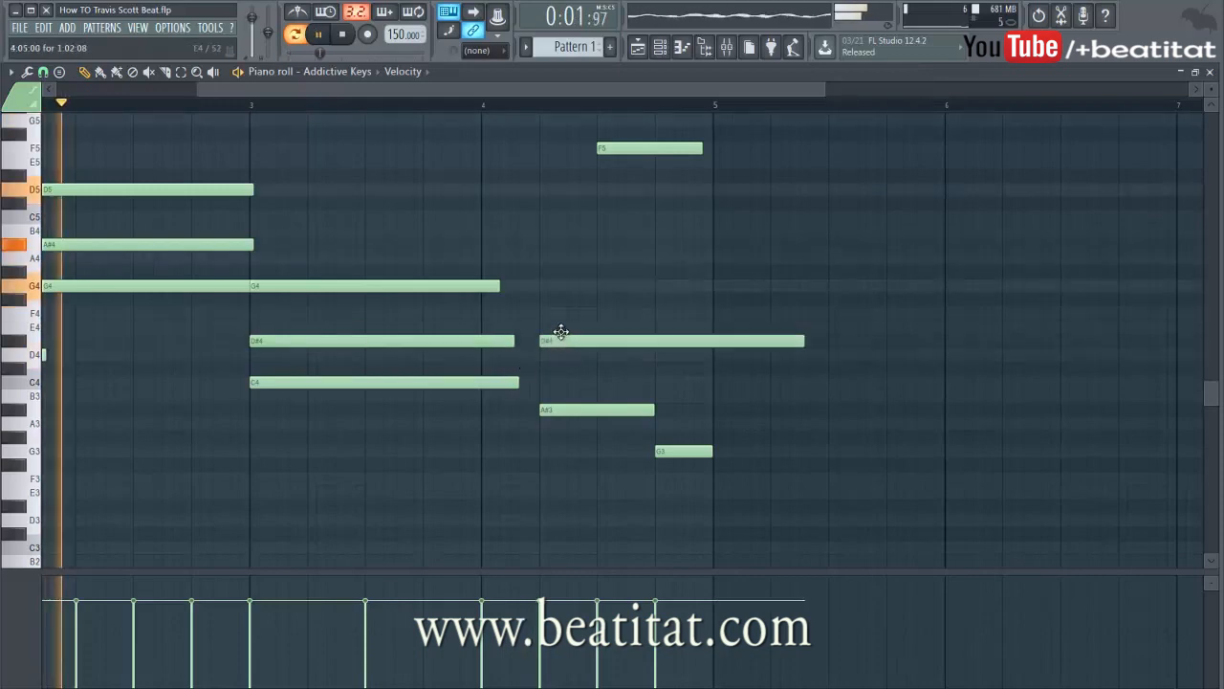
{"action": "left_click", "coordinate": [815, 344]}
{"action": "right_click", "coordinate": [822, 344]}
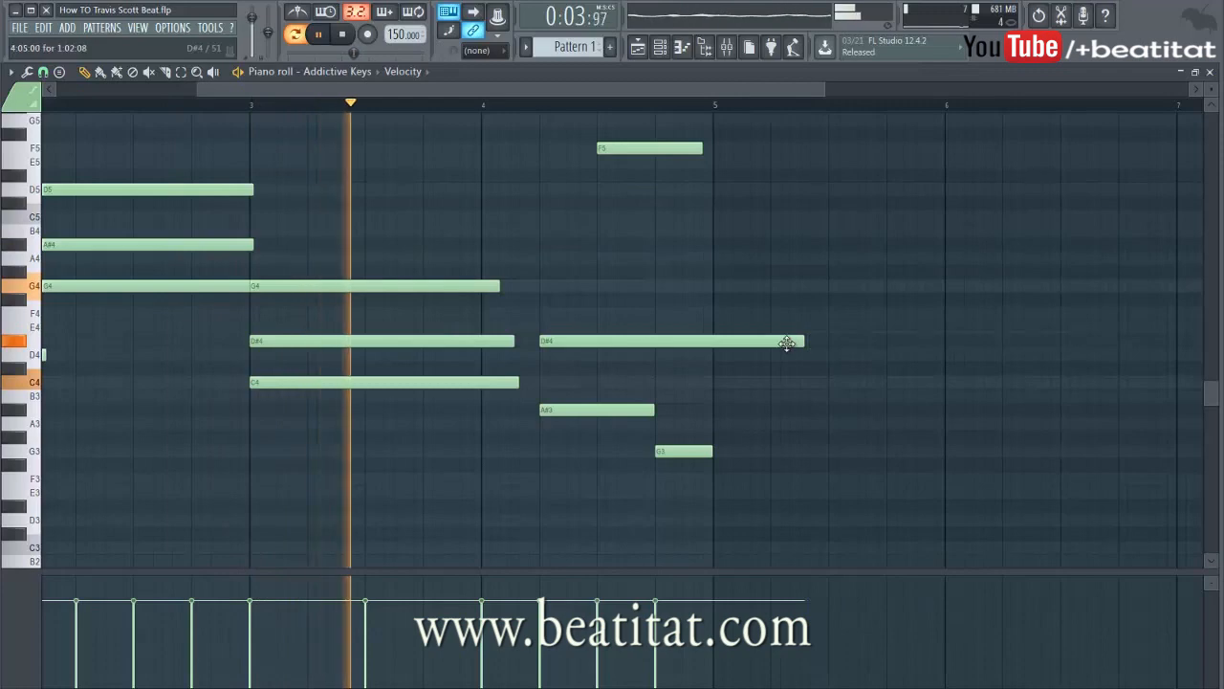
{"action": "left_click_drag", "start_coordinate": [802, 342], "coordinate": [703, 357]}
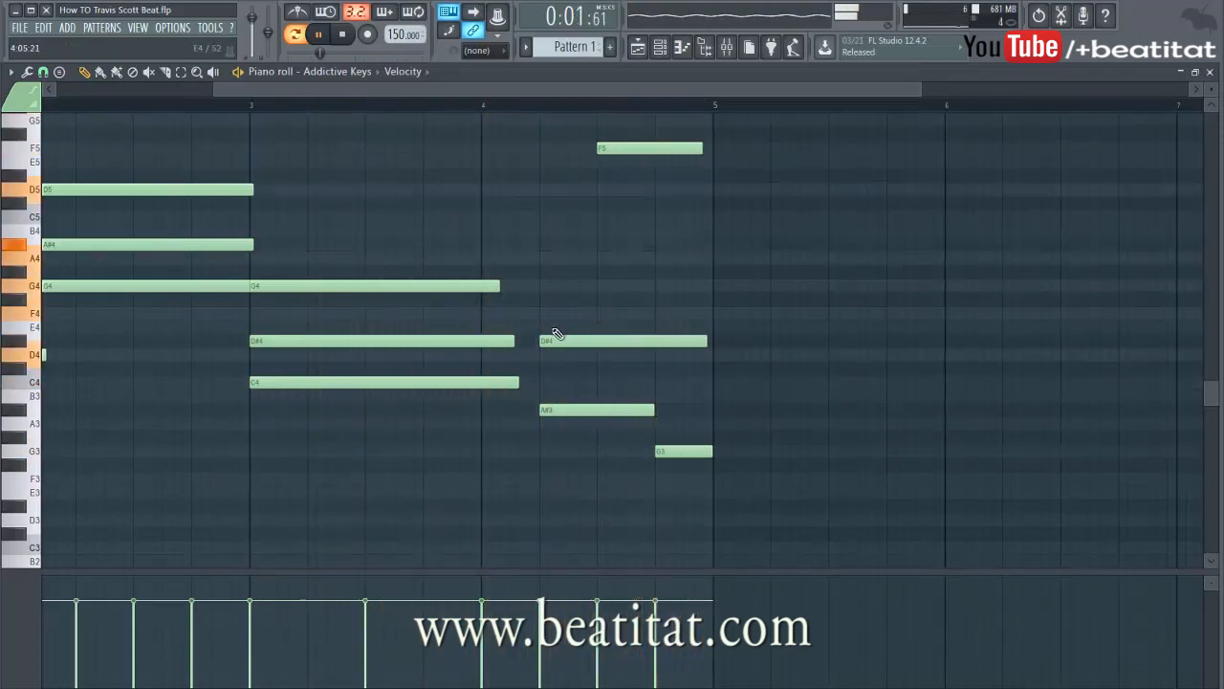
{"action": "left_click", "coordinate": [547, 286]}
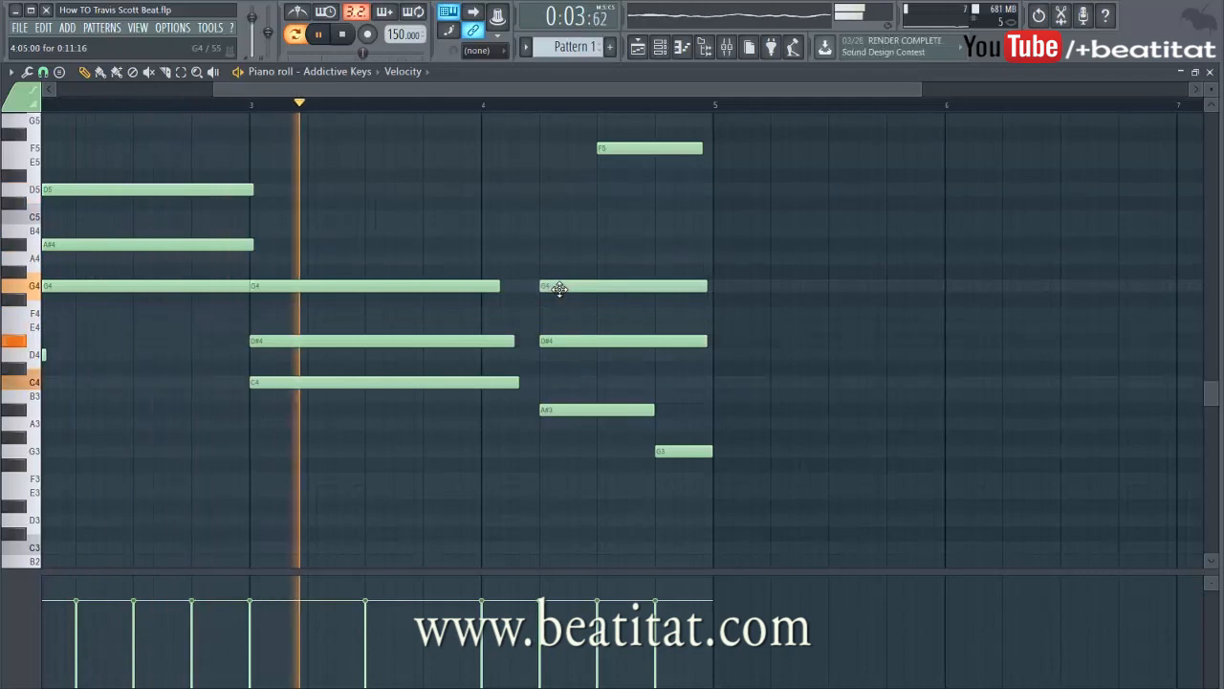
- Transpose all the notes in the piano roll up two octaves
{"action": "scroll", "coordinate": [593, 301], "scroll_direction": "down", "scroll_amount": 3}
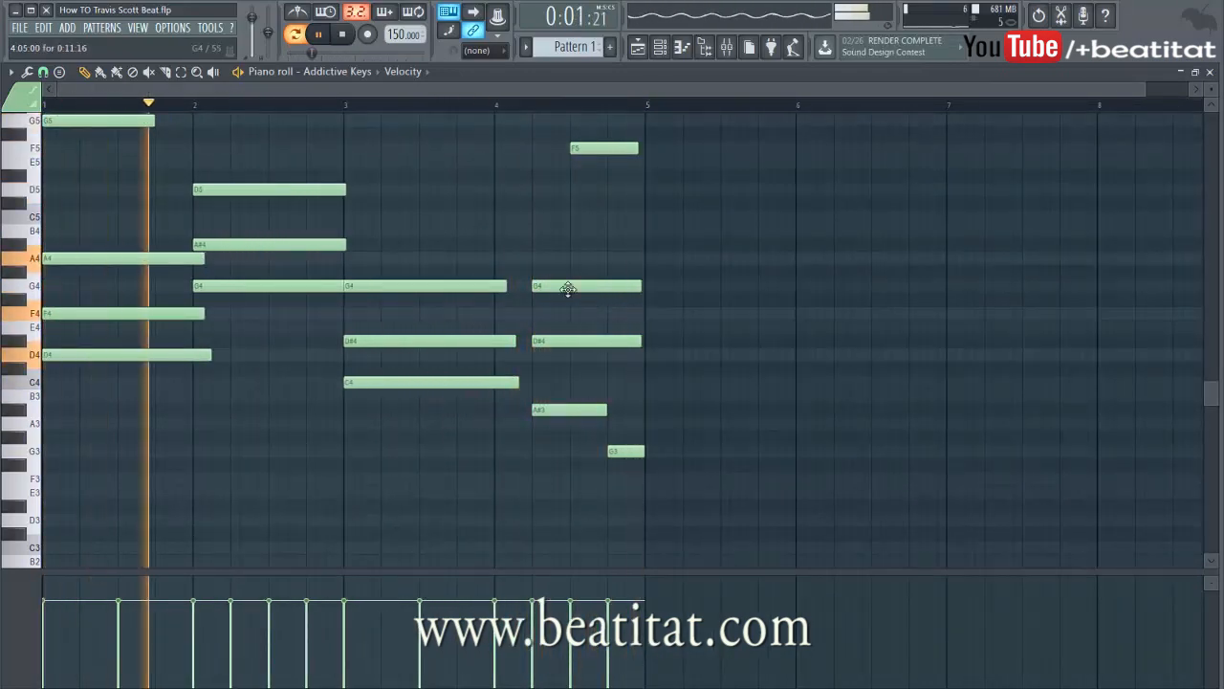
{"action": "scroll", "coordinate": [482, 285], "scroll_direction": "down", "scroll_amount": 1}
{"action": "scroll", "coordinate": [483, 291], "scroll_direction": "up", "scroll_amount": 6}
{"action": "key", "text": "ctrl+Up"}
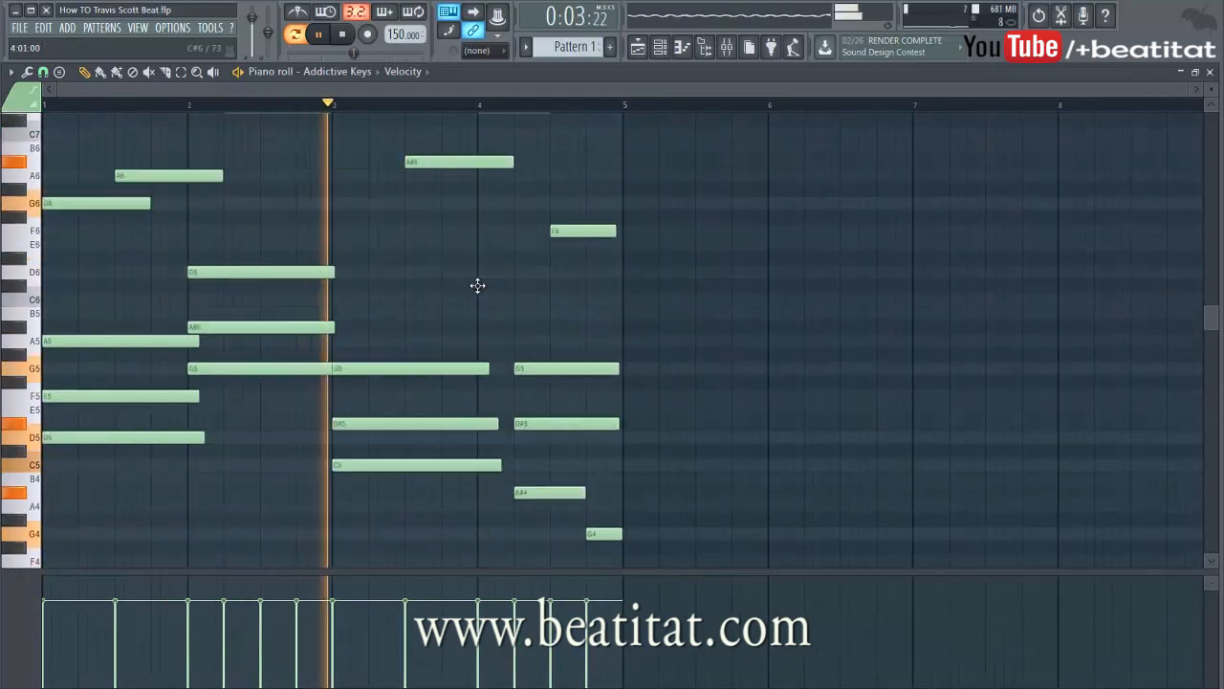
{"action": "key", "text": "ctrl+Up"}
{"action": "key", "text": "F7"}
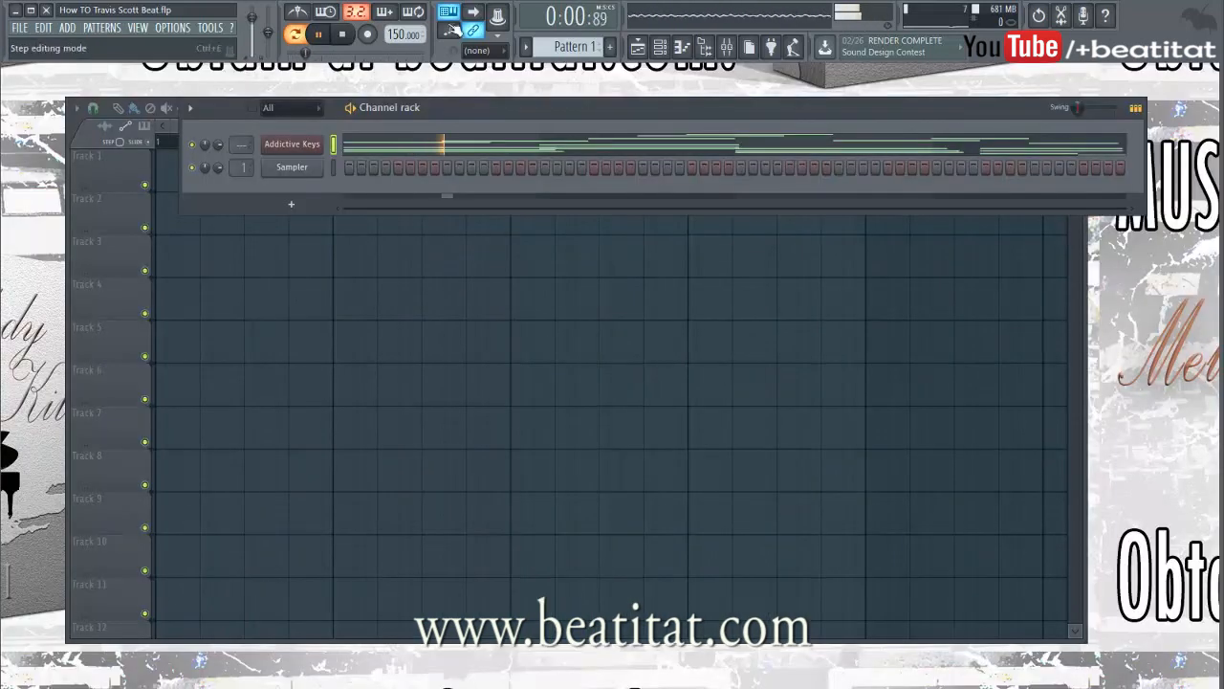
- Add a G8 note on beat 4 of bar 3 in the Addictive Keys piano roll and lower its velocity to about 55%
{"action": "left_click", "coordinate": [447, 147]}
{"action": "scroll", "coordinate": [397, 168], "scroll_direction": "down", "scroll_amount": 2}
{"action": "scroll", "coordinate": [394, 170], "scroll_direction": "up", "scroll_amount": 8}
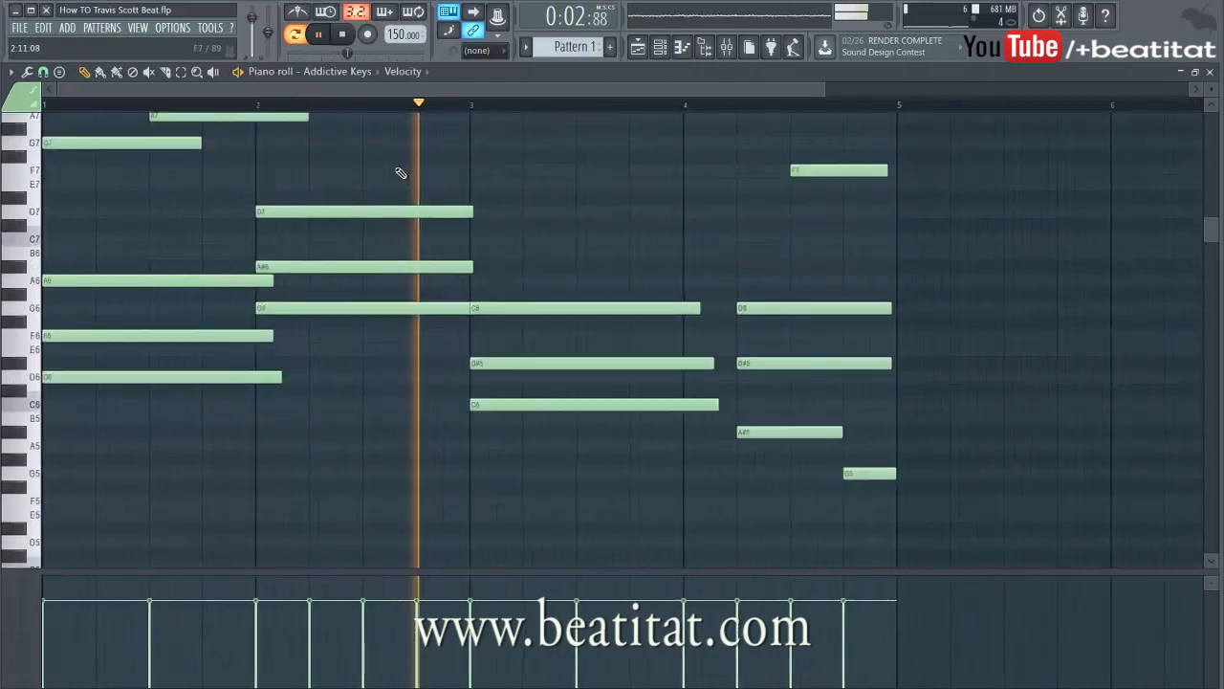
{"action": "key", "text": "space"}
{"action": "left_click", "coordinate": [574, 188]}
{"action": "left_click_drag", "start_coordinate": [610, 197], "coordinate": [649, 197]}
{"action": "key", "text": "space"}
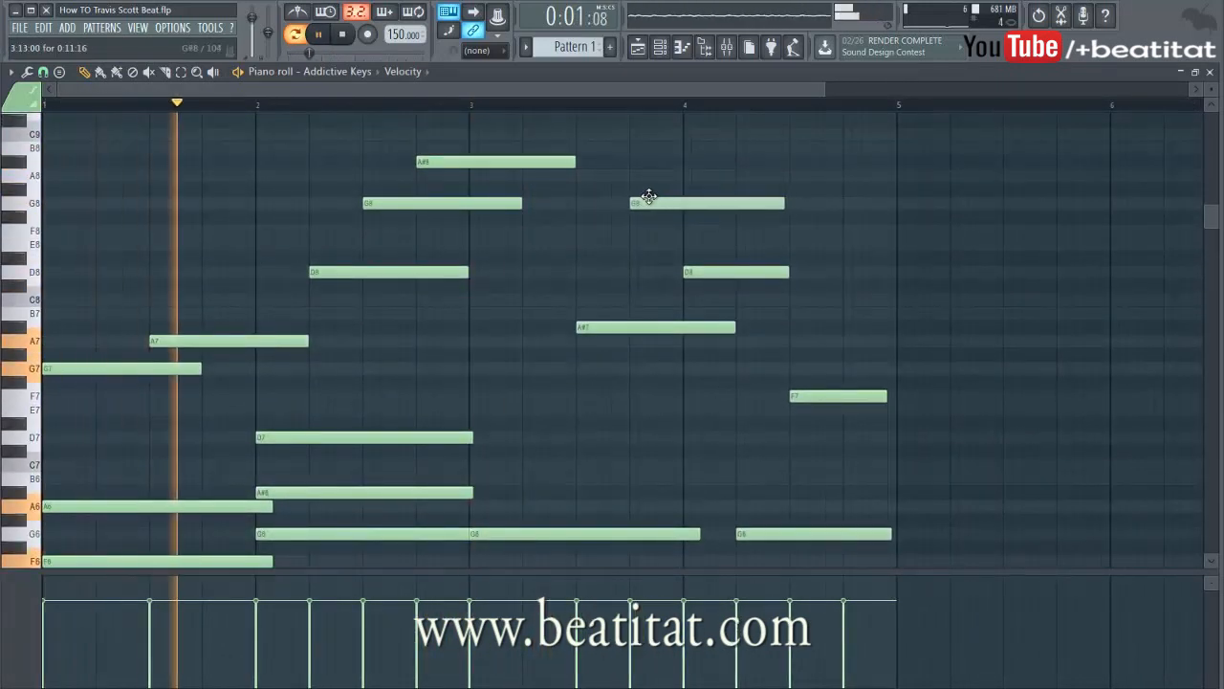
{"action": "left_click", "coordinate": [718, 203]}
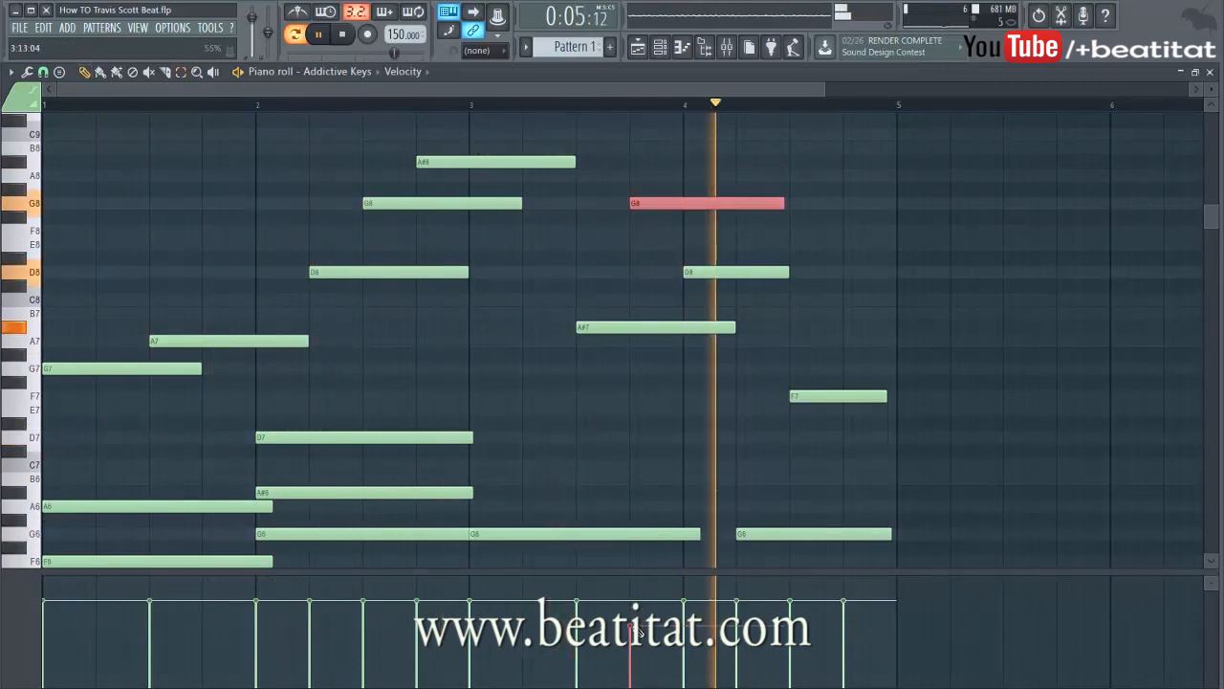
{"action": "left_click", "coordinate": [790, 391]}
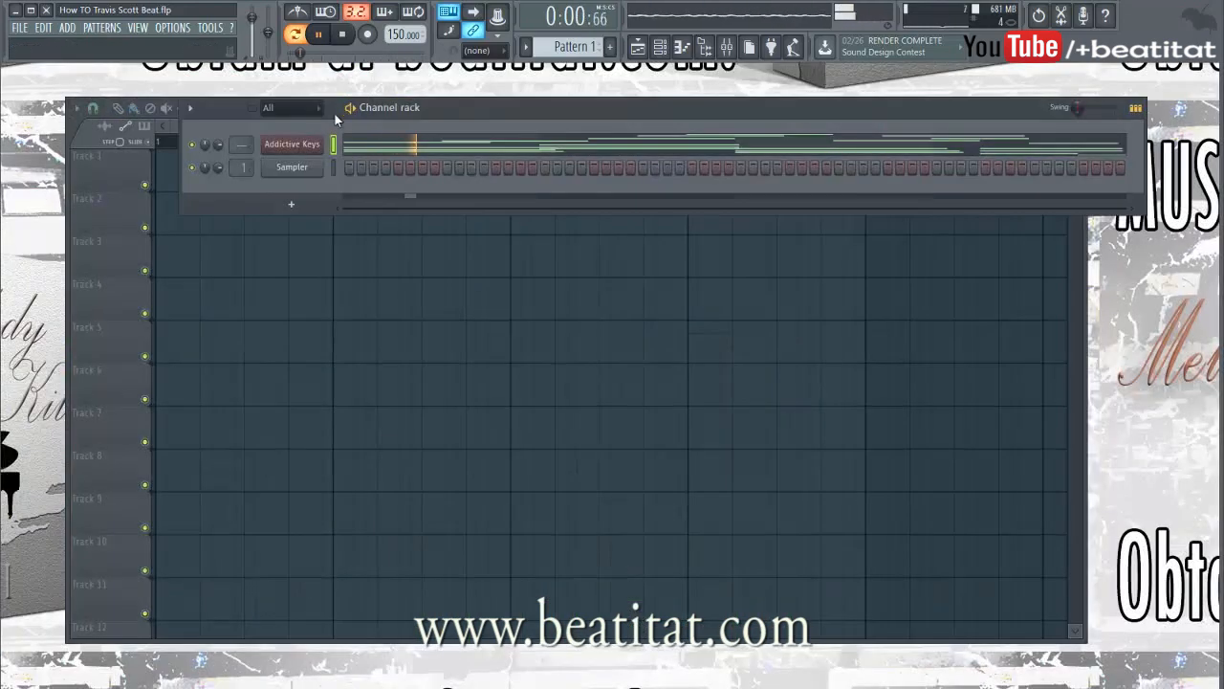
- Route Addictive Keys to mixer track 2 and load Gross Beat in the track's first effect slot
{"action": "left_click", "coordinate": [292, 143]}
{"action": "left_click", "coordinate": [945, 203]}
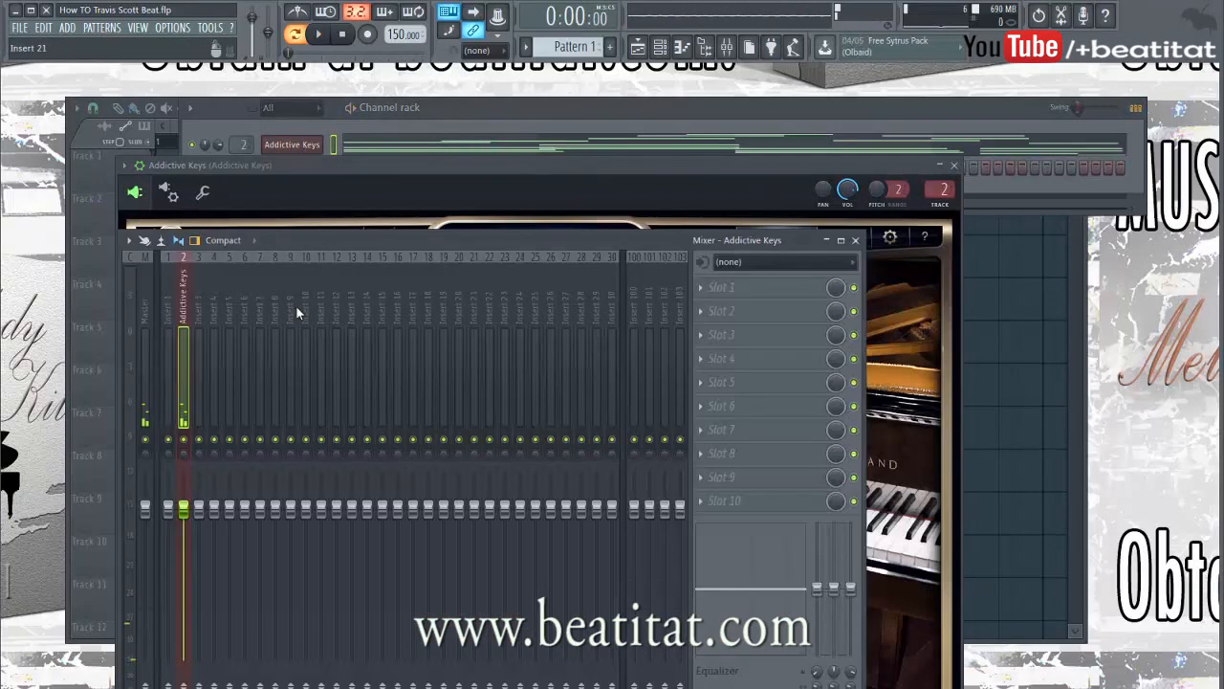
{"action": "left_click", "coordinate": [743, 293]}
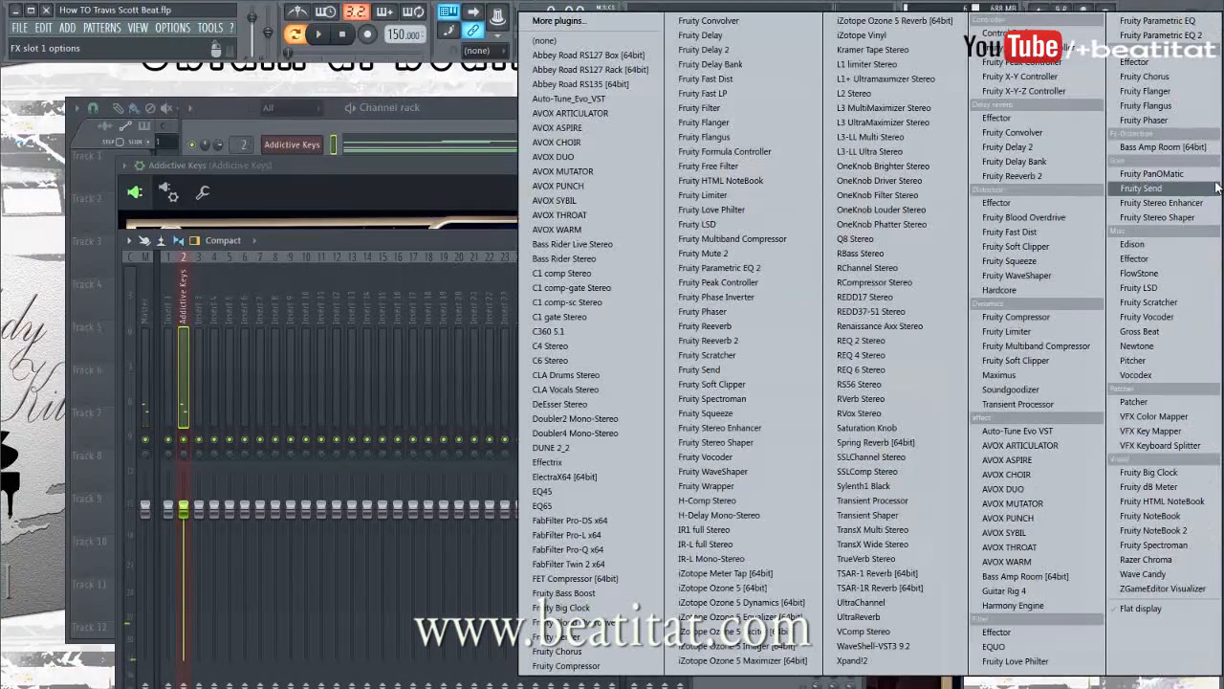
{"action": "left_click", "coordinate": [1156, 335]}
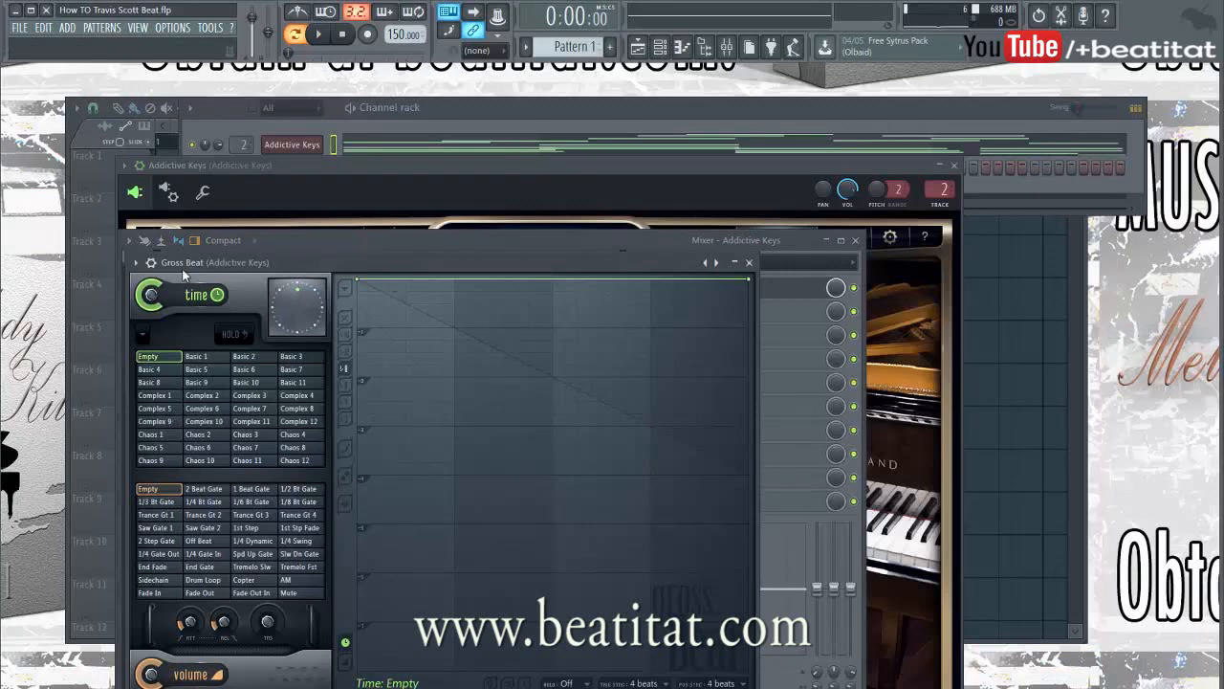
- Load the Gross Beat preset whose time slots include 2 Beat Rpt, 1/2 Speed and Underwater
{"action": "left_click", "coordinate": [143, 262]}
{"action": "left_click", "coordinate": [356, 346]}
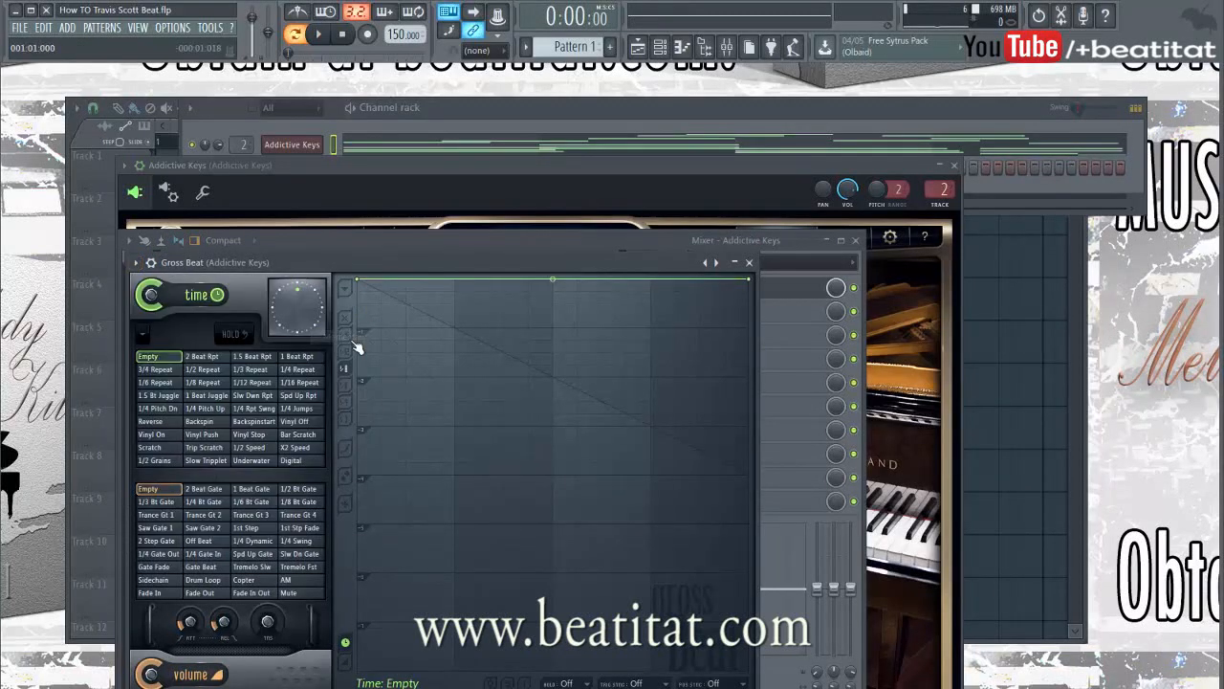
- Activate the 1/2 Speed time slot in Gross Beat and play the pattern with the effect applied
{"action": "left_click", "coordinate": [253, 451]}
{"action": "key", "text": "space"}
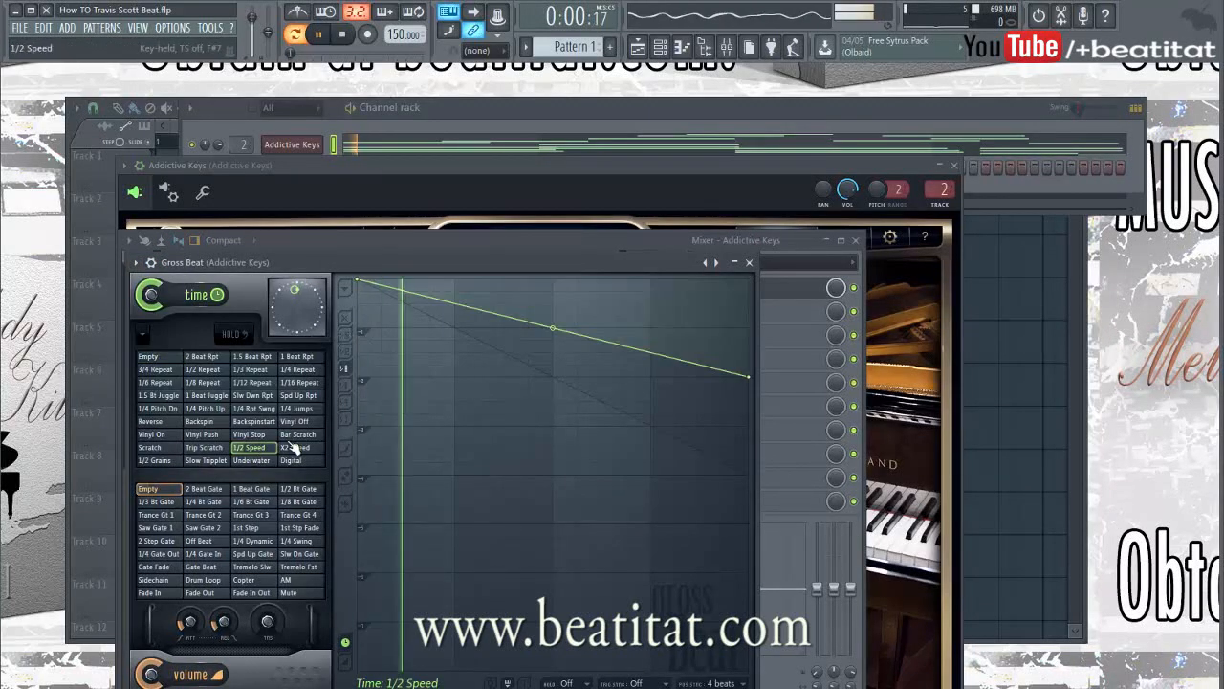
{"action": "left_click", "coordinate": [750, 264]}
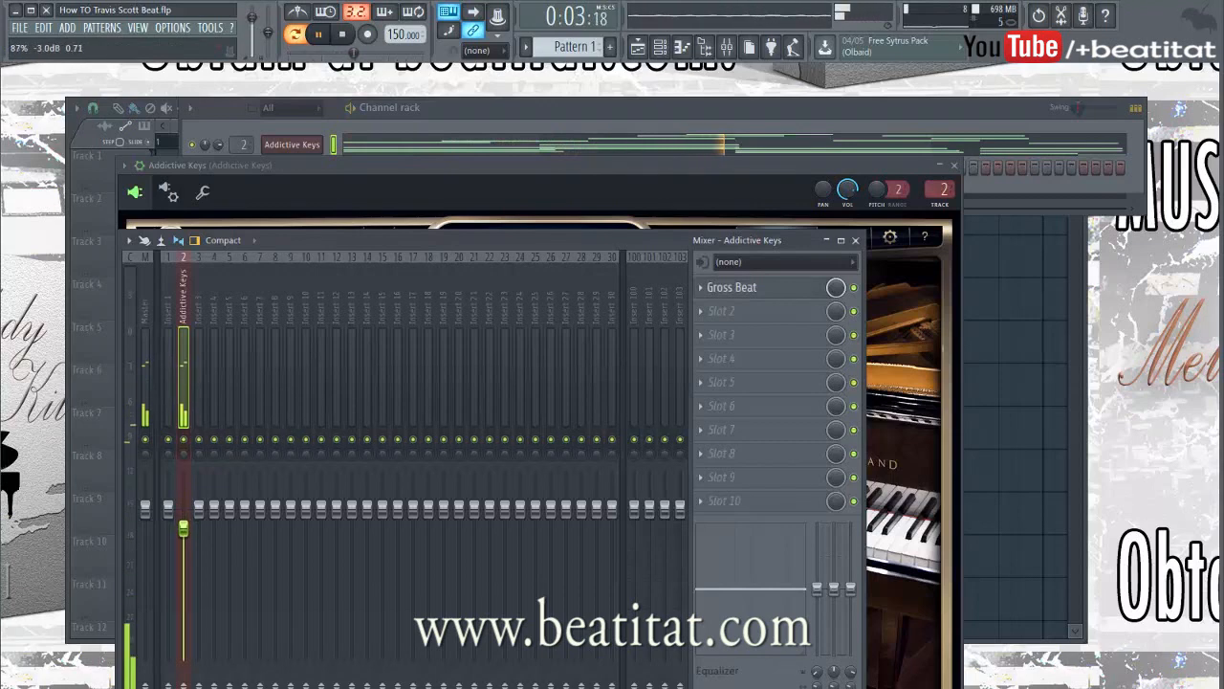
- Check the Addictive Keys notes in the piano roll and lower mixer track 2's volume to 86%
{"action": "left_click", "coordinate": [420, 120]}
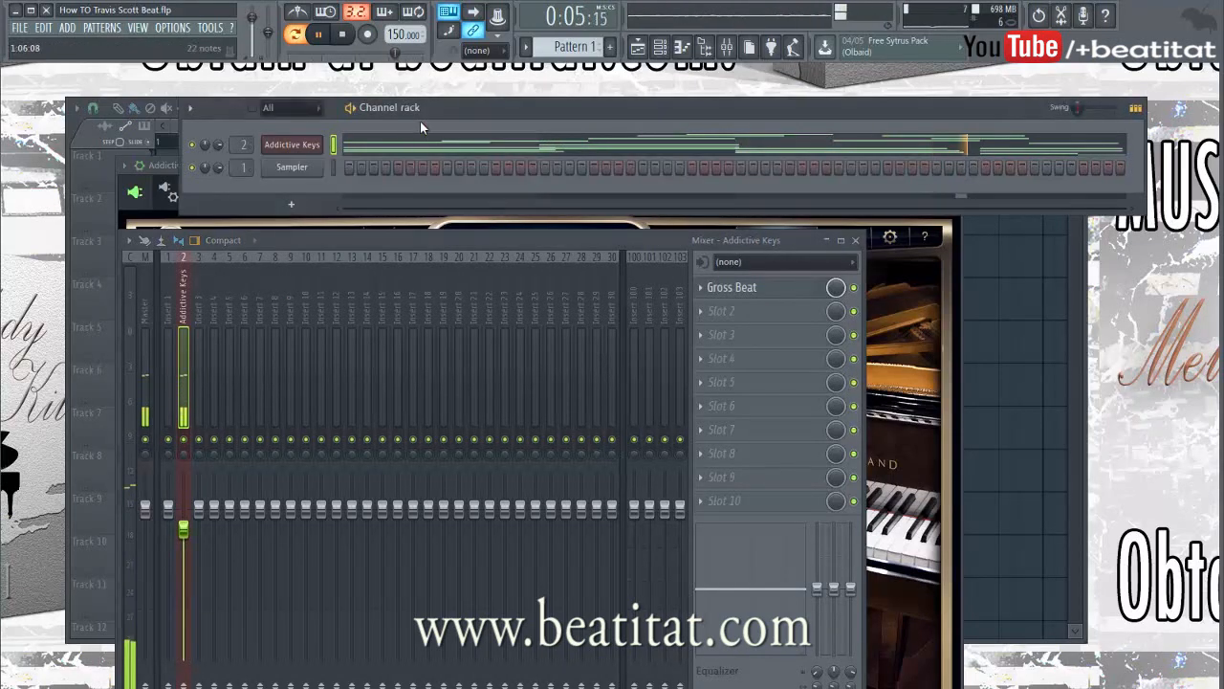
{"action": "left_click", "coordinate": [437, 156]}
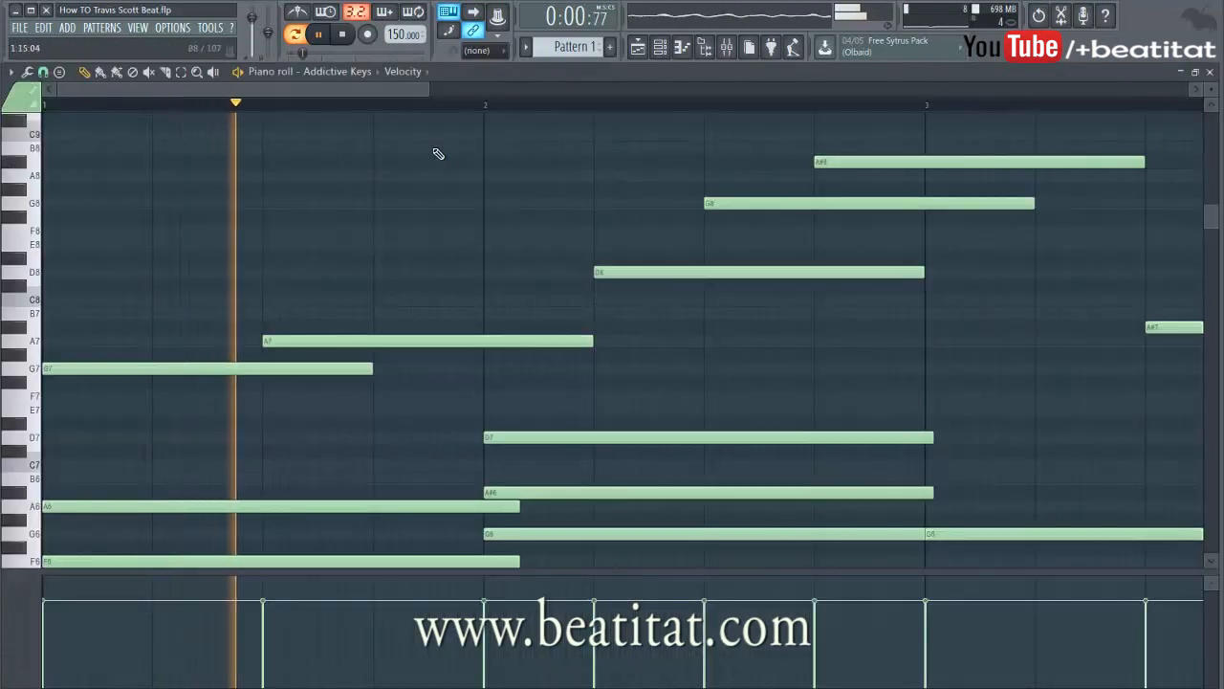
{"action": "scroll", "coordinate": [437, 158], "scroll_direction": "up", "scroll_amount": 3}
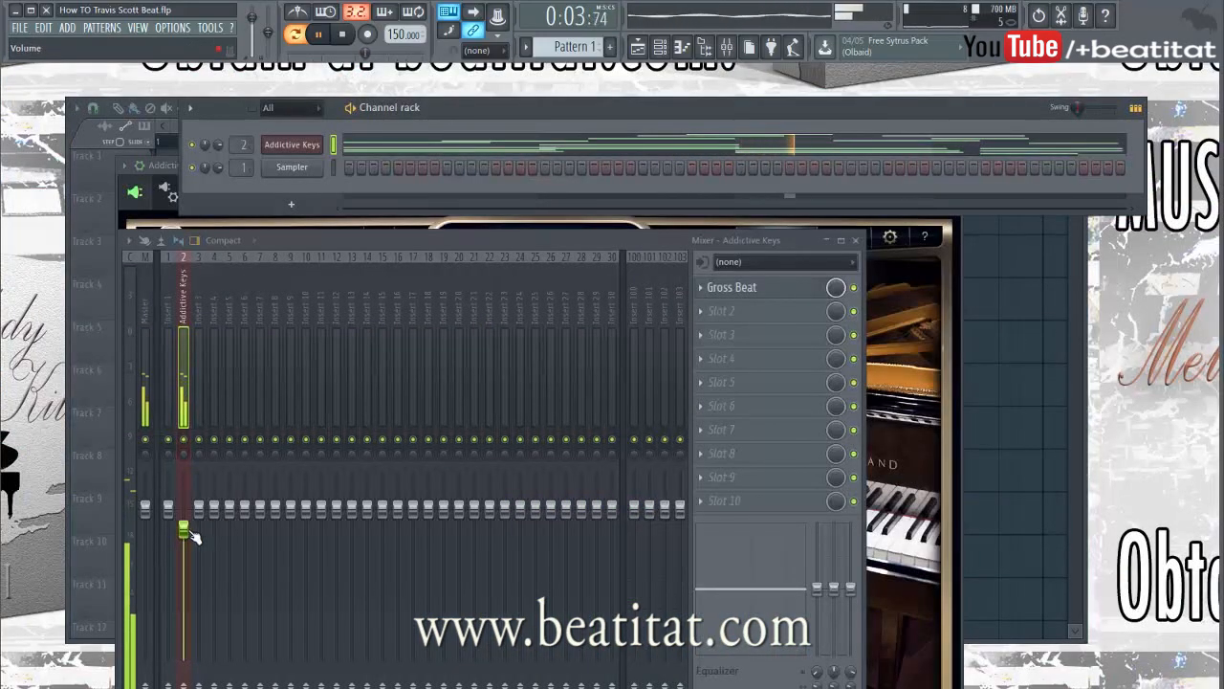
{"action": "left_click_drag", "start_coordinate": [189, 532], "coordinate": [189, 535]}
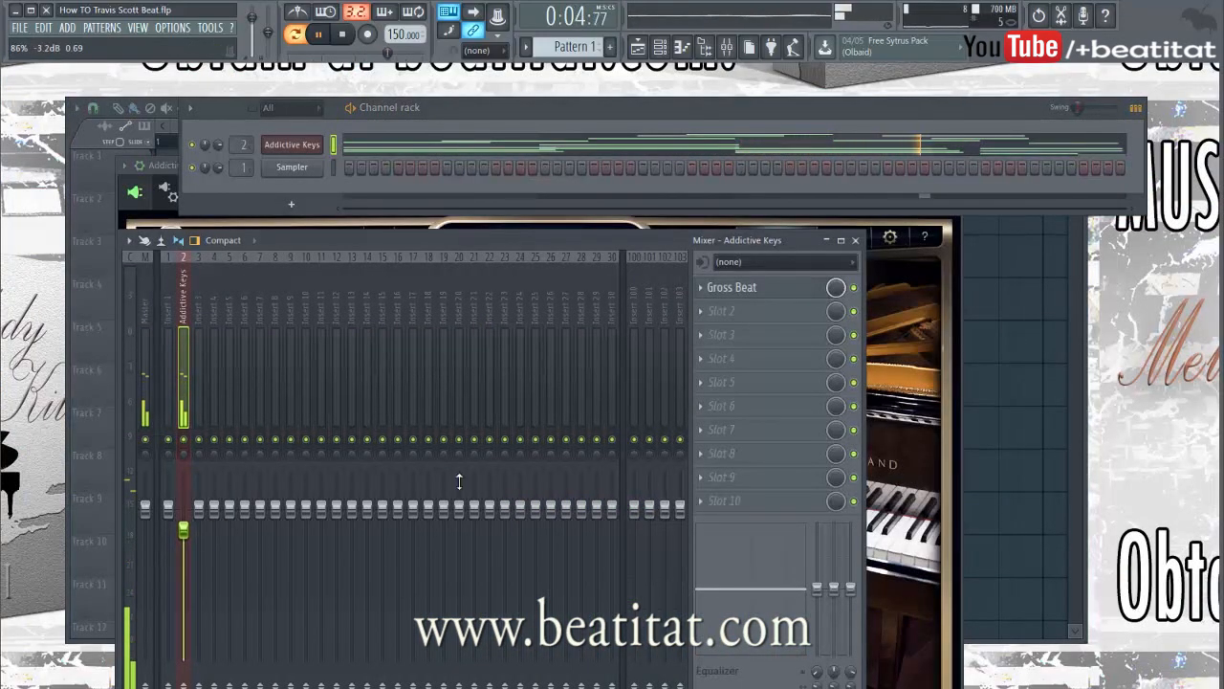
- Load Fruity Parametric EQ 2 in the Addictive Keys track's second effect slot and set band 1 to high pass
{"action": "left_click", "coordinate": [751, 331]}
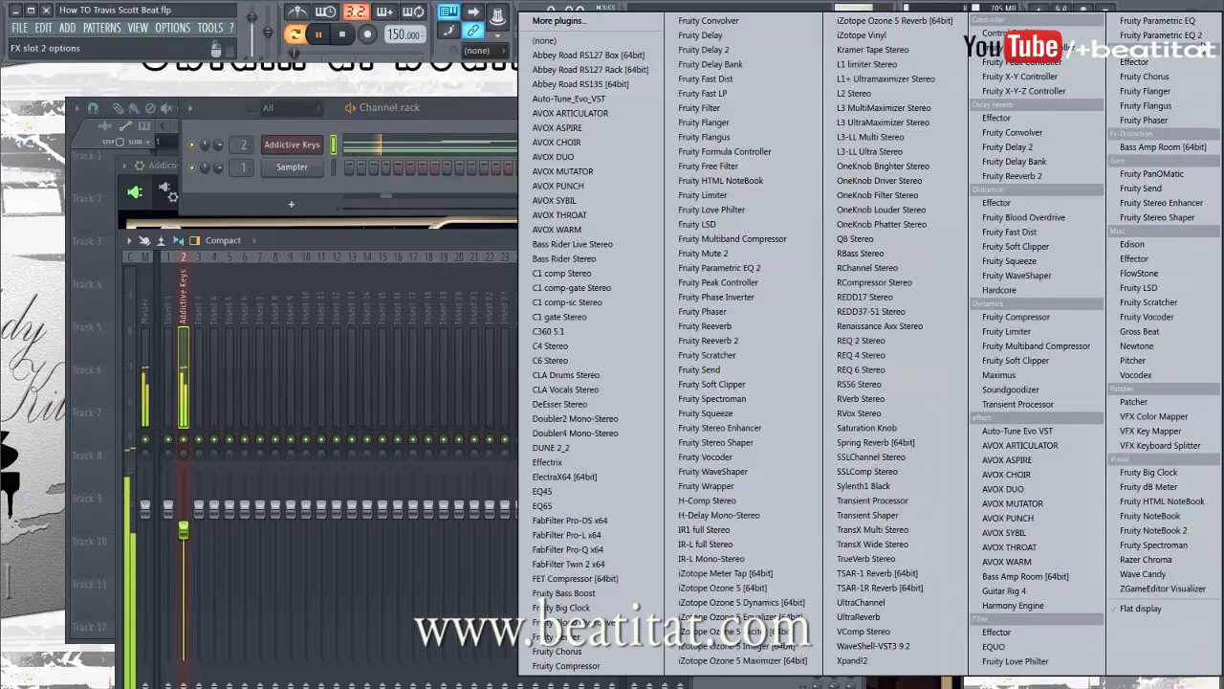
{"action": "left_click", "coordinate": [1204, 42]}
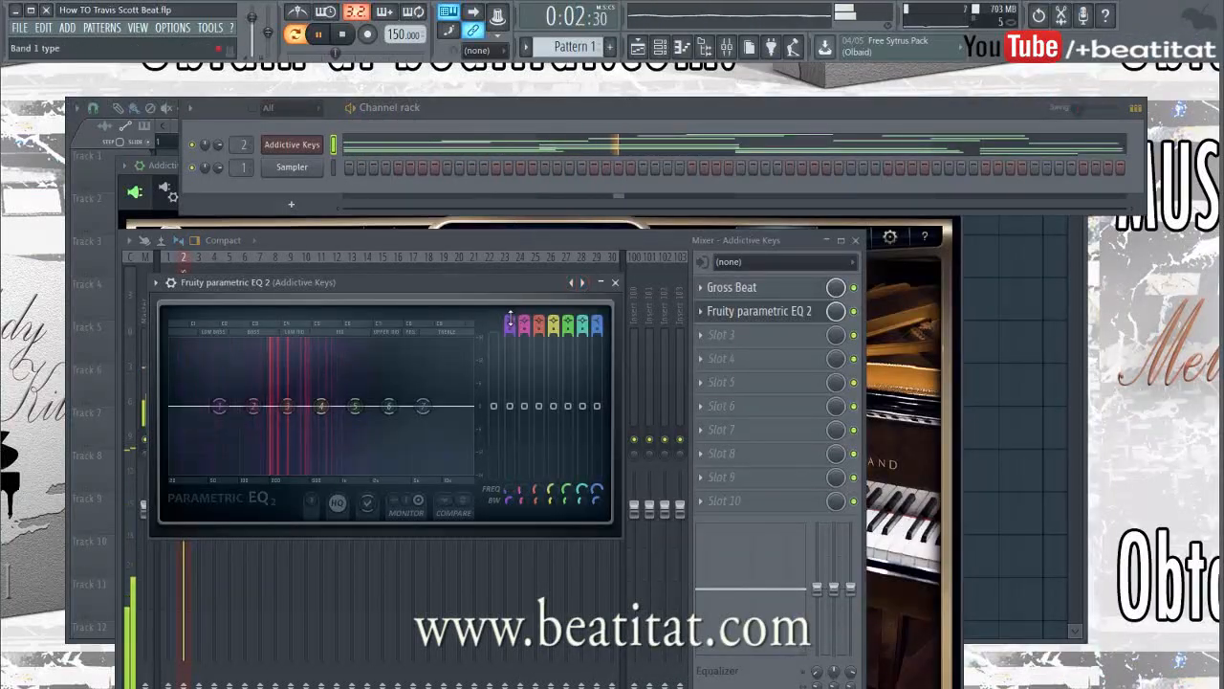
{"action": "middle_click", "coordinate": [220, 407]}
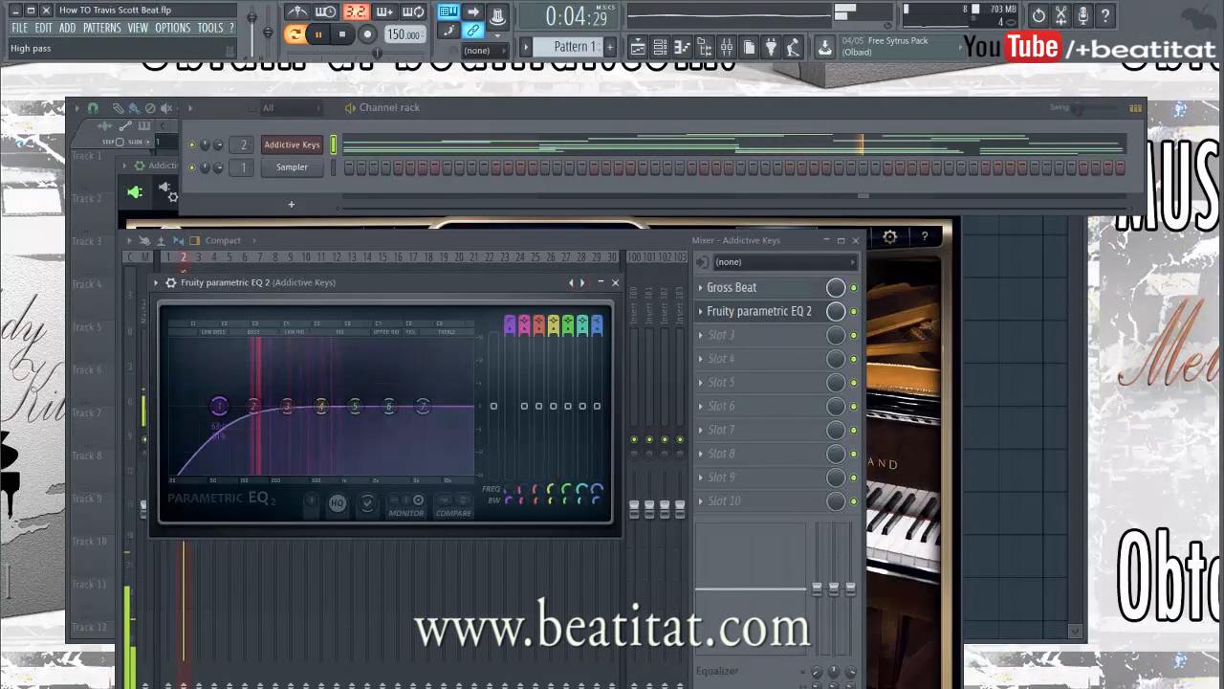
- Raise the high-pass frequency slightly, cut band 3, and boost band 4 about 1.9 dB near 686 Hz in the EQ
{"action": "left_click_drag", "start_coordinate": [221, 406], "coordinate": [237, 407]}
{"action": "left_click_drag", "start_coordinate": [288, 407], "coordinate": [431, 402]}
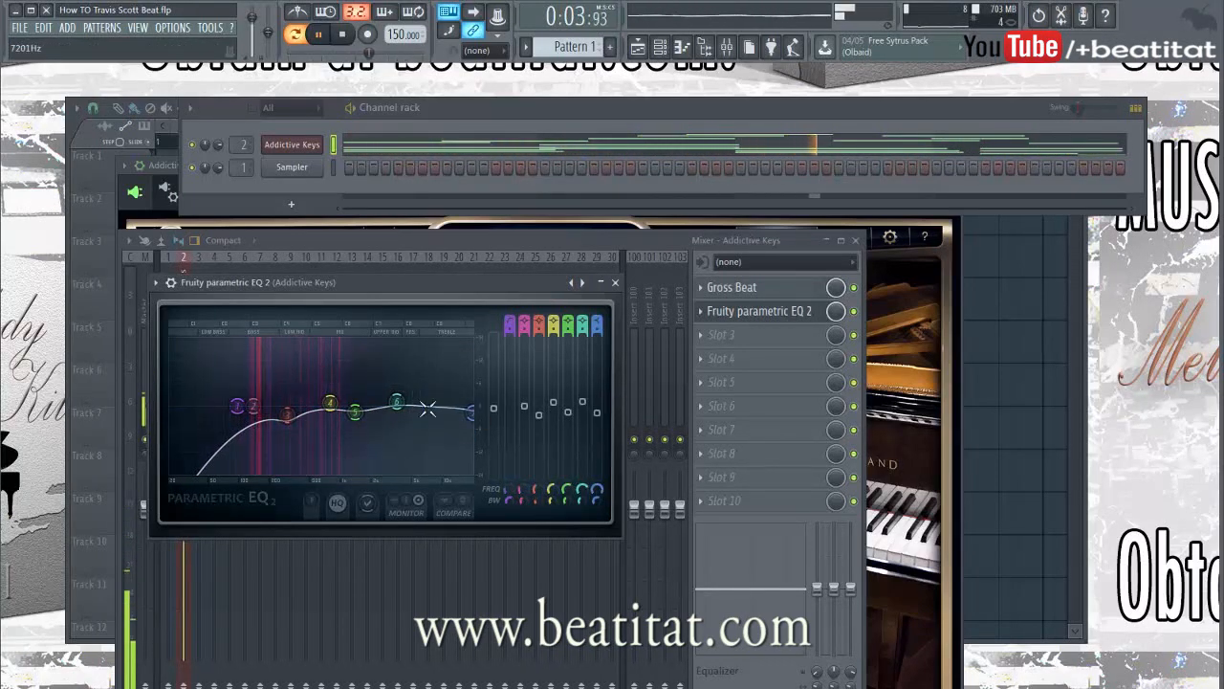
{"action": "left_click_drag", "start_coordinate": [288, 416], "coordinate": [324, 398]}
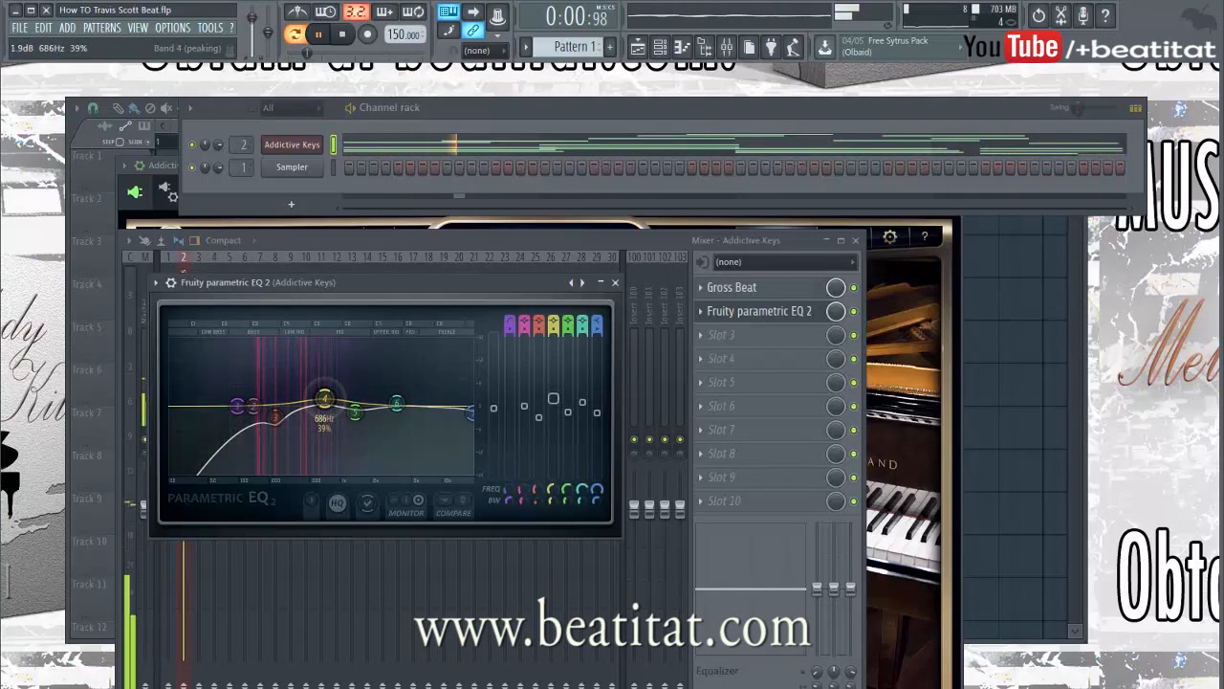
{"action": "left_click", "coordinate": [615, 282]}
- Load FET Compressor in the third effect slot with the Piano Presence preset and lower the Addictive Keys track volume slightly
{"action": "left_click", "coordinate": [737, 352]}
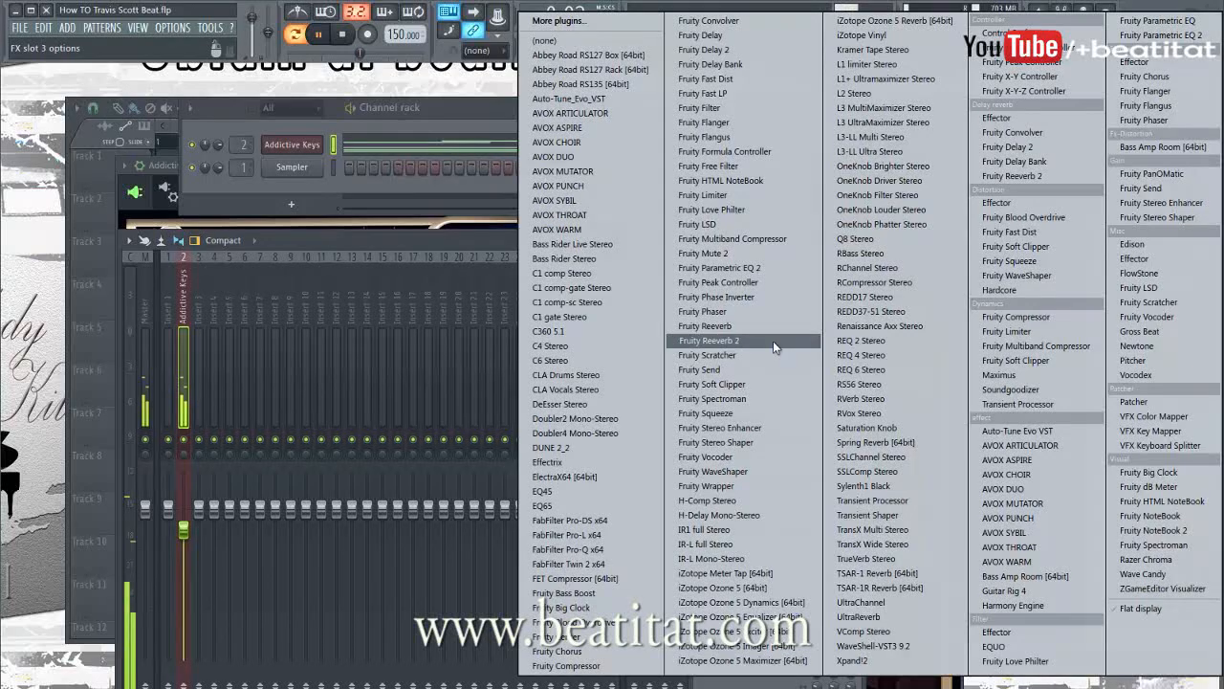
{"action": "left_click", "coordinate": [605, 579]}
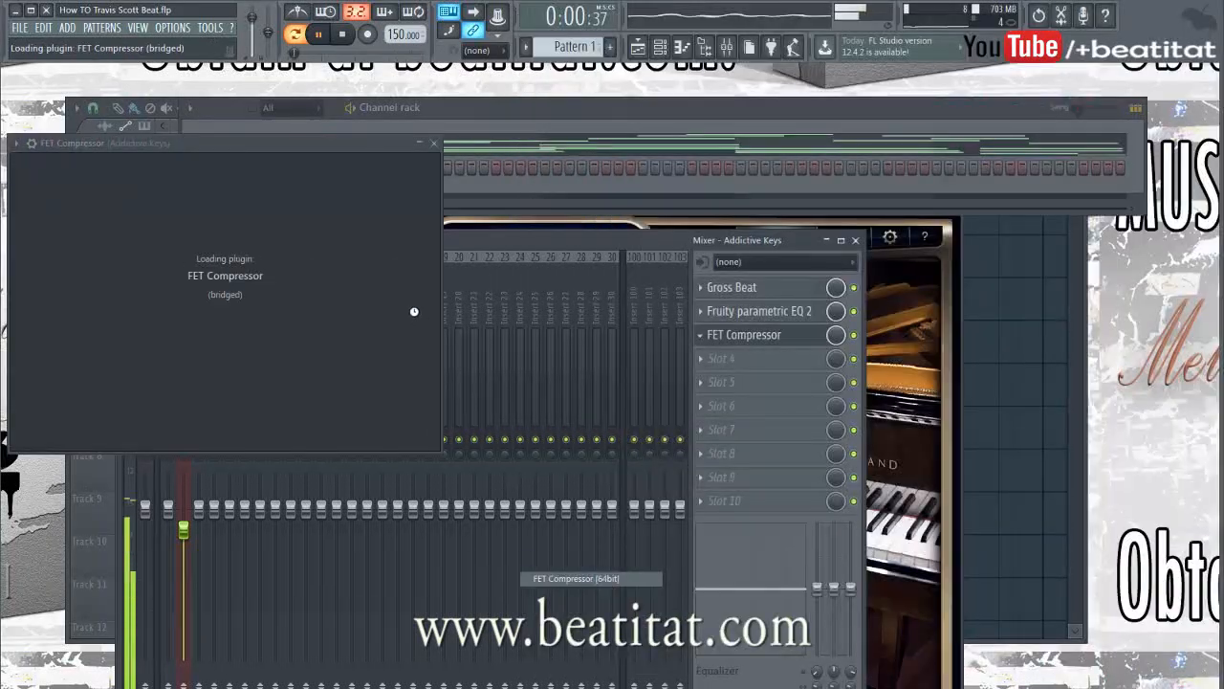
{"action": "left_click", "coordinate": [15, 142]}
{"action": "mouse_move", "coordinate": [57, 187]}
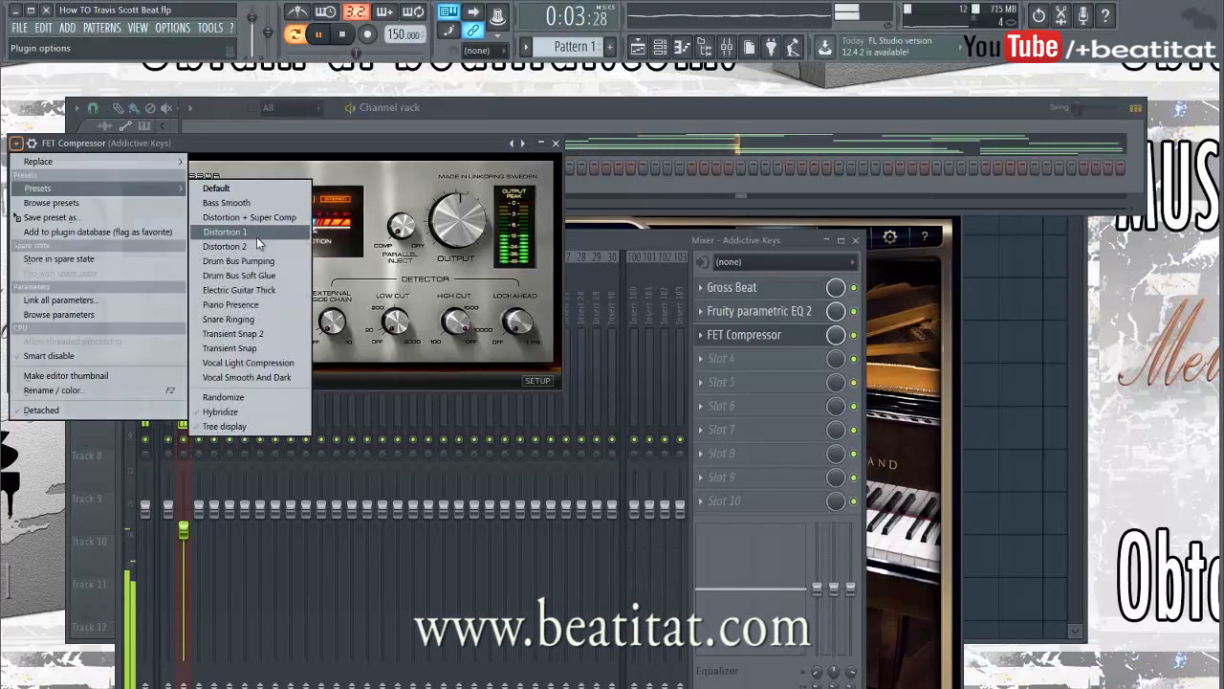
{"action": "left_click", "coordinate": [246, 299]}
{"action": "left_click", "coordinate": [556, 143]}
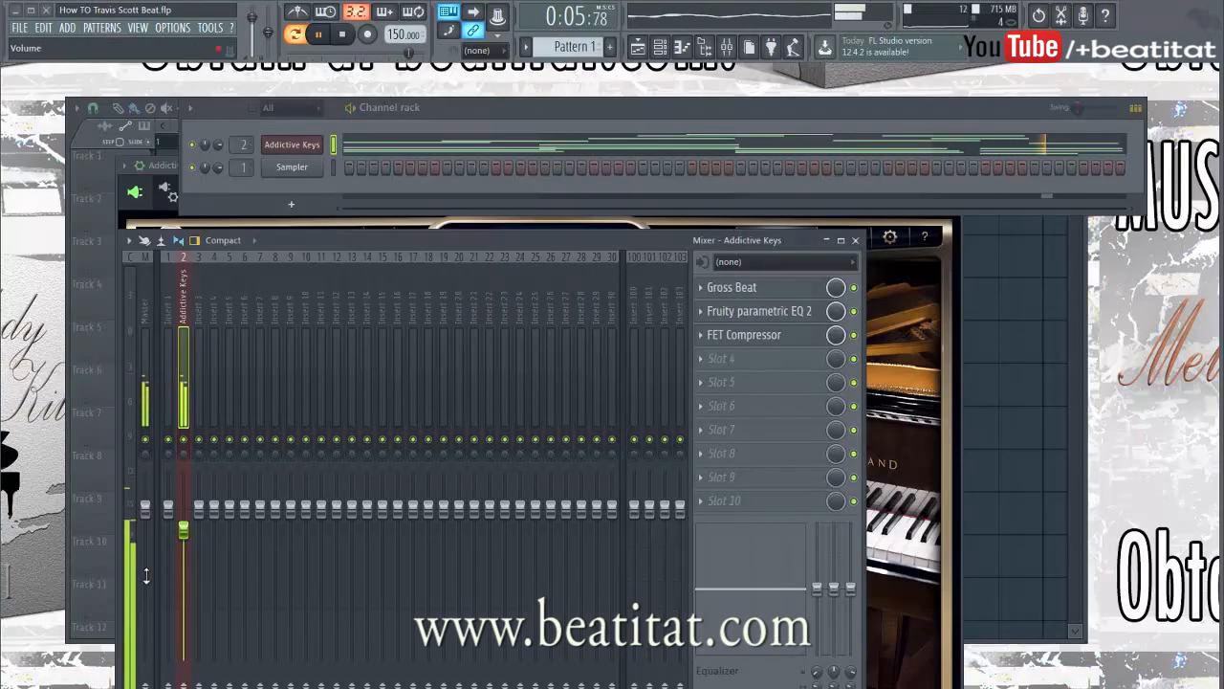
{"action": "left_click_drag", "start_coordinate": [184, 529], "coordinate": [184, 535]}
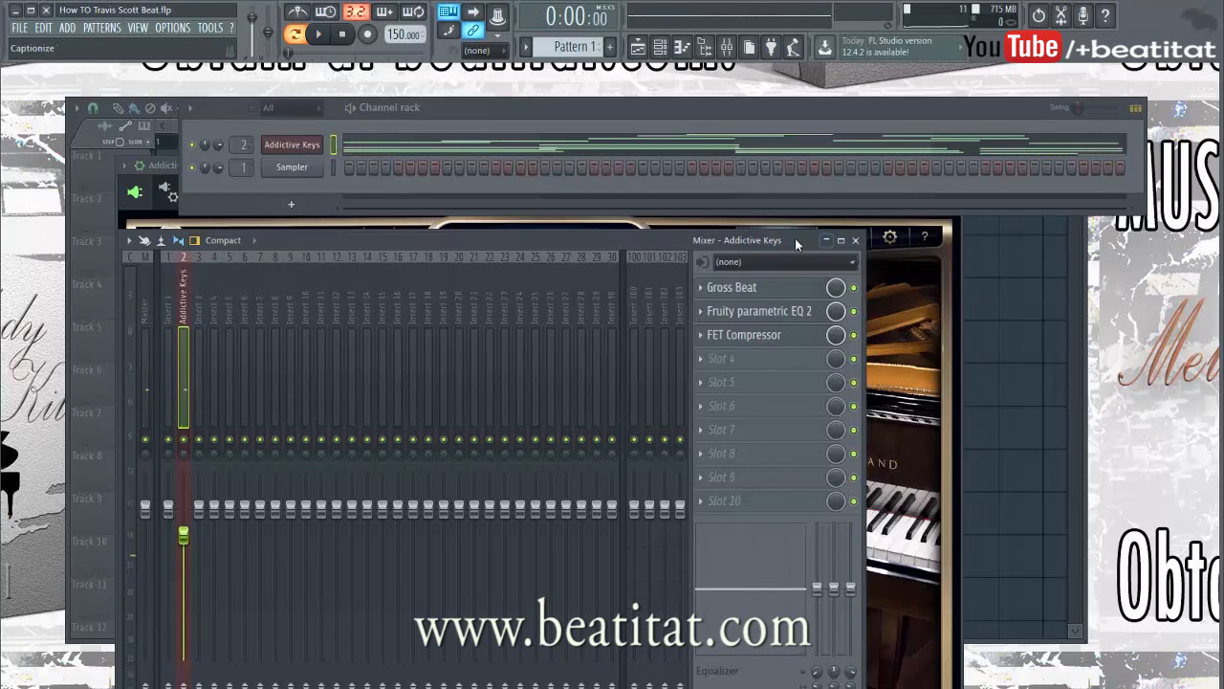
- Load Fruity Reeverb 2 in the Addictive Keys track's fourth effect slot
{"action": "left_click", "coordinate": [961, 304]}
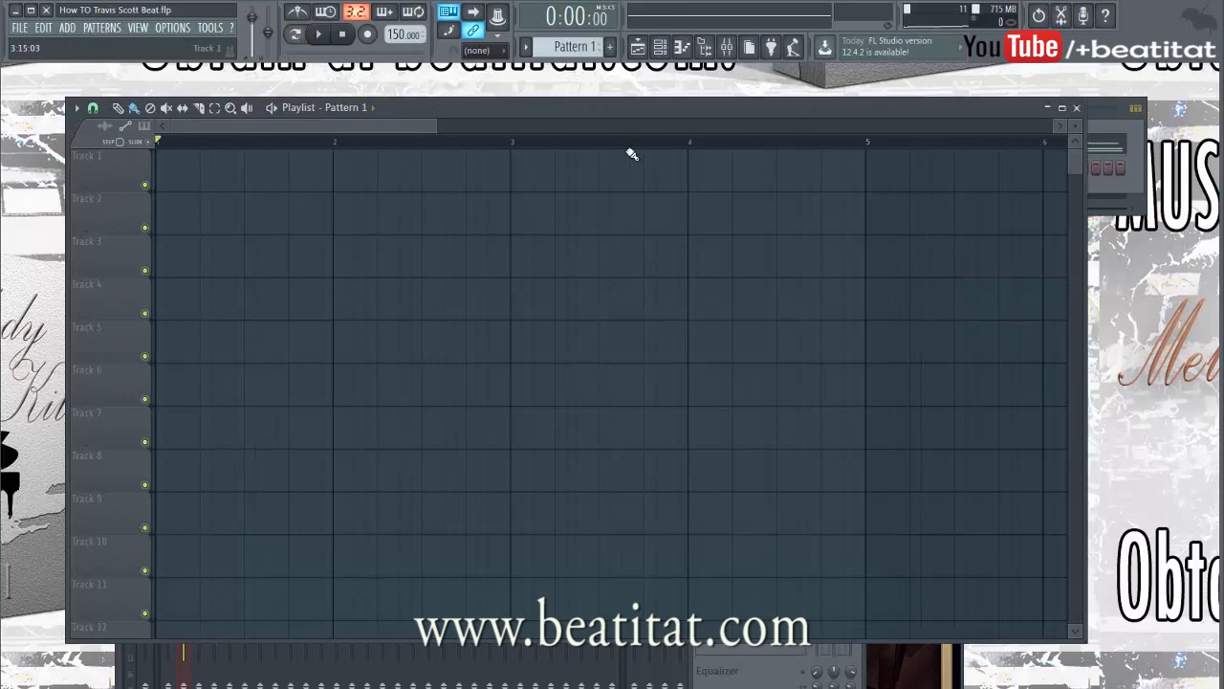
{"action": "left_click", "coordinate": [660, 48]}
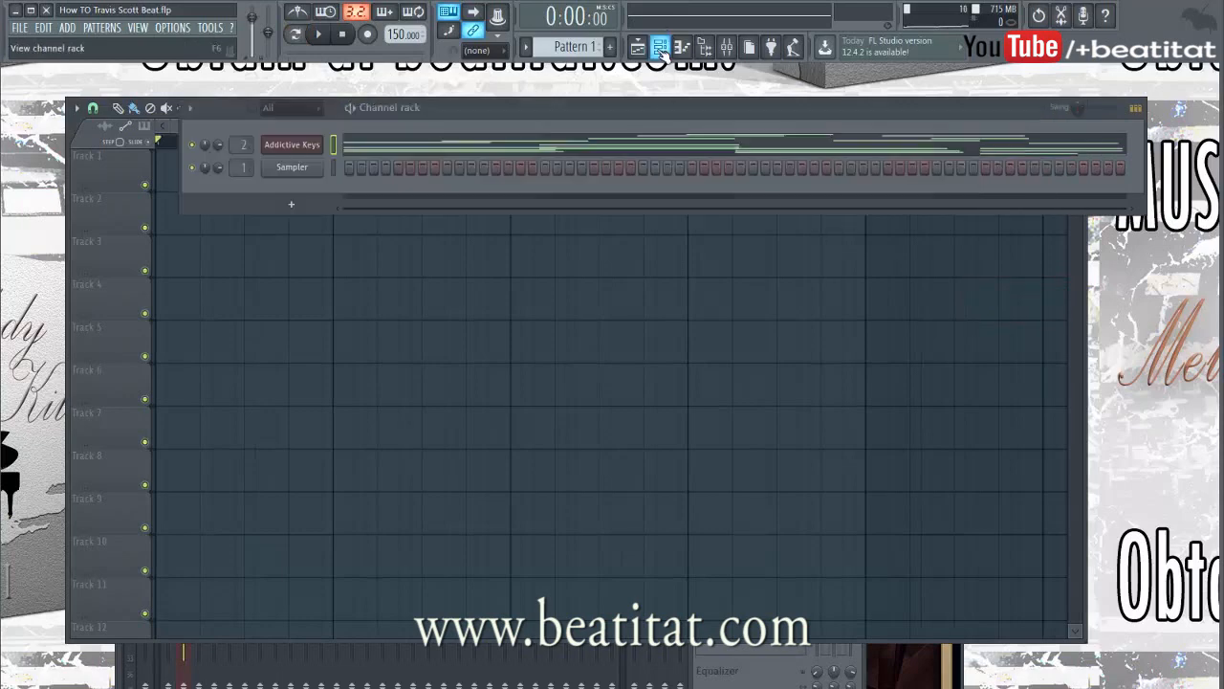
{"action": "left_click", "coordinate": [730, 48]}
{"action": "left_click", "coordinate": [831, 354]}
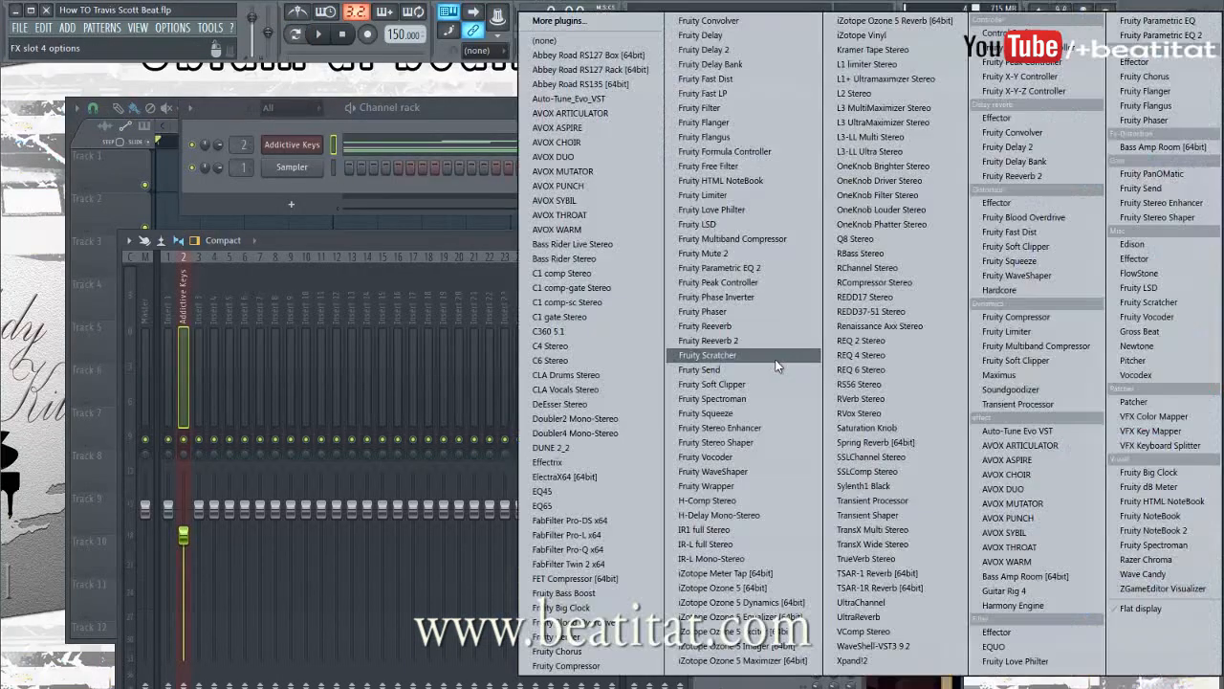
{"action": "left_click", "coordinate": [1067, 176]}
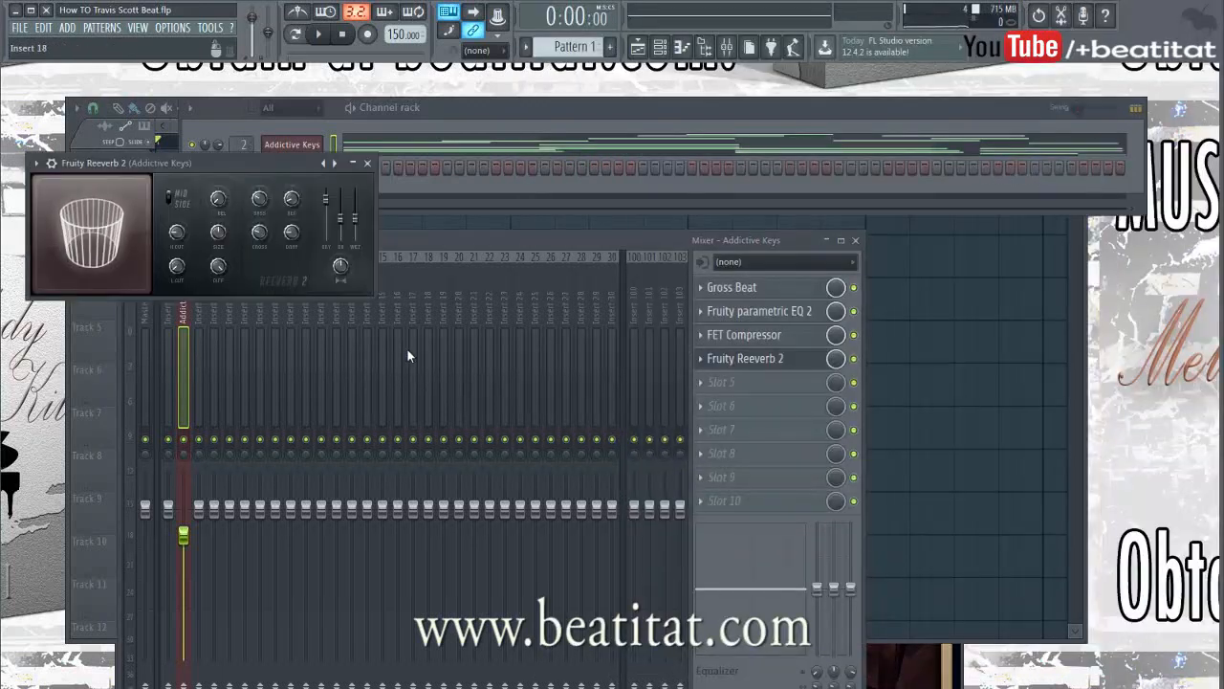
- Enlarge the room in Fruity Reeverb 2 during playback and set the wet level to 22%
{"action": "key", "text": "space"}
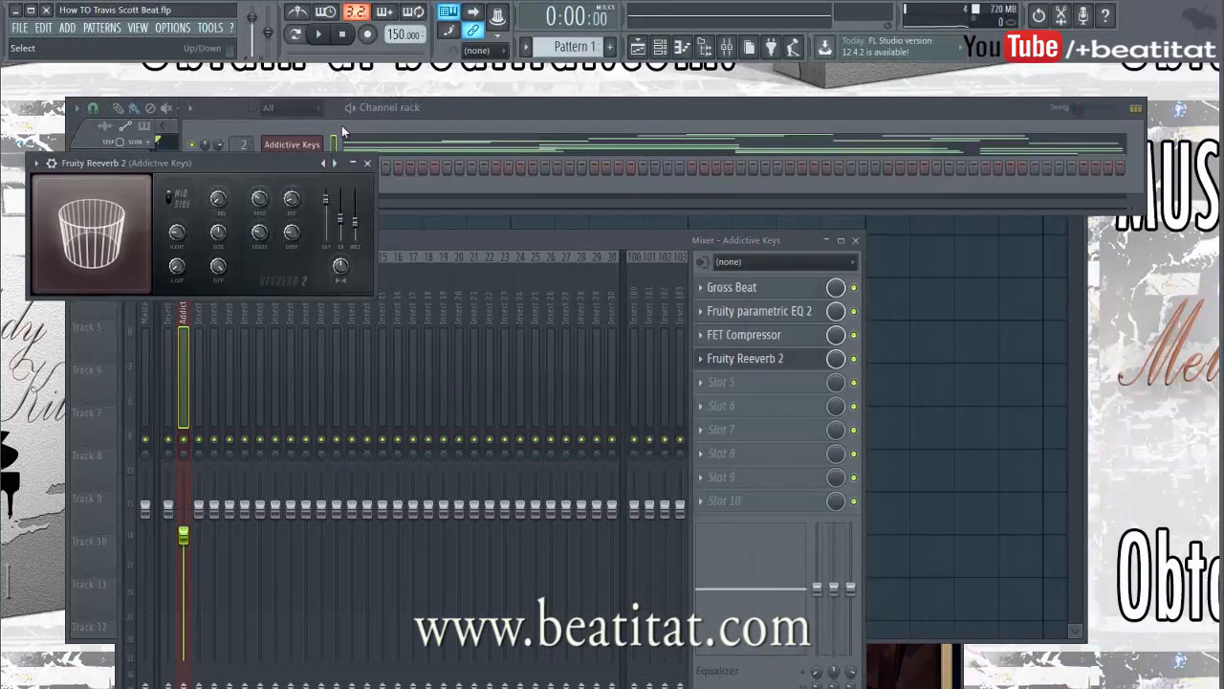
{"action": "left_click", "coordinate": [364, 122]}
{"action": "left_click", "coordinate": [176, 209]}
{"action": "left_click_drag", "start_coordinate": [325, 198], "coordinate": [292, 198]}
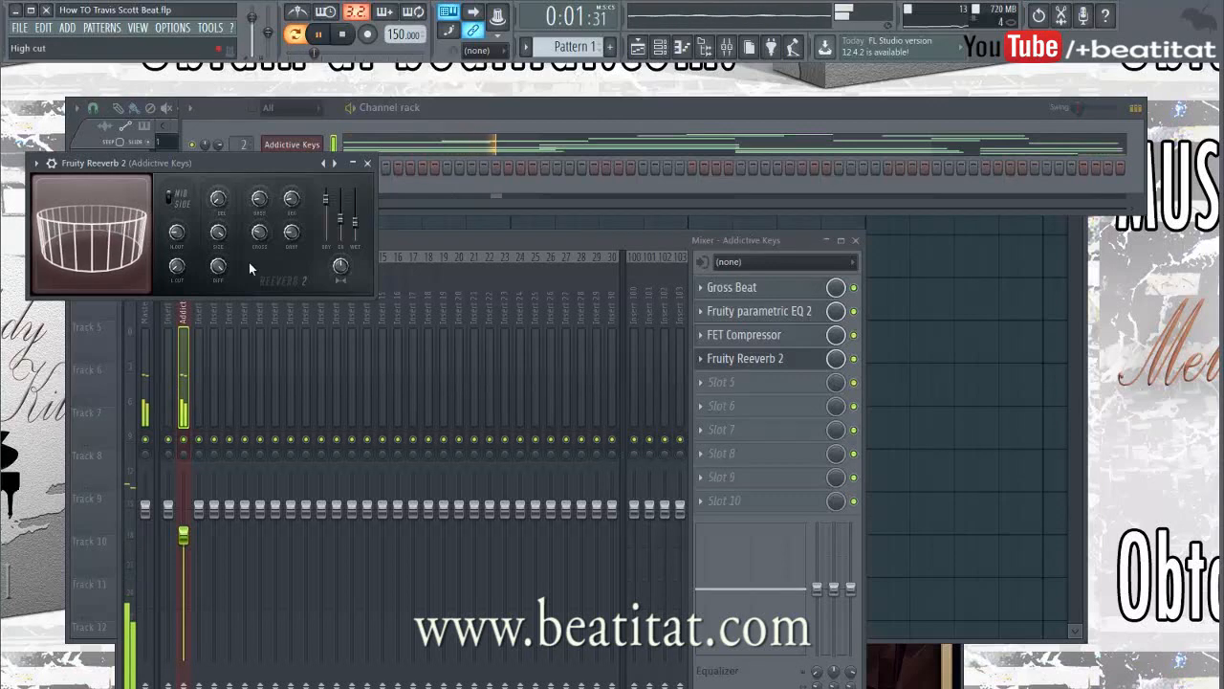
{"action": "left_click_drag", "start_coordinate": [355, 223], "coordinate": [354, 216]}
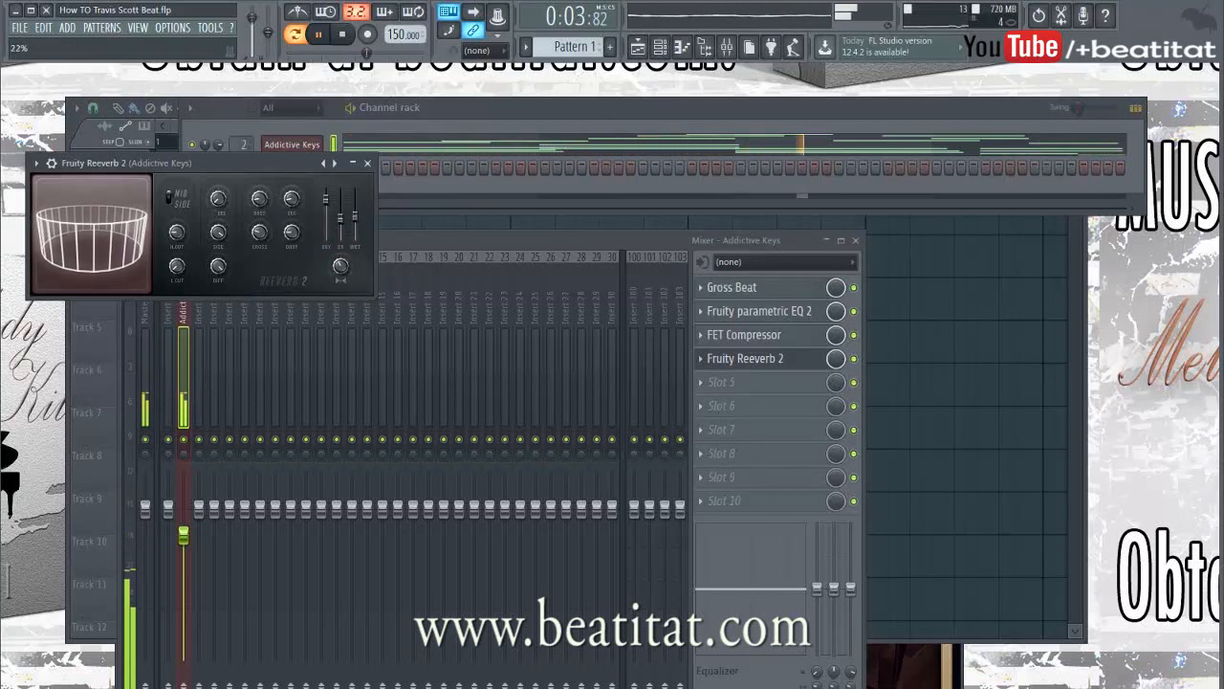
{"action": "left_click", "coordinate": [367, 163]}
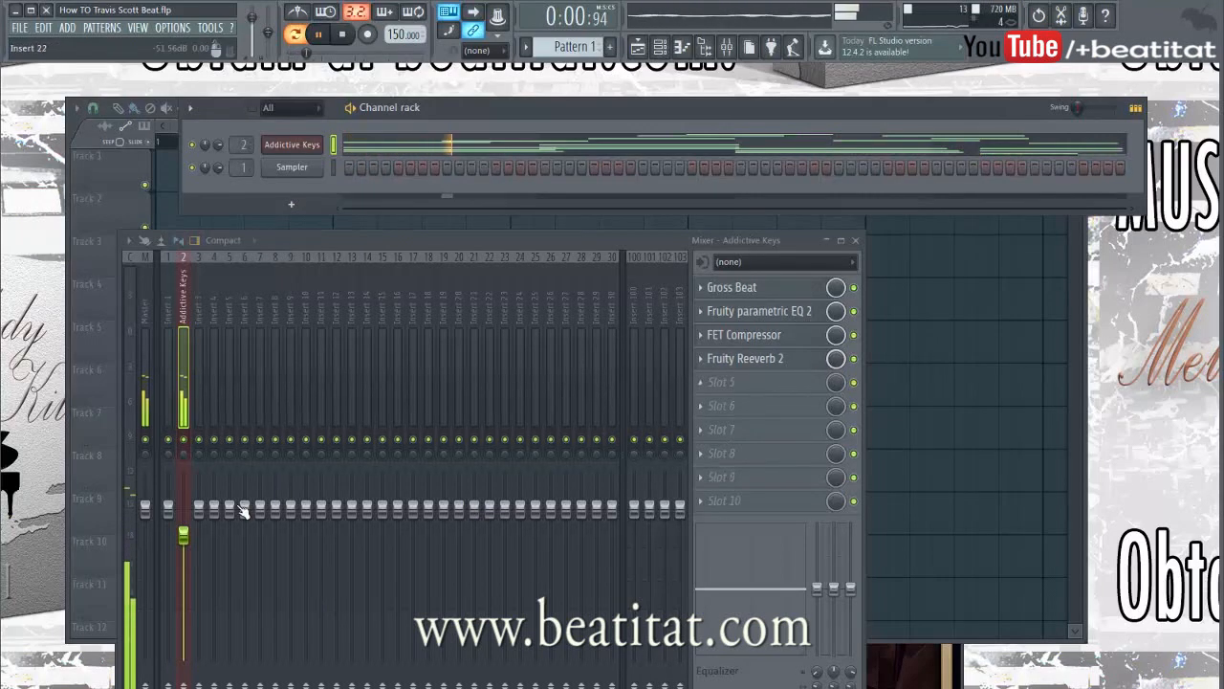
{"action": "left_click_drag", "start_coordinate": [183, 534], "coordinate": [182, 542]}
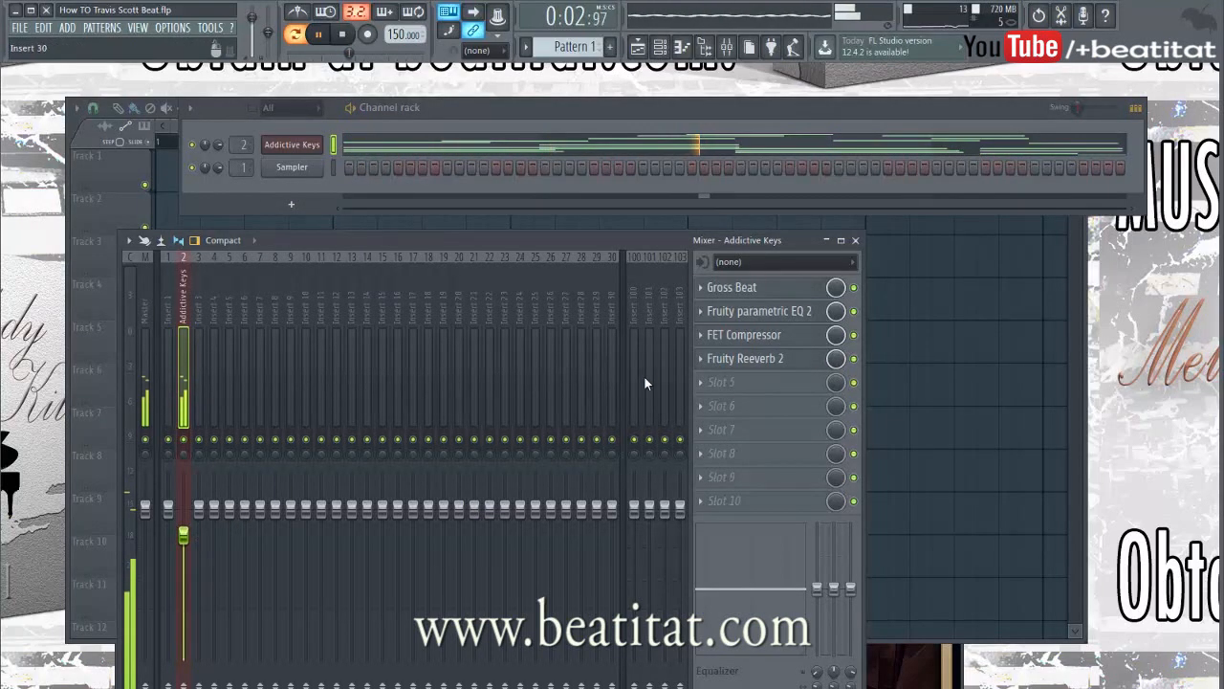
{"action": "left_click", "coordinate": [716, 385]}
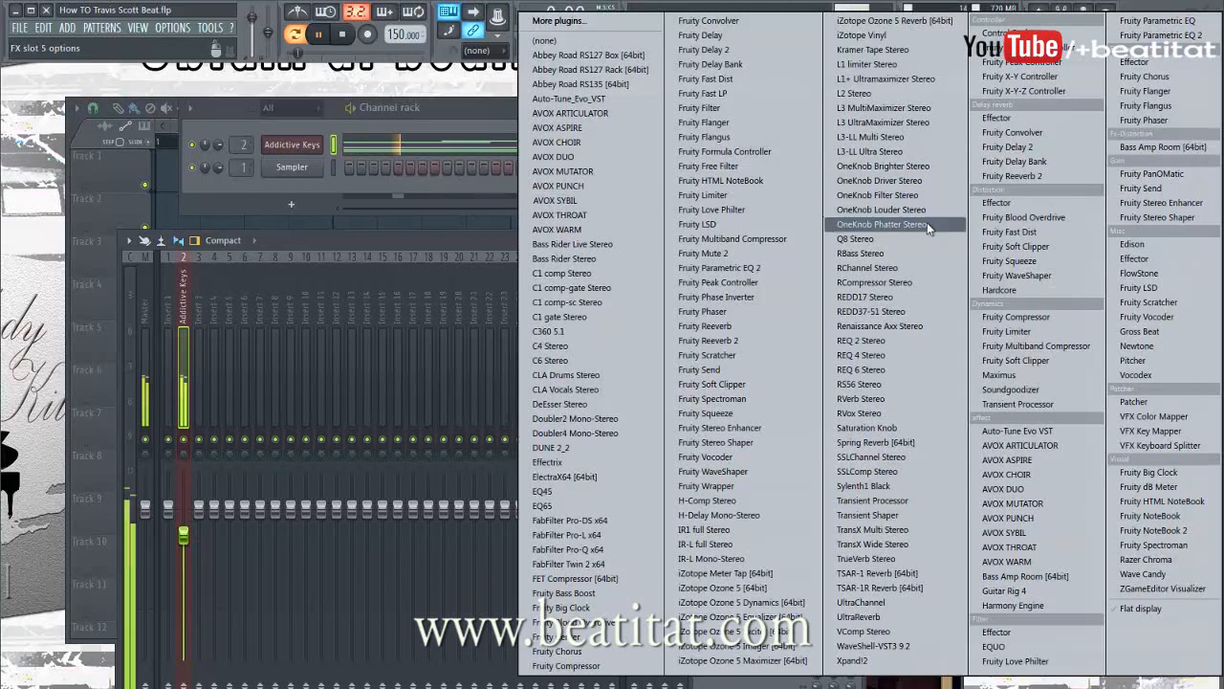
{"action": "left_click", "coordinate": [169, 335]}
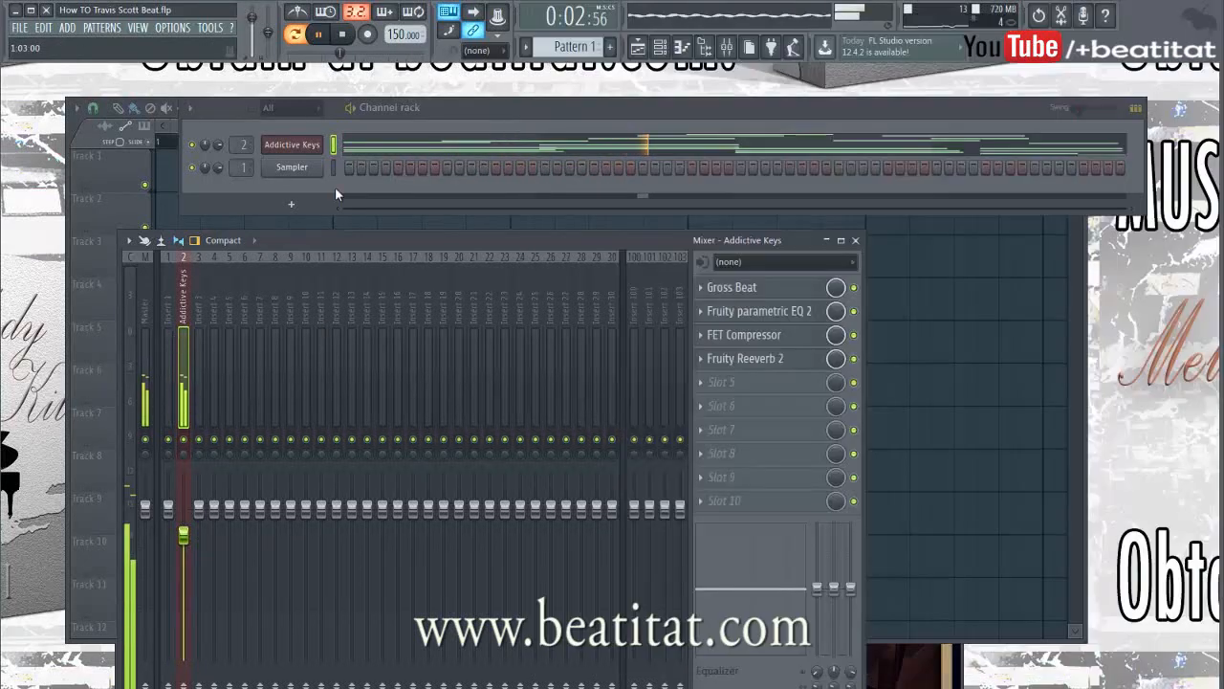
- Insert a Nexus channel in the channel rack and load the Firefunk preset from the XP Minimal House category
{"action": "right_click", "coordinate": [297, 168]}
{"action": "mouse_move", "coordinate": [352, 241]}
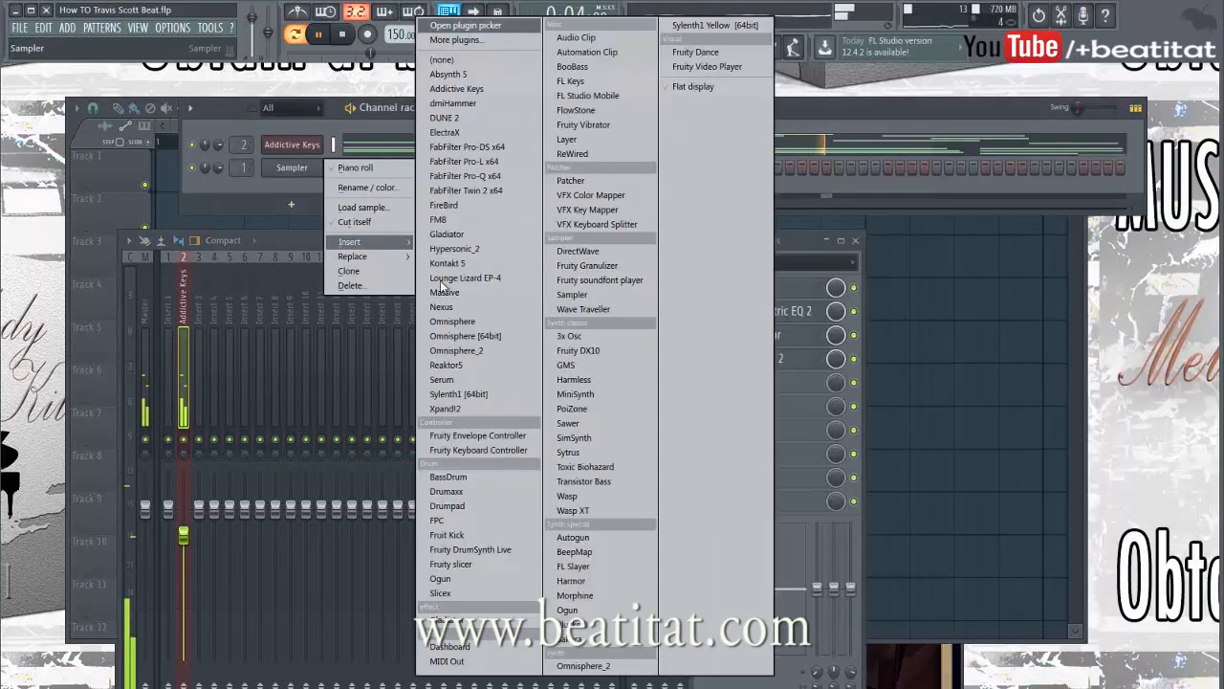
{"action": "left_click", "coordinate": [493, 310]}
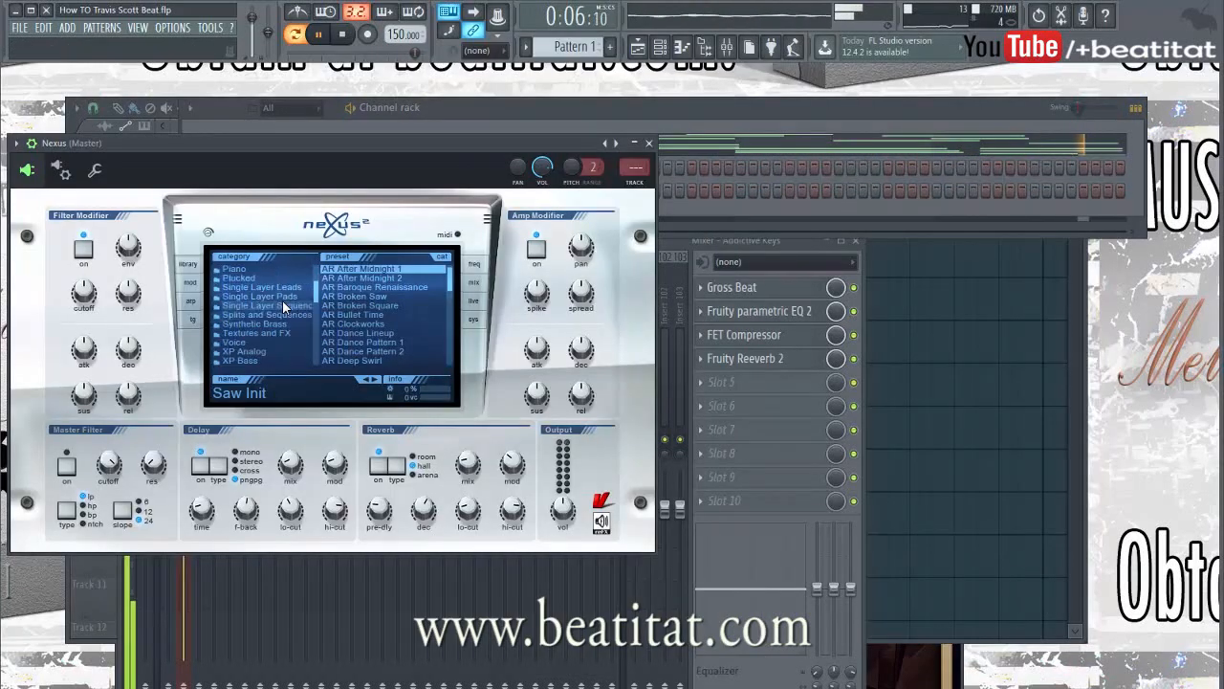
{"action": "scroll", "coordinate": [271, 346], "scroll_direction": "down", "scroll_amount": 3}
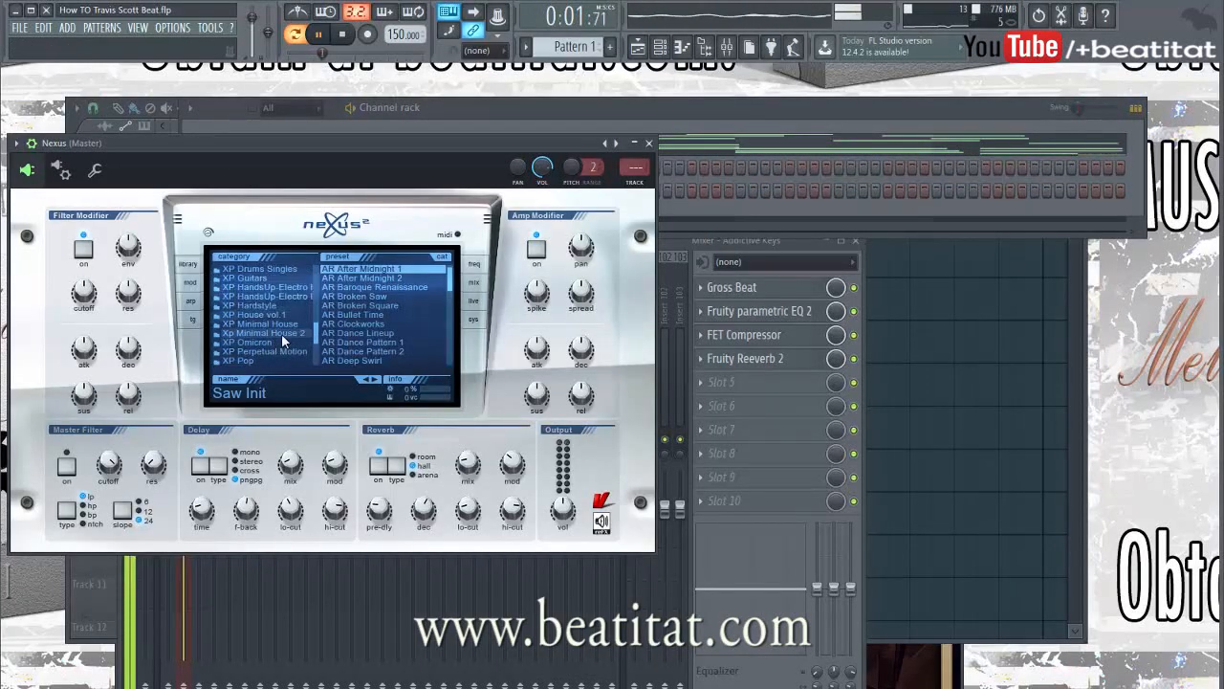
{"action": "left_click", "coordinate": [291, 326]}
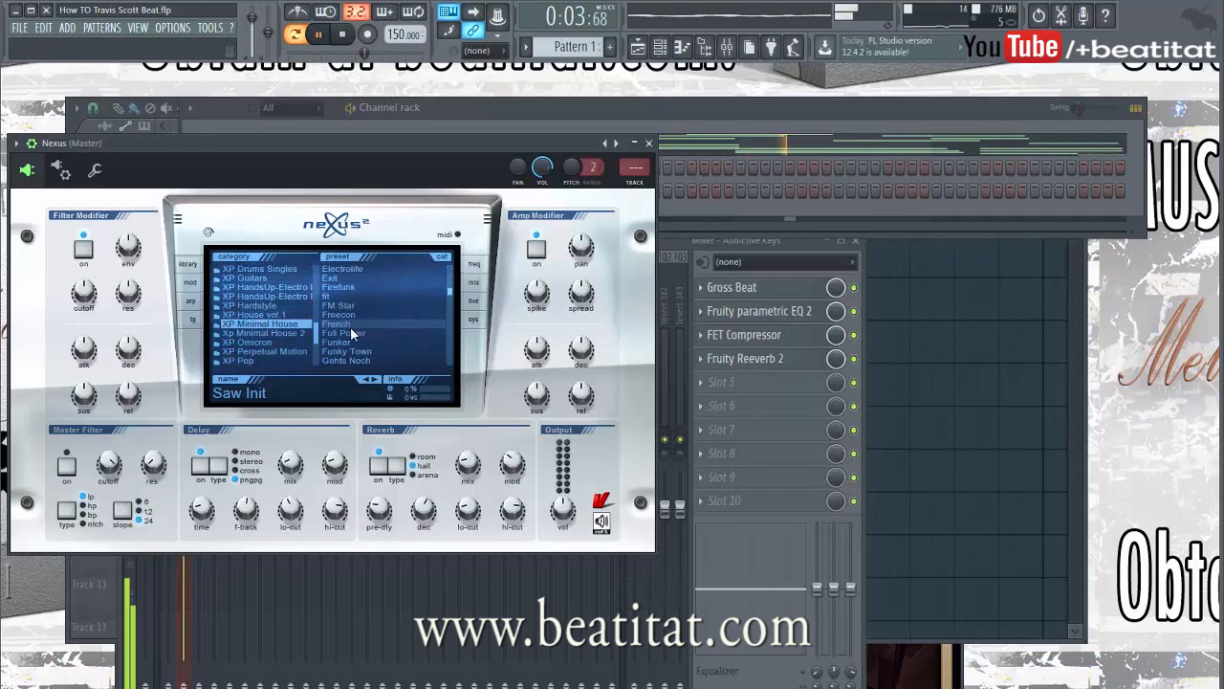
{"action": "left_click", "coordinate": [355, 287]}
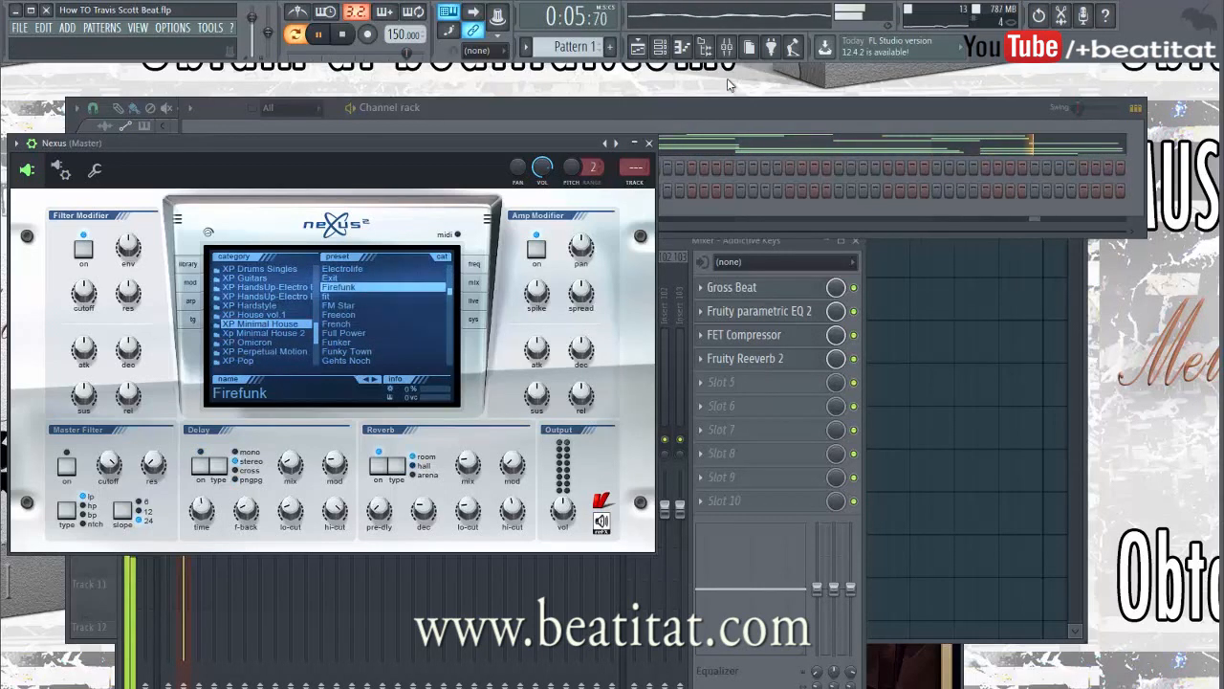
{"action": "left_click", "coordinate": [649, 144]}
- Rename the Nexus channel to Bassline and open its synth settings
{"action": "right_click", "coordinate": [284, 181]}
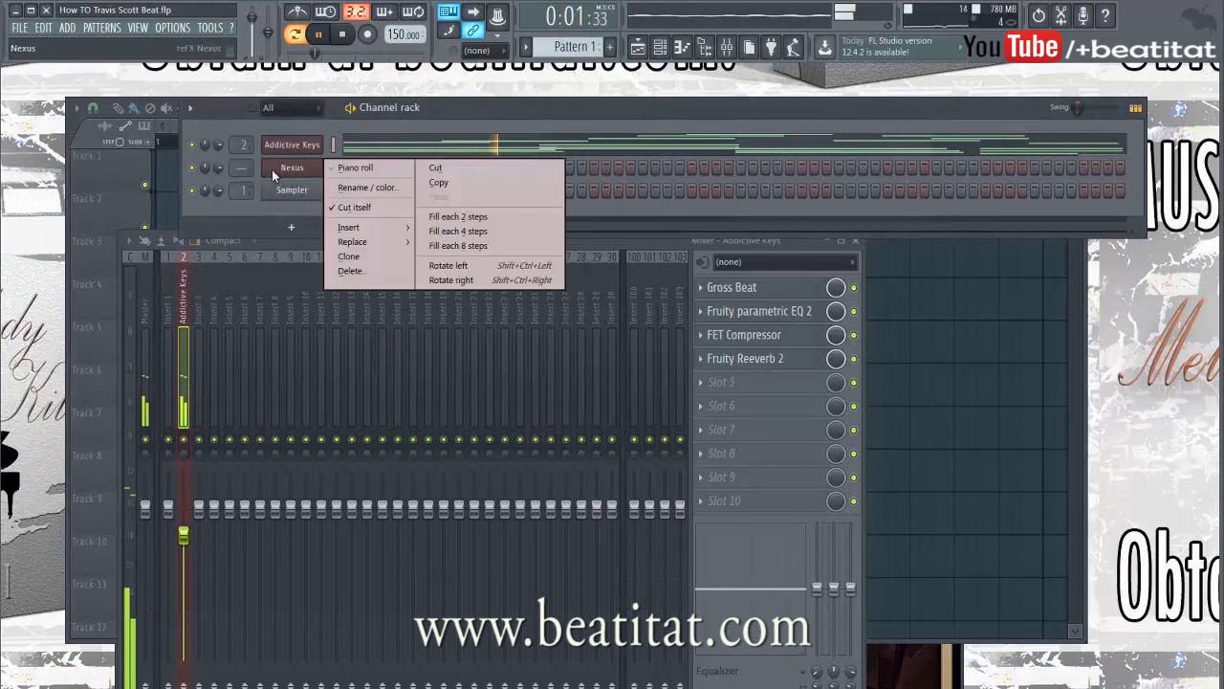
{"action": "left_click", "coordinate": [363, 184]}
{"action": "type", "text": "Bassline"}
{"action": "key", "text": "Return"}
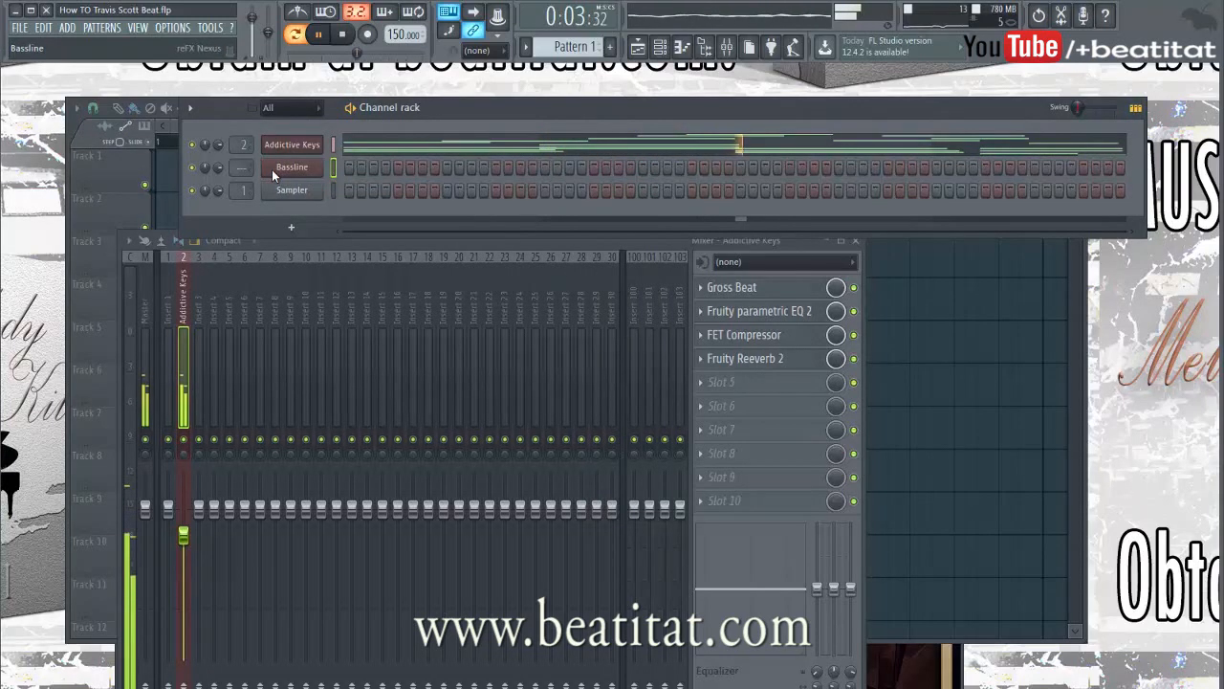
{"action": "left_click", "coordinate": [271, 169]}
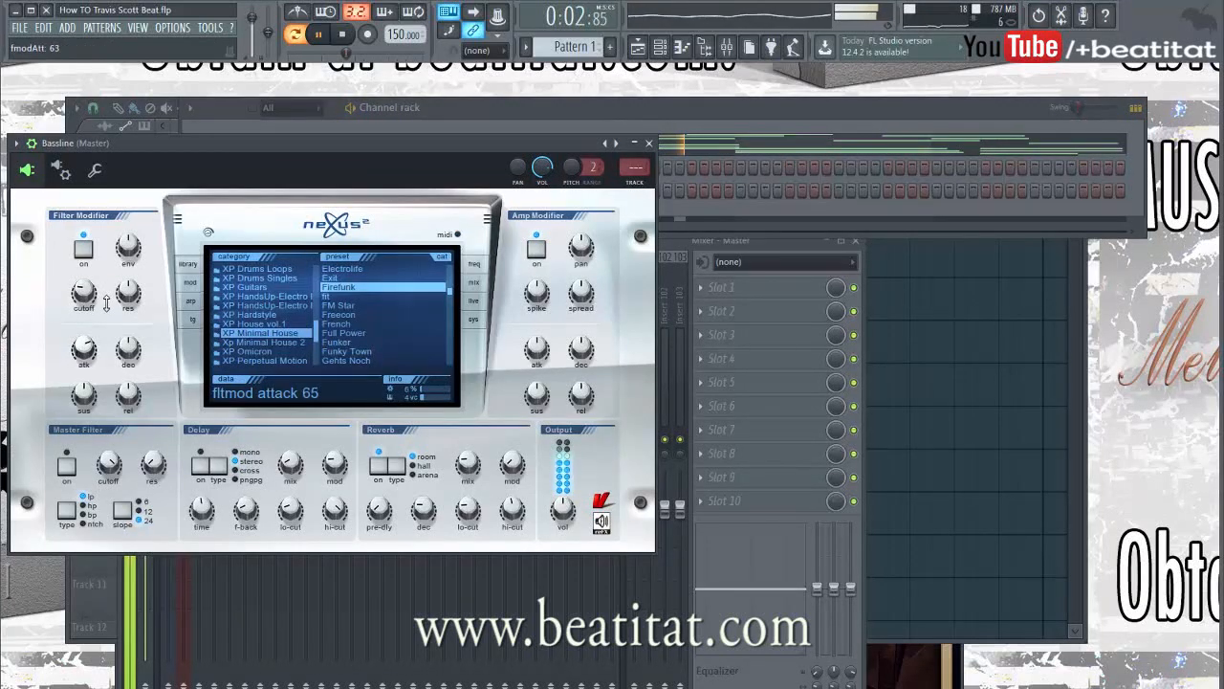
- Route the Bassline channel to mixer track 3 and close its Nexus window
{"action": "left_click", "coordinate": [648, 143]}
{"action": "left_click", "coordinate": [307, 168]}
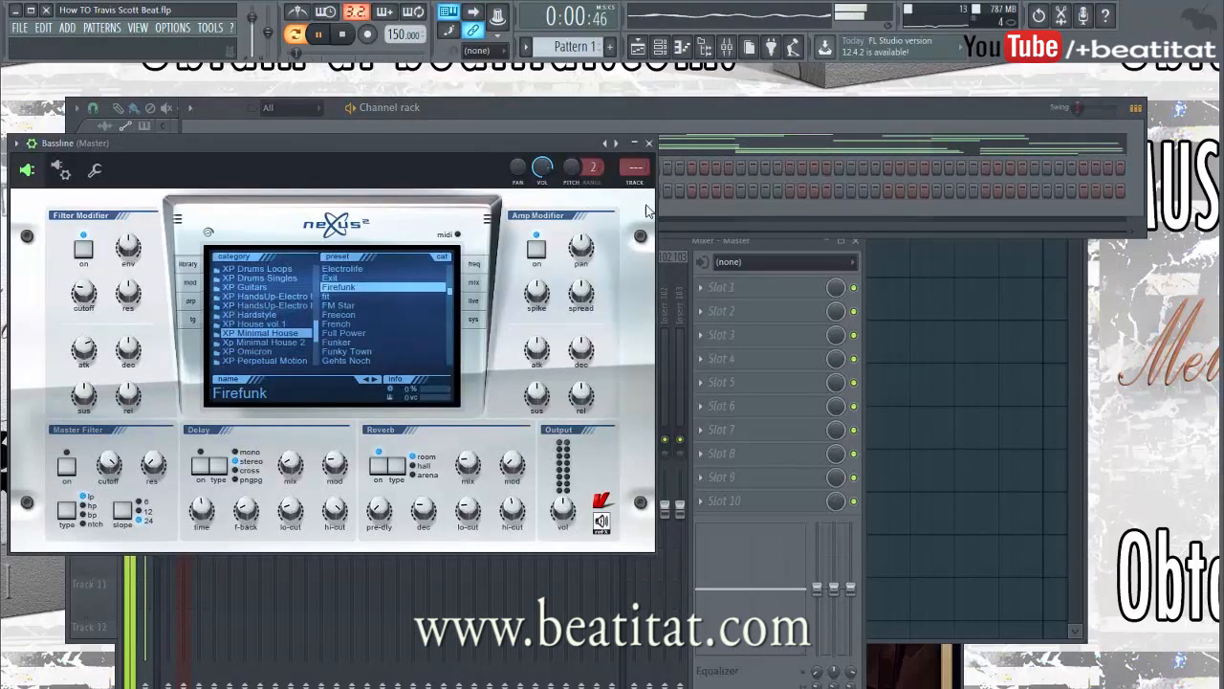
{"action": "left_click", "coordinate": [649, 191]}
{"action": "left_click", "coordinate": [740, 127]}
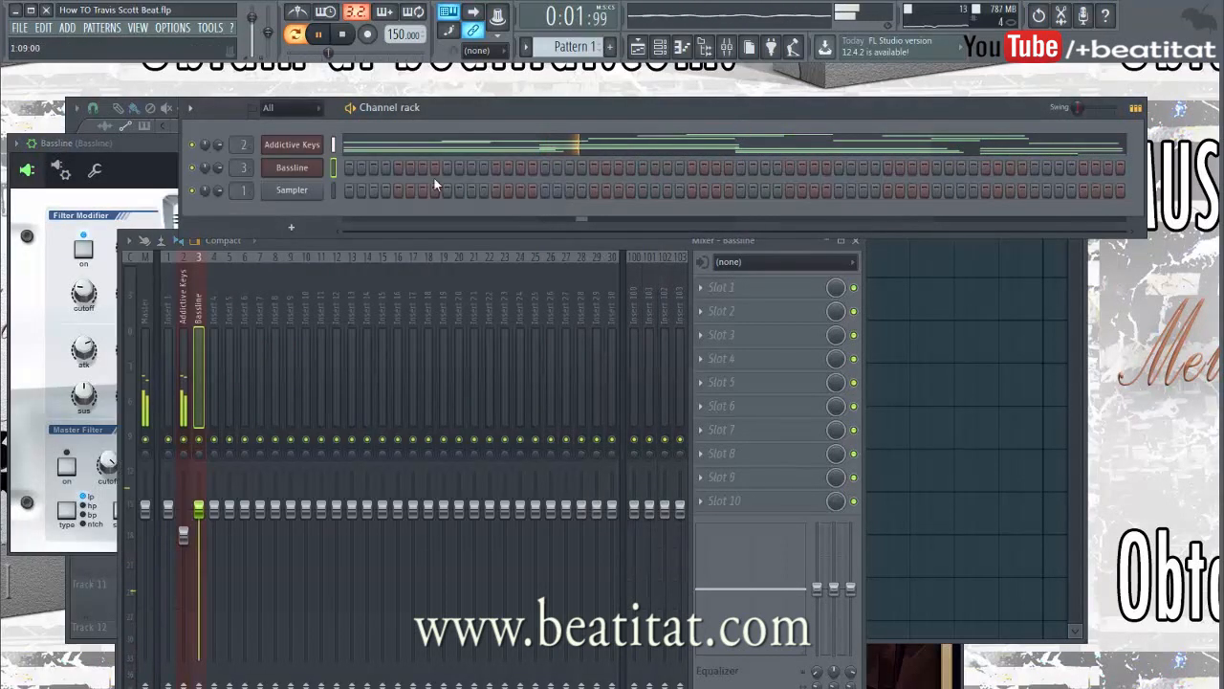
{"action": "left_click", "coordinate": [122, 222]}
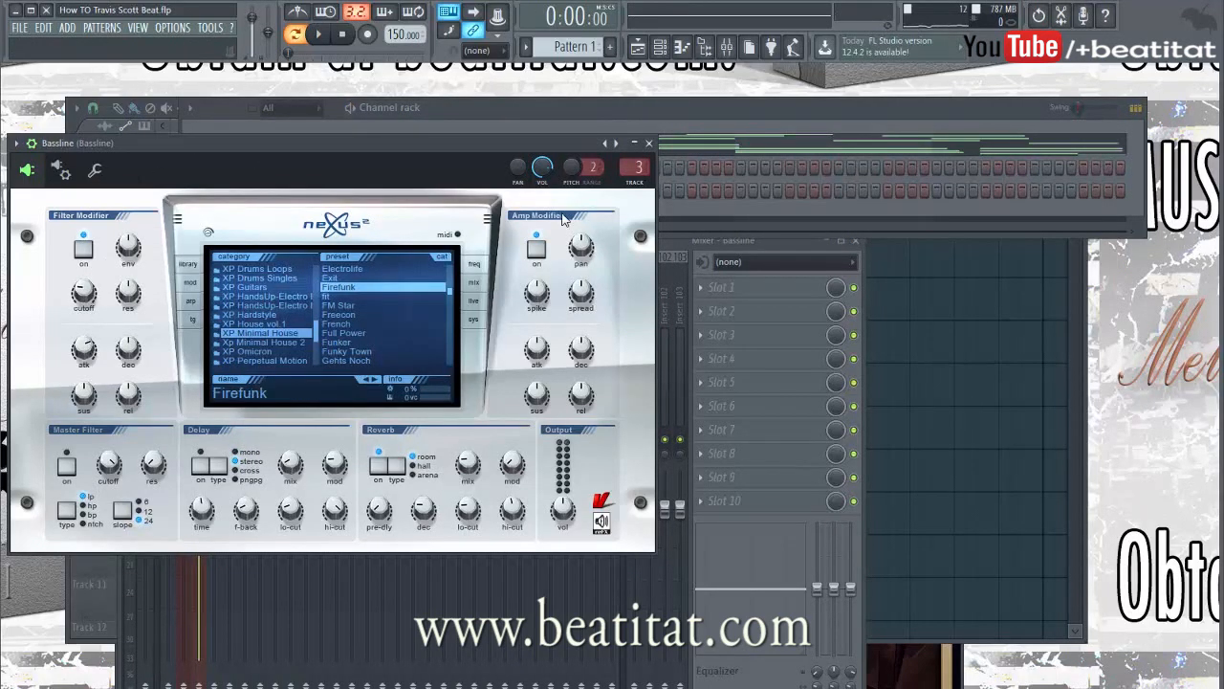
{"action": "left_click", "coordinate": [649, 143]}
- In the Bassline piano roll, draw a D4 note across bar 1 and a G4 note across bar 2
{"action": "right_click", "coordinate": [320, 171]}
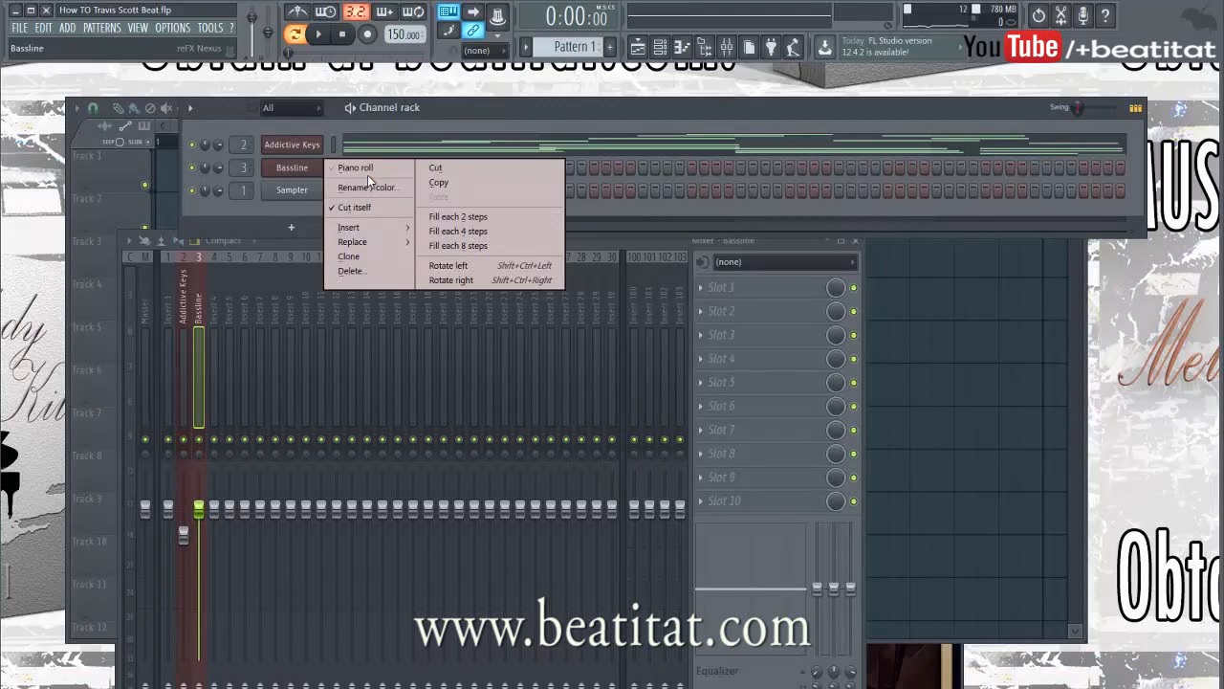
{"action": "left_click", "coordinate": [368, 174]}
{"action": "scroll", "coordinate": [208, 345], "scroll_direction": "down", "scroll_amount": 5}
{"action": "left_click_drag", "start_coordinate": [77, 466], "coordinate": [41, 491]}
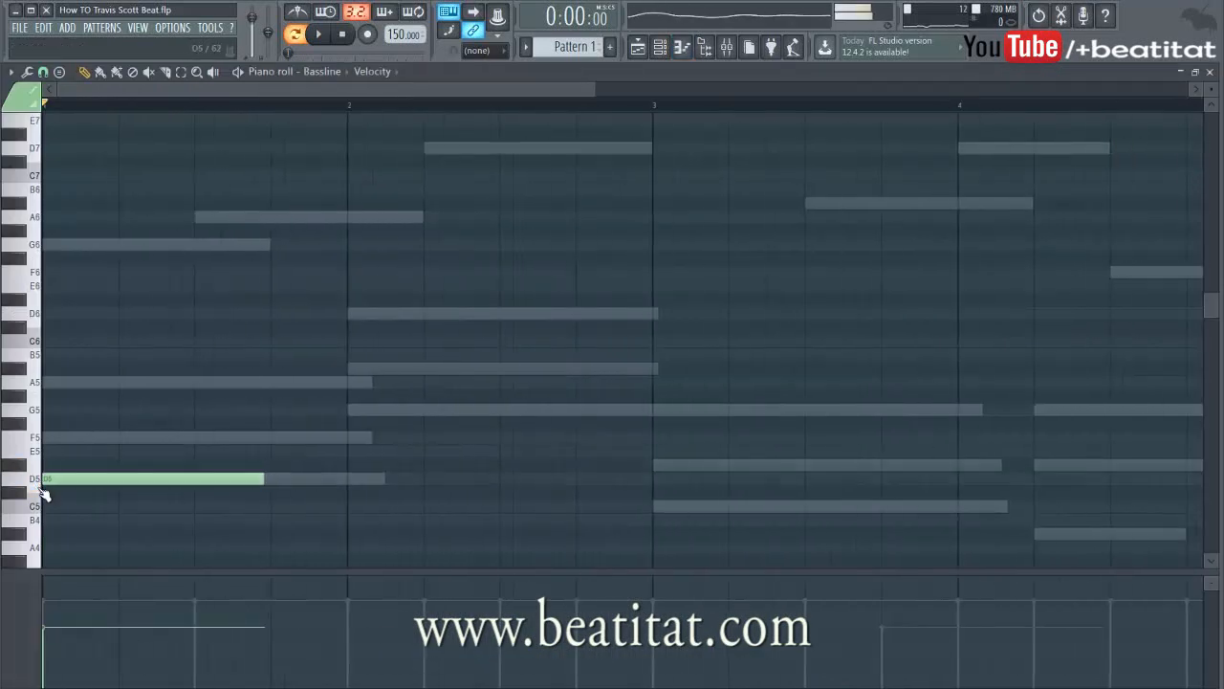
{"action": "right_click", "coordinate": [182, 465]}
{"action": "scroll", "coordinate": [175, 450], "scroll_direction": "down", "scroll_amount": 1}
{"action": "scroll", "coordinate": [175, 450], "scroll_direction": "down", "scroll_amount": 5}
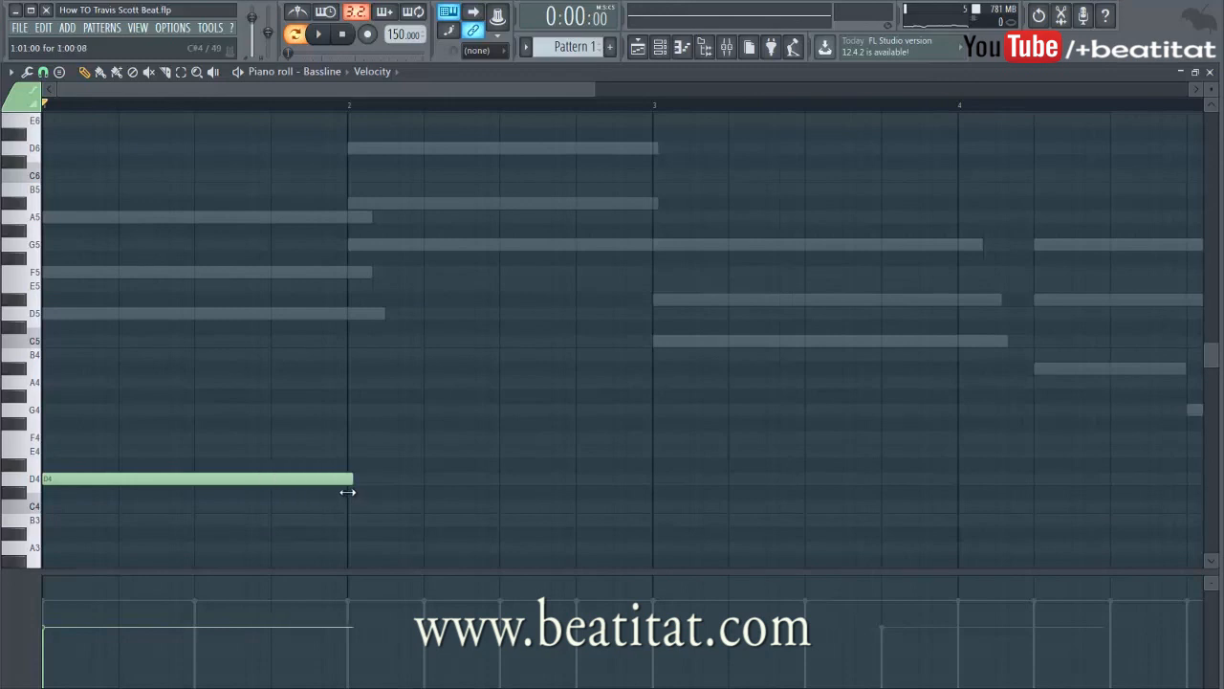
{"action": "left_click_drag", "start_coordinate": [359, 240], "coordinate": [379, 409]}
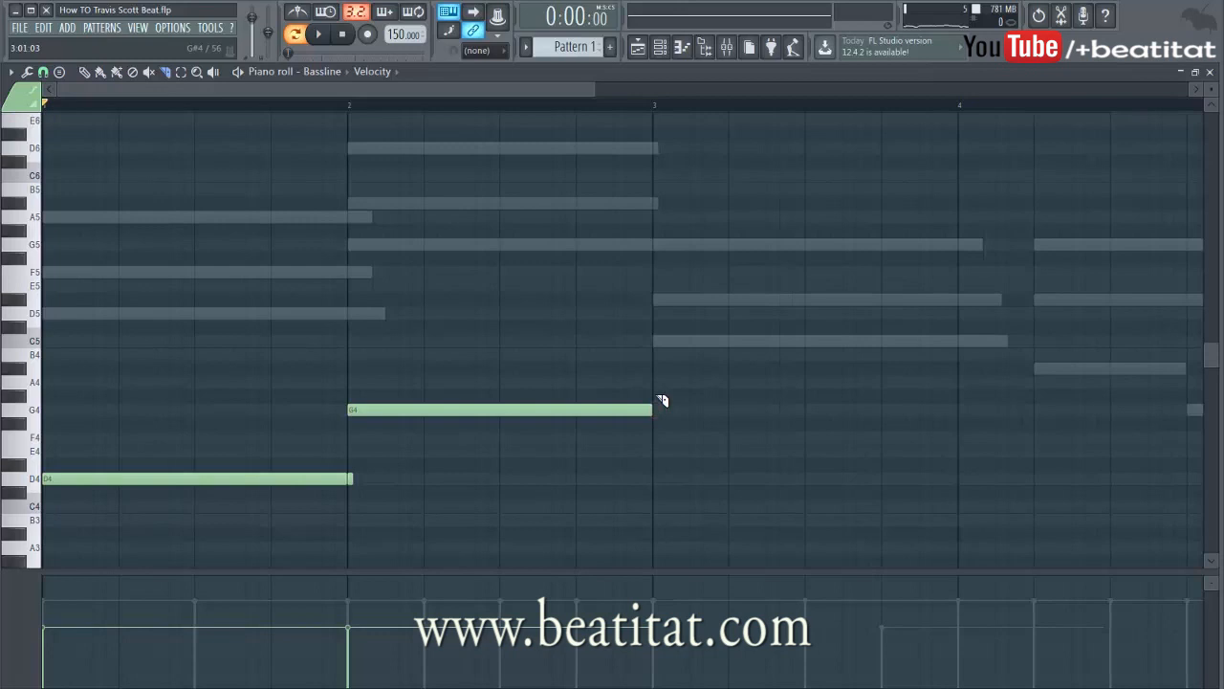
{"action": "left_click_drag", "start_coordinate": [353, 484], "coordinate": [349, 484]}
{"action": "key", "text": "space"}
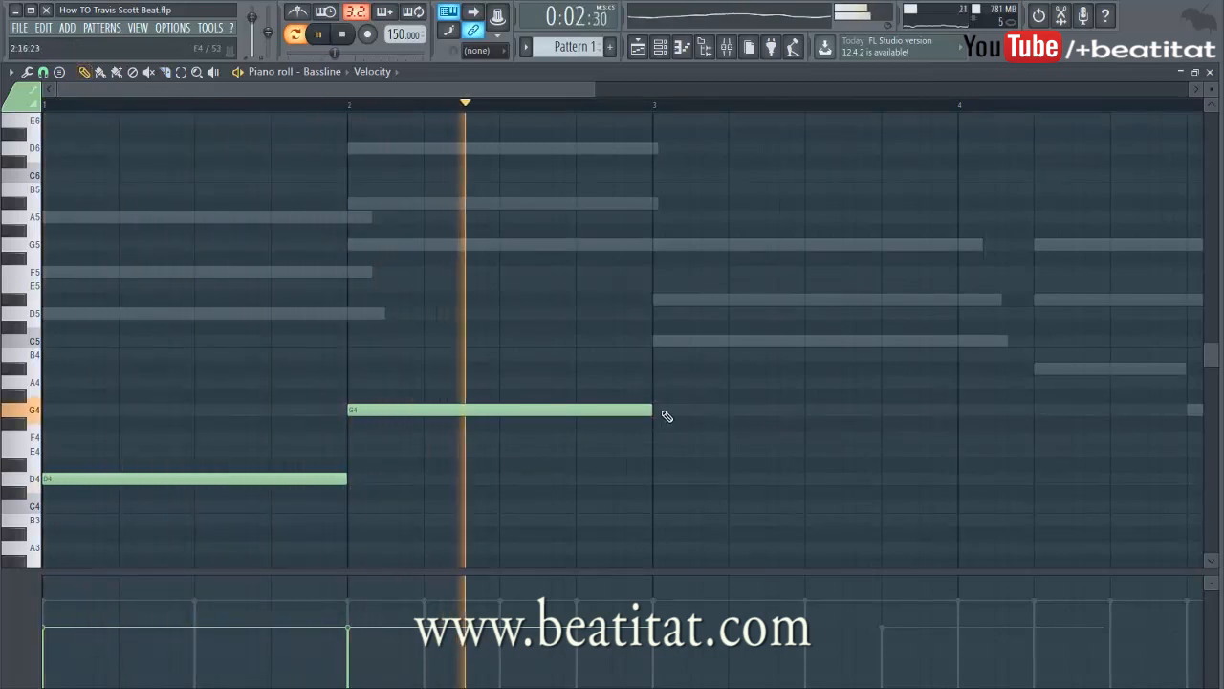
{"action": "key", "text": "space"}
- Add a C4 note across bar 3, shorten G4 by one beat, and fill bar 2's last beat with D4
{"action": "left_click", "coordinate": [604, 243]}
{"action": "left_click_drag", "start_coordinate": [576, 249], "coordinate": [698, 505]}
{"action": "key", "text": "space"}
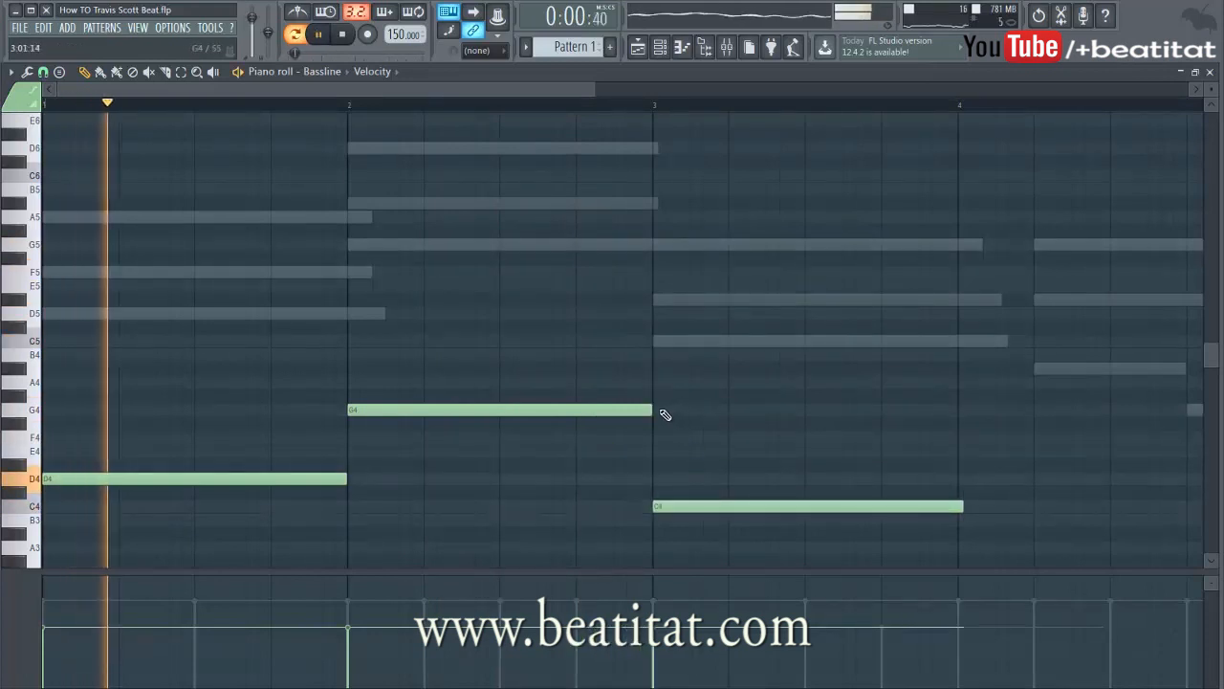
{"action": "mouse_move", "coordinate": [655, 410]}
{"action": "left_mouse_down"}
{"action": "mouse_move", "coordinate": [575, 413]}
{"action": "mouse_move", "coordinate": [577, 482]}
{"action": "left_mouse_up"}
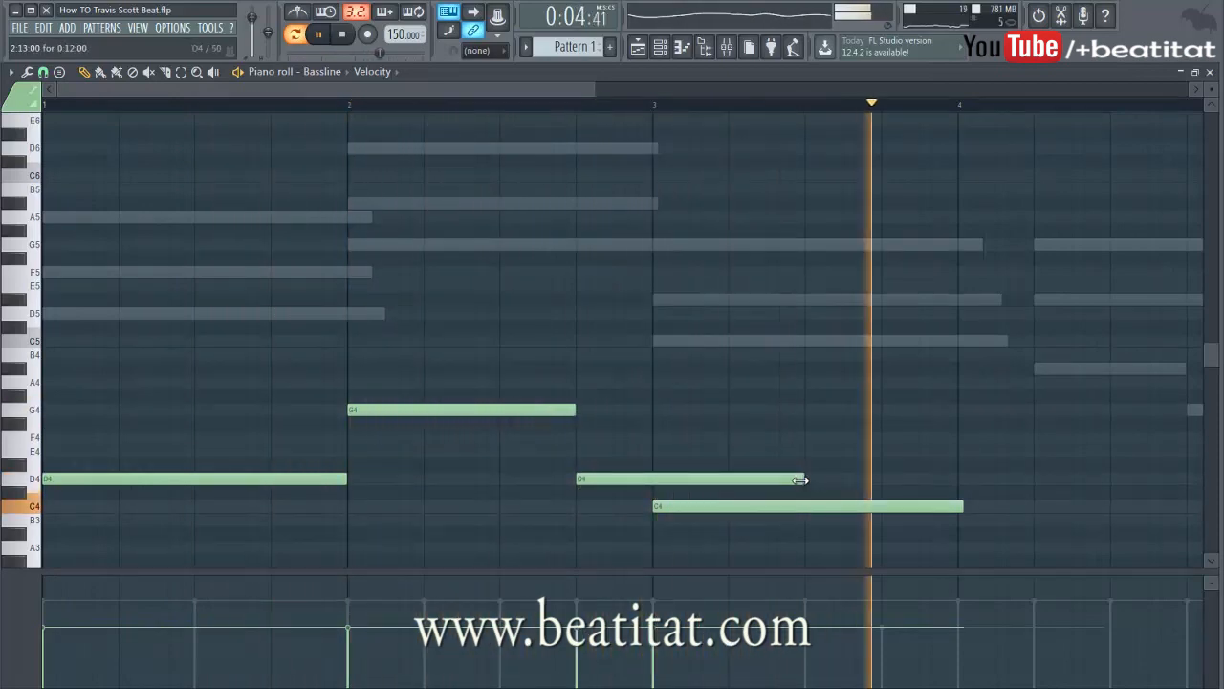
{"action": "left_click_drag", "start_coordinate": [801, 481], "coordinate": [653, 490]}
- Add an A#3 note from beat 2 to the end of bar 4, extend C4 up to it, and close the piano roll
{"action": "left_click_drag", "start_coordinate": [606, 367], "coordinate": [739, 527]}
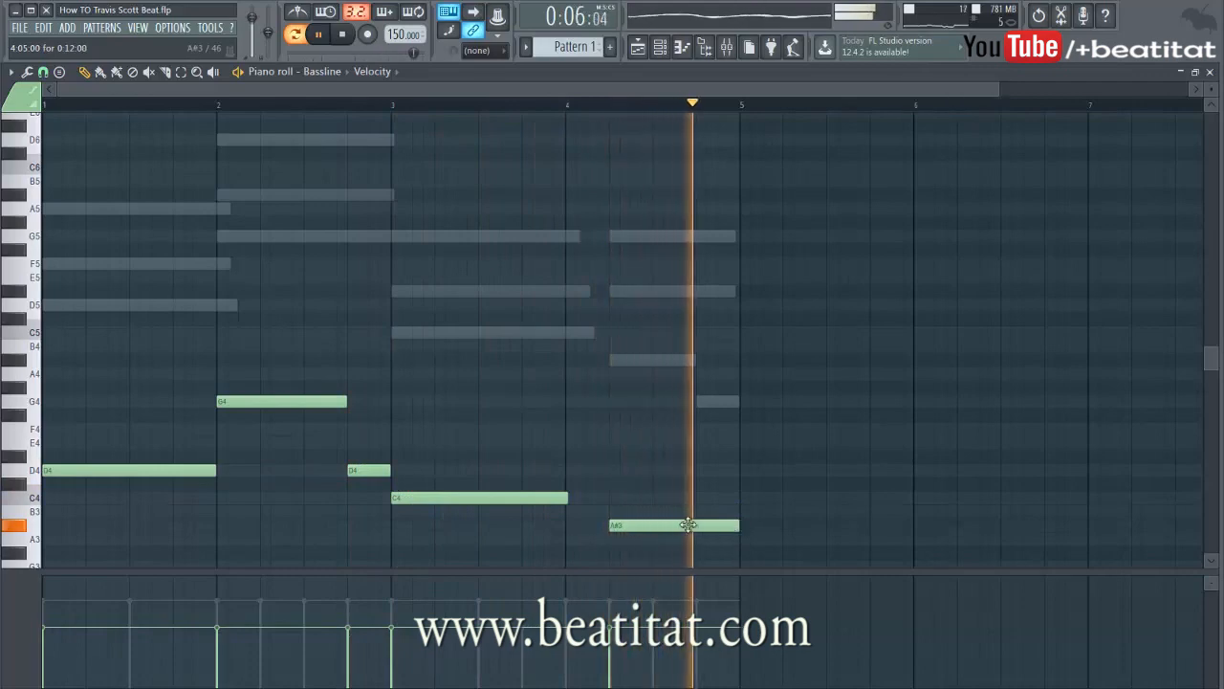
{"action": "left_click_drag", "start_coordinate": [569, 497], "coordinate": [612, 520]}
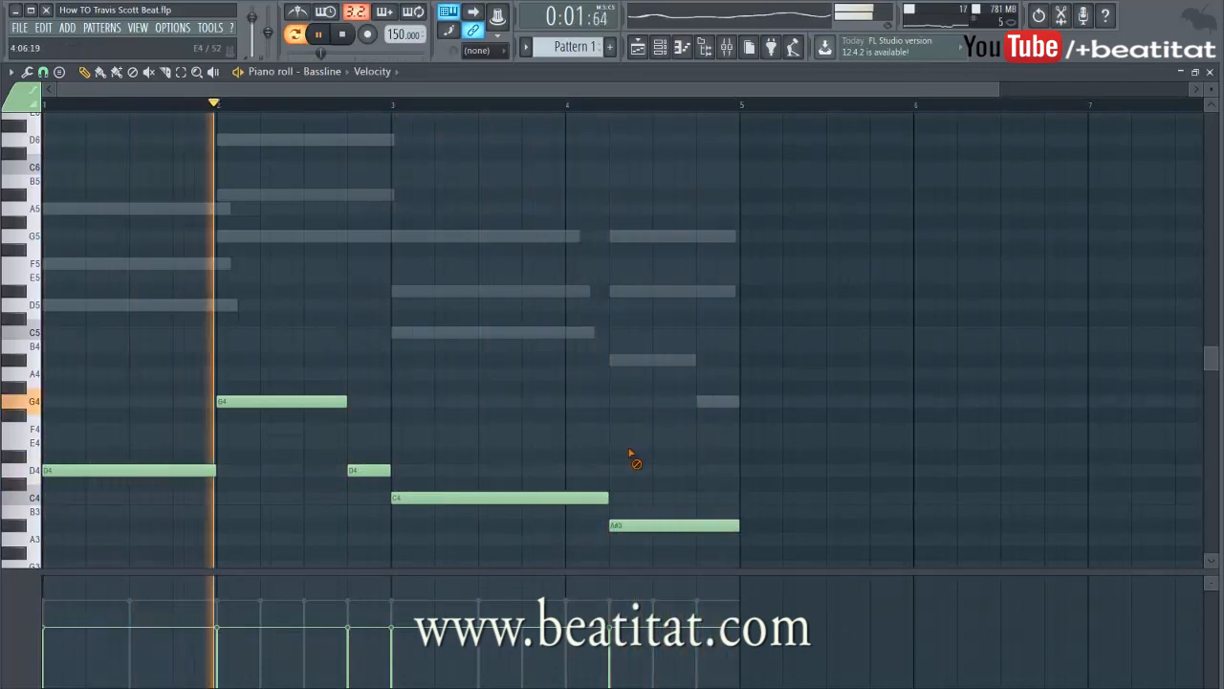
{"action": "scroll", "coordinate": [671, 416], "scroll_direction": "up", "scroll_amount": 4}
{"action": "key", "text": "Escape"}
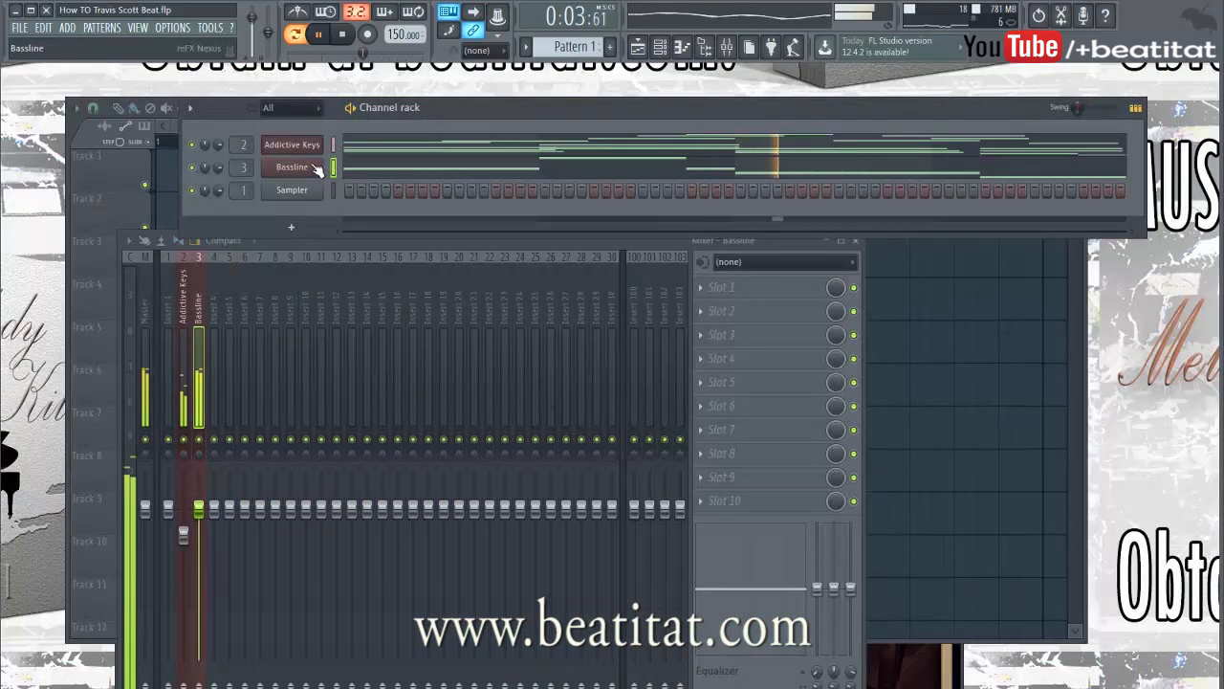
- Lower the Bassline mixer fader to 79% and load Fruity Parametric EQ 2 in its first effect slot
{"action": "left_click_drag", "start_coordinate": [211, 534], "coordinate": [211, 544]}
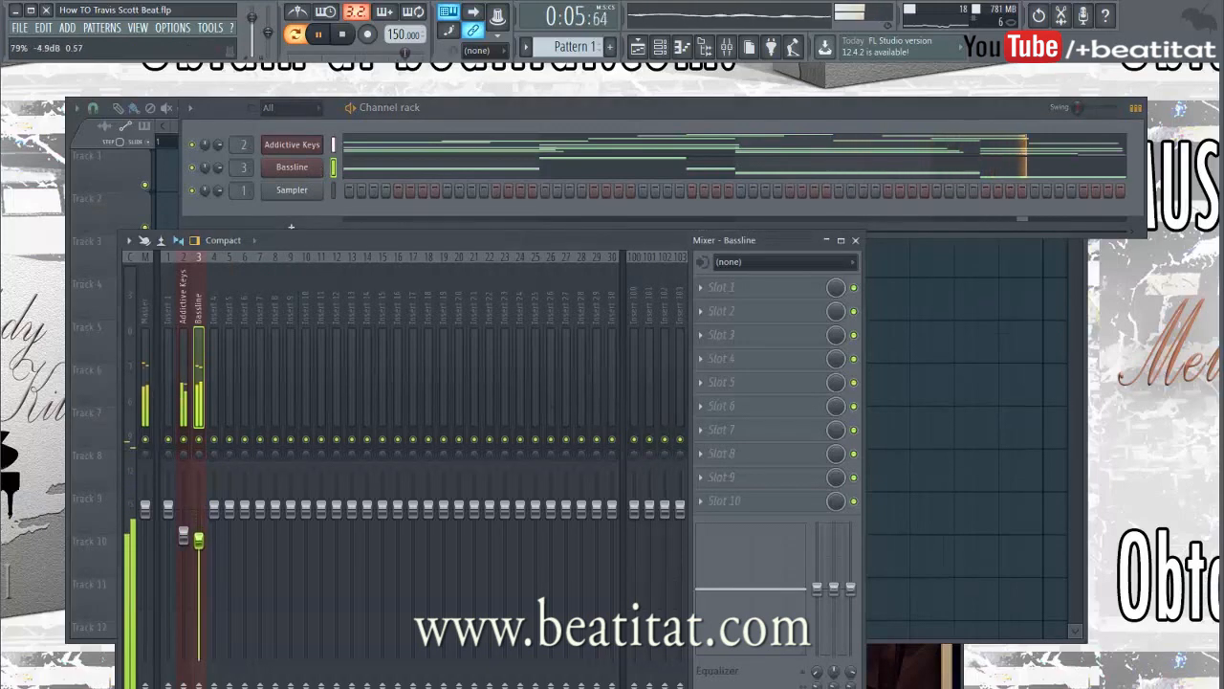
{"action": "left_click", "coordinate": [780, 290]}
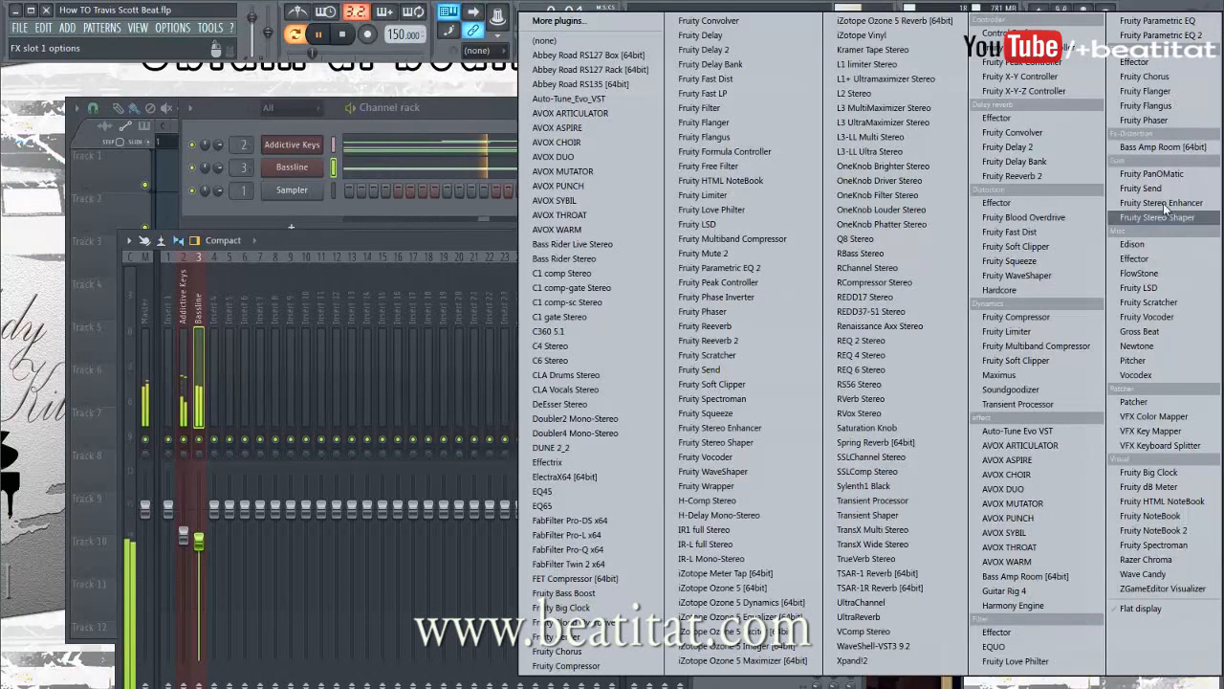
{"action": "left_click", "coordinate": [1184, 38]}
- Shape the Bassline EQ by lowering the low end with band 1 and slightly adjusting the middle bands
{"action": "left_click_drag", "start_coordinate": [59, 267], "coordinate": [185, 273]}
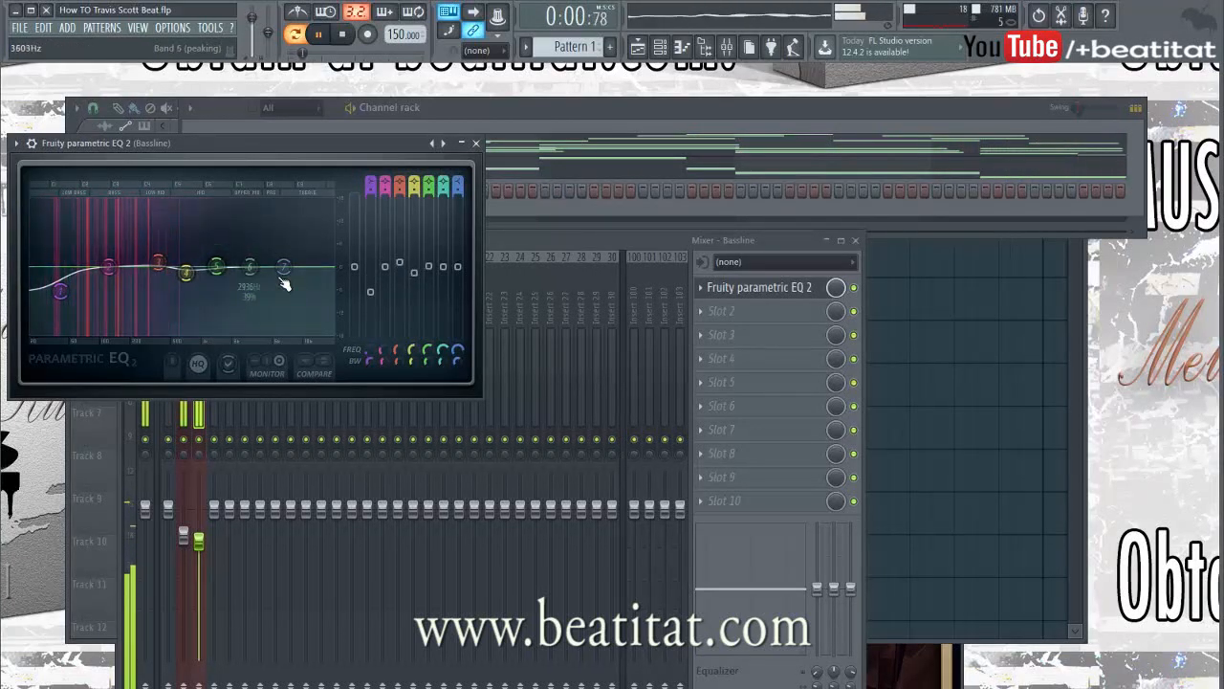
{"action": "left_click_drag", "start_coordinate": [284, 268], "coordinate": [249, 293]}
{"action": "left_click", "coordinate": [476, 143]}
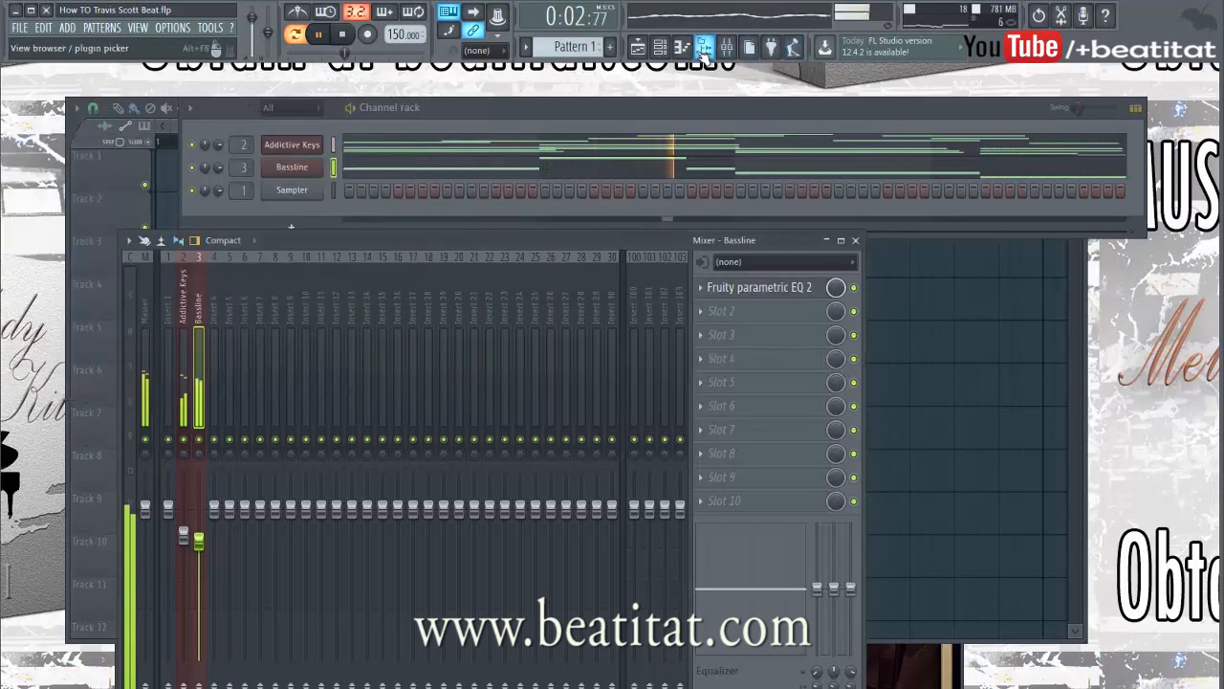
- Show the browser, expand the AT Sound Kit 2 folder, and look through its Samples and Loops subfolders
{"action": "key", "text": "alt+F8"}
{"action": "left_click", "coordinate": [84, 111]}
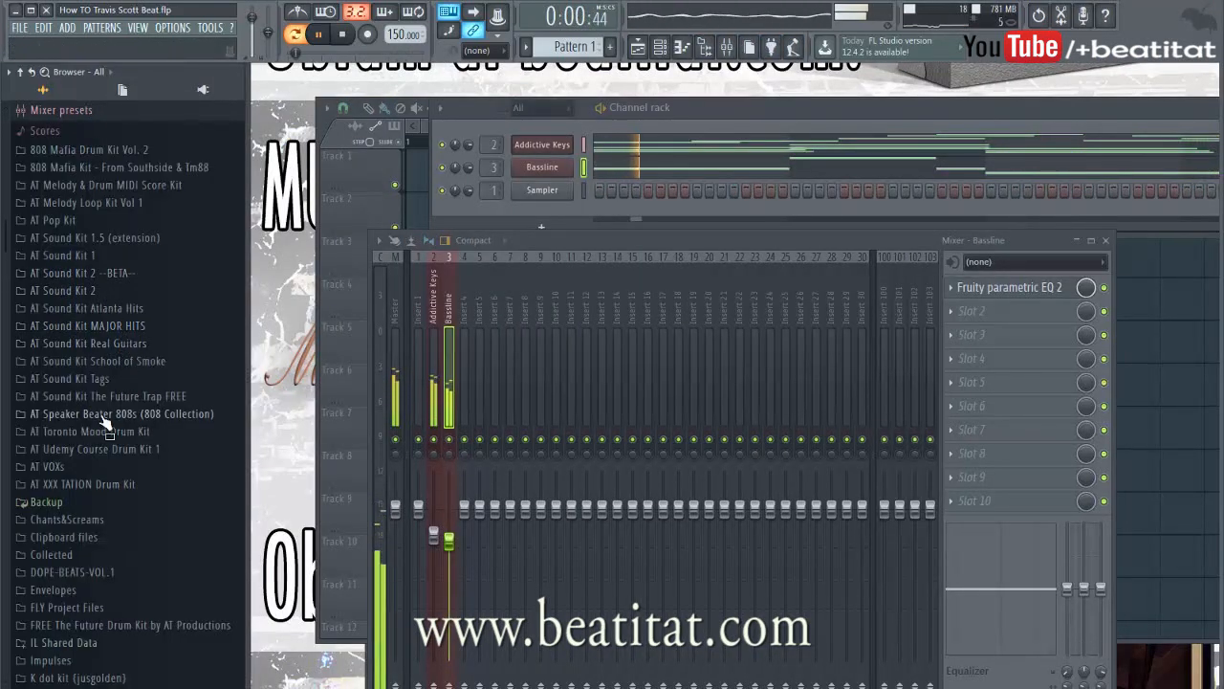
{"action": "left_click", "coordinate": [77, 290]}
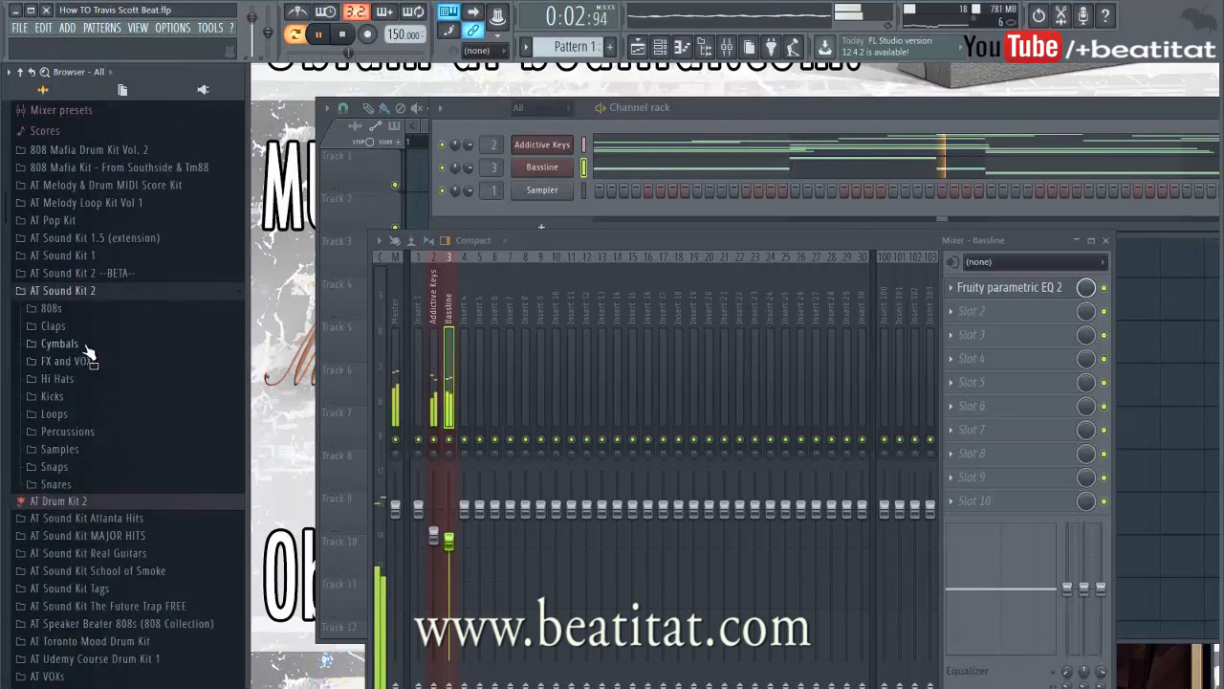
{"action": "left_click", "coordinate": [60, 449]}
{"action": "left_click", "coordinate": [85, 482]}
{"action": "left_click", "coordinate": [82, 450]}
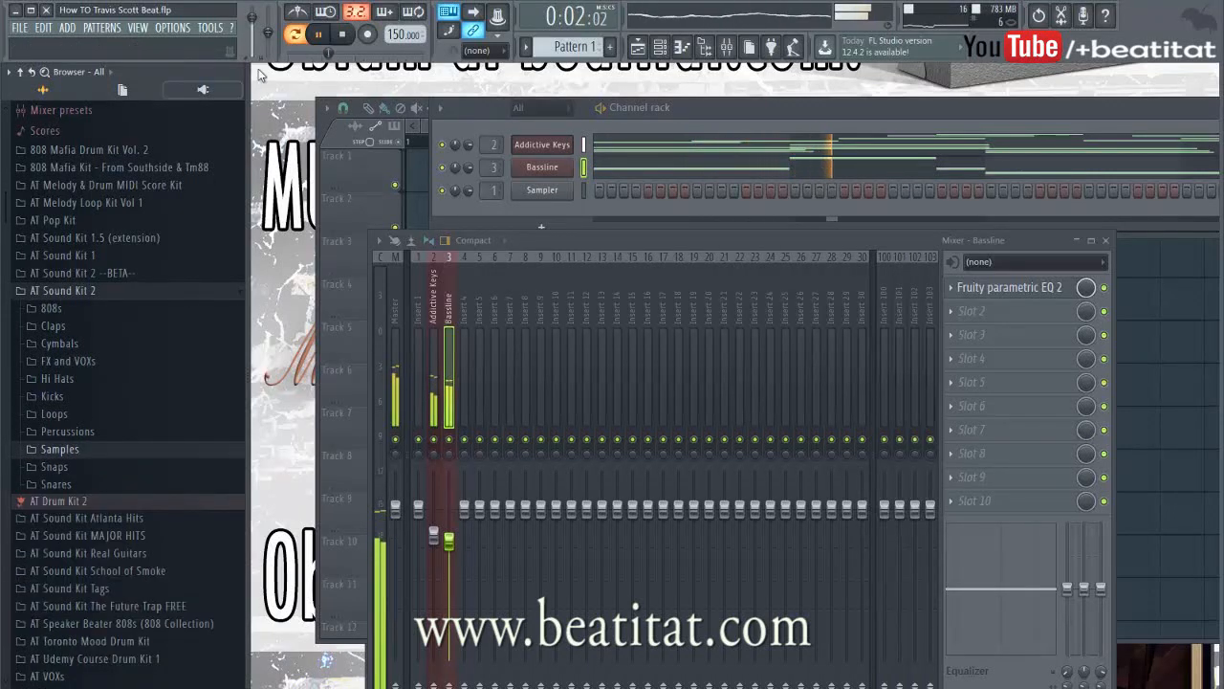
{"action": "left_click", "coordinate": [74, 415]}
{"action": "left_click", "coordinate": [75, 415]}
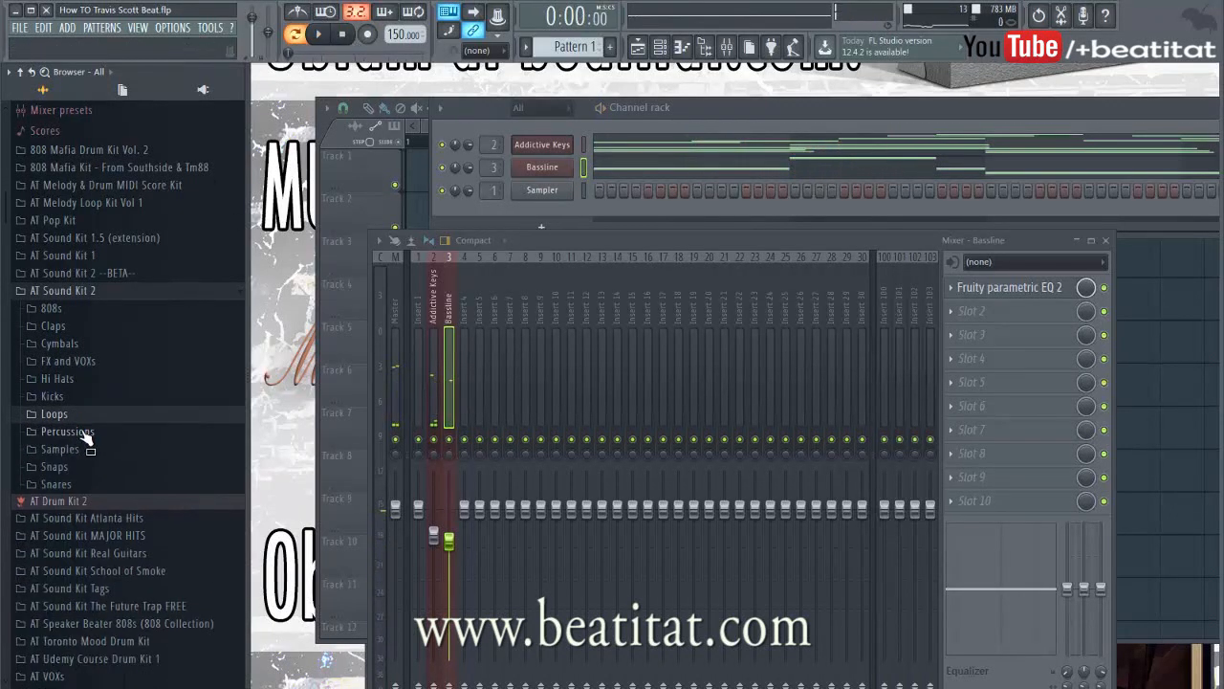
- Audition the kit's percussion samples, add Perc HeavyDrowned Pluck as a new channel, and place a hit on step 5
{"action": "left_click", "coordinate": [86, 433]}
{"action": "left_click", "coordinate": [92, 467]}
{"action": "left_click", "coordinate": [113, 480]}
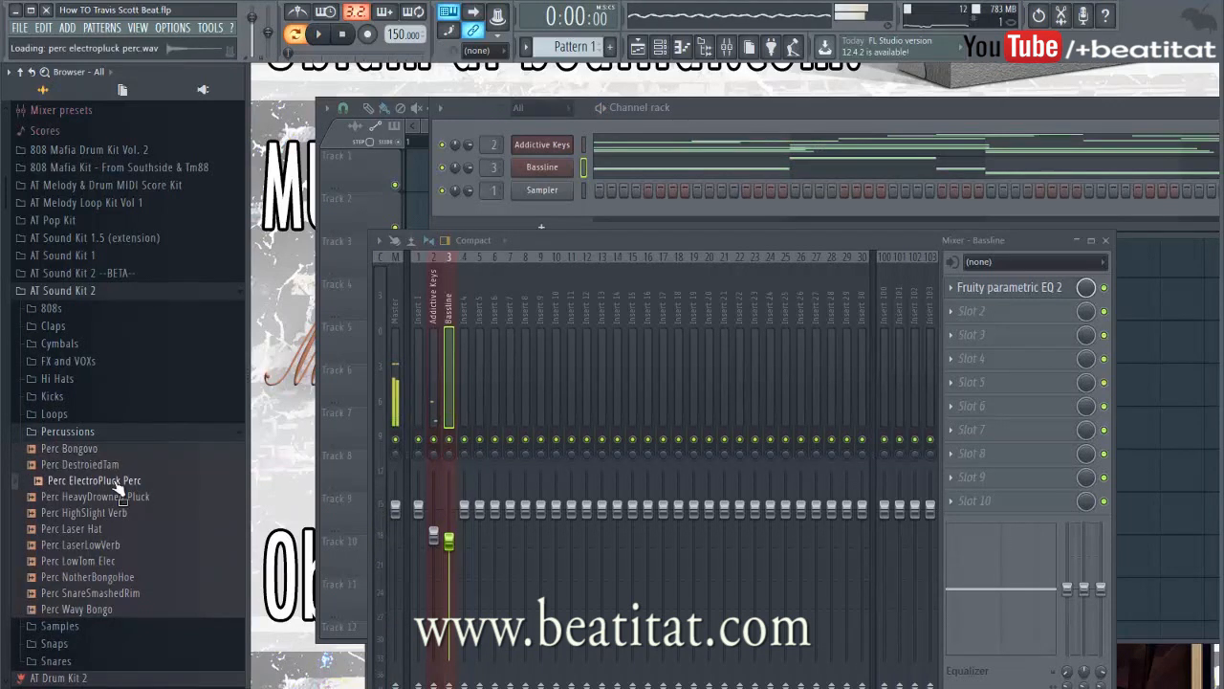
{"action": "left_click", "coordinate": [119, 498]}
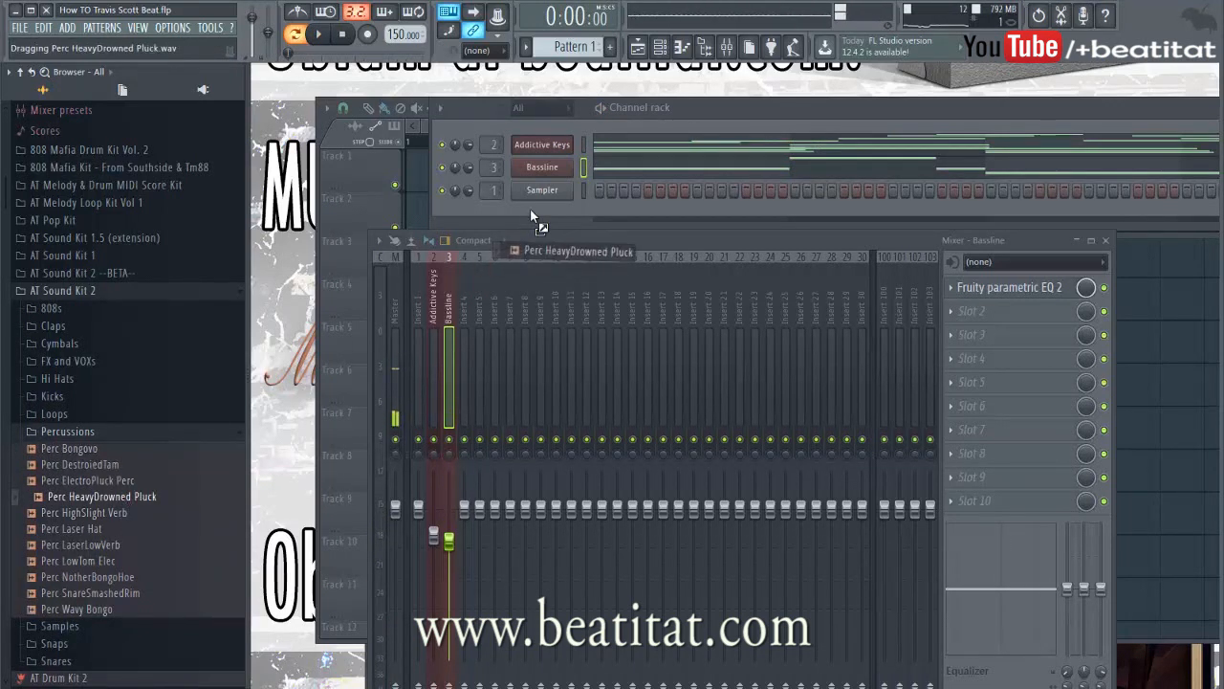
{"action": "left_click_drag", "start_coordinate": [532, 218], "coordinate": [542, 222]}
{"action": "left_click", "coordinate": [648, 212]}
- Replace the new channel's sample with Perc HighSlight Verb and place hits on beat 2 of every bar
{"action": "left_click", "coordinate": [130, 513]}
{"action": "left_click_drag", "start_coordinate": [119, 543], "coordinate": [375, 406]}
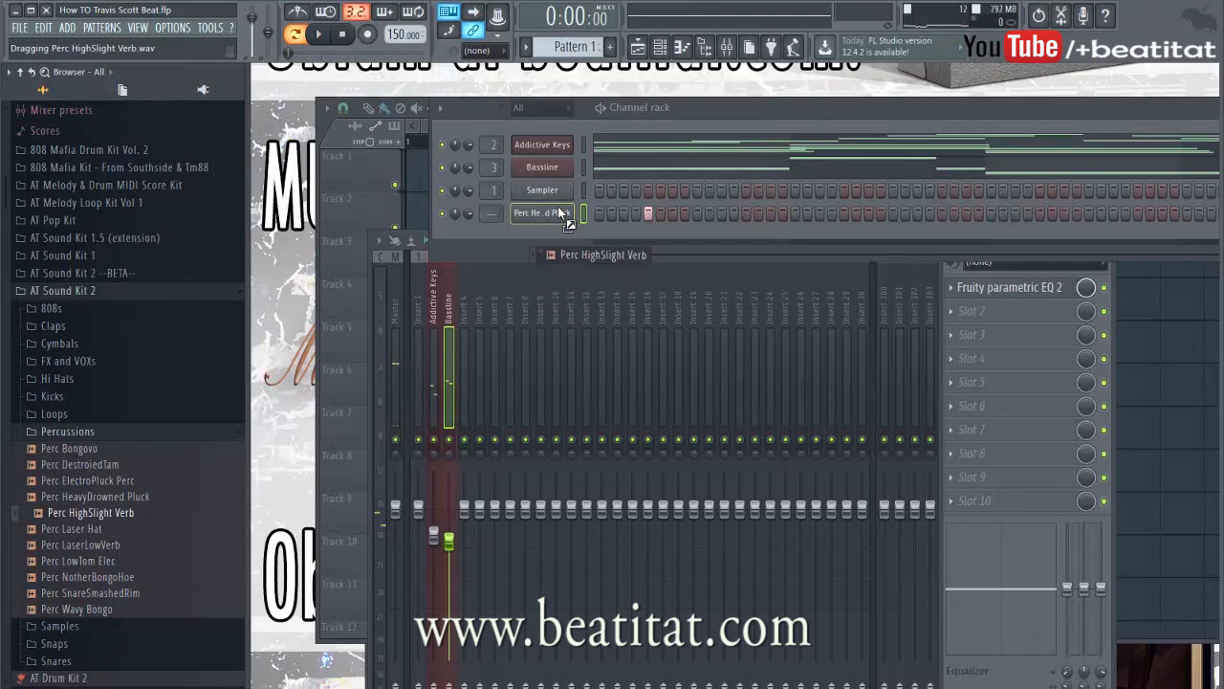
{"action": "left_click_drag", "start_coordinate": [559, 209], "coordinate": [562, 210]}
{"action": "key", "text": "space"}
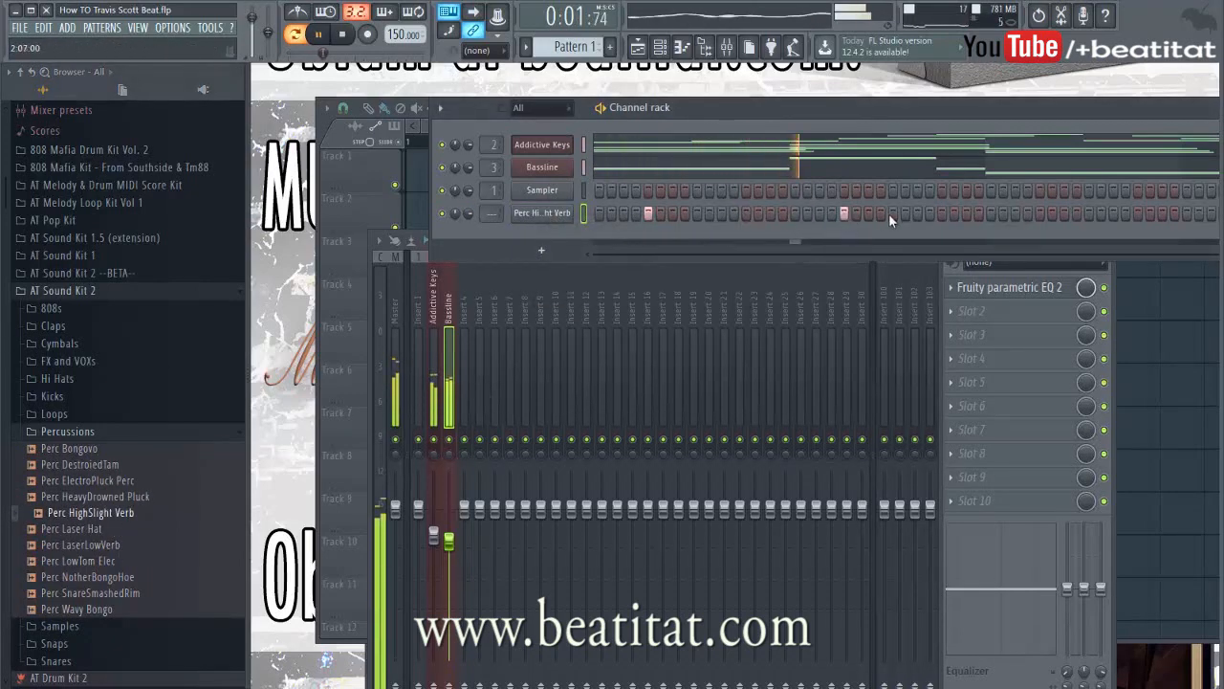
{"action": "left_click_drag", "start_coordinate": [1052, 120], "coordinate": [983, 121]}
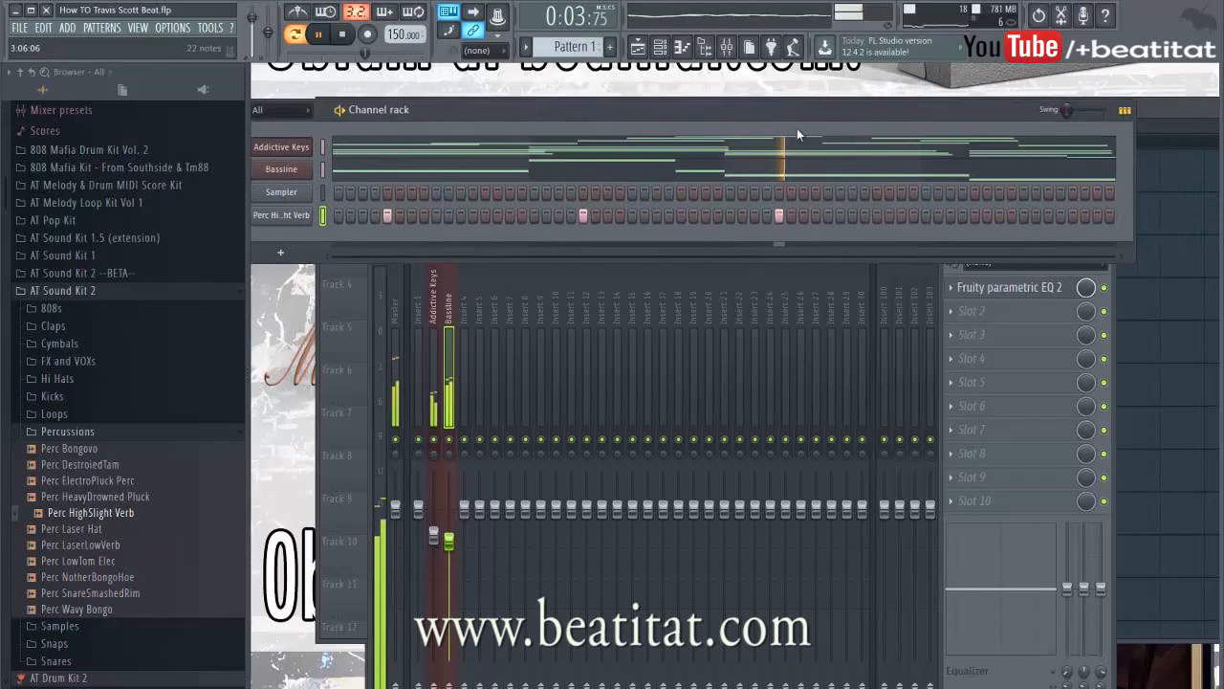
{"action": "left_click_drag", "start_coordinate": [437, 113], "coordinate": [559, 96]}
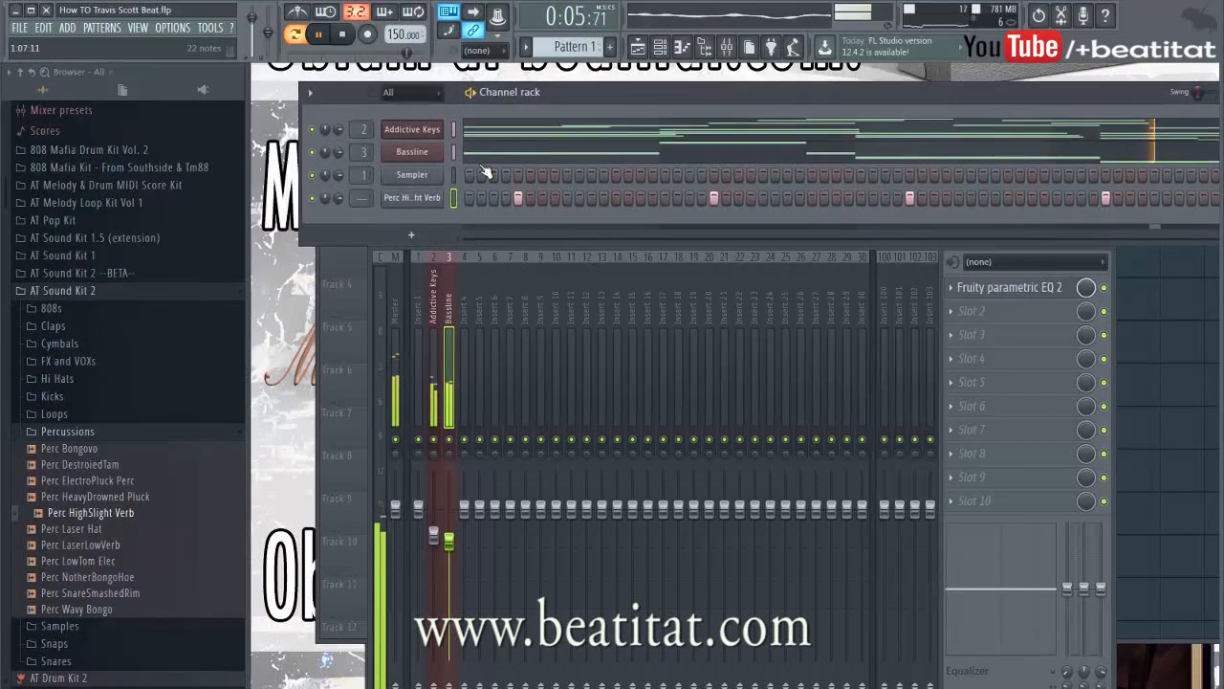
- Route Perc HighSlight Verb to mixer track 4 and load Fruity Parametric EQ 2 in its second effect slot
{"action": "left_click", "coordinate": [396, 201]}
{"action": "left_click", "coordinate": [685, 199]}
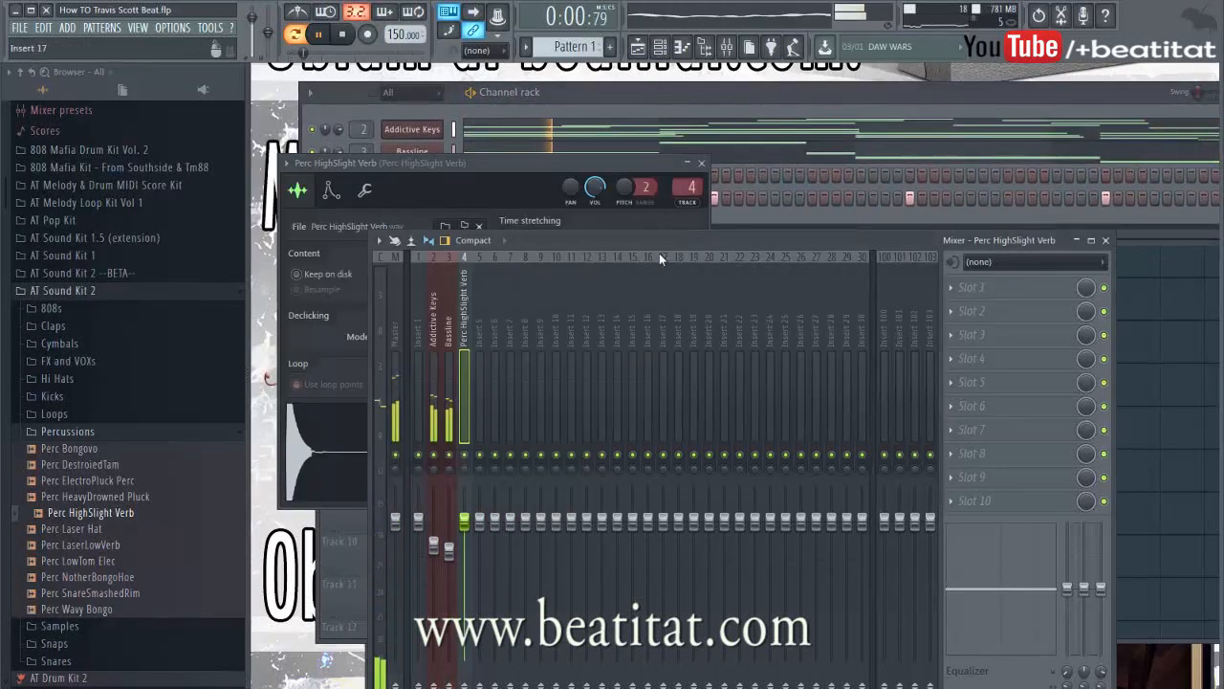
{"action": "left_click", "coordinate": [1047, 311]}
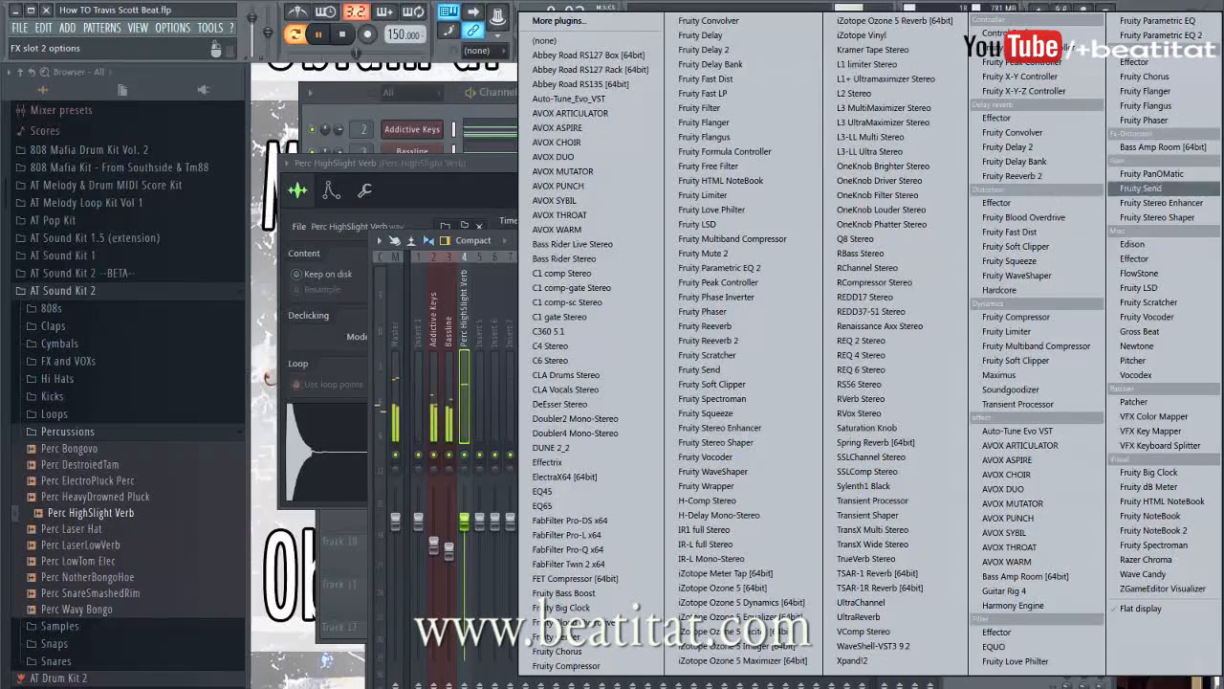
{"action": "left_click", "coordinate": [1159, 34]}
- Cut the percussion's lows with band 1 and highs with band 7, and slightly boost band 6
{"action": "left_click_drag", "start_coordinate": [399, 326], "coordinate": [454, 346]}
{"action": "left_click_drag", "start_coordinate": [560, 326], "coordinate": [643, 347]}
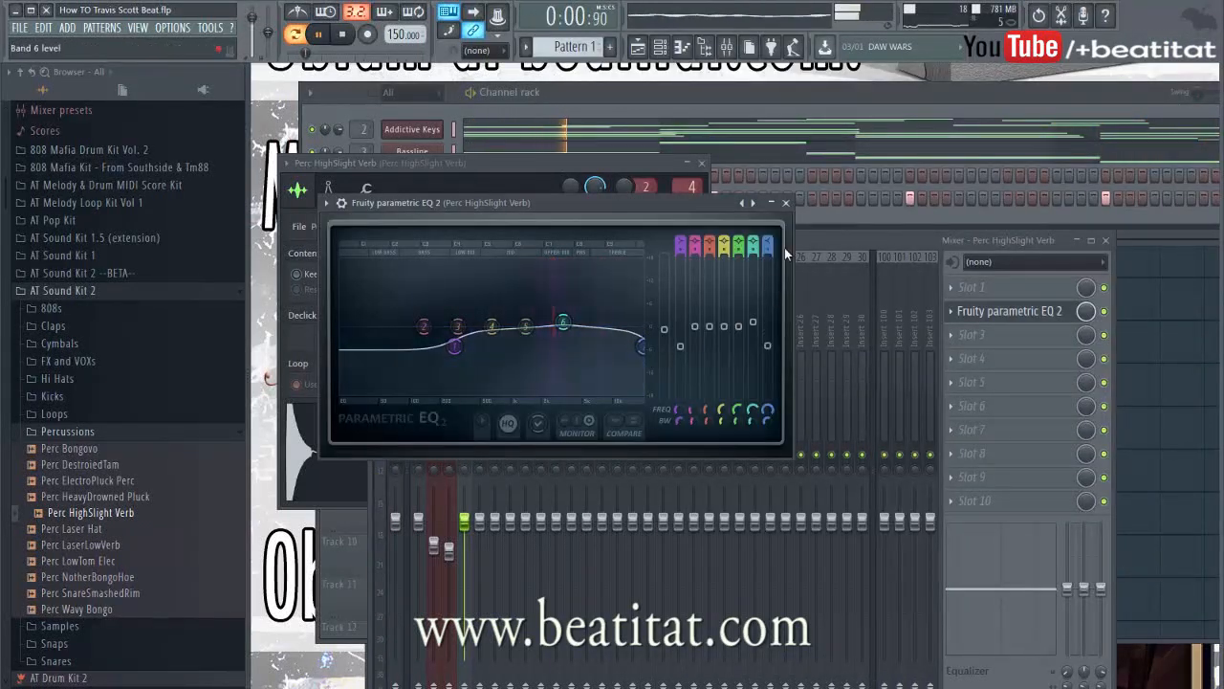
{"action": "left_click", "coordinate": [786, 203]}
- Load Fruity Reeverb 2 in the percussion track's third effect slot and slightly lower the track's fader
{"action": "left_click", "coordinate": [1024, 334]}
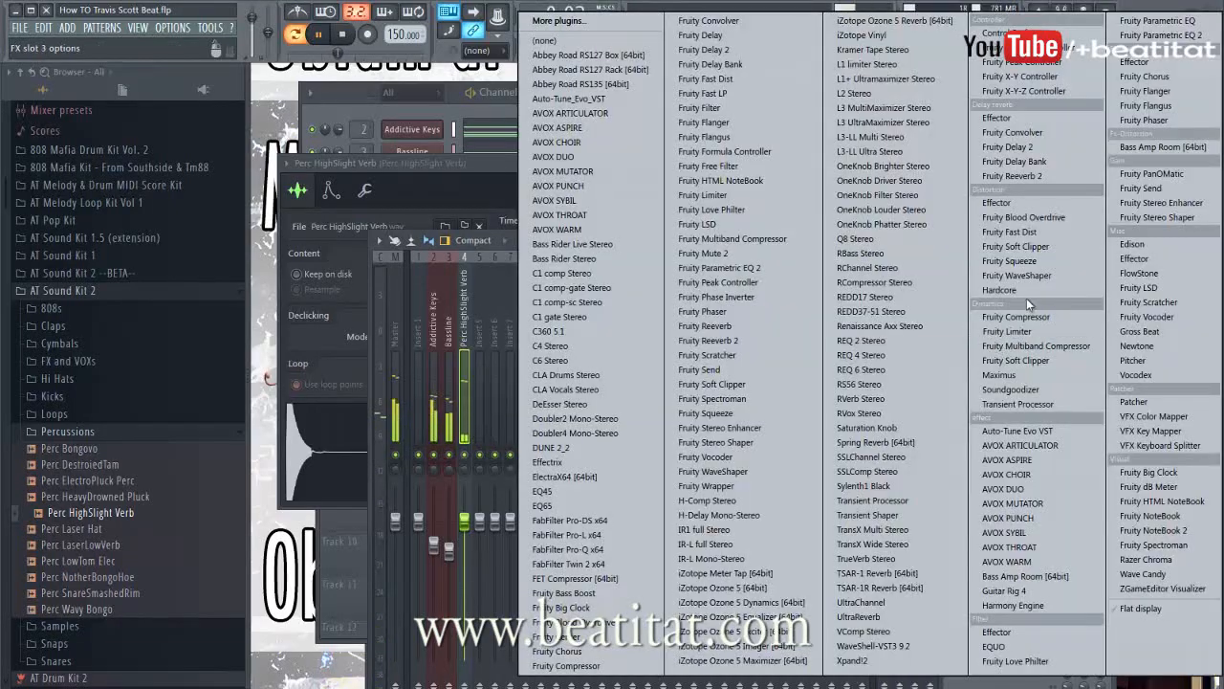
{"action": "left_click", "coordinate": [1047, 181]}
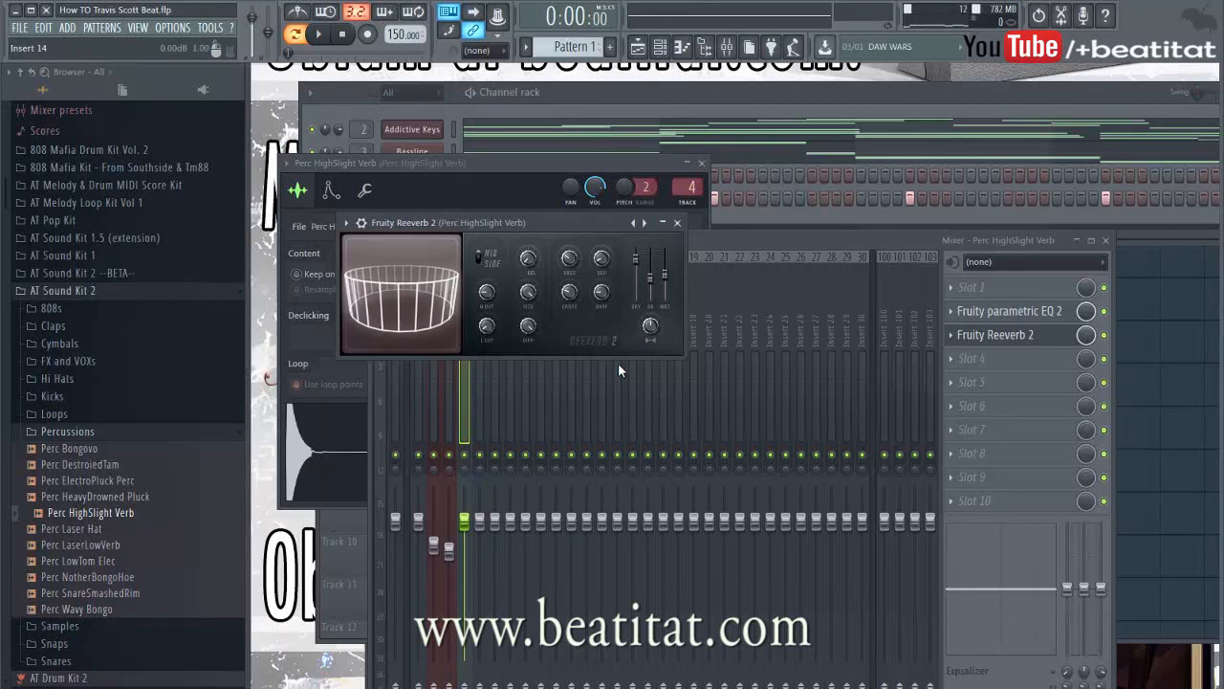
{"action": "key", "text": "space"}
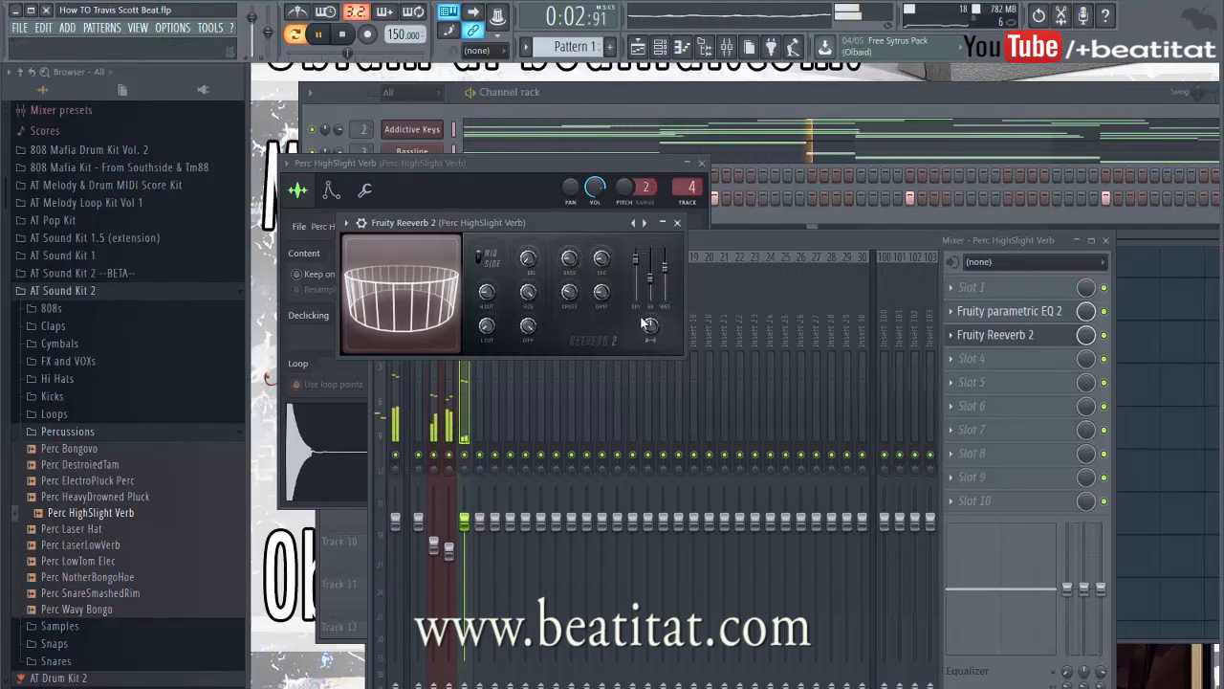
{"action": "left_click", "coordinate": [678, 222]}
{"action": "left_click_drag", "start_coordinate": [458, 540], "coordinate": [459, 550]}
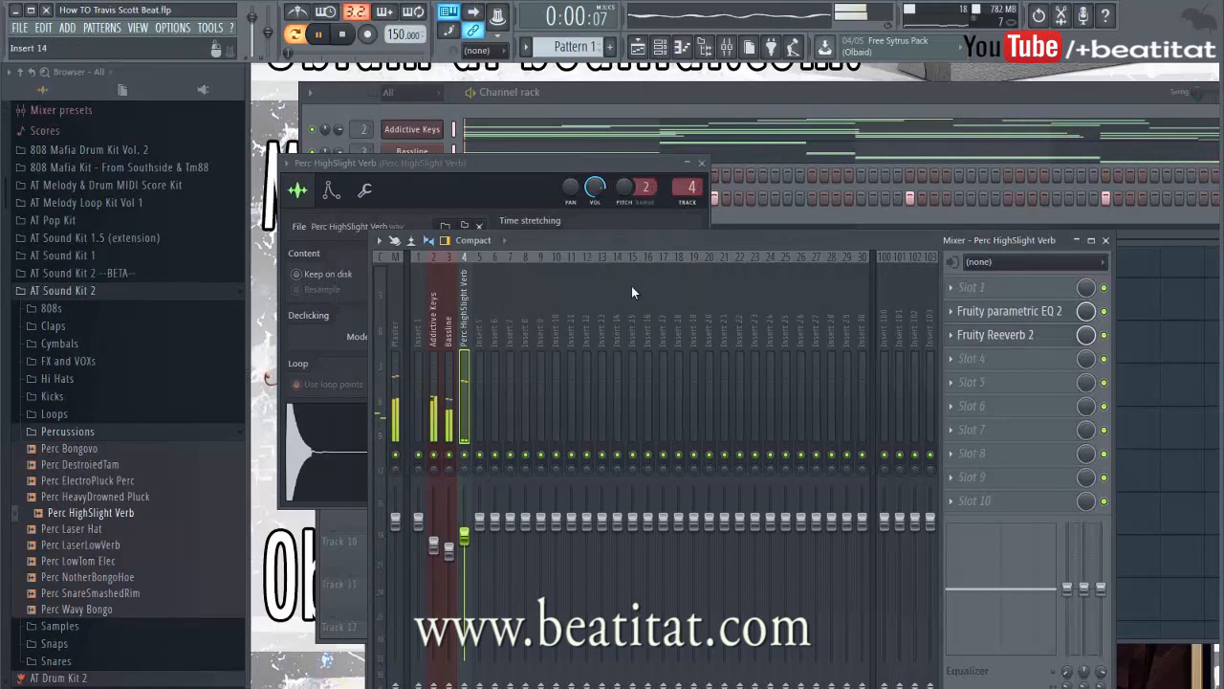
{"action": "left_click", "coordinate": [702, 164]}
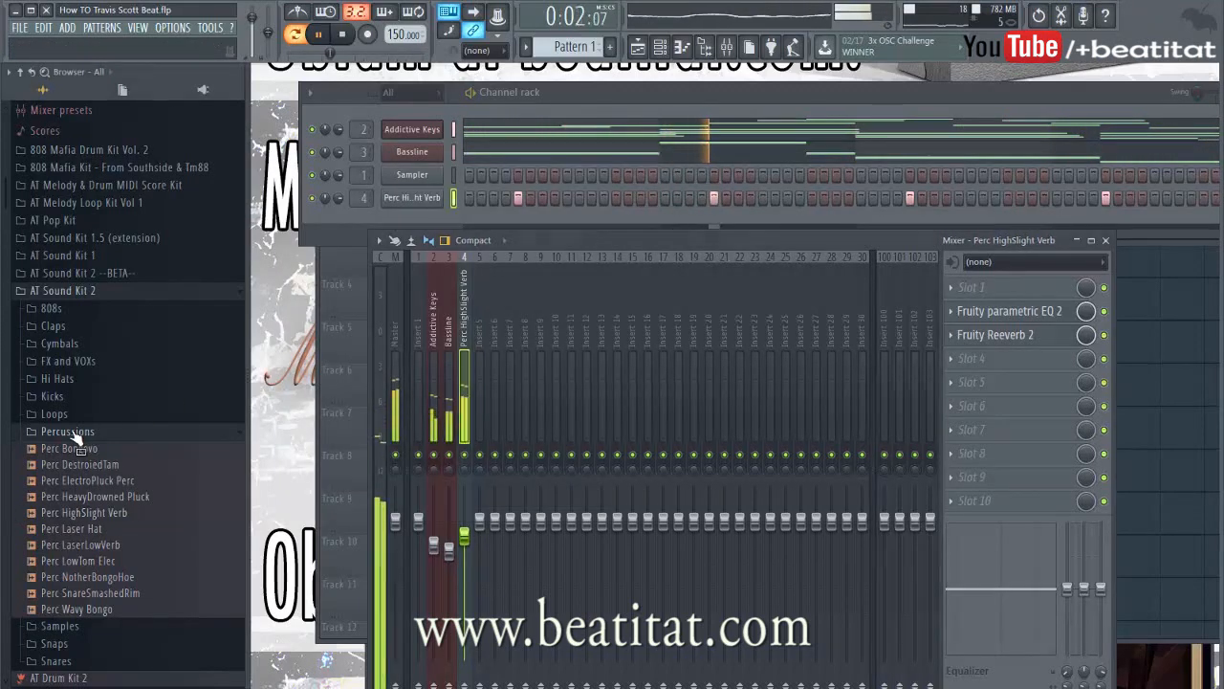
- Add Perc NotherBongoHoe as a new channel and place hits on steps 15, 19, 47, 51 and 63
{"action": "left_click", "coordinate": [118, 580]}
{"action": "left_click", "coordinate": [84, 561]}
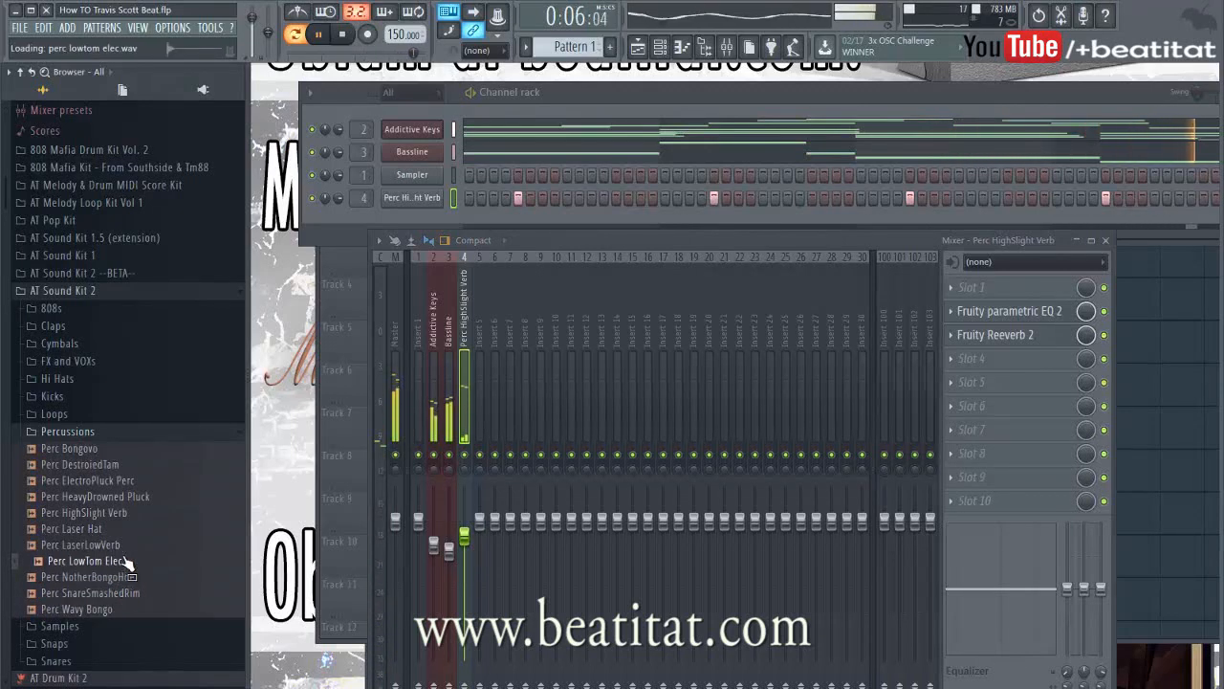
{"action": "left_click", "coordinate": [120, 579]}
{"action": "left_click_drag", "start_coordinate": [389, 277], "coordinate": [412, 213]}
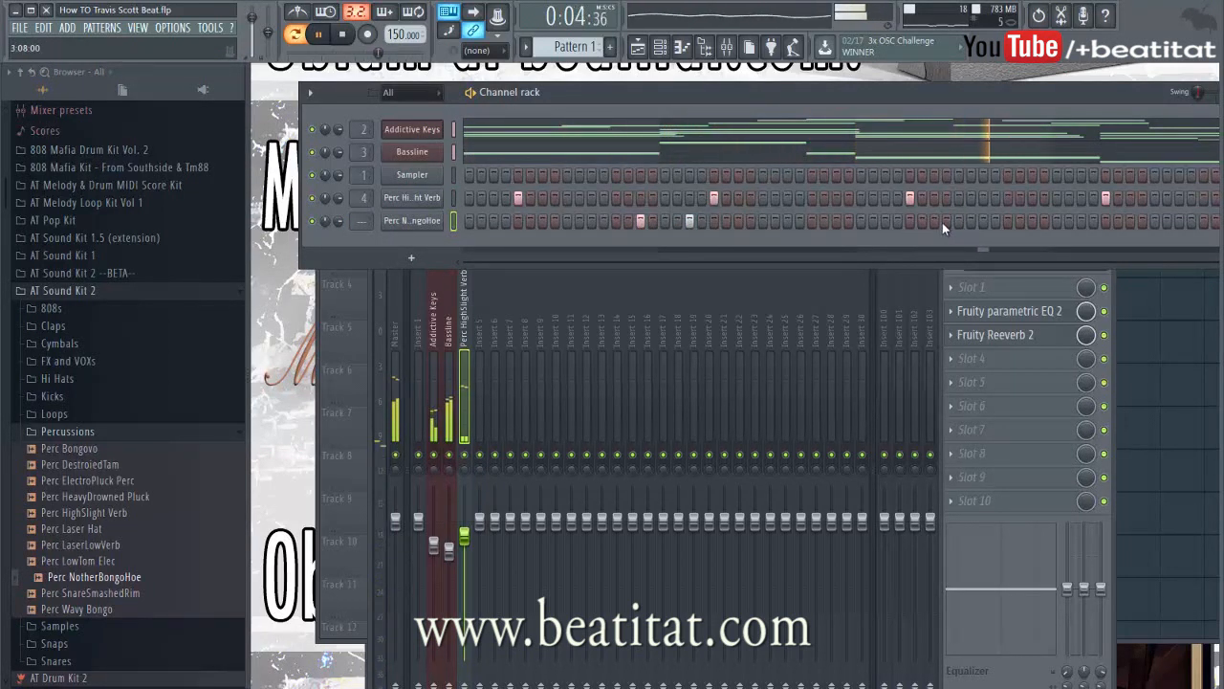
{"action": "left_click", "coordinate": [1031, 221]}
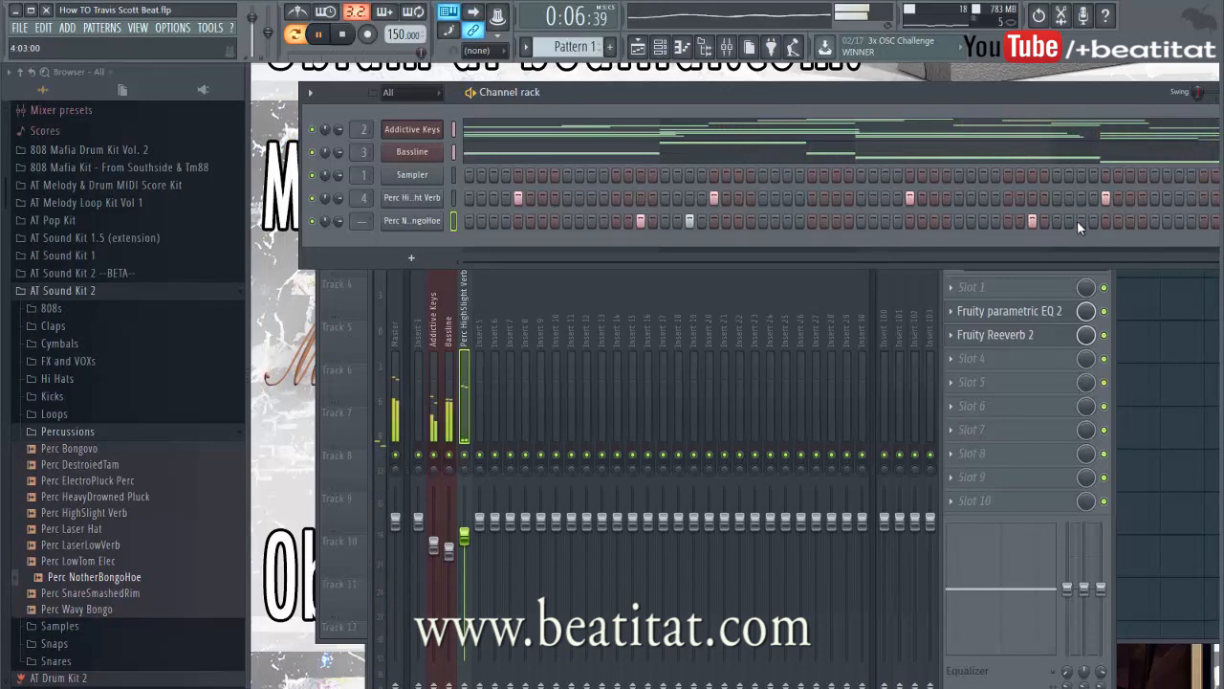
{"action": "left_click_drag", "start_coordinate": [971, 88], "coordinate": [948, 92]}
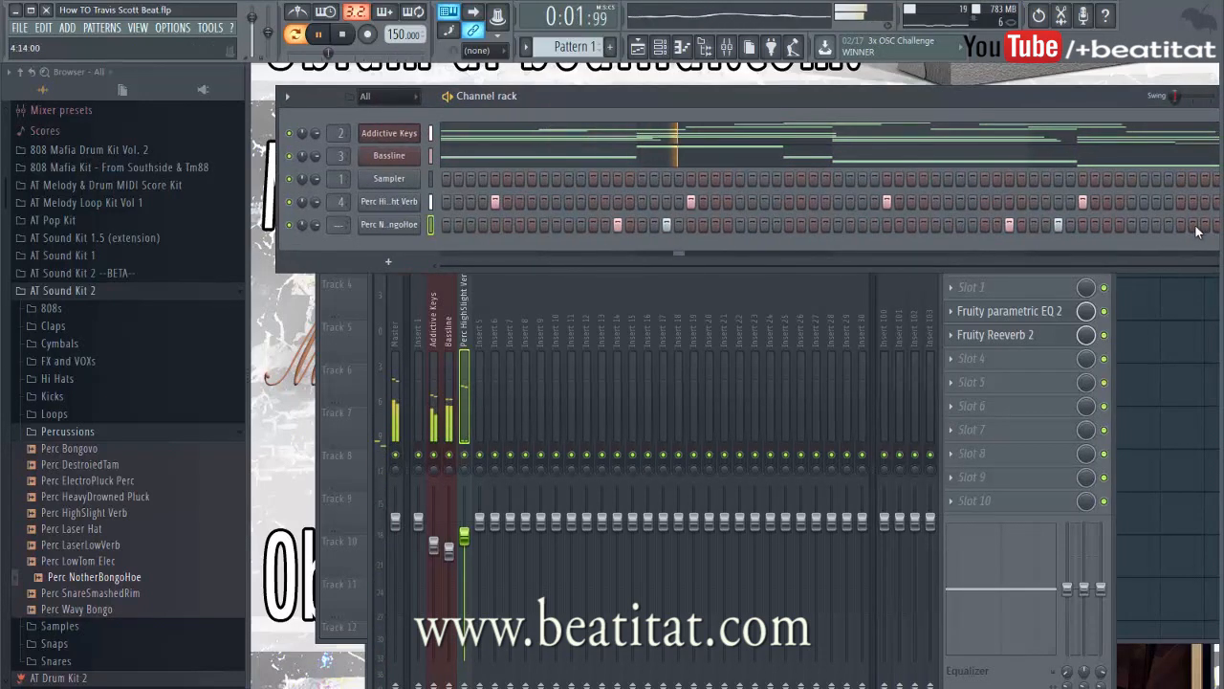
- Route Perc NotherBongoHoe to mixer track 5, then pan the track and lower its fader
{"action": "left_click", "coordinate": [410, 230]}
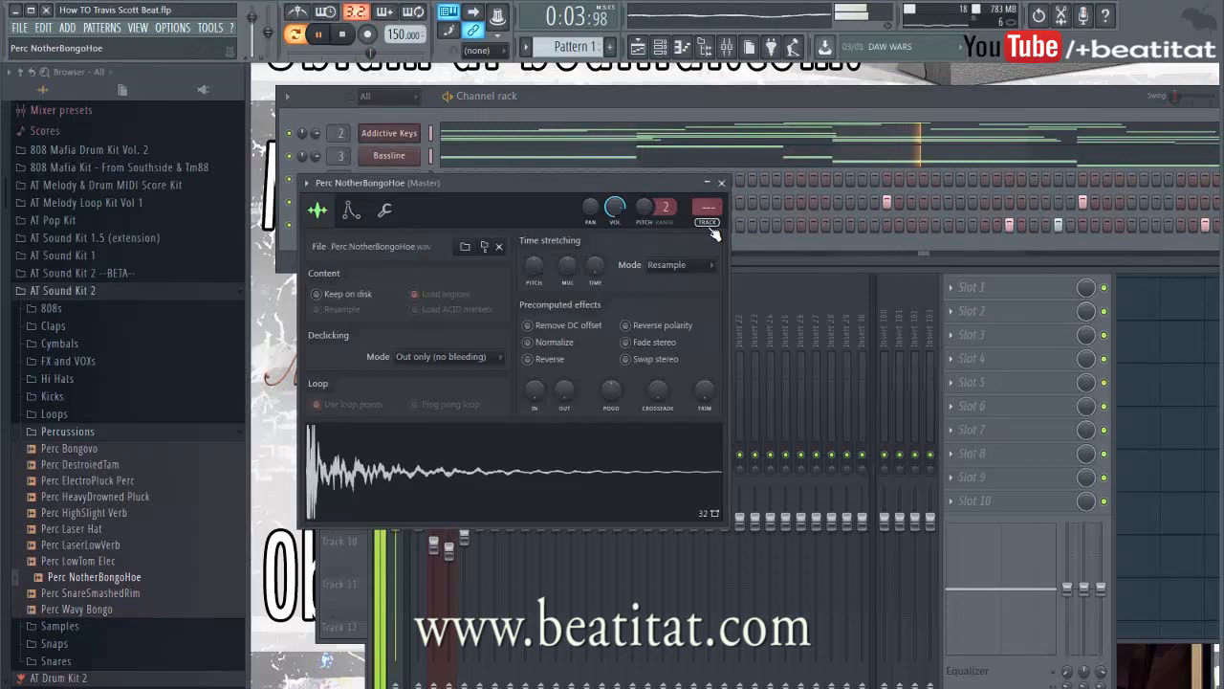
{"action": "left_click", "coordinate": [710, 226]}
{"action": "left_click_drag", "start_coordinate": [480, 471], "coordinate": [481, 445]}
{"action": "left_click_drag", "start_coordinate": [480, 504], "coordinate": [480, 511]}
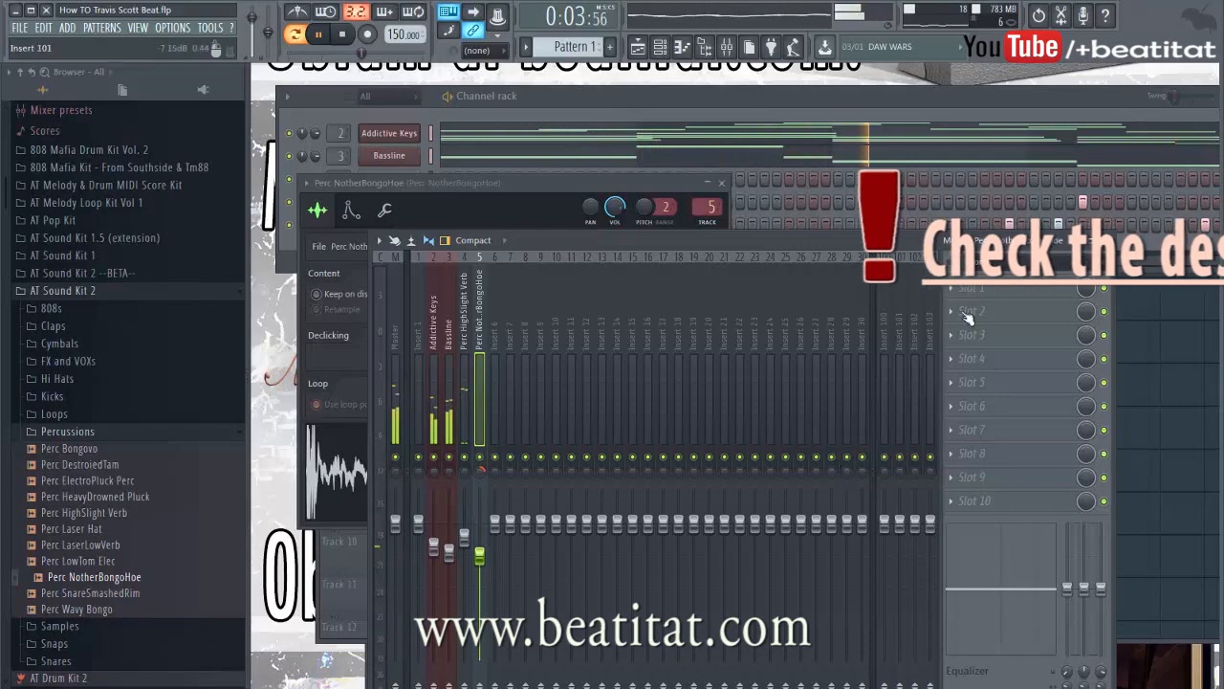
- Load Fruity Parametric EQ 2 in the bongo track's first effect slot and cut the lows with a band 1 high pass
{"action": "left_click", "coordinate": [981, 287]}
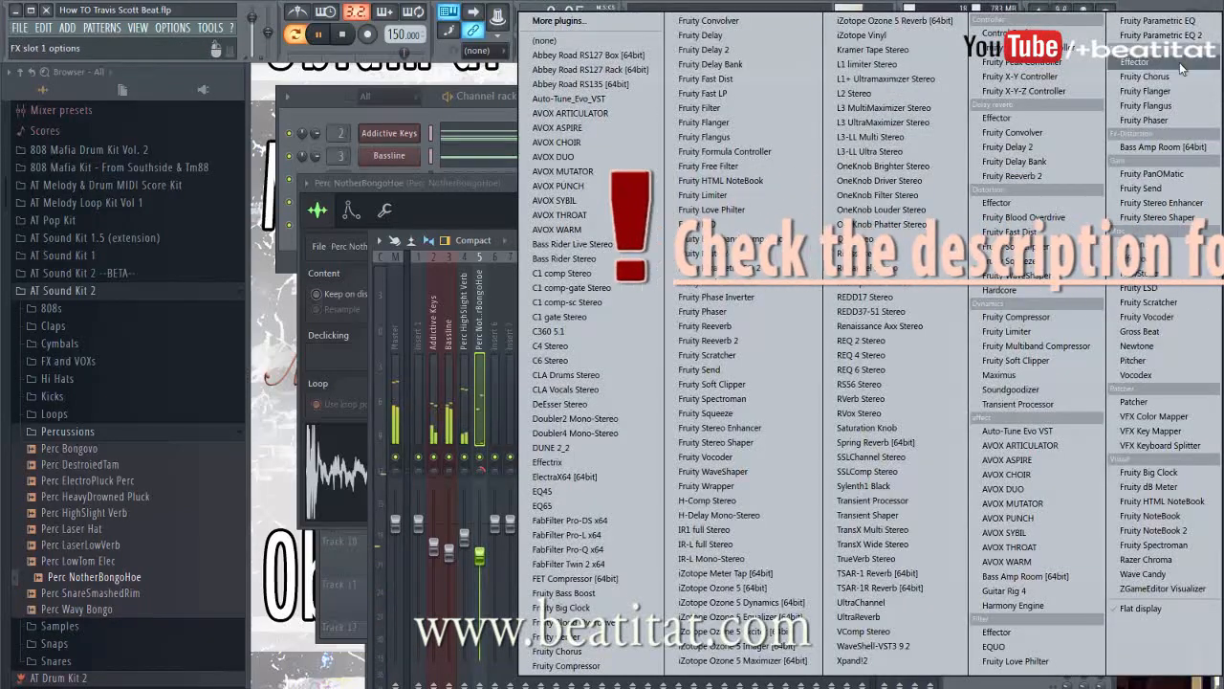
{"action": "left_click", "coordinate": [703, 268]}
{"action": "left_click_drag", "start_coordinate": [701, 268], "coordinate": [701, 283]}
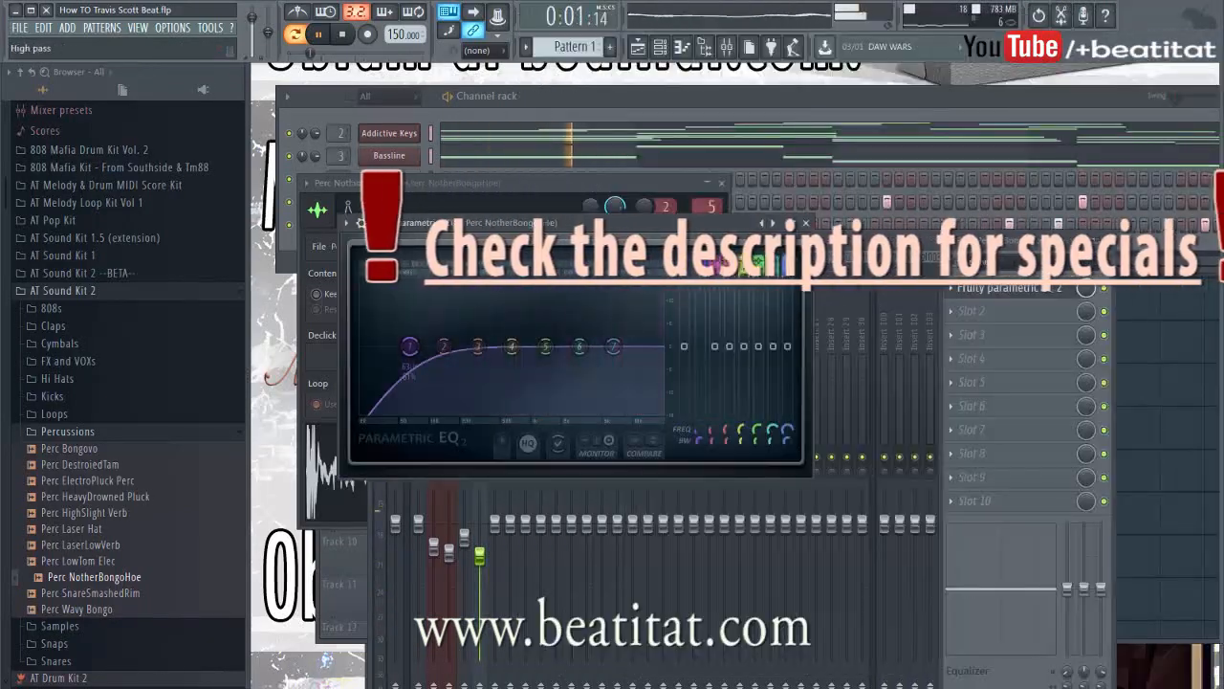
{"action": "left_click_drag", "start_coordinate": [479, 346], "coordinate": [614, 340]}
{"action": "left_click", "coordinate": [807, 223]}
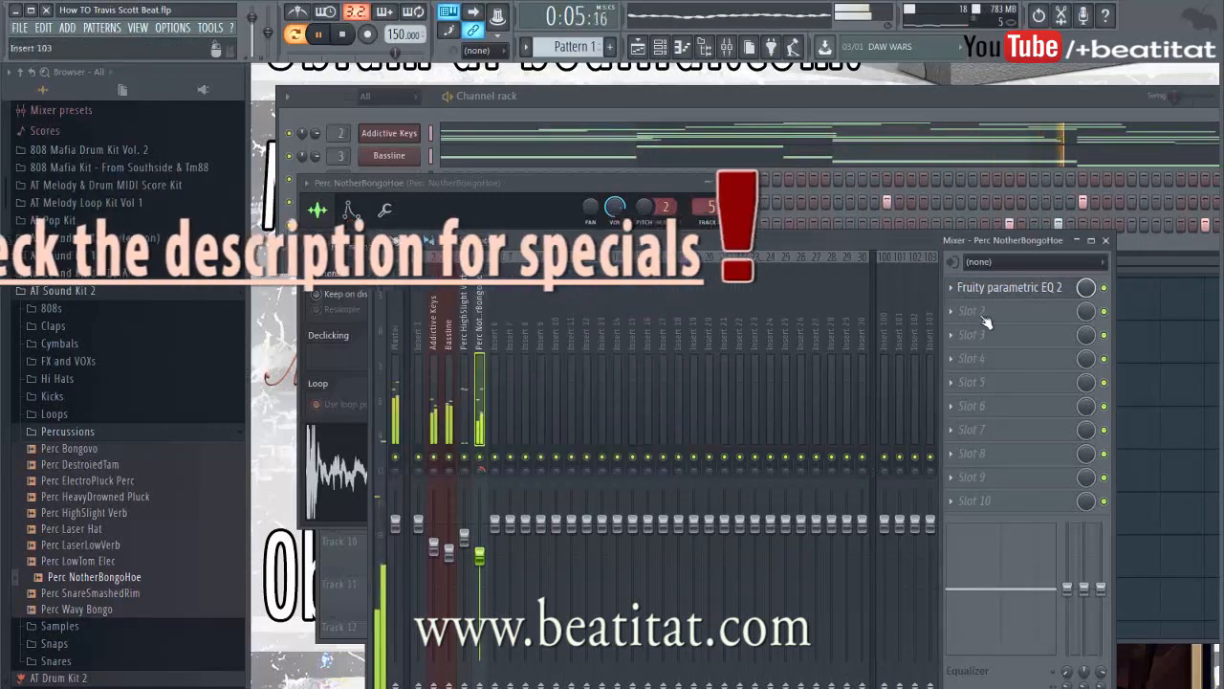
- Load Fruity Reeverb 2 in the bongo track's second effect slot and adjust its mix levels
{"action": "left_click", "coordinate": [952, 310]}
{"action": "left_click", "coordinate": [1024, 176]}
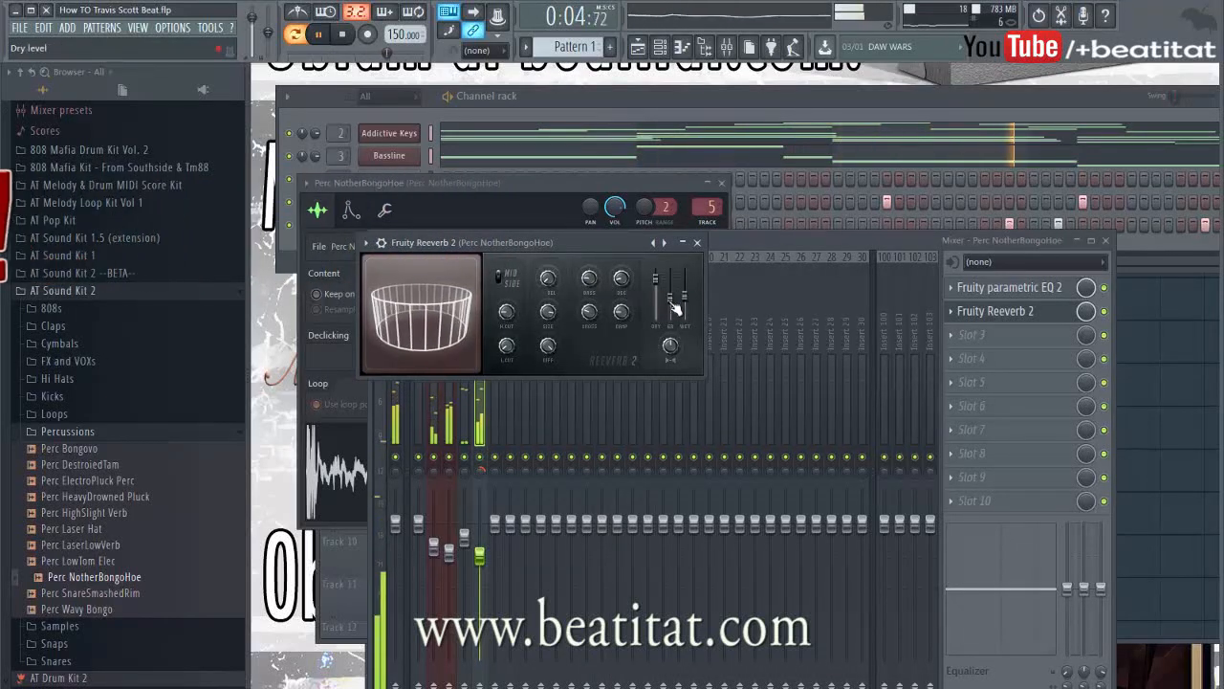
{"action": "left_click", "coordinate": [698, 243]}
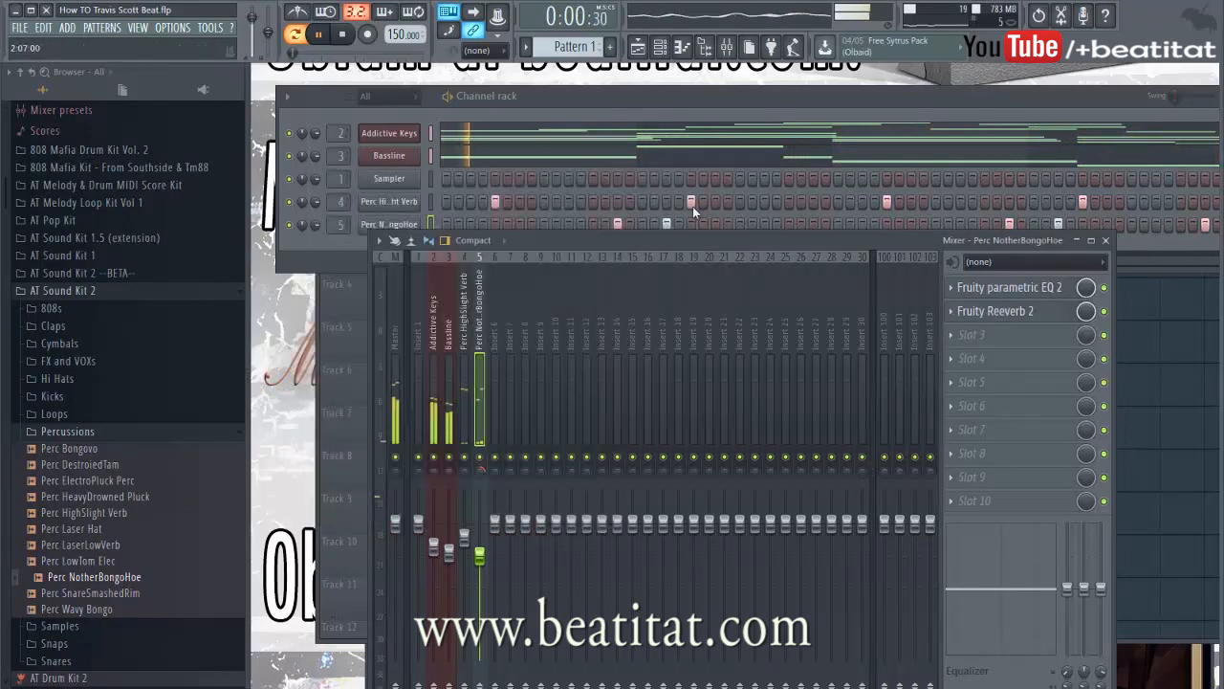
- Add Kck Classic OldSchool from AT Sound Kit 2's Kicks folder as a new channel and route it to mixer track 6
{"action": "left_click", "coordinate": [77, 432]}
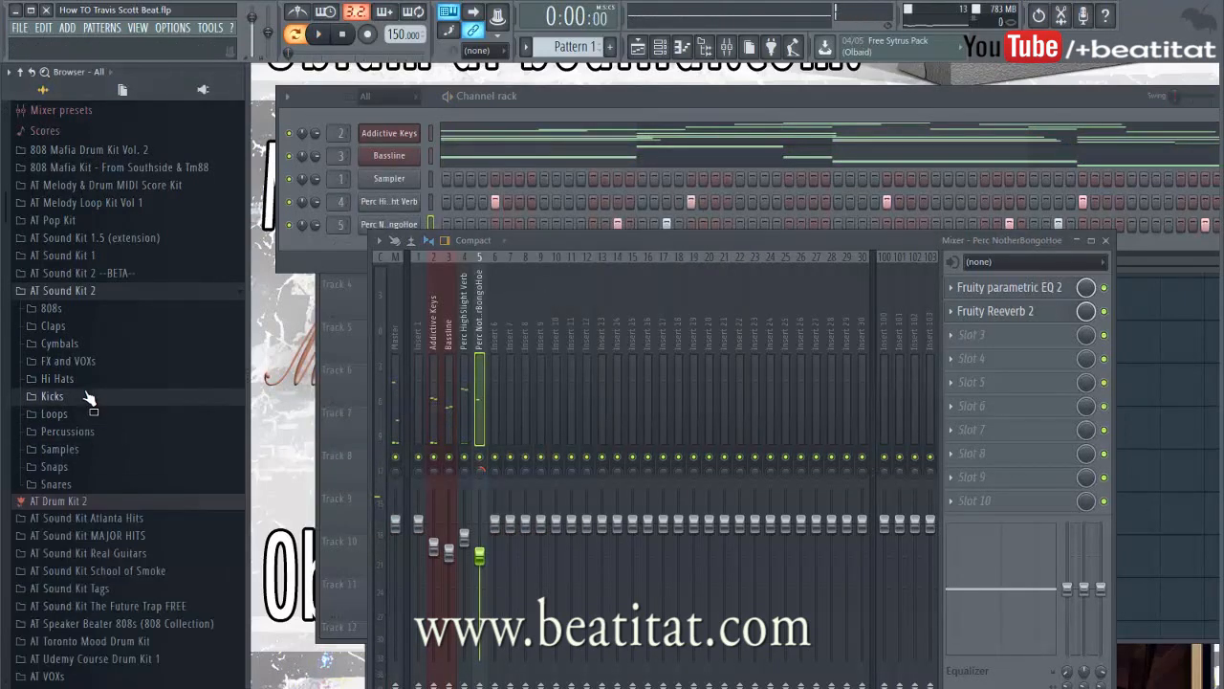
{"action": "left_click", "coordinate": [57, 396]}
{"action": "left_click_drag", "start_coordinate": [505, 209], "coordinate": [335, 236]}
{"action": "left_click", "coordinate": [390, 247]}
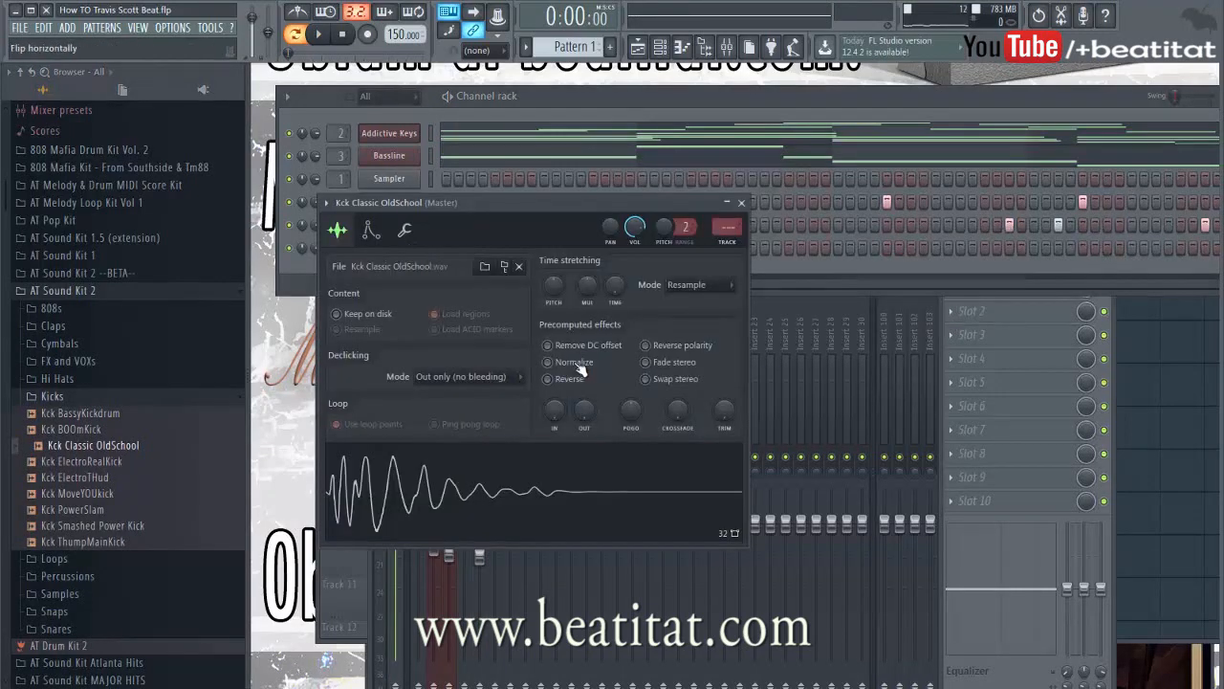
{"action": "left_click", "coordinate": [742, 203]}
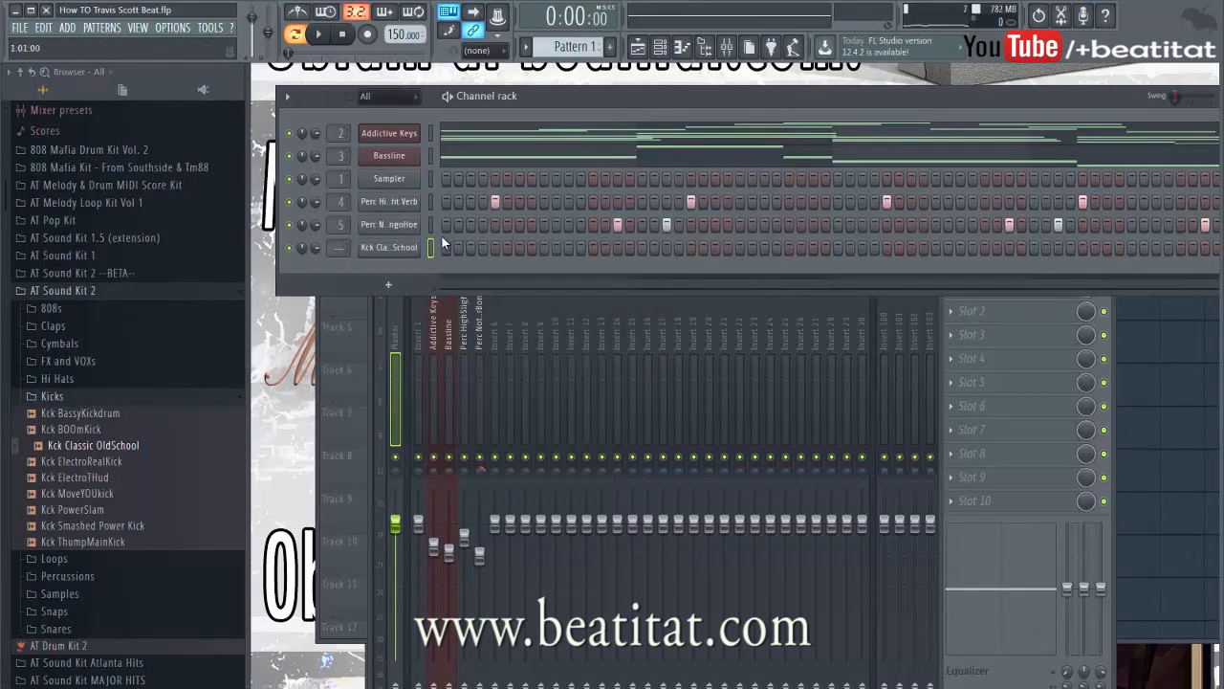
{"action": "left_click", "coordinate": [406, 249]}
{"action": "key", "text": "ctrl+l"}
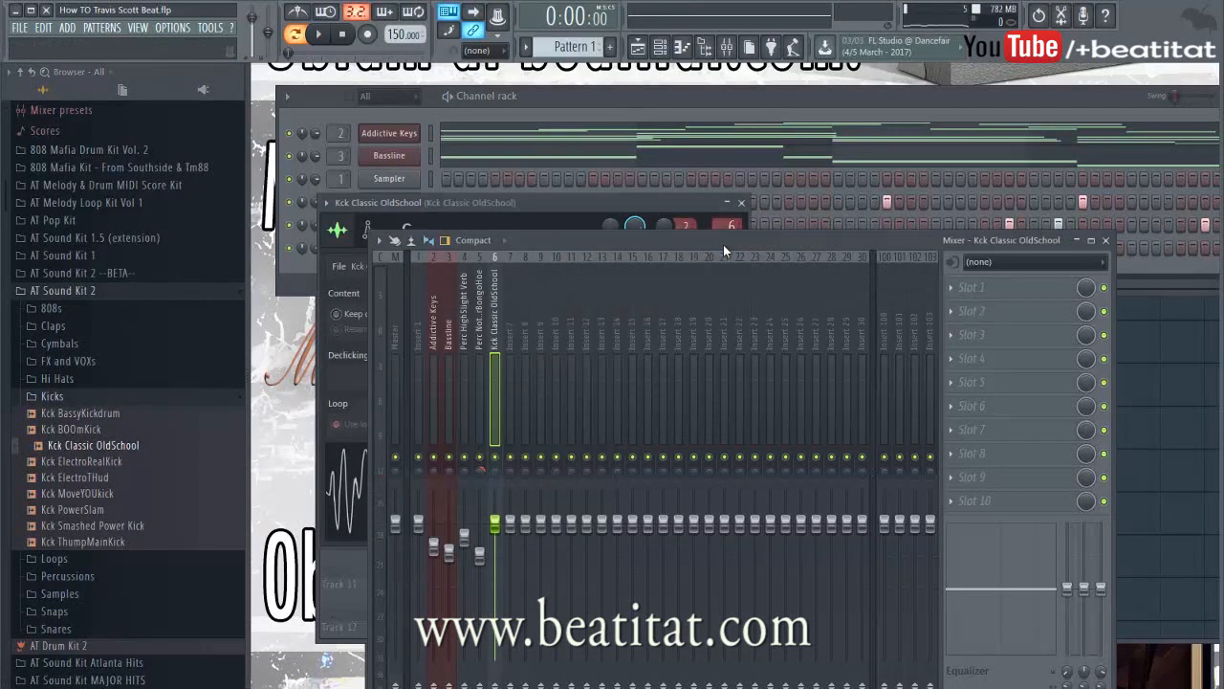
- Place a kick hit on step 1 and try a second one on step 11 during playback
{"action": "left_click", "coordinate": [311, 285]}
{"action": "left_click", "coordinate": [446, 248]}
{"action": "key", "text": "space"}
{"action": "left_click", "coordinate": [568, 248]}
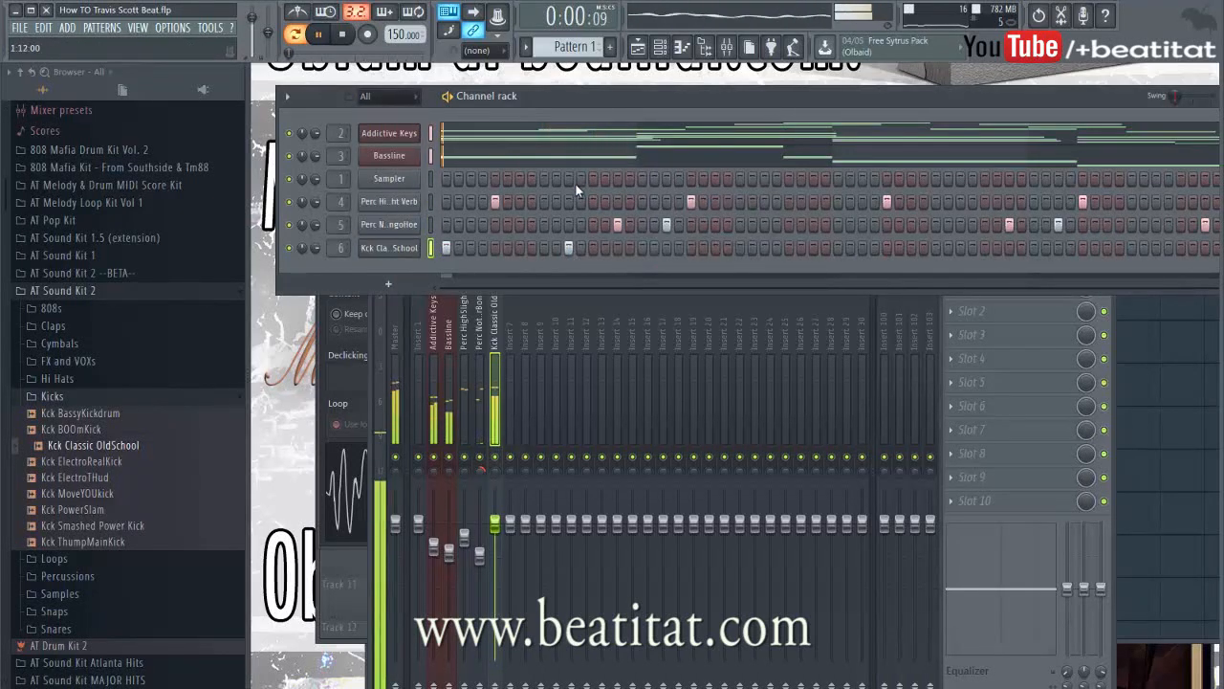
- Audition the samples in AT Sound Kit 2's Snares folder
{"action": "left_click", "coordinate": [116, 397]}
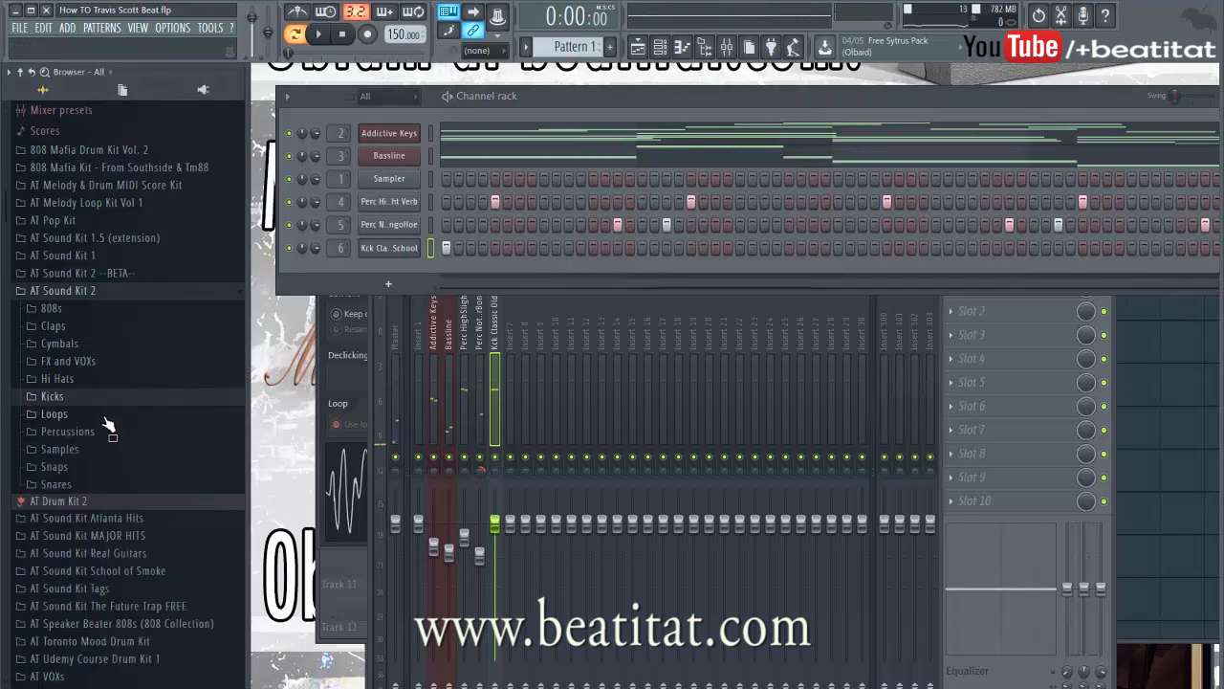
{"action": "left_click", "coordinate": [81, 487]}
{"action": "left_click", "coordinate": [98, 535]}
{"action": "left_click", "coordinate": [109, 517]}
{"action": "left_click", "coordinate": [114, 630]}
{"action": "left_click", "coordinate": [116, 614]}
{"action": "left_click", "coordinate": [128, 596]}
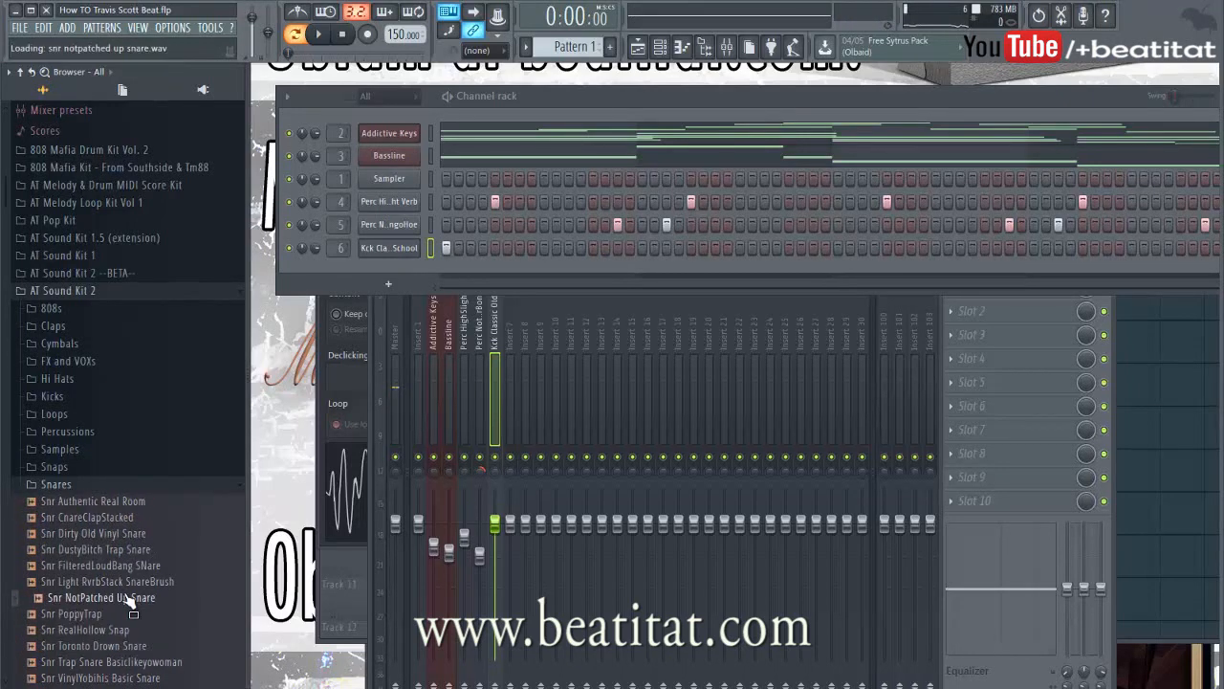
{"action": "left_click", "coordinate": [95, 678]}
{"action": "left_click", "coordinate": [104, 648]}
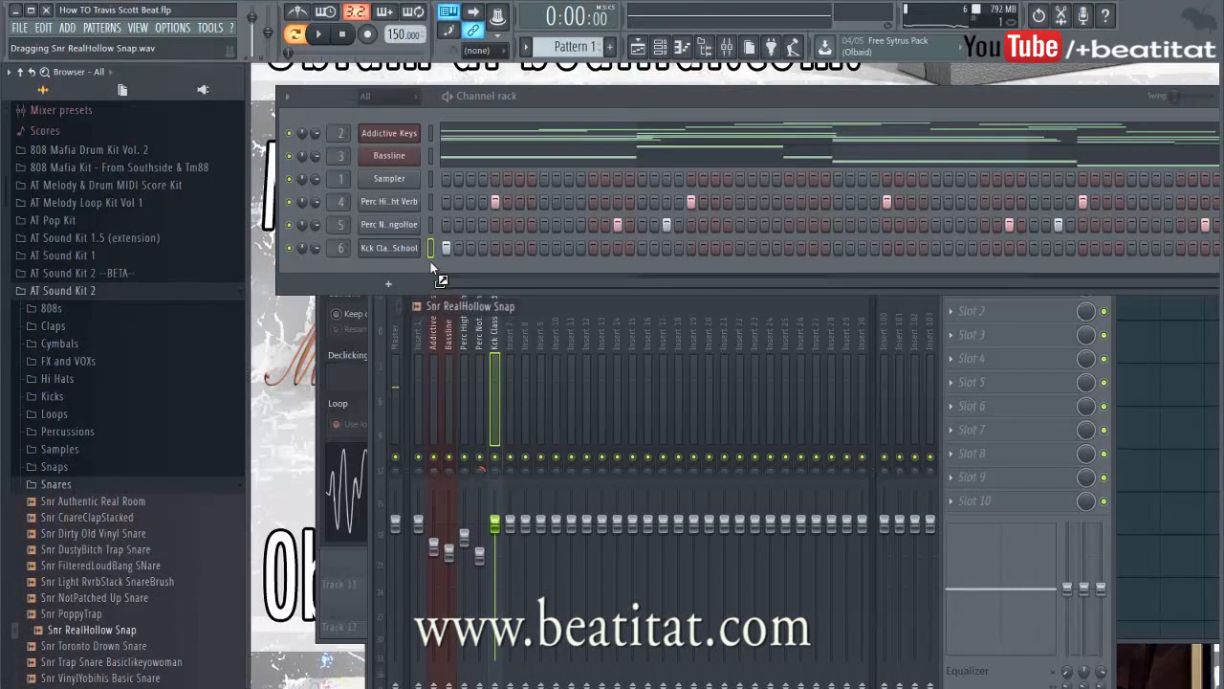
- Add Snr RealHollow Snap as a new channel and place hits on beat 3 of every bar
{"action": "left_click_drag", "start_coordinate": [430, 266], "coordinate": [435, 271]}
{"action": "left_click", "coordinate": [544, 271]}
{"action": "key", "text": "space"}
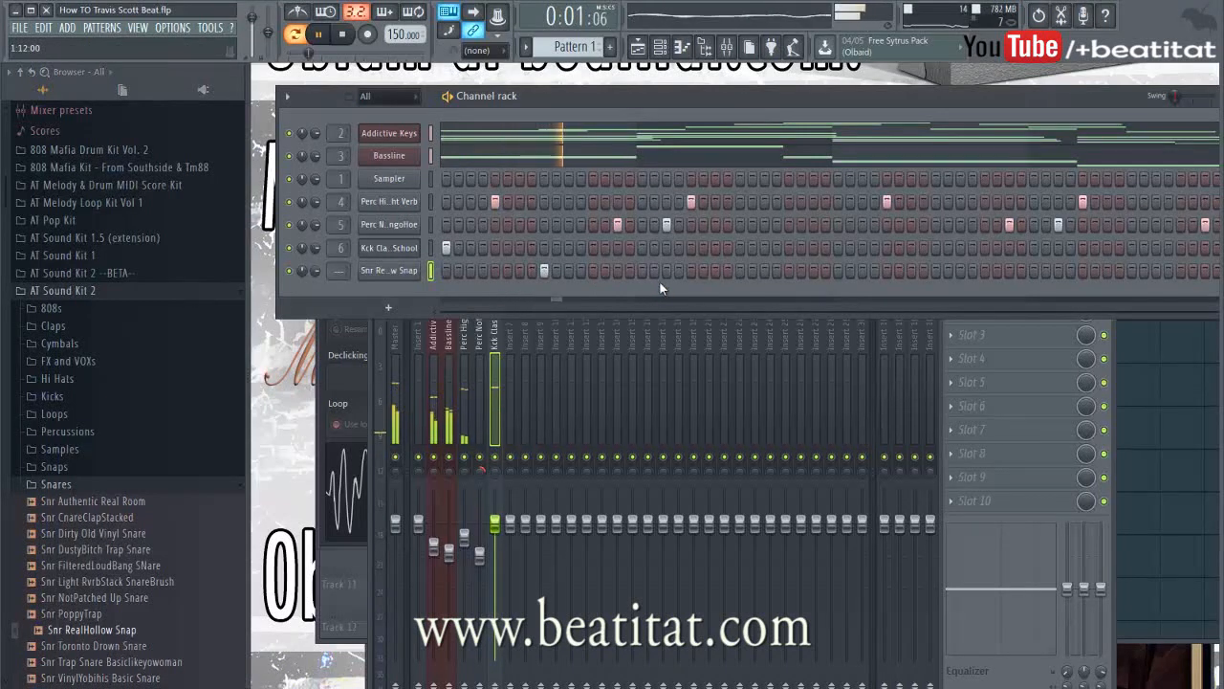
{"action": "left_click", "coordinate": [741, 271]}
{"action": "left_click", "coordinate": [937, 272]}
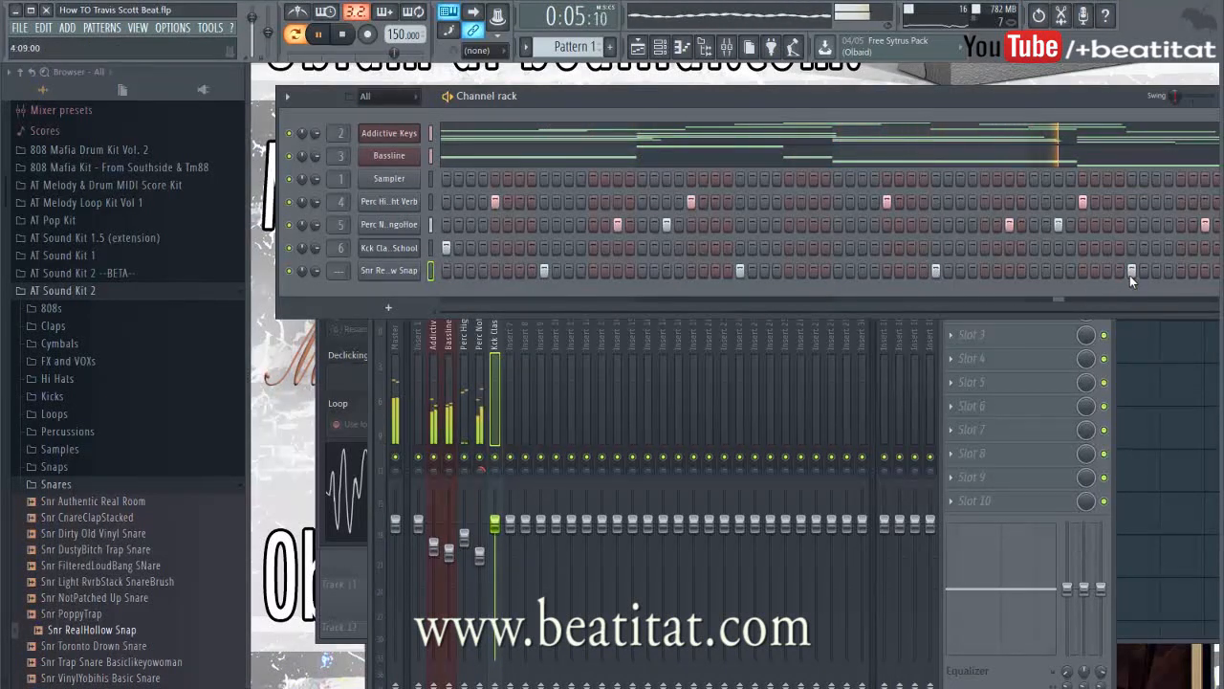
- Route Snr RealHollow Snap to mixer track 7 and load Fruity Parametric EQ 2 in its first effect slot
{"action": "left_click", "coordinate": [389, 271]}
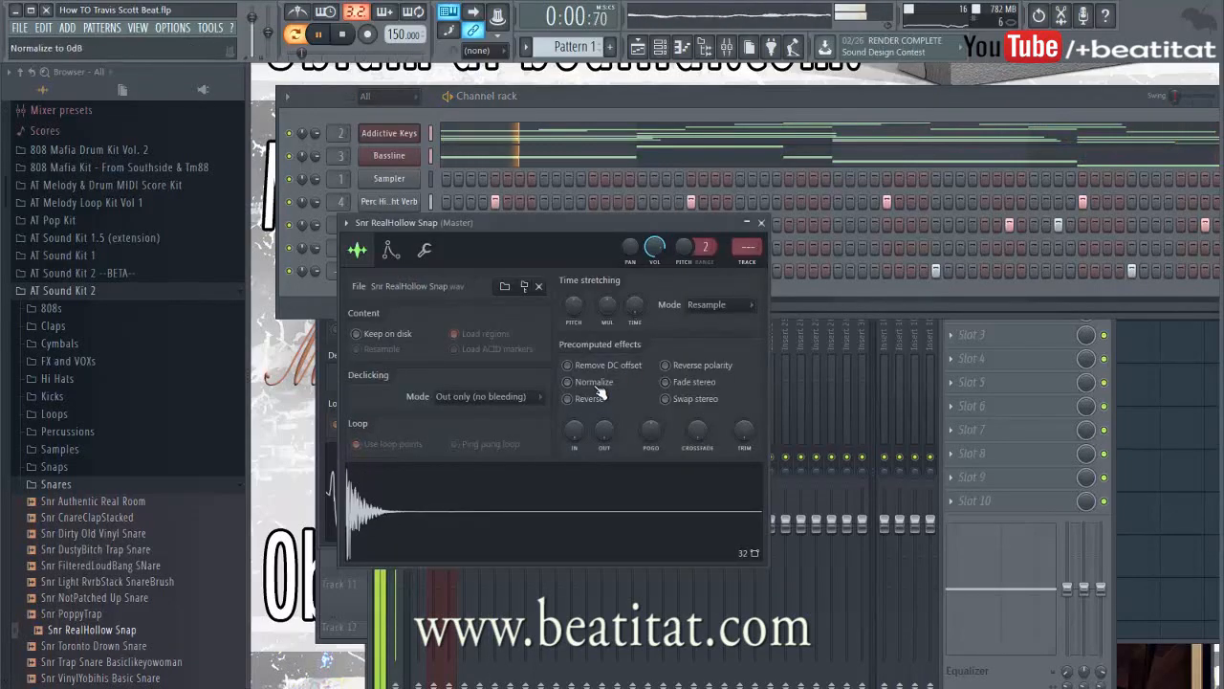
{"action": "left_click", "coordinate": [751, 263]}
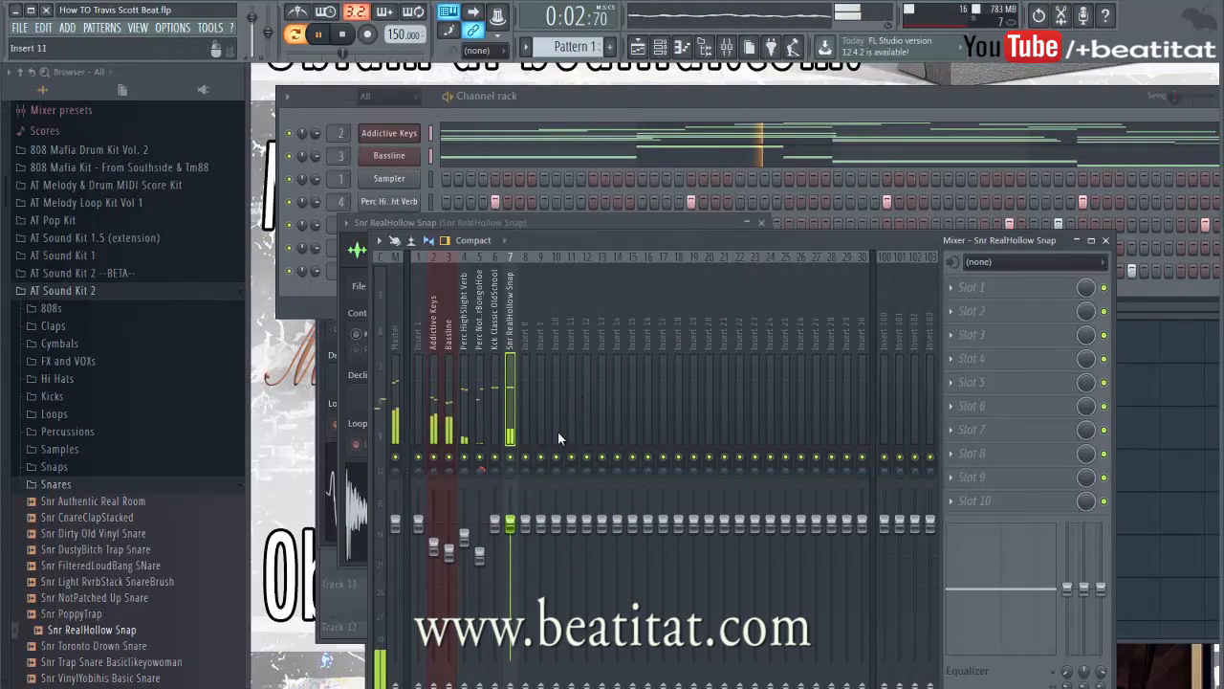
{"action": "left_click", "coordinate": [1022, 289]}
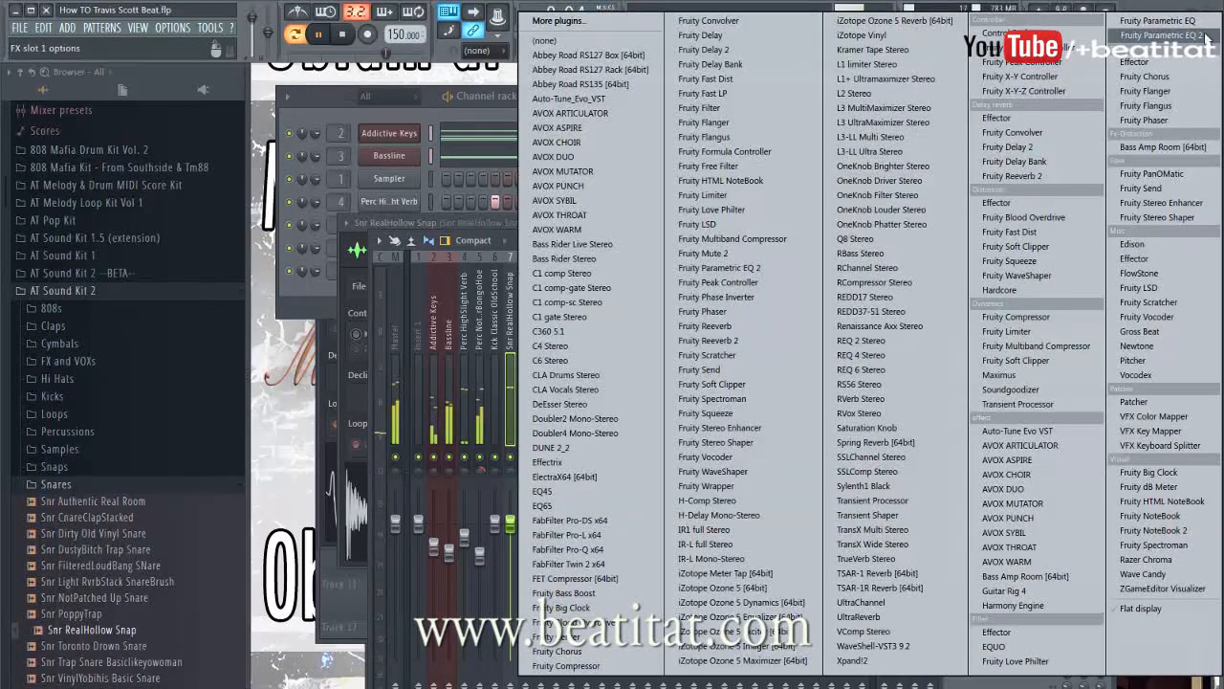
{"action": "left_click", "coordinate": [1162, 32]}
- Boost the snare's band 5 by 3 dB at 850 Hz, raise band 6, lower bands 4 and 7, and high-pass band 1 at 67 Hz
{"action": "left_click_drag", "start_coordinate": [499, 268], "coordinate": [446, 255]}
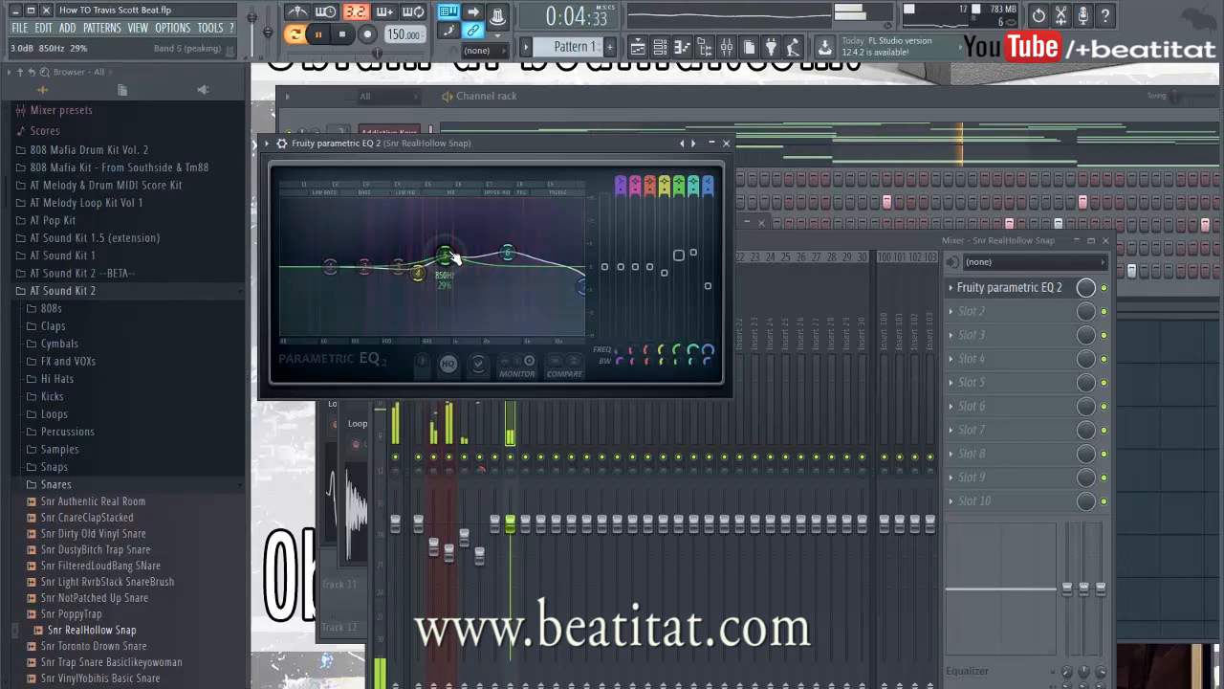
{"action": "left_click_drag", "start_coordinate": [365, 267], "coordinate": [355, 267]}
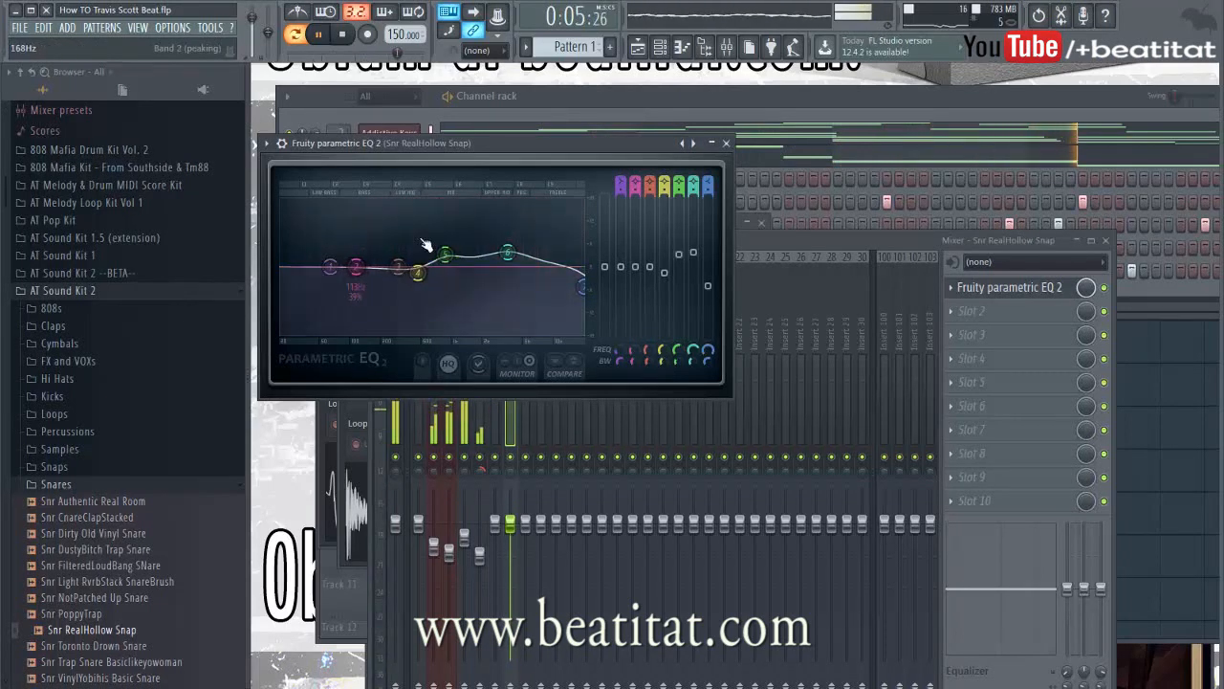
{"action": "left_click", "coordinate": [619, 184]}
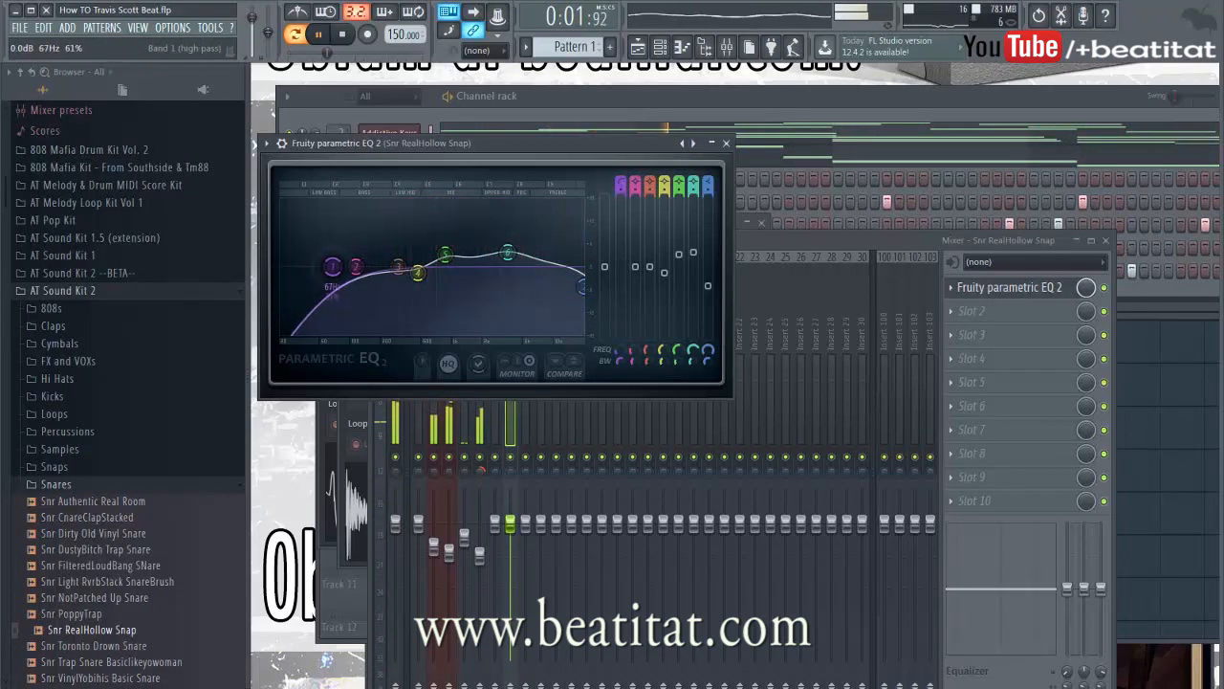
{"action": "left_click", "coordinate": [726, 144]}
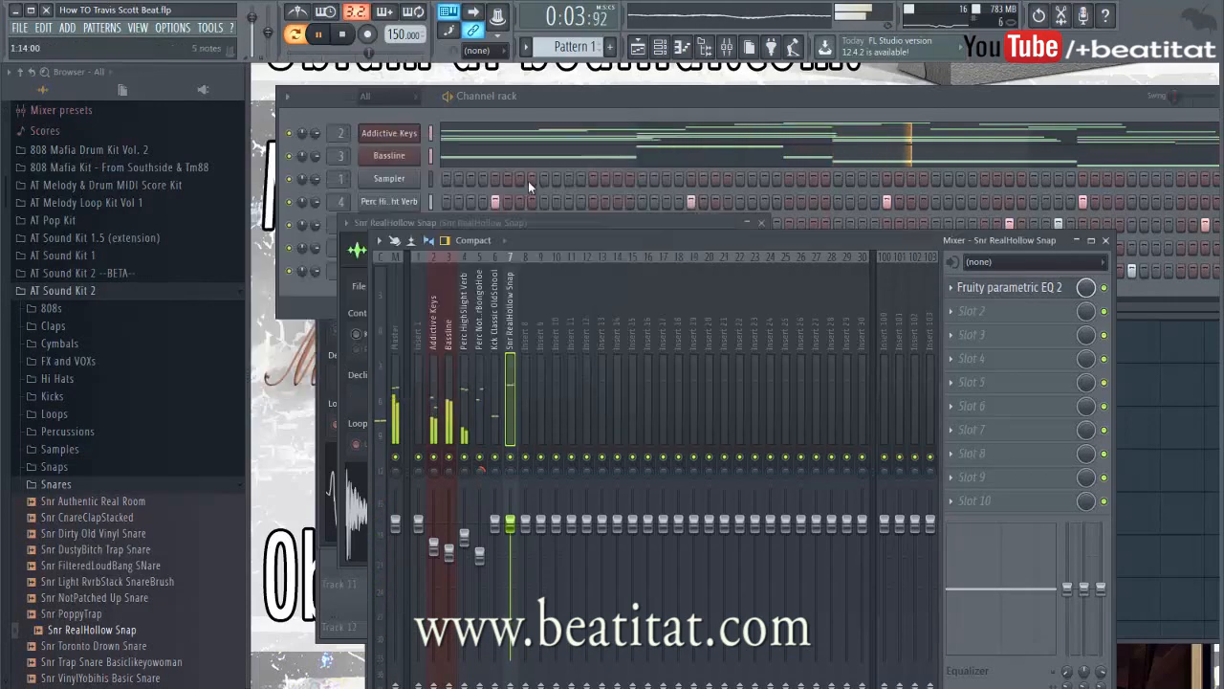
- Set the snare's channel volume to about 93% and load Fruity Reeverb 2 in its mixer track's second effect slot
{"action": "left_click", "coordinate": [302, 288]}
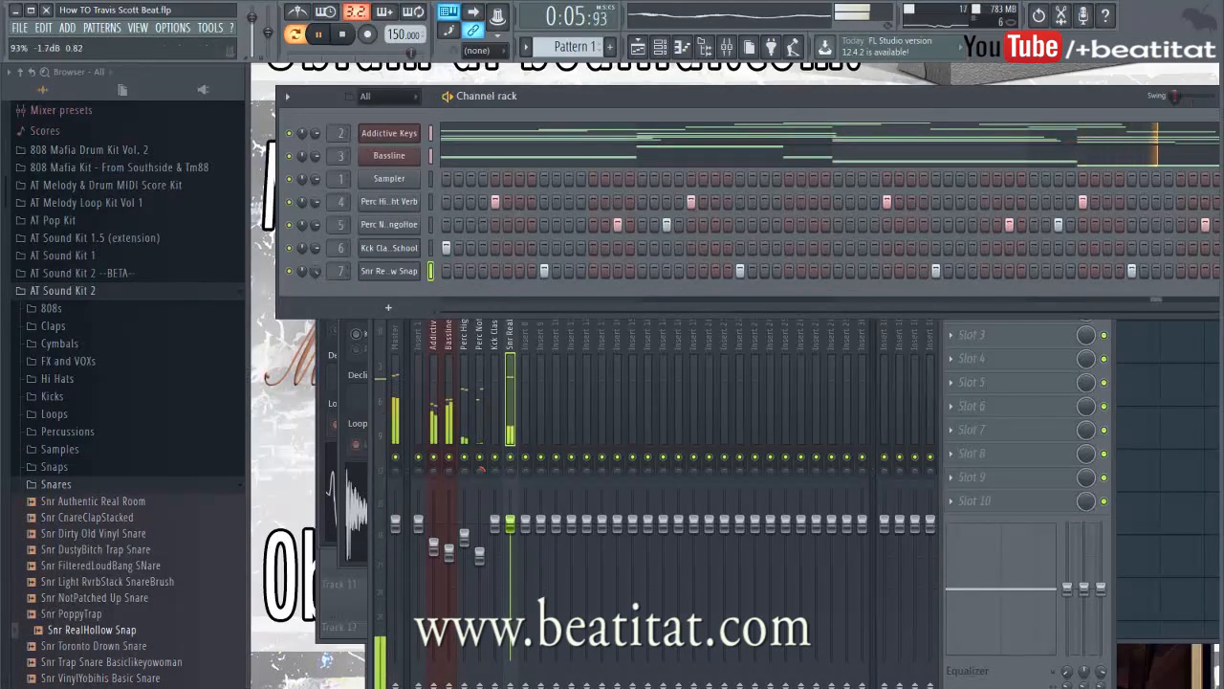
{"action": "left_click", "coordinate": [623, 453]}
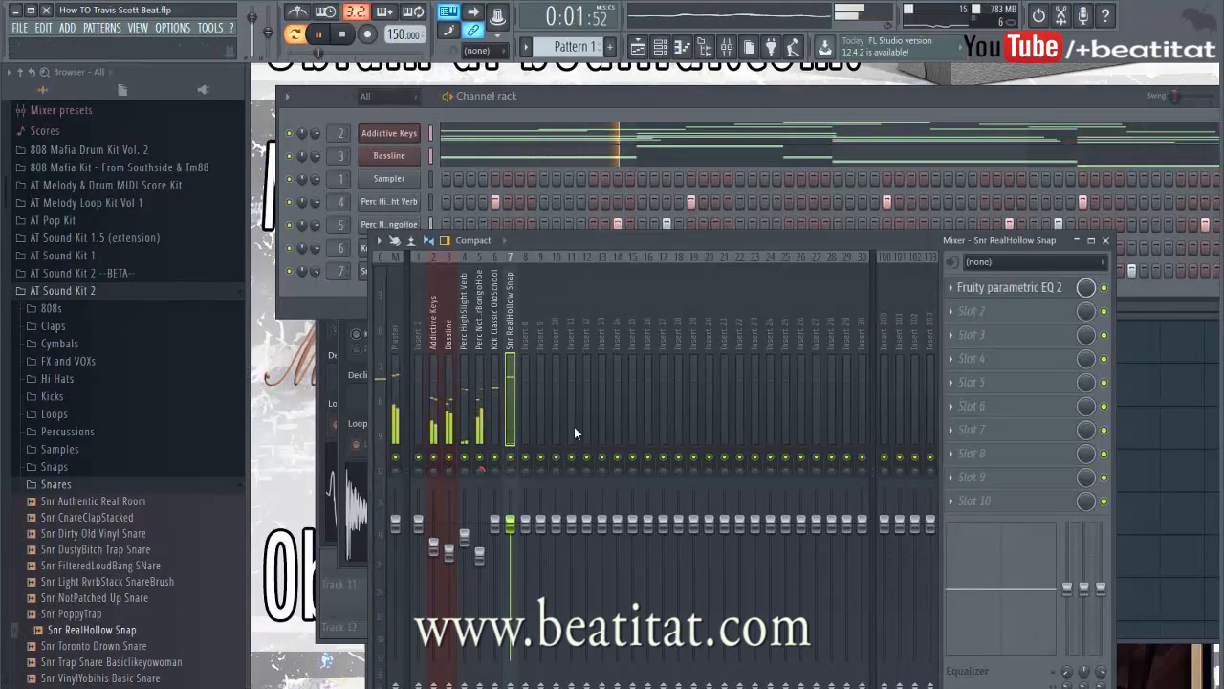
{"action": "left_click", "coordinate": [1028, 311]}
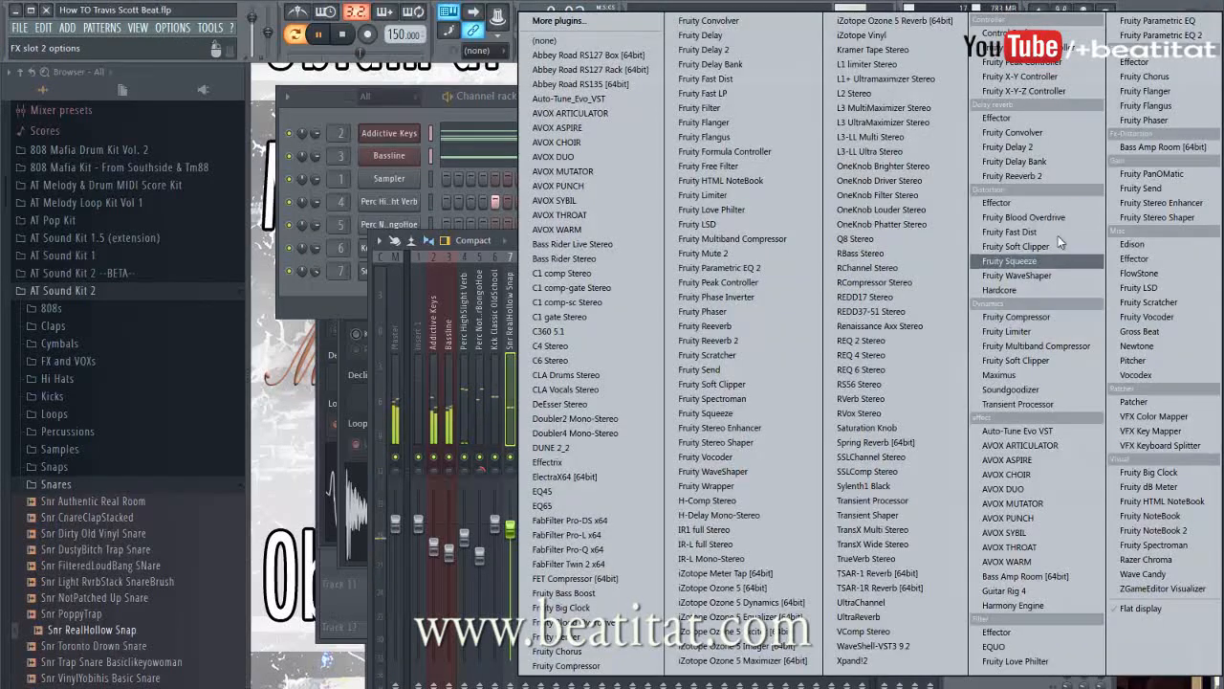
{"action": "left_click", "coordinate": [1069, 181]}
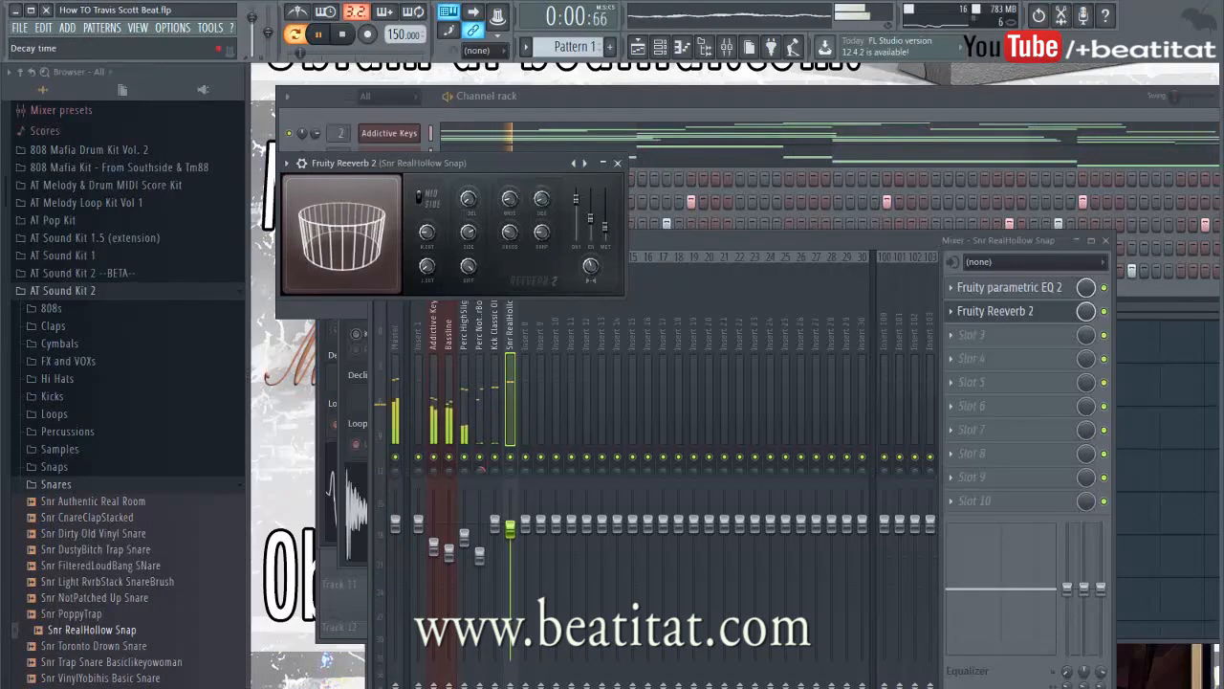
{"action": "left_click", "coordinate": [617, 162]}
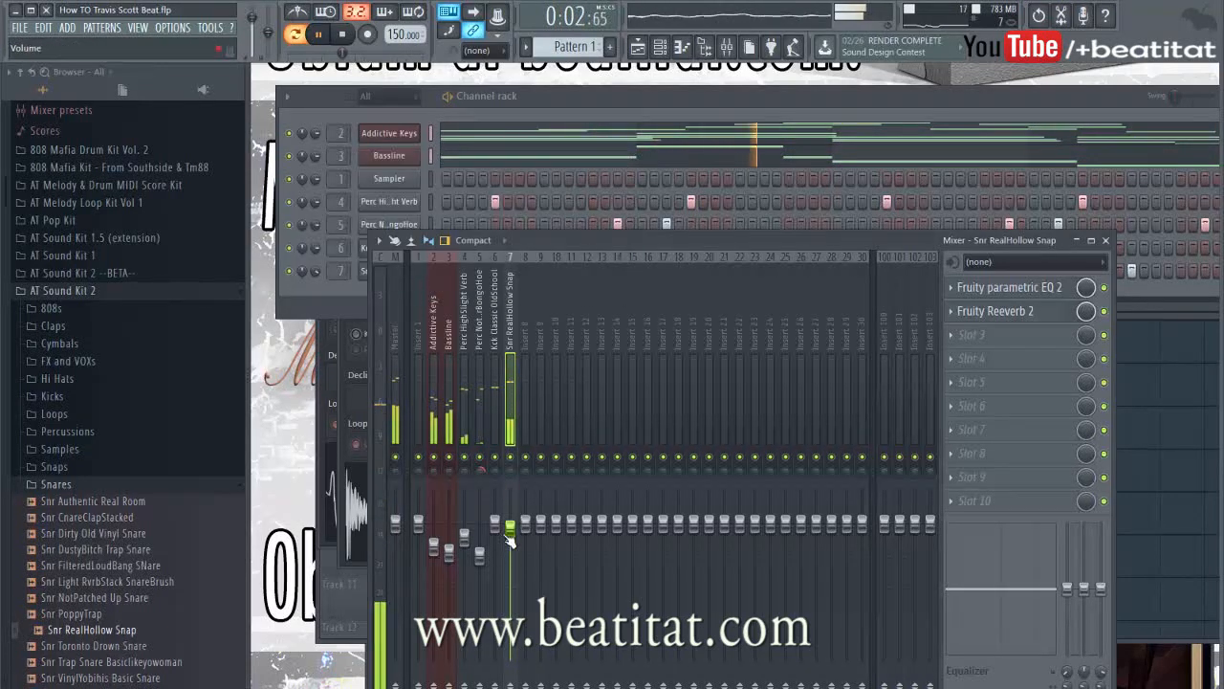
- Move the snare track's Fruity Reeverb 2 to slot 3 and load Saturation Knob in slot 2 with saturation at about 1.3
{"action": "left_click", "coordinate": [950, 312]}
{"action": "left_click", "coordinate": [991, 560]}
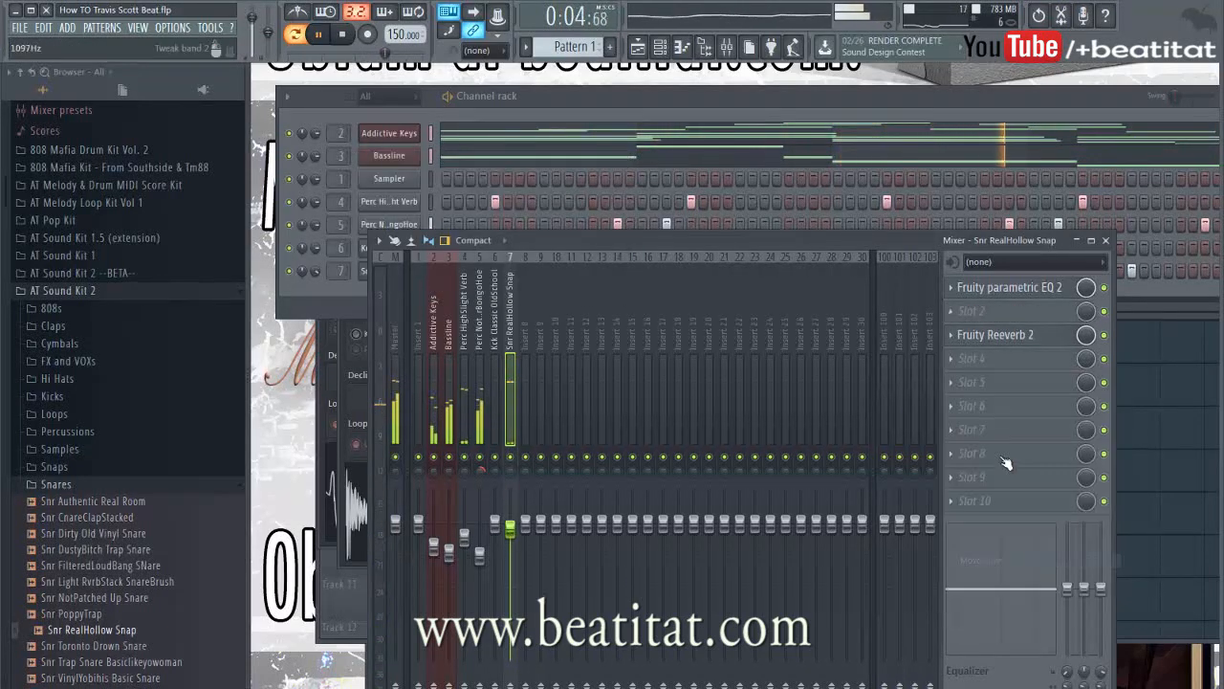
{"action": "left_click", "coordinate": [1000, 314]}
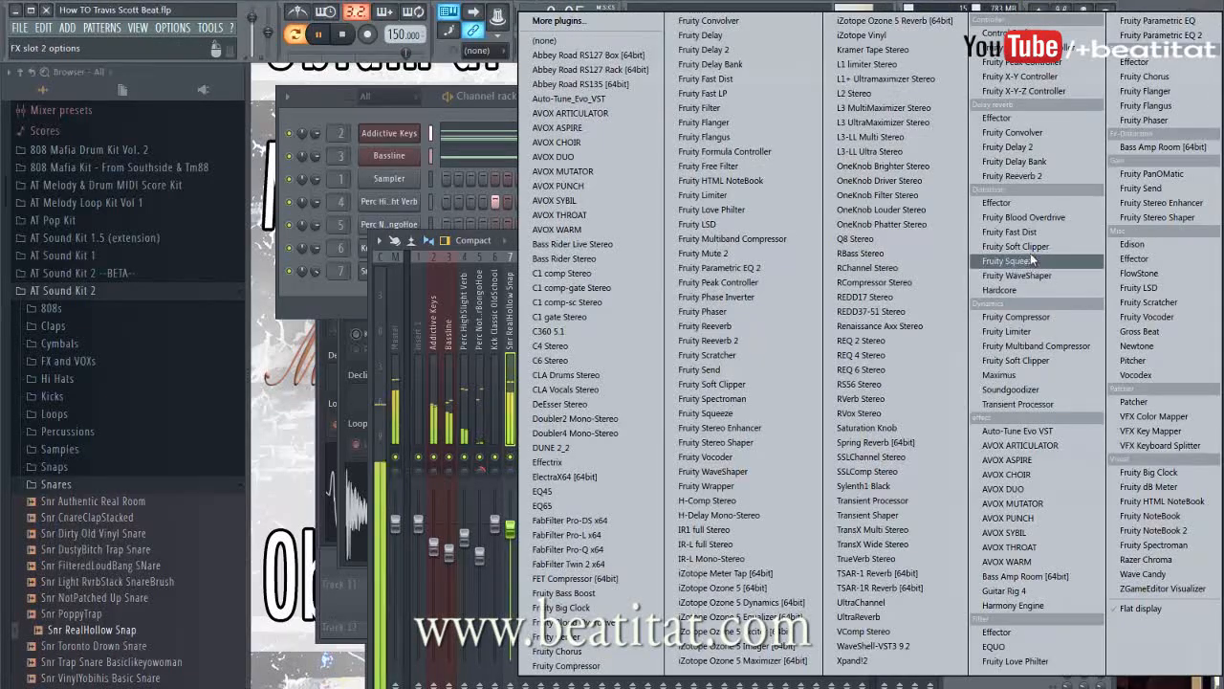
{"action": "left_click", "coordinate": [894, 432]}
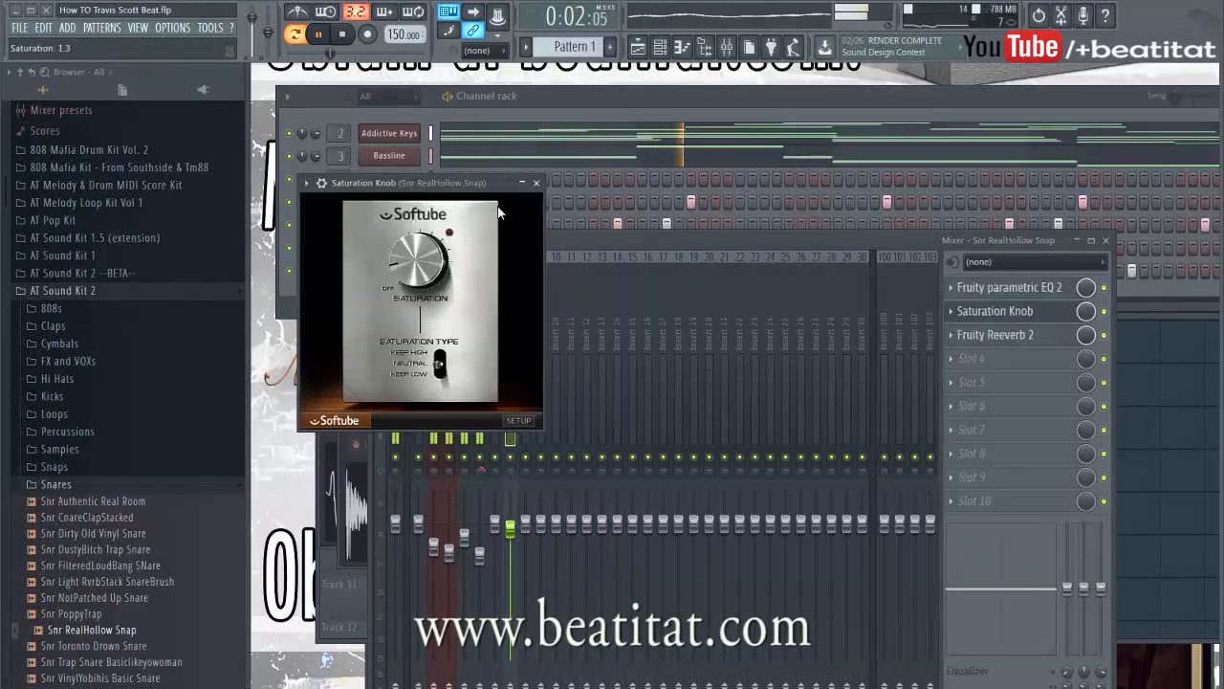
{"action": "left_click", "coordinate": [536, 183]}
- Add two Kck Classic OldSchool hits in bar 4, on steps 7 and 13 of that bar
{"action": "left_click", "coordinate": [655, 110]}
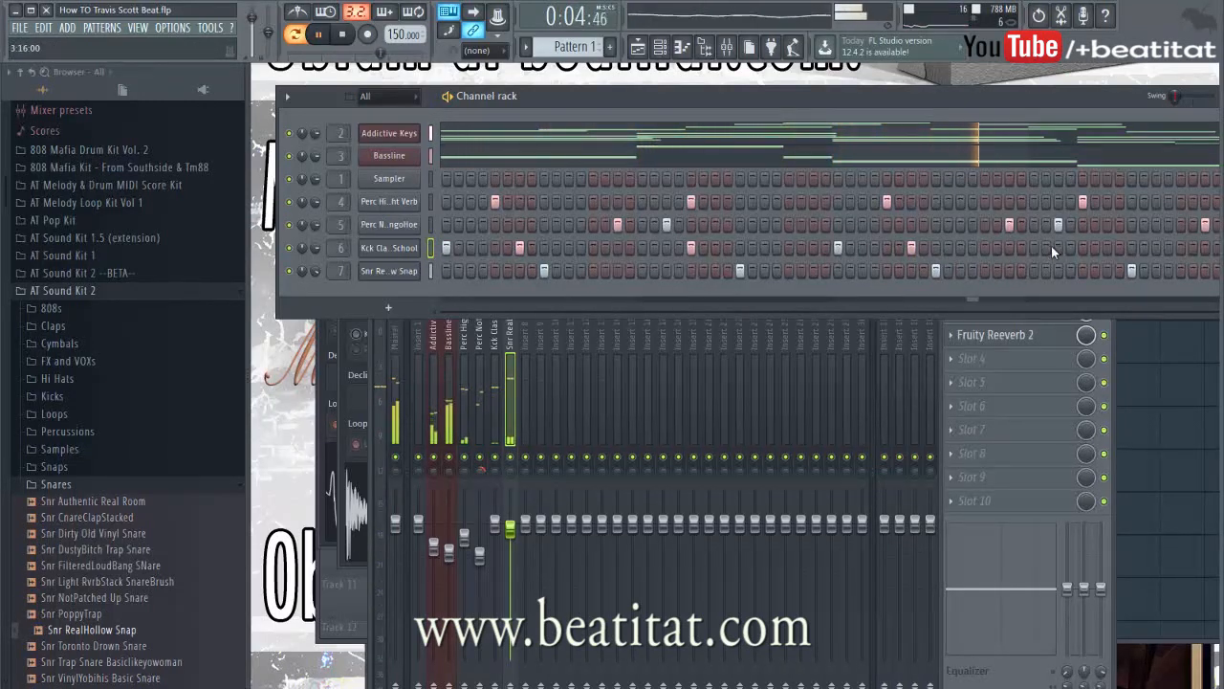
{"action": "left_click", "coordinate": [1108, 248]}
{"action": "left_click", "coordinate": [1194, 248]}
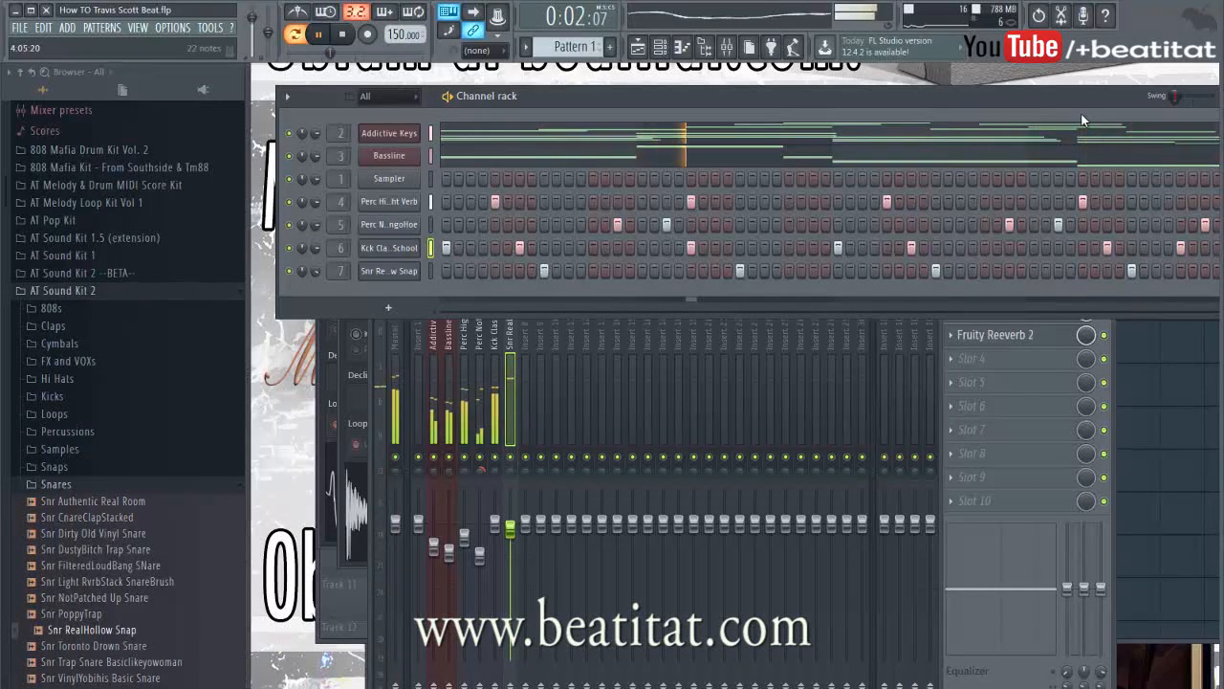
- Add Hat MixedIn Hi Hat from the Hi Hats folder as a new channel and fill every 2 steps
{"action": "left_click", "coordinate": [40, 485]}
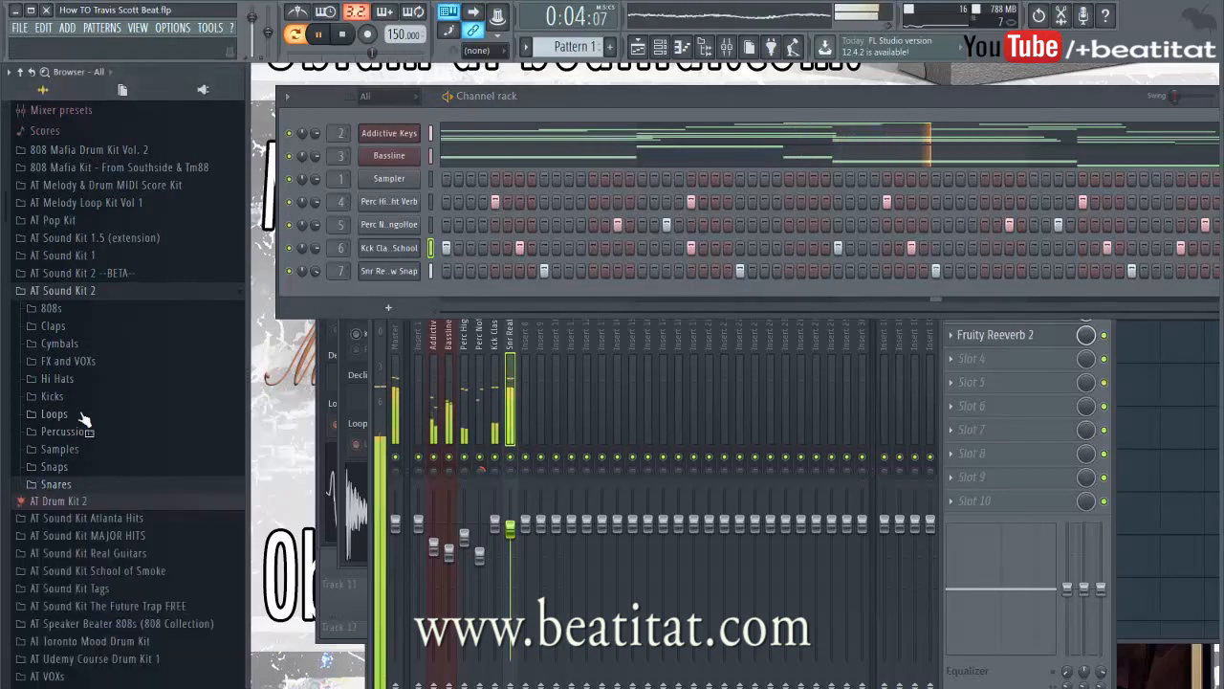
{"action": "left_click", "coordinate": [84, 379]}
{"action": "left_click", "coordinate": [86, 428]}
{"action": "left_click", "coordinate": [88, 444]}
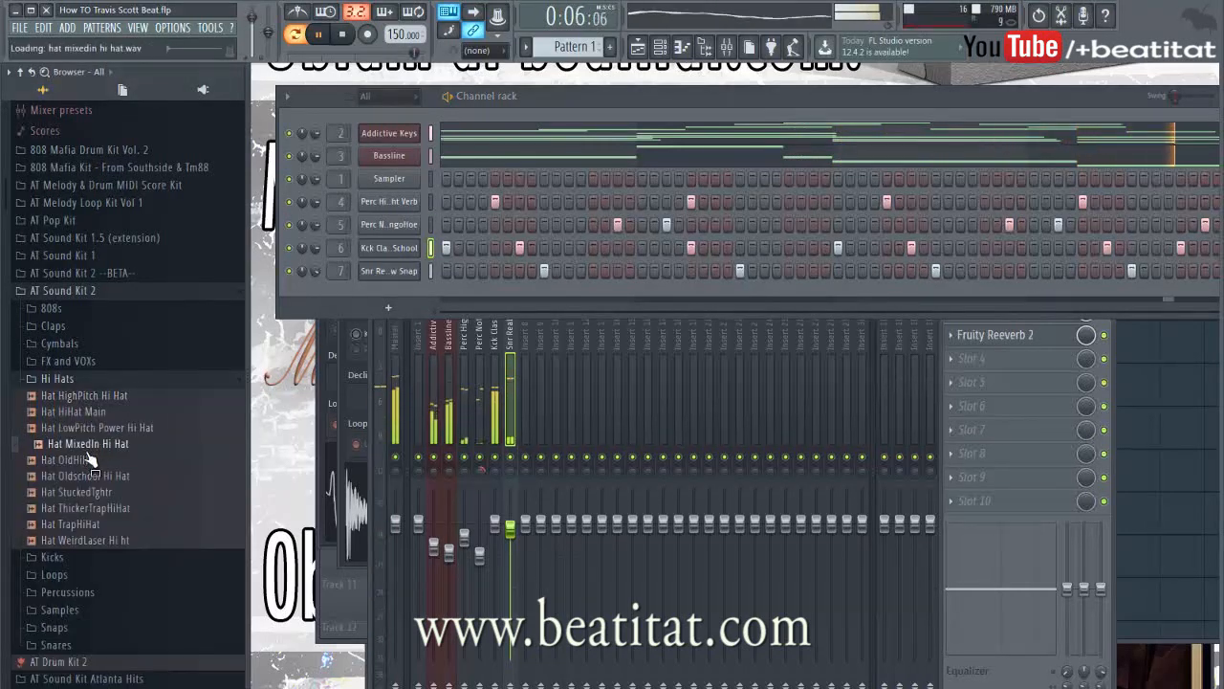
{"action": "left_click_drag", "start_coordinate": [397, 281], "coordinate": [398, 285]}
{"action": "right_click", "coordinate": [406, 295]}
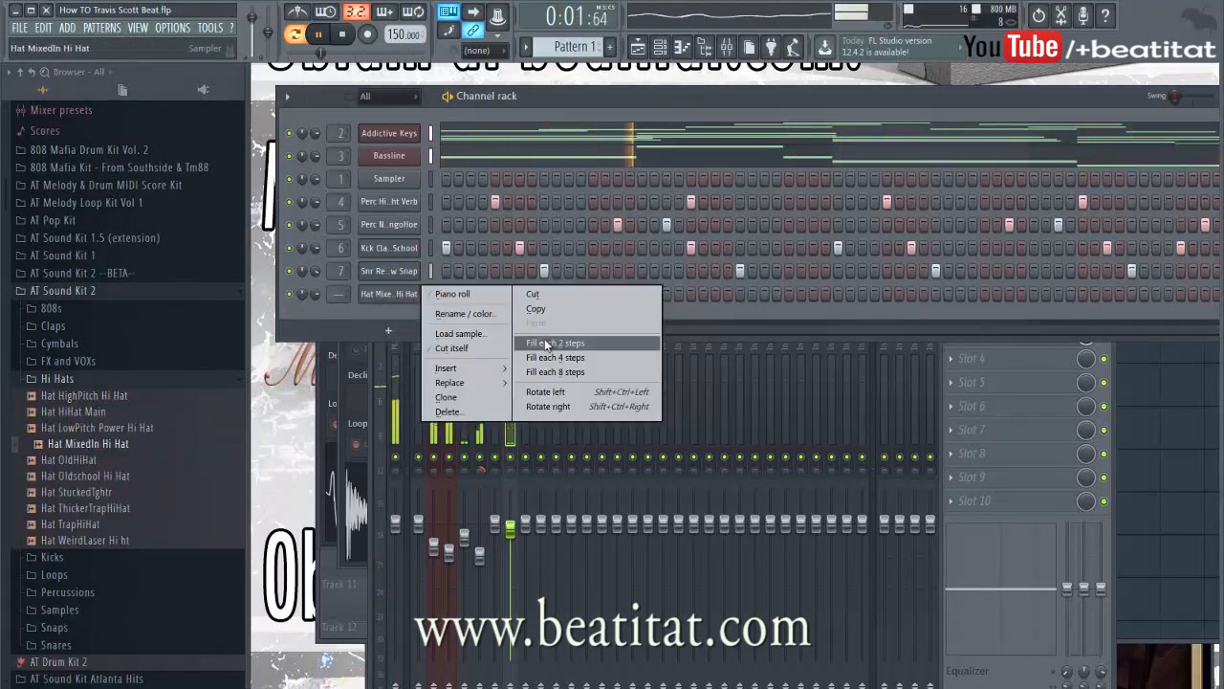
{"action": "left_click", "coordinate": [546, 344]}
- Route the Hat MixedIn Hi Hat channel to mixer track 8
{"action": "left_click", "coordinate": [379, 297]}
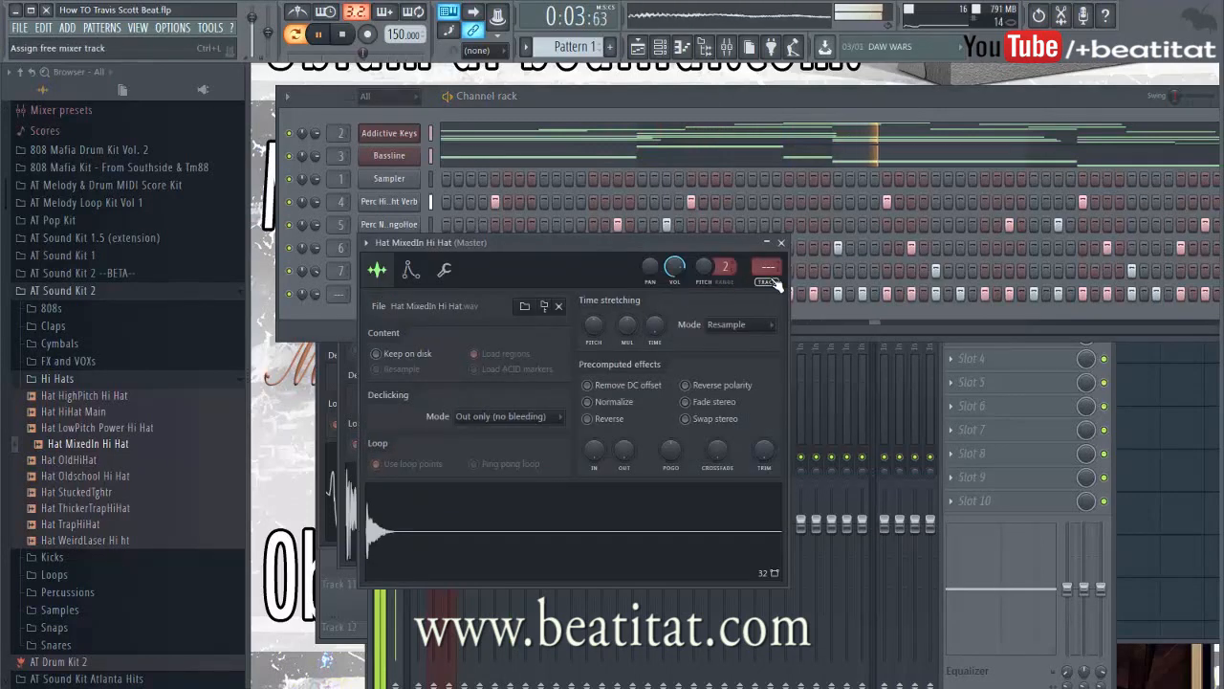
{"action": "left_click", "coordinate": [774, 283]}
{"action": "left_click", "coordinate": [351, 309]}
- Open Hat MixedIn Hi Hat in the piano roll and lower the velocity of every second note in bars 1 and 2
{"action": "right_click", "coordinate": [407, 298]}
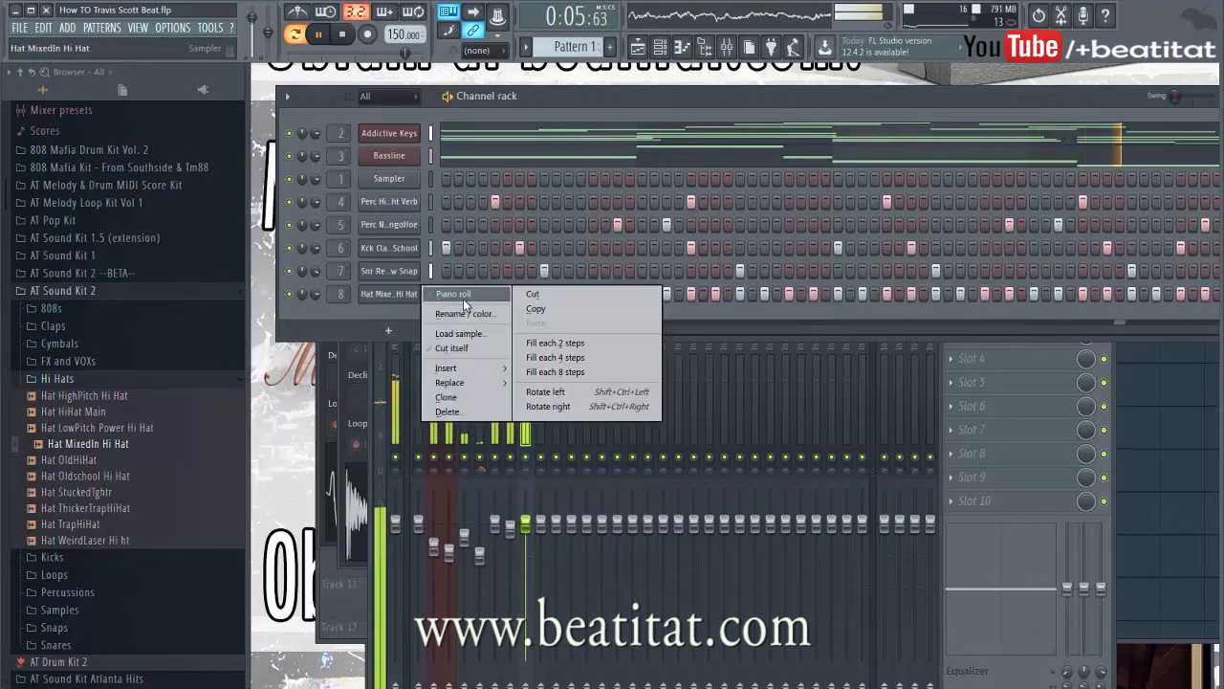
{"action": "left_click", "coordinate": [463, 296]}
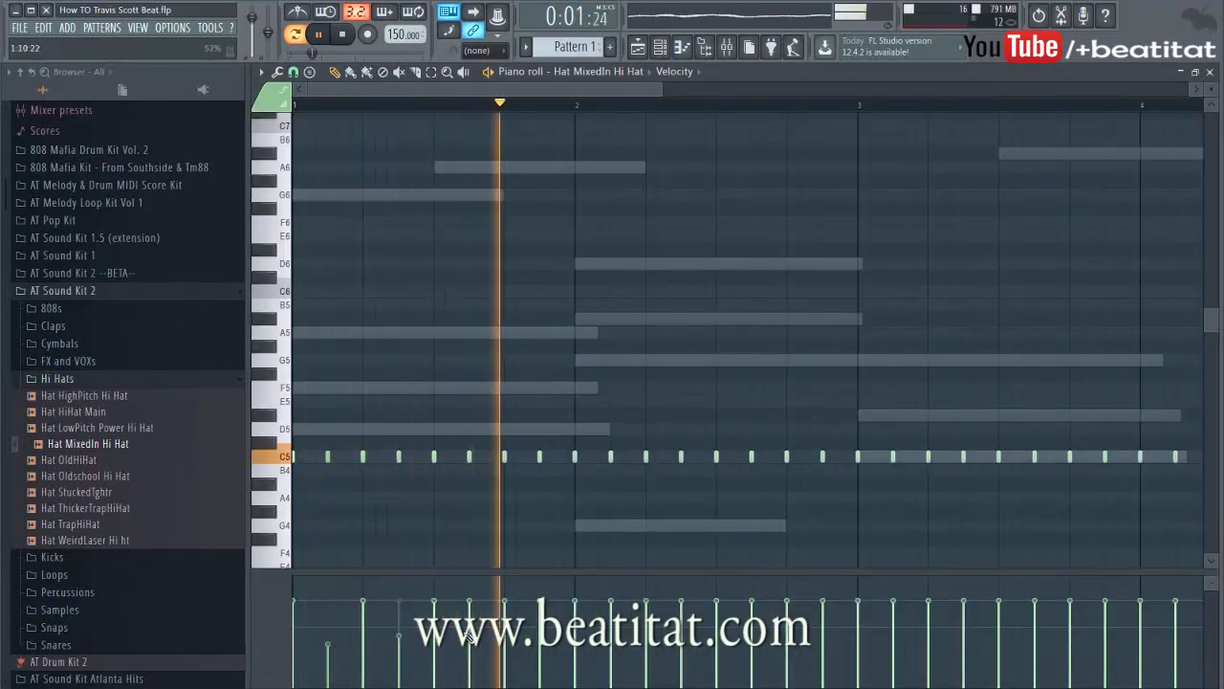
{"action": "scroll", "coordinate": [449, 638], "scroll_direction": "down", "scroll_amount": 3}
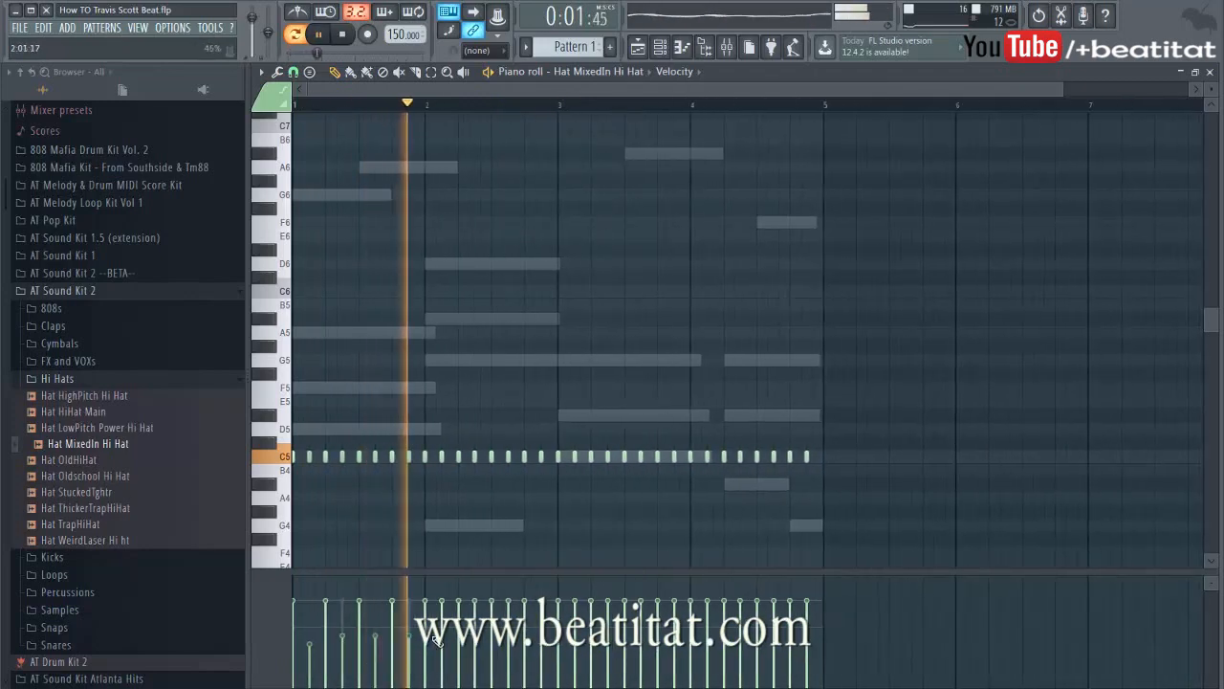
- Replace the Hat MixedIn Hi Hat notes in bars 3 and 4 with a duplicate of the lengthened notes from bars 1 and 2
{"action": "key", "text": "space"}
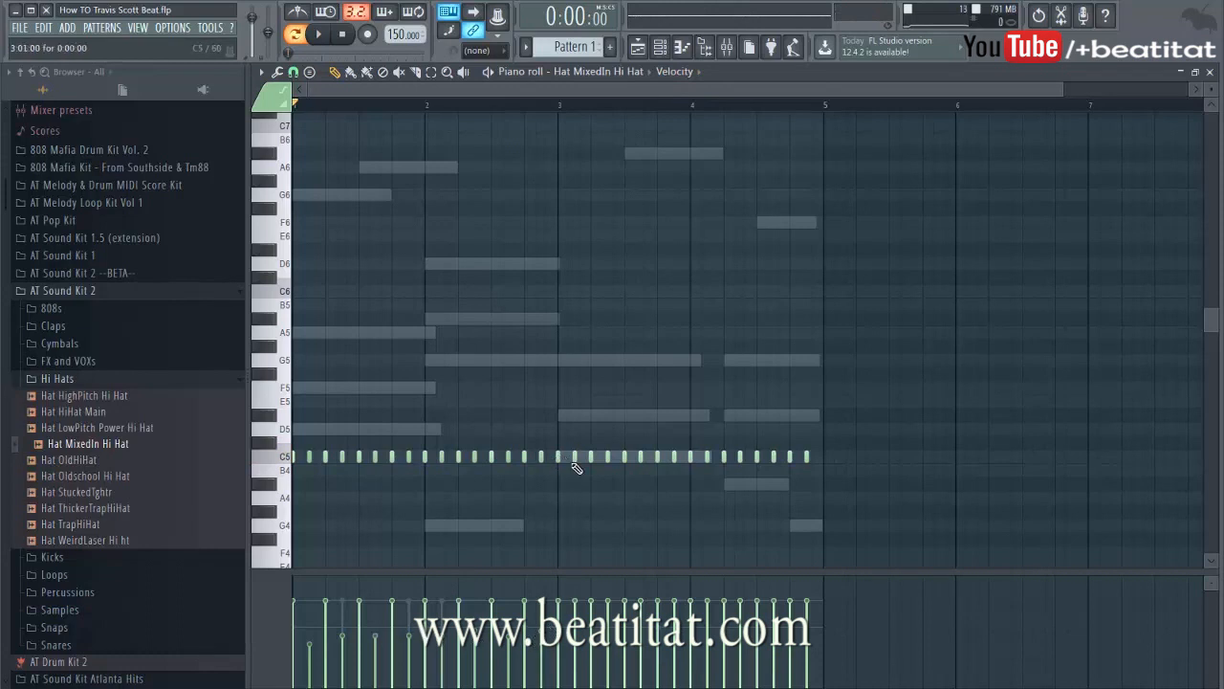
{"action": "left_click_drag", "start_coordinate": [781, 458], "coordinate": [559, 456]}
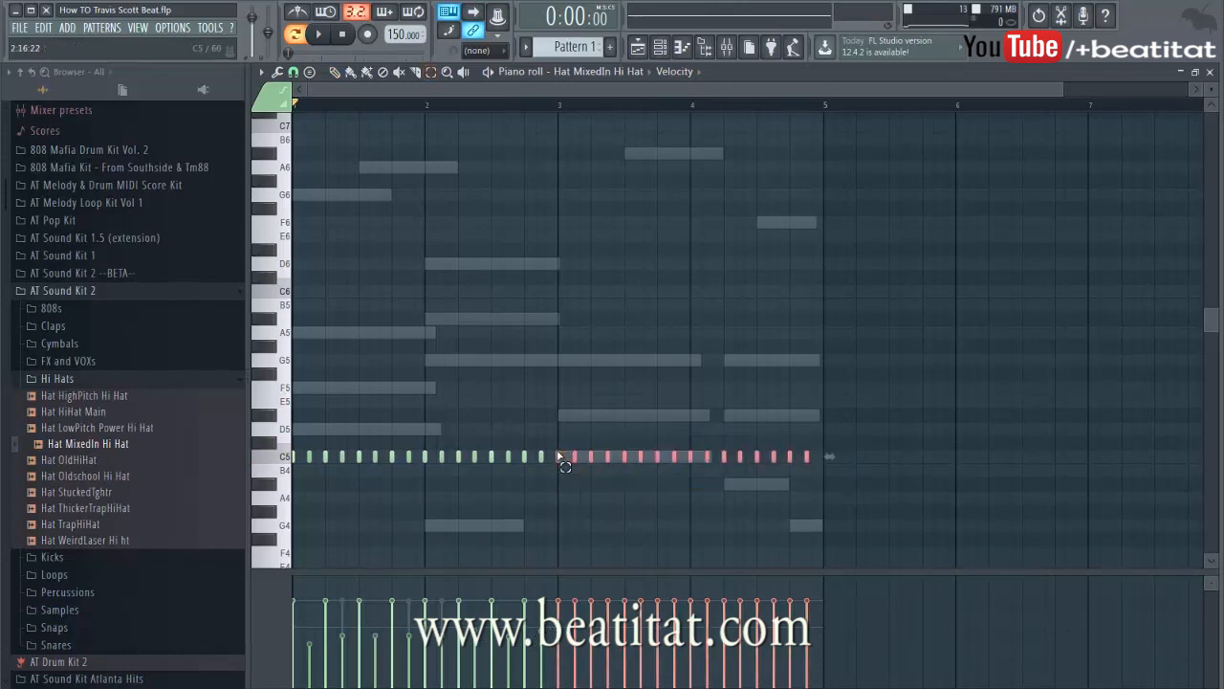
{"action": "left_click_drag", "start_coordinate": [421, 441], "coordinate": [321, 435]}
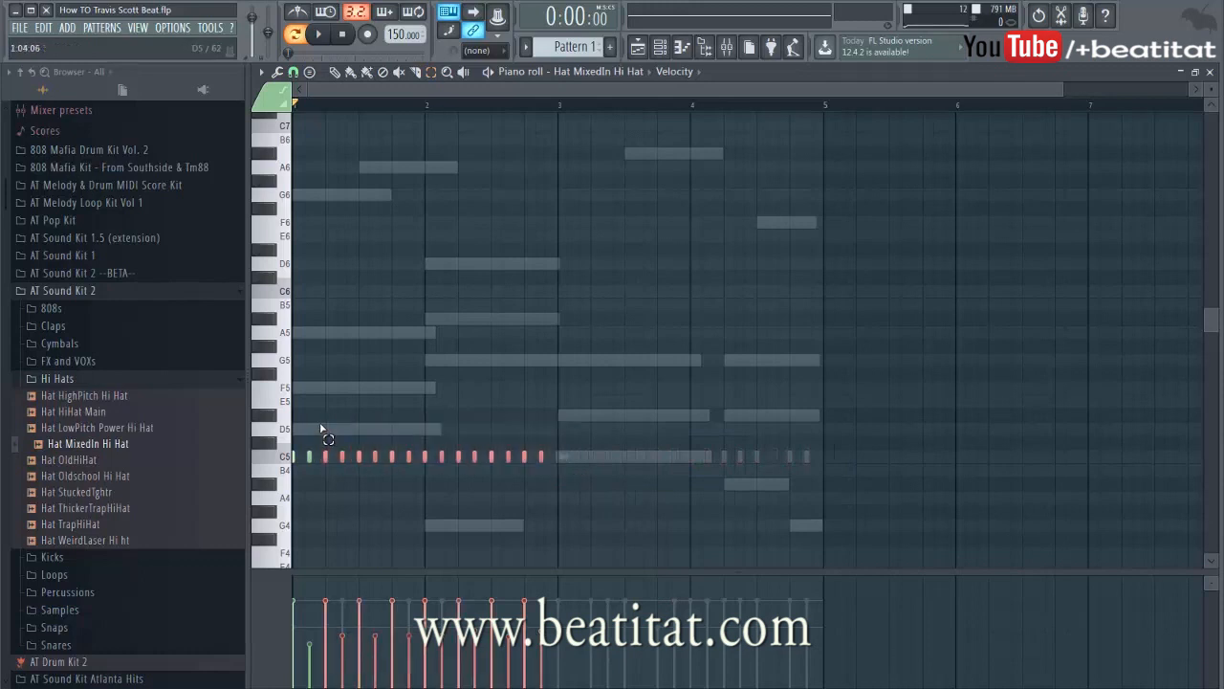
{"action": "key", "text": "ctrl+a"}
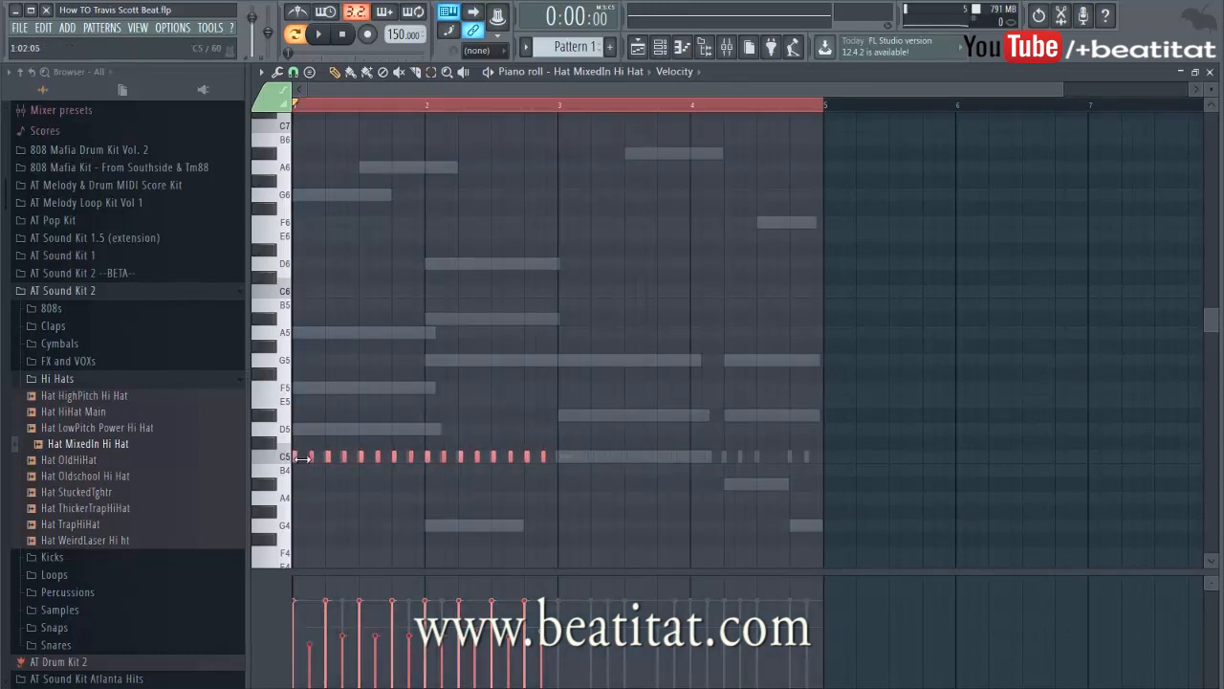
{"action": "key", "text": "ctrl+b"}
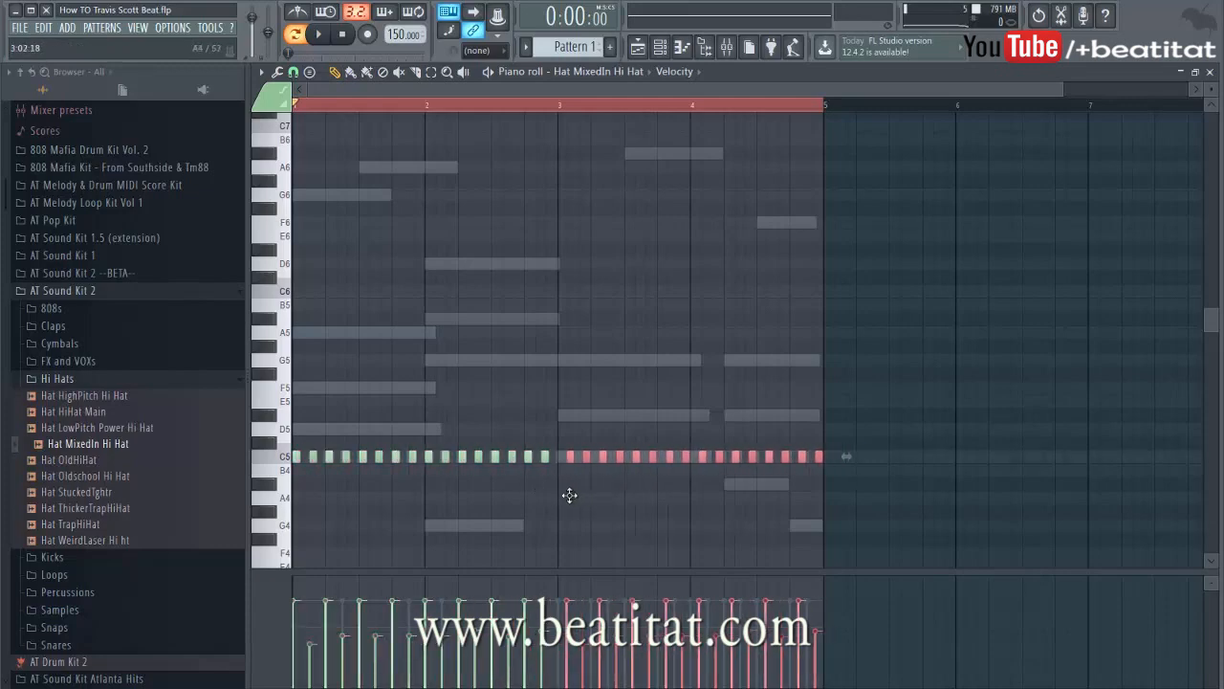
{"action": "scroll", "coordinate": [489, 514], "scroll_direction": "up", "scroll_amount": 4}
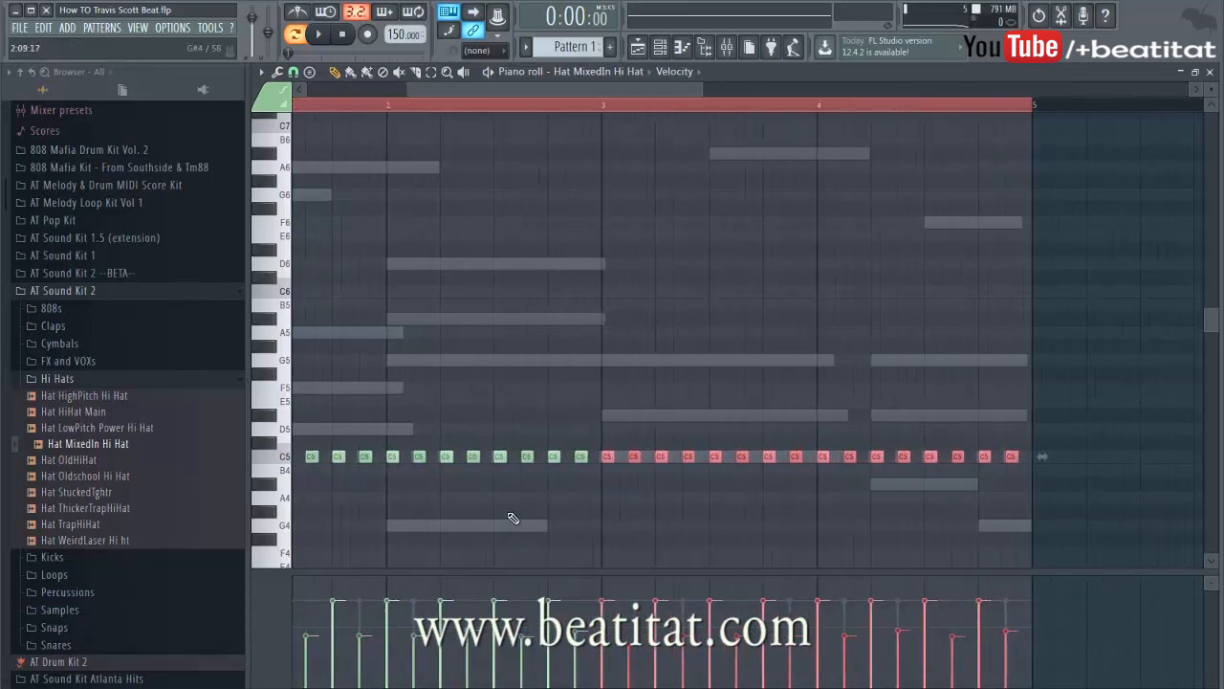
{"action": "key", "text": "Escape"}
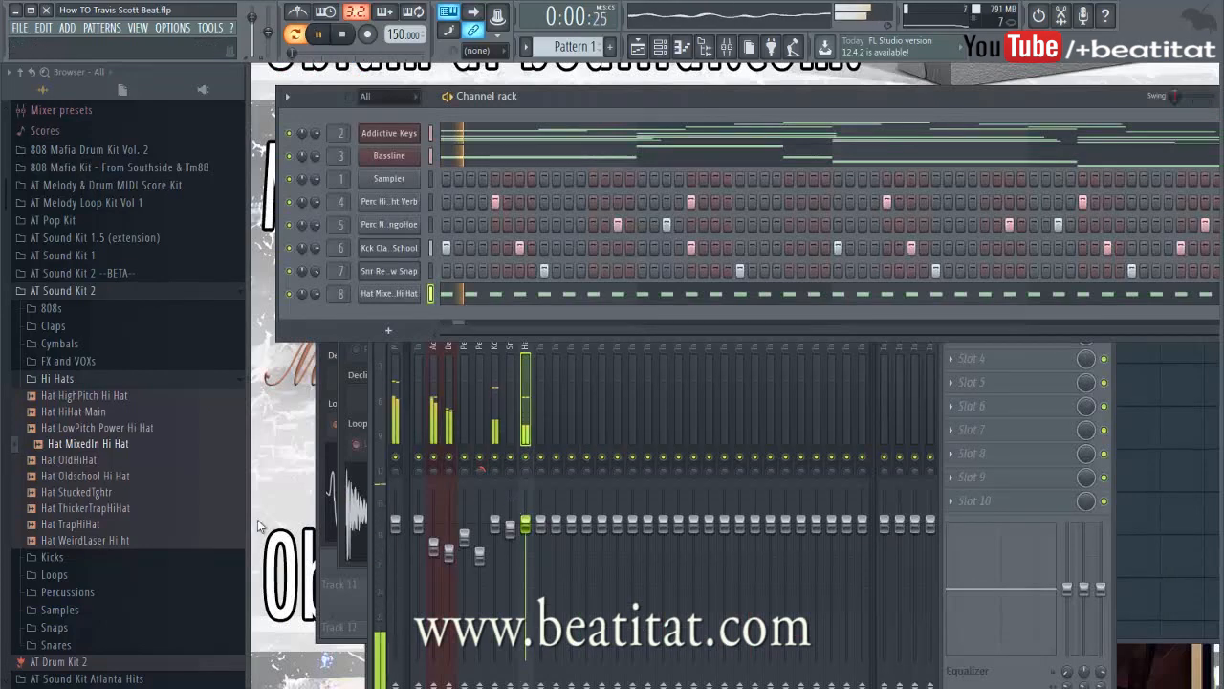
- Audition further samples in the Hi Hats folder and add Hat StuckedTghtr as a new channel
{"action": "left_click_drag", "start_coordinate": [73, 508], "coordinate": [70, 513]}
{"action": "left_click", "coordinate": [82, 495]}
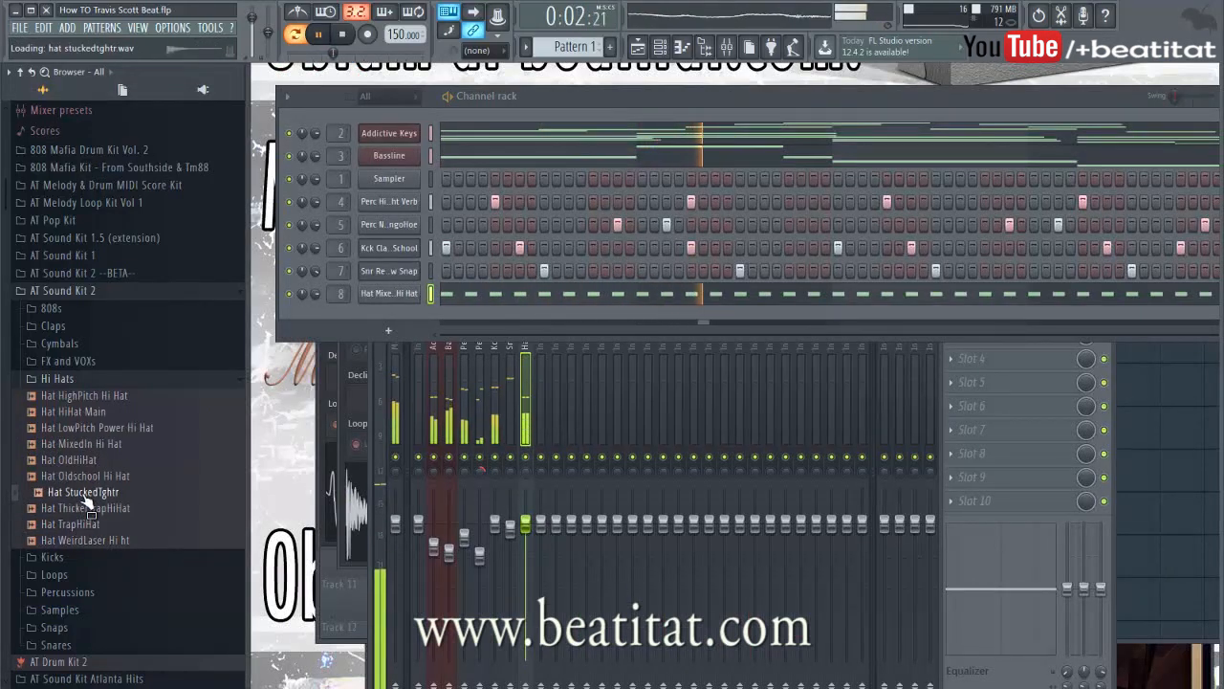
{"action": "left_click", "coordinate": [89, 511]}
{"action": "left_click_drag", "start_coordinate": [77, 492], "coordinate": [401, 313]}
- Place four-note C5 rolls for Hat StuckedTghtr on steps 7, 11 and 13 of bar 1, with rising velocities on the last roll
{"action": "right_click", "coordinate": [424, 314]}
{"action": "left_click", "coordinate": [450, 319]}
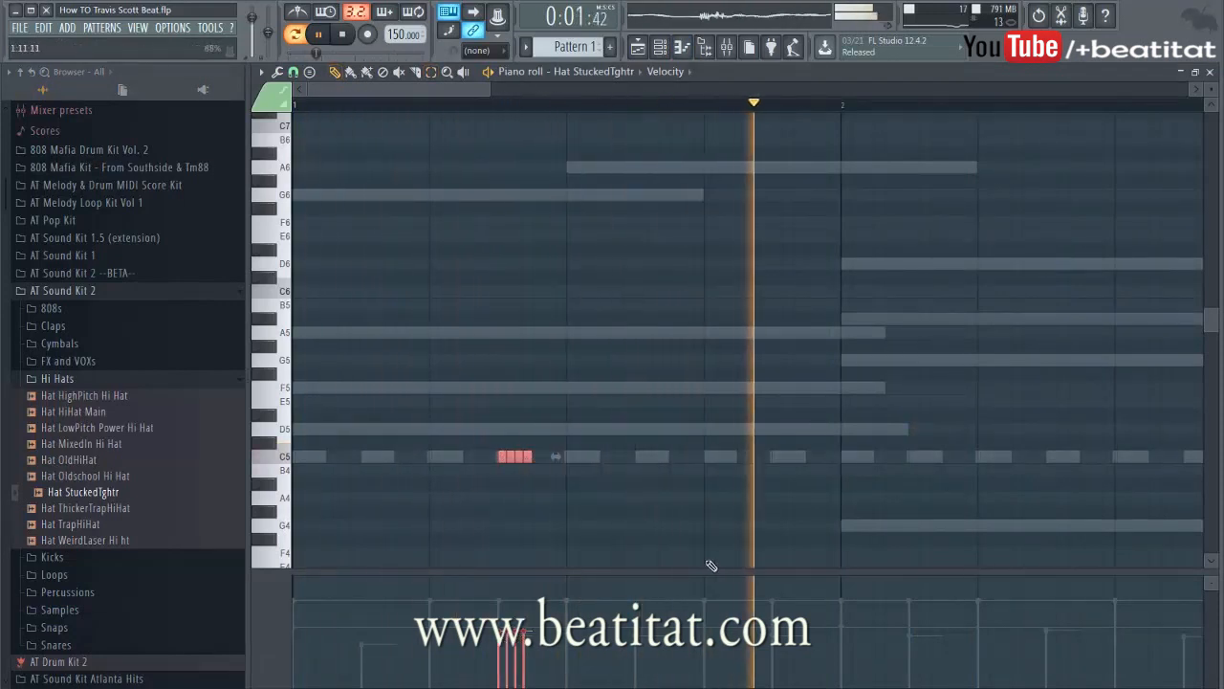
{"action": "left_click_drag", "start_coordinate": [521, 458], "coordinate": [668, 492]}
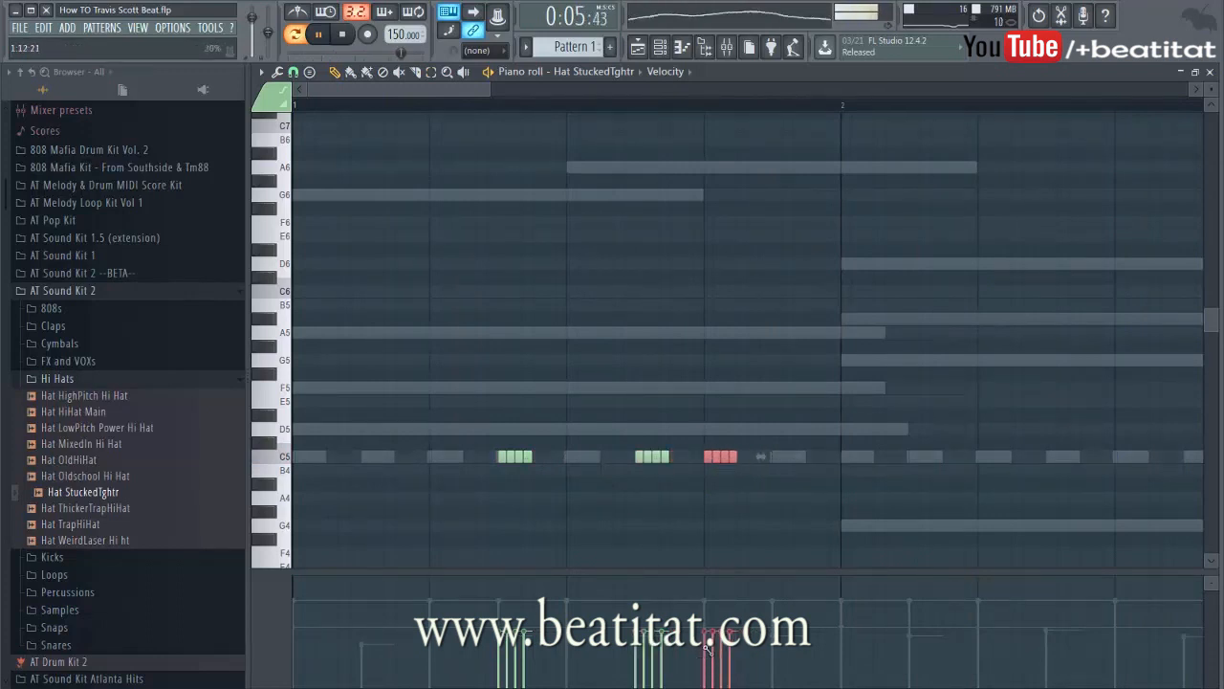
{"action": "scroll", "coordinate": [719, 535], "scroll_direction": "down", "scroll_amount": 5, "text": "ctrl"}
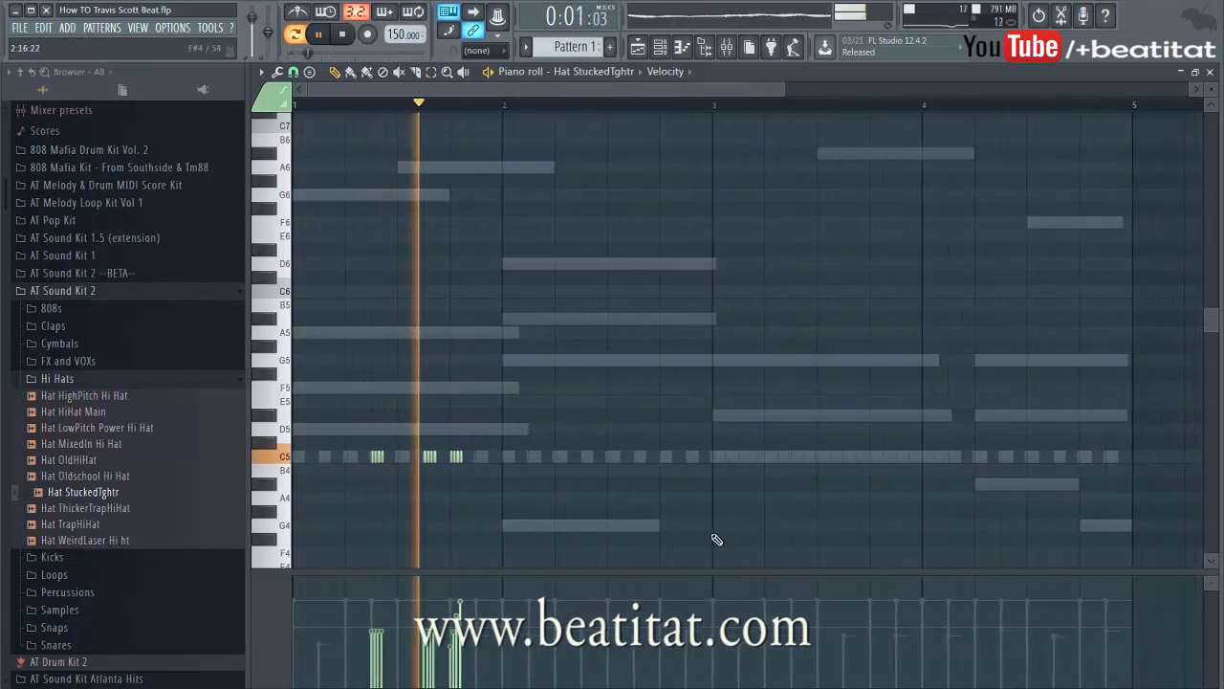
- Try copying the four-note roll to beat 3 of bar 2 and extending it to seven C5 notes
{"action": "scroll", "coordinate": [547, 453], "scroll_direction": "up", "scroll_amount": 3}
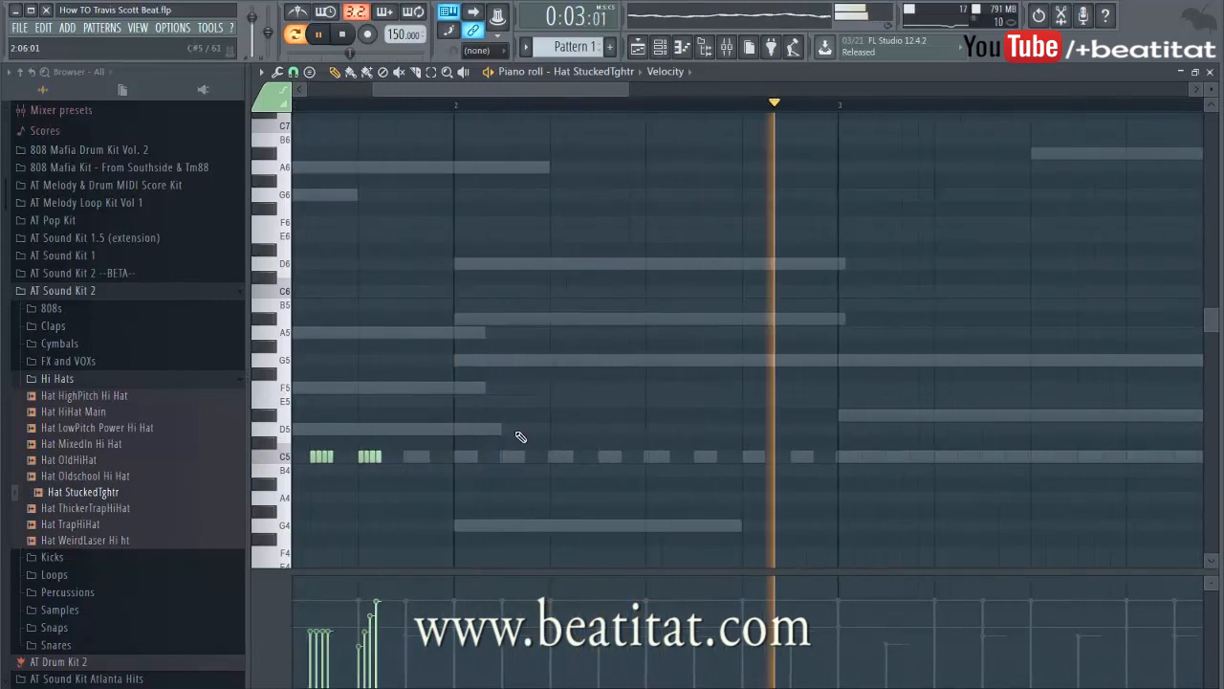
{"action": "left_click_drag", "start_coordinate": [304, 461], "coordinate": [344, 461]}
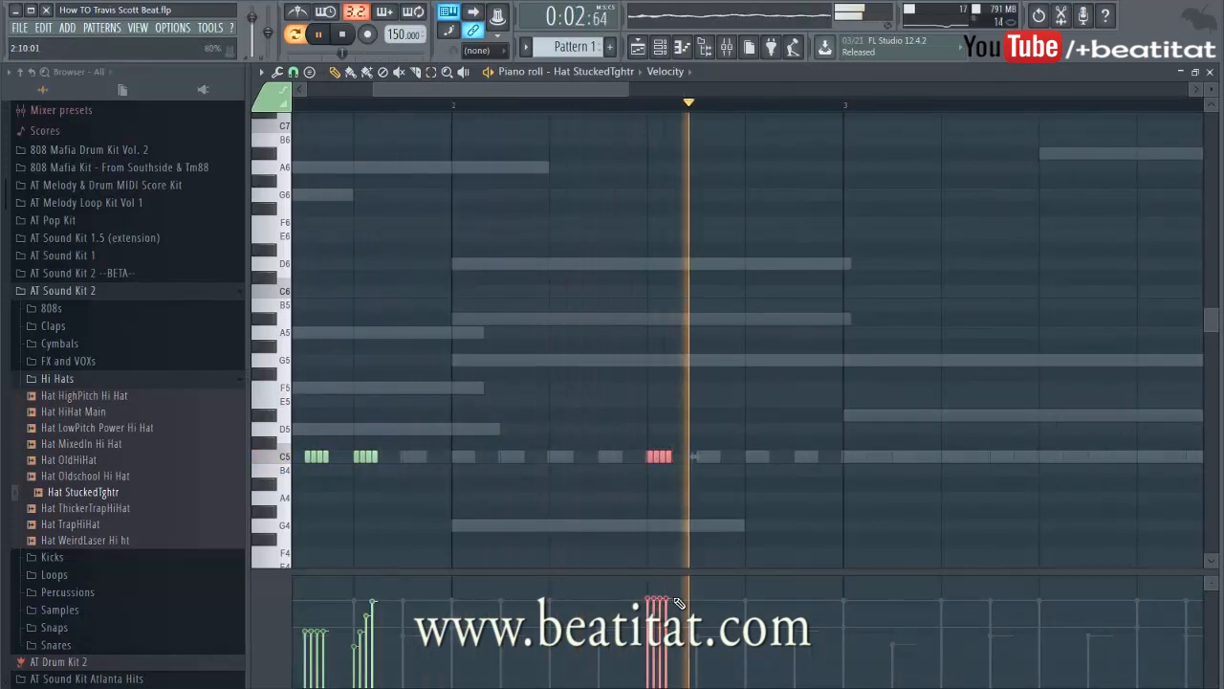
{"action": "scroll", "coordinate": [676, 459], "scroll_direction": "up", "scroll_amount": 2}
{"action": "left_click", "coordinate": [671, 458], "text": "ctrl"}
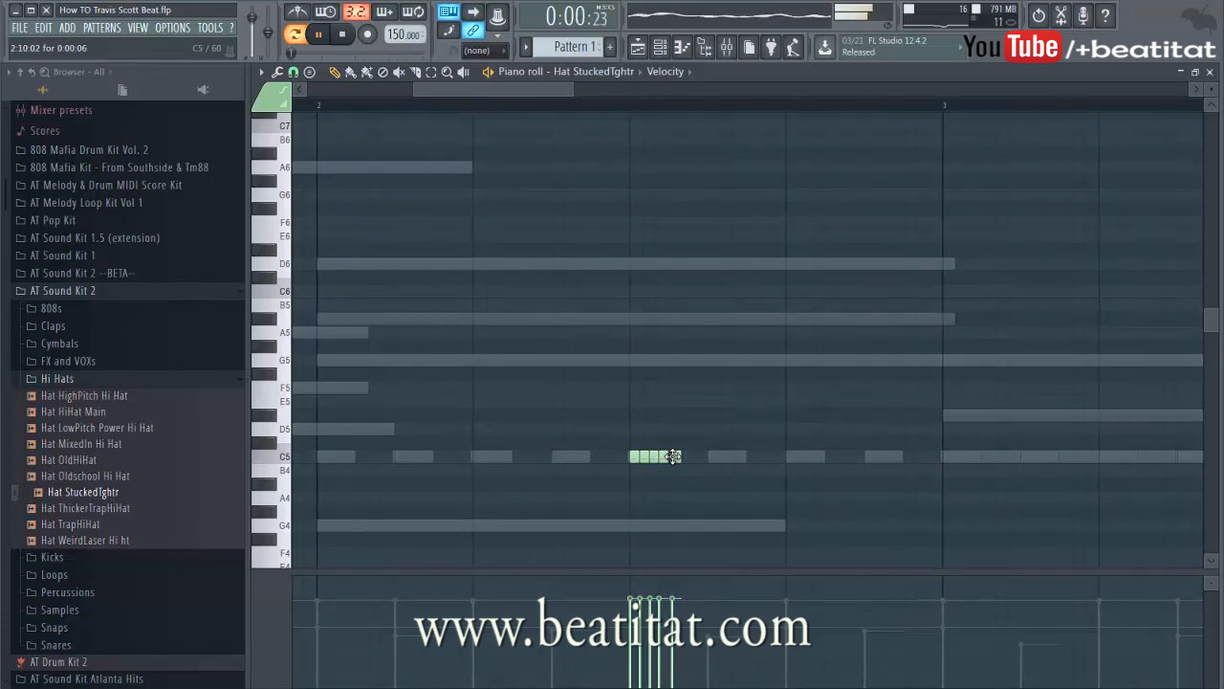
{"action": "scroll", "coordinate": [673, 460], "scroll_direction": "up", "scroll_amount": 2}
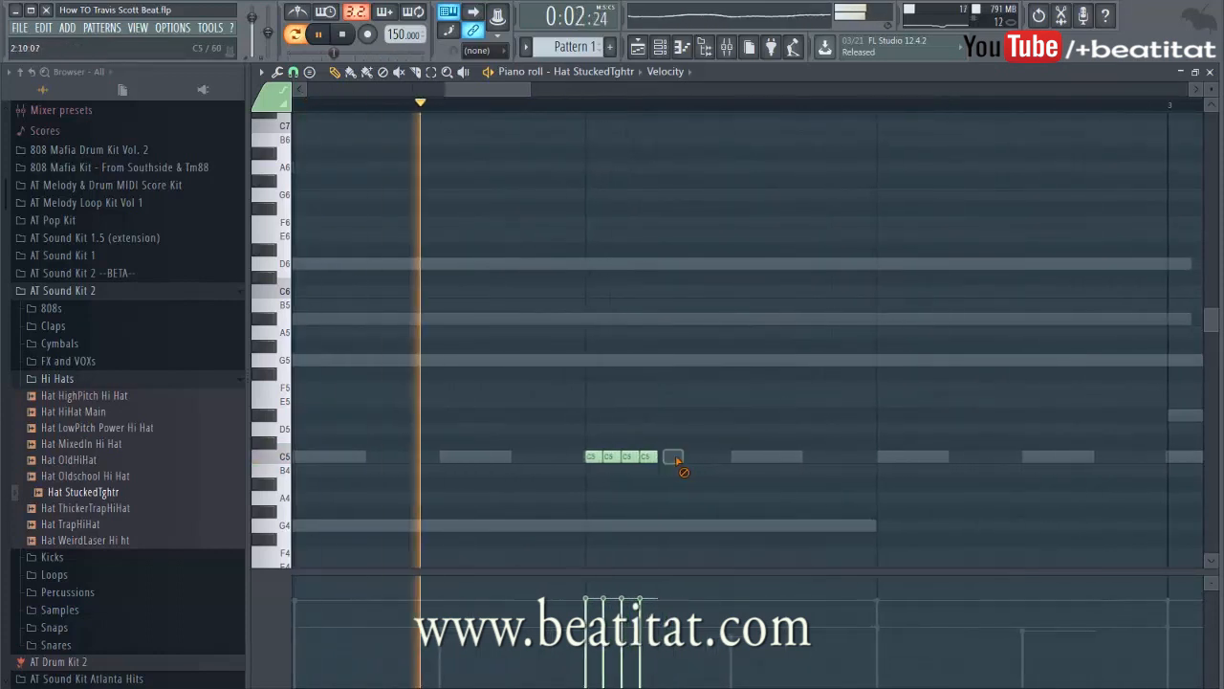
{"action": "left_click", "coordinate": [693, 458]}
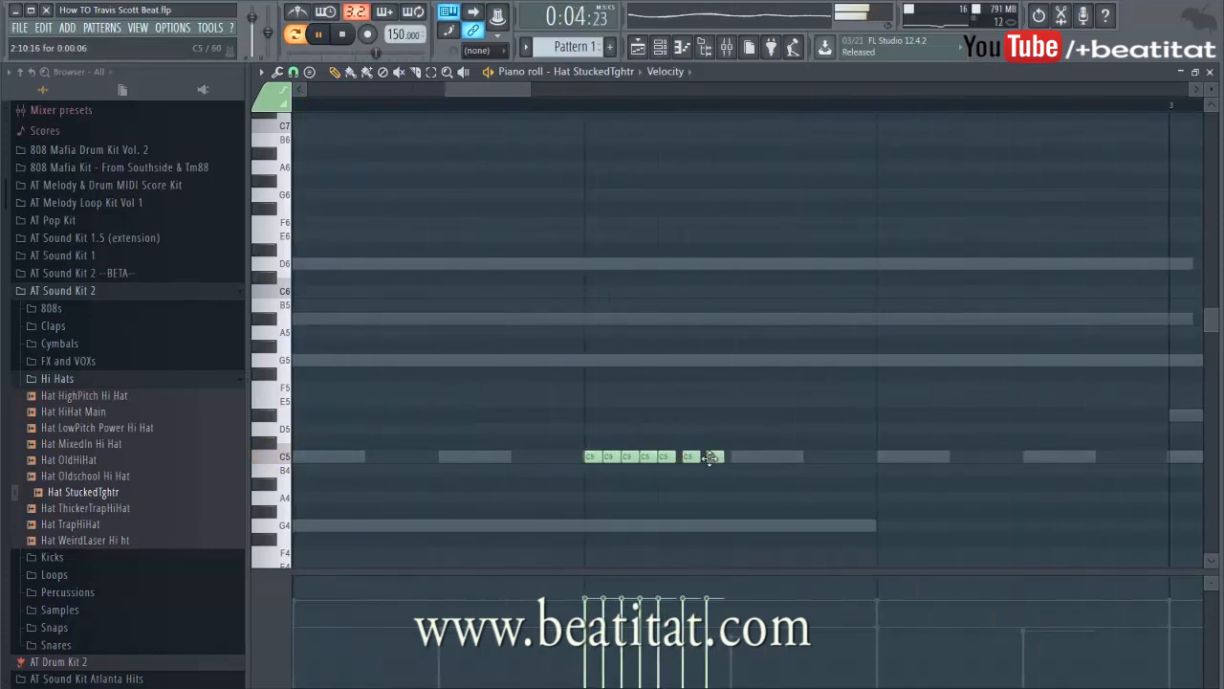
{"action": "scroll", "coordinate": [734, 458], "scroll_direction": "down", "scroll_amount": 3}
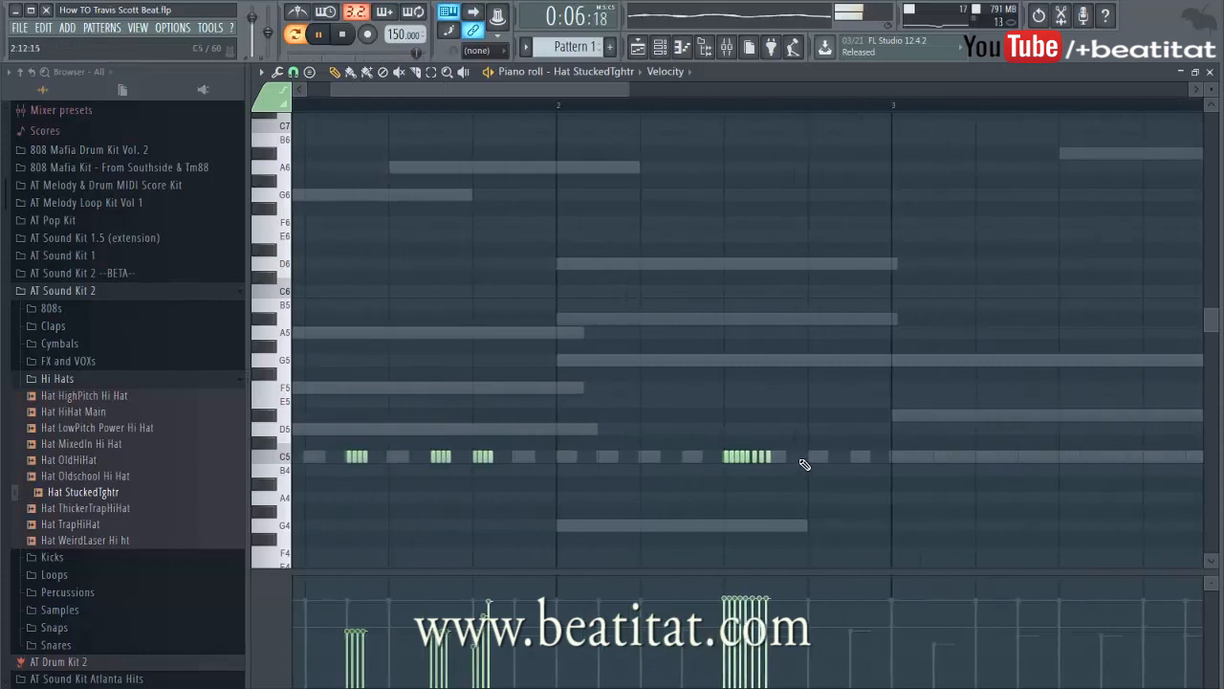
{"action": "scroll", "coordinate": [874, 469], "scroll_direction": "down", "scroll_amount": 2}
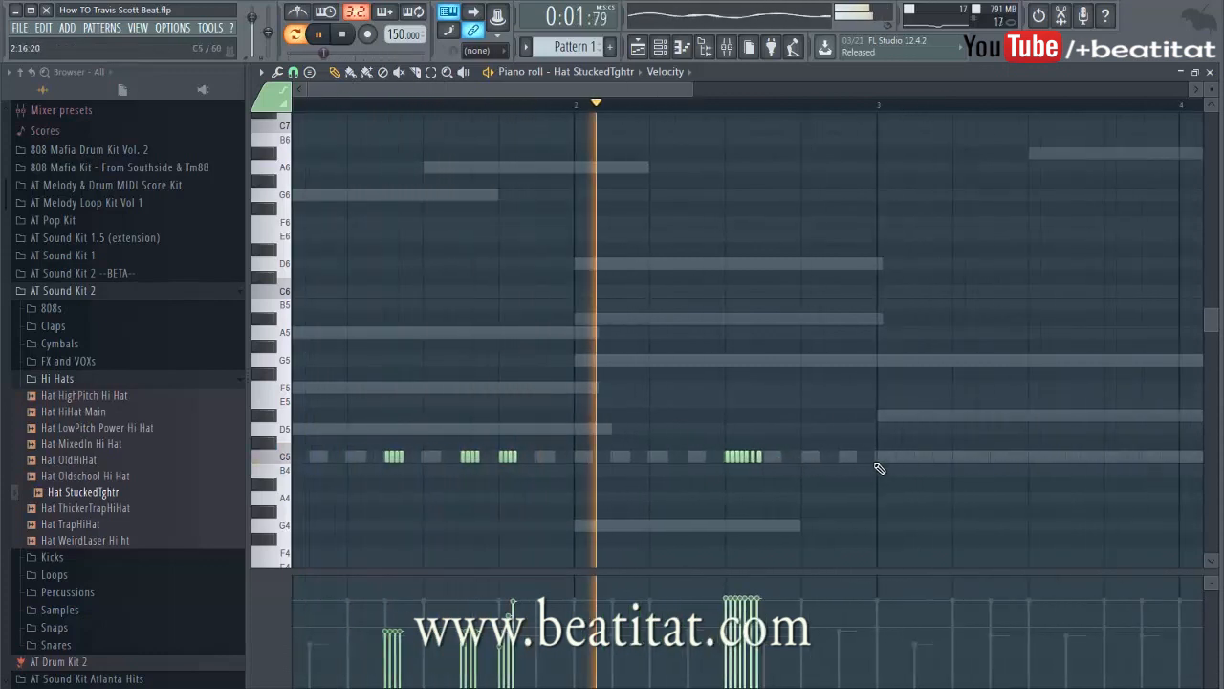
- Replace the roll on beat 3 of bar 2 with six evenly spaced C5 notes
{"action": "scroll", "coordinate": [765, 466], "scroll_direction": "up", "scroll_amount": 3}
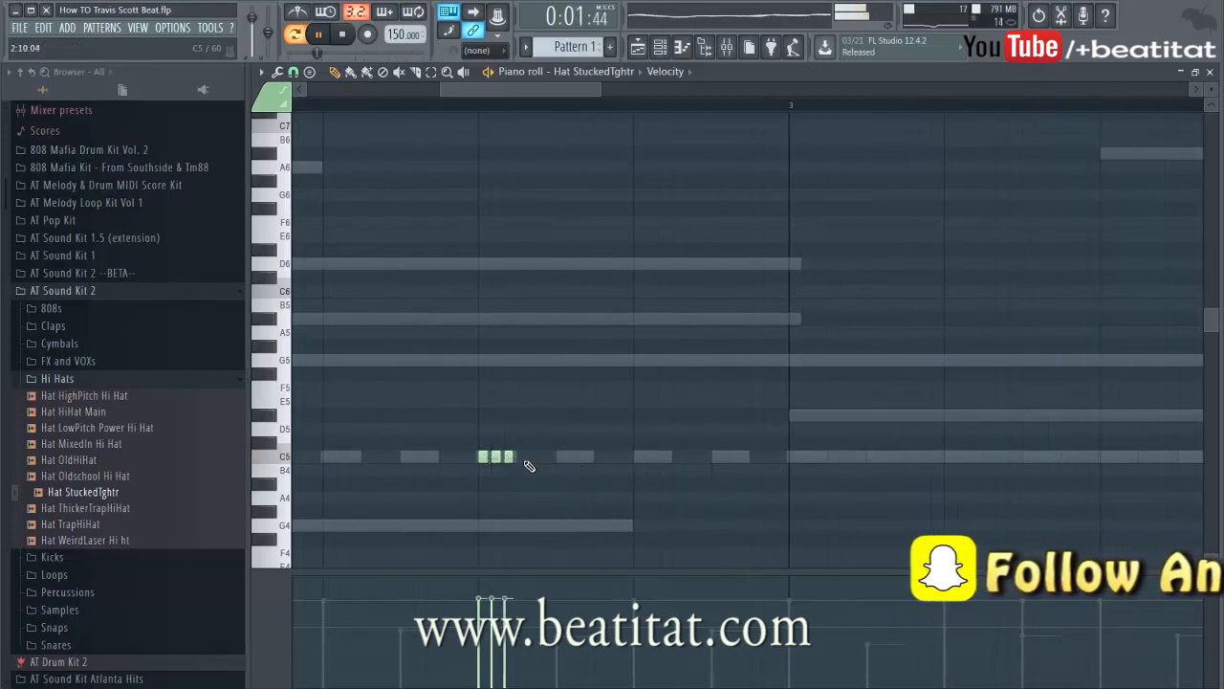
{"action": "left_click_drag", "start_coordinate": [517, 466], "coordinate": [523, 459]}
{"action": "left_click", "coordinate": [534, 458]}
{"action": "left_click", "coordinate": [547, 458]}
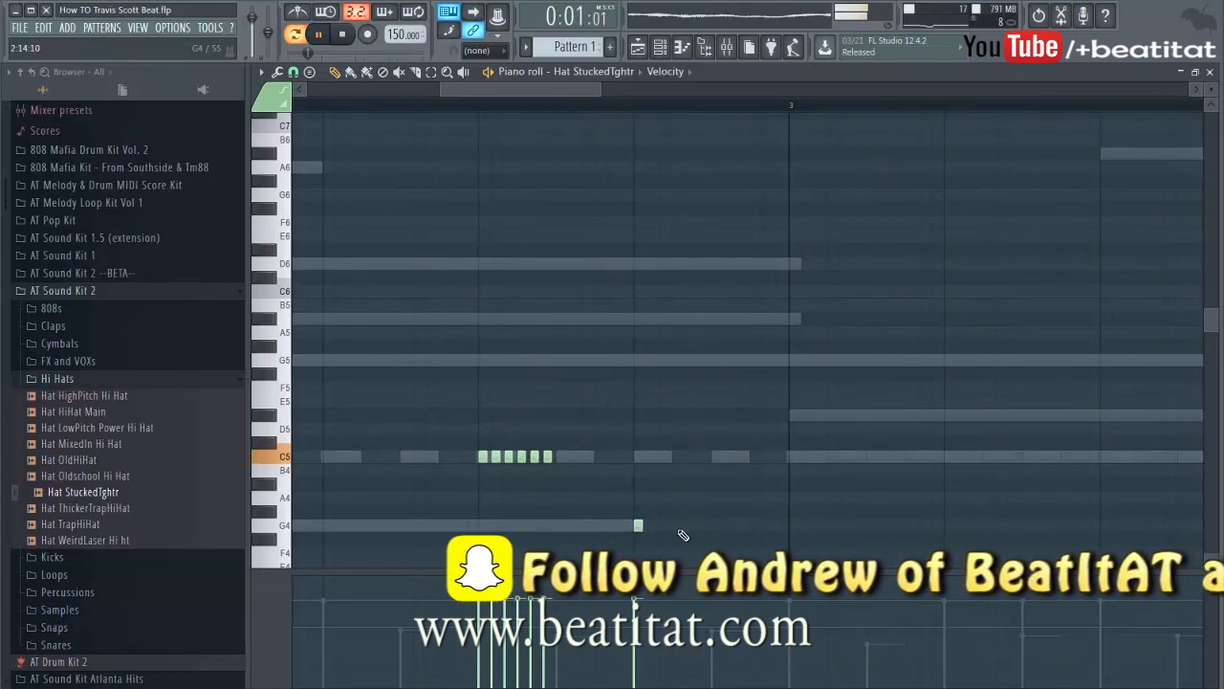
- Place four evenly spaced G4 notes across beat 4 of bar 2
{"action": "left_click_drag", "start_coordinate": [681, 525], "coordinate": [715, 525]}
{"action": "left_click", "coordinate": [742, 525]}
{"action": "left_click", "coordinate": [755, 525]}
{"action": "scroll", "coordinate": [813, 497], "scroll_direction": "down", "scroll_amount": 4}
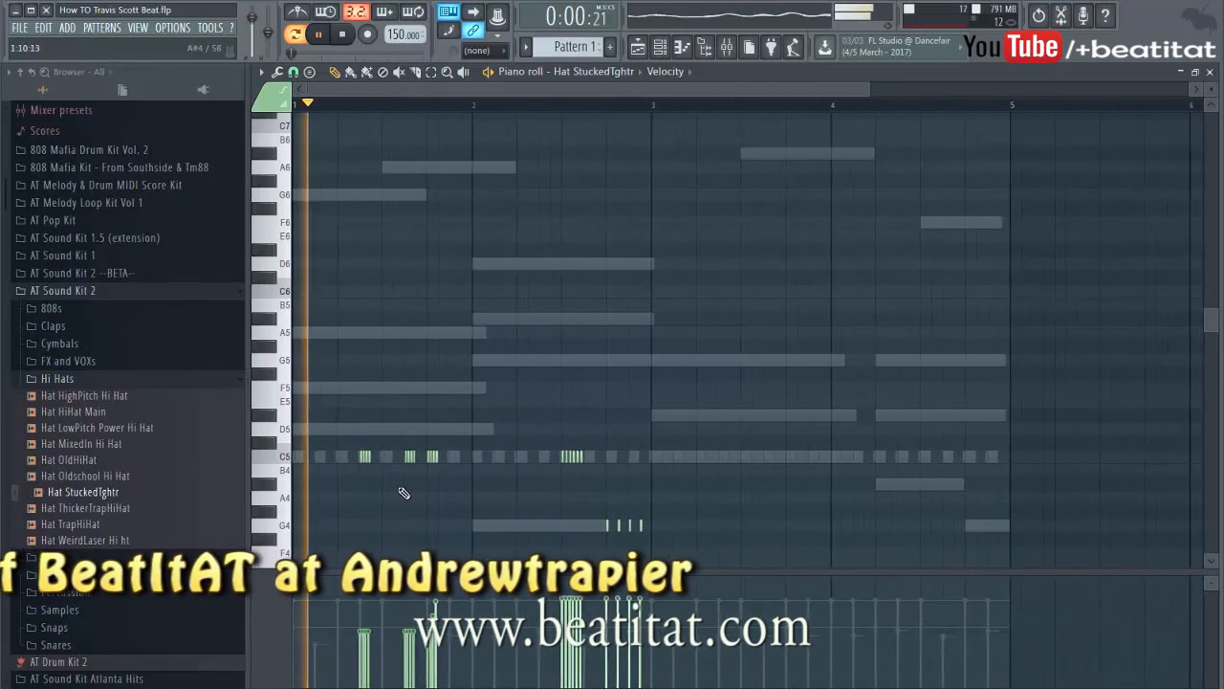
- Duplicate all Hat StuckedTghtr notes into bars 3 and 4, align the copy with the bar positions, and clear the note selection
{"action": "key", "text": "ctrl+a"}
{"action": "key", "text": "ctrl+b"}
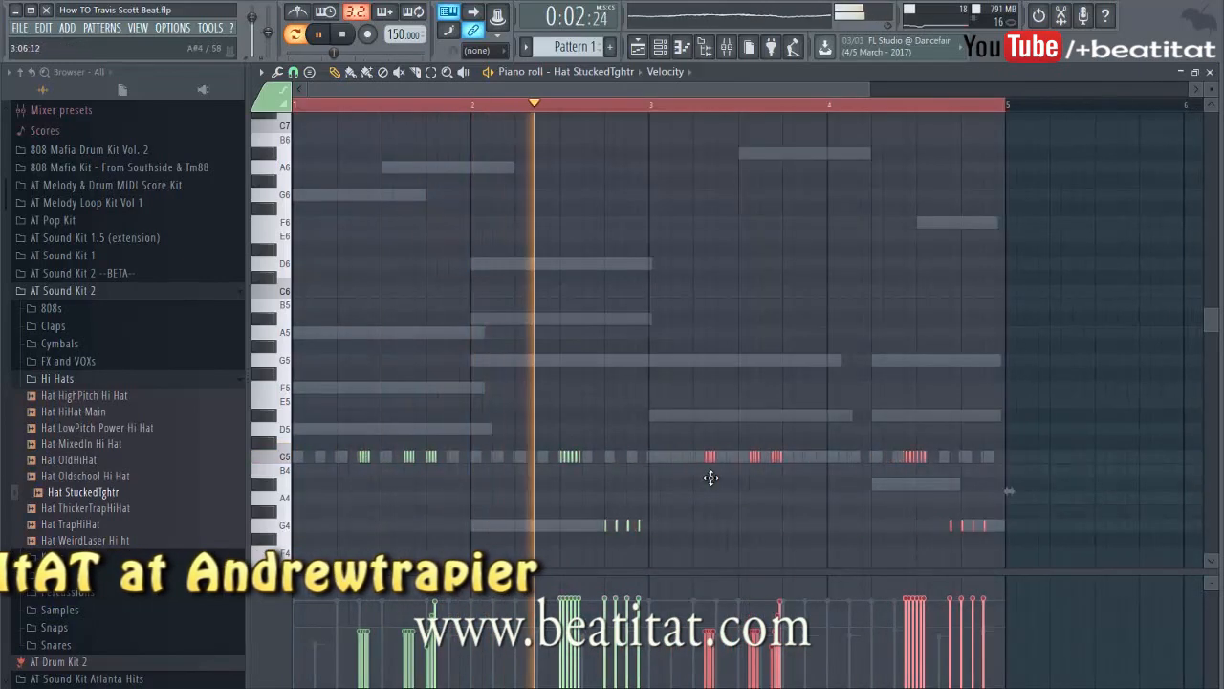
{"action": "left_click_drag", "start_coordinate": [715, 477], "coordinate": [728, 481]}
{"action": "key", "text": "ctrl+d"}
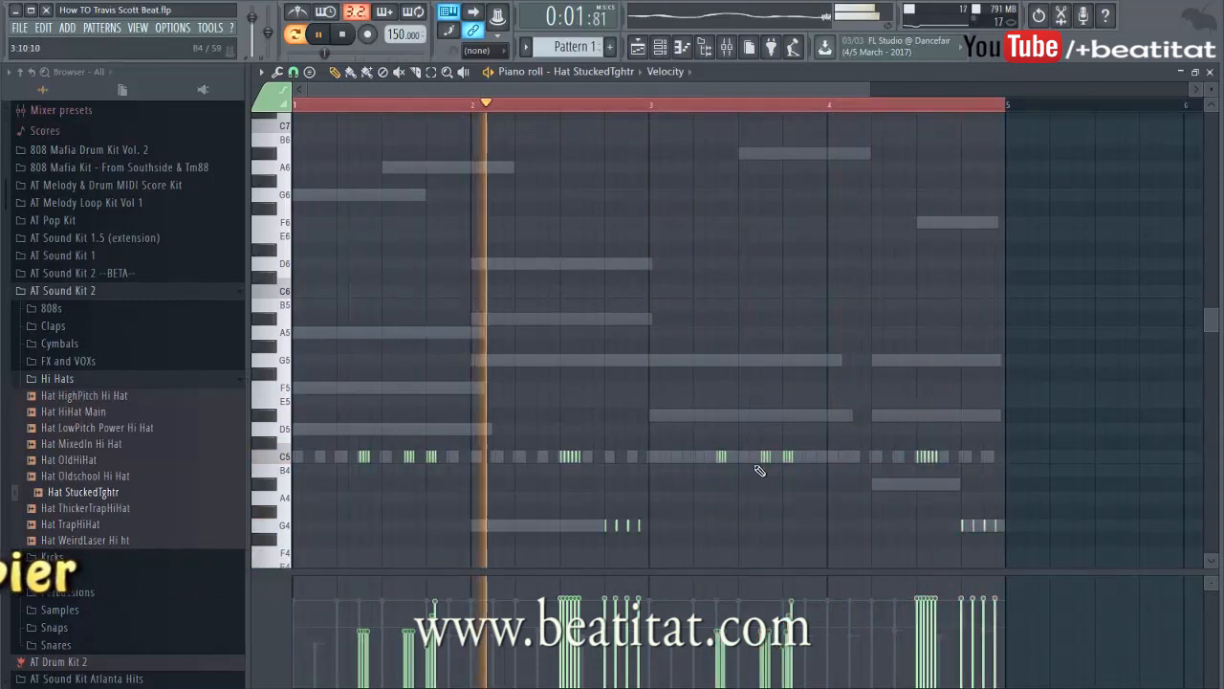
- Delete the six-note C5 roll from beat 3 of bar 4 and set the piano roll snap to 1/3 step
{"action": "scroll", "coordinate": [751, 493], "scroll_direction": "up", "scroll_amount": 3}
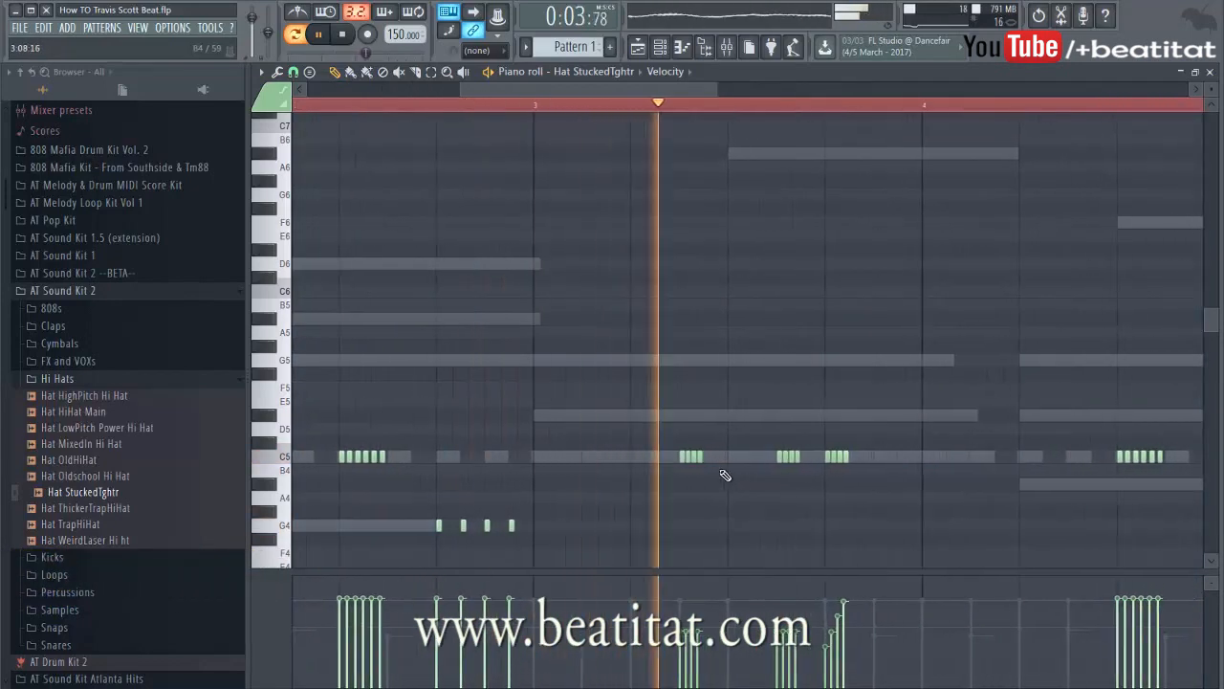
{"action": "scroll", "coordinate": [749, 520], "scroll_direction": "down", "scroll_amount": 1}
{"action": "scroll", "coordinate": [749, 519], "scroll_direction": "down", "scroll_amount": 1}
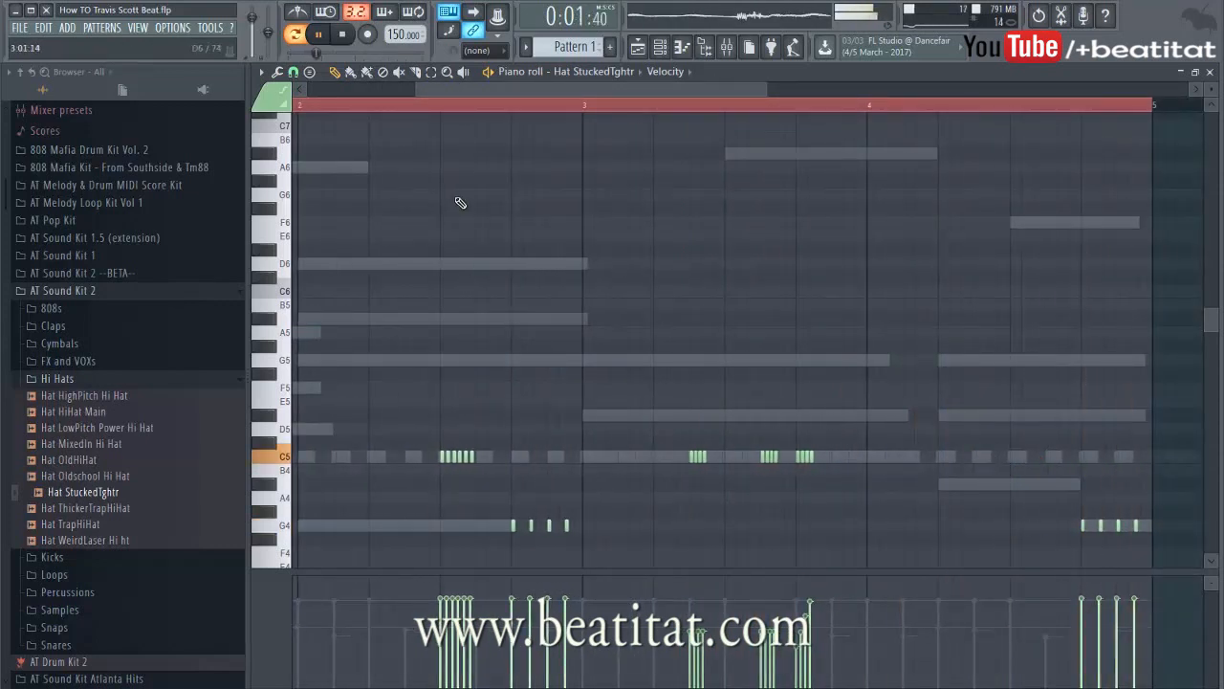
{"action": "left_click", "coordinate": [260, 72]}
{"action": "mouse_move", "coordinate": [295, 177]}
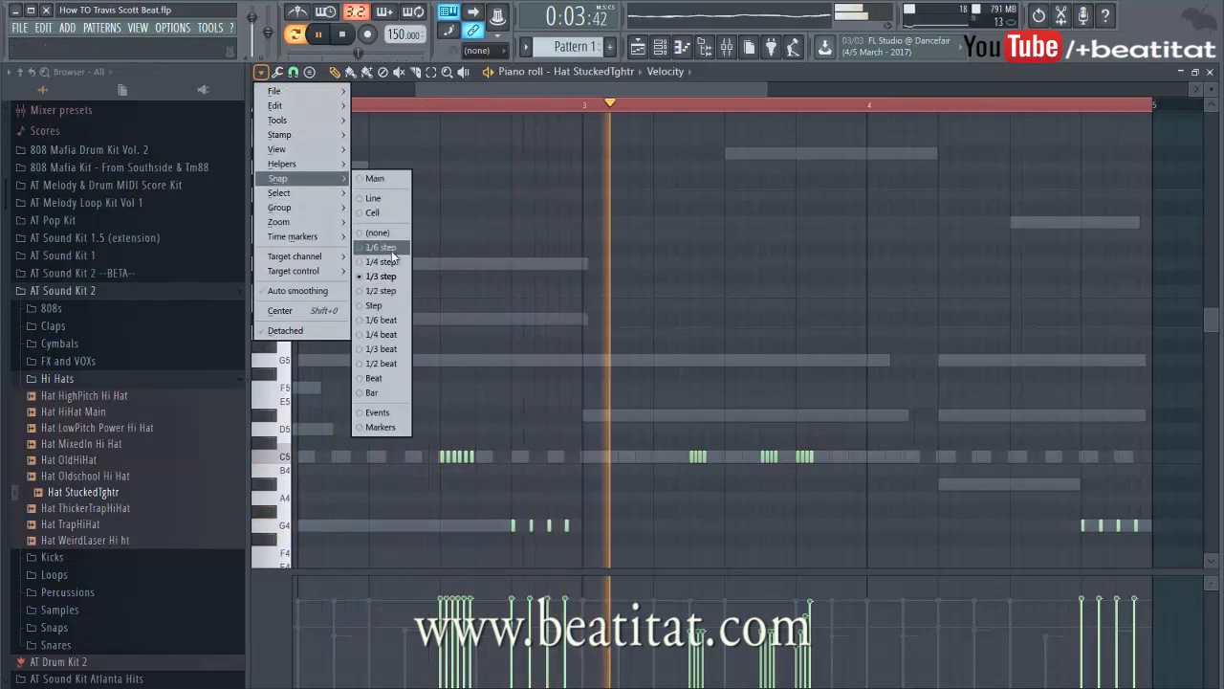
{"action": "left_click", "coordinate": [394, 258]}
{"action": "left_click", "coordinate": [260, 72]}
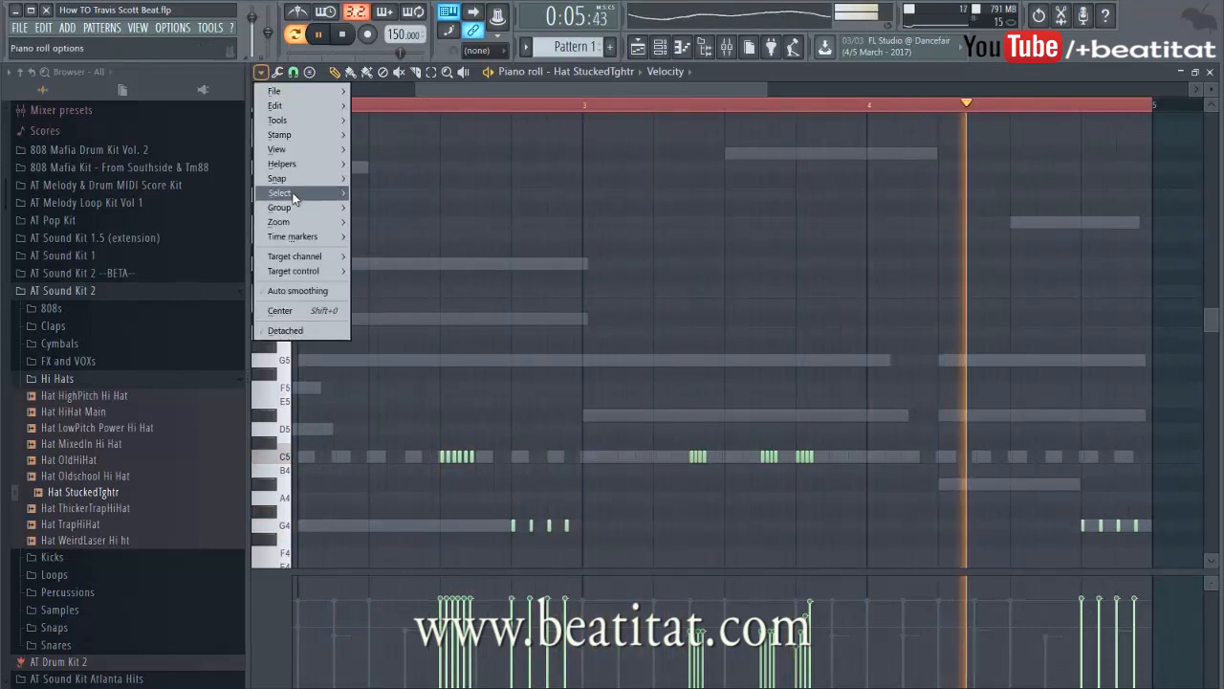
{"action": "mouse_move", "coordinate": [298, 178]}
{"action": "left_click", "coordinate": [383, 276]}
- Place three evenly spaced C5 notes across beat 2 of bar 4
{"action": "scroll", "coordinate": [869, 430], "scroll_direction": "up", "scroll_amount": 1}
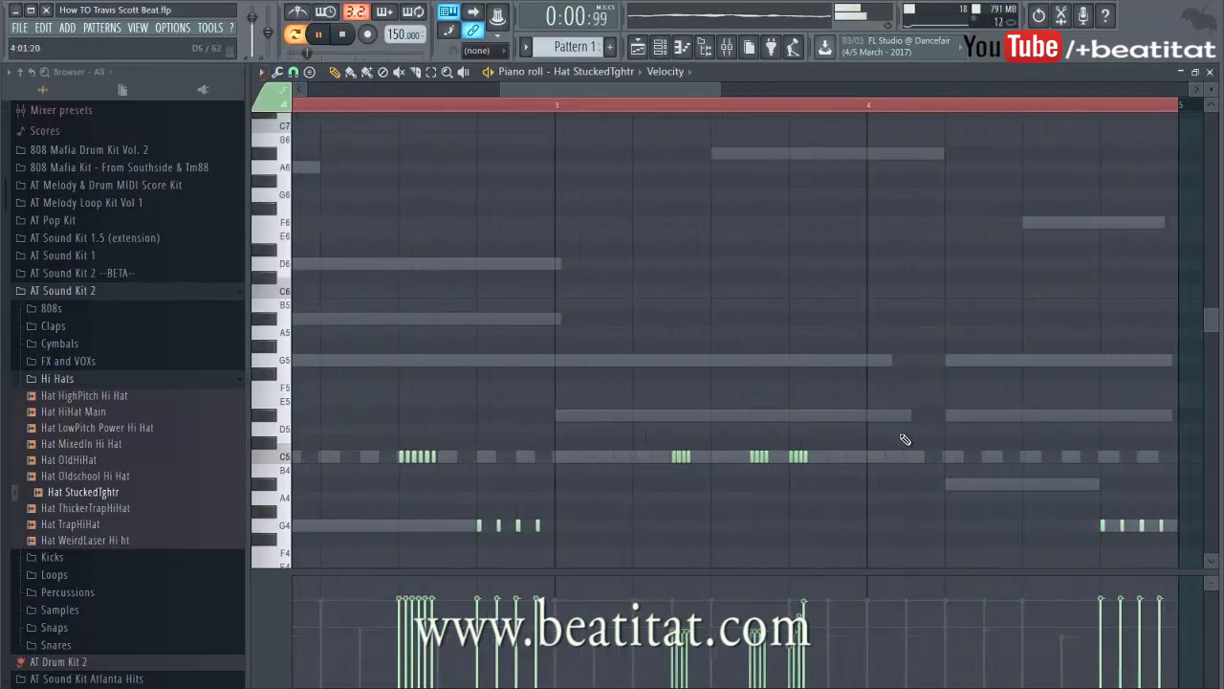
{"action": "scroll", "coordinate": [905, 439], "scroll_direction": "up", "scroll_amount": 1}
{"action": "left_click", "coordinate": [978, 469]}
{"action": "left_click_drag", "start_coordinate": [982, 456], "coordinate": [1010, 456]}
{"action": "left_click", "coordinate": [1012, 456]}
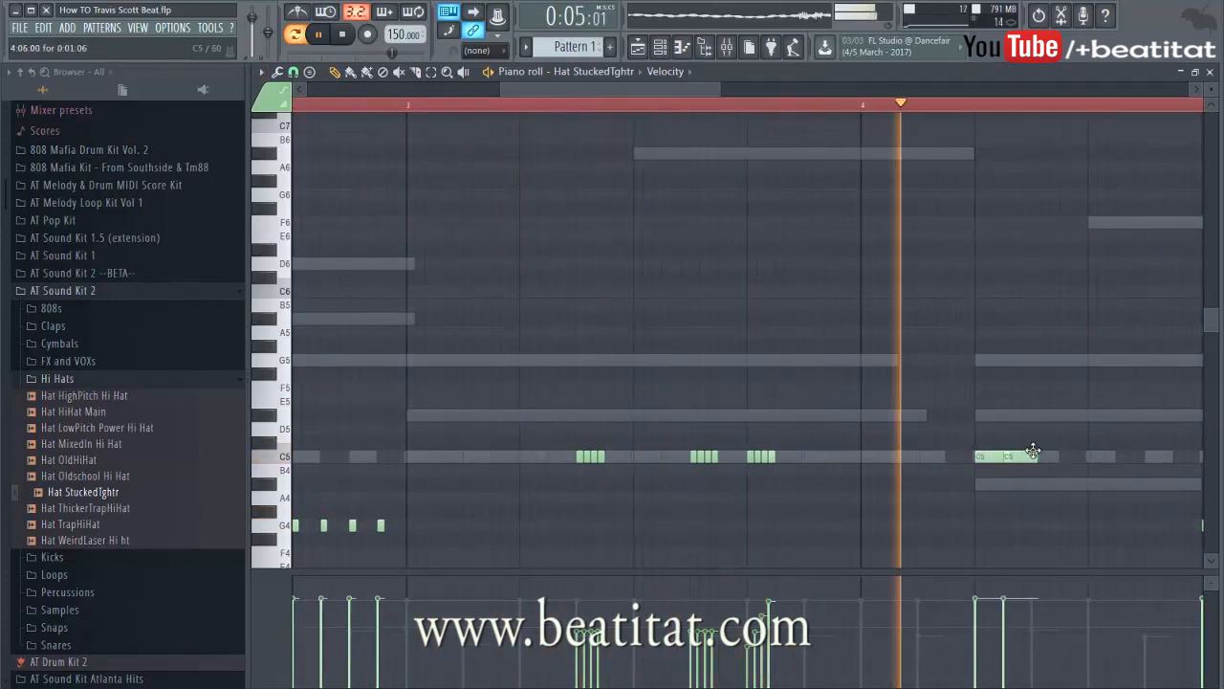
{"action": "left_click", "coordinate": [1052, 456]}
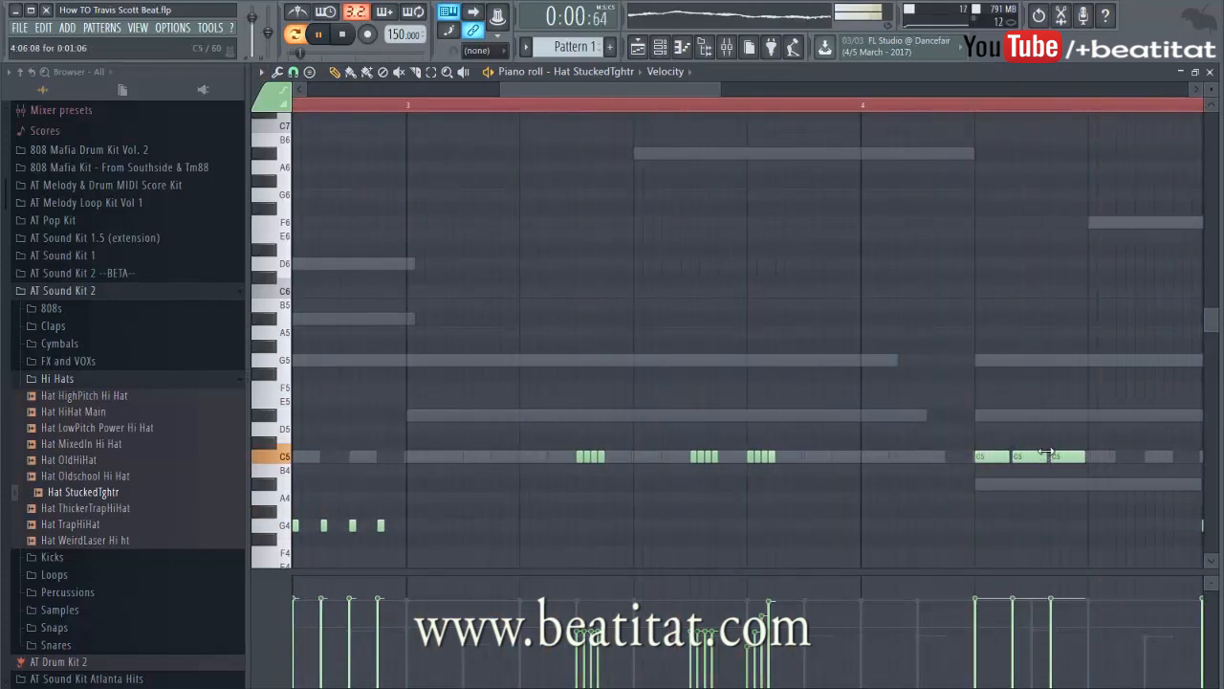
- Place three evenly spaced A#4 notes across beat 3 of bar 4
{"action": "scroll", "coordinate": [1046, 456], "scroll_direction": "down", "scroll_amount": 2}
{"action": "left_click", "coordinate": [1004, 486]}
{"action": "left_click", "coordinate": [1021, 485]}
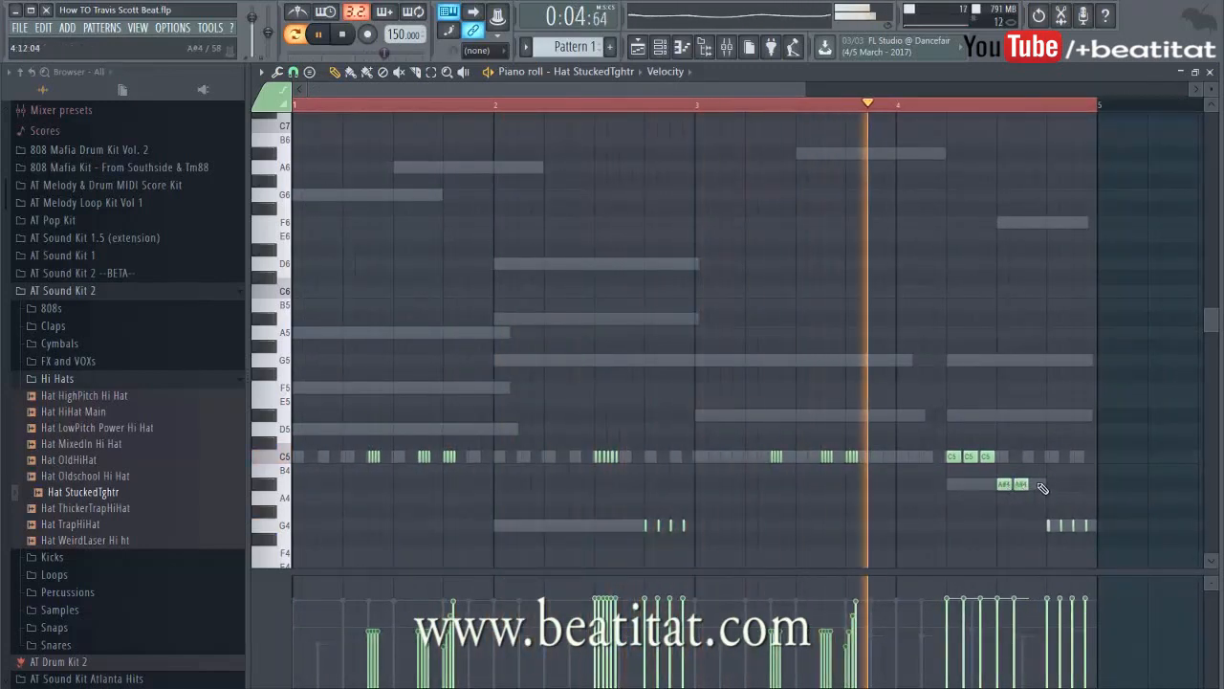
{"action": "left_click", "coordinate": [1039, 485]}
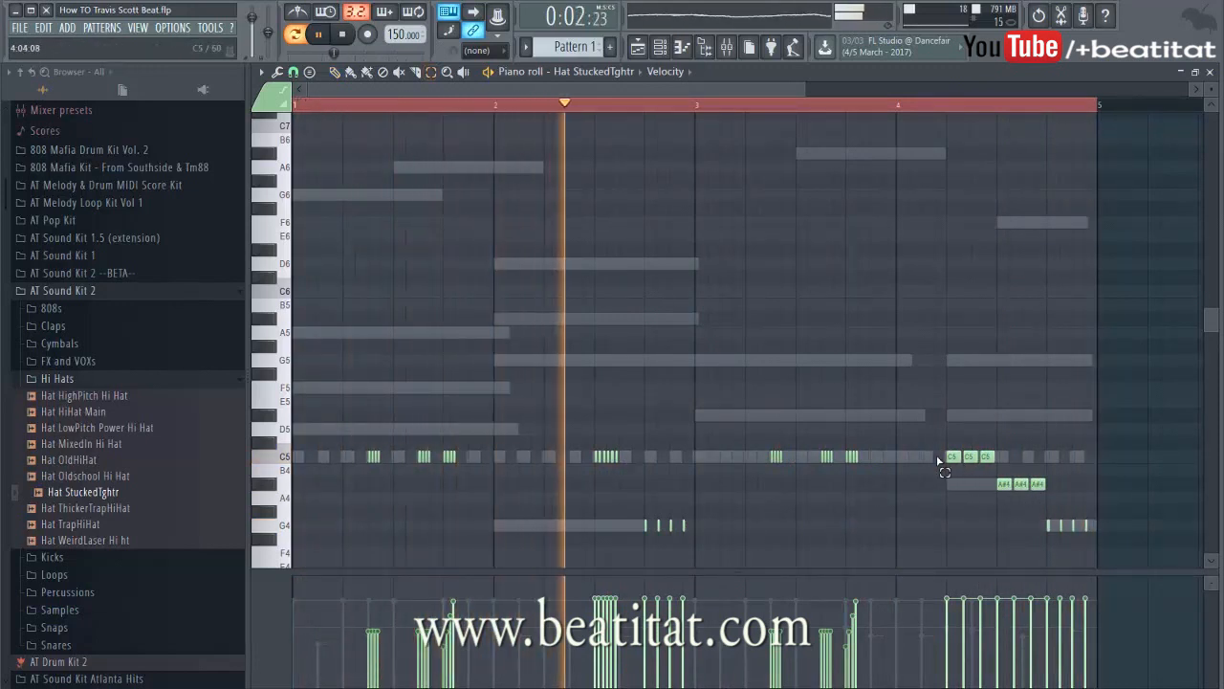
- Transpose the three C5 notes on beat 2 of bar 4 down an octave and lower their velocity to about 48%
{"action": "left_click_drag", "start_coordinate": [939, 461], "coordinate": [1021, 461]}
{"action": "key", "text": "ctrl+Down"}
{"action": "left_click_drag", "start_coordinate": [941, 642], "coordinate": [985, 642]}
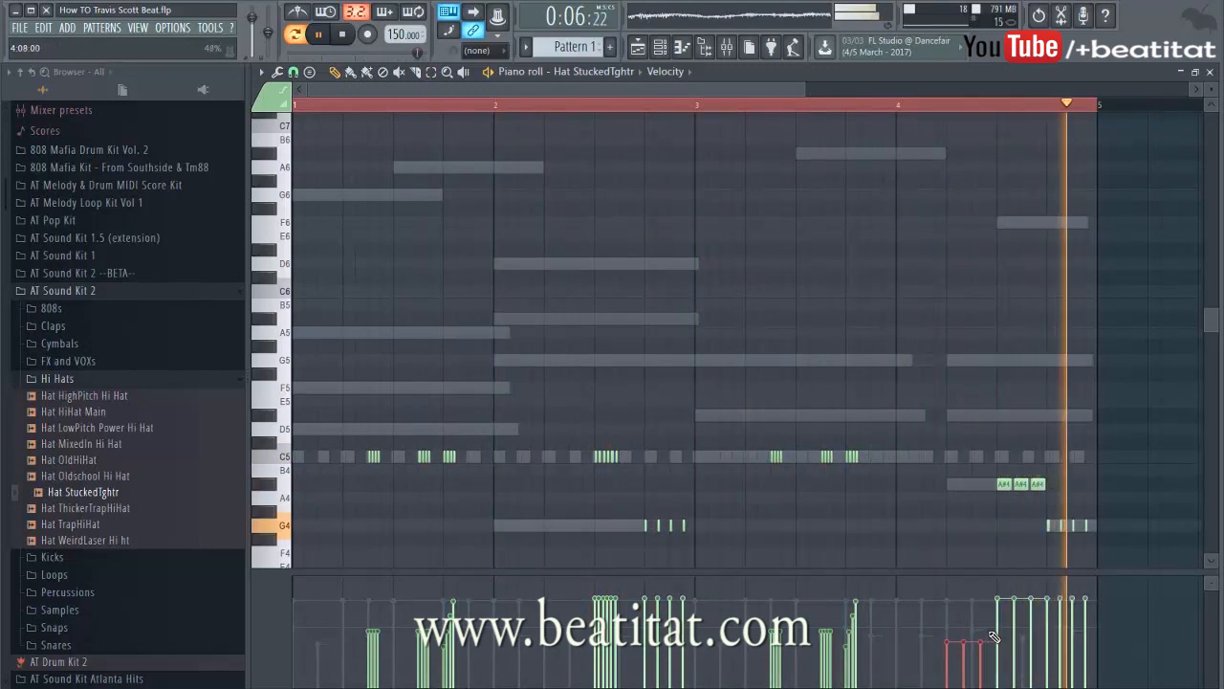
- Lower the velocities of the second and third A#4 notes in bar 4, the second most, and close the piano roll
{"action": "left_click", "coordinate": [1056, 493], "text": "ctrl"}
{"action": "mouse_move", "coordinate": [992, 620]}
{"action": "left_mouse_down"}
{"action": "mouse_move", "coordinate": [1015, 618]}
{"action": "mouse_move", "coordinate": [999, 595]}
{"action": "mouse_move", "coordinate": [1015, 637]}
{"action": "mouse_move", "coordinate": [1032, 622]}
{"action": "left_mouse_up"}
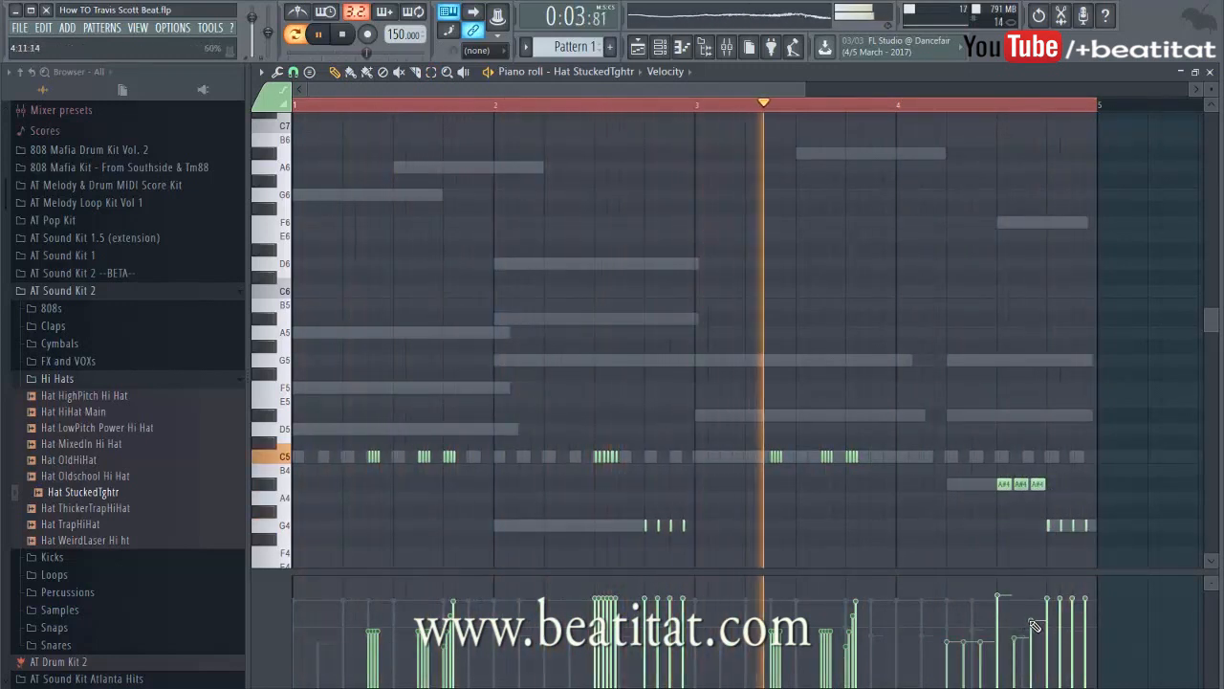
{"action": "key", "text": "Escape"}
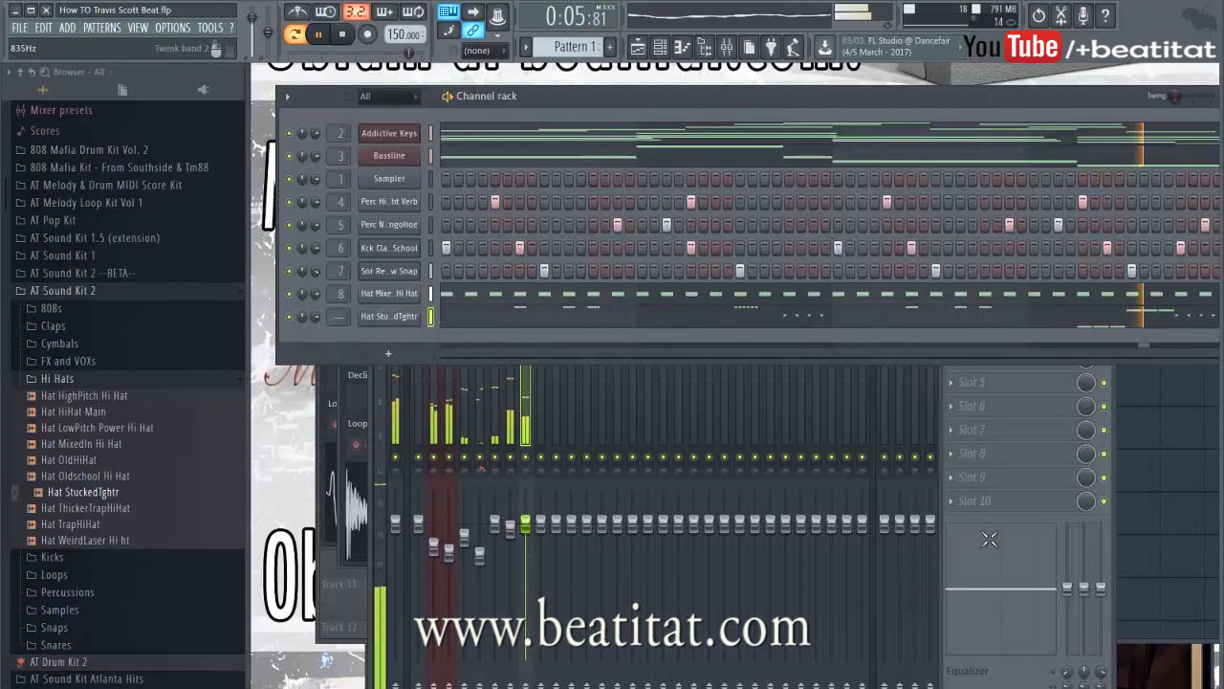
- Route Hat StuckedTghtr to mixer track 9 and balance both hi-hat faders, setting Hat StuckedTghtr to 75% and slightly lowering Hat MixedIn Hi Hat
{"action": "left_click", "coordinate": [391, 316]}
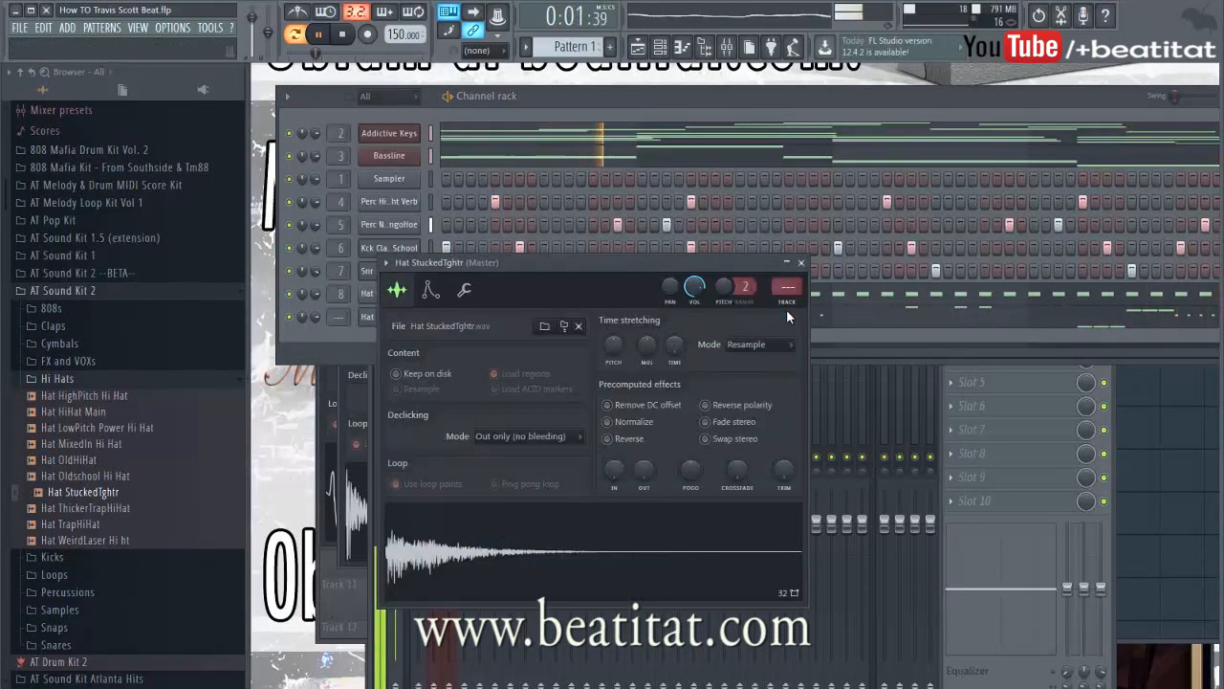
{"action": "key", "text": "ctrl+l"}
{"action": "left_click_drag", "start_coordinate": [540, 524], "coordinate": [540, 555]}
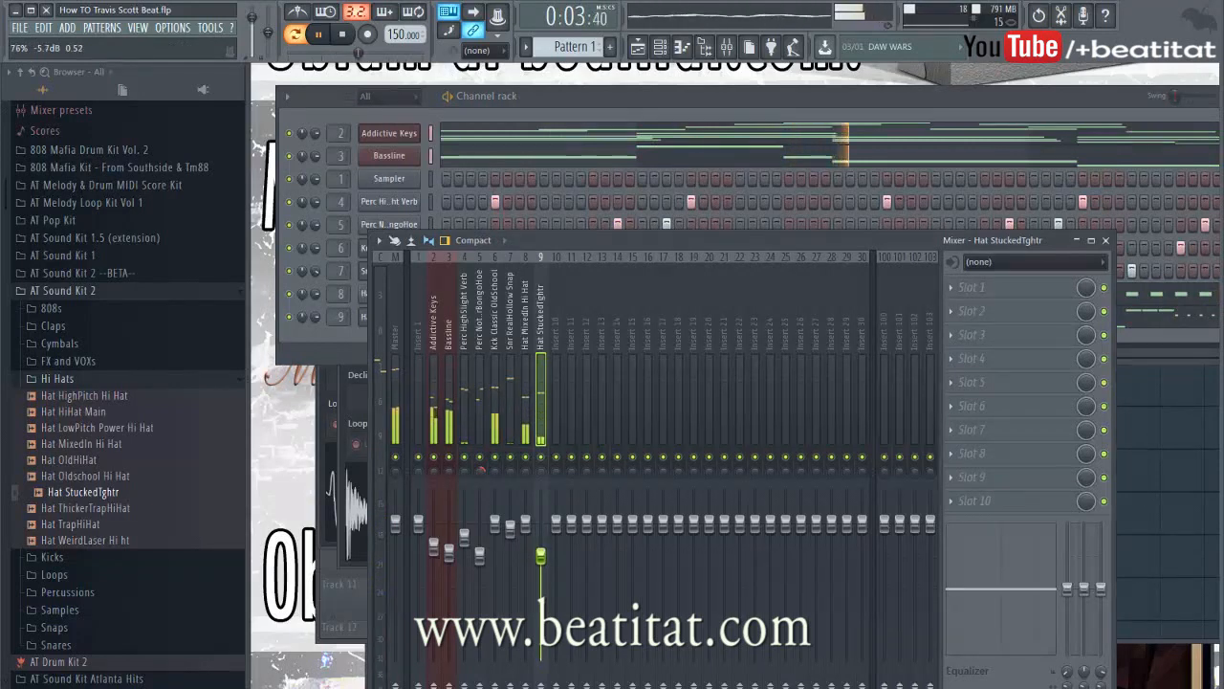
{"action": "left_click", "coordinate": [525, 524]}
{"action": "left_click", "coordinate": [540, 556]}
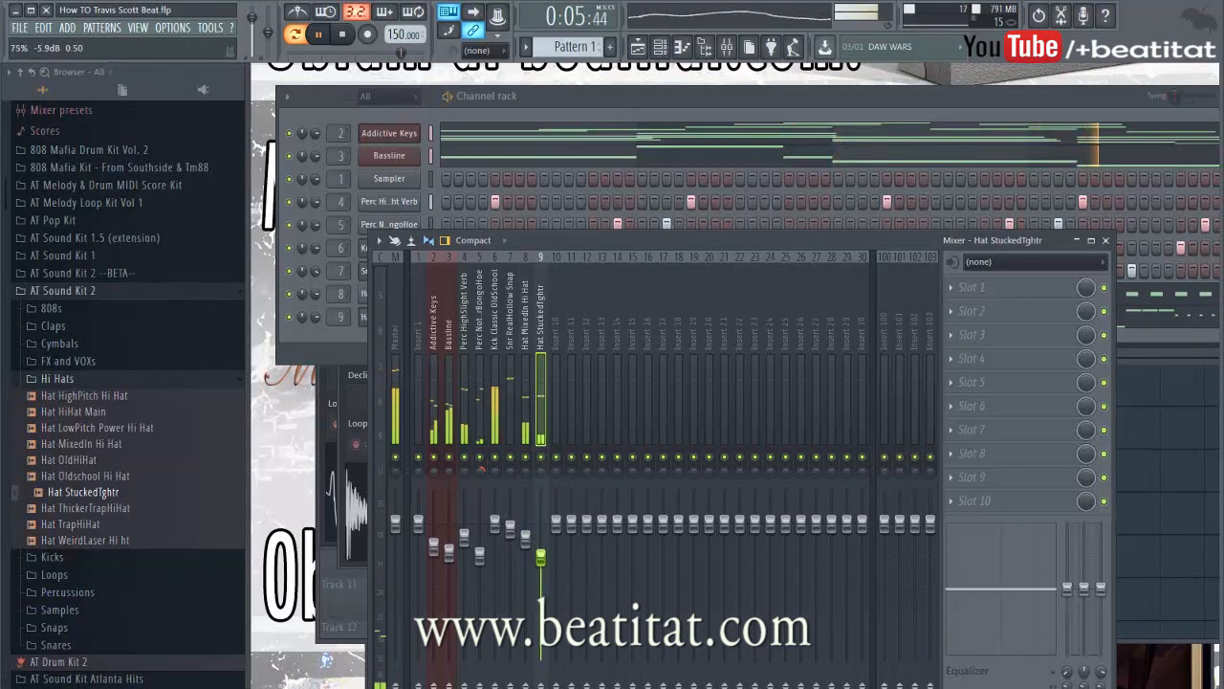
- Switch from AT Sound Kit 2 to AT Sound Kit 1 in the browser and add Cym - Cymbal 2 as a new channel
{"action": "left_click", "coordinate": [305, 326]}
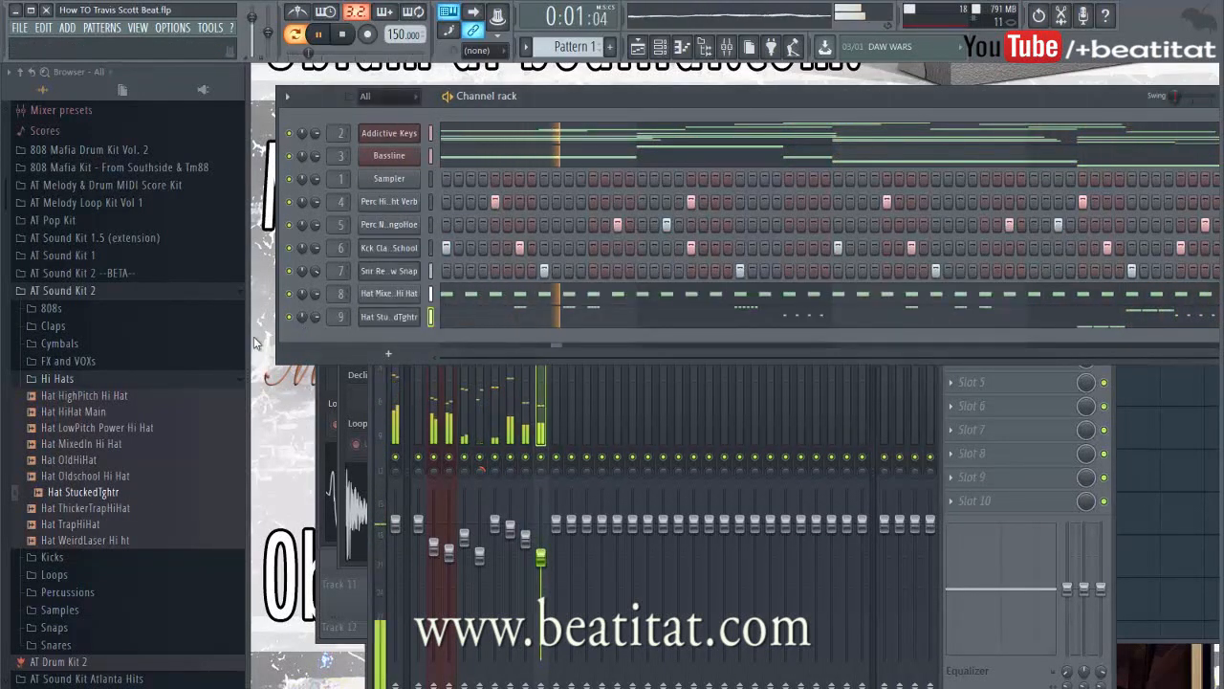
{"action": "left_click", "coordinate": [81, 377]}
{"action": "left_click", "coordinate": [91, 256]}
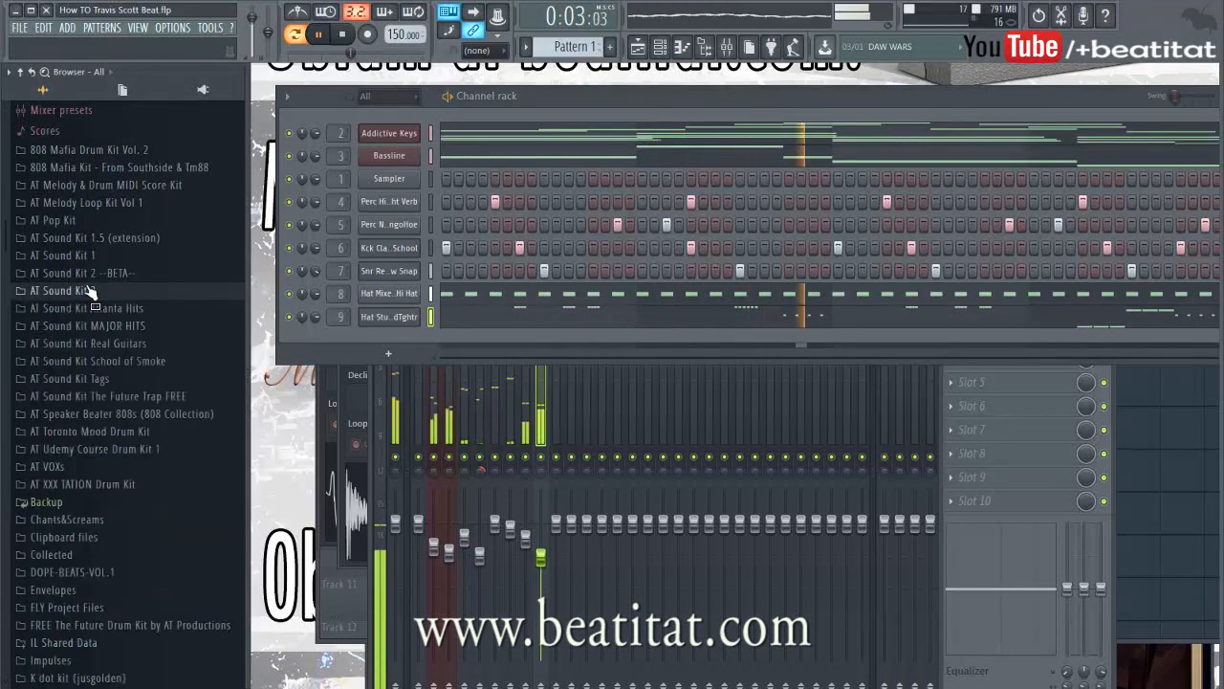
{"action": "key", "text": "space"}
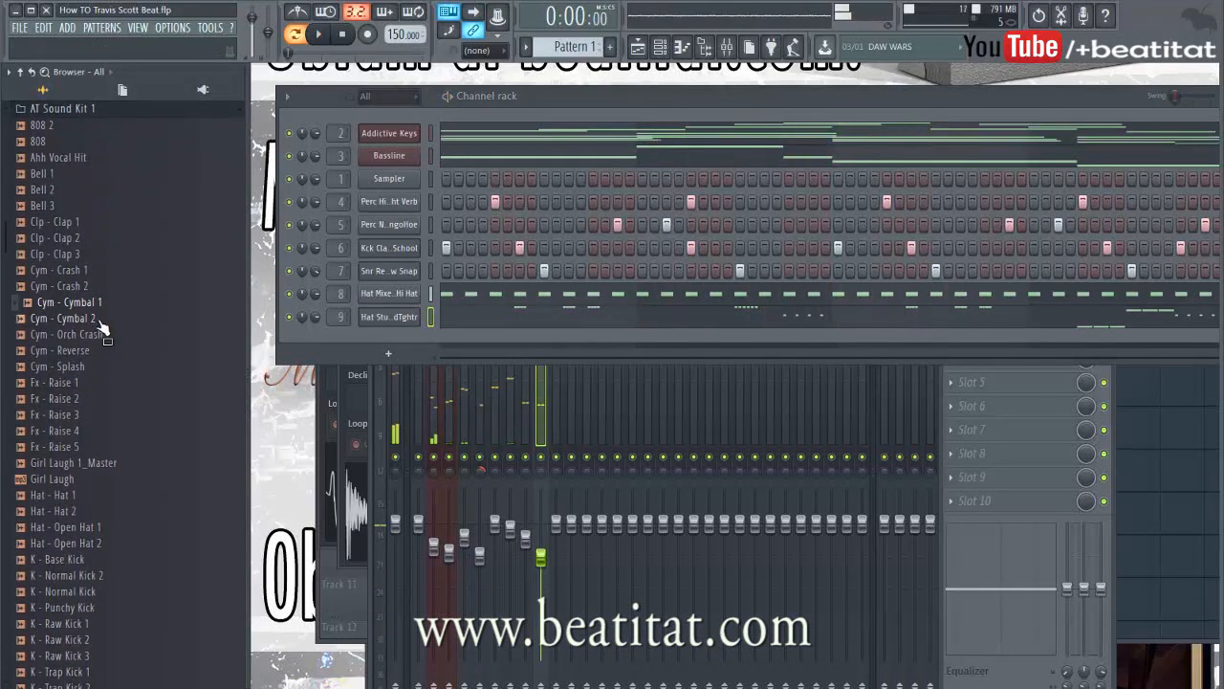
{"action": "left_click_drag", "start_coordinate": [438, 338], "coordinate": [488, 342]}
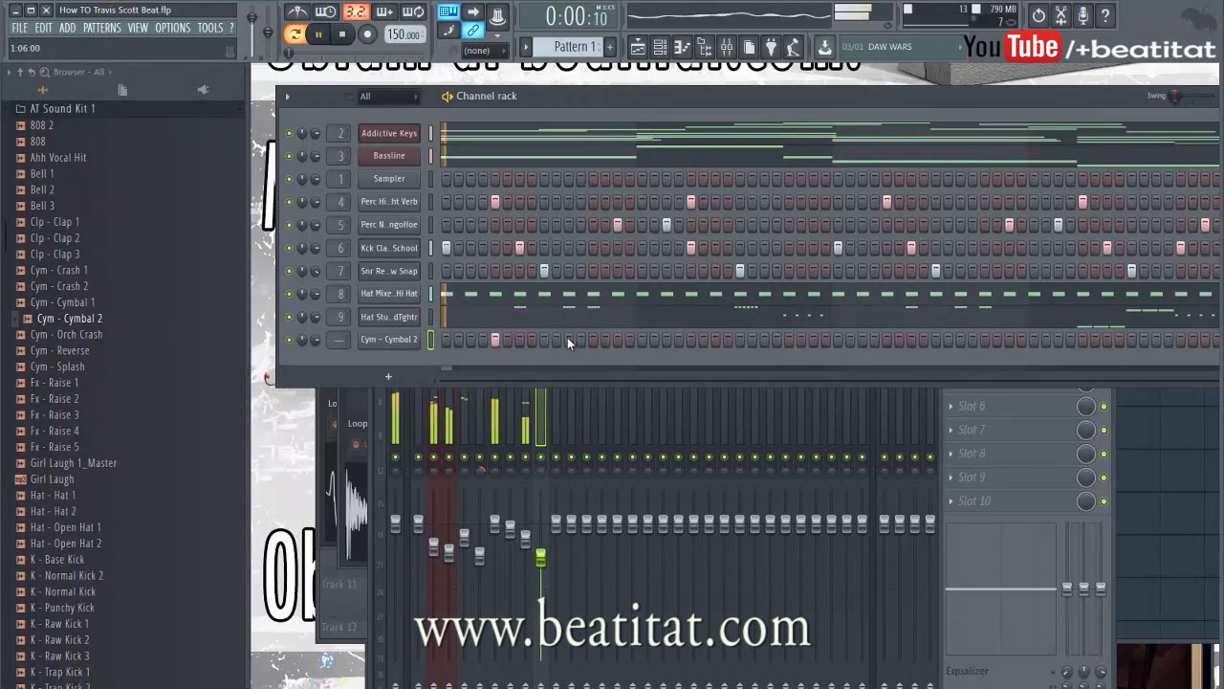
- Program Cym - Cymbal 2 to hit on step 13 of each of the four bars, removing any other cymbal steps
{"action": "left_click", "coordinate": [594, 340]}
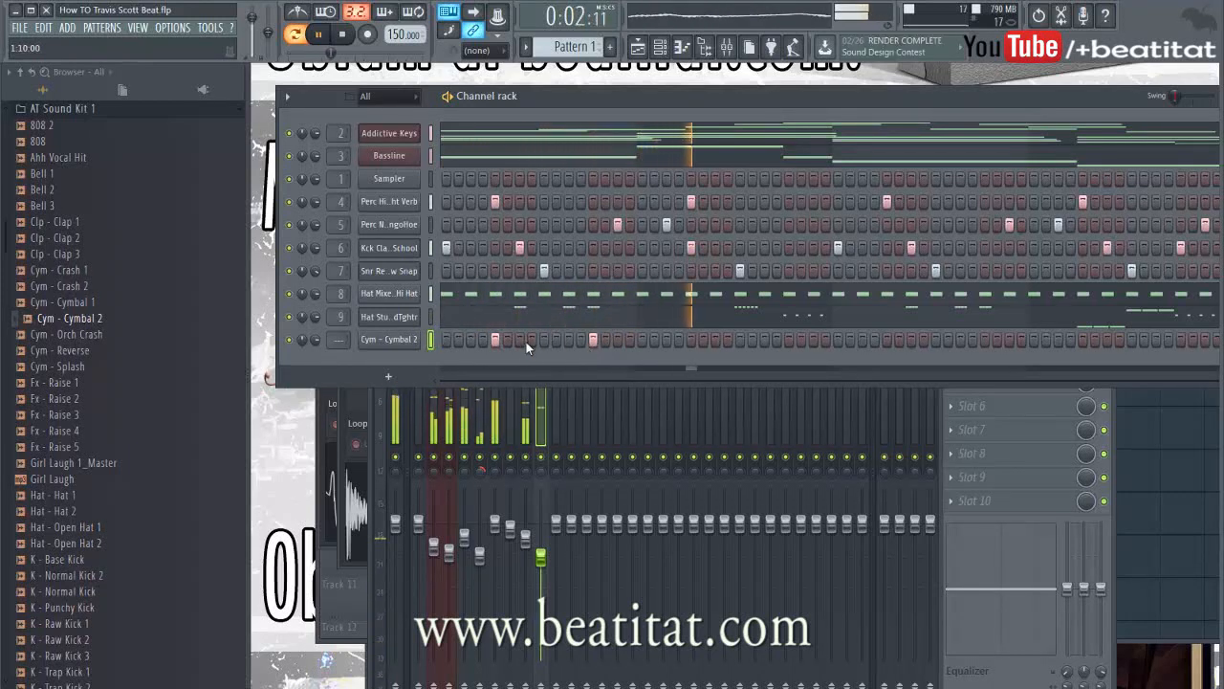
{"action": "right_click", "coordinate": [496, 340]}
{"action": "left_click", "coordinate": [786, 340]}
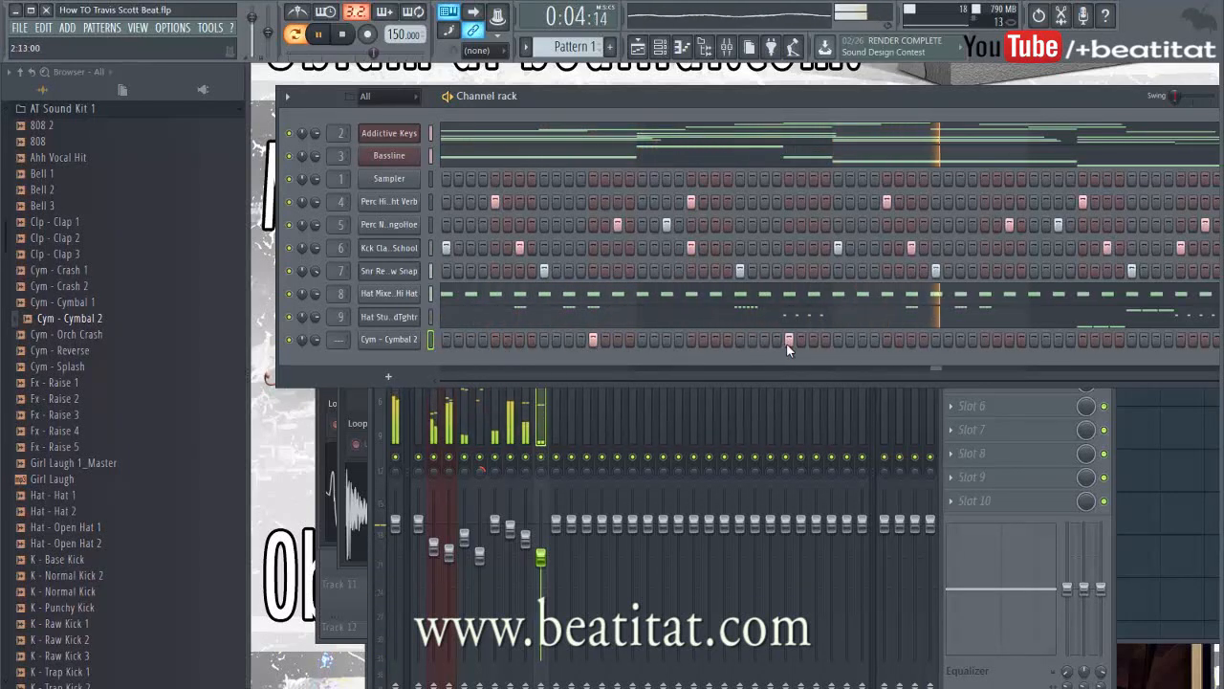
{"action": "left_click", "coordinate": [987, 340]}
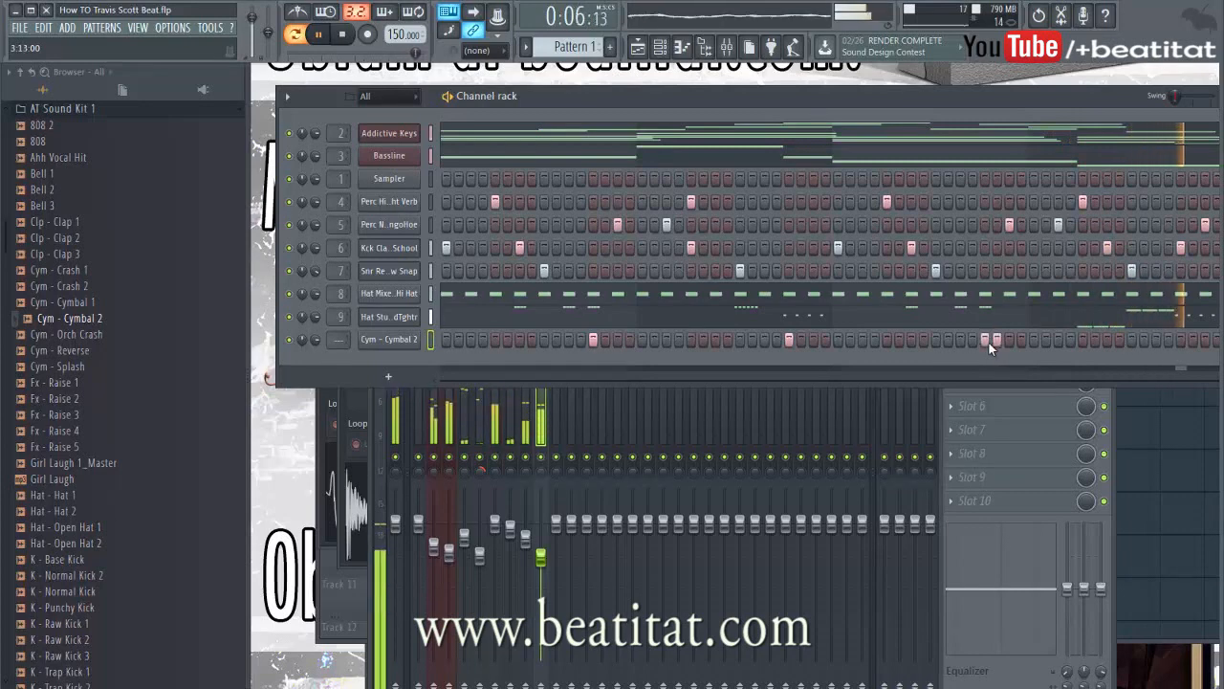
{"action": "left_click_drag", "start_coordinate": [873, 96], "coordinate": [696, 86]}
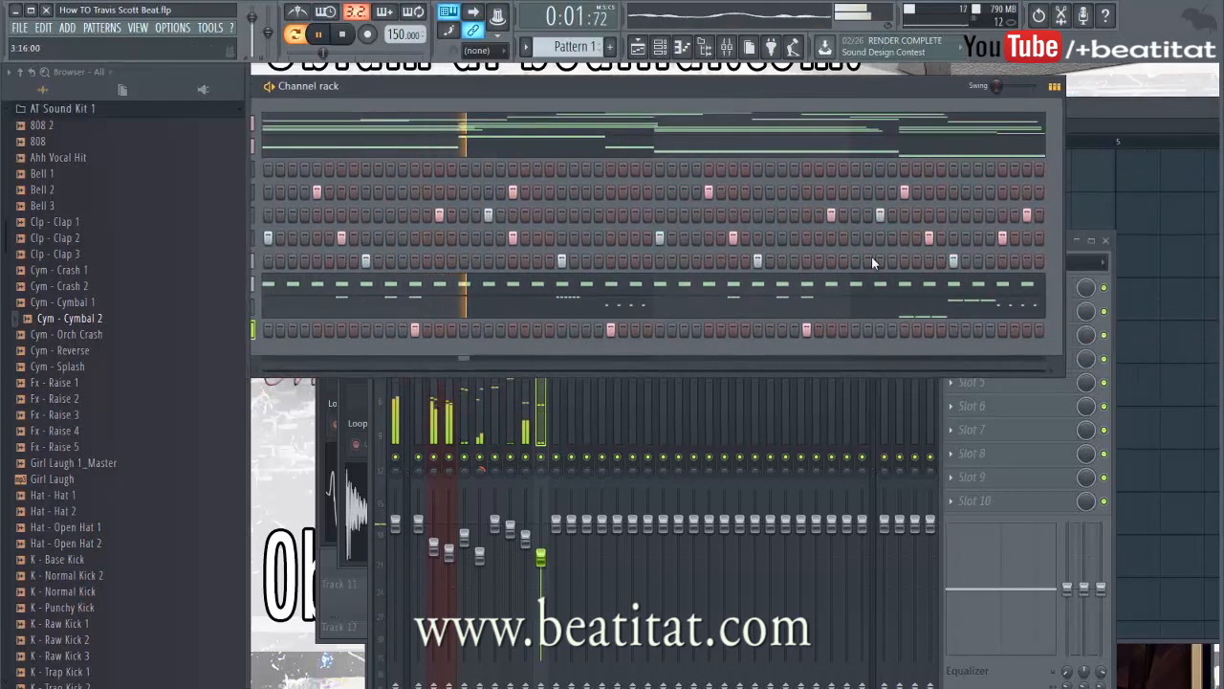
{"action": "left_click", "coordinate": [998, 336]}
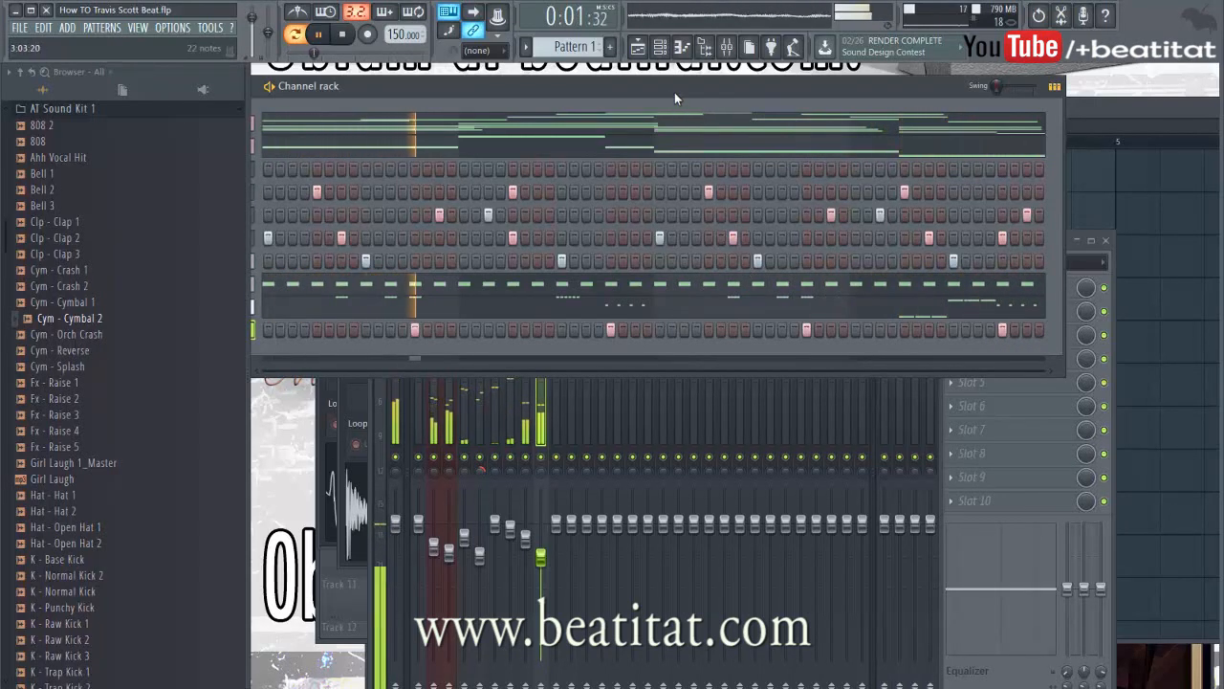
- Route Cym - Cymbal 2 to mixer track 10, pan it off-centre and lower its volume
{"action": "left_click_drag", "start_coordinate": [673, 91], "coordinate": [818, 114]}
{"action": "left_click", "coordinate": [355, 352]}
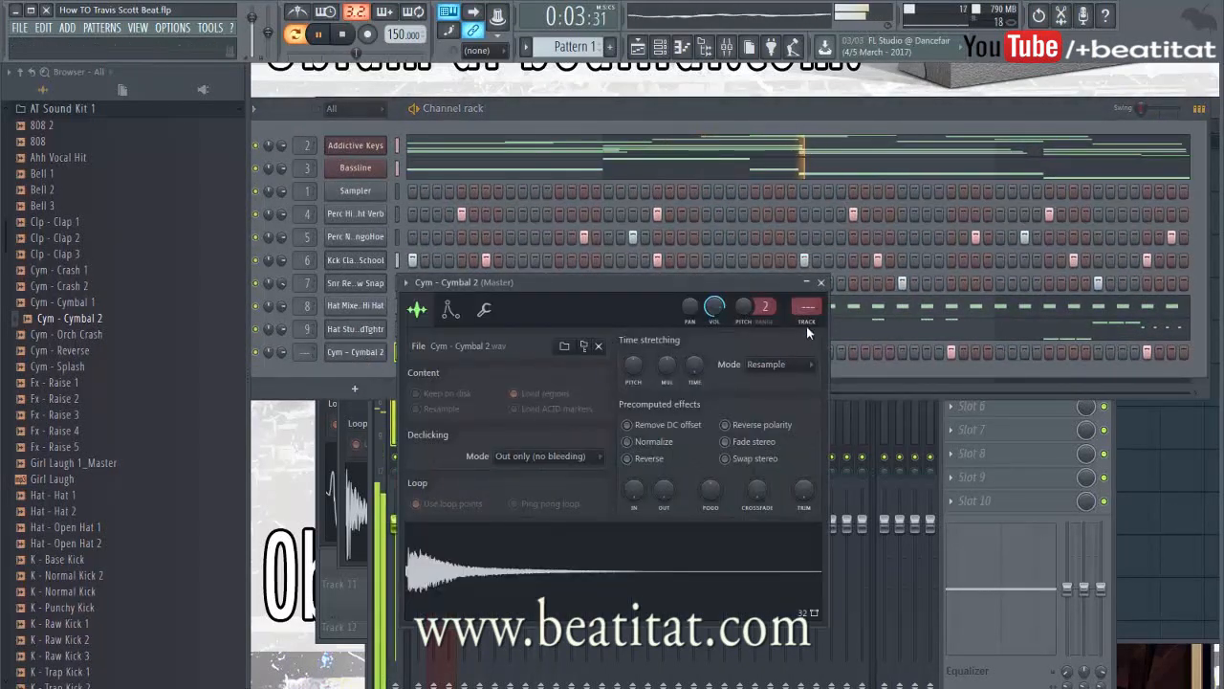
{"action": "key", "text": "ctrl+l"}
{"action": "left_click_drag", "start_coordinate": [554, 469], "coordinate": [556, 533]}
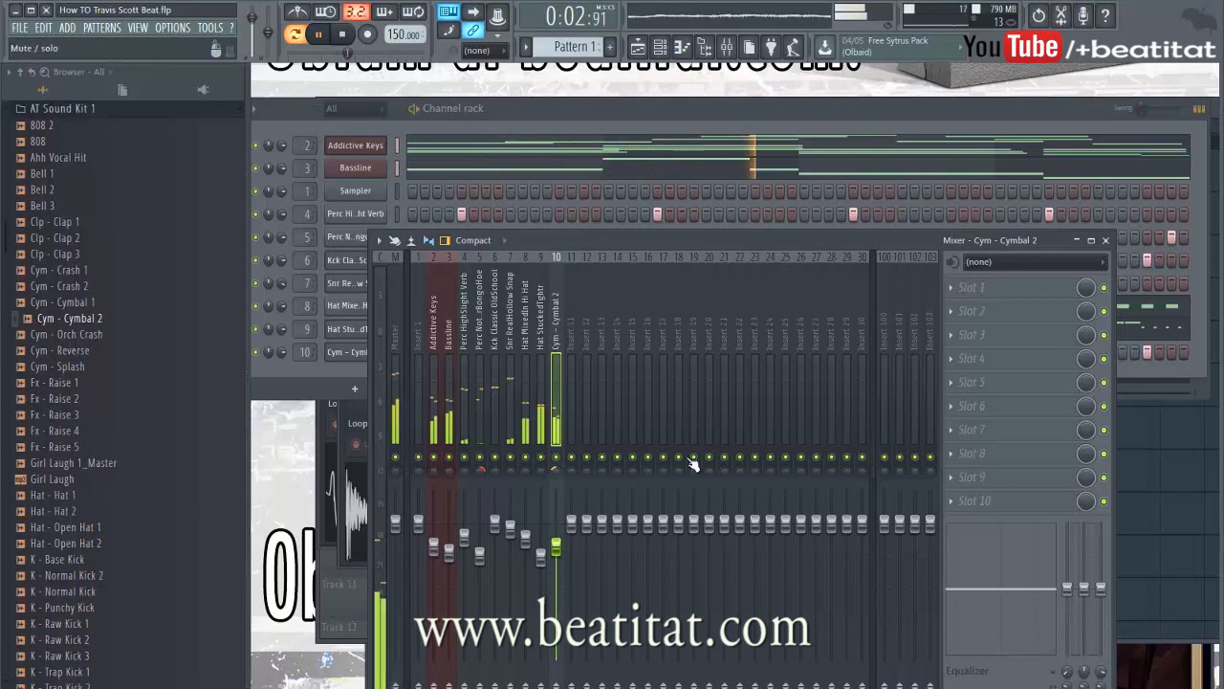
- Pan Hat StuckedTghtr off-centre, lower the Cym - Cymbal 2 fader to the same level as Hat StuckedTghtr, and close the mixer and sampler windows
{"action": "left_click_drag", "start_coordinate": [540, 468], "coordinate": [539, 457]}
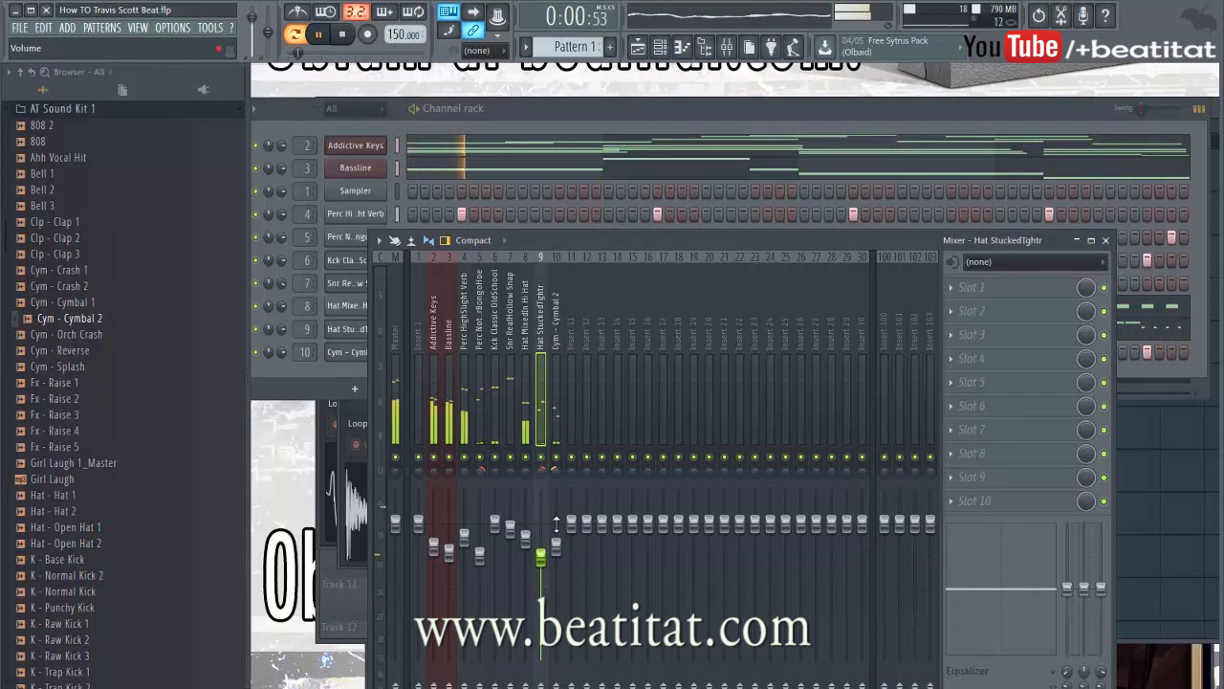
{"action": "left_click_drag", "start_coordinate": [556, 523], "coordinate": [556, 531]}
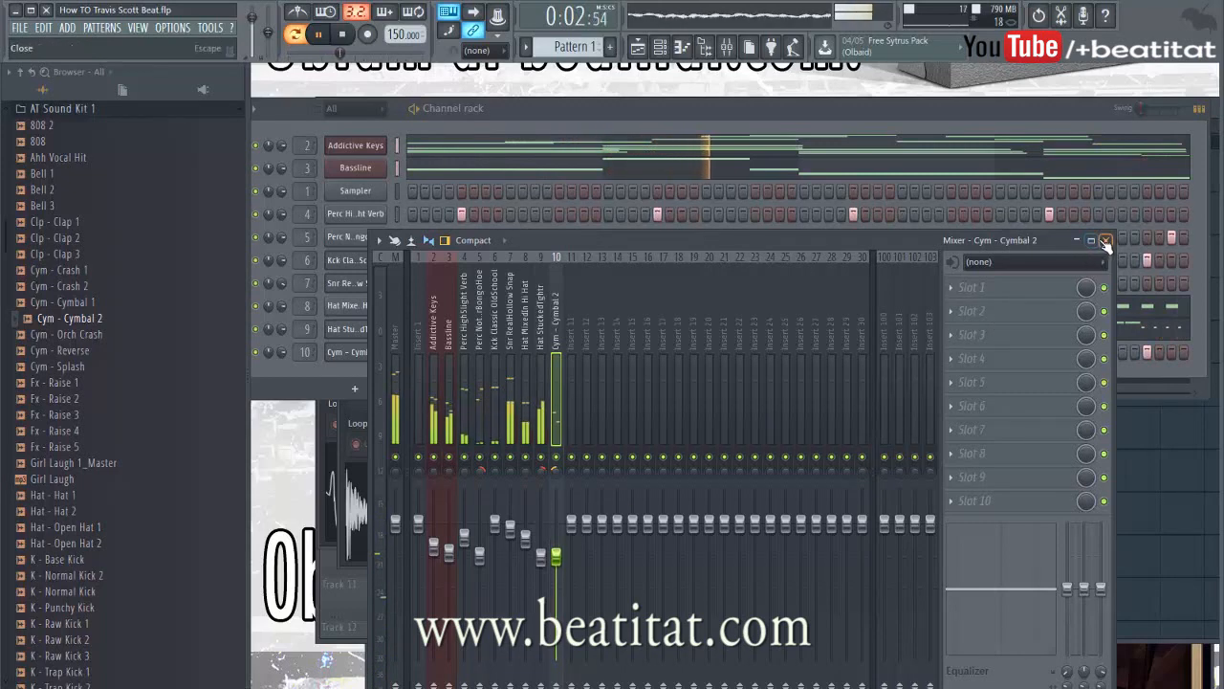
{"action": "left_click", "coordinate": [1106, 241]}
{"action": "left_click", "coordinate": [821, 284]}
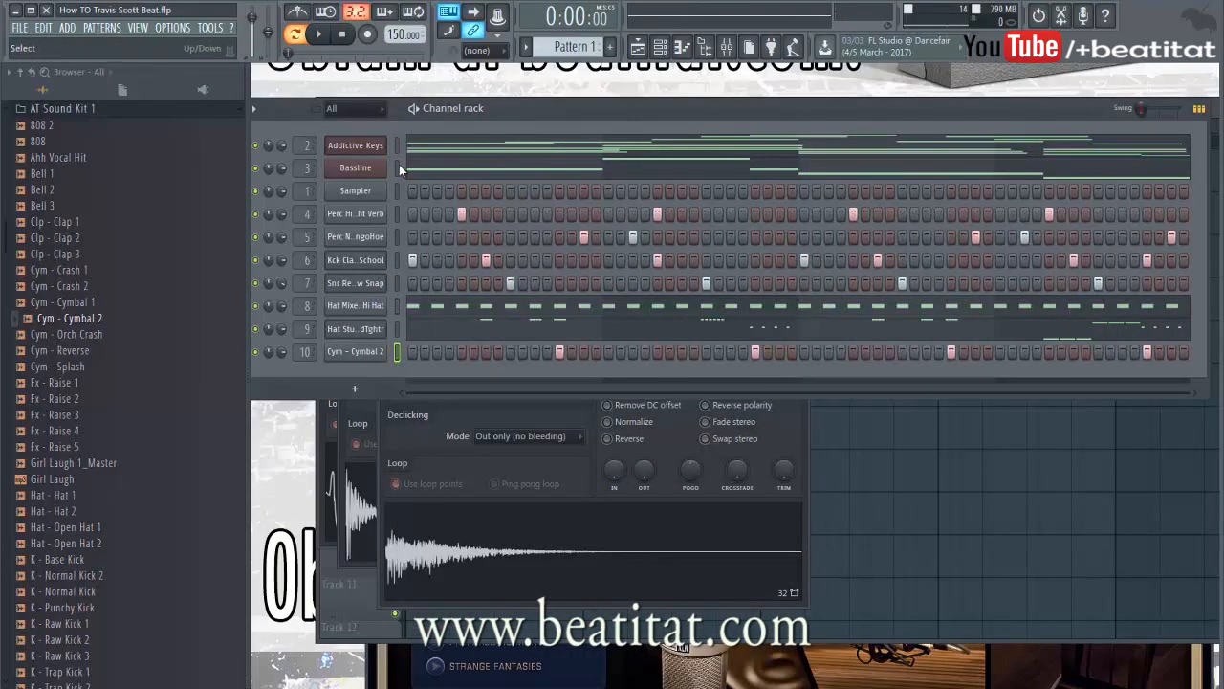
- Load Gross Beat into effect slot 6 of the Addictive Keys mixer track
{"action": "left_click", "coordinate": [727, 47]}
{"action": "left_click", "coordinate": [438, 346]}
{"action": "left_click", "coordinate": [1014, 406]}
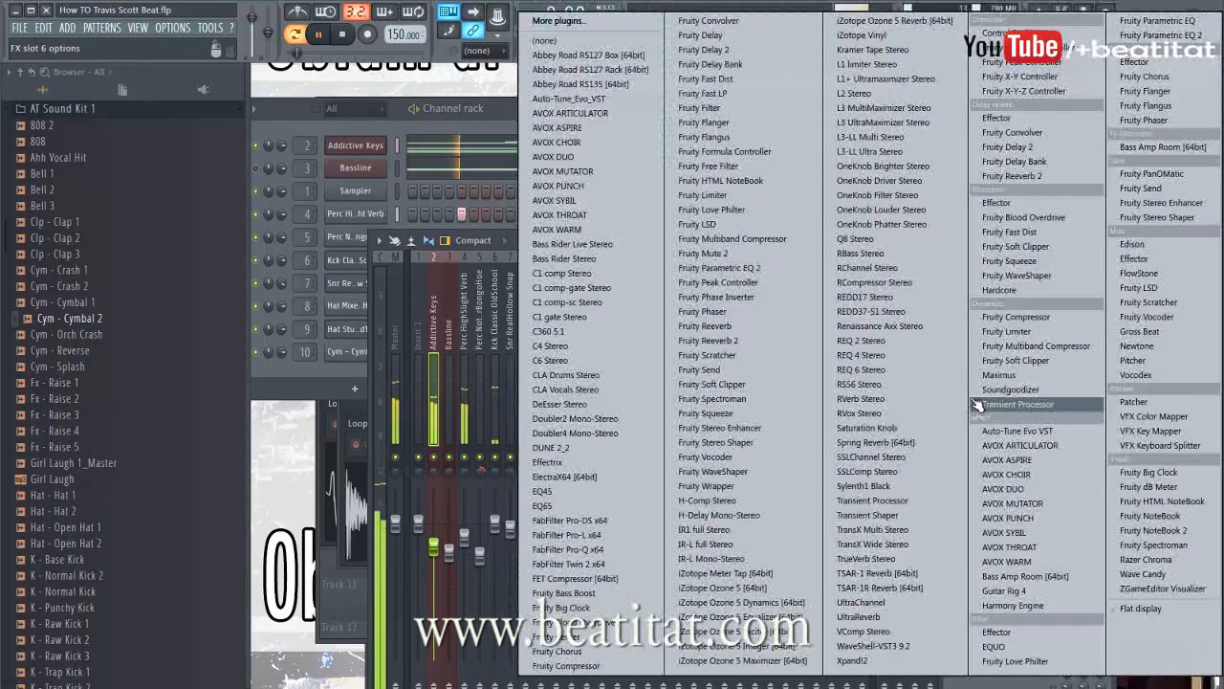
{"action": "left_click", "coordinate": [1125, 330]}
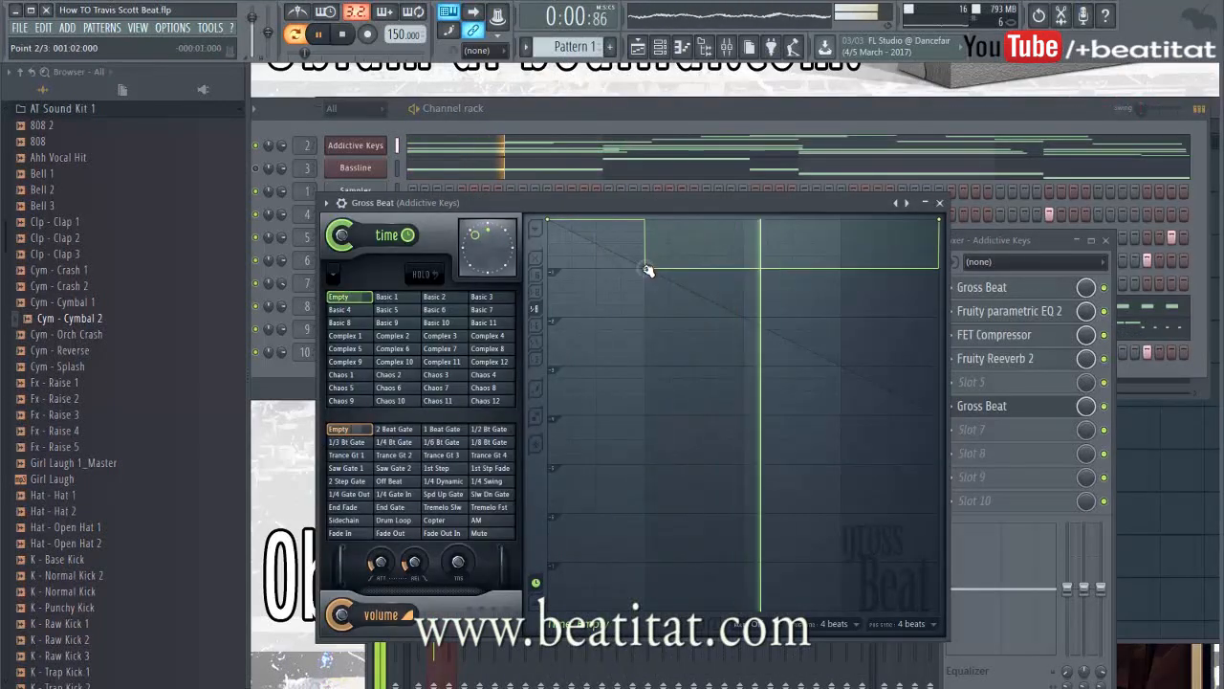
- Shape the Gross Beat time envelope to step down one beat at beat 2 and two beats at beat 3, and close the plugin
{"action": "left_click", "coordinate": [840, 316]}
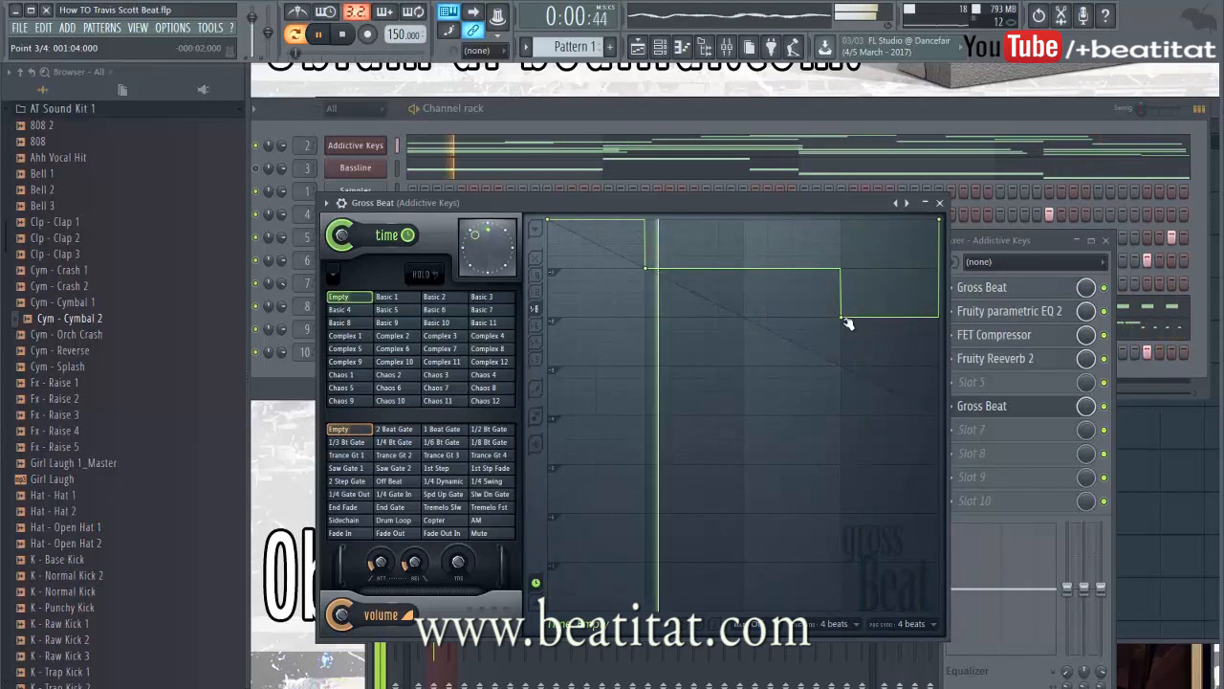
{"action": "left_click_drag", "start_coordinate": [847, 321], "coordinate": [745, 321]}
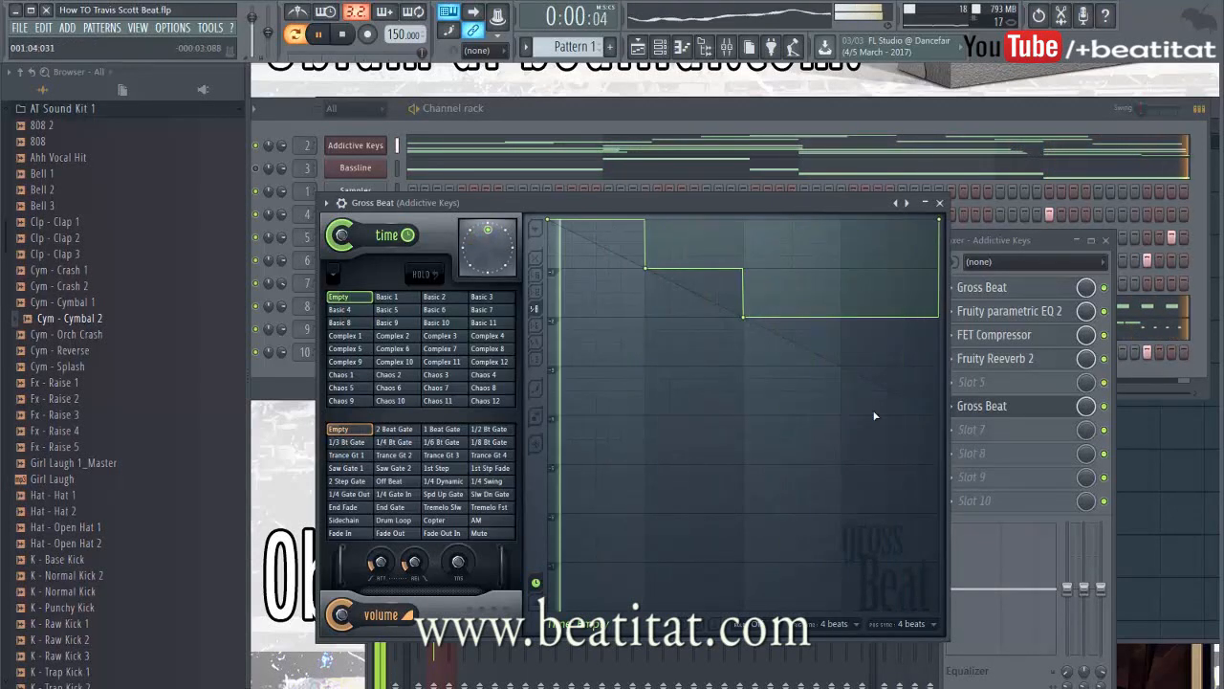
{"action": "left_click", "coordinate": [939, 203]}
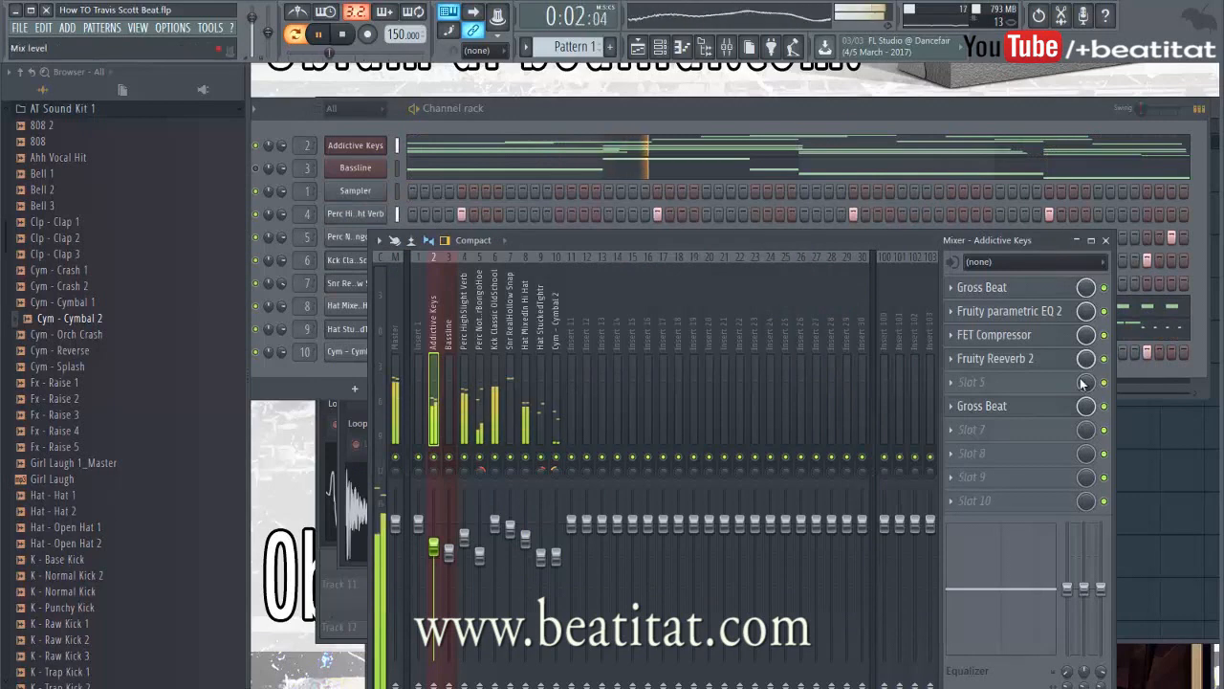
- Close the mixer, stop playback and open the 808s folder of AT Sound Kit MAJOR HITS in the browser
{"action": "left_click", "coordinate": [1107, 241]}
{"action": "left_click", "coordinate": [53, 108]}
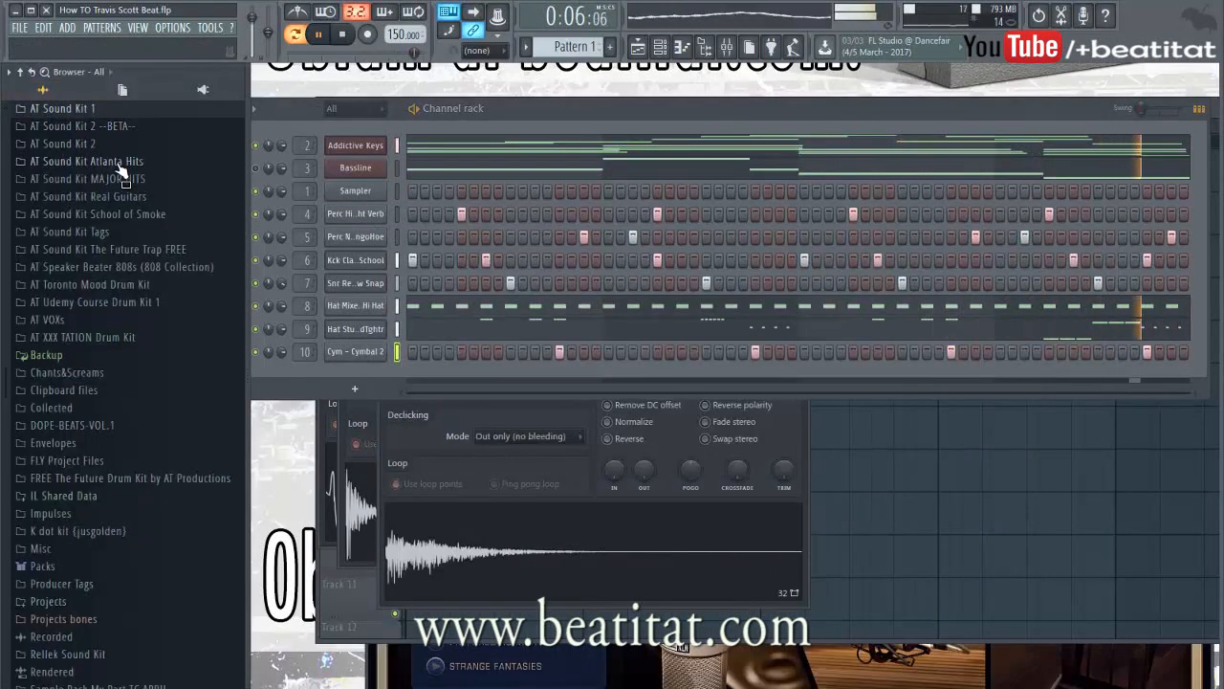
{"action": "scroll", "coordinate": [121, 170], "scroll_direction": "up", "scroll_amount": 5}
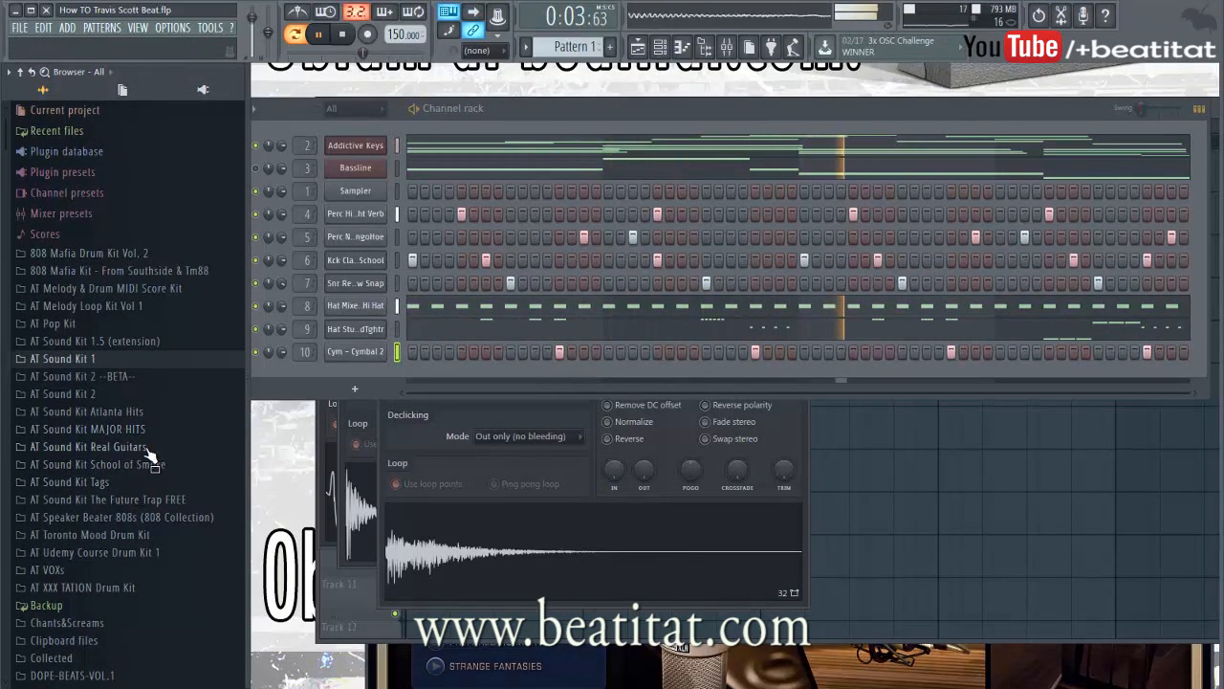
{"action": "key", "text": "space"}
{"action": "left_click", "coordinate": [110, 429]}
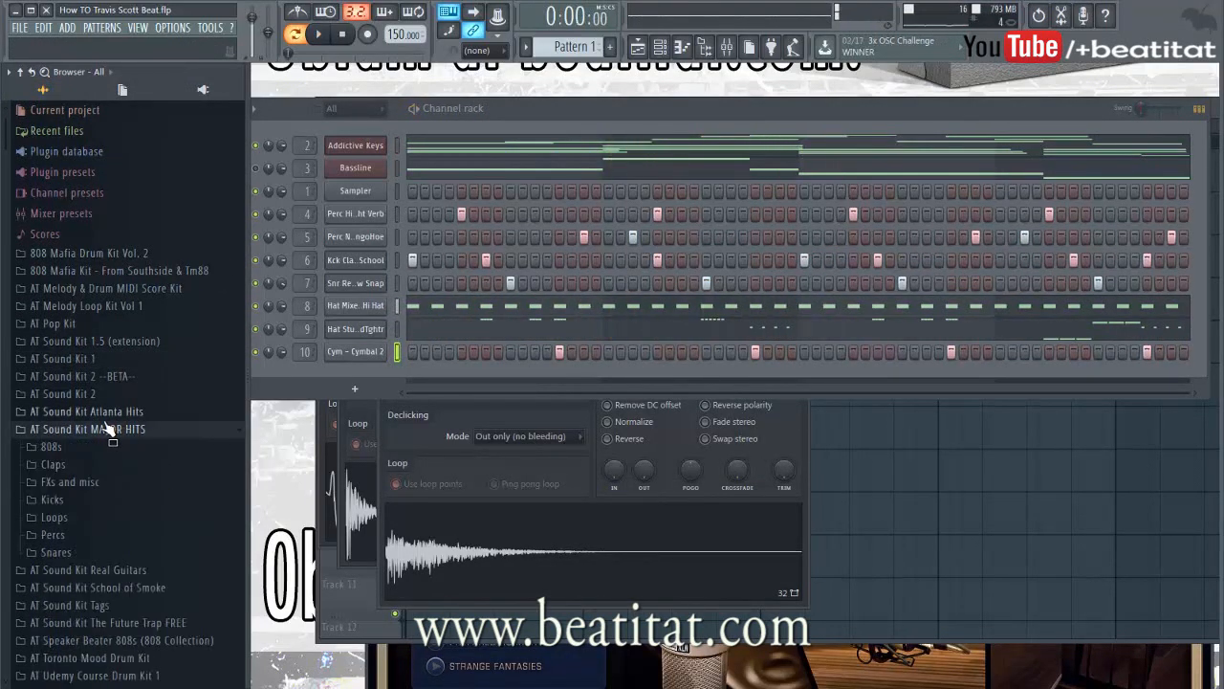
{"action": "left_click", "coordinate": [49, 447]}
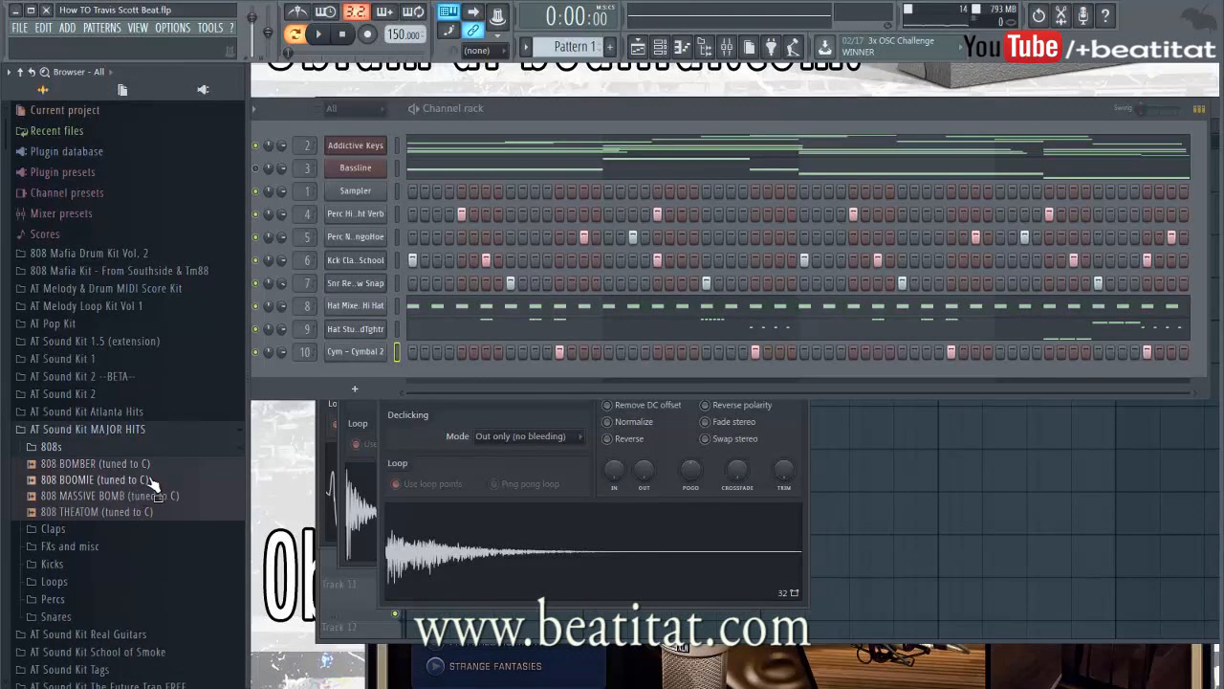
- Preview 808 MASSIVE BOMB and 808 THEATOM, and add 808 THEATOM (tuned to C) as a new channel below Cym - Cymbal 2
{"action": "left_click", "coordinate": [96, 495]}
{"action": "left_click", "coordinate": [100, 512]}
{"action": "left_click_drag", "start_coordinate": [110, 483], "coordinate": [383, 373]}
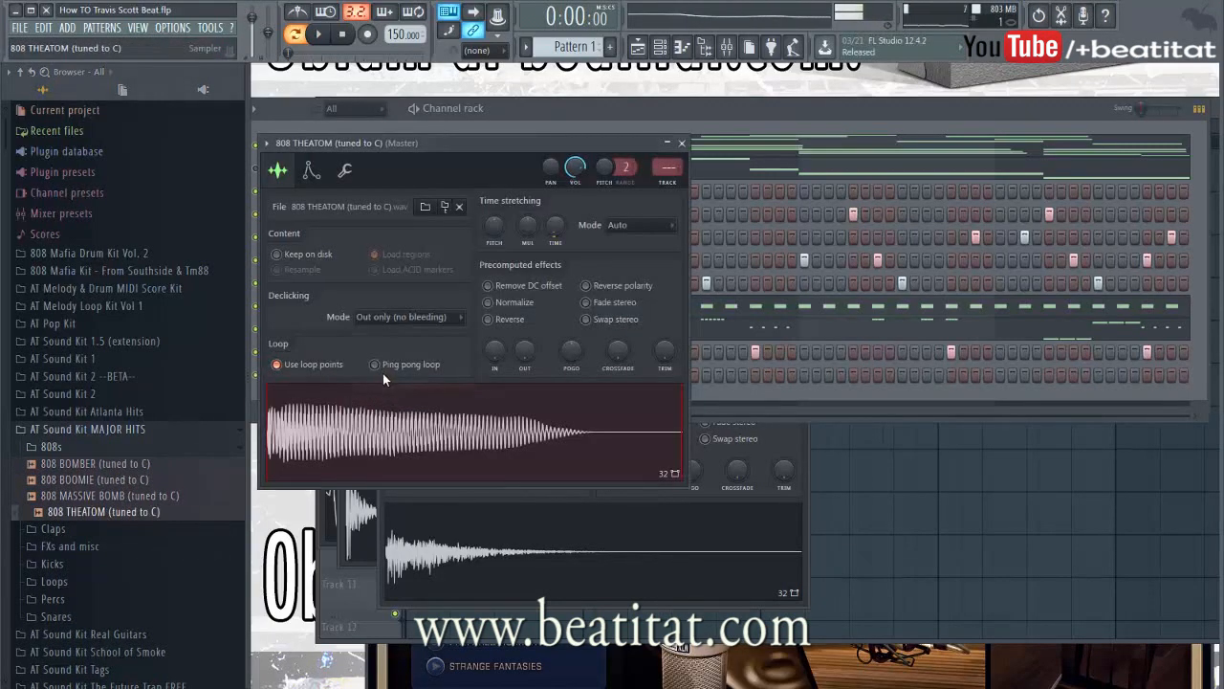
- Normalize the 808 THEATOM sample, make the channel cut itself with group 3, and close its sampler window
{"action": "left_click", "coordinate": [489, 302]}
{"action": "left_click", "coordinate": [345, 171]}
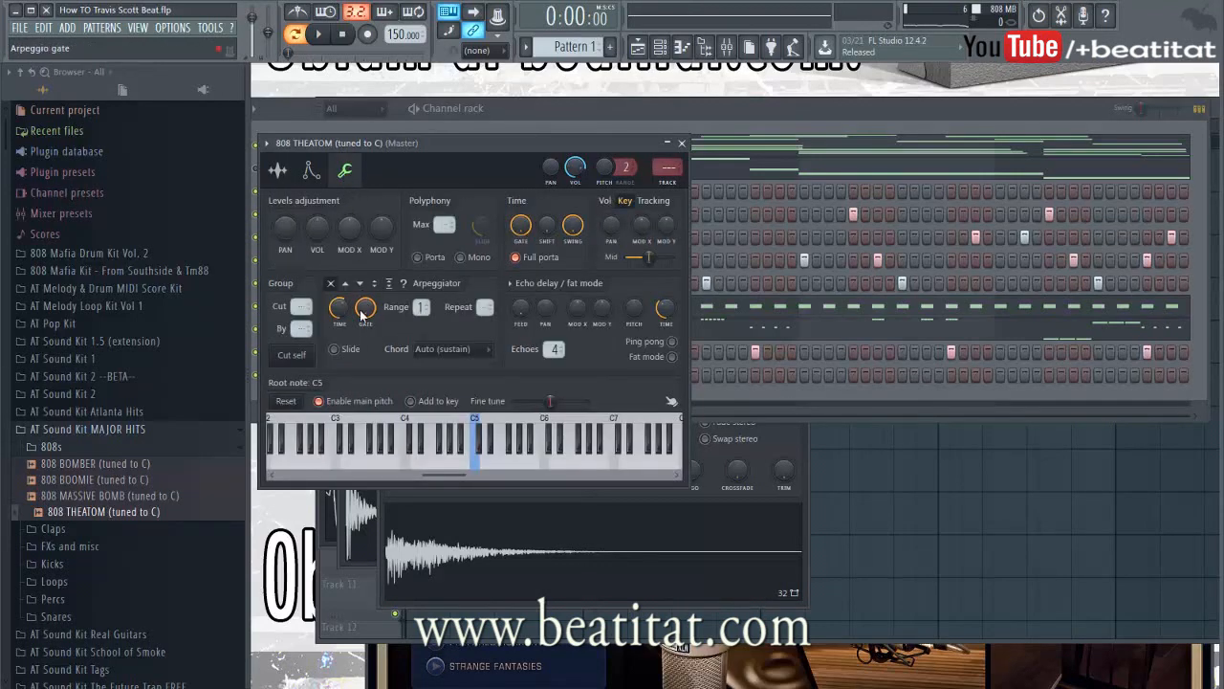
{"action": "left_click", "coordinate": [277, 170]}
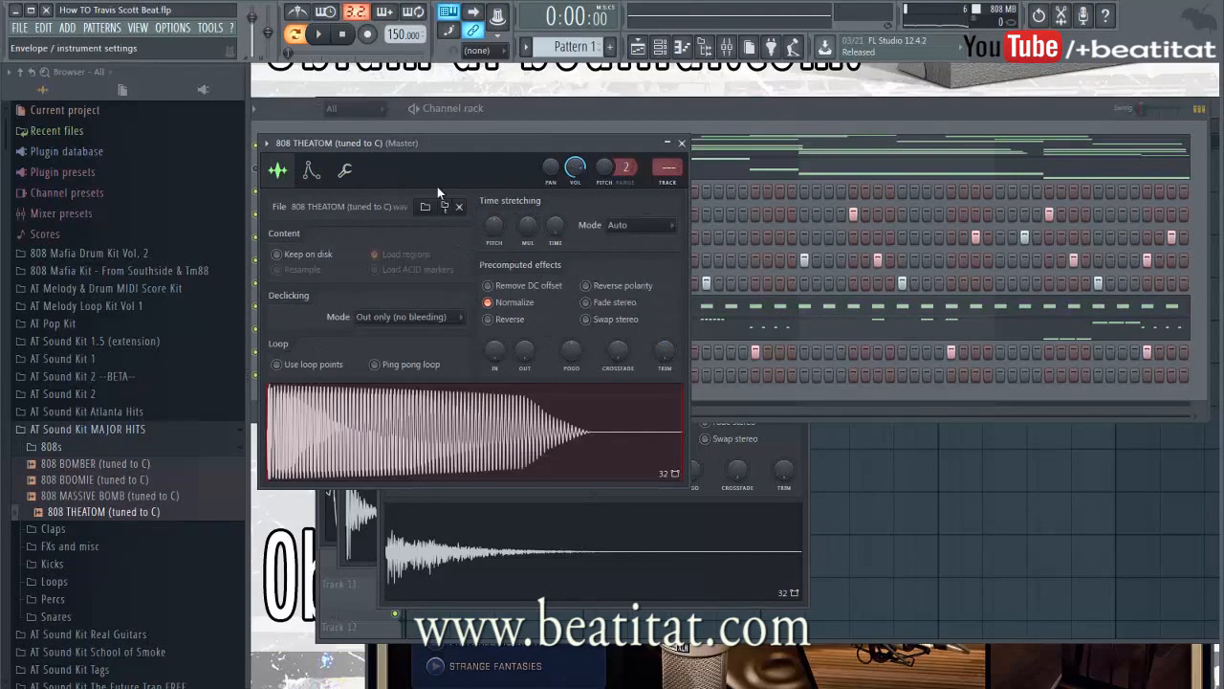
{"action": "left_click", "coordinate": [681, 145]}
- Try a short D5 note at the start of bar 1 in the 808 THEATOM piano roll against the beat
{"action": "right_click", "coordinate": [367, 381]}
{"action": "left_click", "coordinate": [419, 375]}
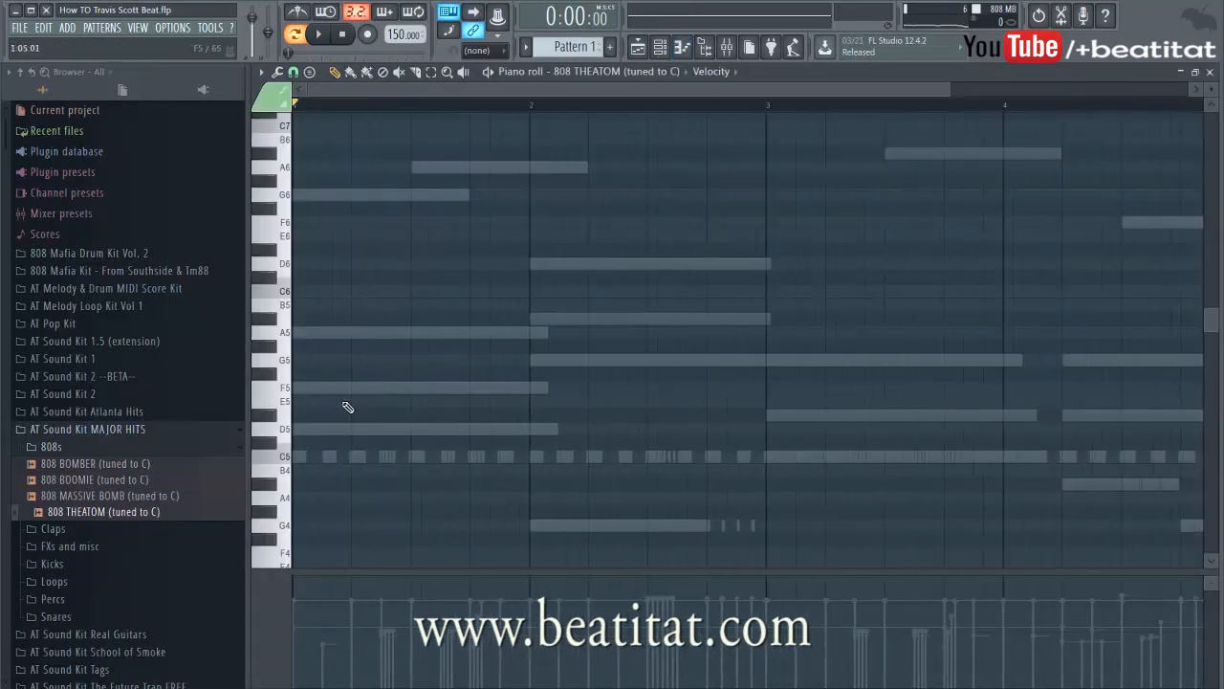
{"action": "key", "text": "space"}
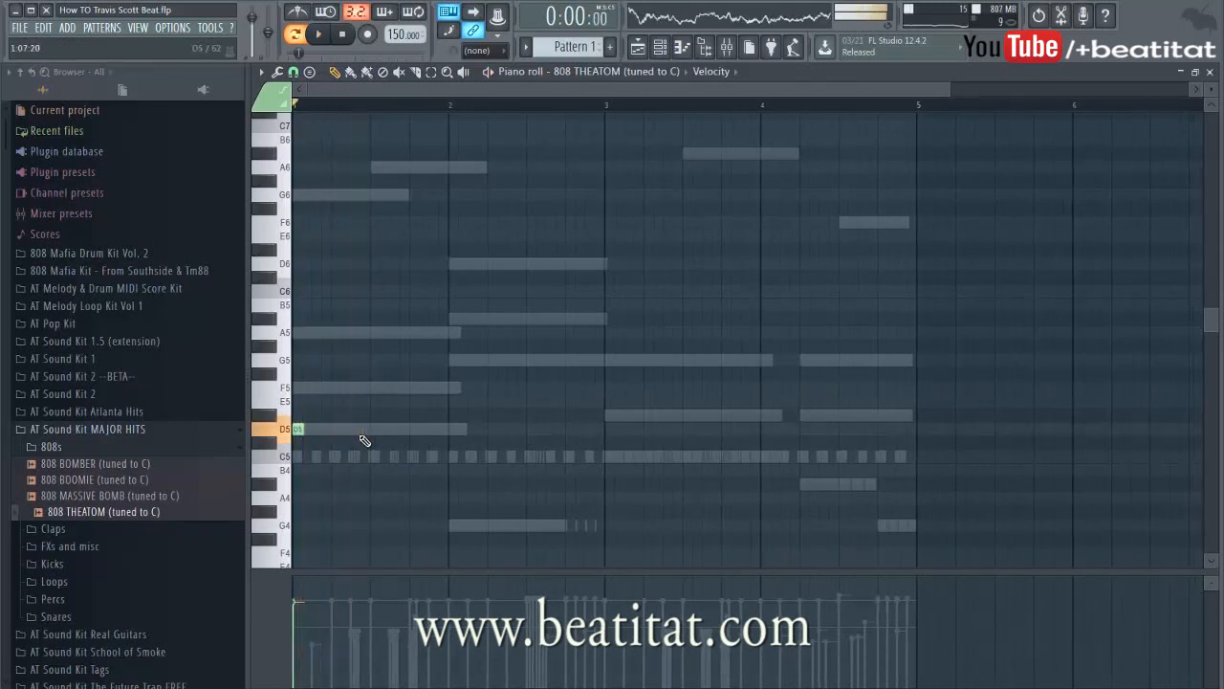
{"action": "key", "text": "space"}
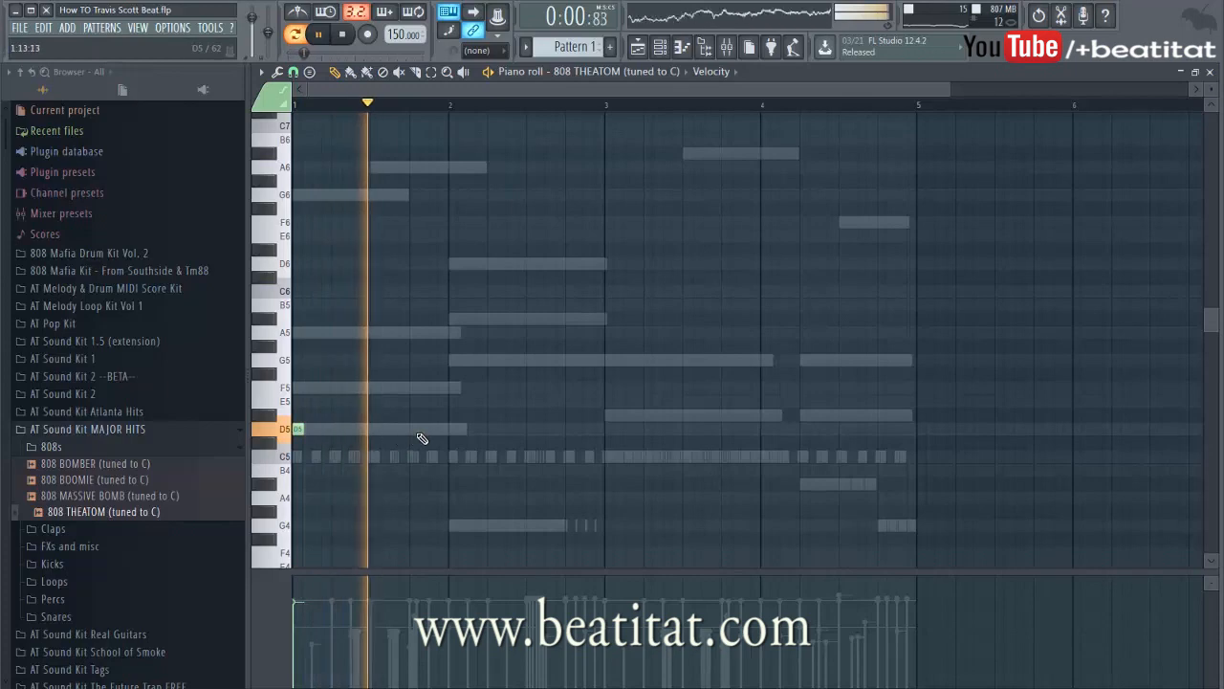
{"action": "key", "text": "space"}
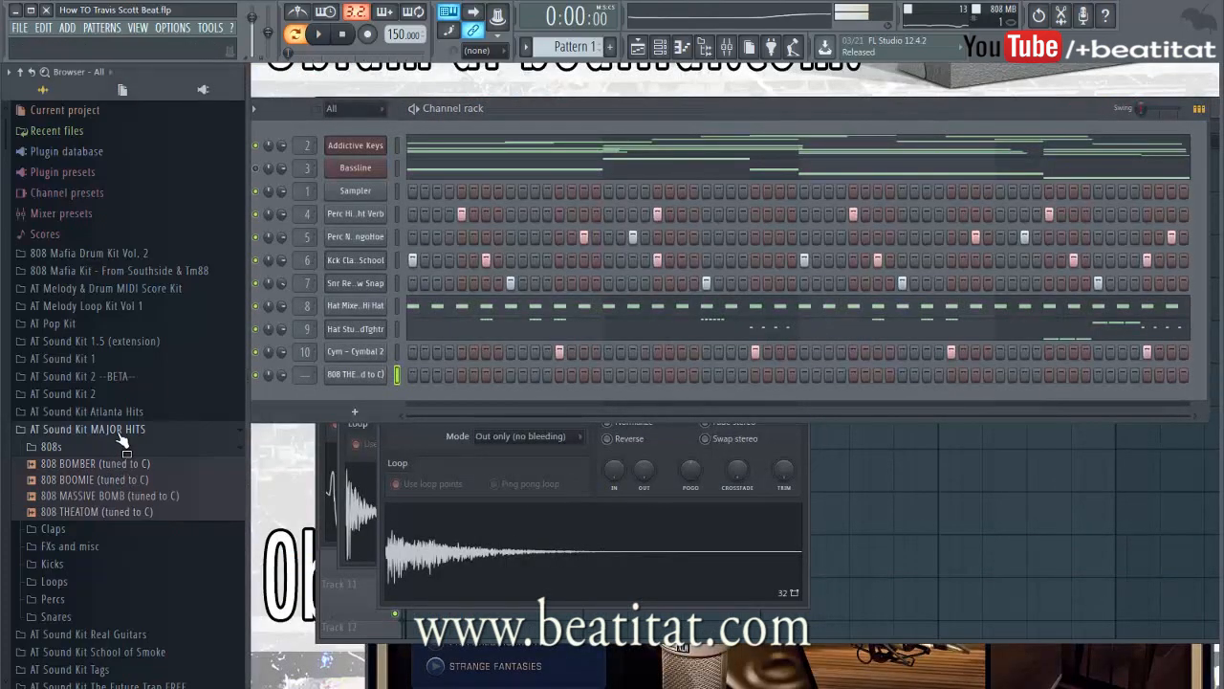
- Open the AT Speaker Beater 808s (808 Collection) folder and preview 808 Smooth Vibes and 808 SmootherBitchy
{"action": "left_click", "coordinate": [119, 432]}
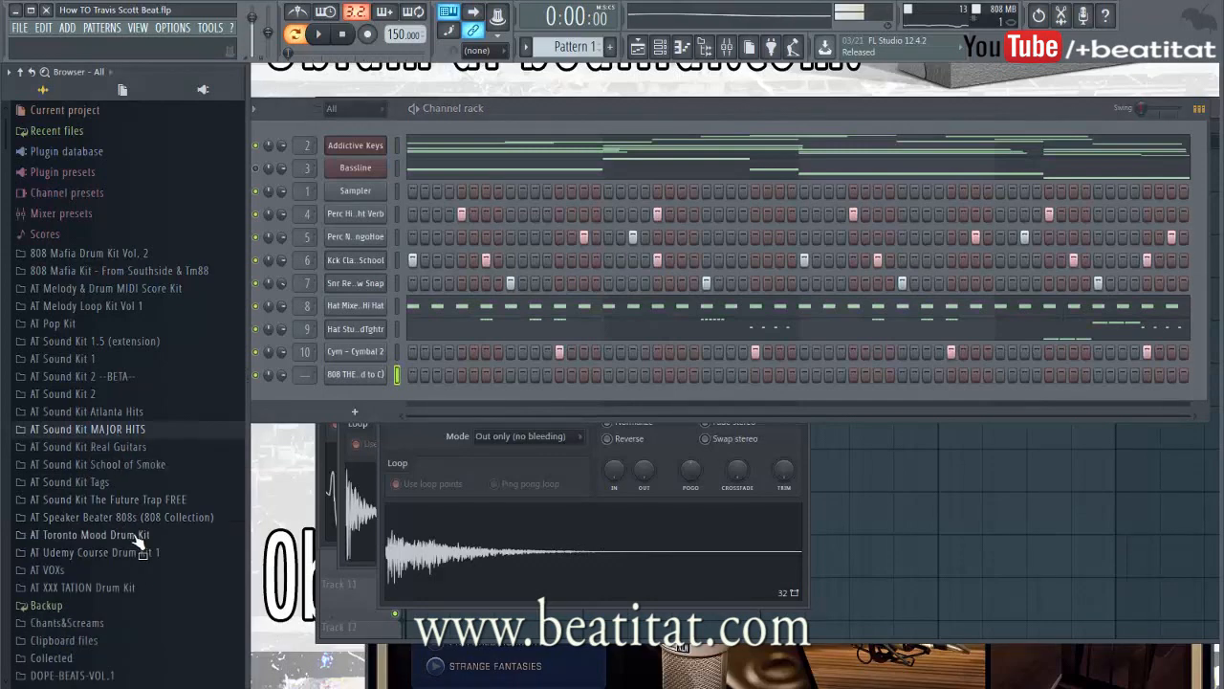
{"action": "left_click", "coordinate": [134, 518]}
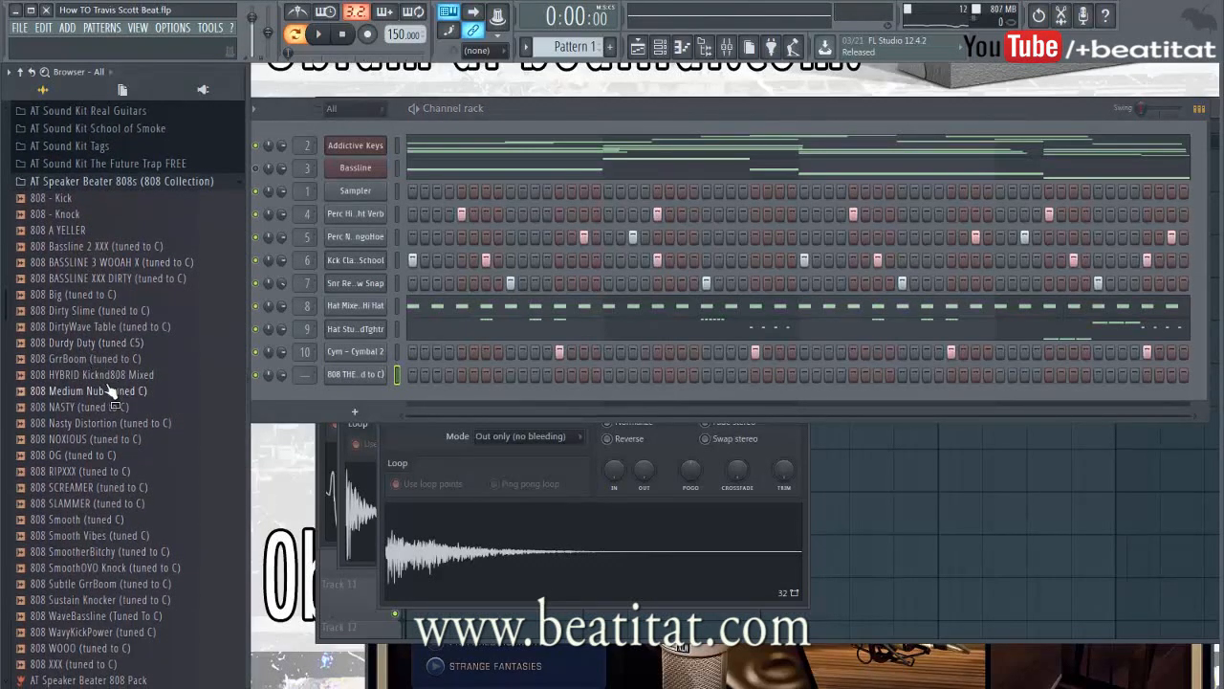
{"action": "left_click", "coordinate": [95, 535]}
{"action": "left_click", "coordinate": [103, 552]}
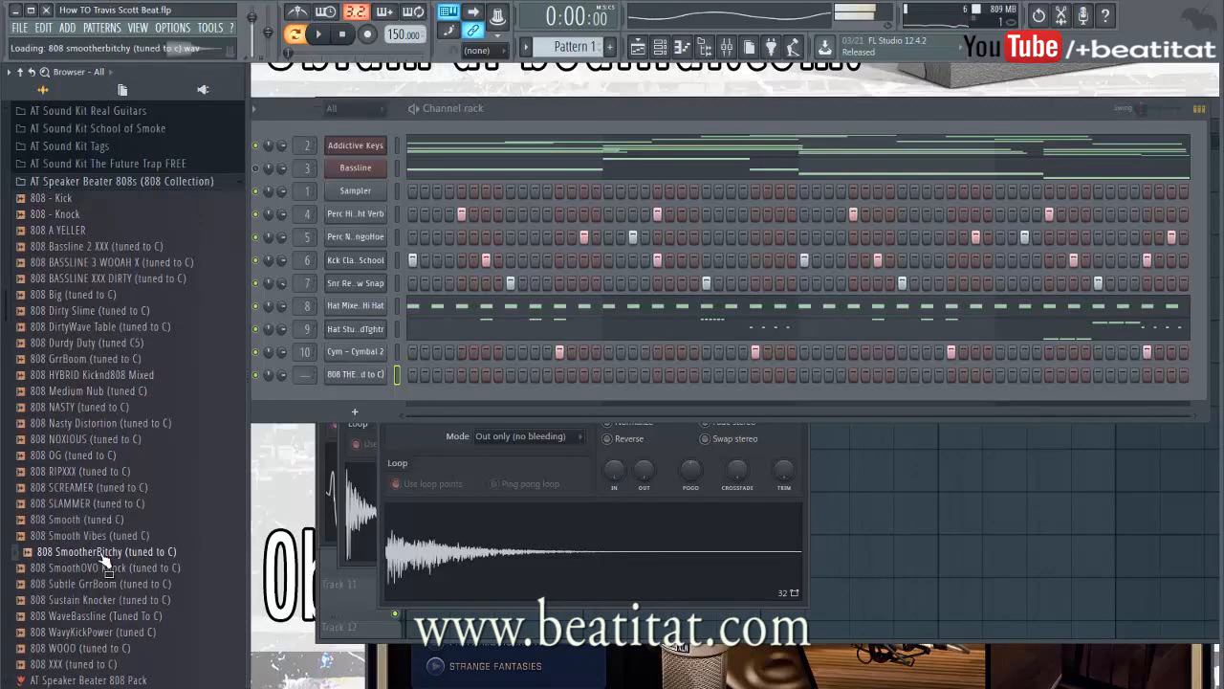
- Replace the 808 THEATOM channel's sample with 808 Big (tuned to C) and close the sampler window
{"action": "left_click", "coordinate": [86, 295]}
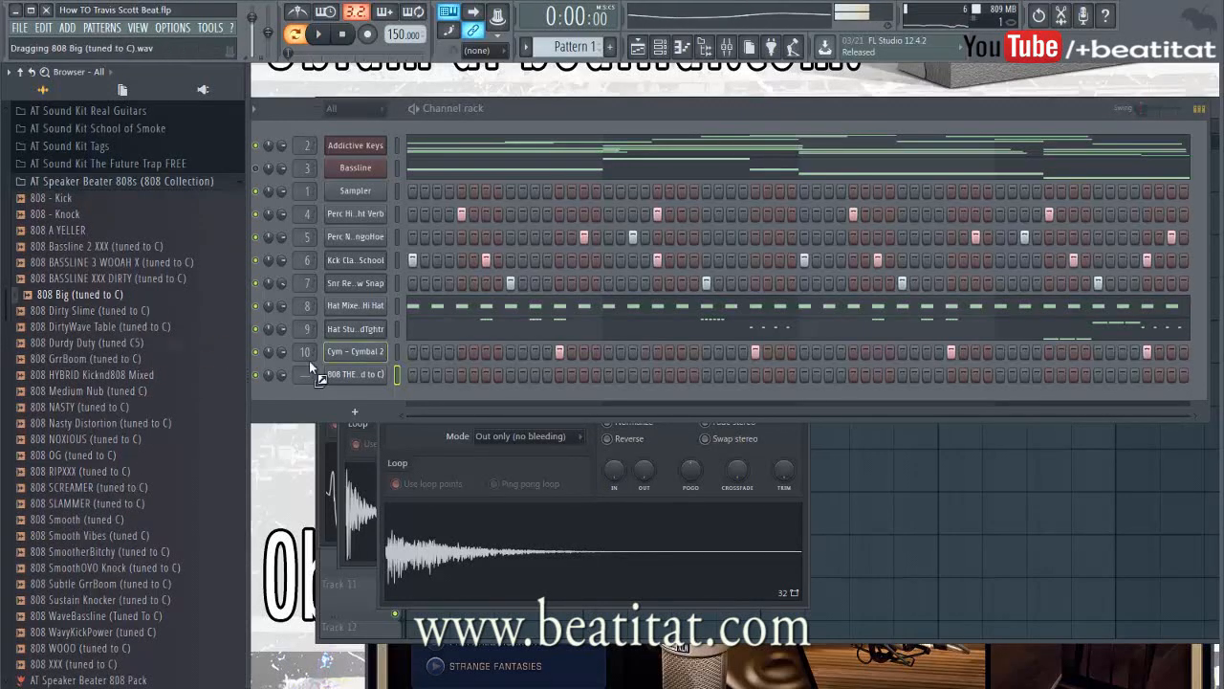
{"action": "left_click_drag", "start_coordinate": [374, 375], "coordinate": [376, 376]}
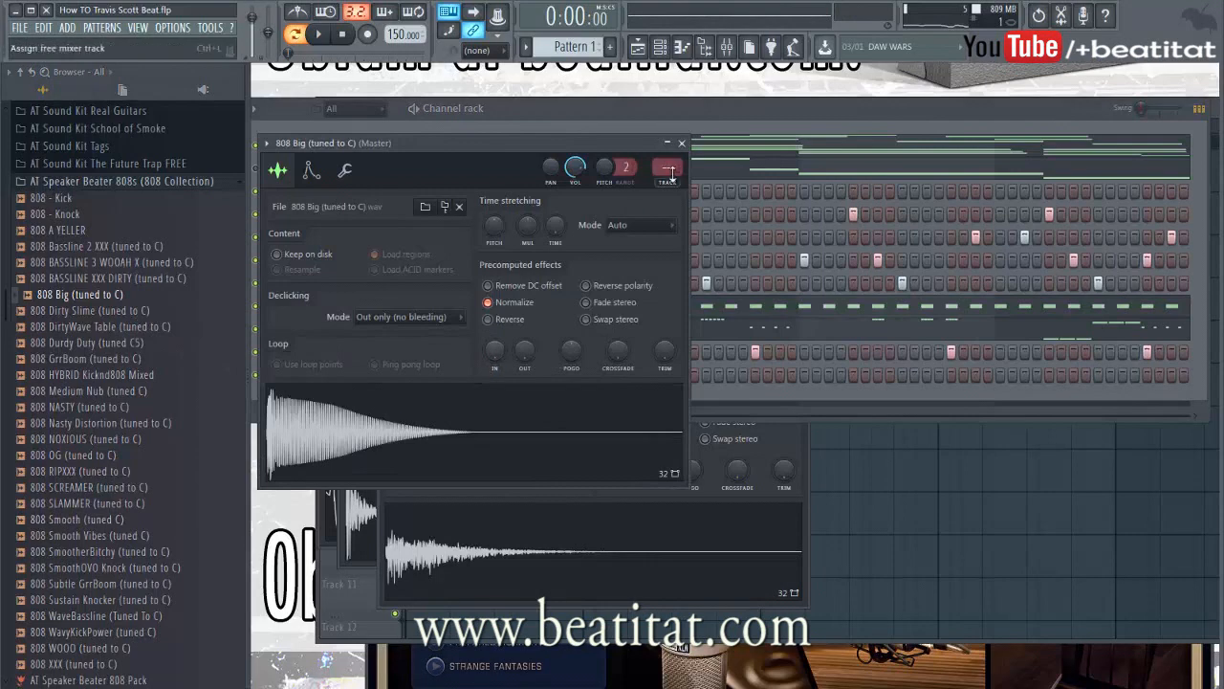
{"action": "left_click", "coordinate": [682, 144]}
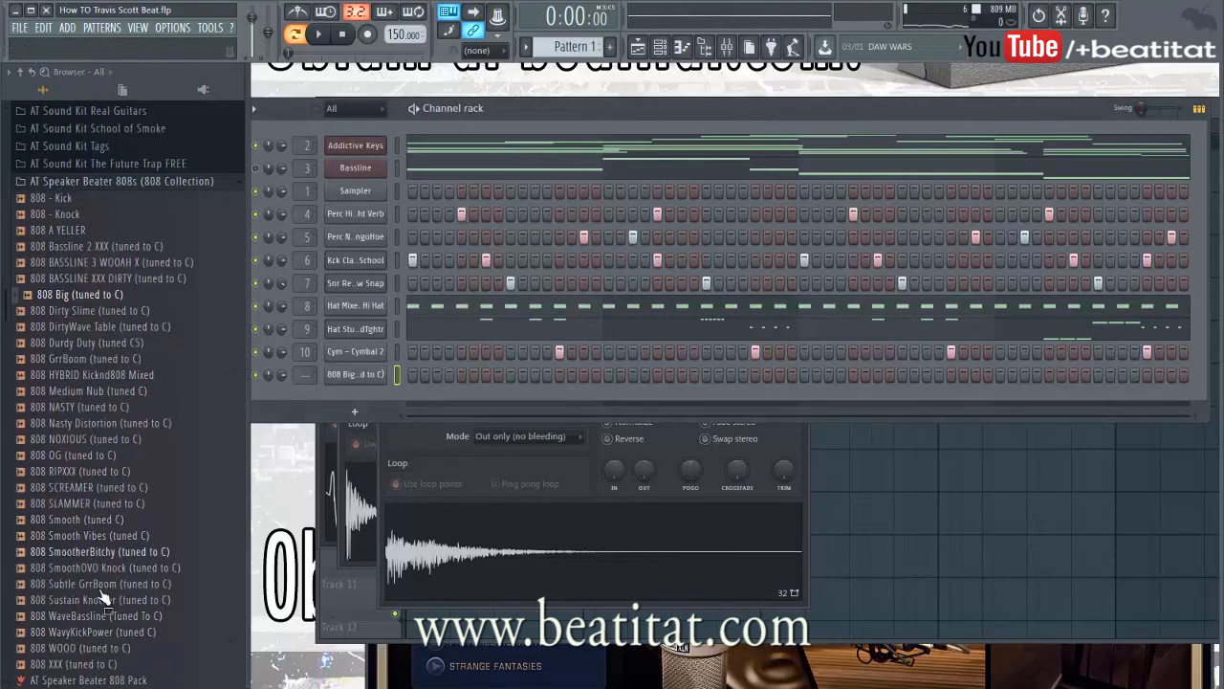
- Load 808 OG (tuned to C) into the 808 channel, check its polyphony and cut settings, and close the sampler window
{"action": "left_click_drag", "start_coordinate": [91, 458], "coordinate": [206, 425]}
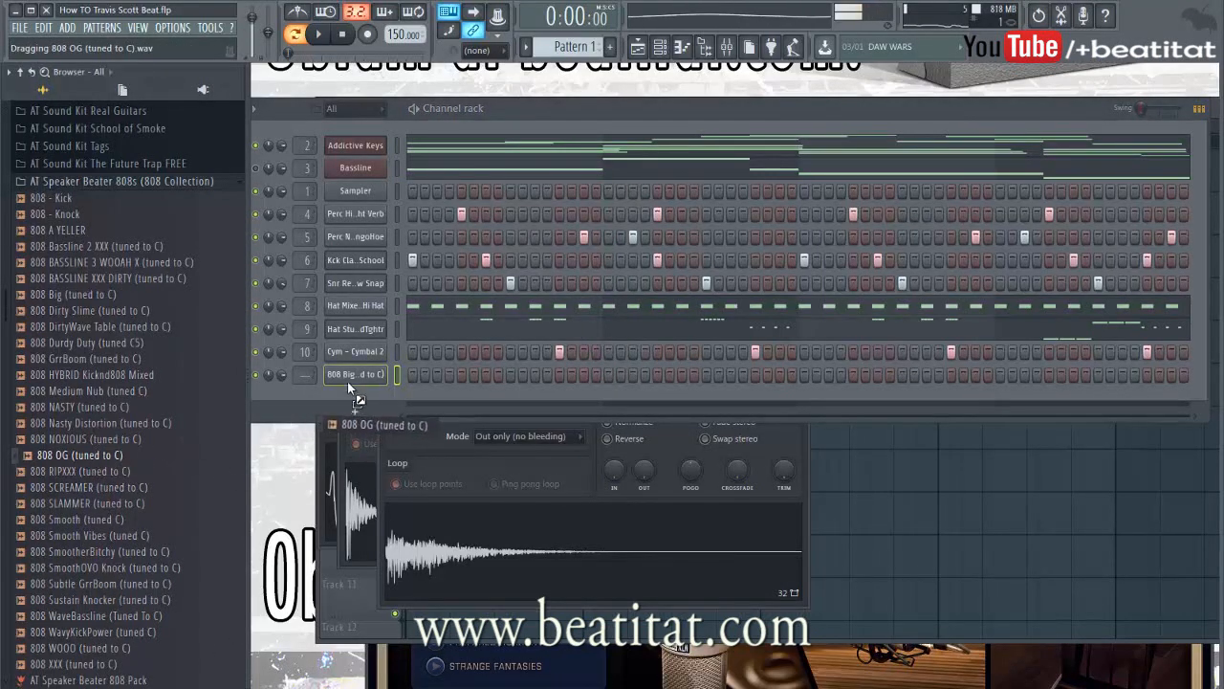
{"action": "left_click_drag", "start_coordinate": [348, 381], "coordinate": [355, 386]}
{"action": "left_click", "coordinate": [345, 172]}
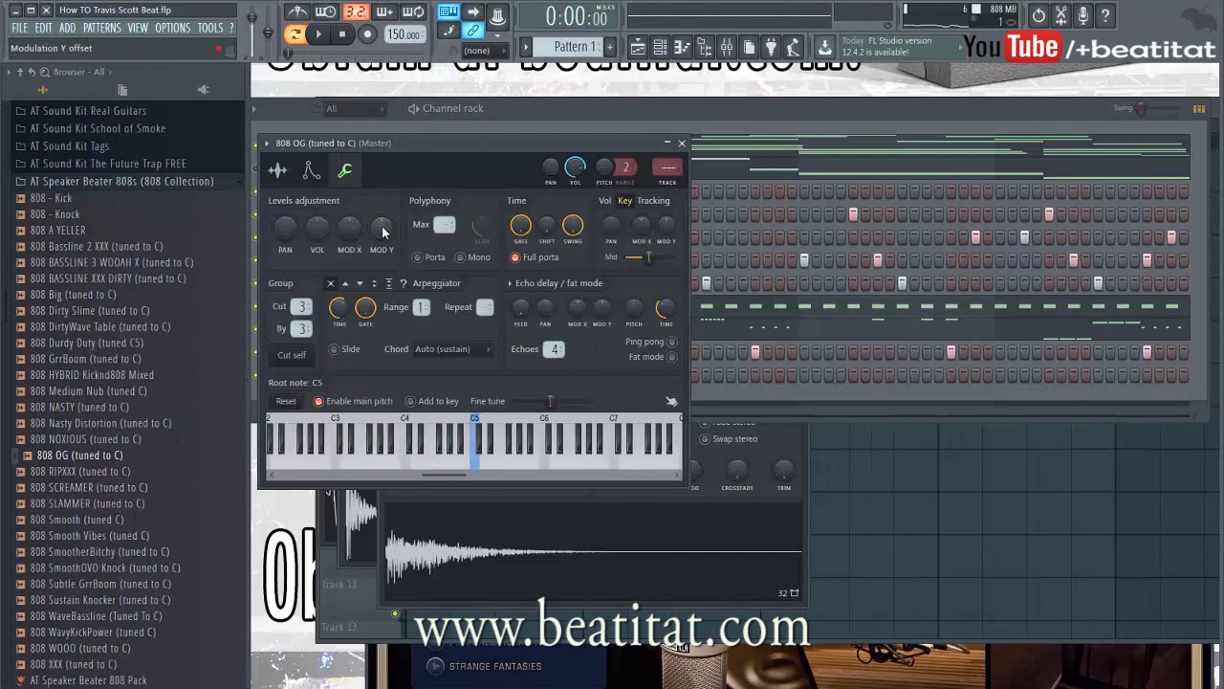
{"action": "left_click", "coordinate": [680, 143]}
- Place short G4 notes at the start and on beat 4 of bar 1 in the 808 OG piano roll
{"action": "right_click", "coordinate": [349, 375]}
{"action": "left_click", "coordinate": [407, 372]}
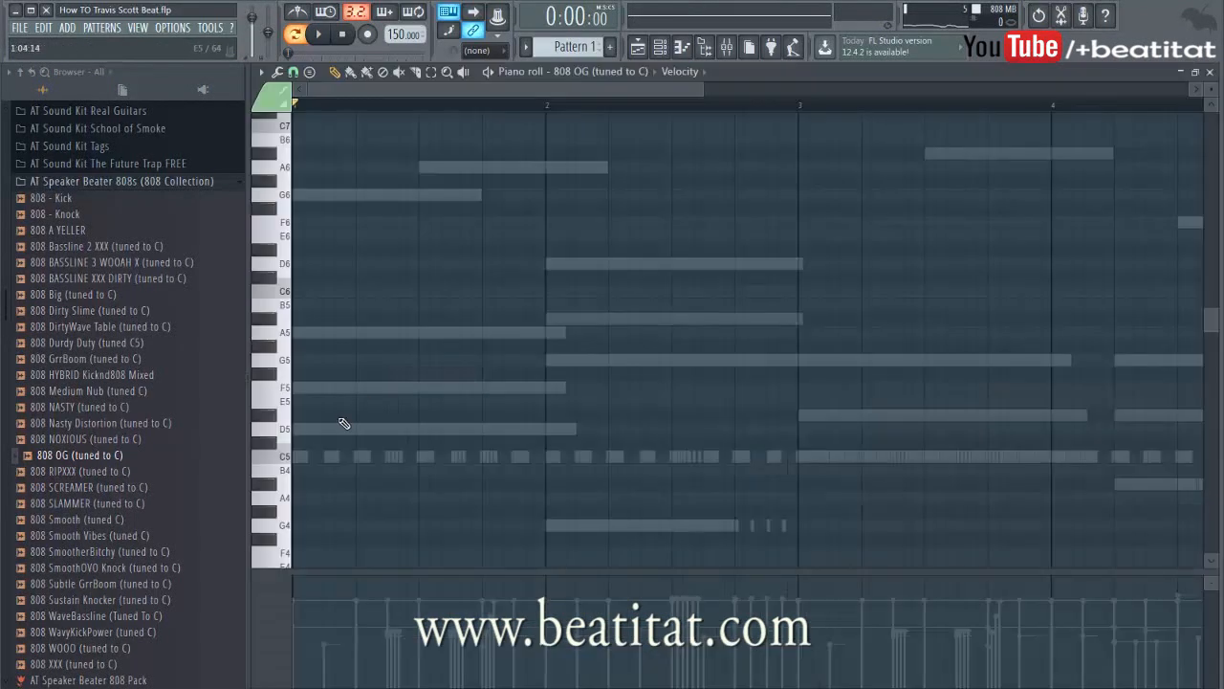
{"action": "key", "text": "space"}
{"action": "scroll", "coordinate": [325, 449], "scroll_direction": "down", "scroll_amount": 3}
{"action": "key", "text": "shift+Down"}
{"action": "key", "text": "shift+Down"}
{"action": "key", "text": "shift+Down"}
{"action": "key", "text": "shift+Down"}
{"action": "key", "text": "shift+Down"}
{"action": "key", "text": "shift+Down"}
{"action": "key", "text": "shift+Down"}
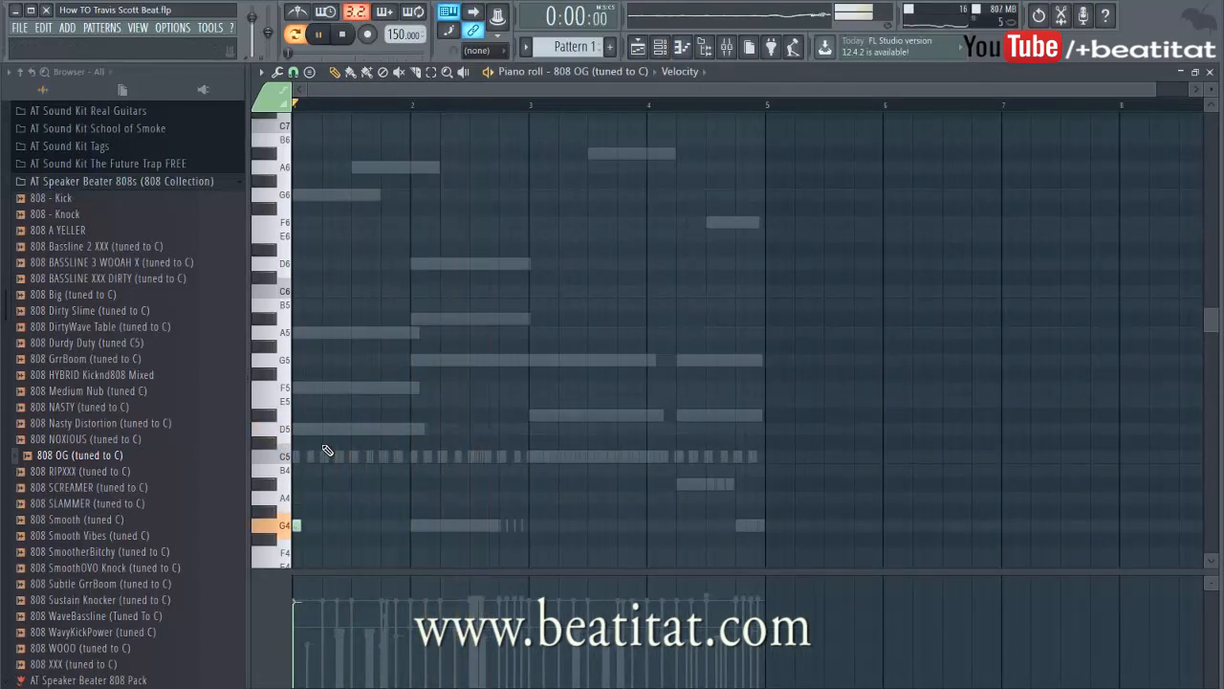
{"action": "scroll", "coordinate": [465, 316], "scroll_direction": "up", "scroll_amount": 2}
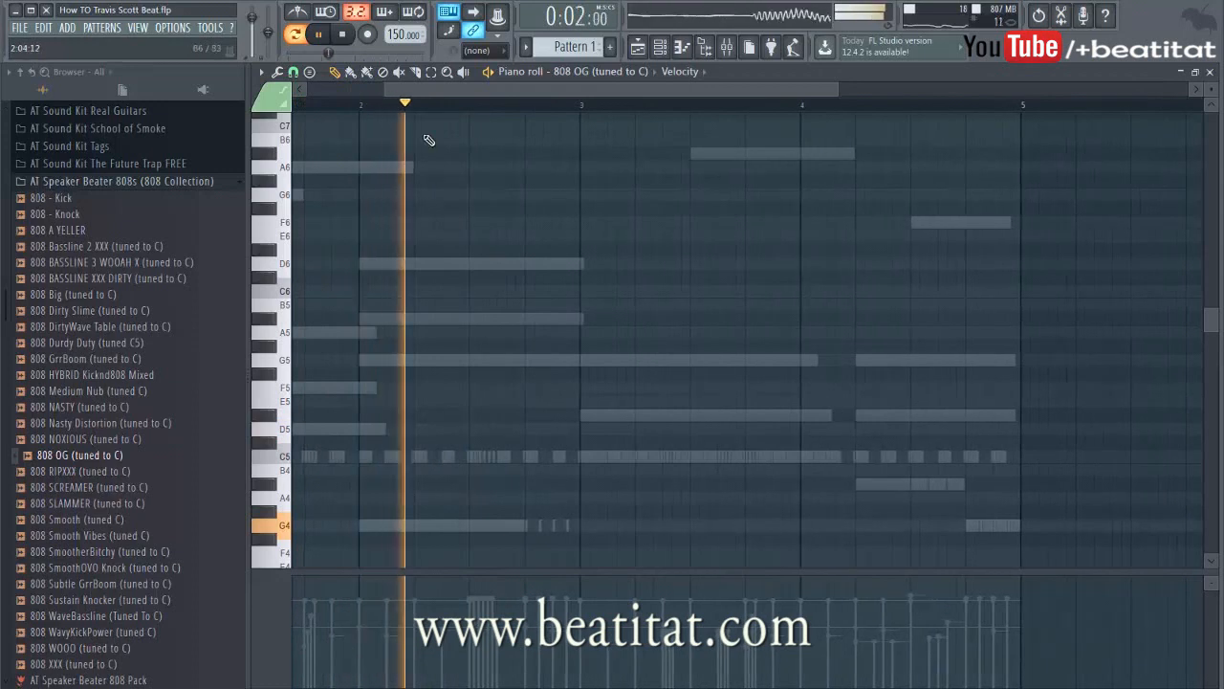
{"action": "left_click", "coordinate": [350, 93]}
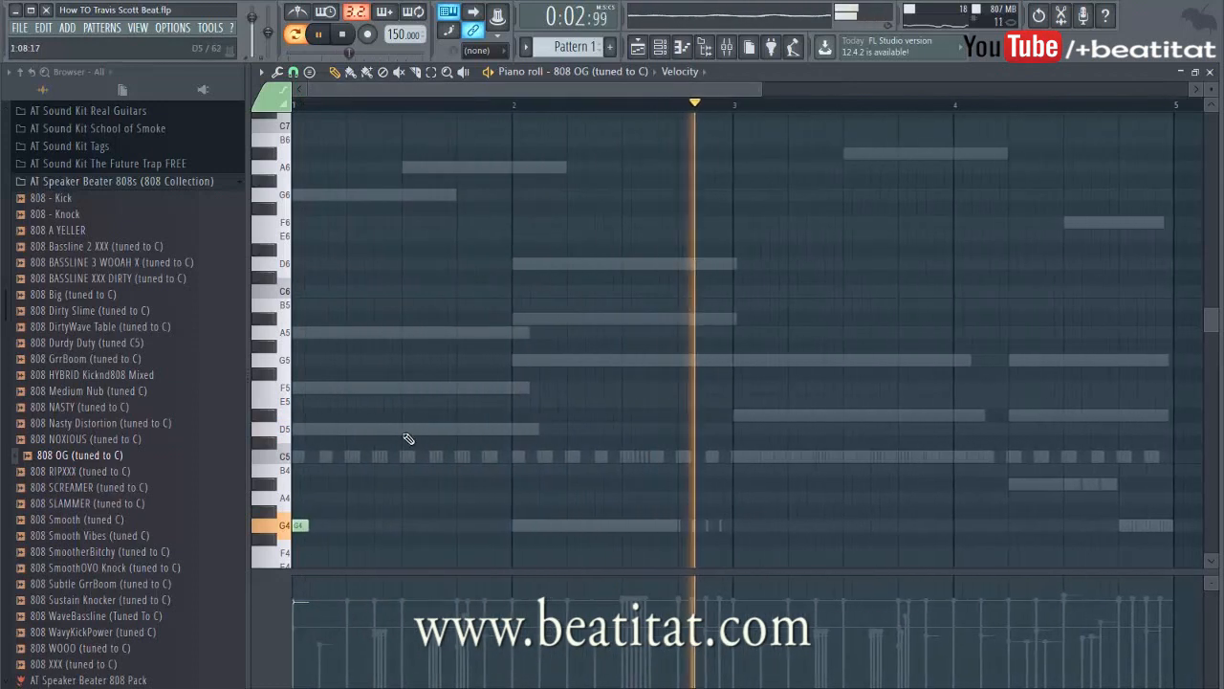
{"action": "left_click", "coordinate": [461, 525]}
- Transpose both bar 1 notes of the 808 OG line to A4, comparing pitches against the playing beat
{"action": "key", "text": "ctrl+Up"}
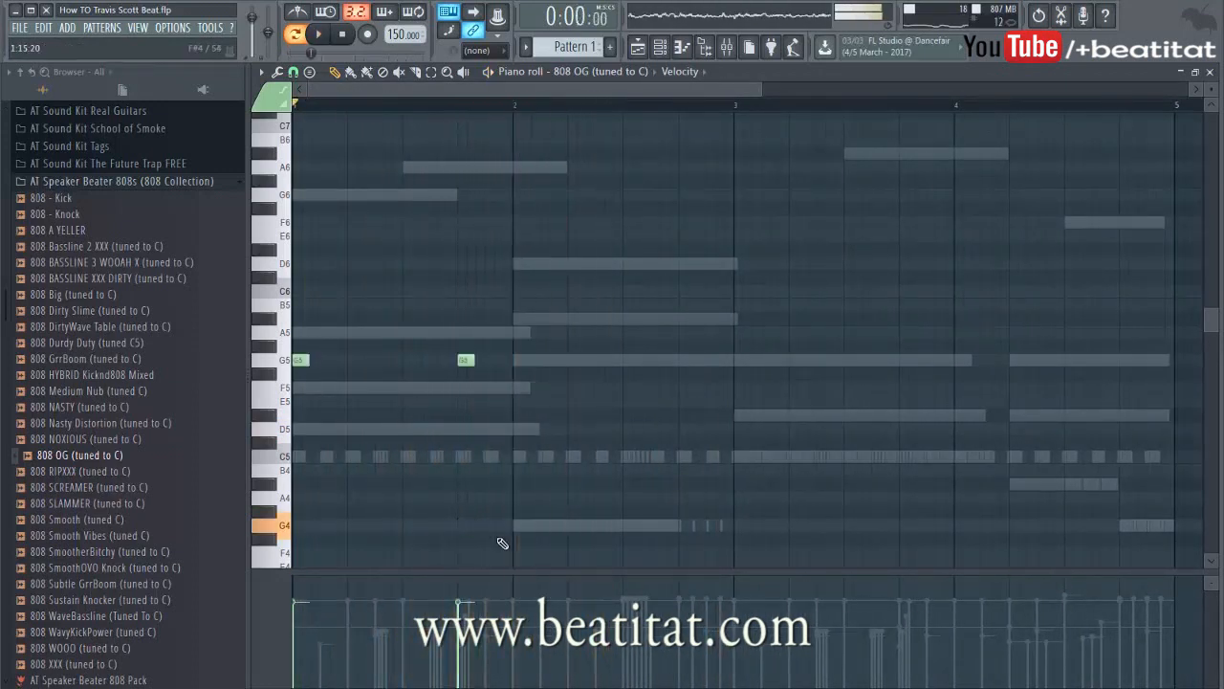
{"action": "key", "text": "Down"}
{"action": "key", "text": "Down"}
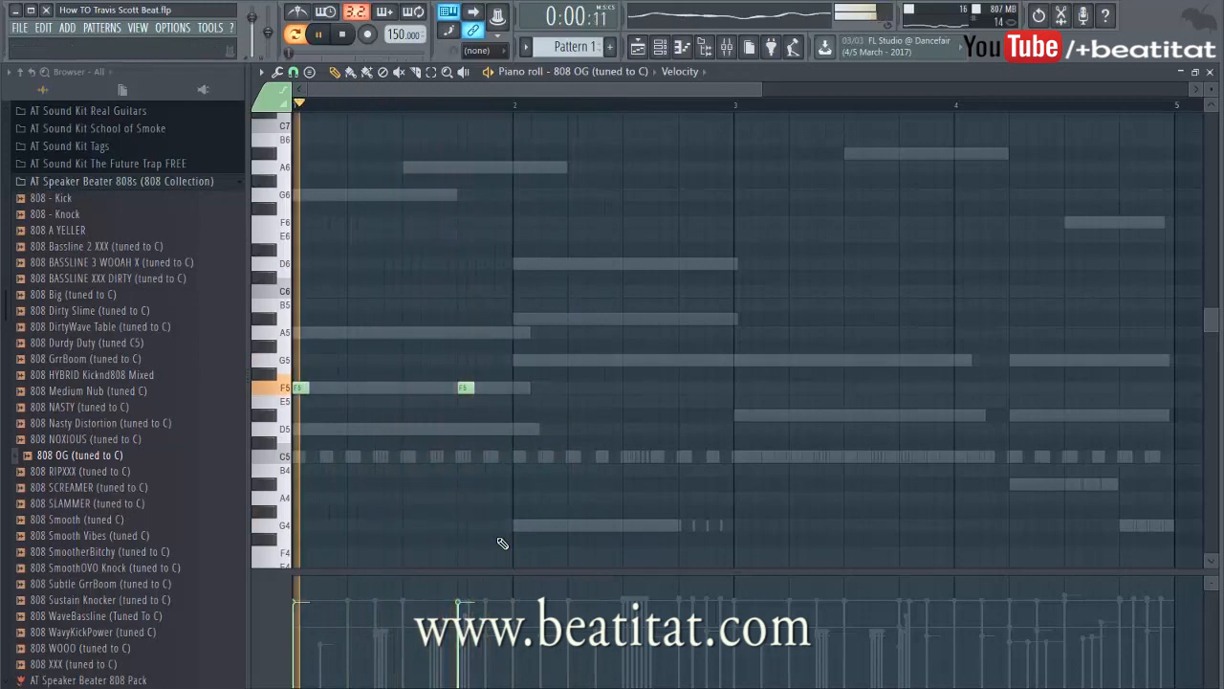
{"action": "key", "text": "Up"}
{"action": "key", "text": "Up"}
{"action": "key", "text": "Up"}
{"action": "key", "text": "Up"}
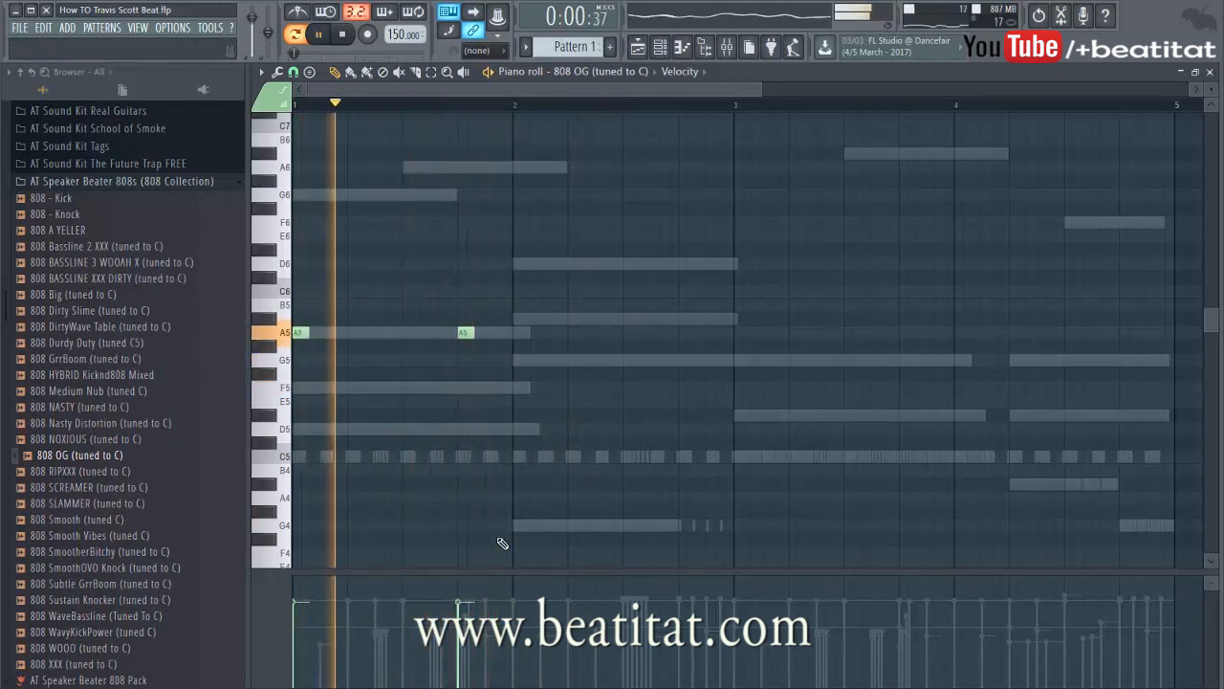
{"action": "key", "text": "ctrl+Down"}
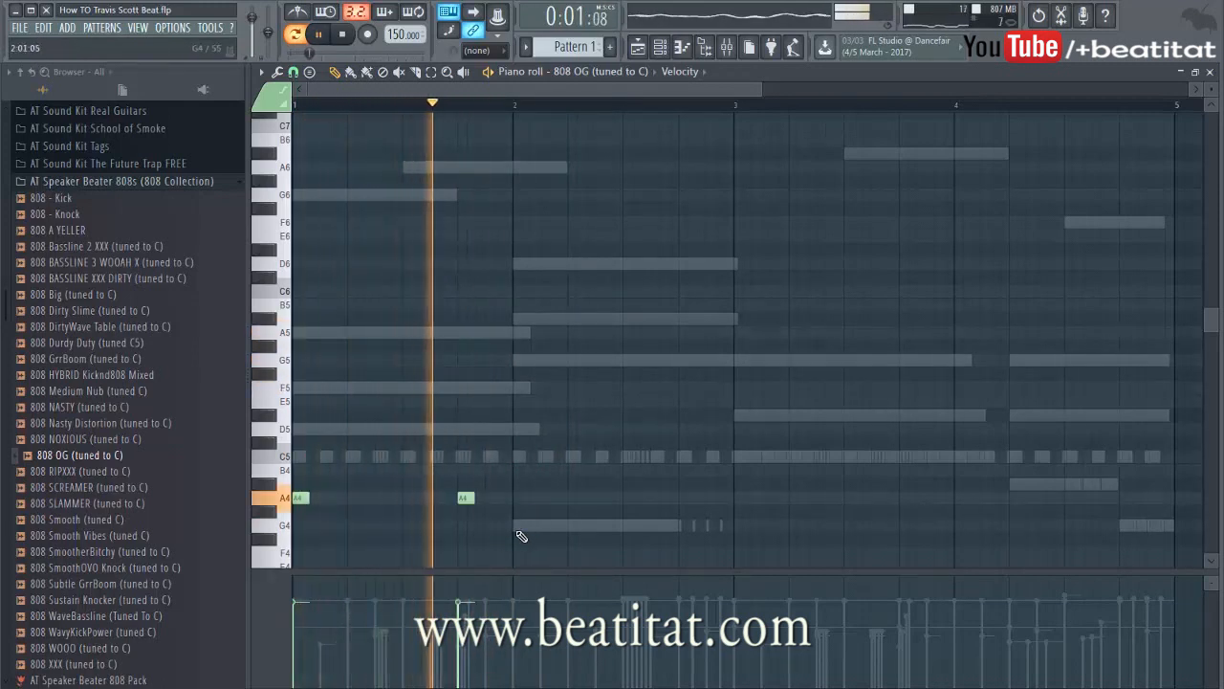
- Add two short G4 notes to bar 2 of the 808 OG line, at its start and around 2:11
{"action": "left_click", "coordinate": [515, 528]}
{"action": "left_click_drag", "start_coordinate": [515, 531], "coordinate": [510, 532]}
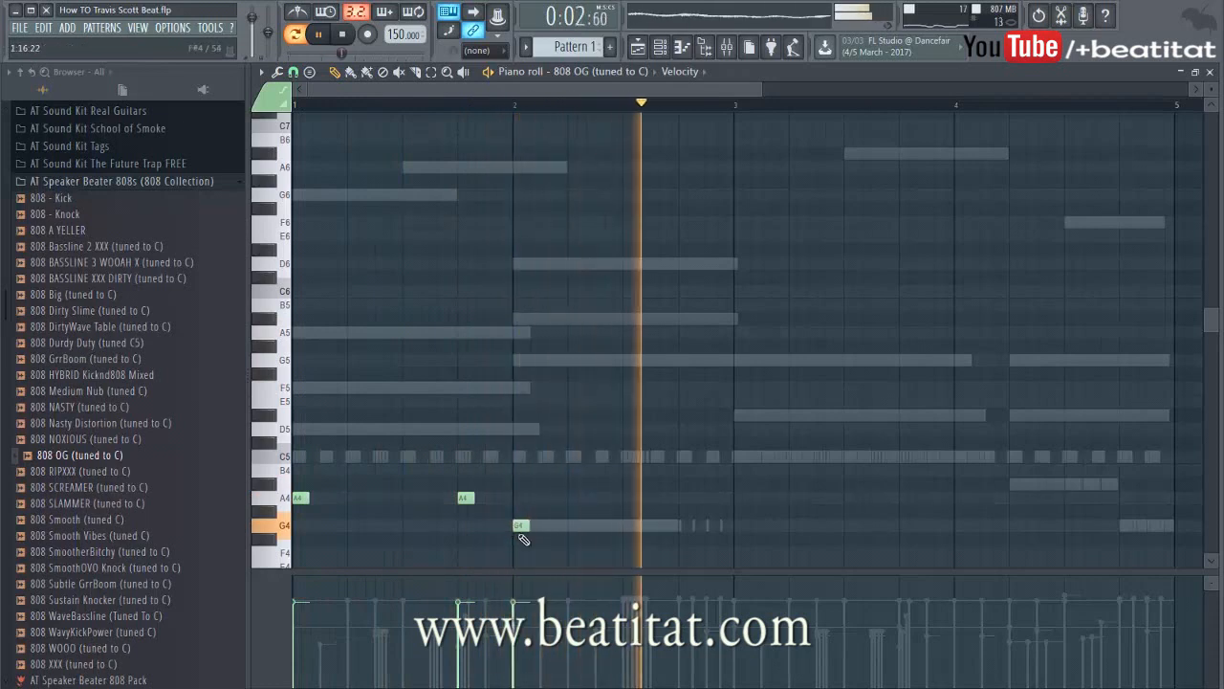
{"action": "left_click", "coordinate": [658, 526]}
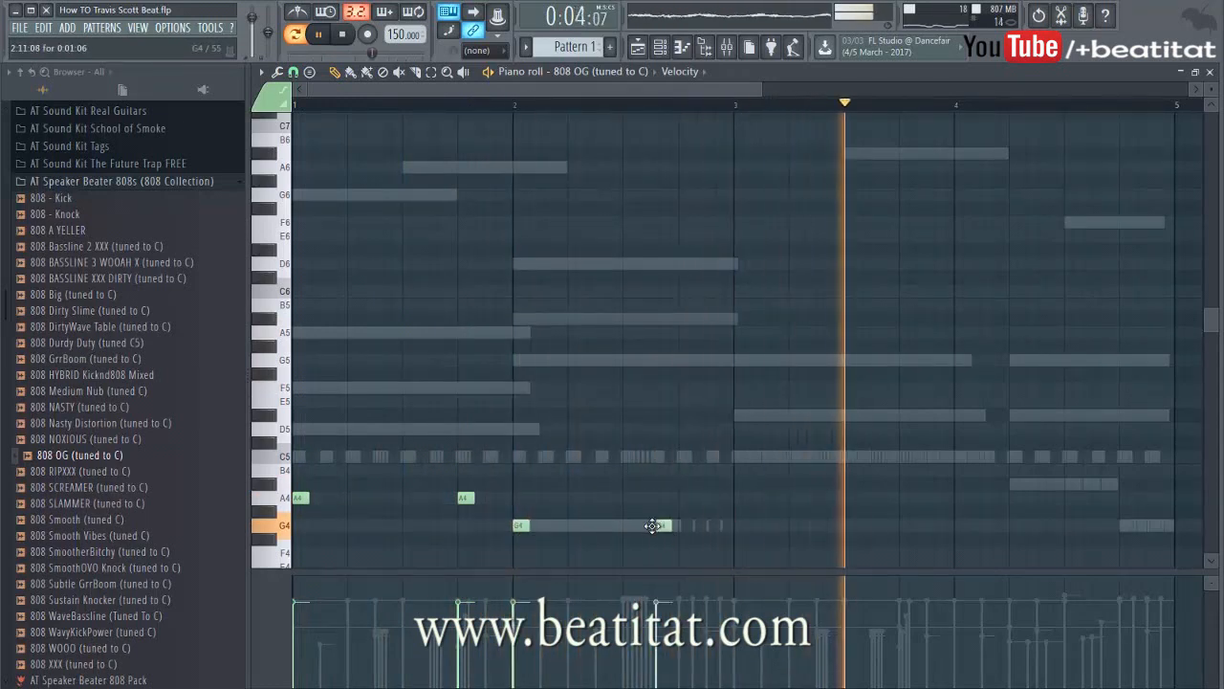
- Add a slide note at 2:13 and move it down to G5
{"action": "left_click", "coordinate": [682, 320]}
{"action": "double_click", "coordinate": [685, 320]}
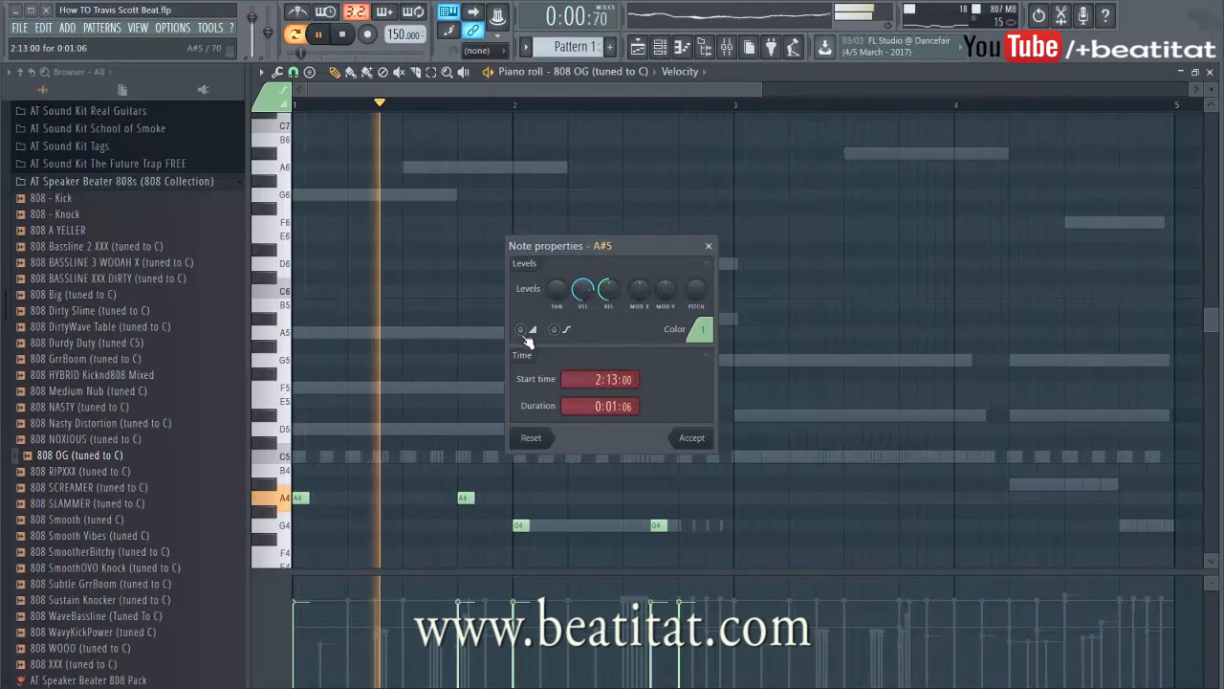
{"action": "left_click", "coordinate": [706, 437]}
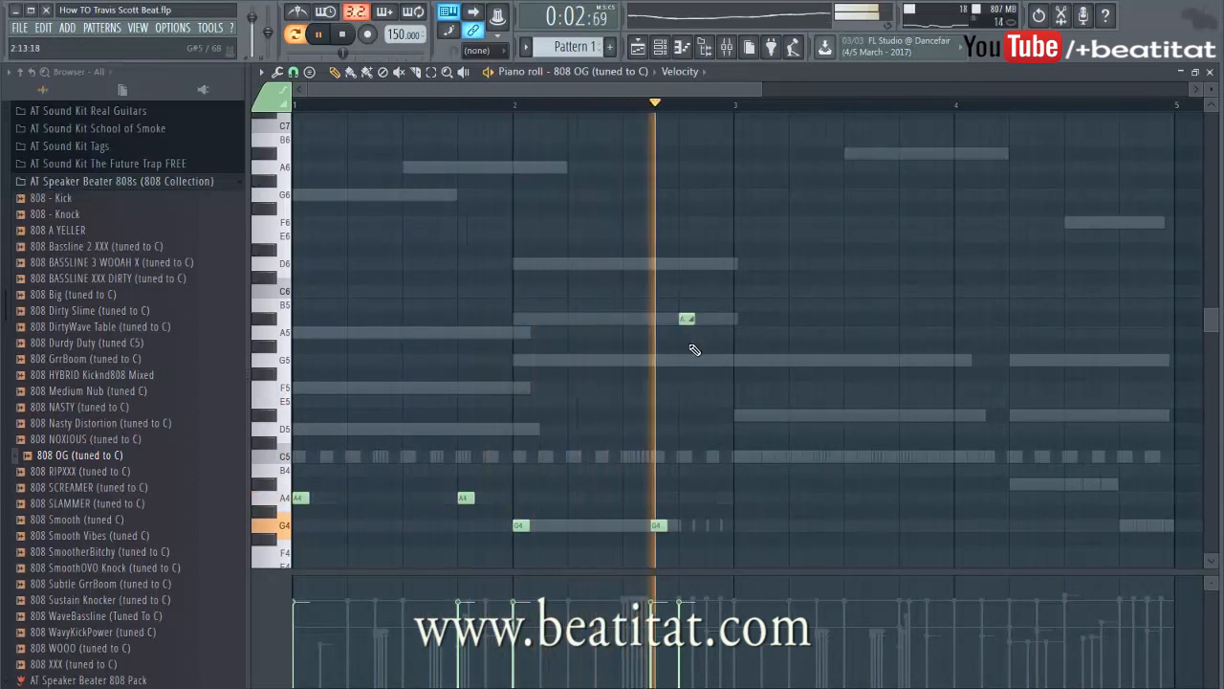
{"action": "left_click_drag", "start_coordinate": [685, 321], "coordinate": [681, 370]}
{"action": "key", "text": "space"}
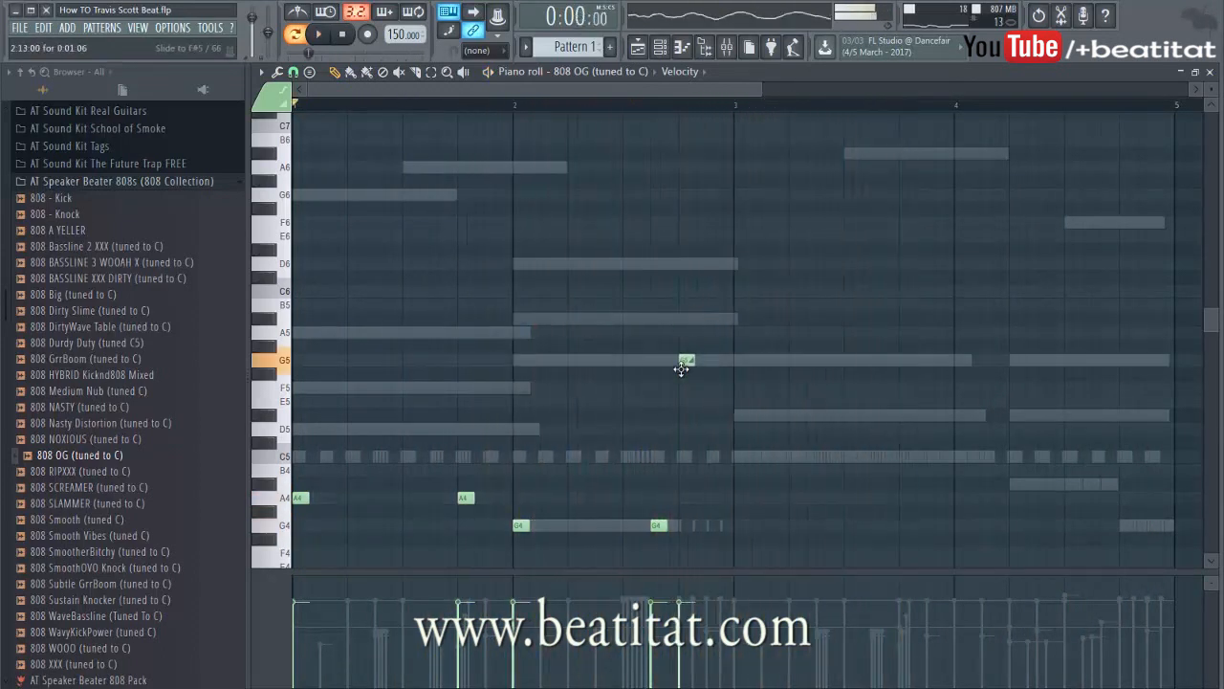
- Add a G5 note at the start of bar 3, a C5 note around 3:11 and an A#4 note at 4:05
{"action": "left_click", "coordinate": [724, 360]}
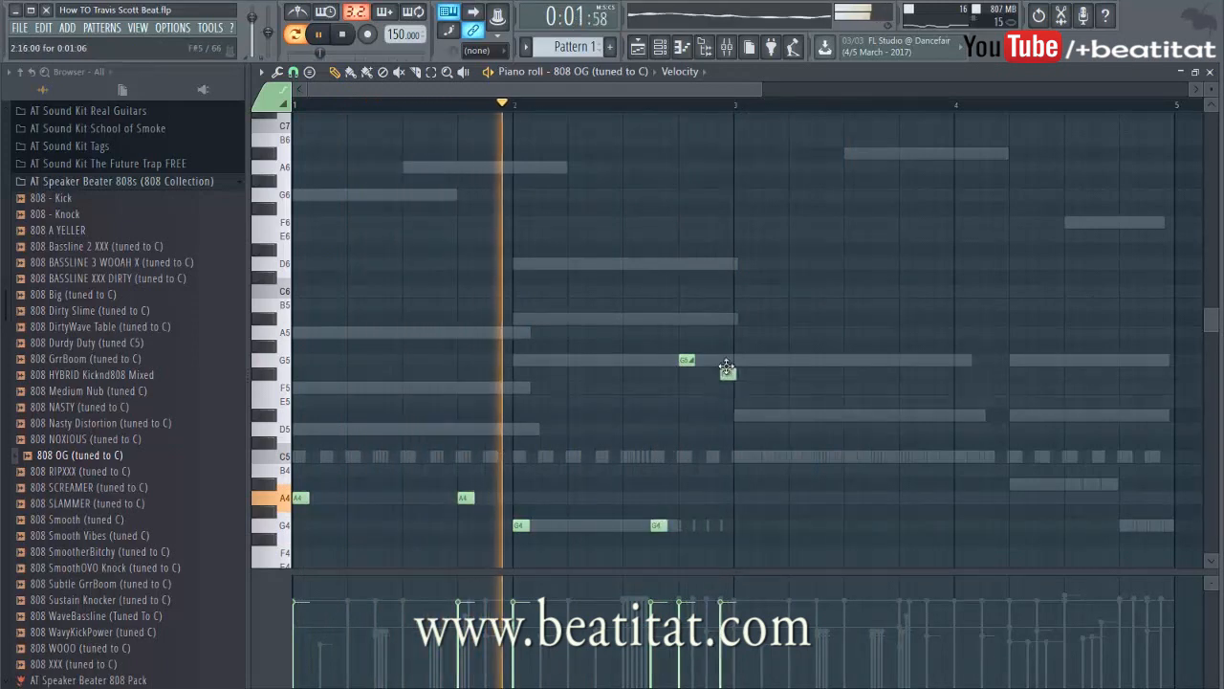
{"action": "left_click_drag", "start_coordinate": [731, 347], "coordinate": [748, 348]}
{"action": "key", "text": "space"}
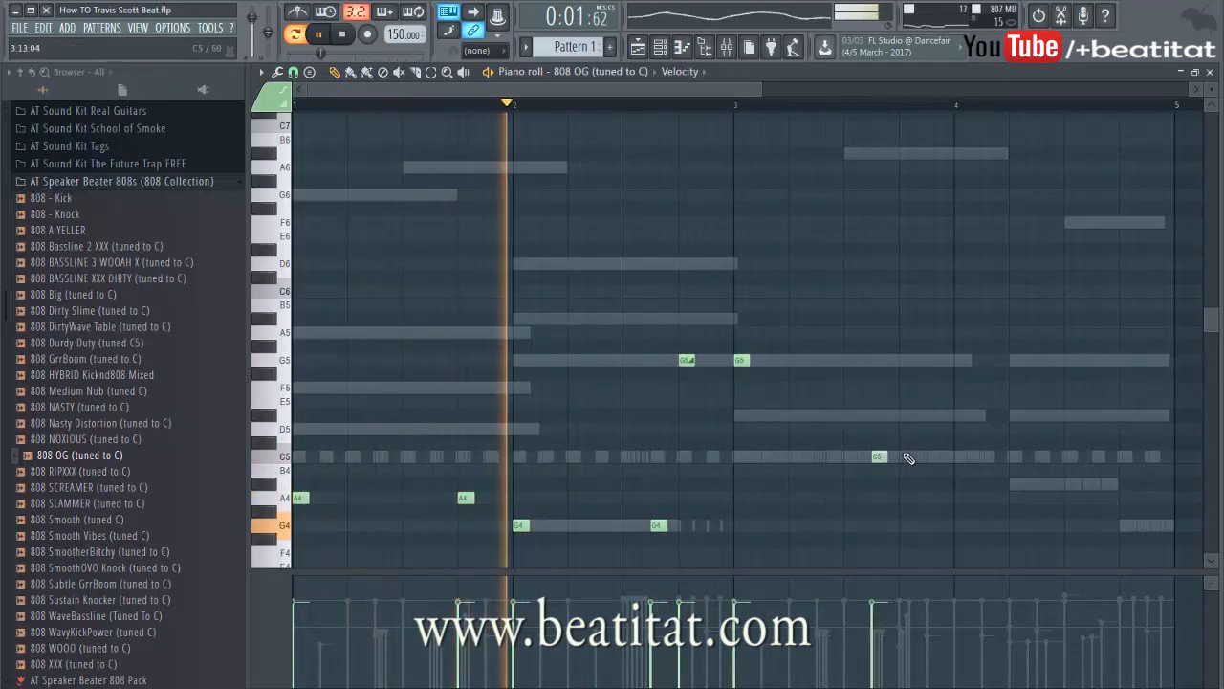
{"action": "left_click", "coordinate": [1018, 484]}
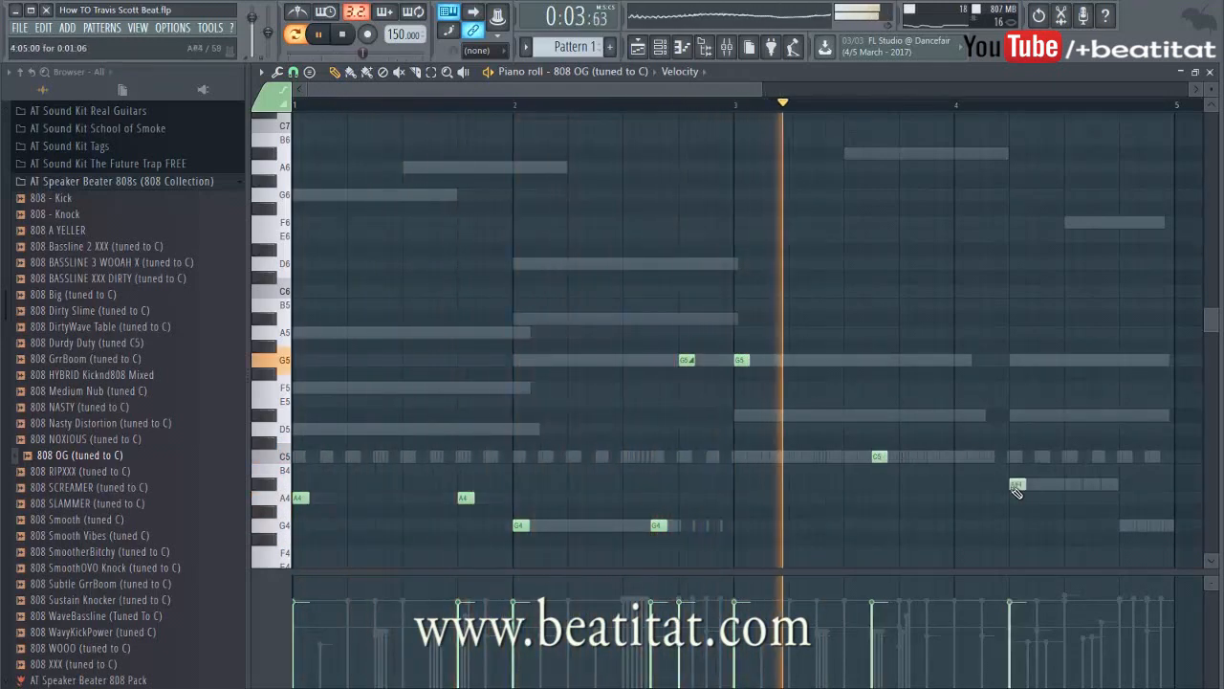
- Add a short G4 note around 4:13 to finish the 808 OG line and close its piano roll
{"action": "left_click", "coordinate": [1125, 525]}
{"action": "scroll", "coordinate": [970, 465], "scroll_direction": "down", "scroll_amount": 3, "text": "ctrl"}
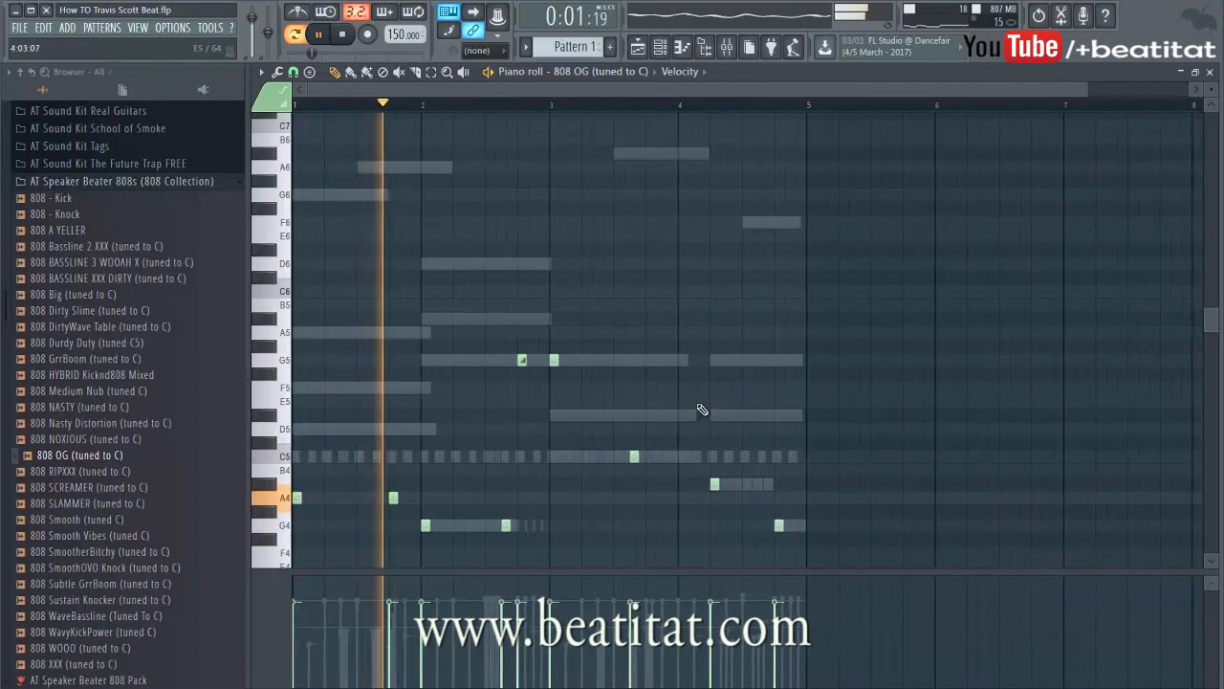
{"action": "key", "text": "Escape"}
- Route the 808 OG channel to mixer track 11
{"action": "left_click", "coordinate": [376, 380]}
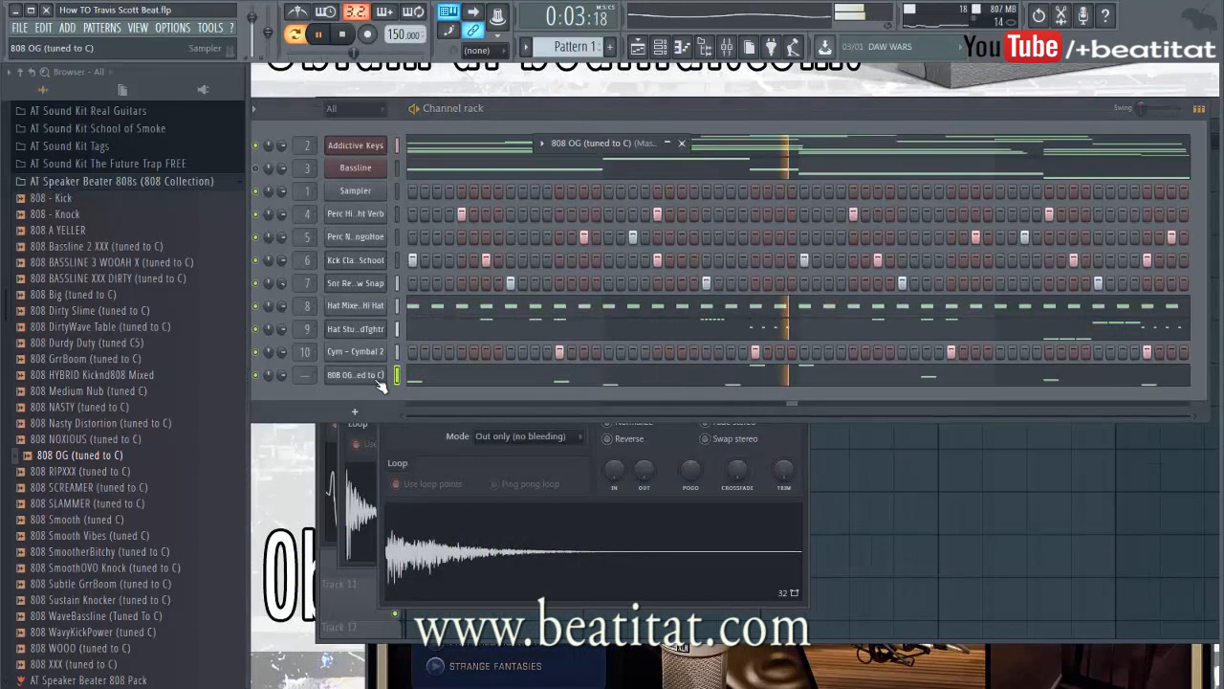
{"action": "double_click", "coordinate": [628, 147]}
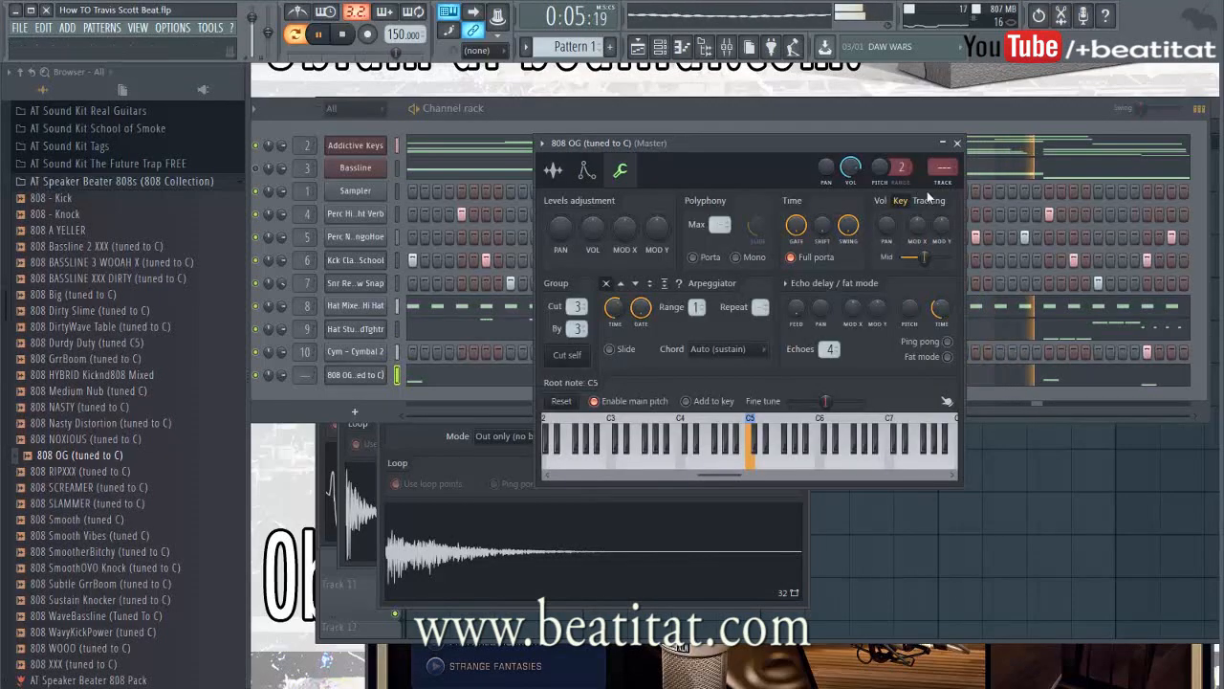
{"action": "key", "text": "ctrl+l"}
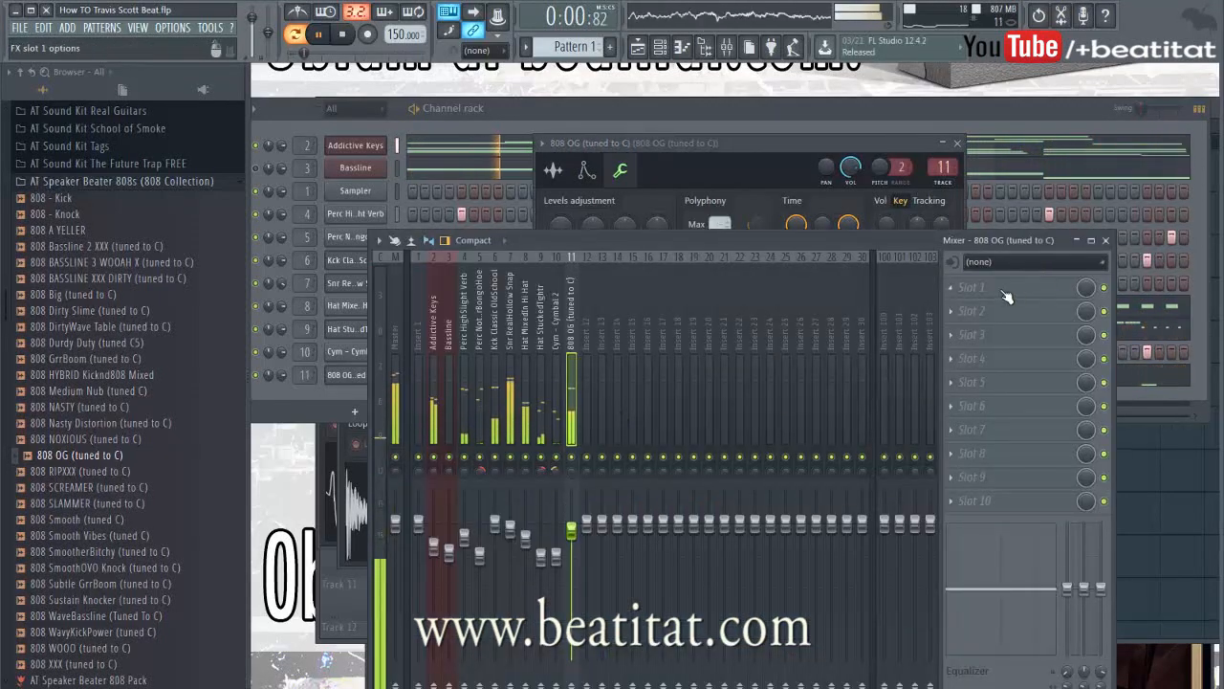
- Load Fruity Parametric EQ 2 into slot 1 of the 808 OG track, cutting the highs and lowest lows and slightly boosting the bass band
{"action": "left_click", "coordinate": [1006, 297]}
{"action": "left_click", "coordinate": [1040, 133]}
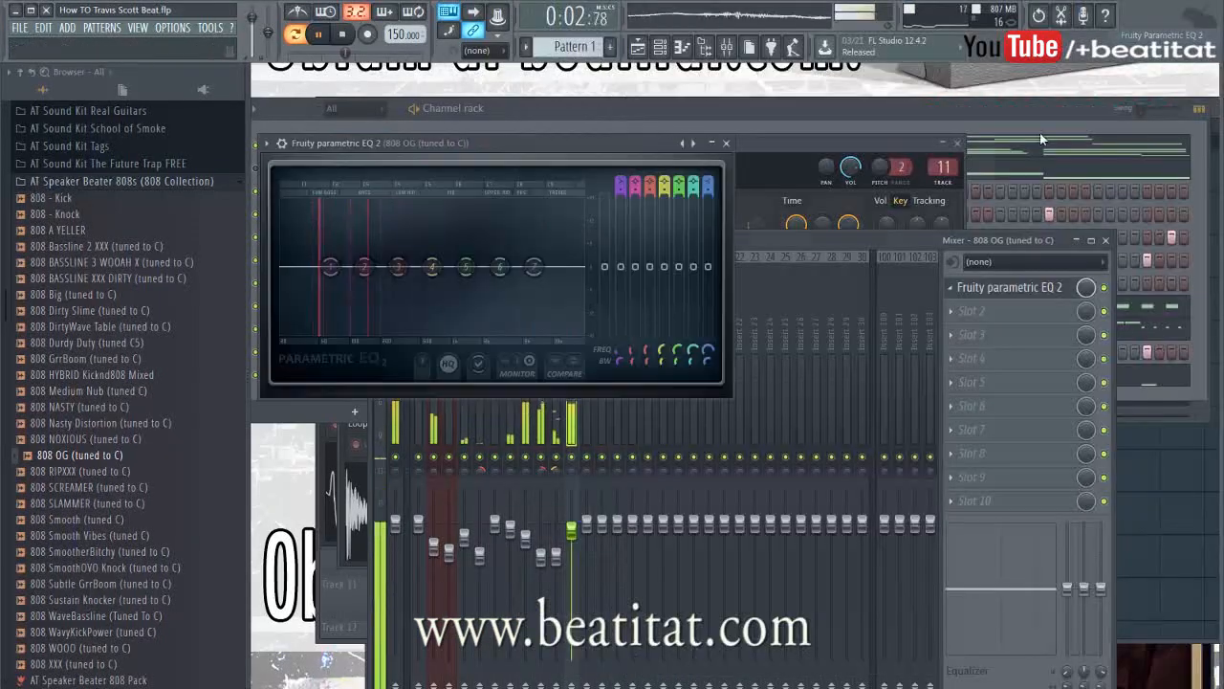
{"action": "left_click_drag", "start_coordinate": [533, 267], "coordinate": [478, 330]}
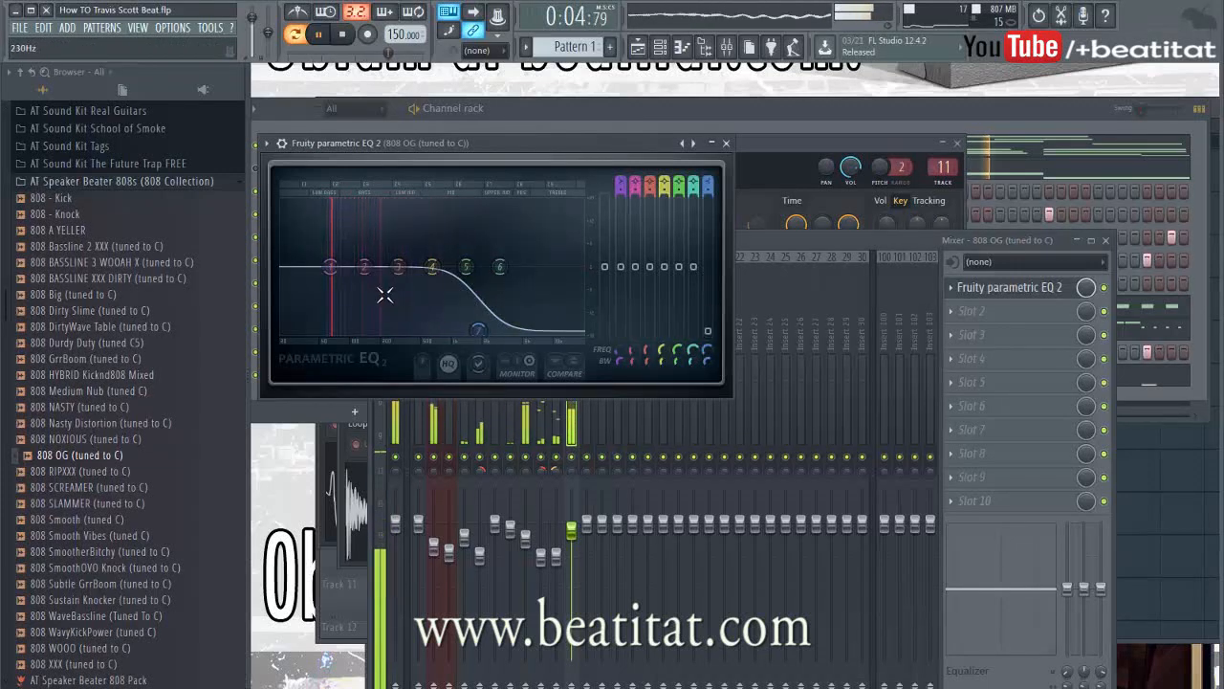
{"action": "left_click_drag", "start_coordinate": [365, 267], "coordinate": [389, 269]}
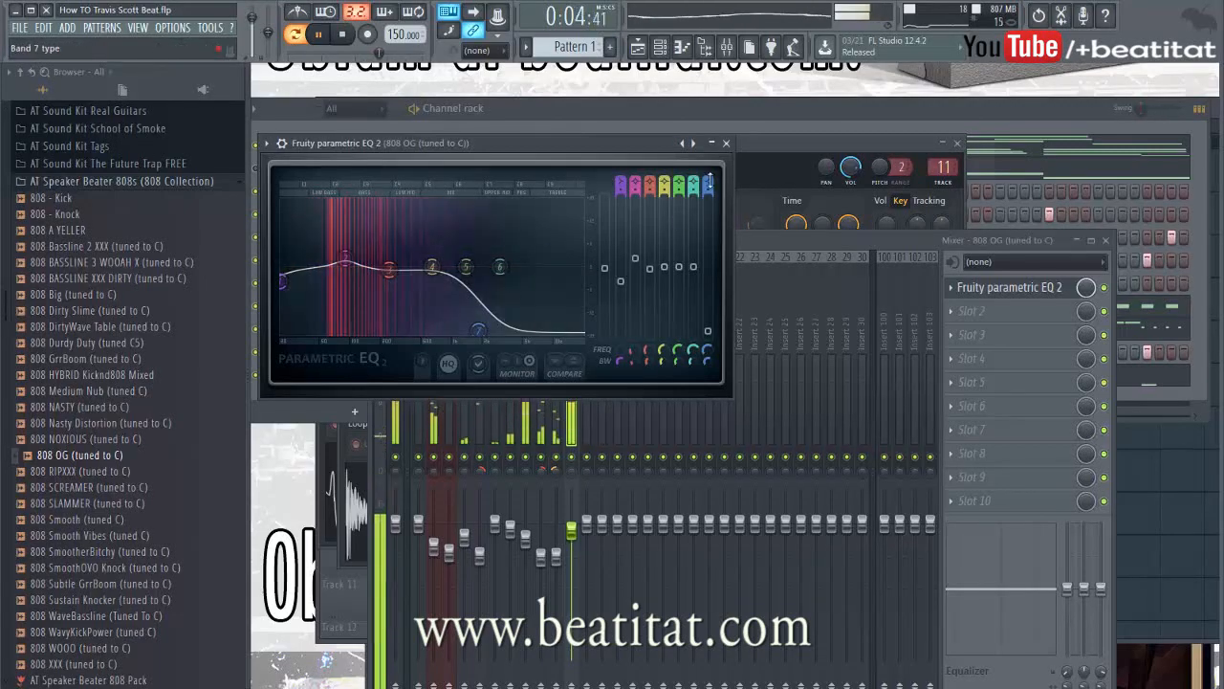
{"action": "left_click", "coordinate": [726, 143]}
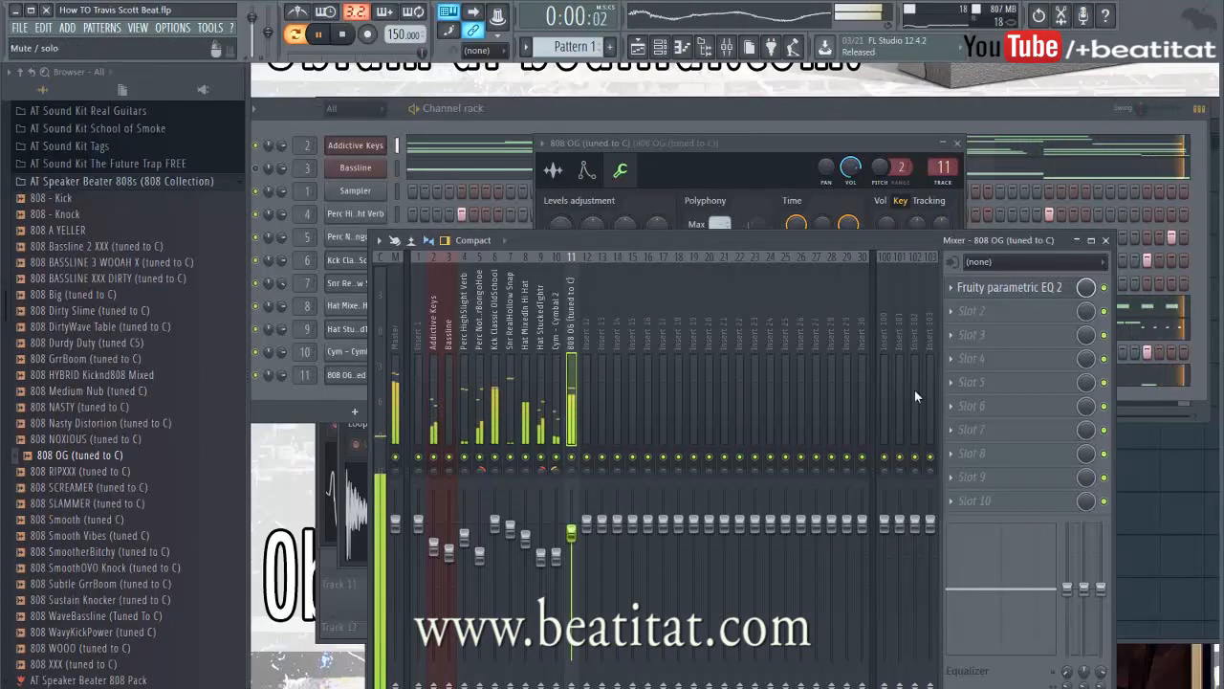
- Load Maximus into slot 2 of the 808 OG mixer track and close its window
{"action": "left_click", "coordinate": [985, 311]}
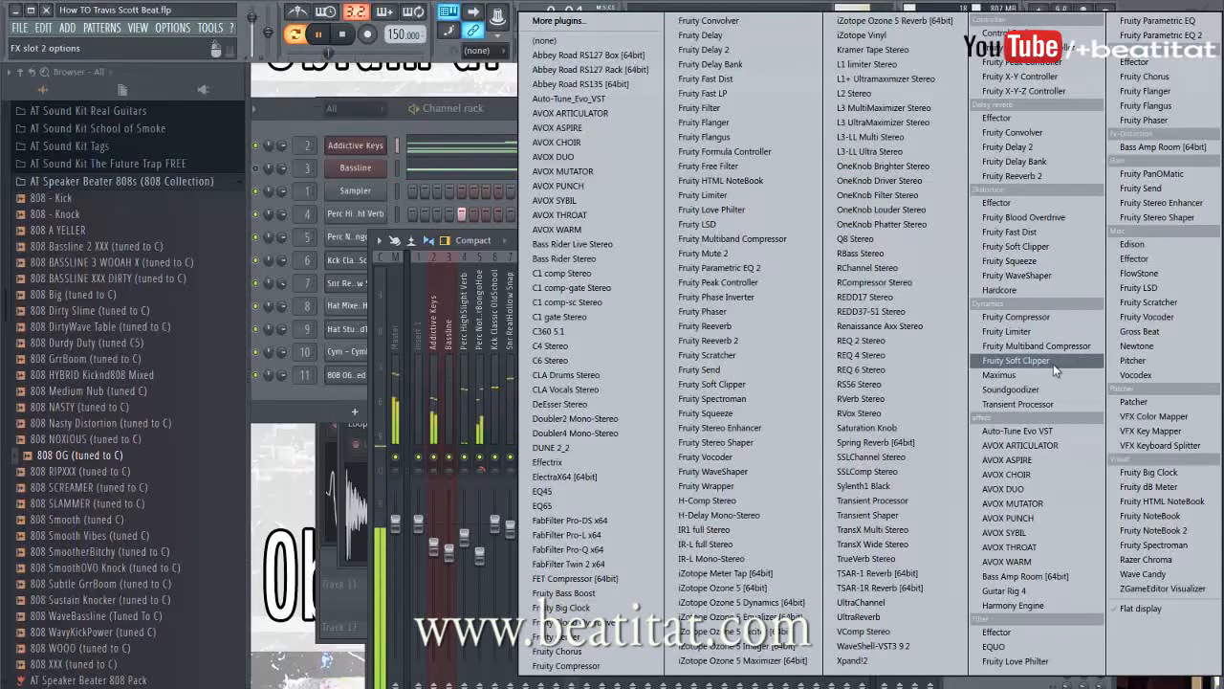
{"action": "left_click", "coordinate": [1000, 374]}
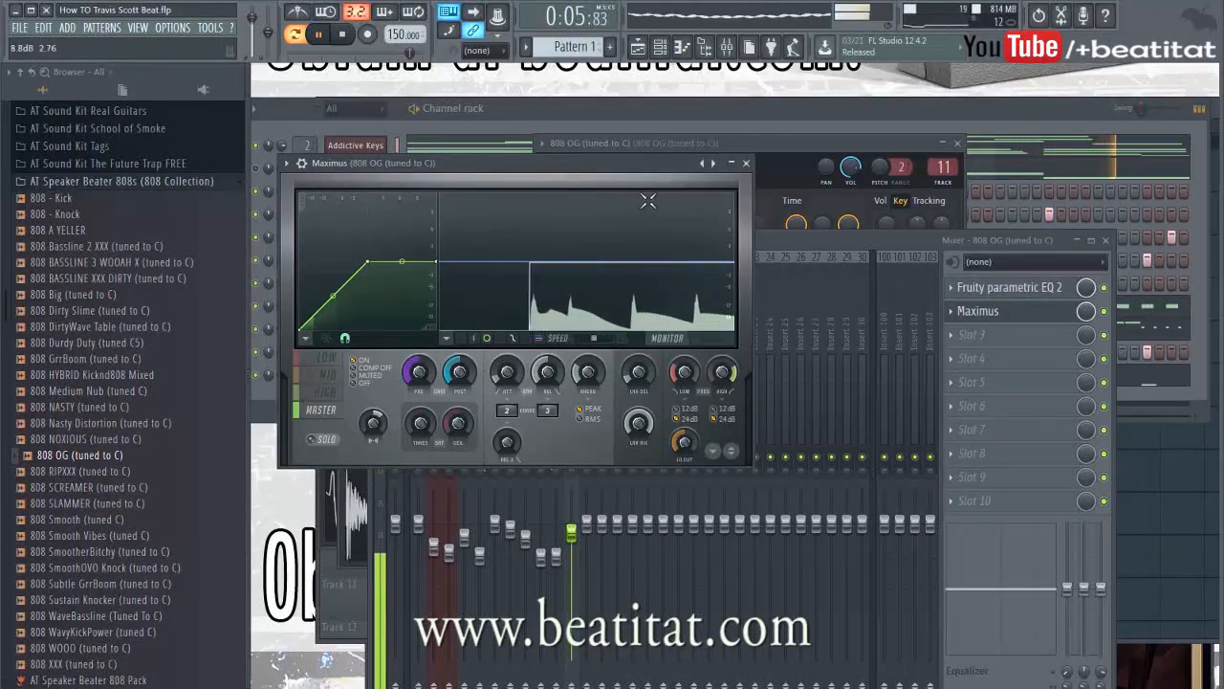
{"action": "left_click", "coordinate": [746, 163]}
- Load Fruity Fast Dist into slot 3 of the 808 OG mixer track and stop playback
{"action": "left_click", "coordinate": [985, 334]}
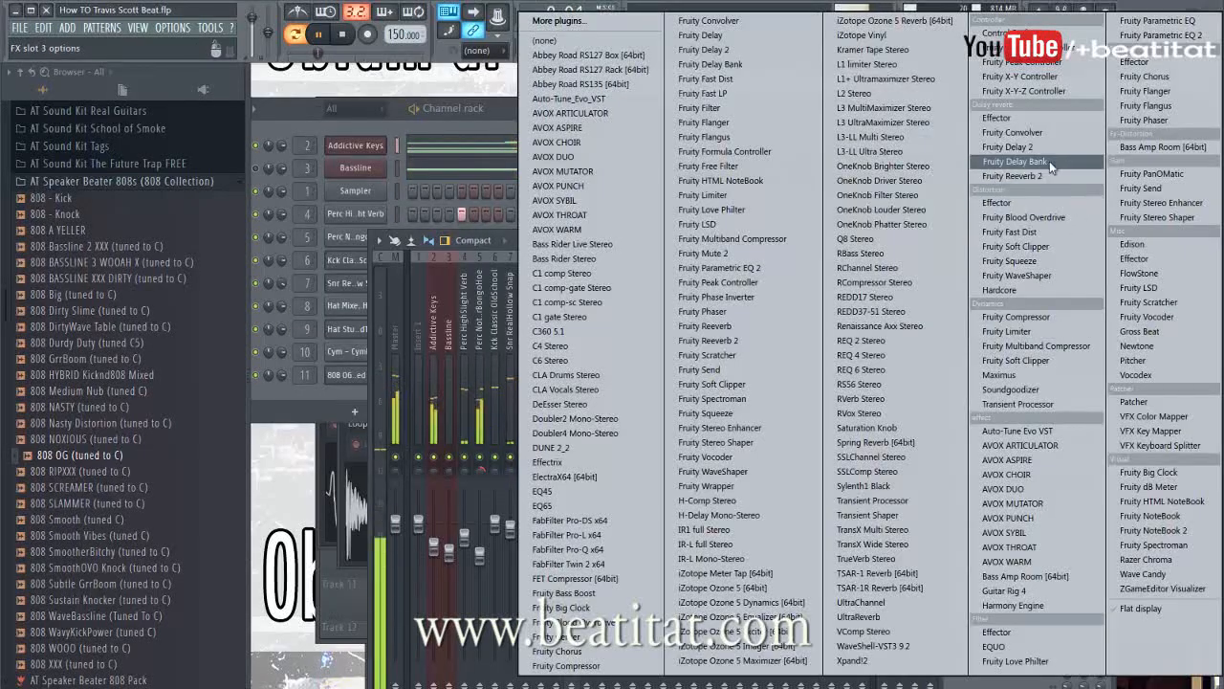
{"action": "left_click", "coordinate": [1036, 230]}
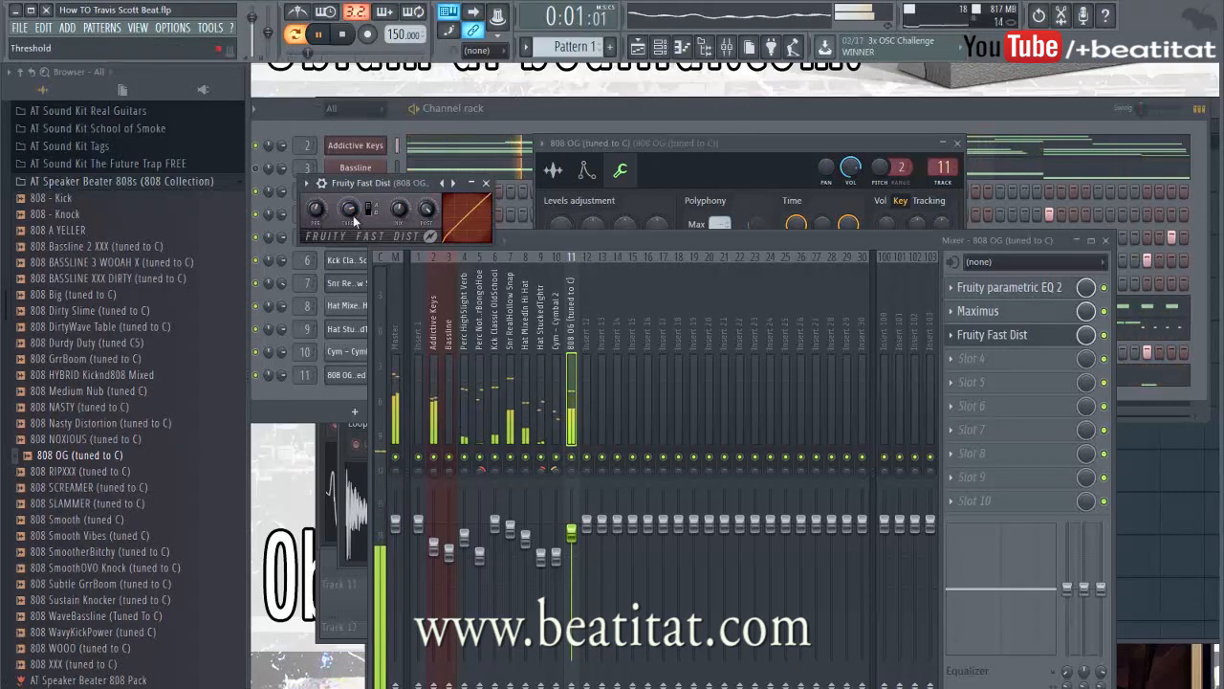
{"action": "key", "text": "space"}
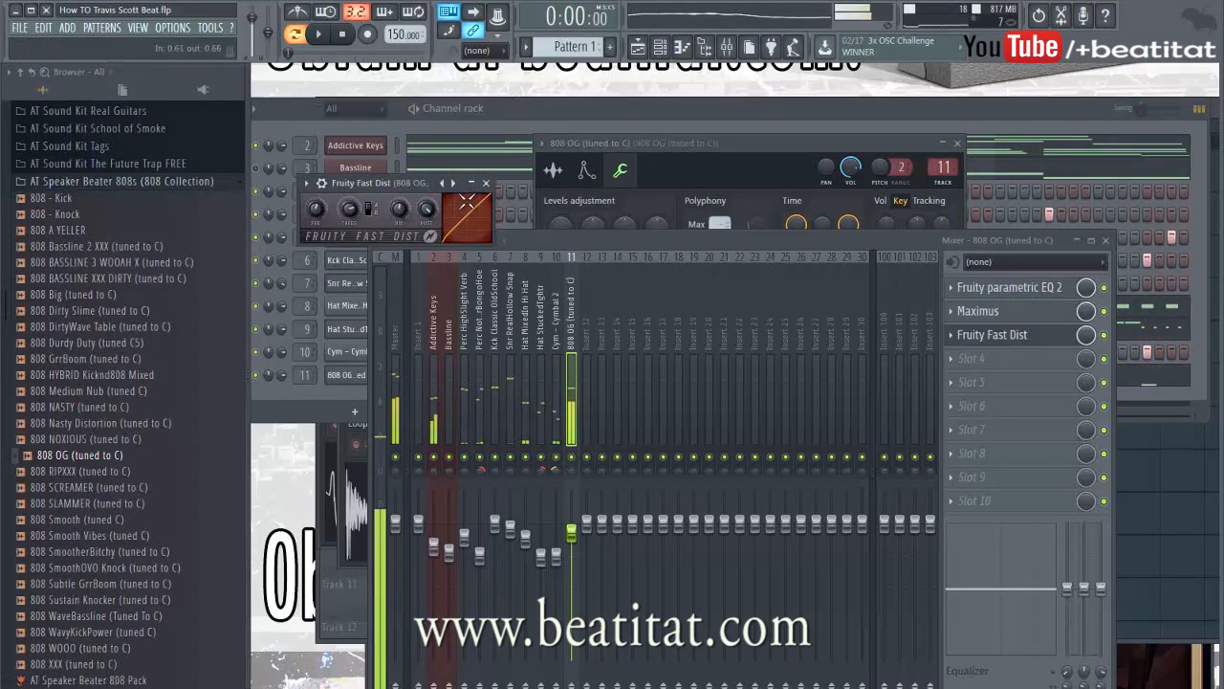
{"action": "left_click", "coordinate": [487, 183]}
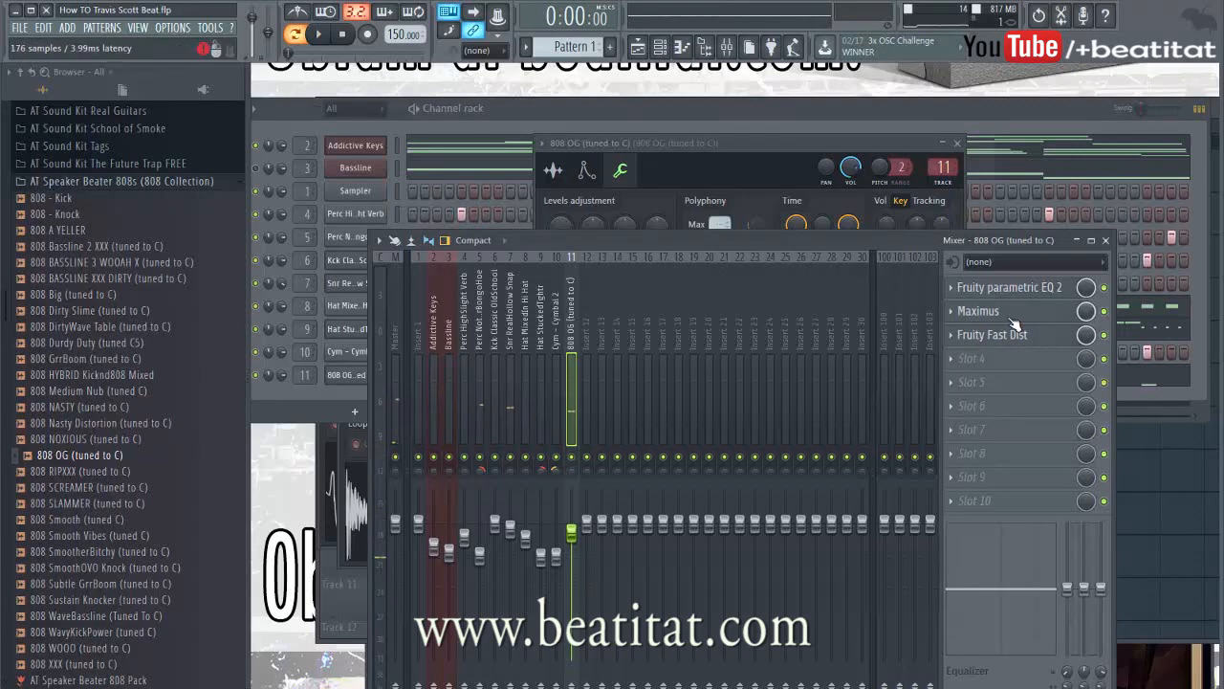
- Review the Maximus settings on the 808 OG track, close the plugin and channel windows, and return to the channel rack
{"action": "left_click", "coordinate": [1005, 312]}
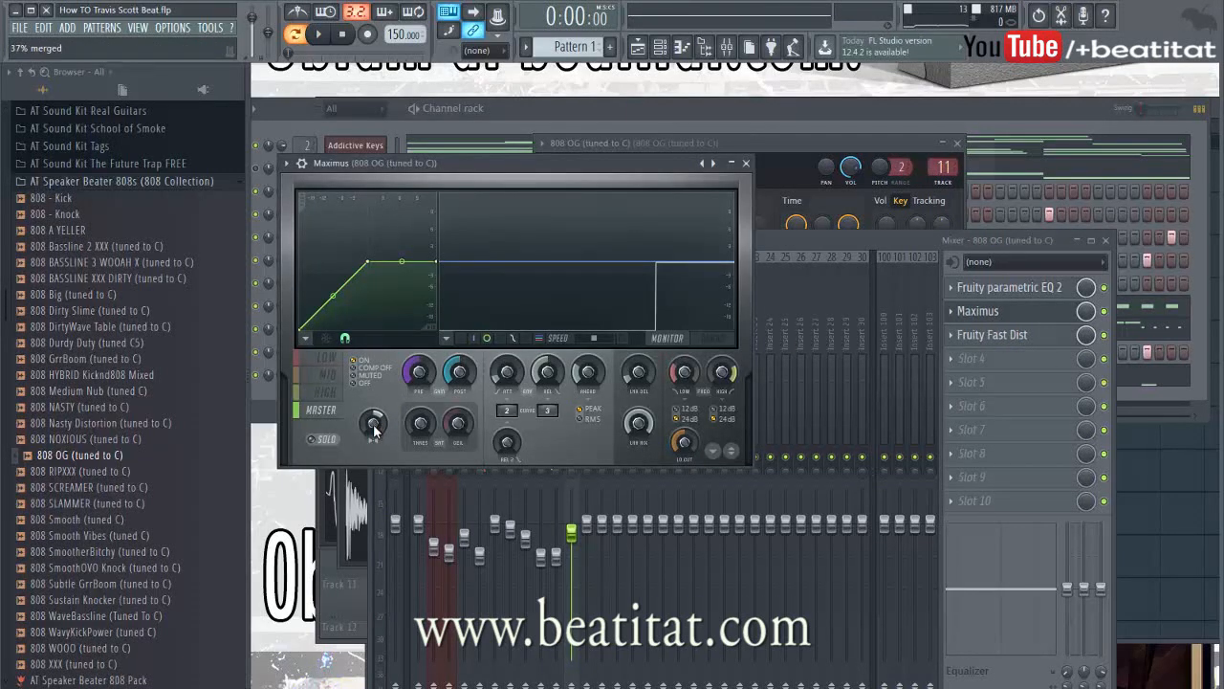
{"action": "left_click", "coordinate": [747, 163]}
{"action": "left_click", "coordinate": [957, 144]}
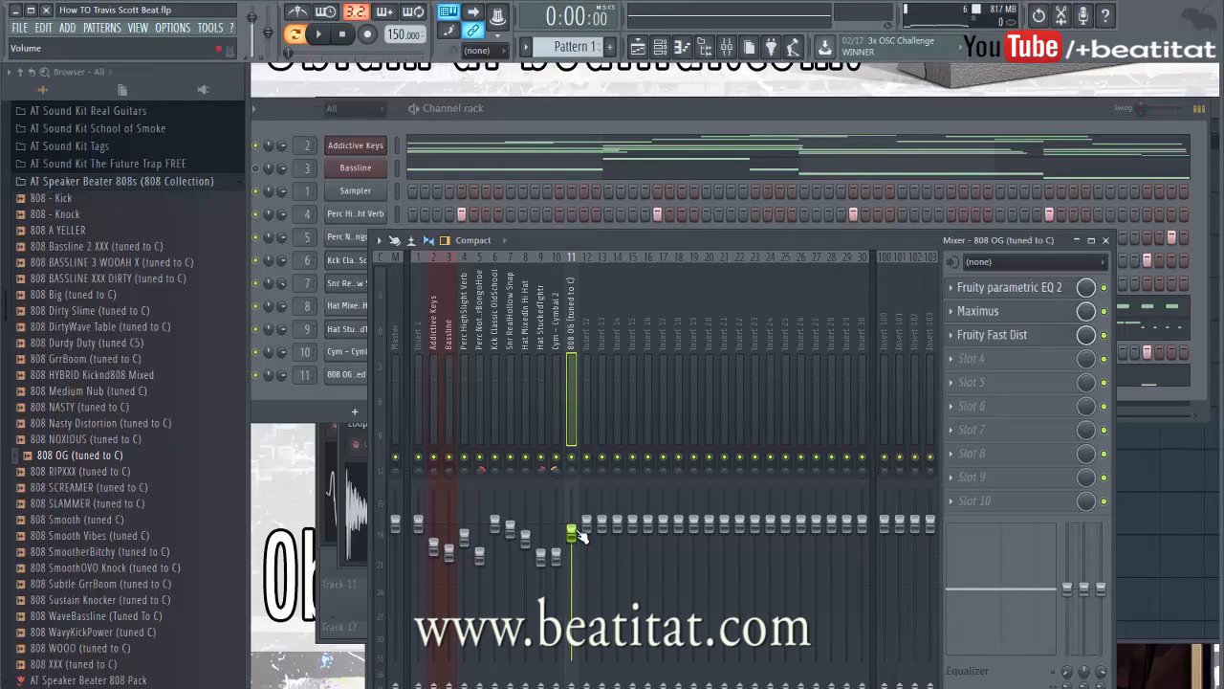
{"action": "left_click", "coordinate": [660, 111]}
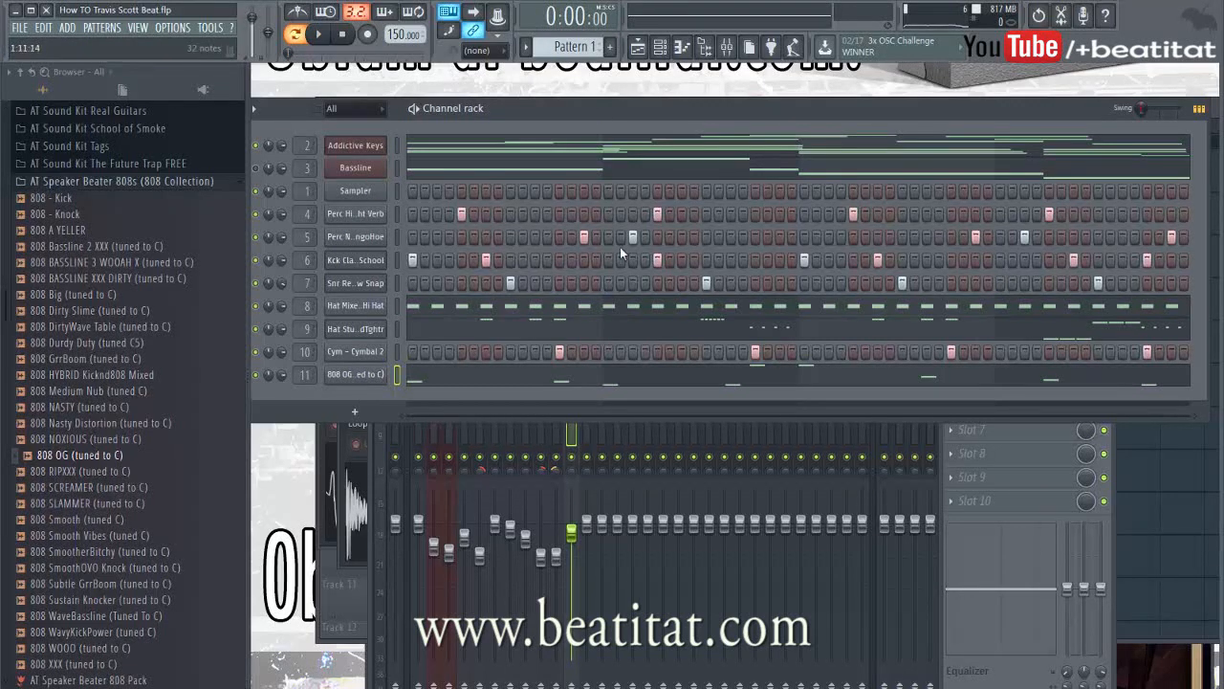
- Insert an Omnisphere instrument channel above the Addictive Keys channel
{"action": "left_click_drag", "start_coordinate": [543, 106], "coordinate": [596, 101]}
{"action": "right_click", "coordinate": [383, 140]}
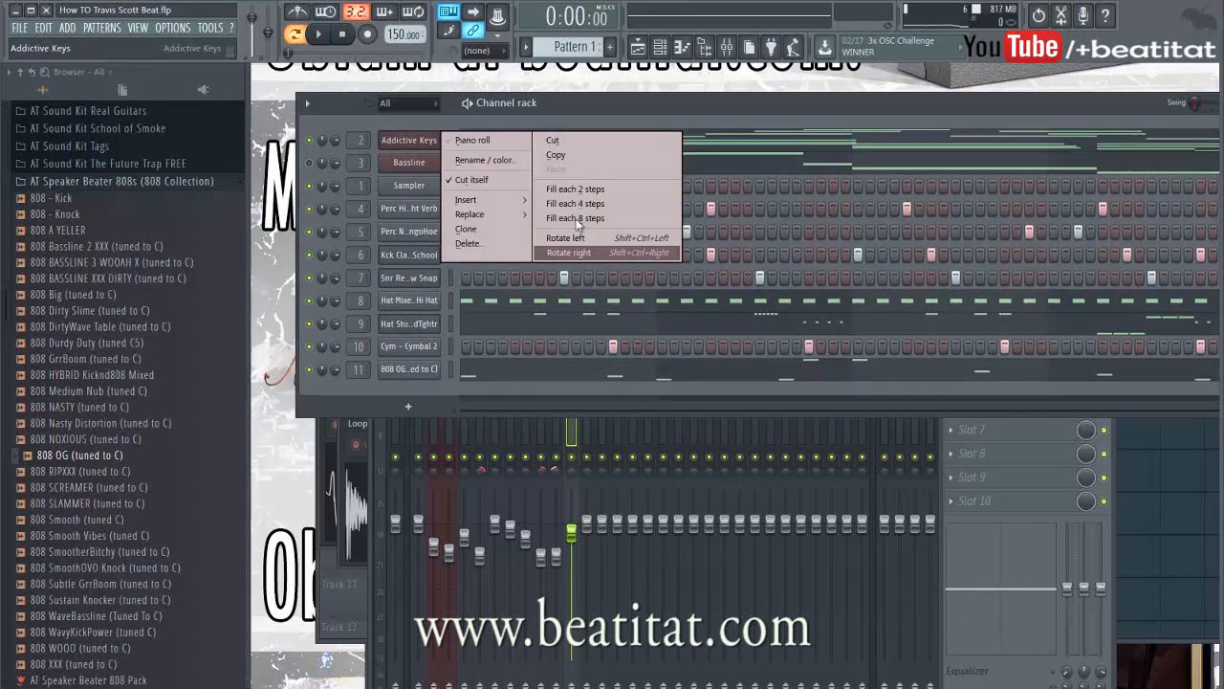
{"action": "mouse_move", "coordinate": [517, 200]}
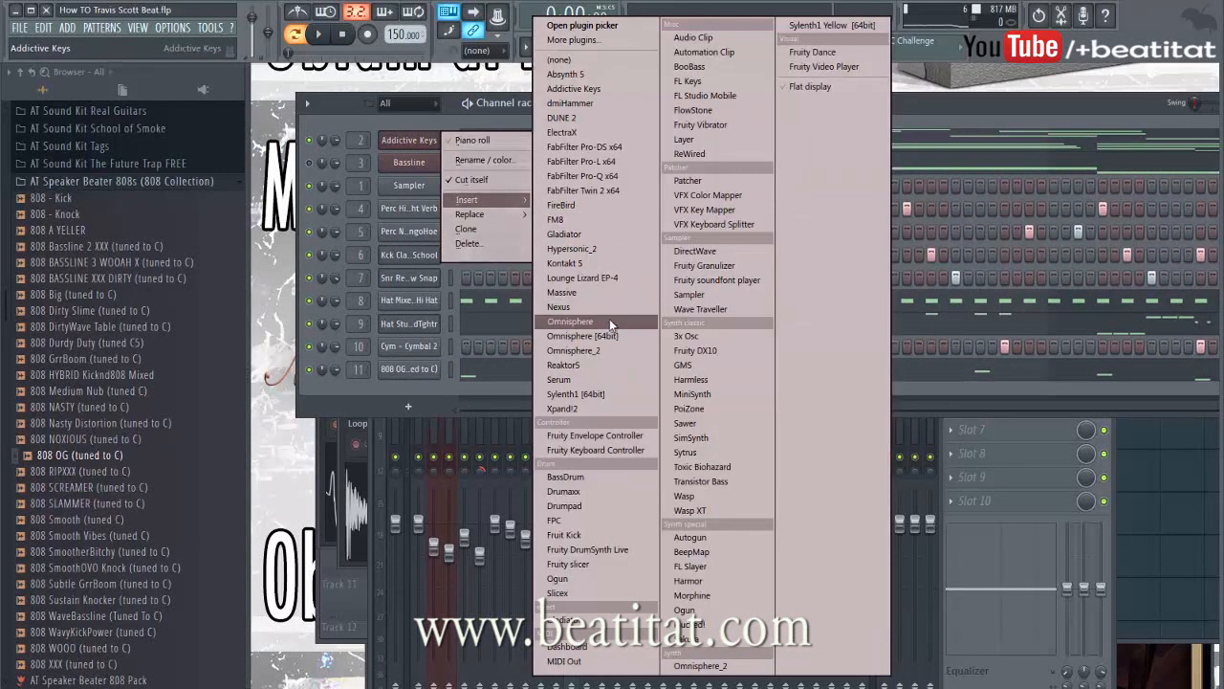
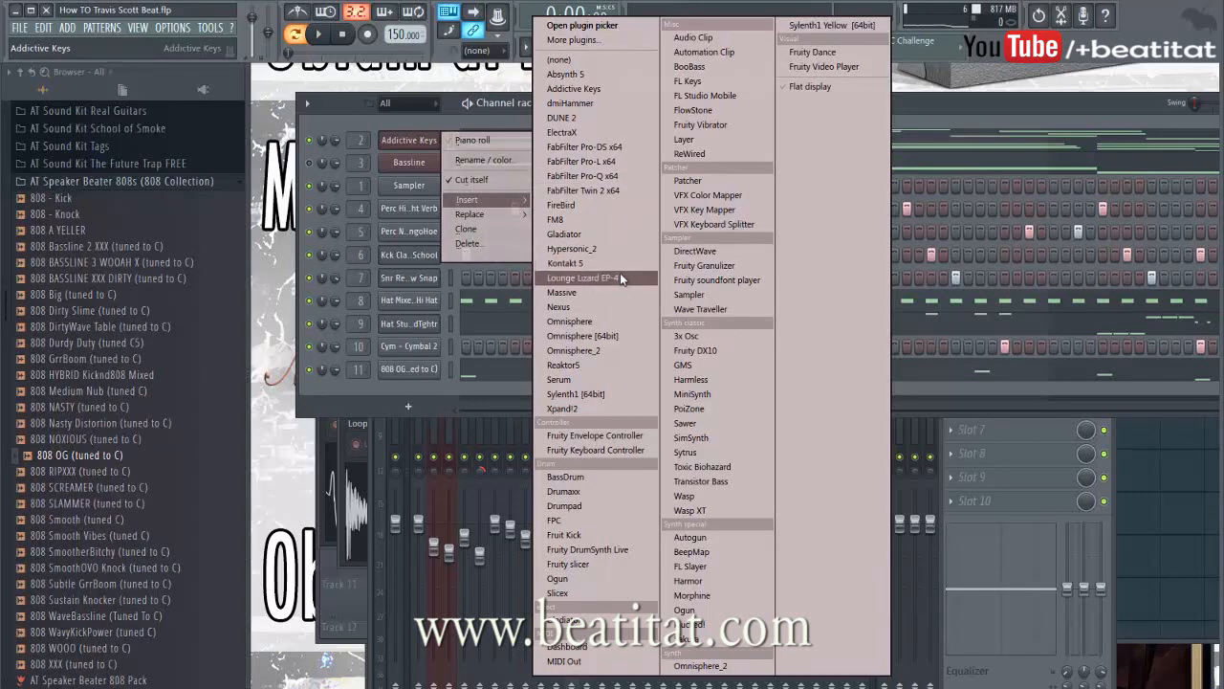
{"action": "left_click", "coordinate": [627, 320]}
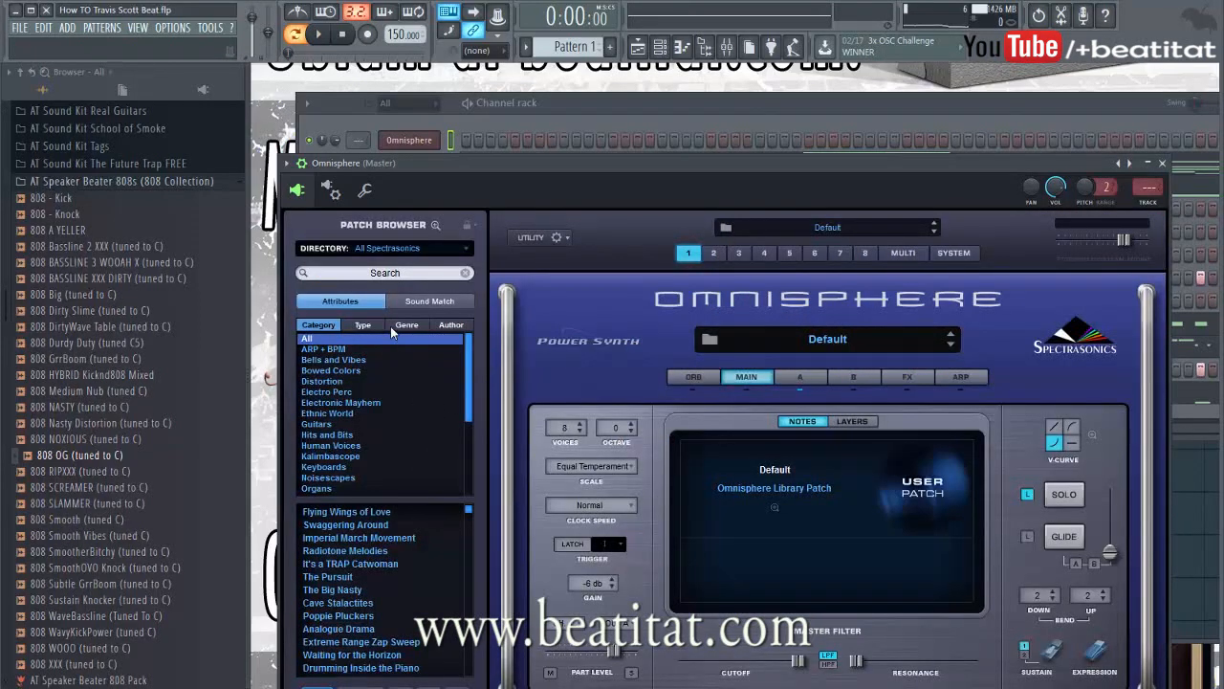
- Browse Omnisphere's patch attributes and filter the patches by the Synth Poly category
{"action": "left_click", "coordinate": [374, 323]}
{"action": "left_click", "coordinate": [401, 327]}
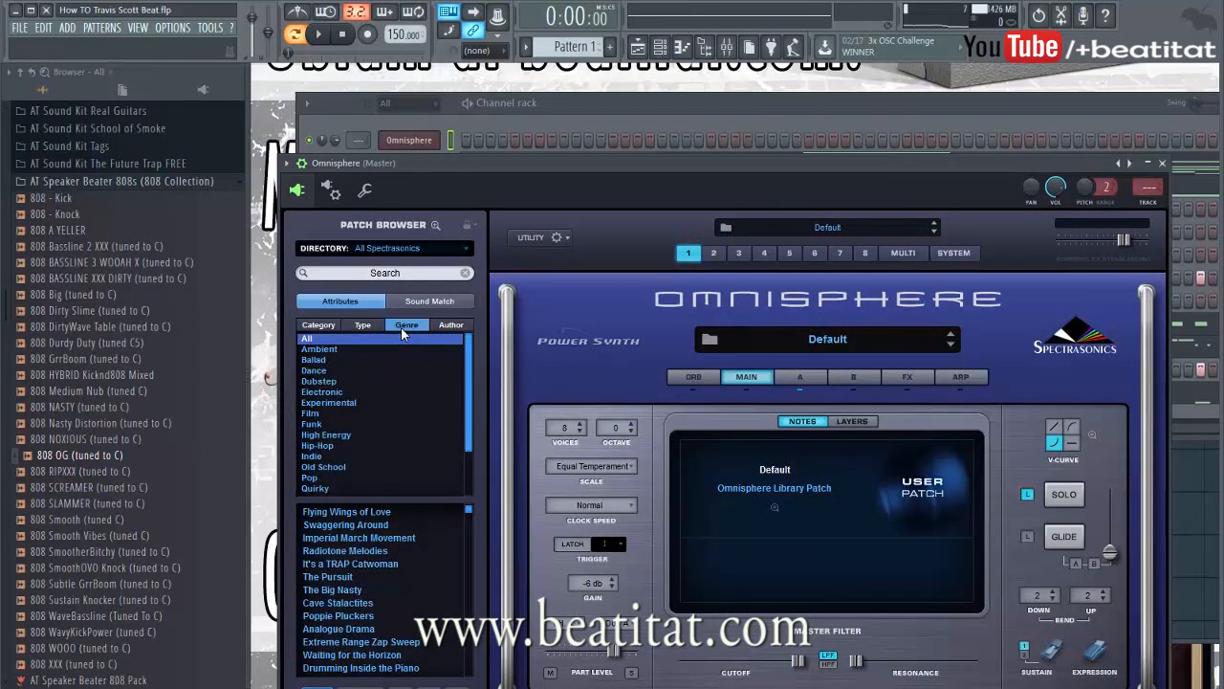
{"action": "left_click", "coordinate": [334, 327]}
{"action": "scroll", "coordinate": [383, 401], "scroll_direction": "down", "scroll_amount": 3}
{"action": "scroll", "coordinate": [385, 406], "scroll_direction": "down", "scroll_amount": 2}
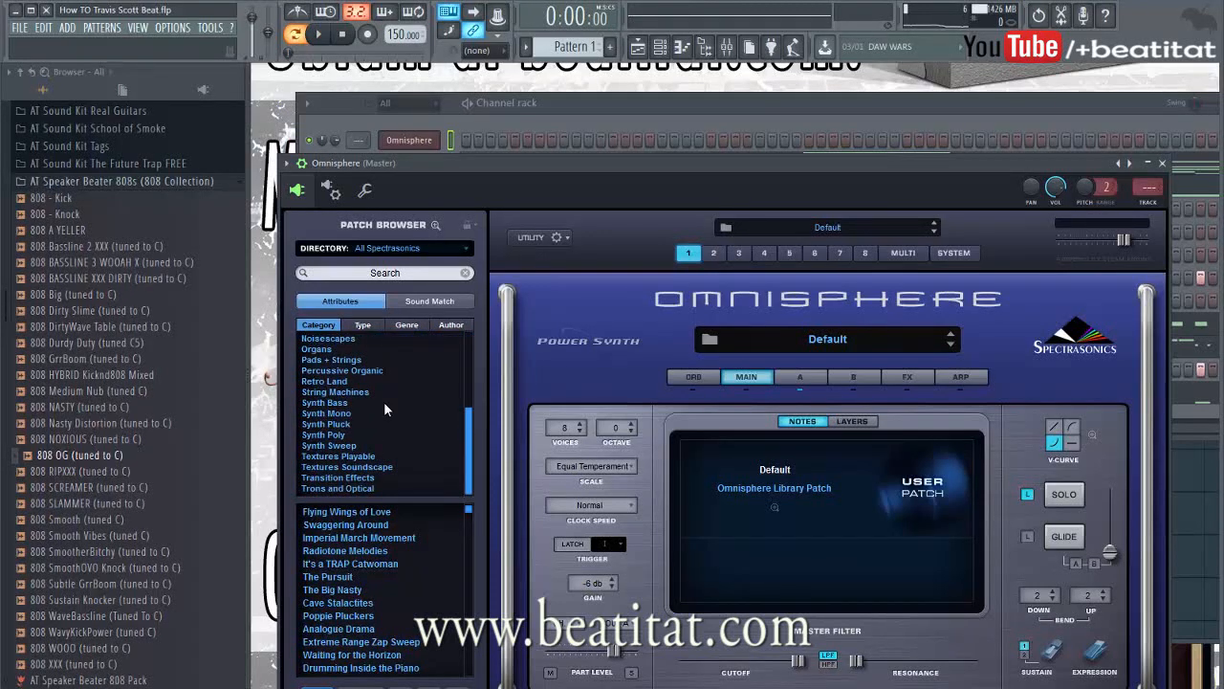
{"action": "left_click", "coordinate": [342, 437]}
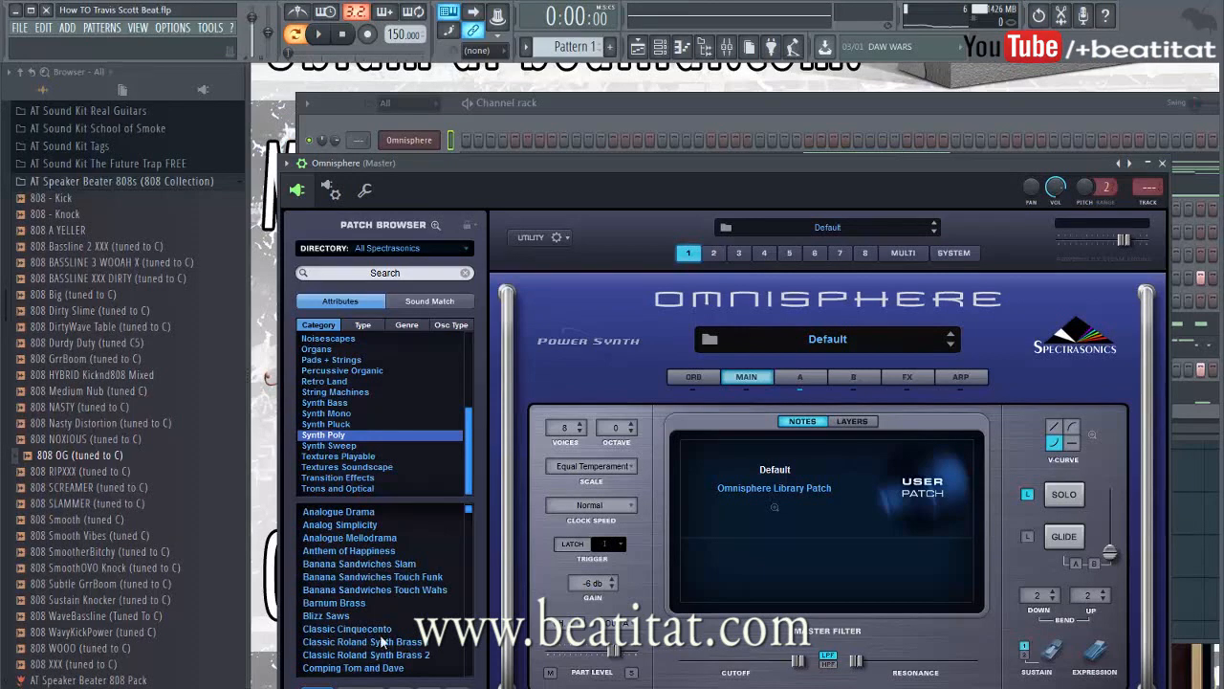
- Shuffle the Synth Poly patch list and audition the Big JP Trance Synth and Polymoog Dream Brass patches
{"action": "left_click_drag", "start_coordinate": [627, 157], "coordinate": [731, 67]}
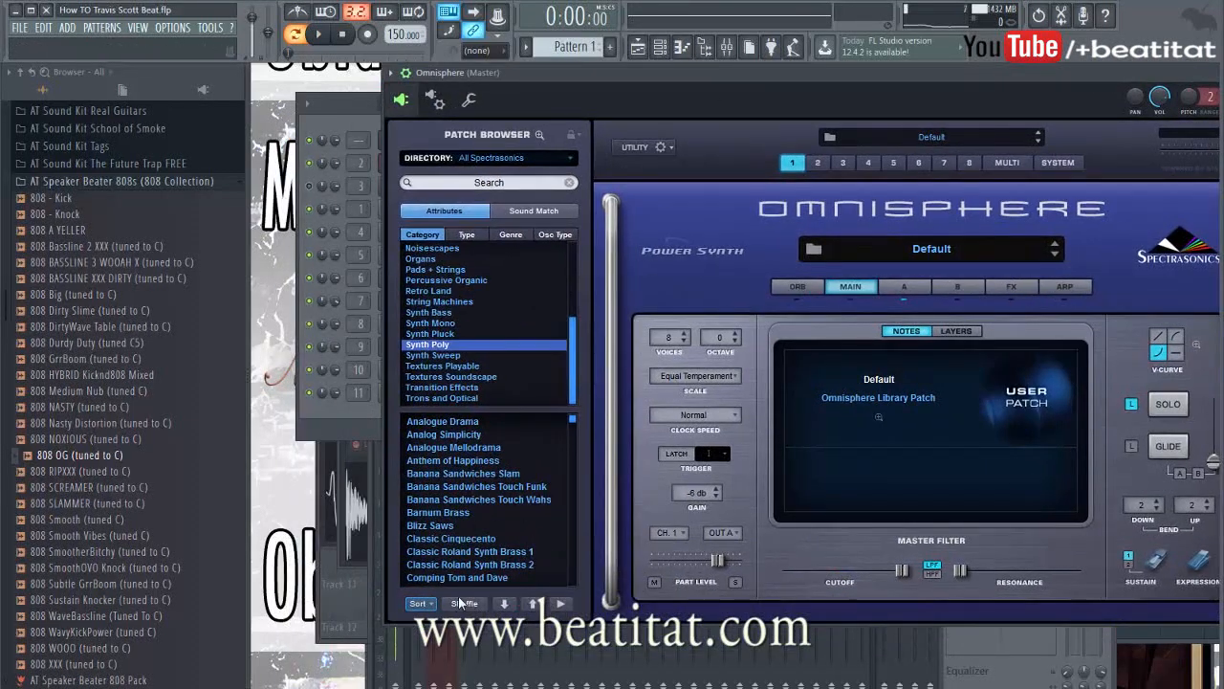
{"action": "left_click", "coordinate": [461, 603]}
{"action": "left_click", "coordinate": [483, 514]}
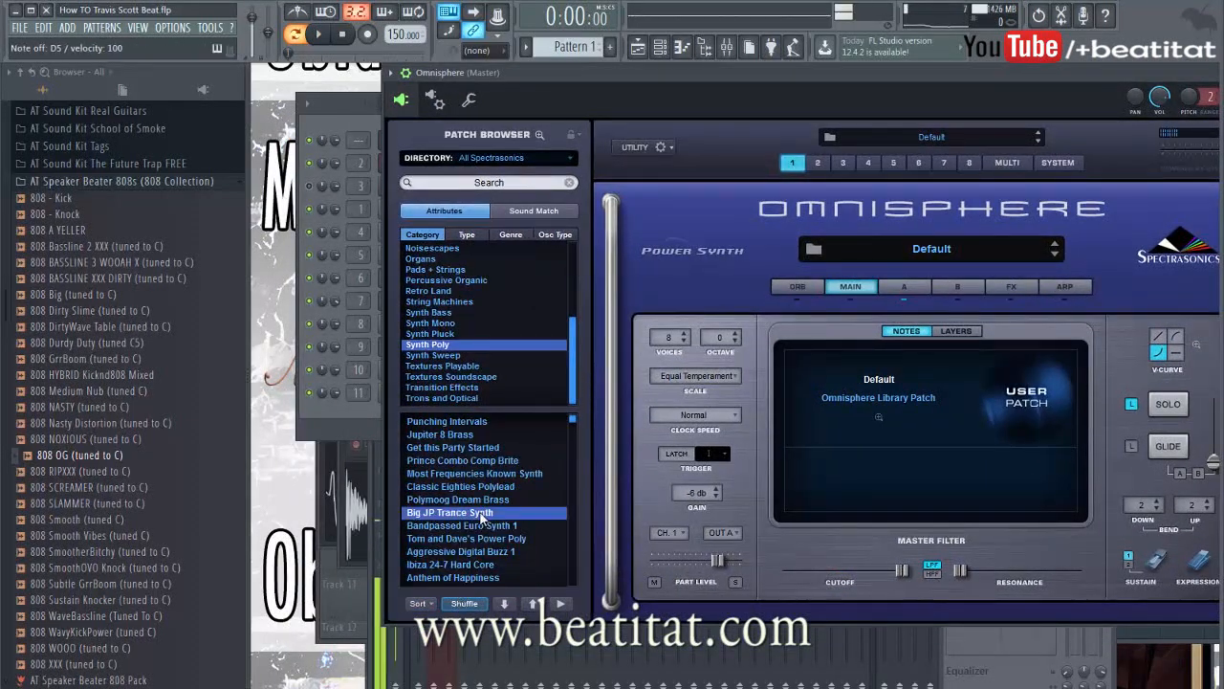
{"action": "left_click", "coordinate": [326, 414]}
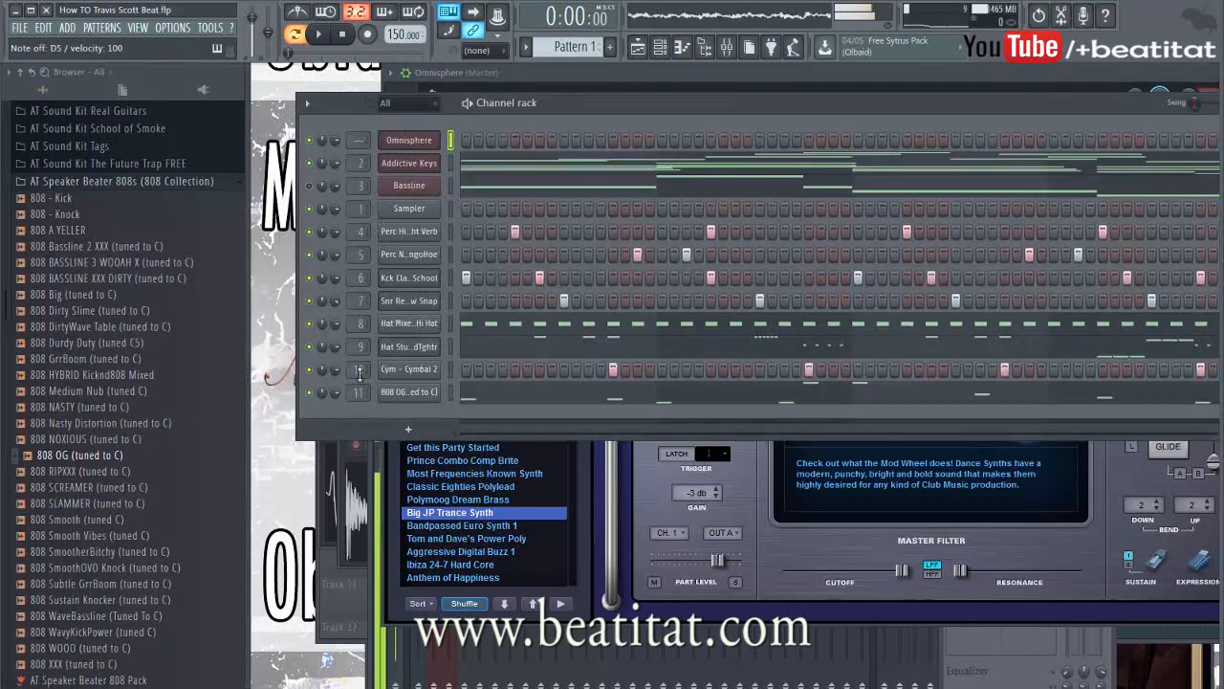
{"action": "left_click", "coordinate": [458, 500]}
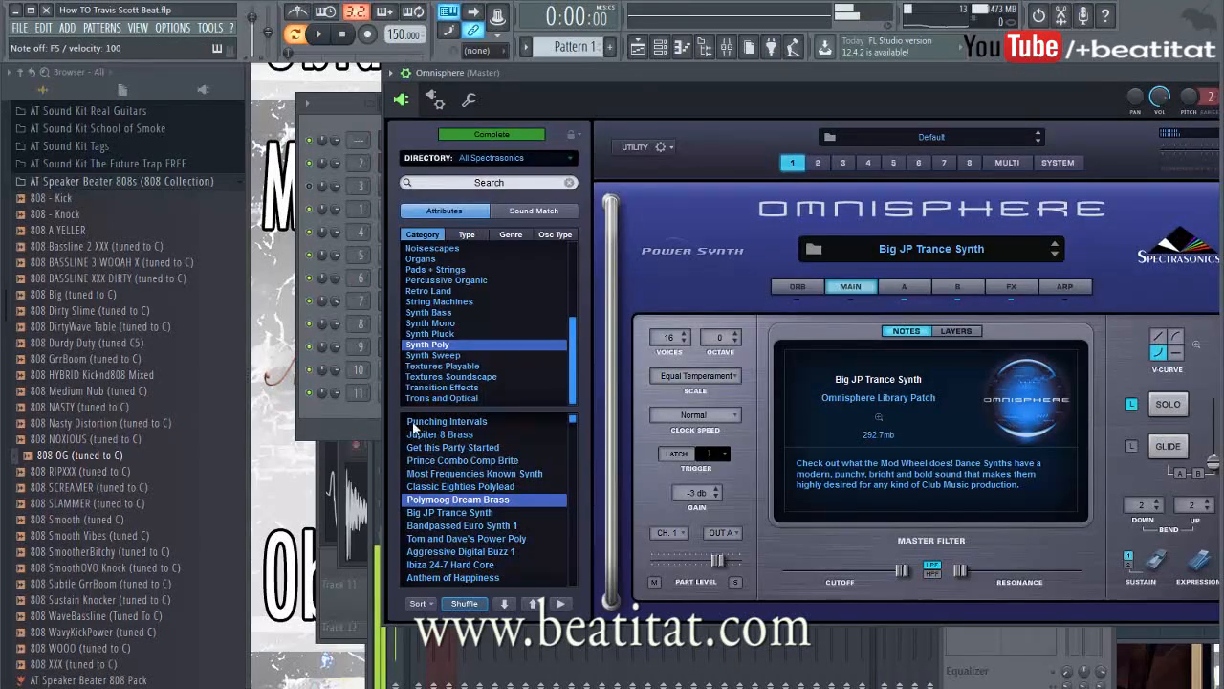
- Place a note at the start of bar 1 in the Omnisphere piano roll and drop it an octave to G5
{"action": "left_click", "coordinate": [339, 107]}
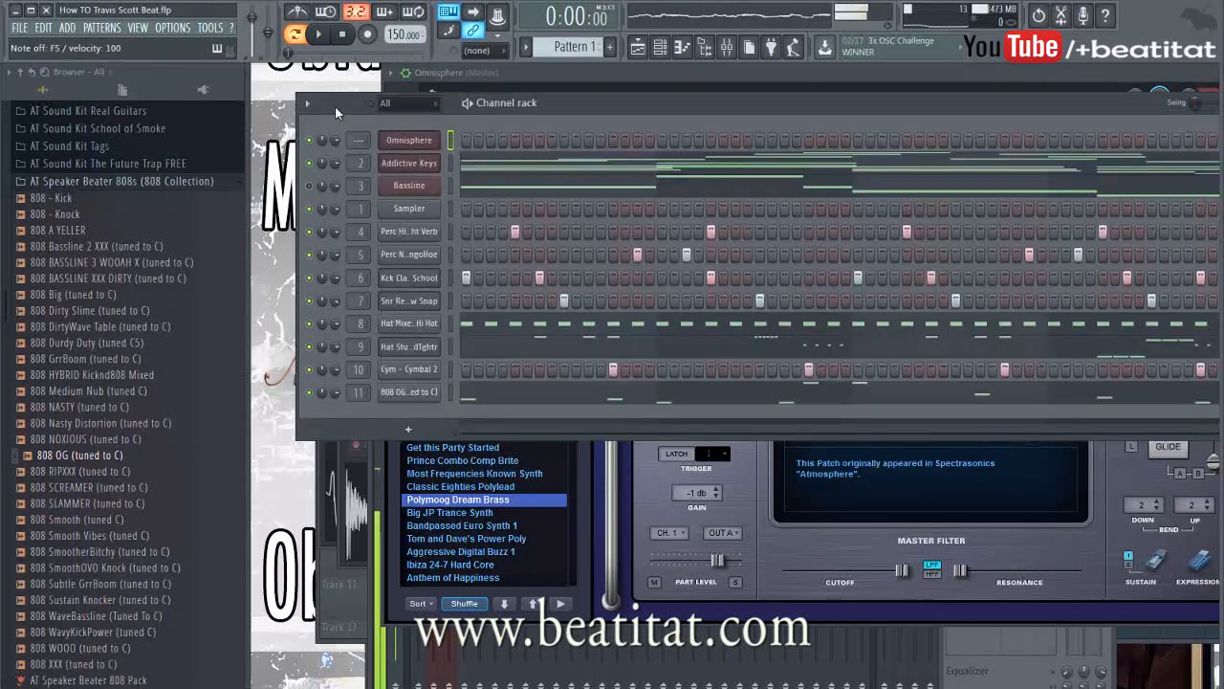
{"action": "right_click", "coordinate": [436, 132]}
{"action": "left_click", "coordinate": [473, 140]}
{"action": "scroll", "coordinate": [341, 240], "scroll_direction": "down", "scroll_amount": 3}
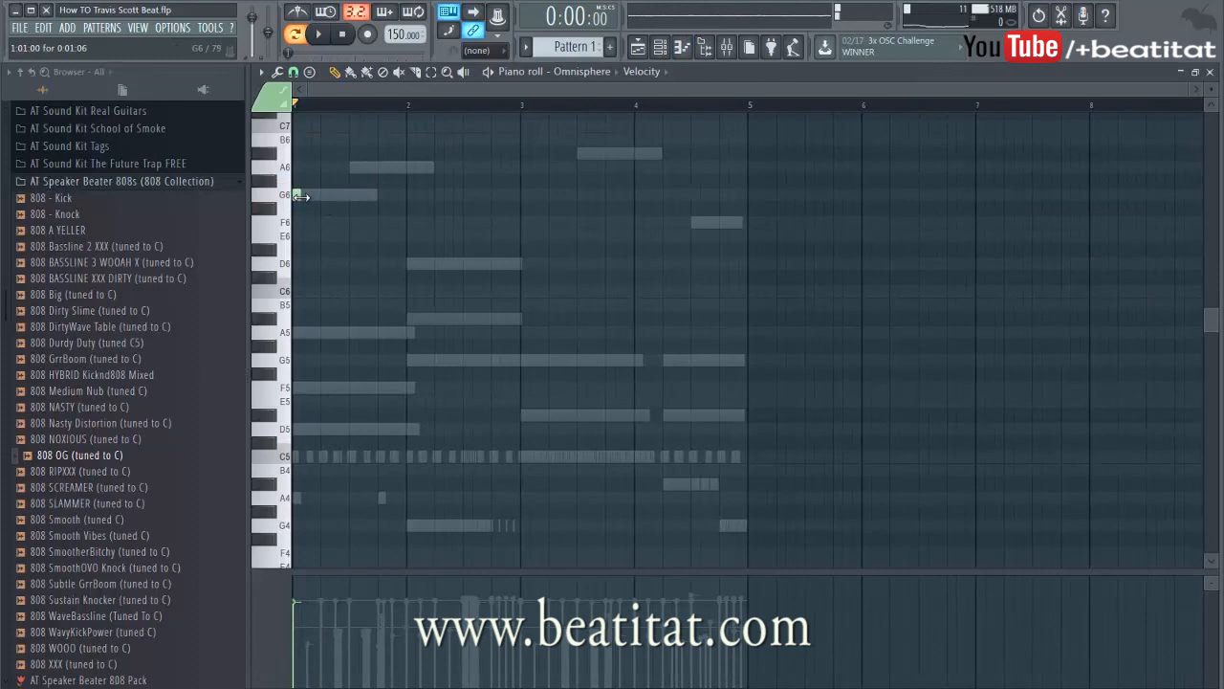
{"action": "key", "text": "space"}
{"action": "key", "text": "ctrl+Down"}
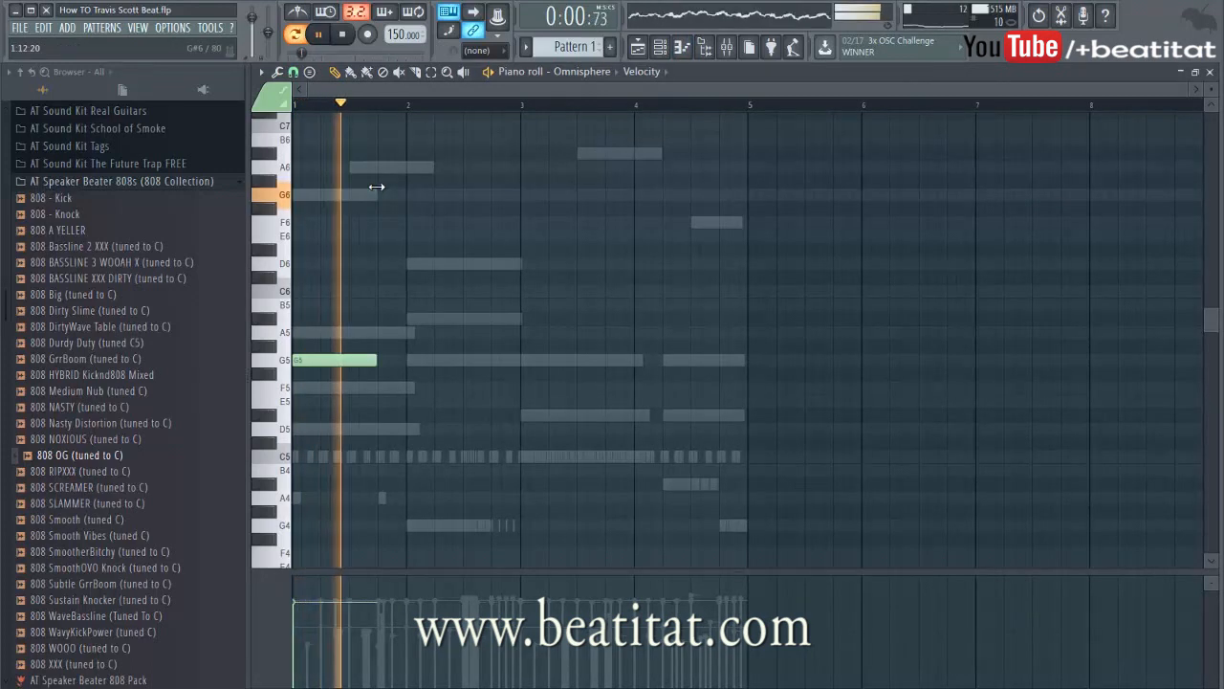
- Try different pitches for the first Omnisphere note and settle on F5, checking it with playback
{"action": "key", "text": "space"}
{"action": "key", "text": "shift+Up"}
{"action": "key", "text": "shift+Up"}
{"action": "key", "text": "shift+Down"}
{"action": "key", "text": "shift+Down"}
{"action": "key", "text": "shift+Down"}
{"action": "key", "text": "shift+Down"}
{"action": "key", "text": "space"}
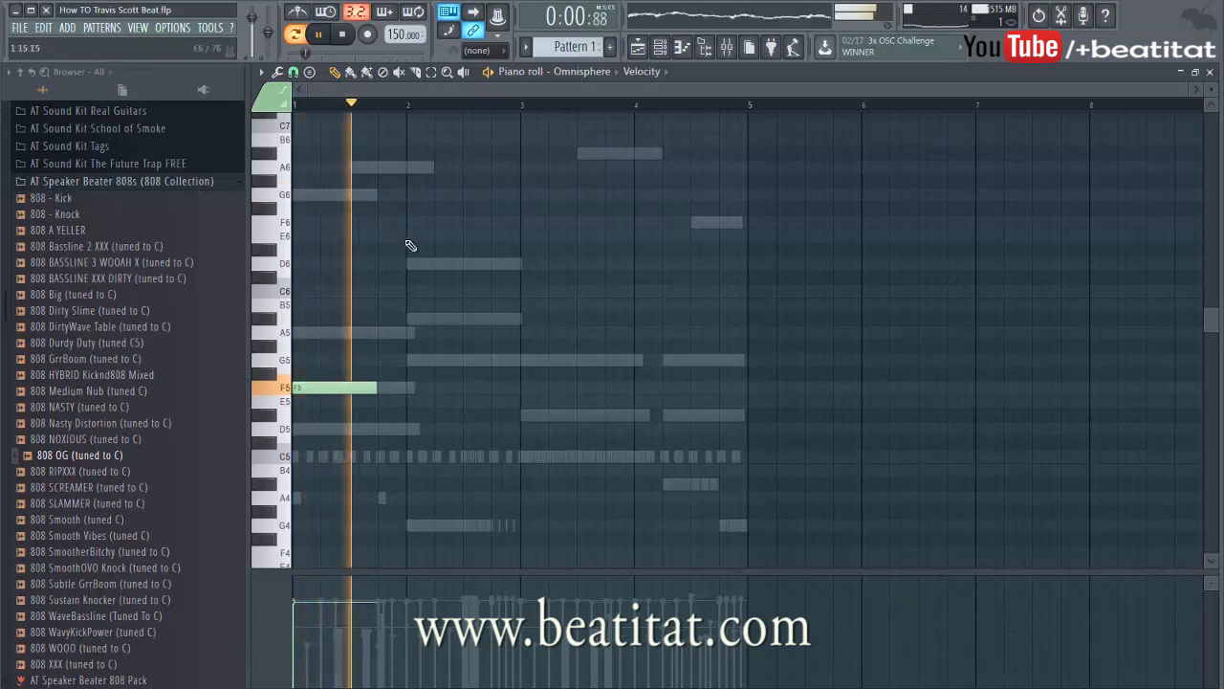
- Add G5 at bar 2, D6 on beat 4 of bar 2, and G5 on beat 3 of bar 3, shortened to end at bar 4
{"action": "left_click", "coordinate": [407, 361]}
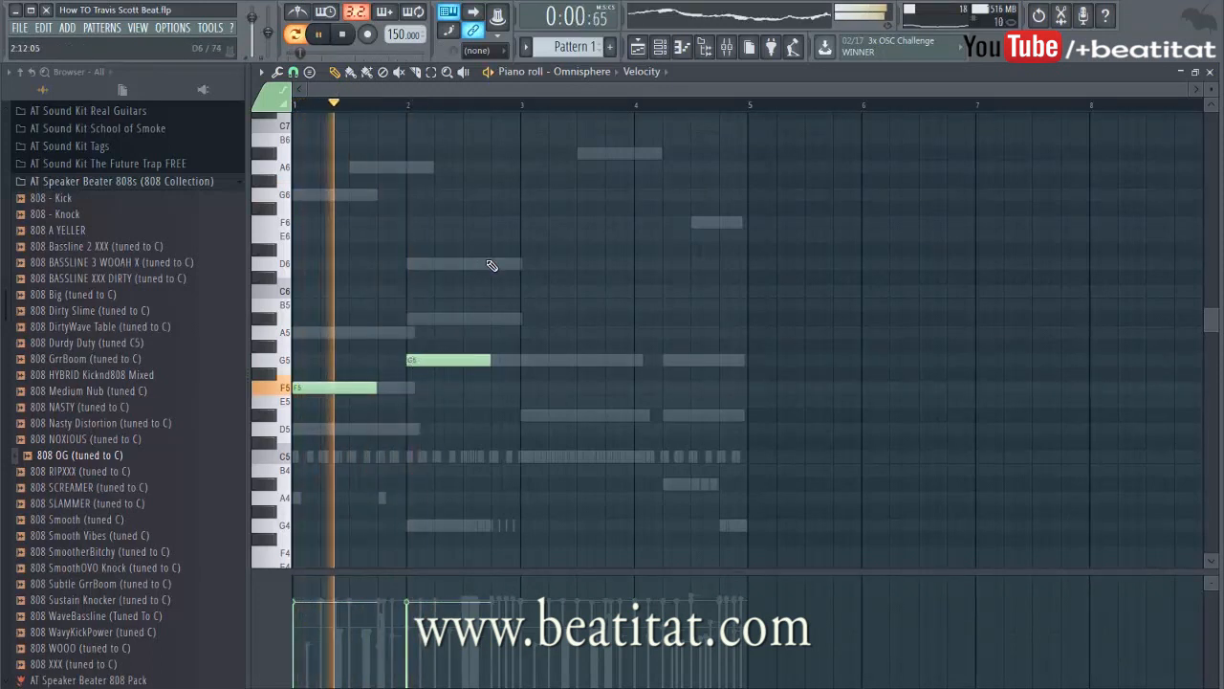
{"action": "left_click", "coordinate": [491, 264]}
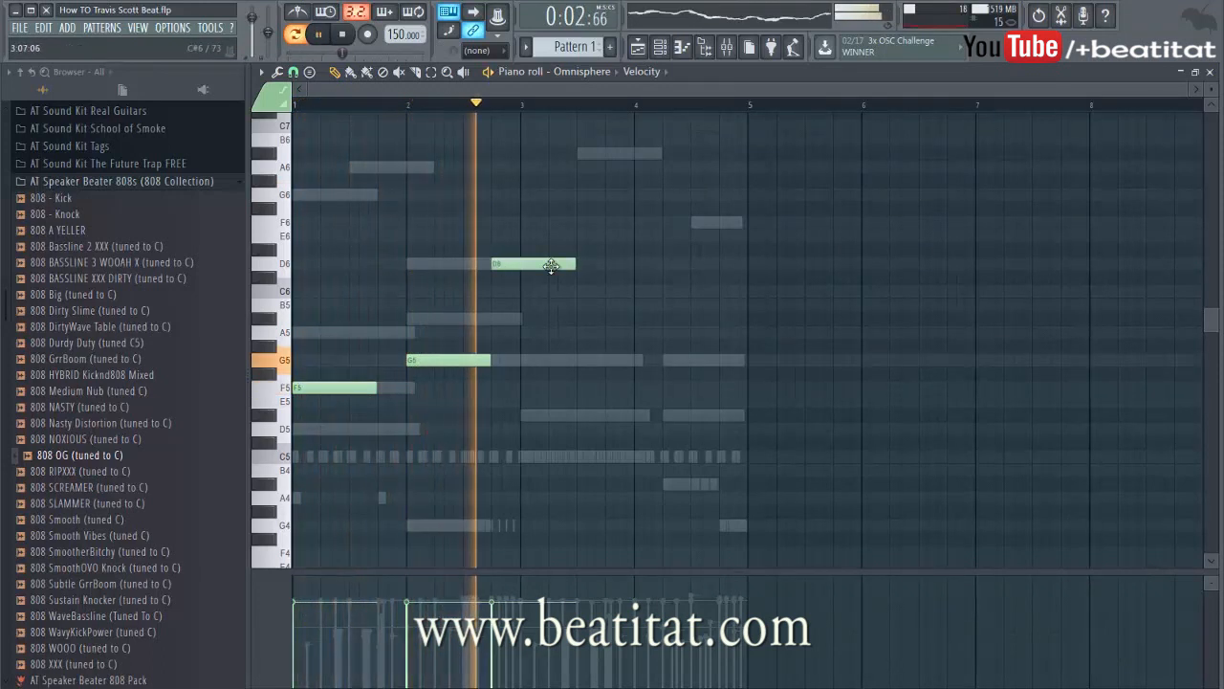
{"action": "left_click", "coordinate": [580, 361]}
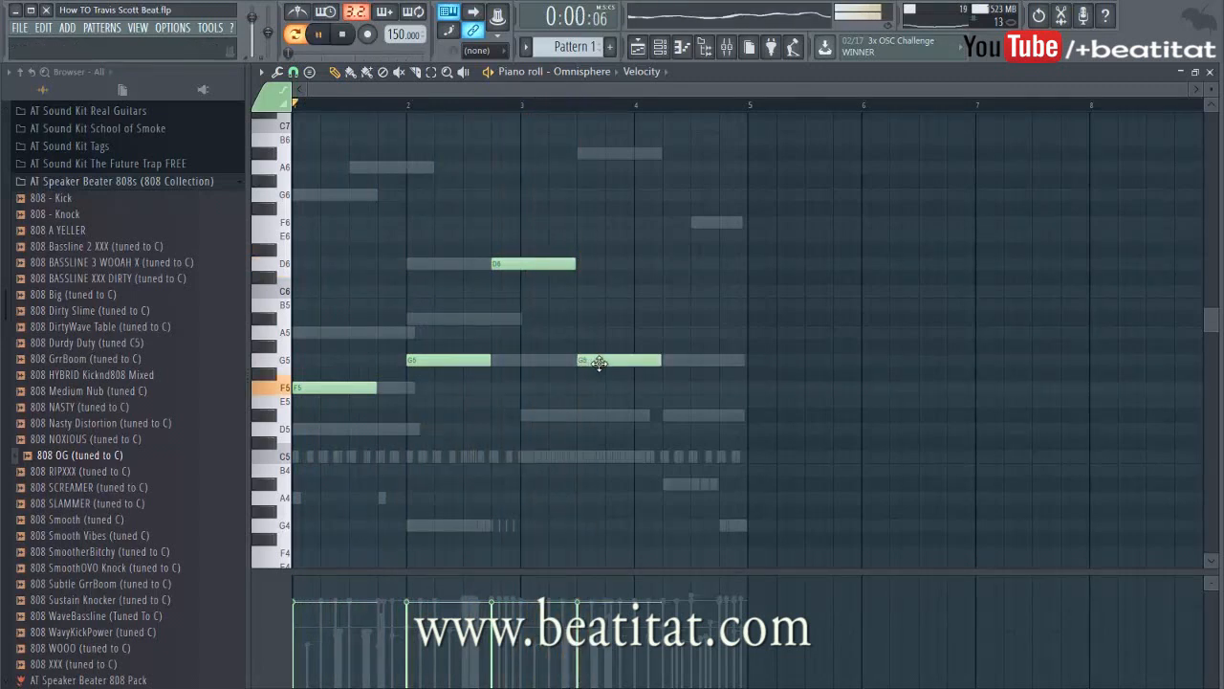
{"action": "left_click_drag", "start_coordinate": [659, 366], "coordinate": [619, 367]}
- Test the shortened G5 note an octave up and back, and copy it to D#5 at the start of bar 4
{"action": "key", "text": "ctrl+Up"}
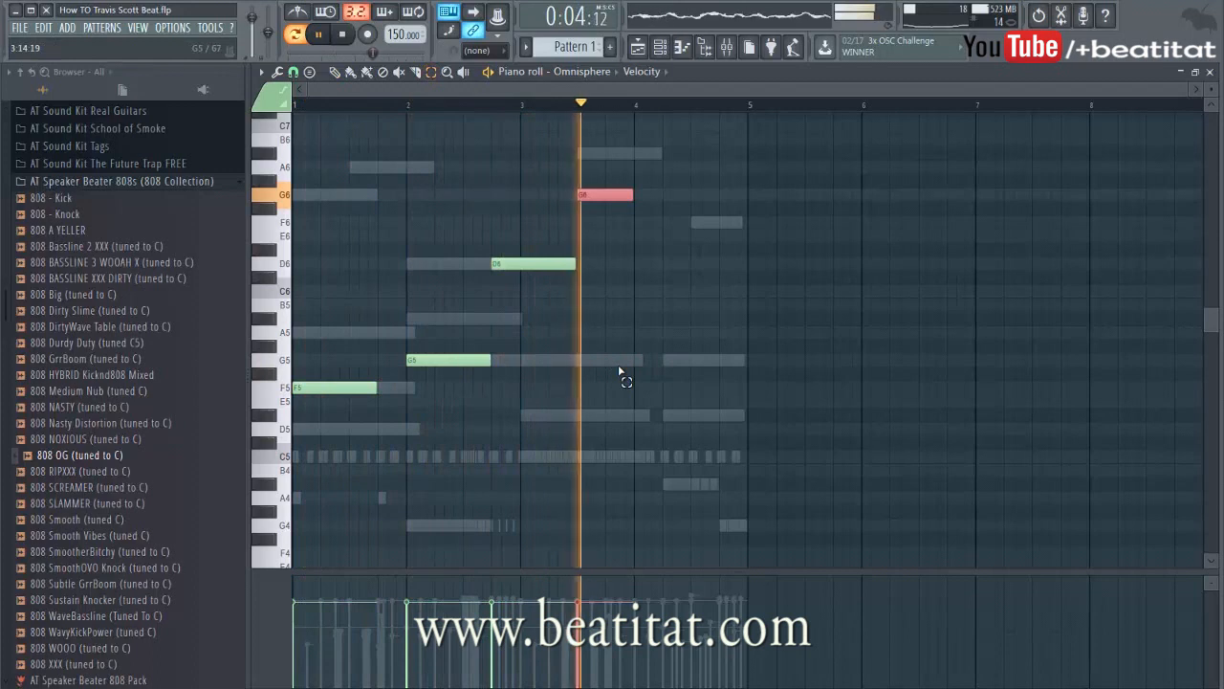
{"action": "key", "text": "shift+Down"}
{"action": "key", "text": "shift+Up"}
{"action": "key", "text": "ctrl+Down"}
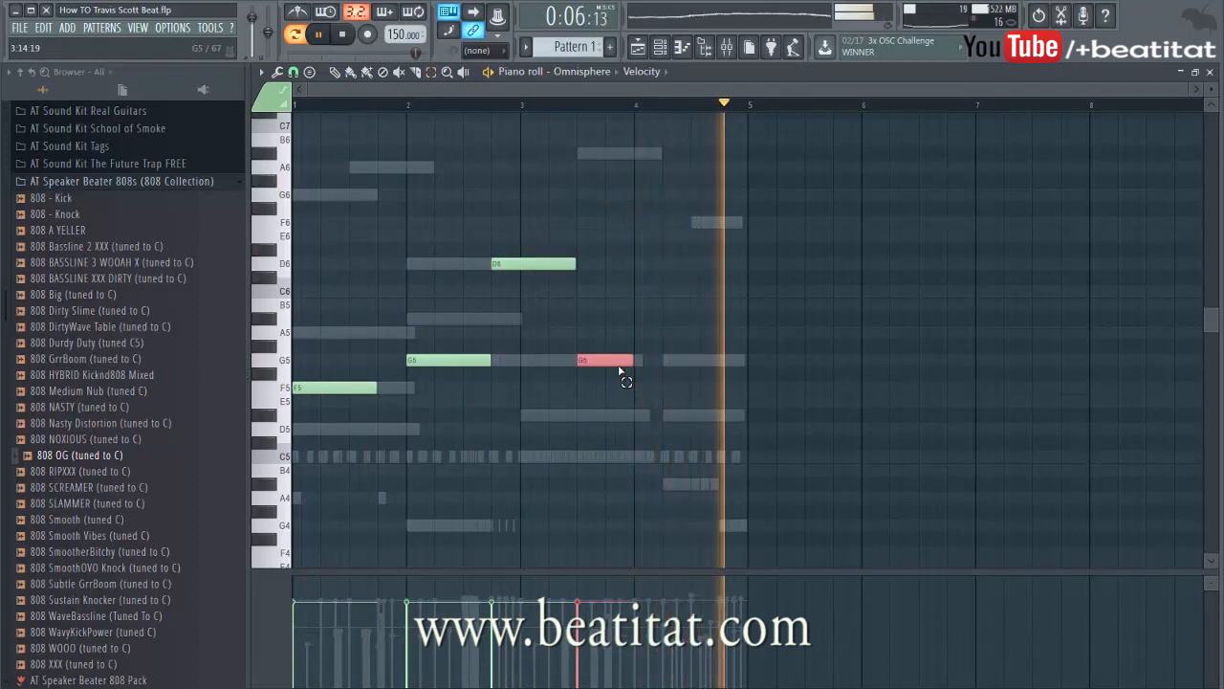
{"action": "mouse_move", "coordinate": [608, 361]}
{"action": "left_mouse_down", "text": "shift"}
{"action": "mouse_move", "coordinate": [749, 429]}
{"action": "mouse_move", "coordinate": [683, 445]}
{"action": "mouse_move", "coordinate": [664, 413]}
{"action": "left_mouse_up", "text": "shift"}
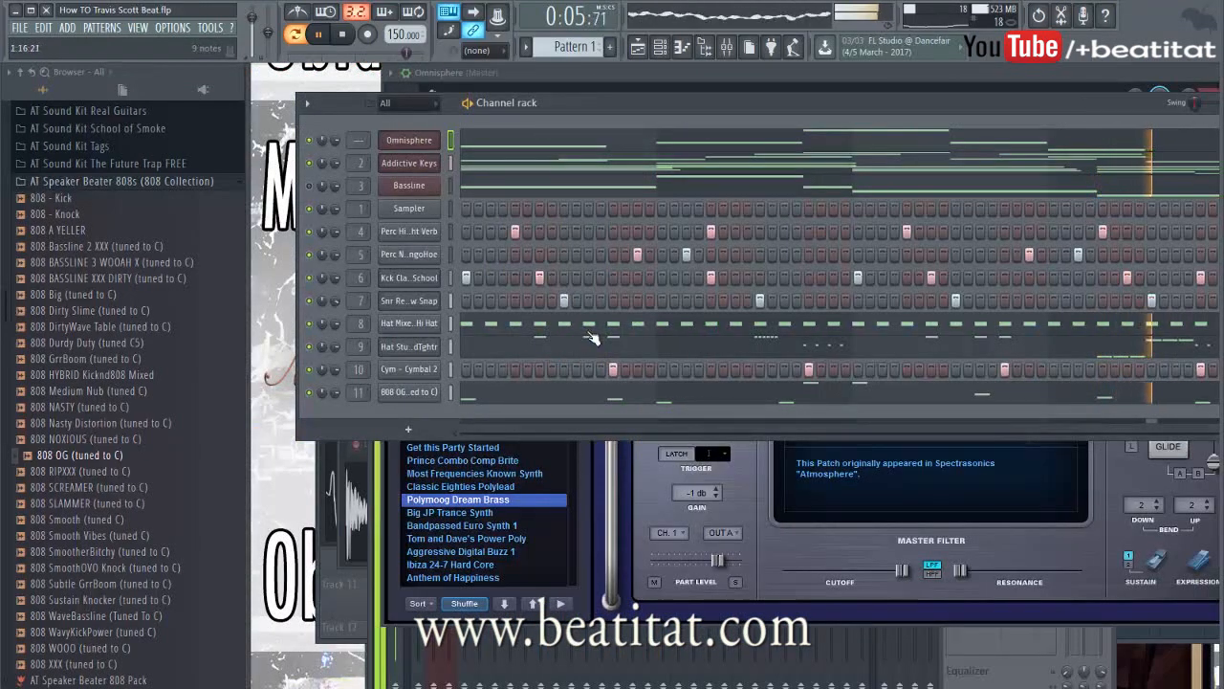
- Audition the Aggressive Digital Buzz 1, Most Frequencies Known Synth and Anthem of Happiness patches against the playing pattern
{"action": "left_click", "coordinate": [514, 555]}
{"action": "left_click", "coordinate": [512, 553]}
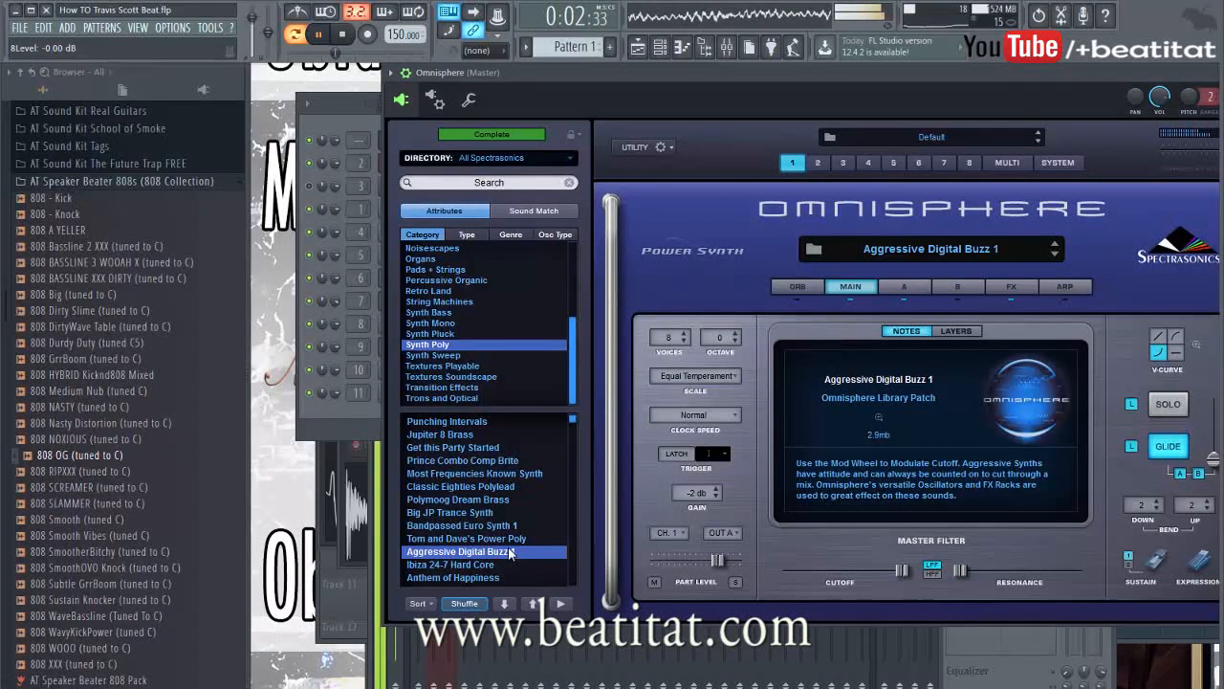
{"action": "scroll", "coordinate": [493, 454], "scroll_direction": "down", "scroll_amount": 1}
{"action": "left_click", "coordinate": [497, 460]}
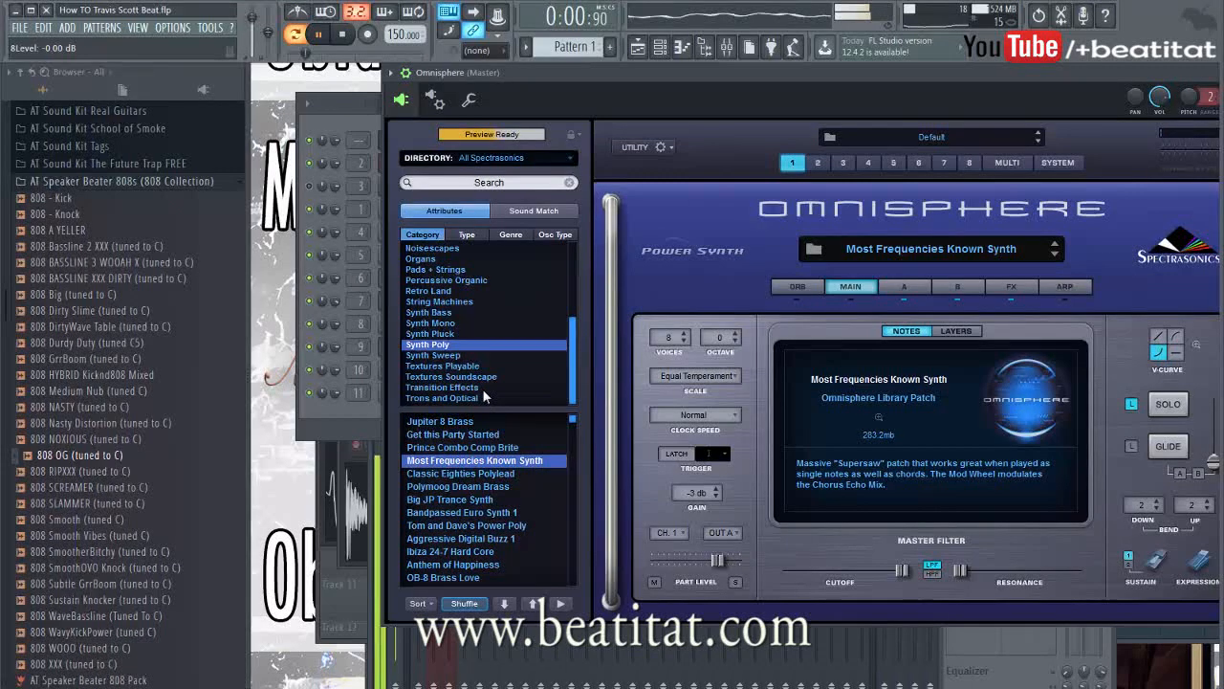
{"action": "left_click", "coordinate": [473, 565]}
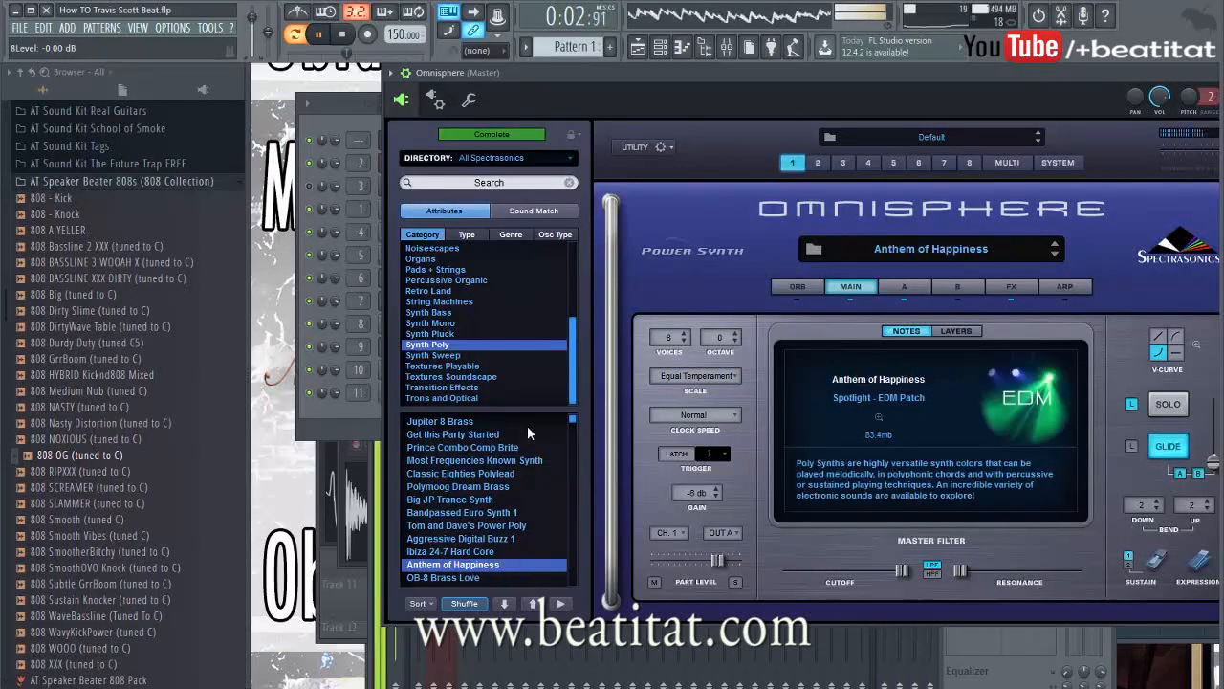
- Transpose the bar 4 note of the Omnisphere melody down to A#4
{"action": "left_click", "coordinate": [336, 125]}
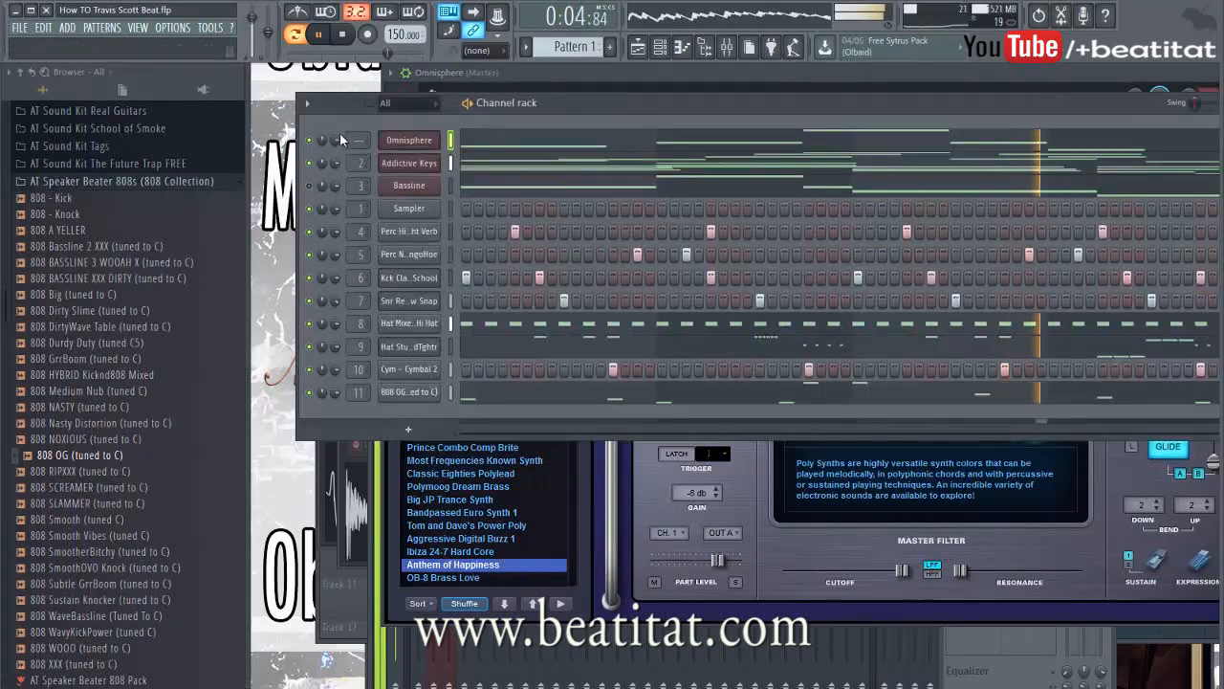
{"action": "left_click", "coordinate": [685, 140]}
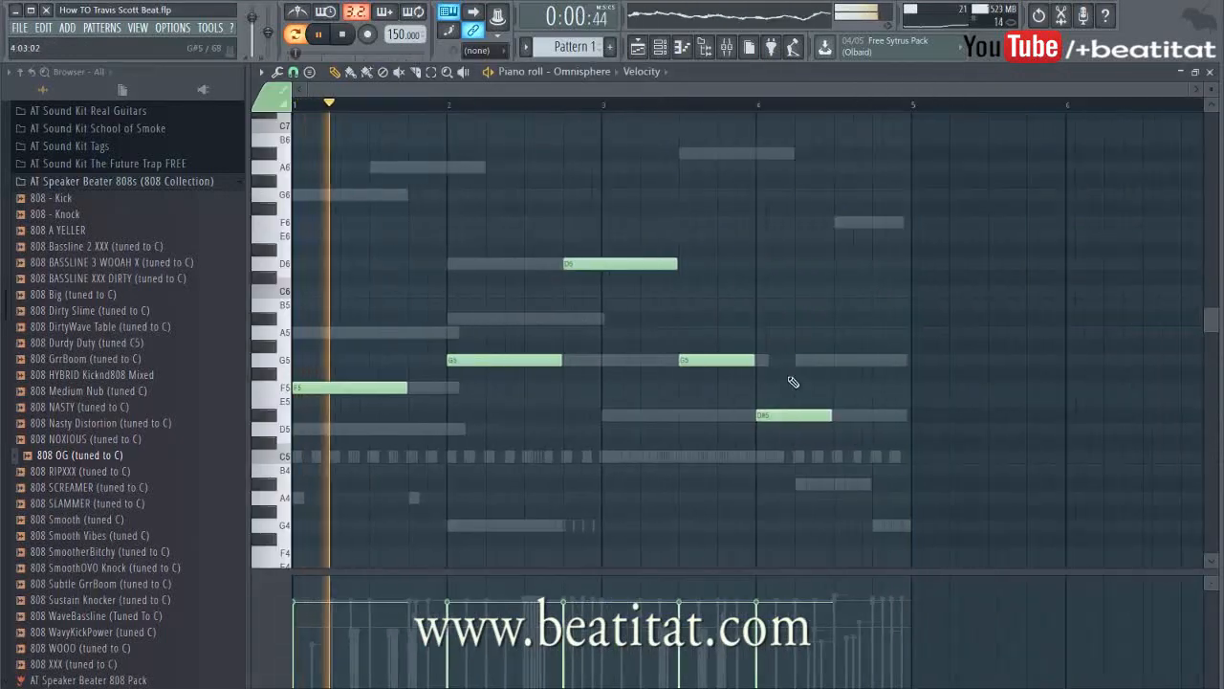
{"action": "key", "text": "shift+Down"}
{"action": "key", "text": "shift+Down"}
{"action": "key", "text": "shift+Down"}
{"action": "key", "text": "shift+Down"}
{"action": "key", "text": "shift+Down"}
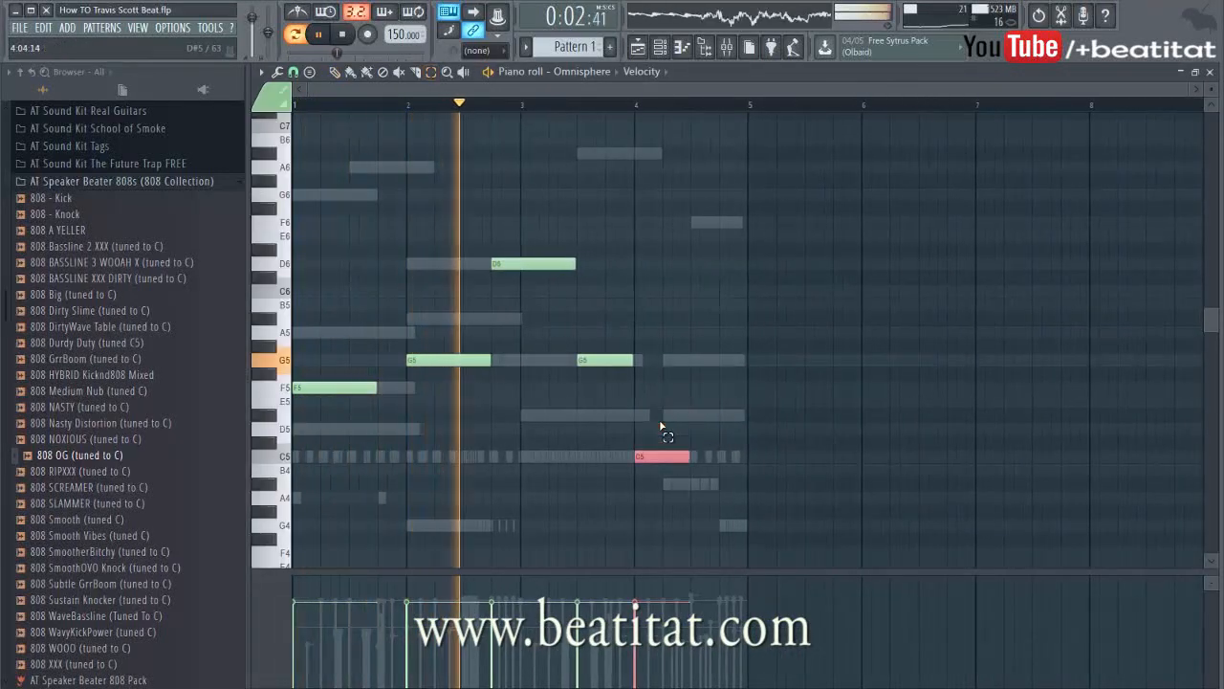
{"action": "key", "text": "Escape"}
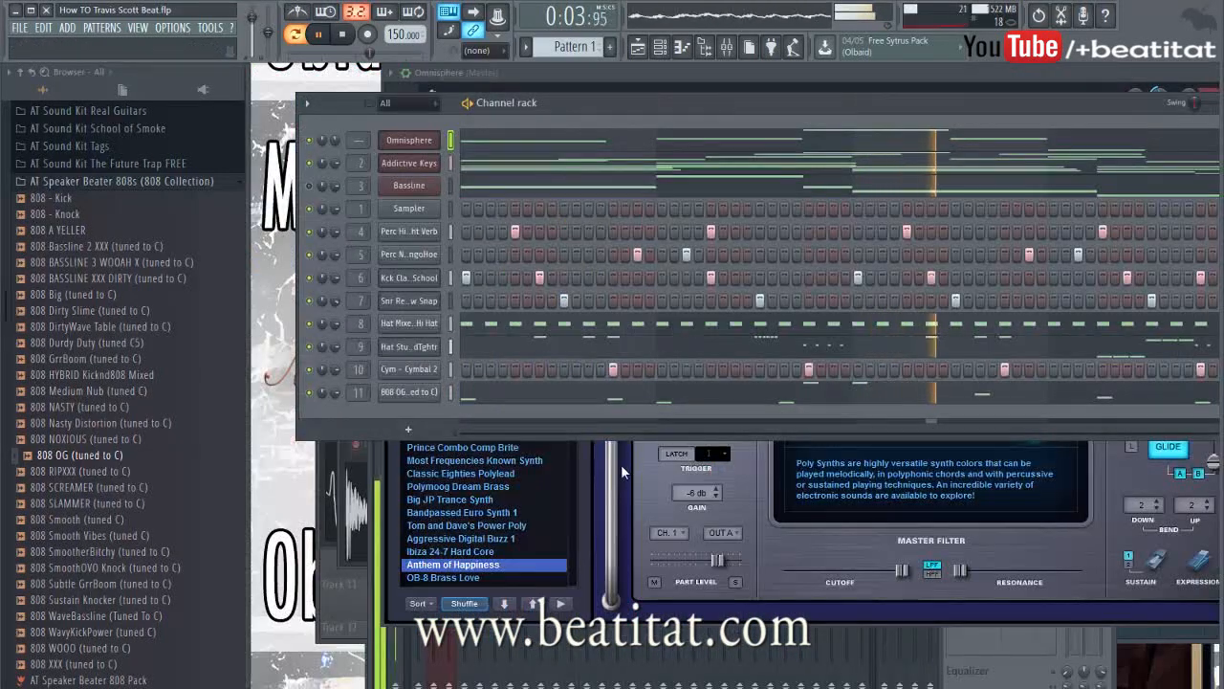
- Load the Big JP Trance Synth patch, list the Synth Pluck category, and review the melody in the piano roll
{"action": "left_click", "coordinate": [488, 502]}
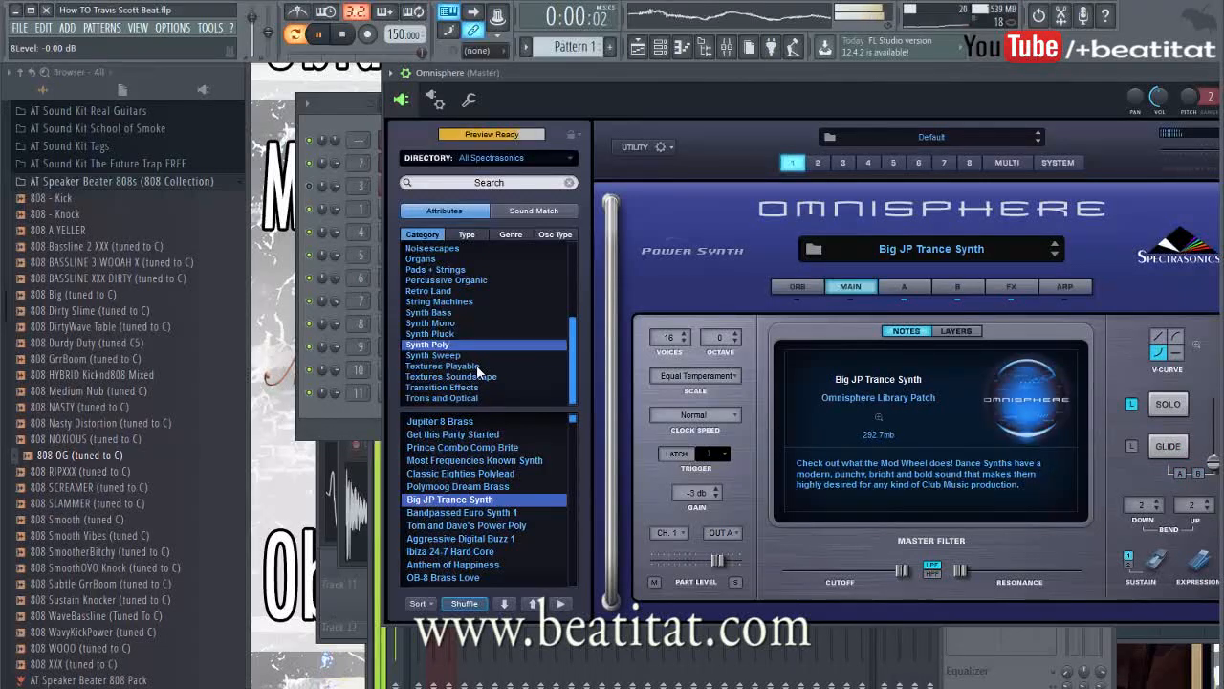
{"action": "left_click", "coordinate": [460, 333]}
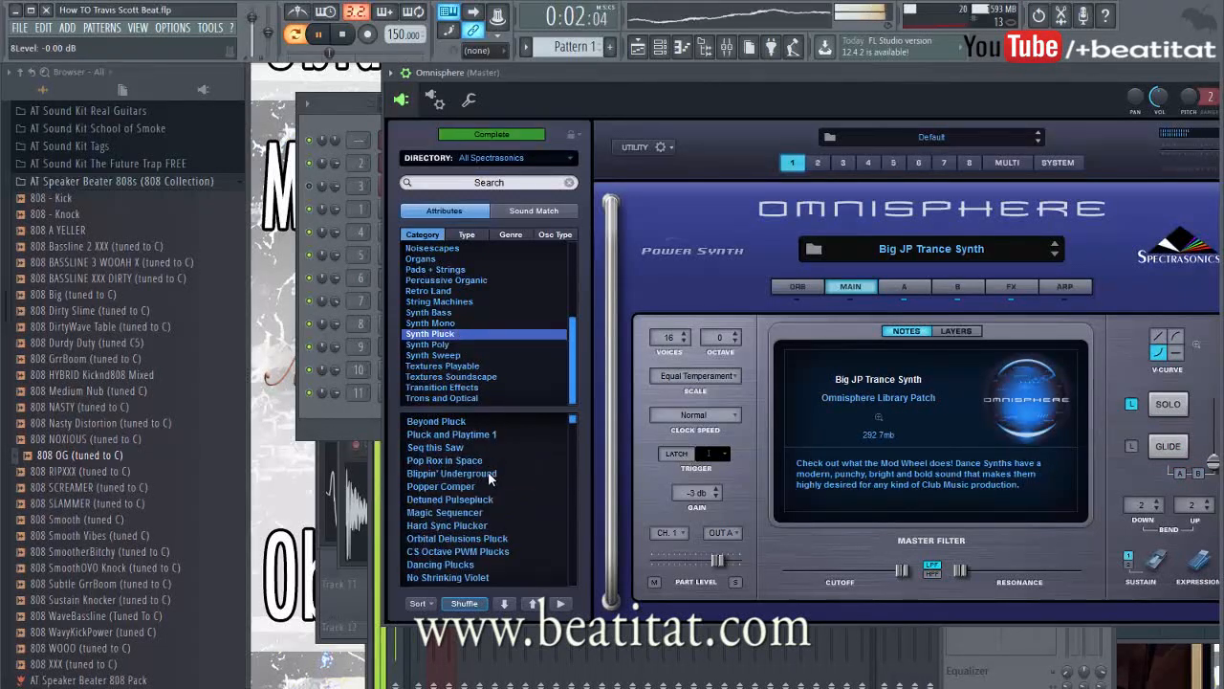
{"action": "left_click", "coordinate": [357, 405]}
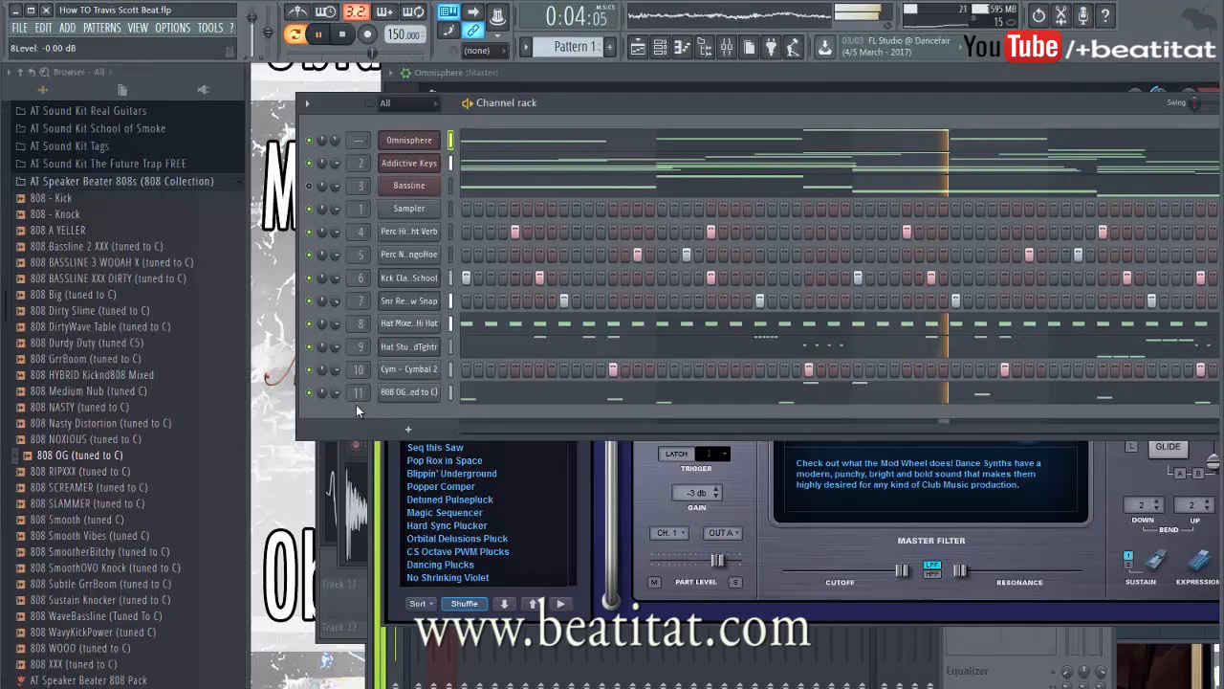
{"action": "left_click", "coordinate": [490, 138]}
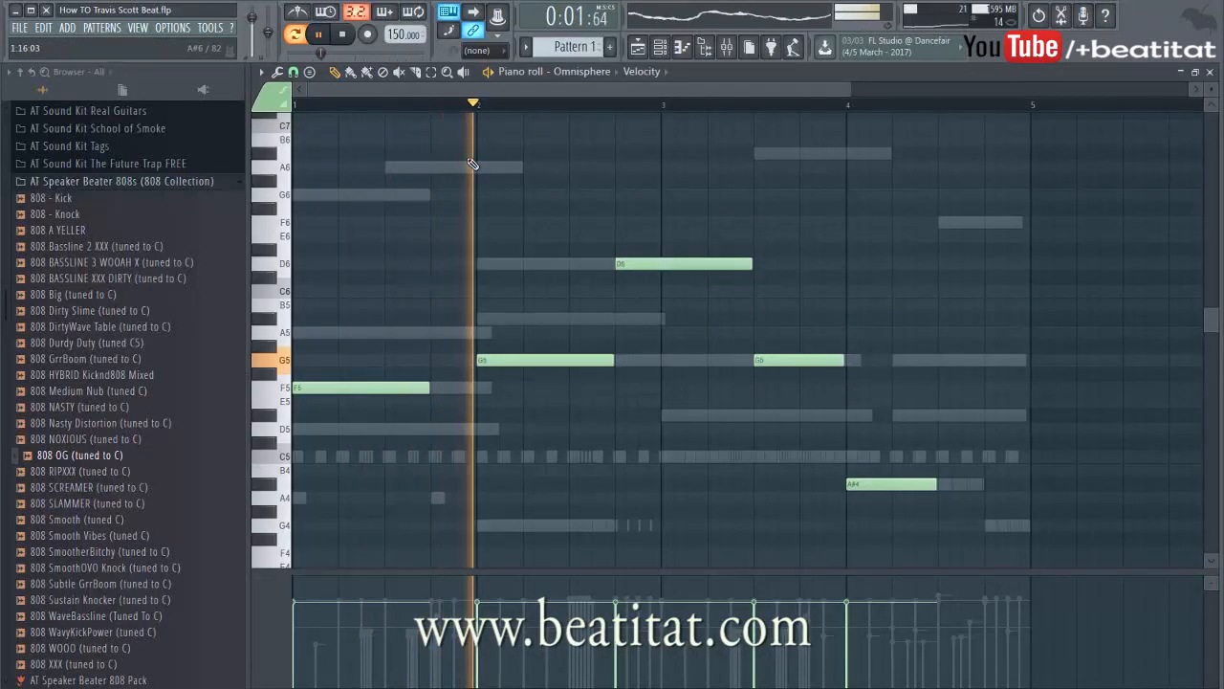
{"action": "key", "text": "Escape"}
- Rename the Omnisphere channel to BG SYNTH
{"action": "right_click", "coordinate": [419, 141]}
{"action": "key", "text": "F2"}
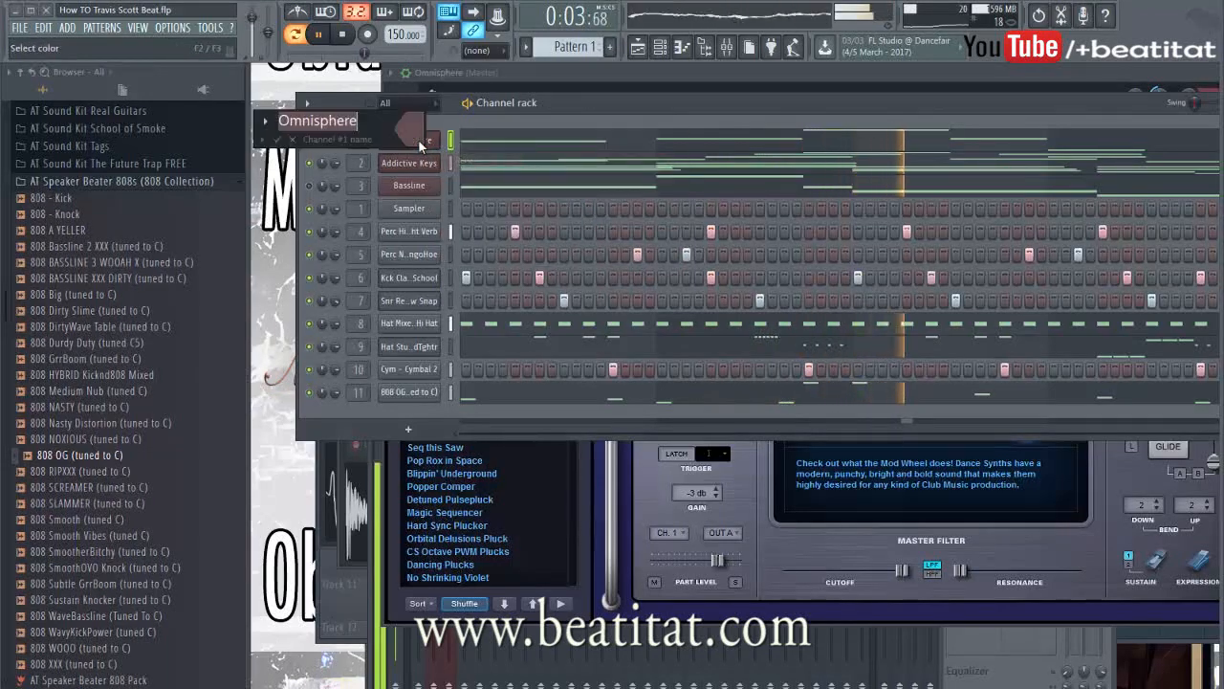
{"action": "type", "text": "BG SYNTH"}
{"action": "key", "text": "Return"}
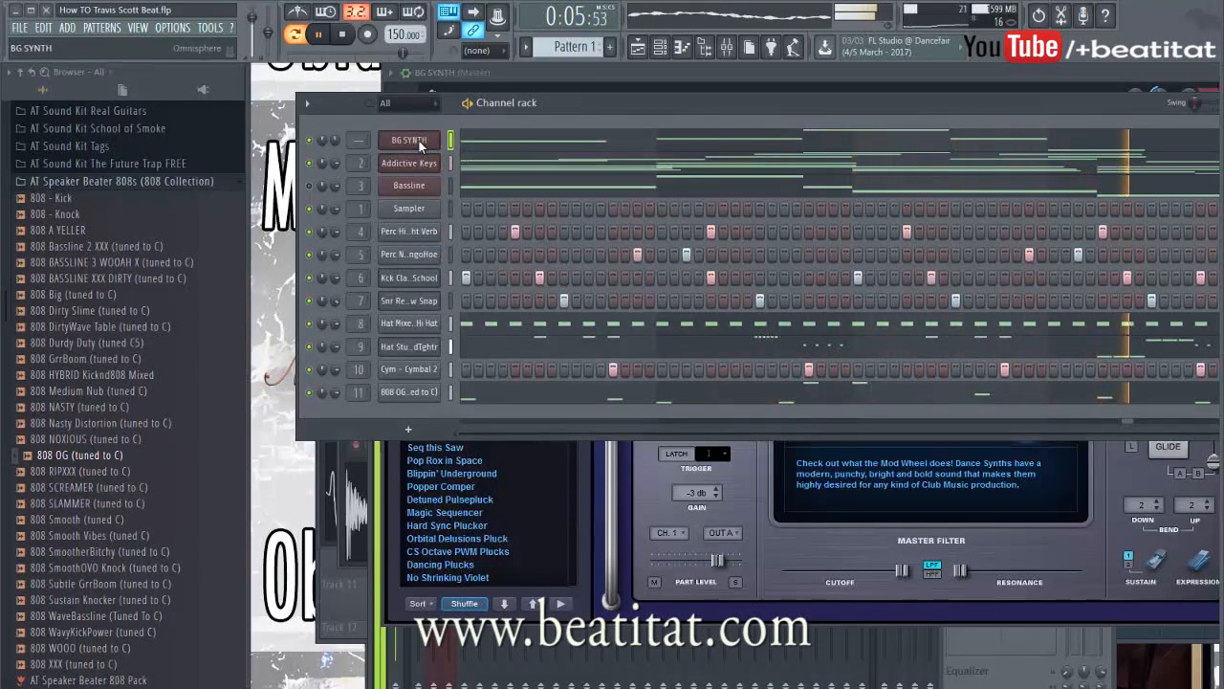
- Route the BG SYNTH channel to mixer track 12 and lower that track's level to 69% (-7.6 dB)
{"action": "left_click", "coordinate": [418, 140]}
{"action": "left_click_drag", "start_coordinate": [1008, 79], "coordinate": [776, 108]}
{"action": "key", "text": "ctrl+l"}
{"action": "left_click_drag", "start_coordinate": [586, 521], "coordinate": [586, 566]}
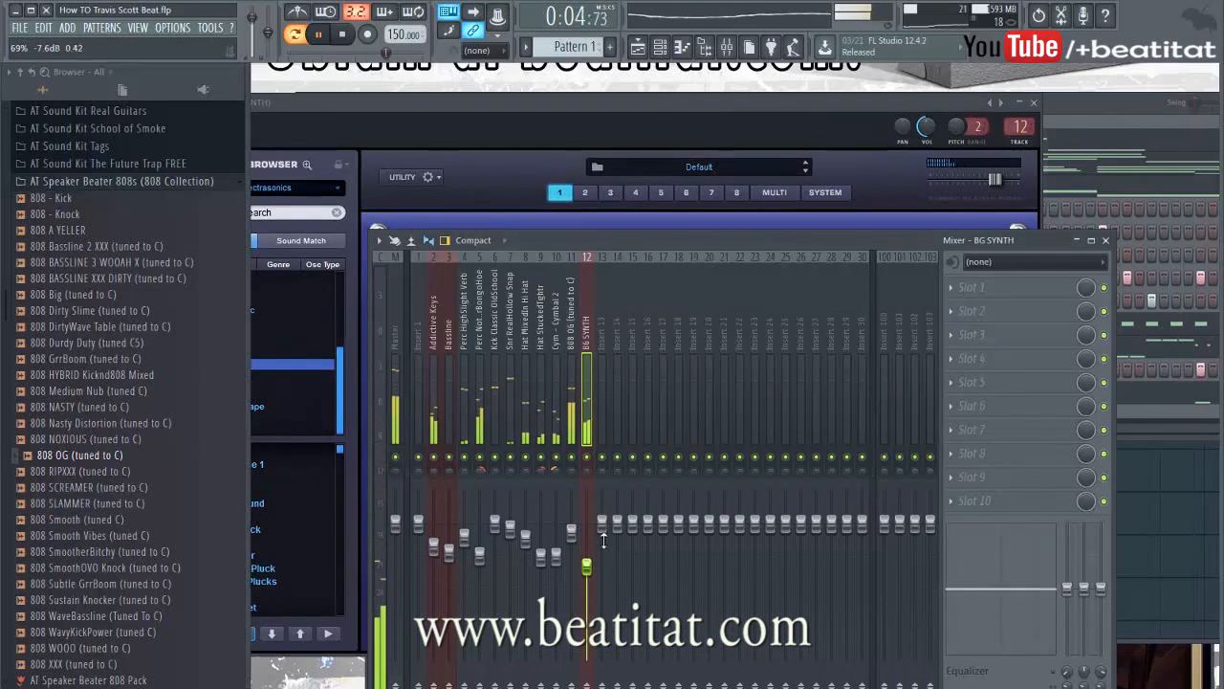
- Load Fruity parametric EQ 2 in slot 1 of the BG SYNTH mixer track and cut the low end with band 1
{"action": "left_click", "coordinate": [971, 287]}
{"action": "left_click", "coordinate": [1176, 36]}
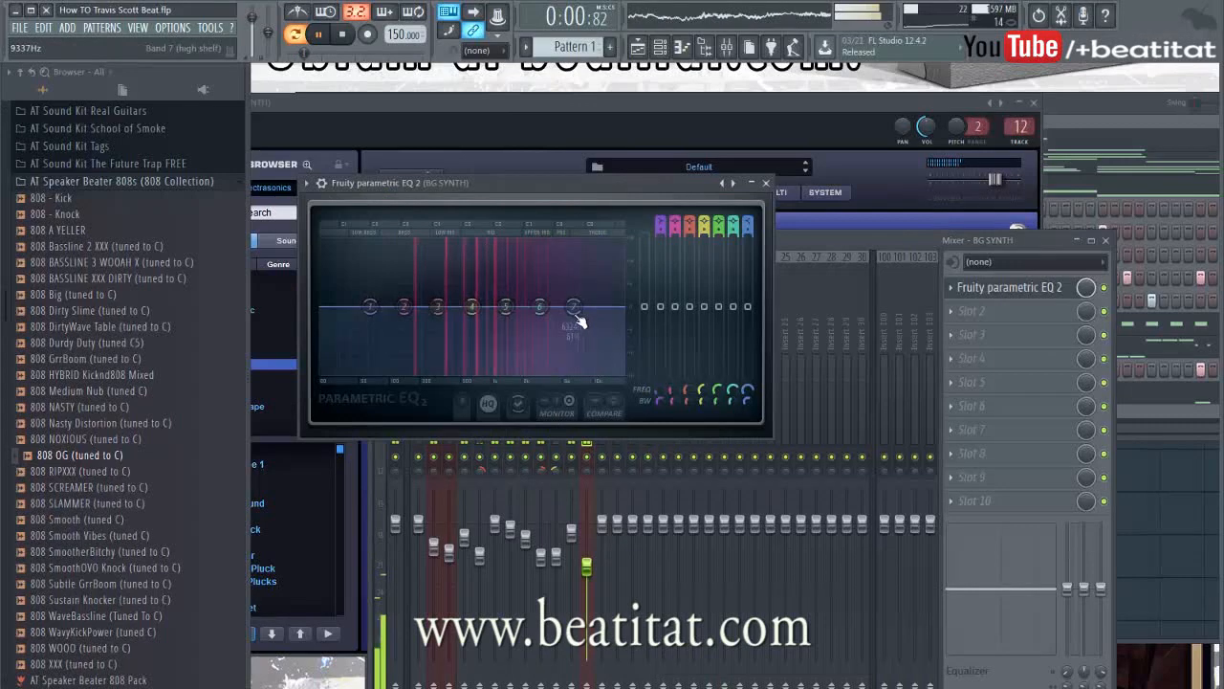
{"action": "left_click_drag", "start_coordinate": [370, 306], "coordinate": [411, 306]}
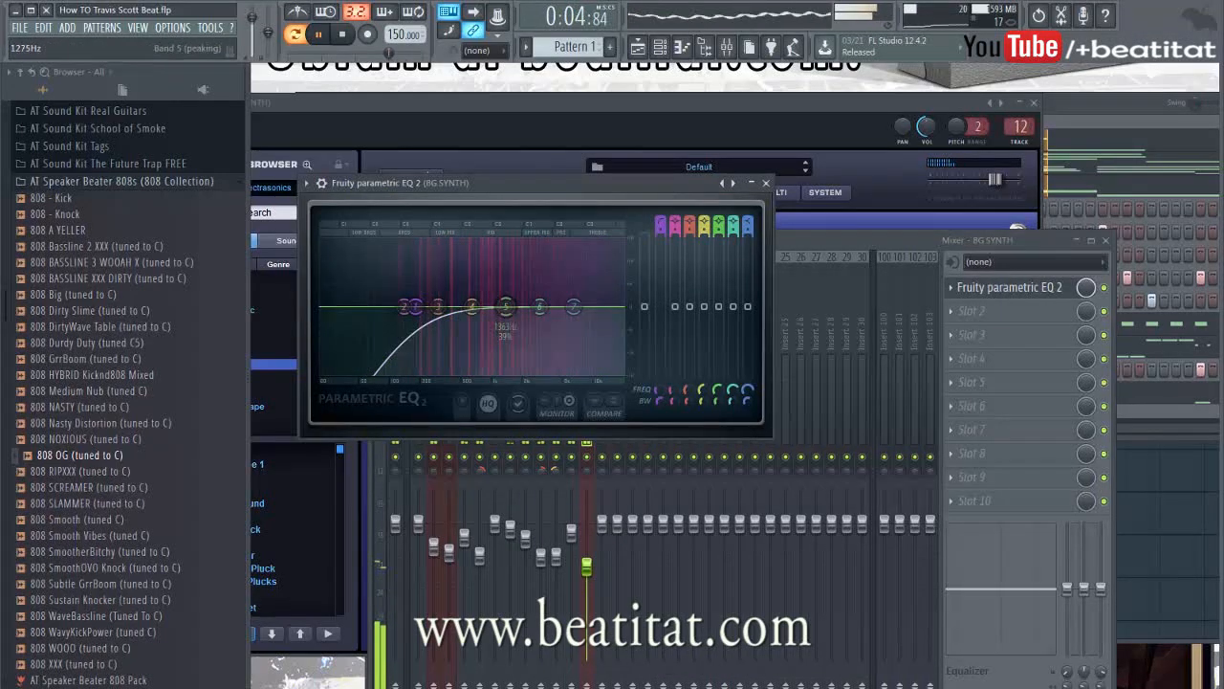
- Dip EQ band 5 slightly, raise band 6 slightly, and lower the band 7 high shelf to -0.5 dB on BG SYNTH
{"action": "left_click_drag", "start_coordinate": [506, 306], "coordinate": [504, 311]}
{"action": "left_click_drag", "start_coordinate": [540, 306], "coordinate": [546, 302]}
{"action": "left_click_drag", "start_coordinate": [574, 306], "coordinate": [574, 307]}
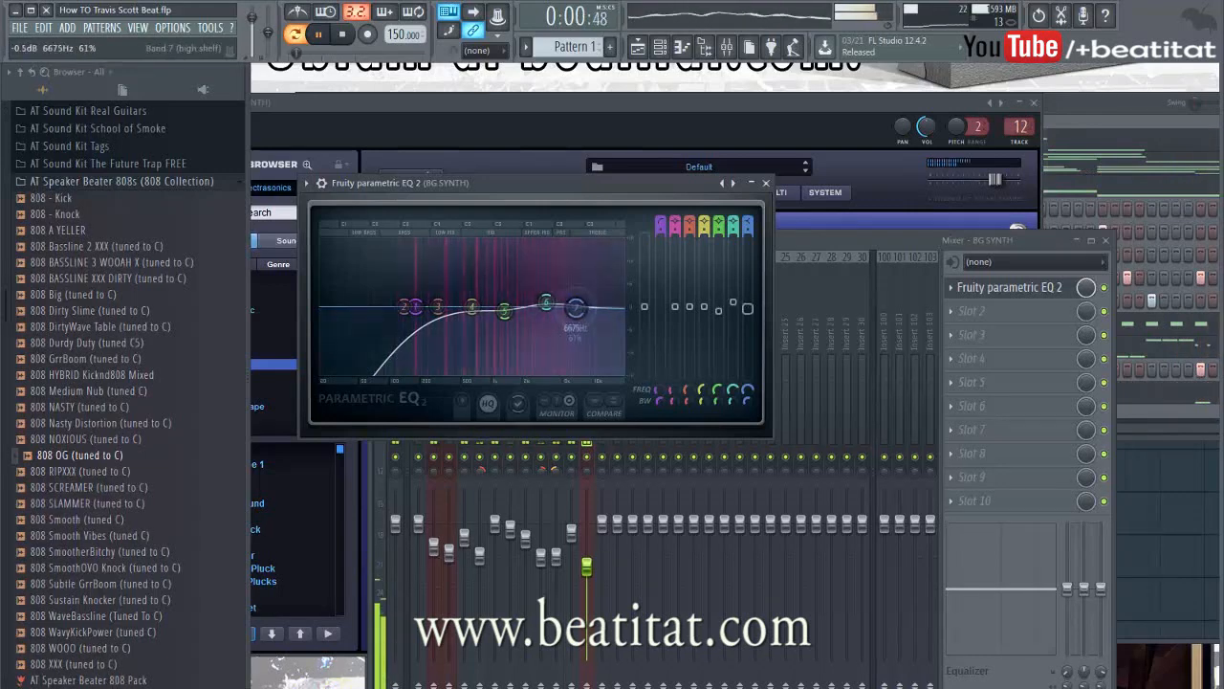
{"action": "left_click", "coordinate": [765, 182]}
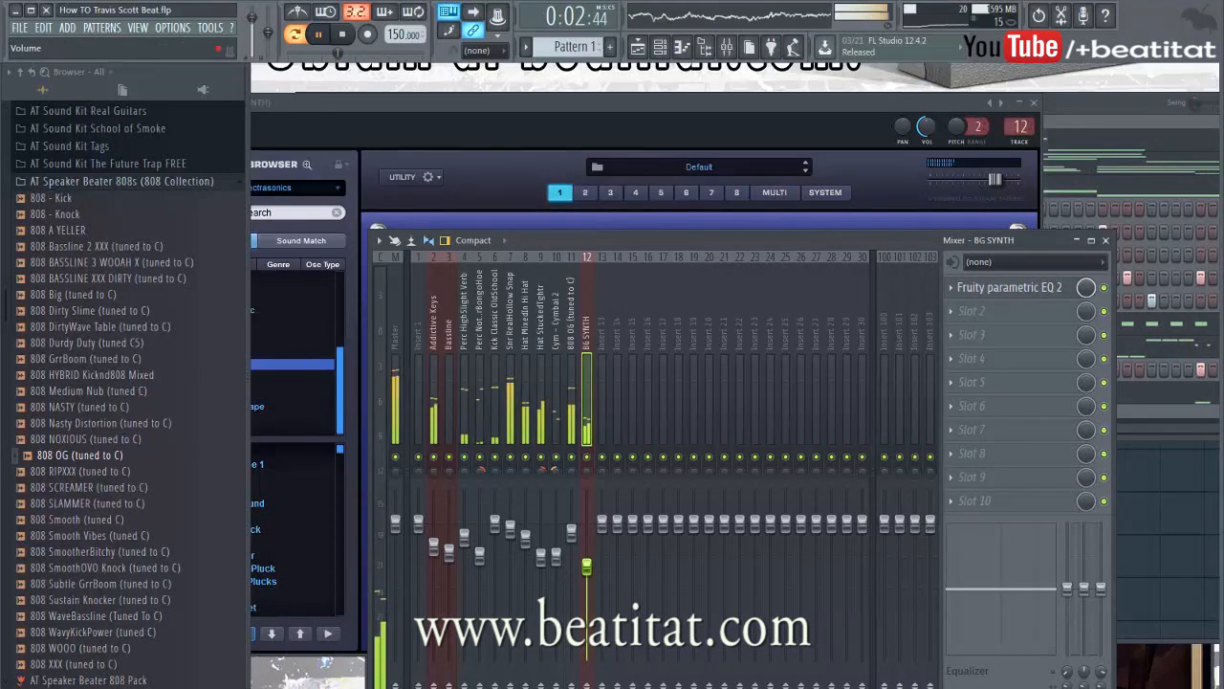
- Insert a new Xpand!2 instrument channel above BG SYNTH in the channel rack
{"action": "left_click", "coordinate": [1033, 101]}
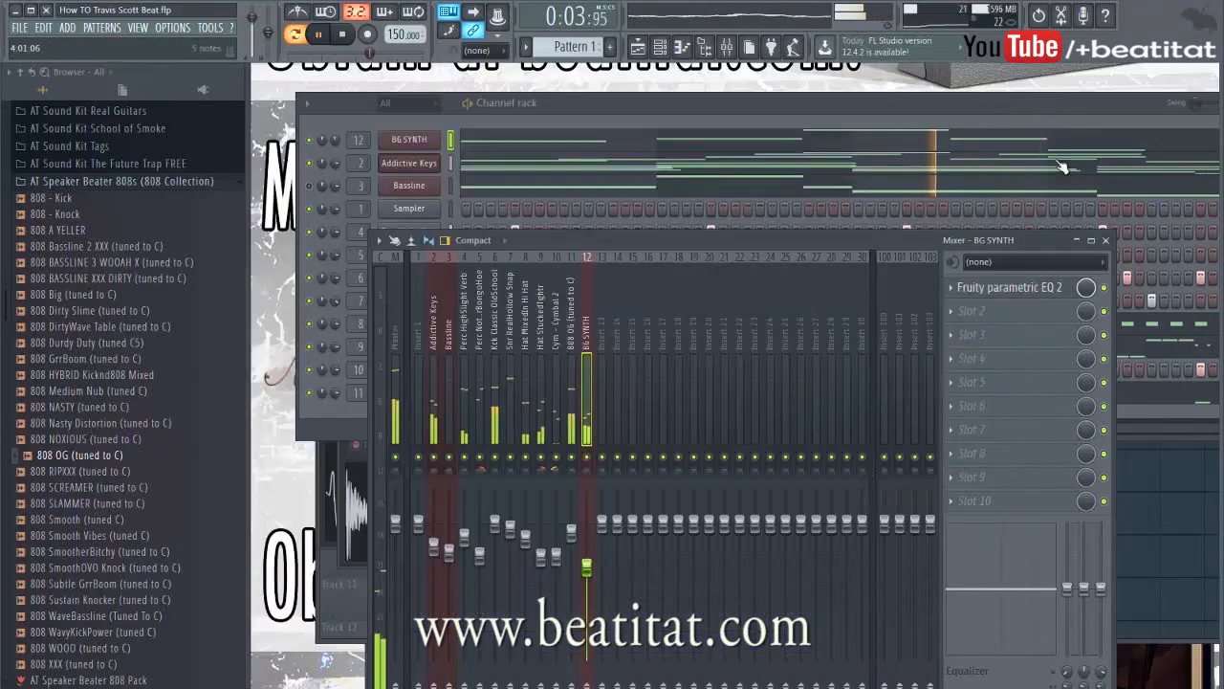
{"action": "left_click", "coordinate": [1107, 240]}
{"action": "right_click", "coordinate": [435, 139]}
{"action": "mouse_move", "coordinate": [478, 200]}
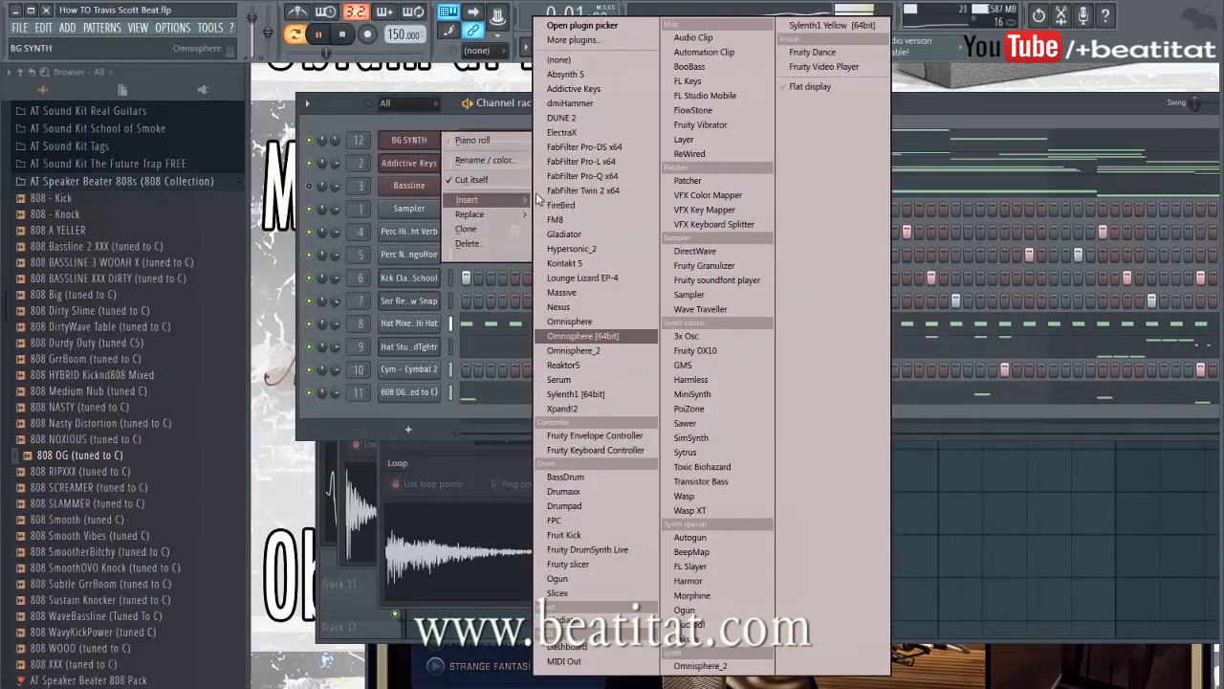
{"action": "left_click", "coordinate": [595, 408]}
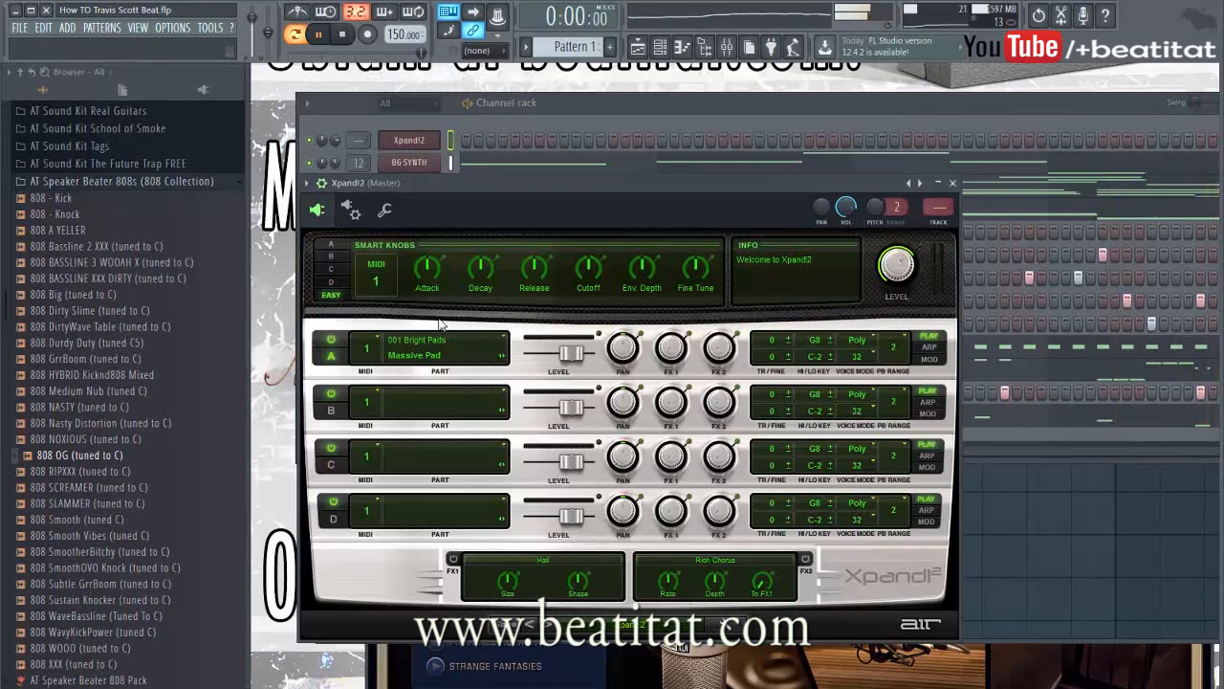
- Load the Puncture+ sound from the 005 Polysynths category into part A of Xpand!2
{"action": "left_click", "coordinate": [438, 345]}
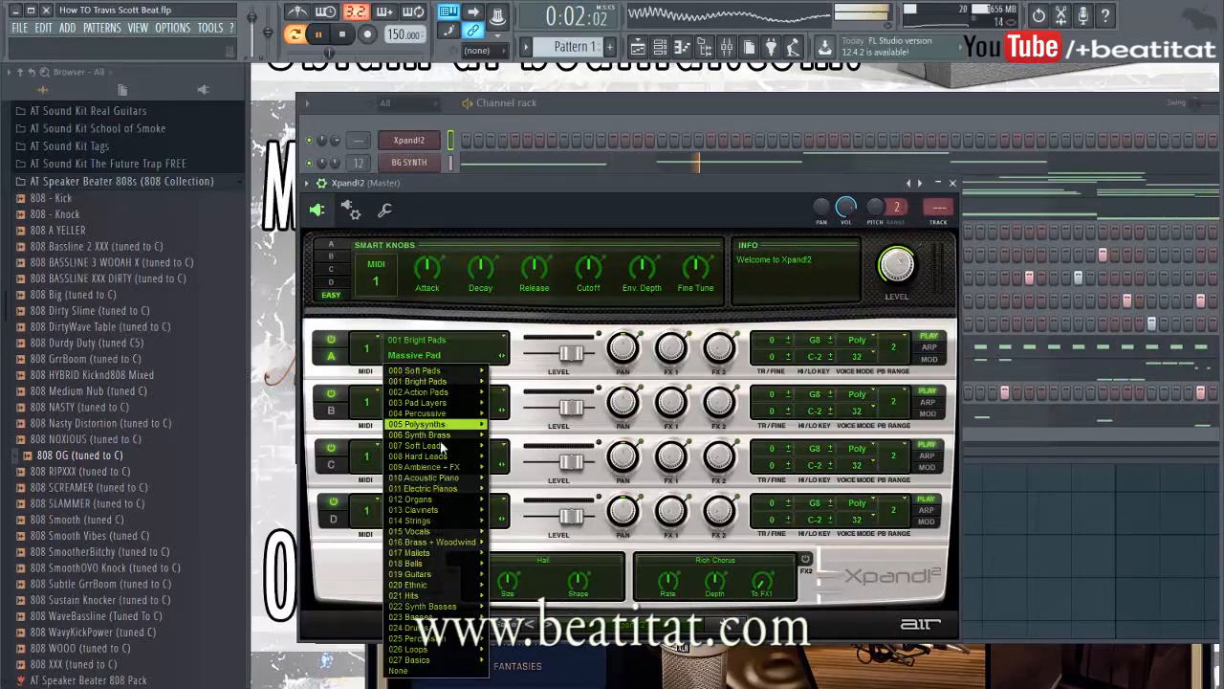
{"action": "mouse_move", "coordinate": [440, 569]}
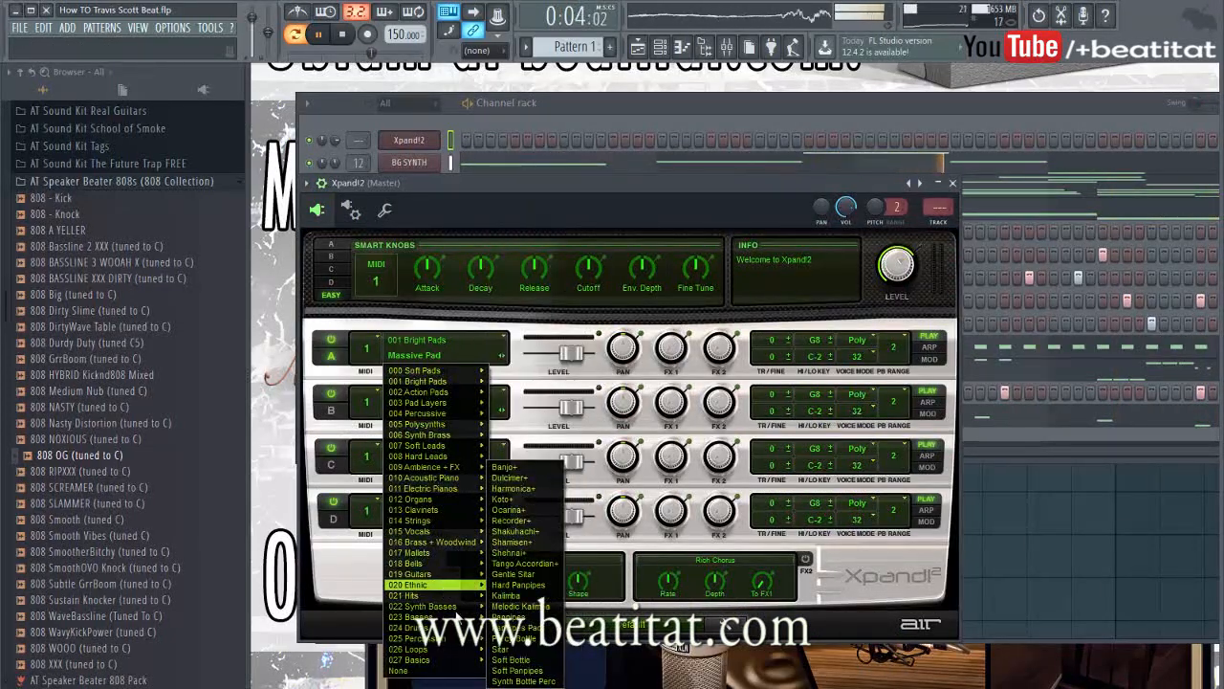
{"action": "mouse_move", "coordinate": [449, 472]}
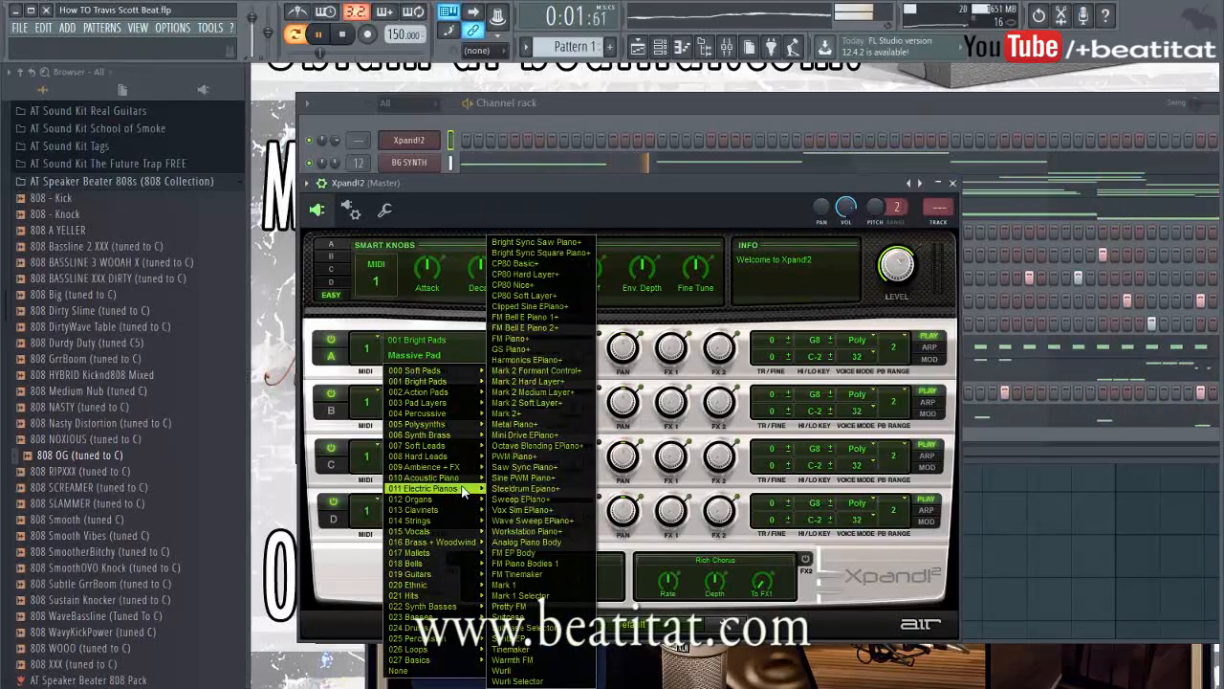
{"action": "mouse_move", "coordinate": [458, 534]}
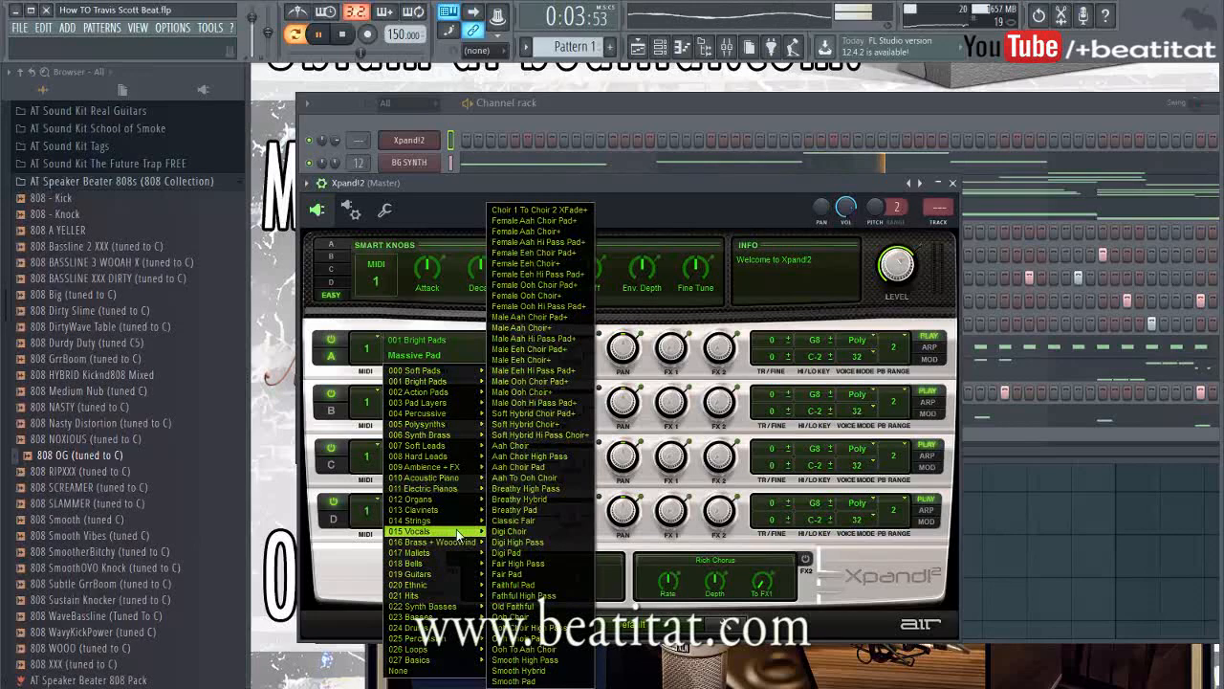
{"action": "mouse_move", "coordinate": [454, 385]}
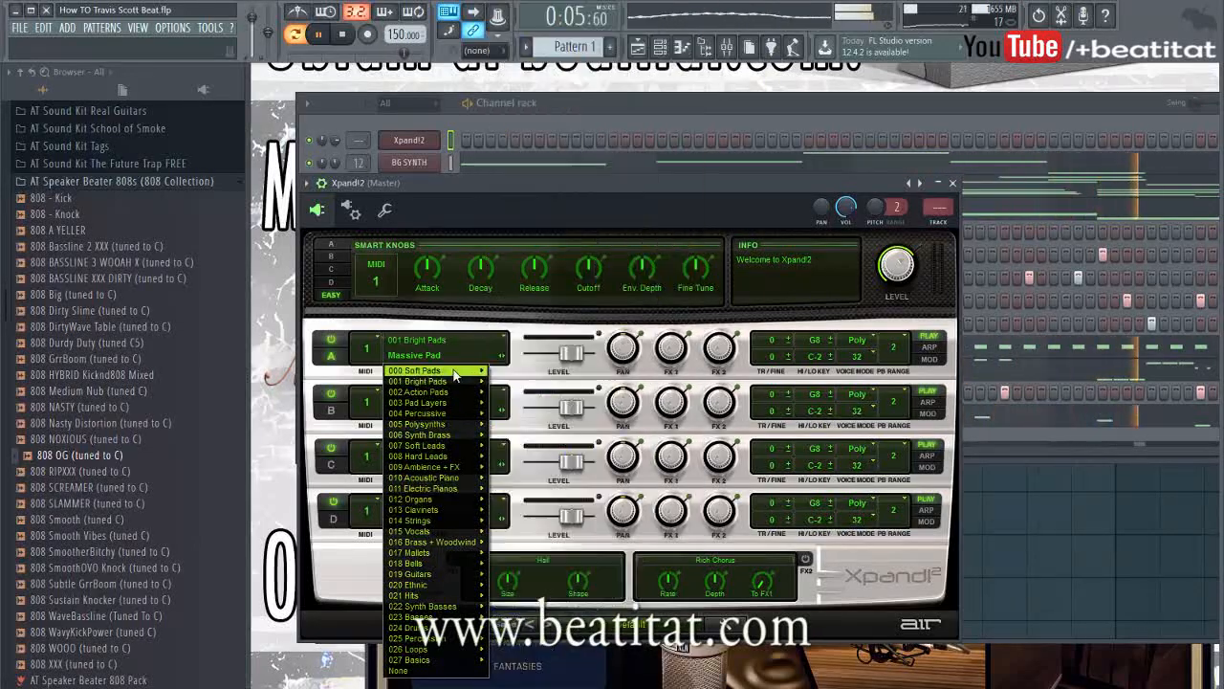
{"action": "mouse_move", "coordinate": [447, 431]}
{"action": "left_click", "coordinate": [517, 426]}
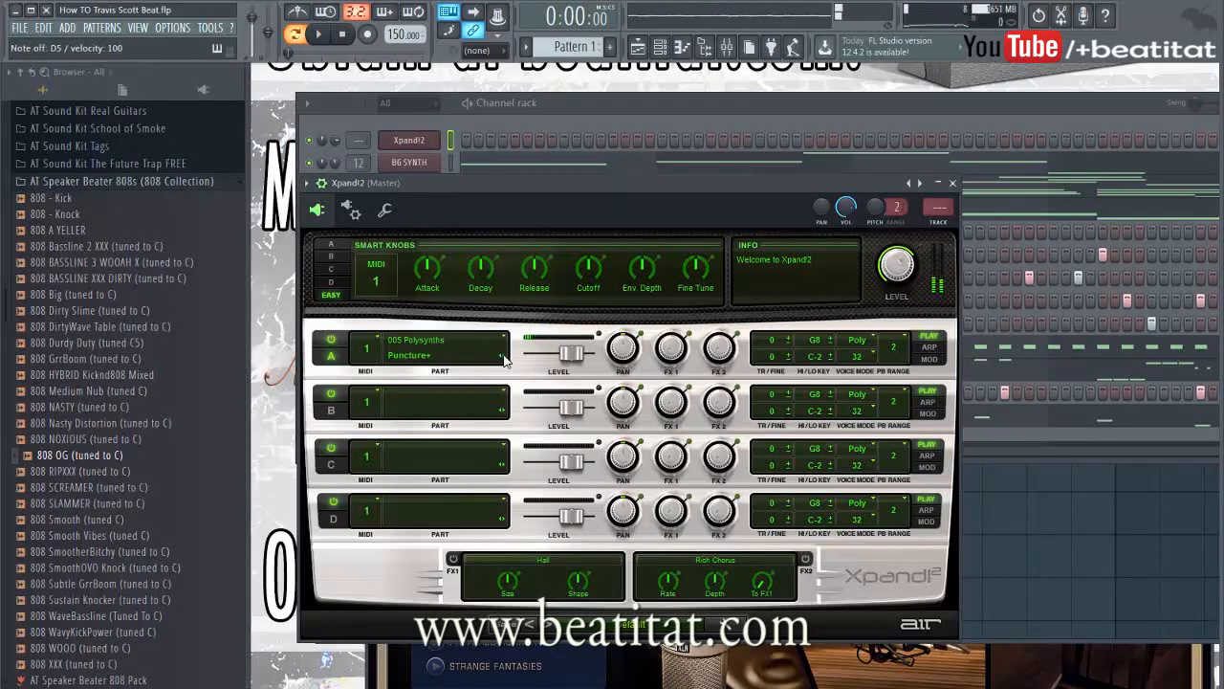
- Open the Xpand!2 piano roll and place short A5, G6, D6 and F5 notes across bar 1
{"action": "right_click", "coordinate": [434, 144]}
{"action": "left_click", "coordinate": [455, 143]}
{"action": "scroll", "coordinate": [454, 276], "scroll_direction": "down", "scroll_amount": 3}
{"action": "left_click_drag", "start_coordinate": [302, 321], "coordinate": [287, 336]}
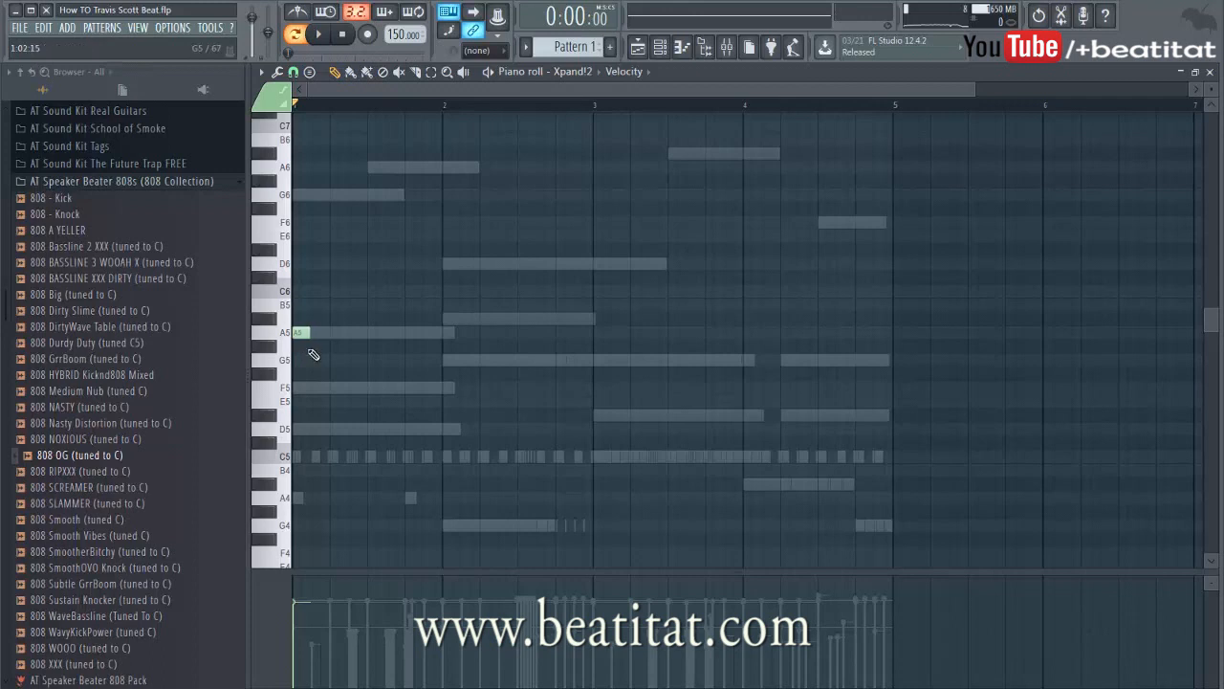
{"action": "left_click_drag", "start_coordinate": [316, 197], "coordinate": [309, 199]}
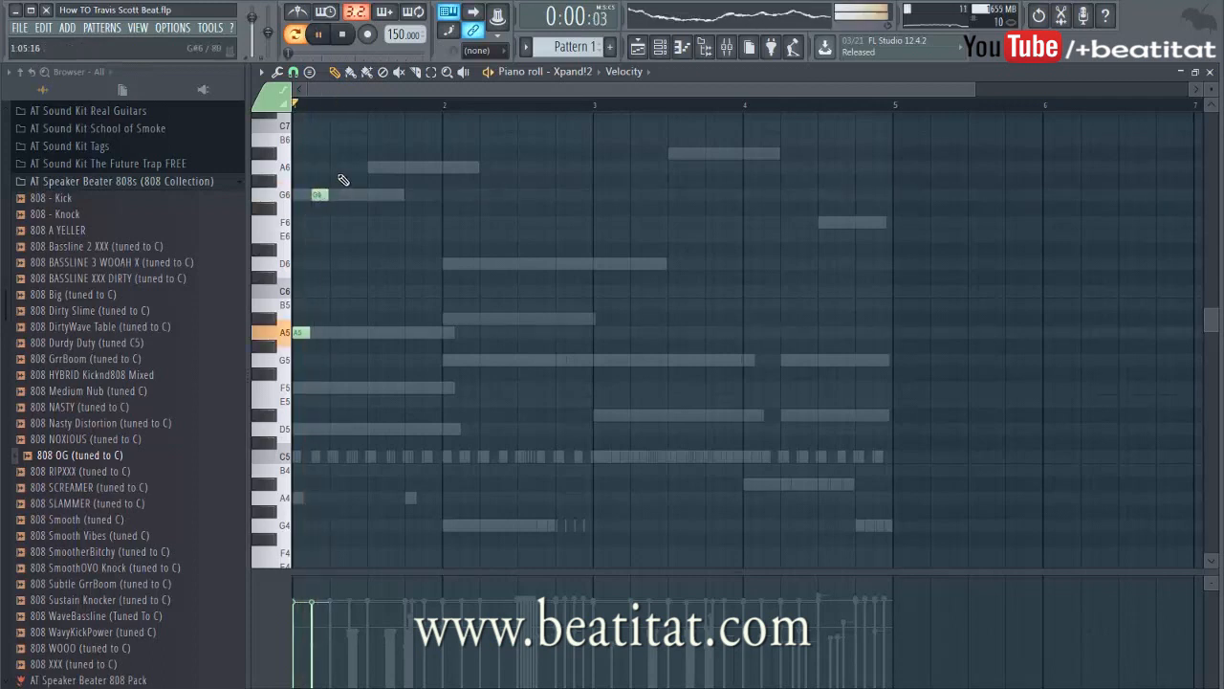
{"action": "key", "text": "space"}
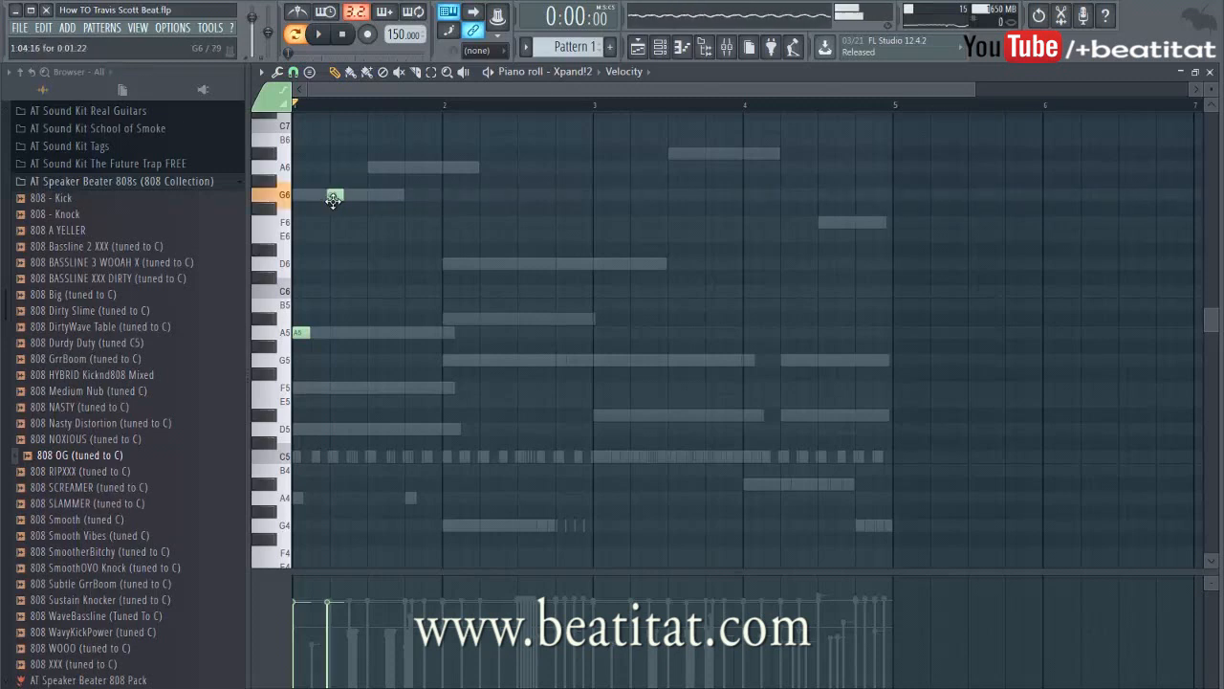
{"action": "left_click_drag", "start_coordinate": [443, 266], "coordinate": [368, 270]}
{"action": "key", "text": "space"}
{"action": "key", "text": "space"}
{"action": "left_click_drag", "start_coordinate": [415, 320], "coordinate": [410, 388]}
{"action": "key", "text": "space"}
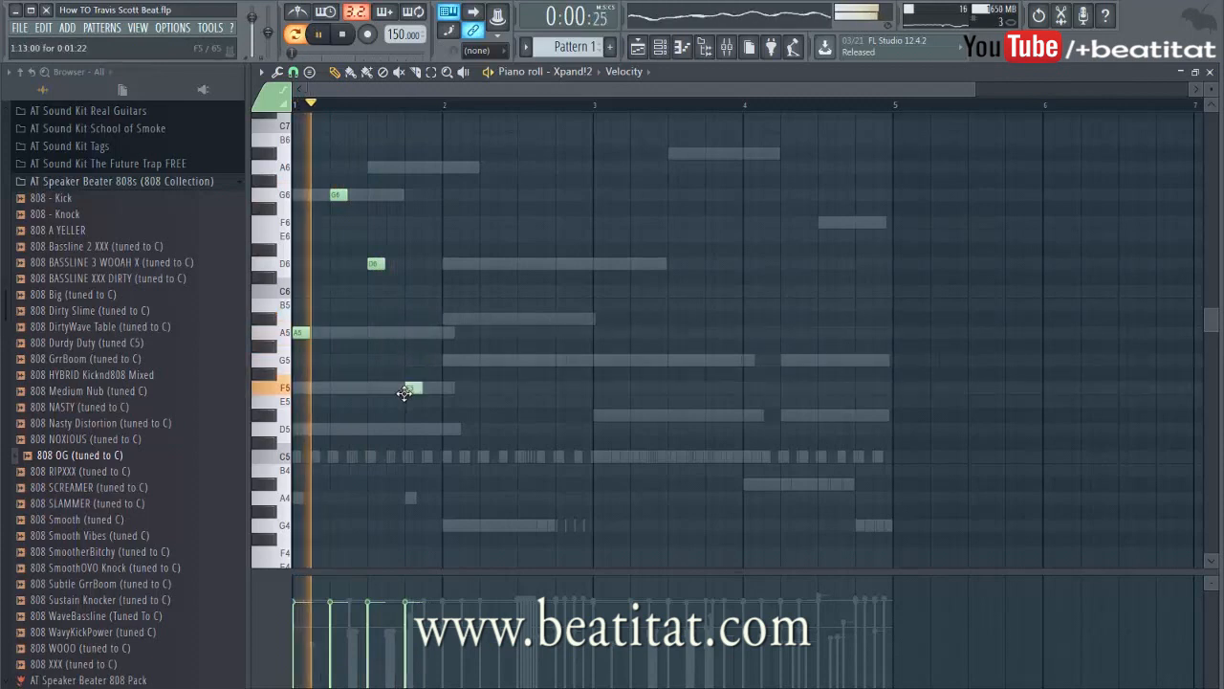
- Place short G5, A#5, D6 and G5 notes evenly across bar 2 of the Xpand!2 melody
{"action": "left_click", "coordinate": [446, 360]}
{"action": "left_click", "coordinate": [483, 318]}
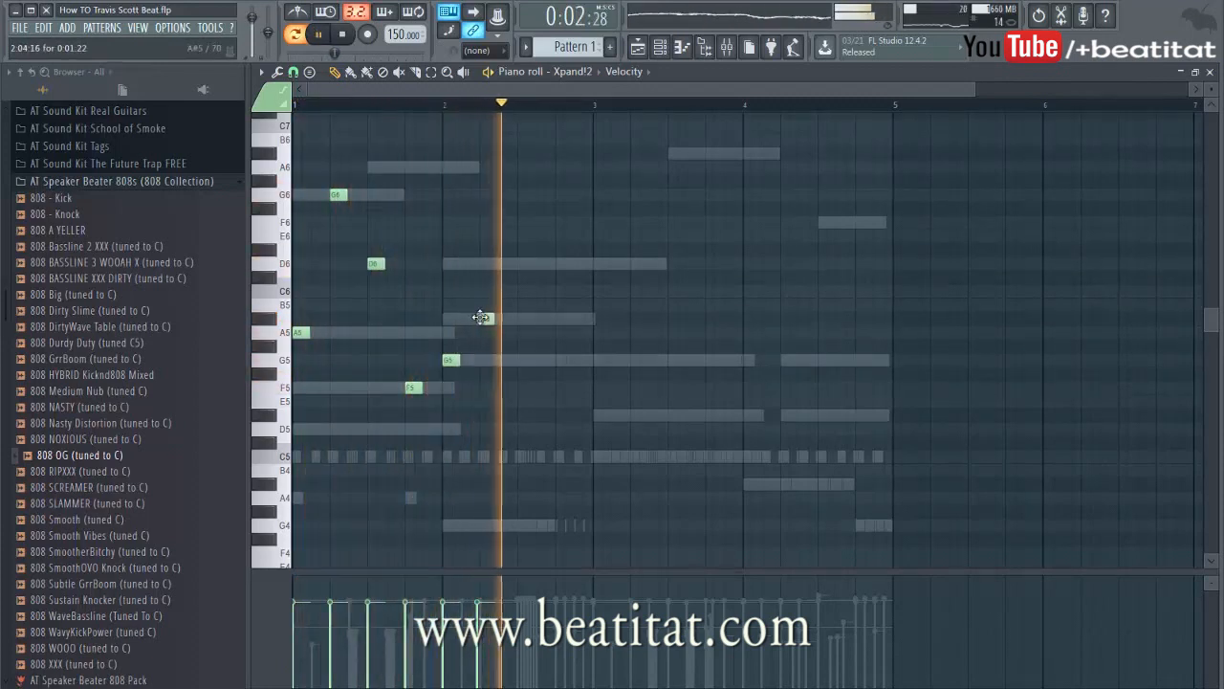
{"action": "left_click", "coordinate": [524, 266]}
{"action": "left_click", "coordinate": [563, 361]}
{"action": "key", "text": "space"}
- Place short D#5 and C5 notes at the beginning of bar 3 and a G5 near its end
{"action": "left_click", "coordinate": [597, 415]}
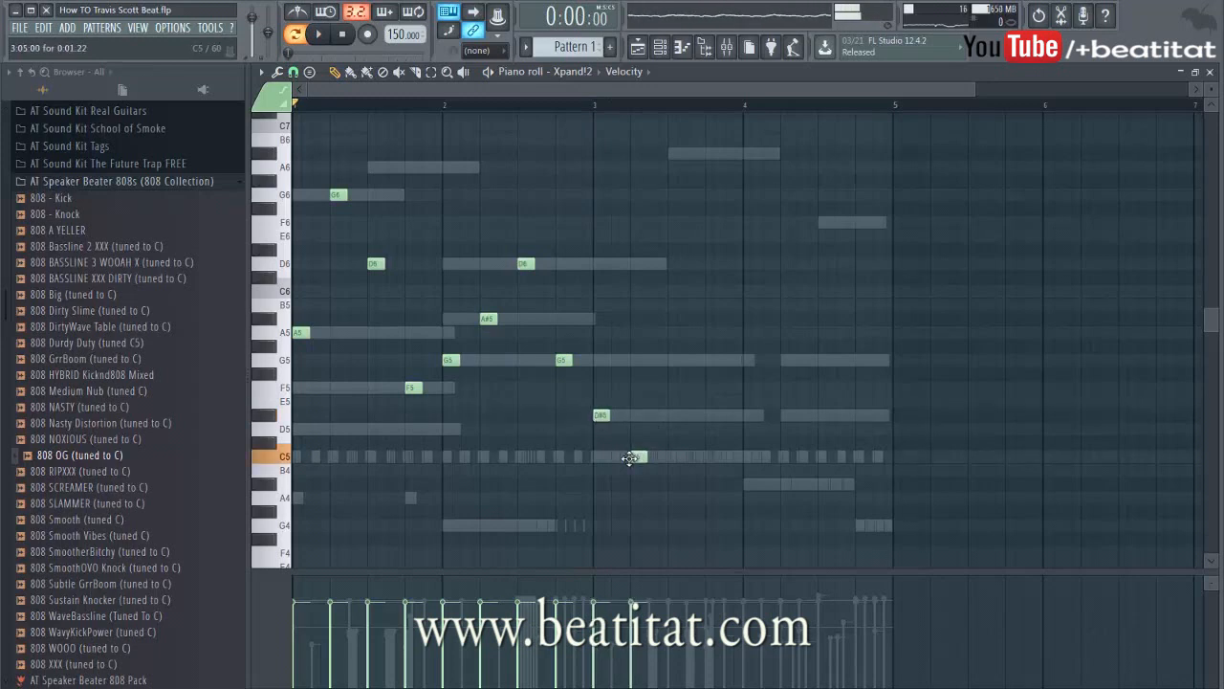
{"action": "key", "text": "space"}
{"action": "left_click", "coordinate": [710, 360]}
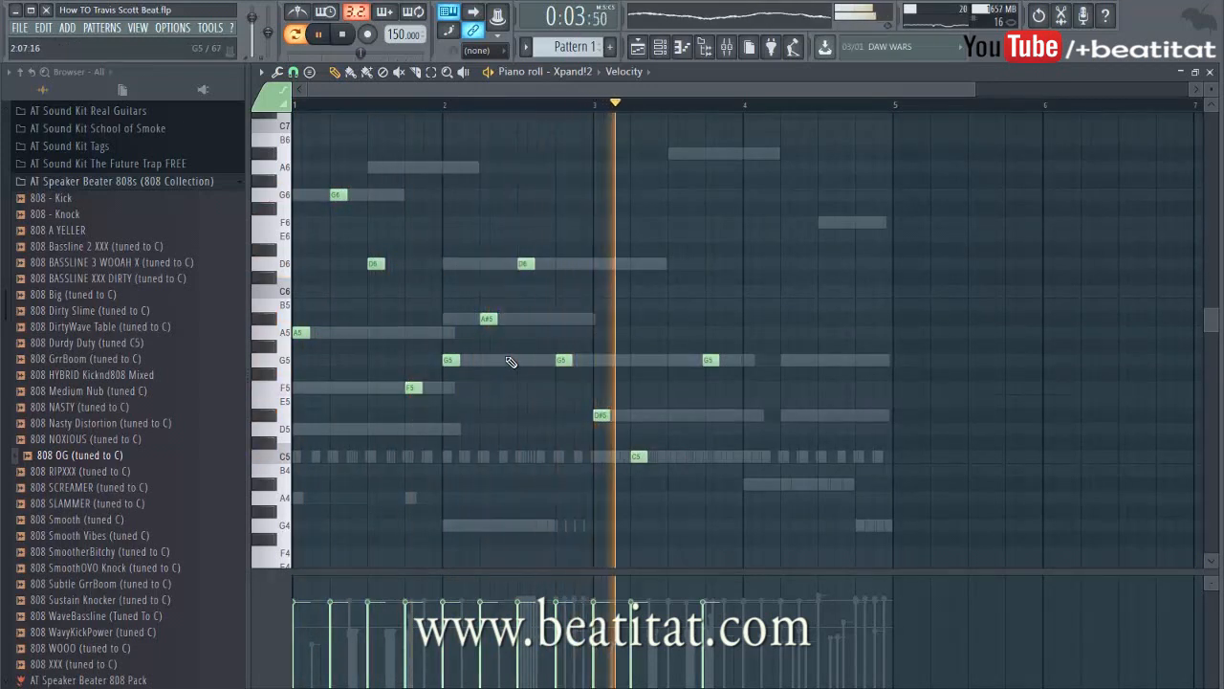
{"action": "left_click", "coordinate": [748, 486]}
{"action": "right_click", "coordinate": [745, 486]}
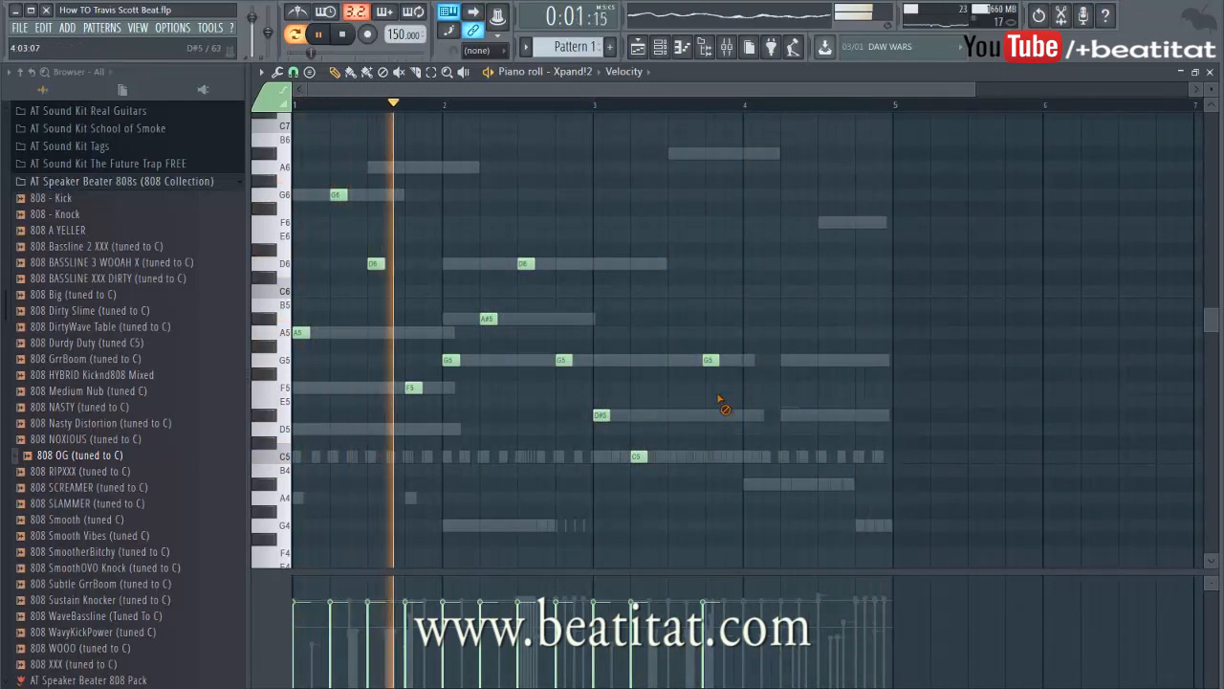
- Delete the F5 and D6 notes in bar 1 and the last G5 in bar 2, and transpose the melody up one octave
{"action": "right_click", "coordinate": [411, 389]}
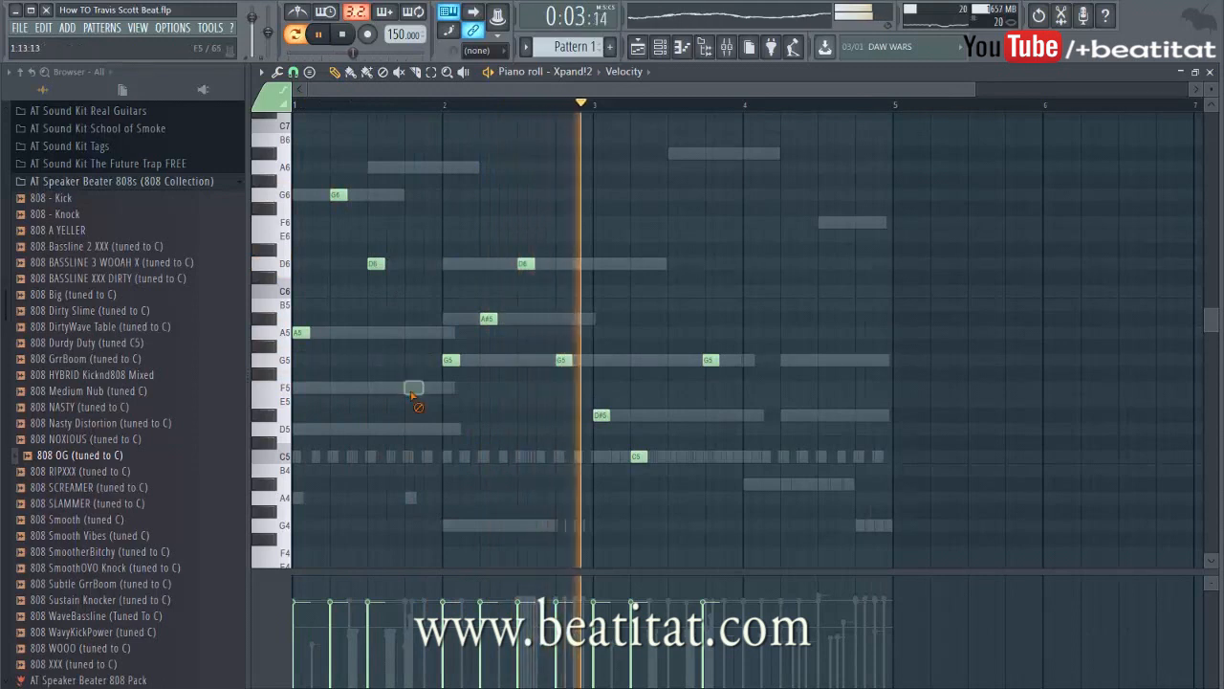
{"action": "right_click", "coordinate": [377, 264]}
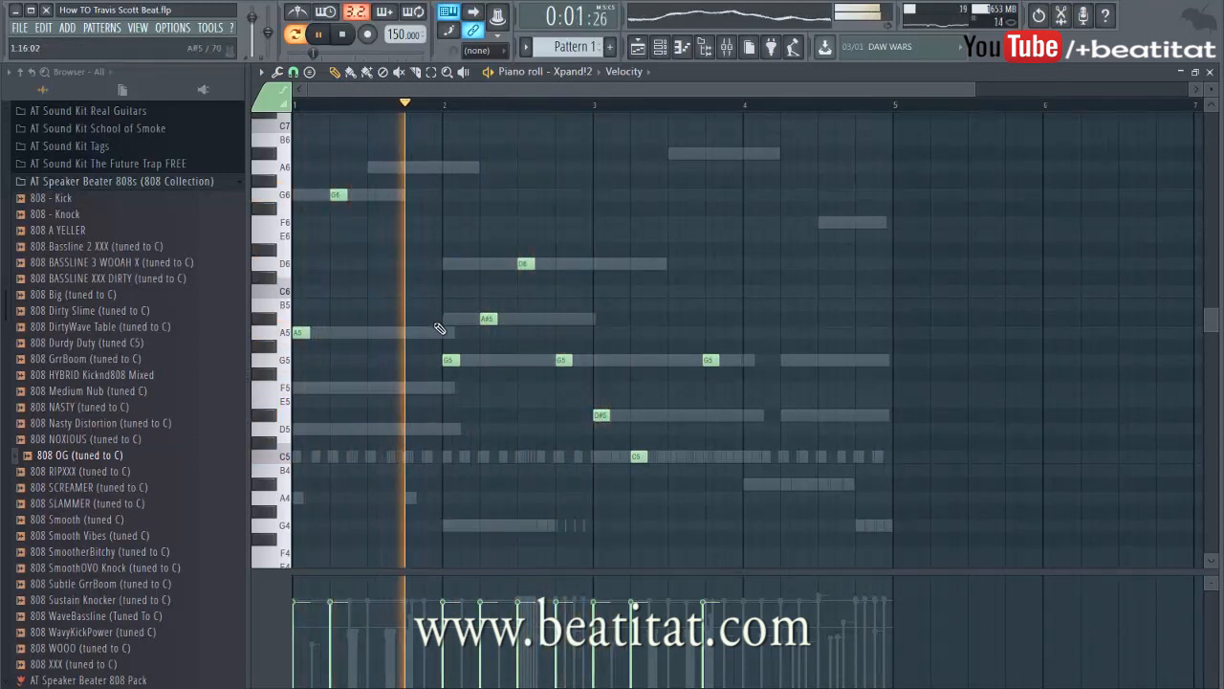
{"action": "right_click", "coordinate": [565, 361]}
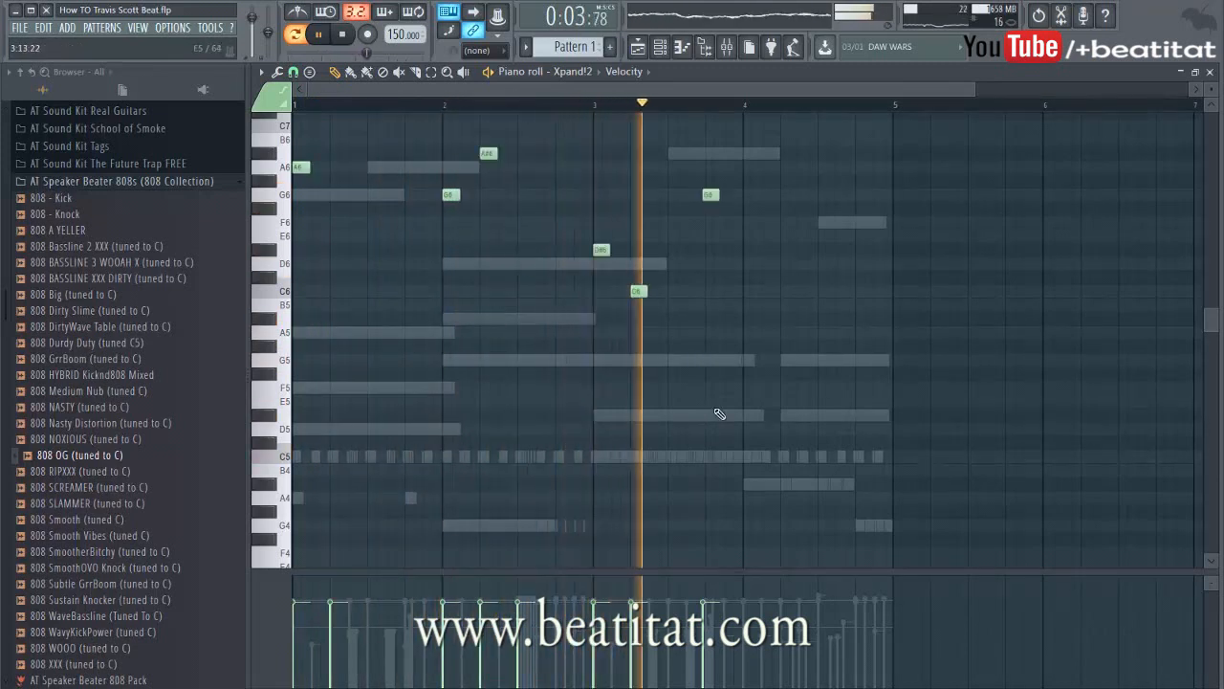
{"action": "scroll", "coordinate": [757, 400], "scroll_direction": "up", "scroll_amount": 4}
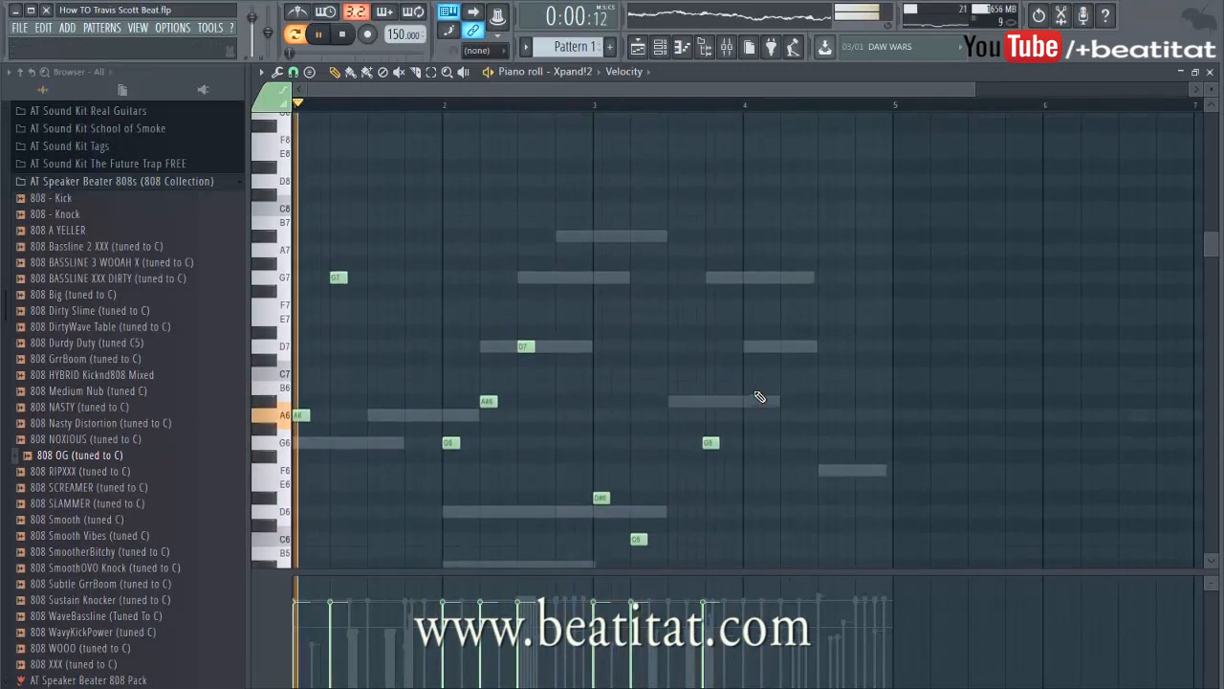
{"action": "key", "text": "Escape"}
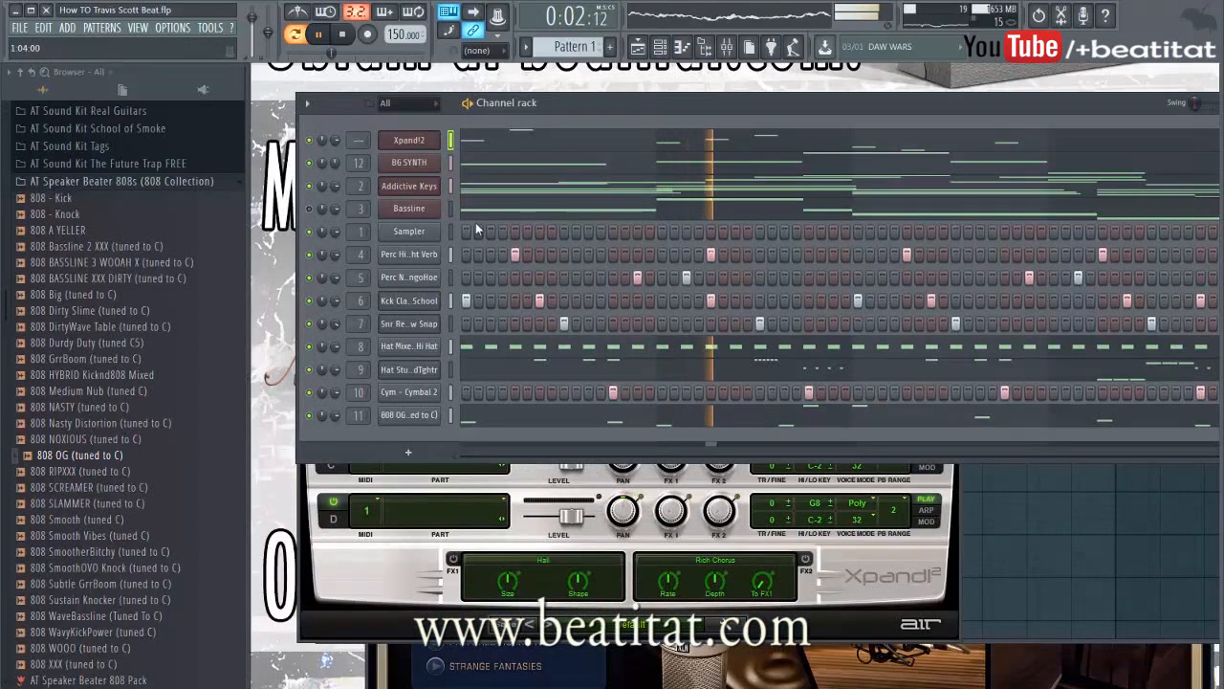
- Route the Xpand!2 channel to mixer track 13 and lower that track's level to about 66% (-8.2 dB)
{"action": "right_click", "coordinate": [427, 150]}
{"action": "left_click", "coordinate": [428, 149]}
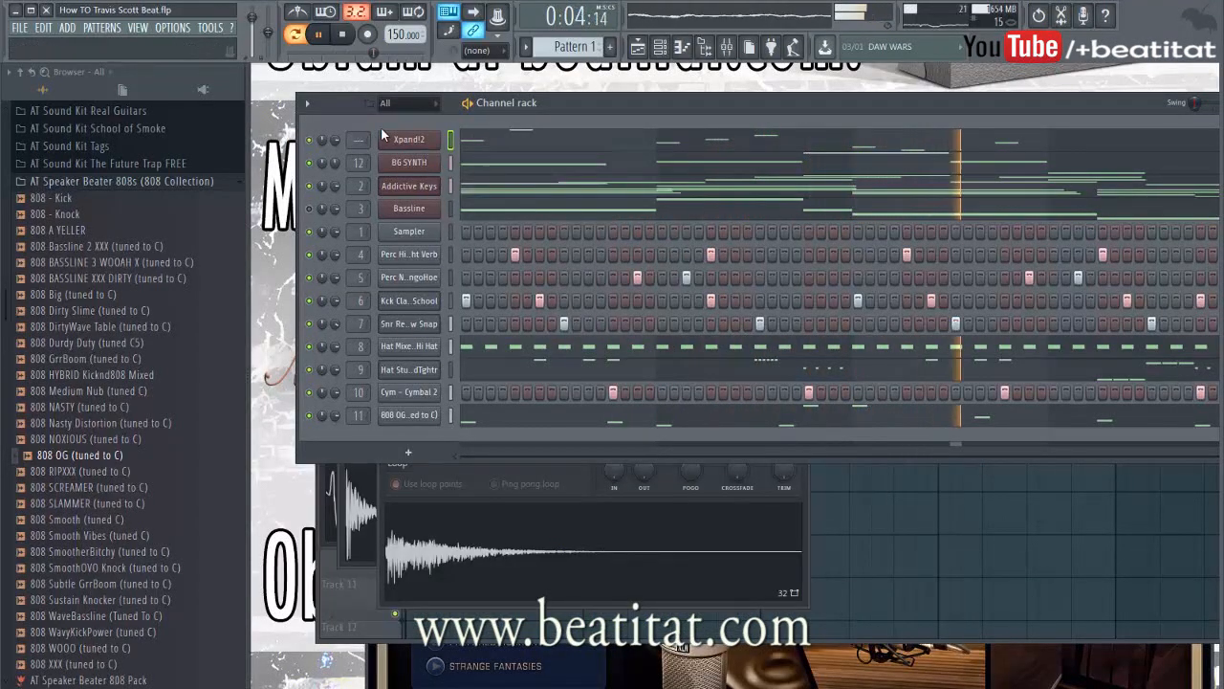
{"action": "left_click", "coordinate": [405, 139]}
{"action": "right_click", "coordinate": [938, 207]}
{"action": "left_click", "coordinate": [943, 227]}
{"action": "left_click_drag", "start_coordinate": [602, 522], "coordinate": [602, 570]}
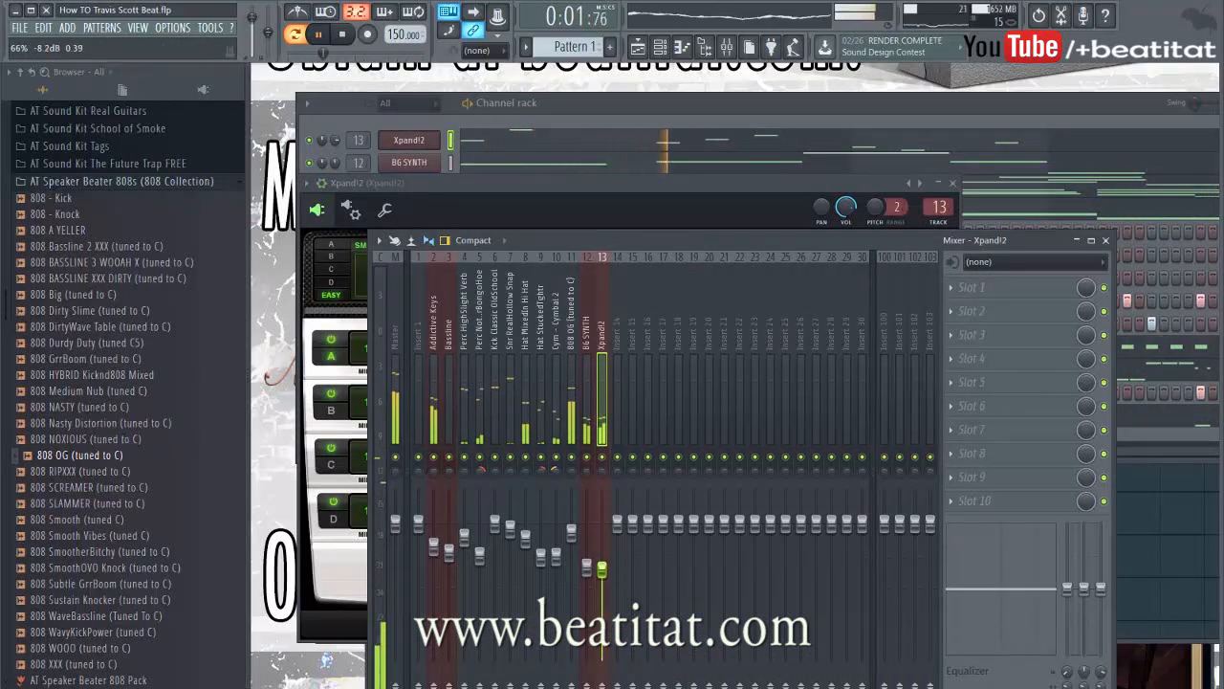
{"action": "left_click_drag", "start_coordinate": [602, 572], "coordinate": [603, 568]}
- Delete the D7 note in bar 2 of the Xpand!2 melody and re-place the G6 note near the end of bar 3
{"action": "left_click", "coordinate": [798, 142]}
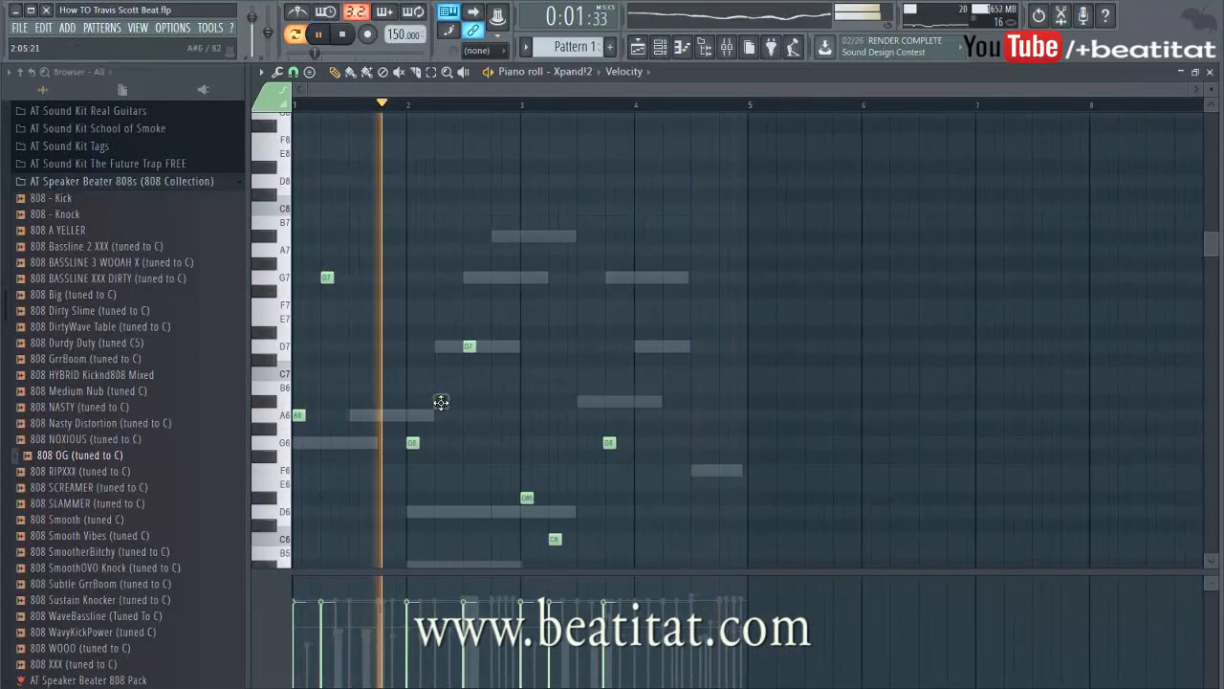
{"action": "key", "text": "ctrl+z"}
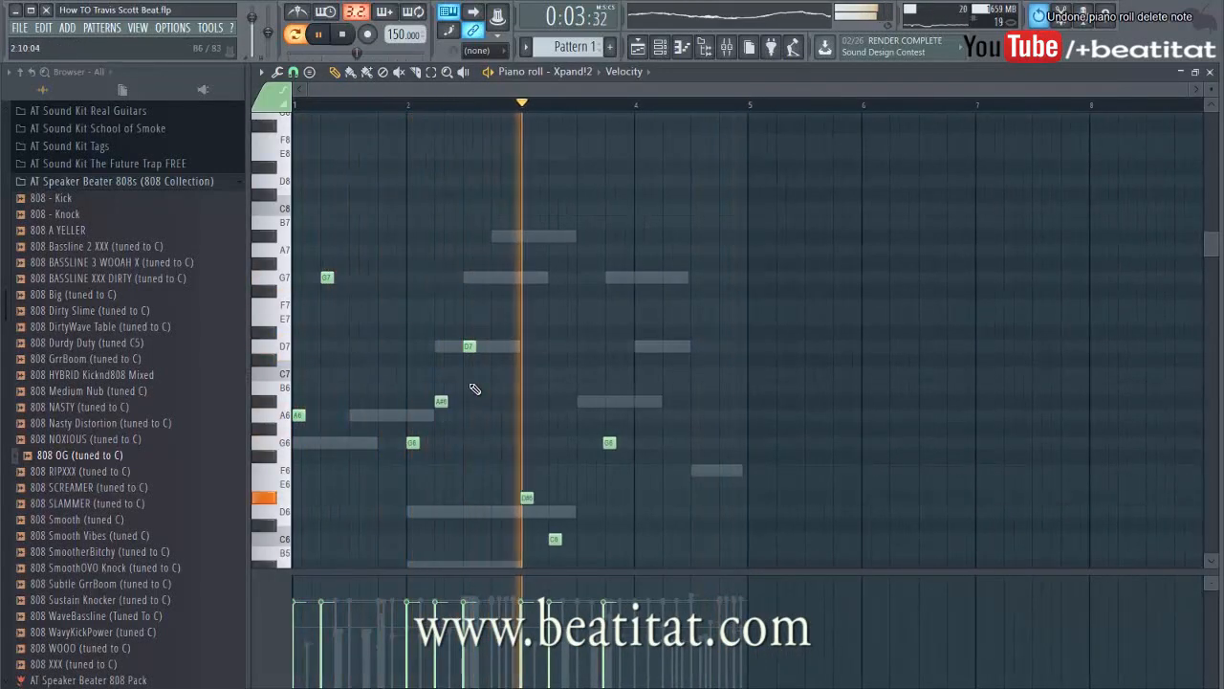
{"action": "right_click", "coordinate": [611, 441]}
{"action": "left_click", "coordinate": [612, 443]}
{"action": "scroll", "coordinate": [629, 457], "scroll_direction": "up", "scroll_amount": 2}
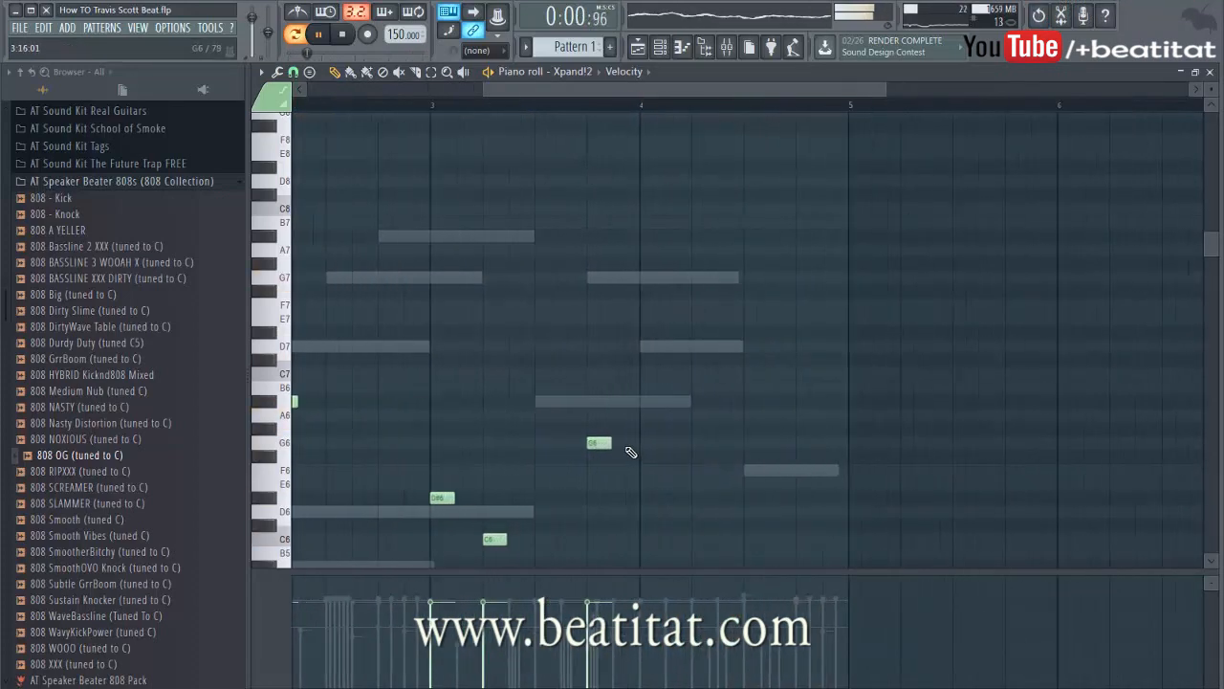
{"action": "scroll", "coordinate": [630, 452], "scroll_direction": "down", "scroll_amount": 2}
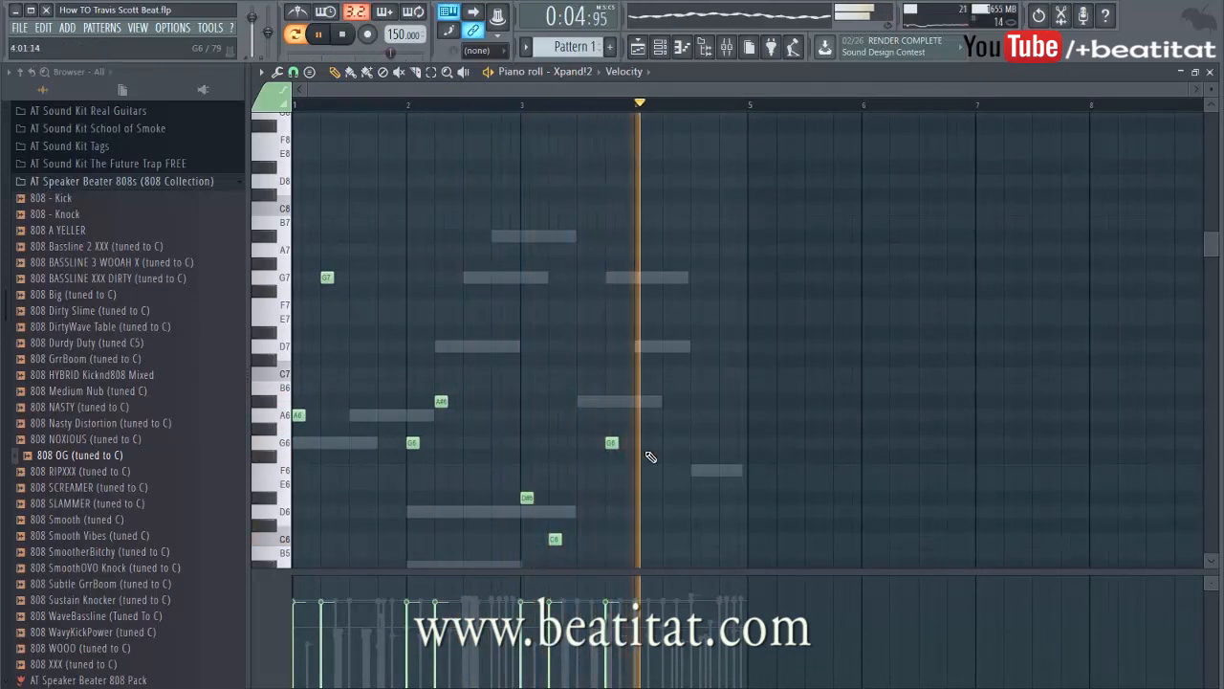
- Add a short F6 note halfway through bar 4 of the Xpand!2 melody
{"action": "left_click", "coordinate": [696, 470]}
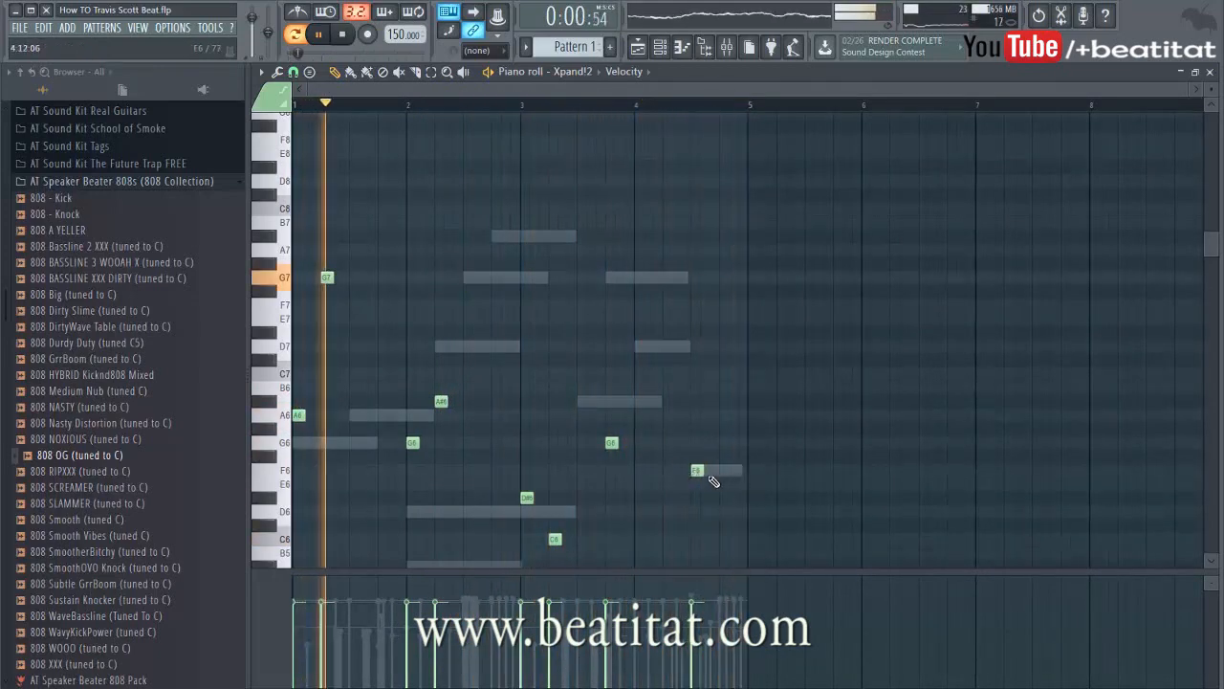
{"action": "scroll", "coordinate": [662, 456], "scroll_direction": "down", "scroll_amount": 4}
{"action": "scroll", "coordinate": [662, 457], "scroll_direction": "down", "scroll_amount": 1}
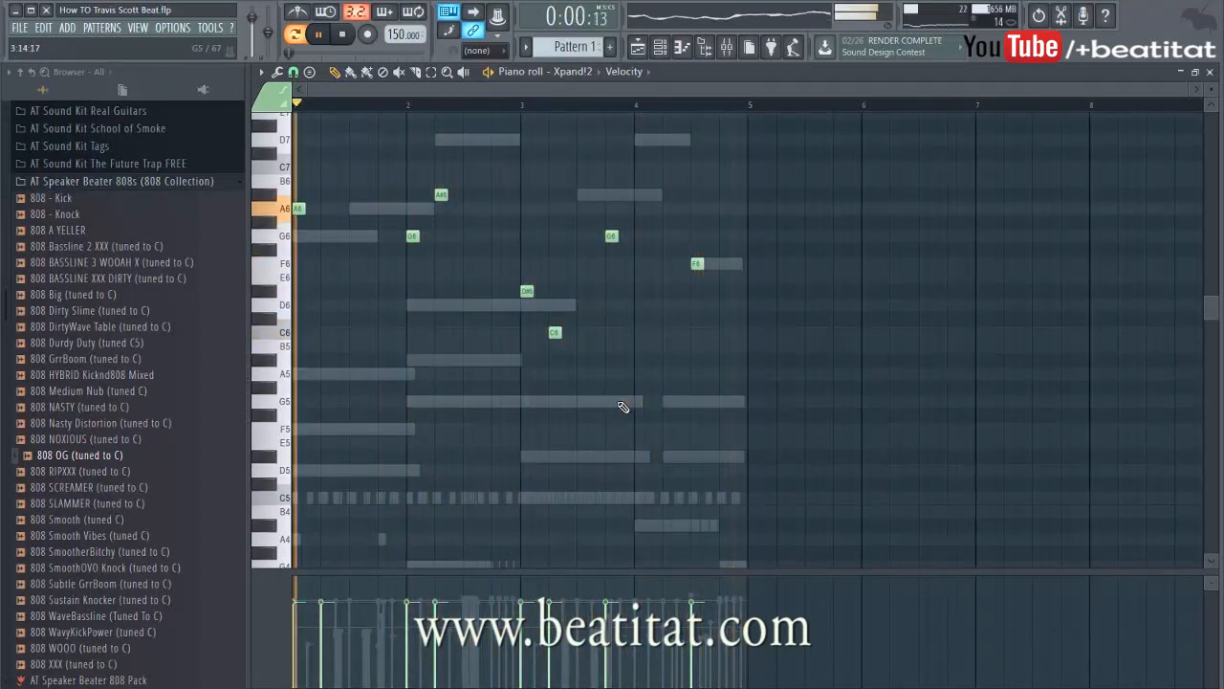
{"action": "scroll", "coordinate": [524, 342], "scroll_direction": "up", "scroll_amount": 3}
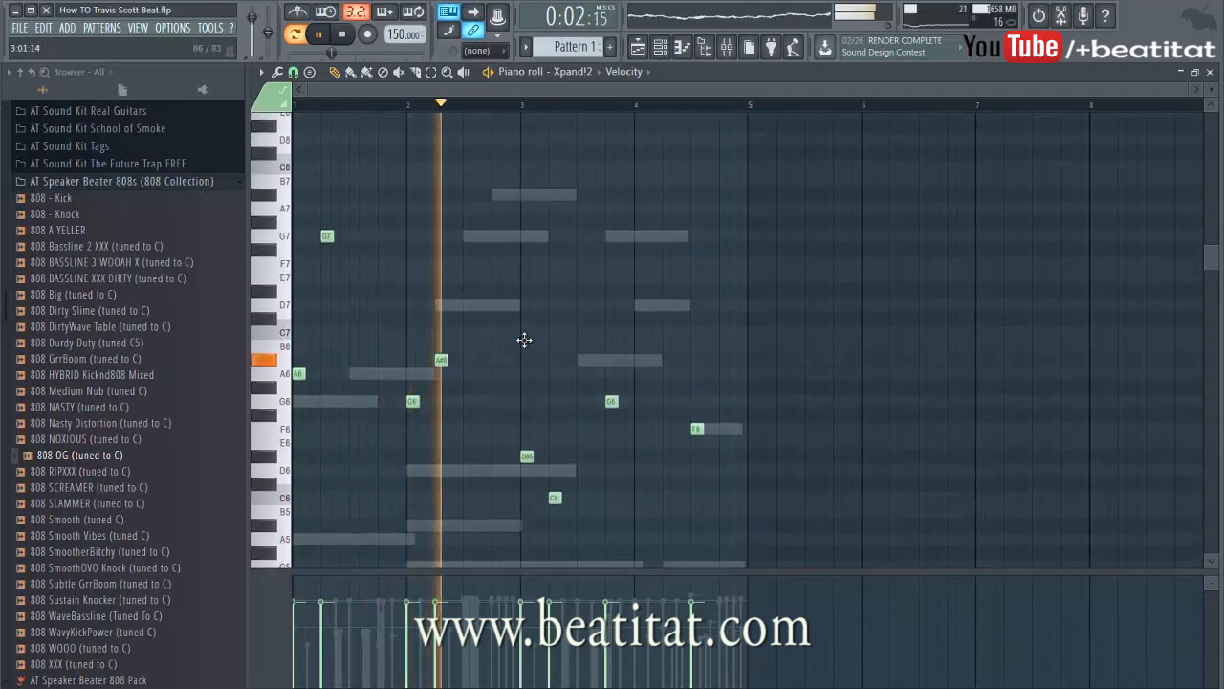
- Add Fruity parametric EQ 2 to the Xpand!2 mixer track, rolling off the highs with band 7 and cutting the lows with band 1
{"action": "key", "text": "F9"}
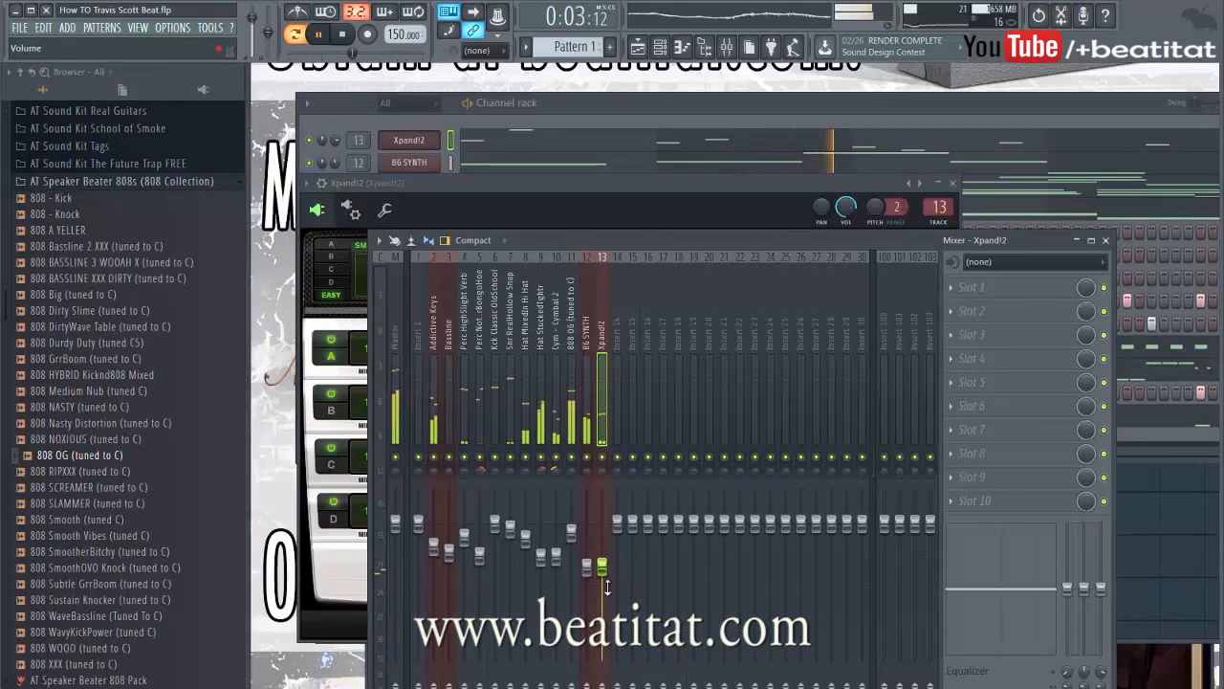
{"action": "left_click", "coordinate": [973, 287]}
{"action": "left_click", "coordinate": [1161, 35]}
{"action": "left_click_drag", "start_coordinate": [614, 347], "coordinate": [667, 396]}
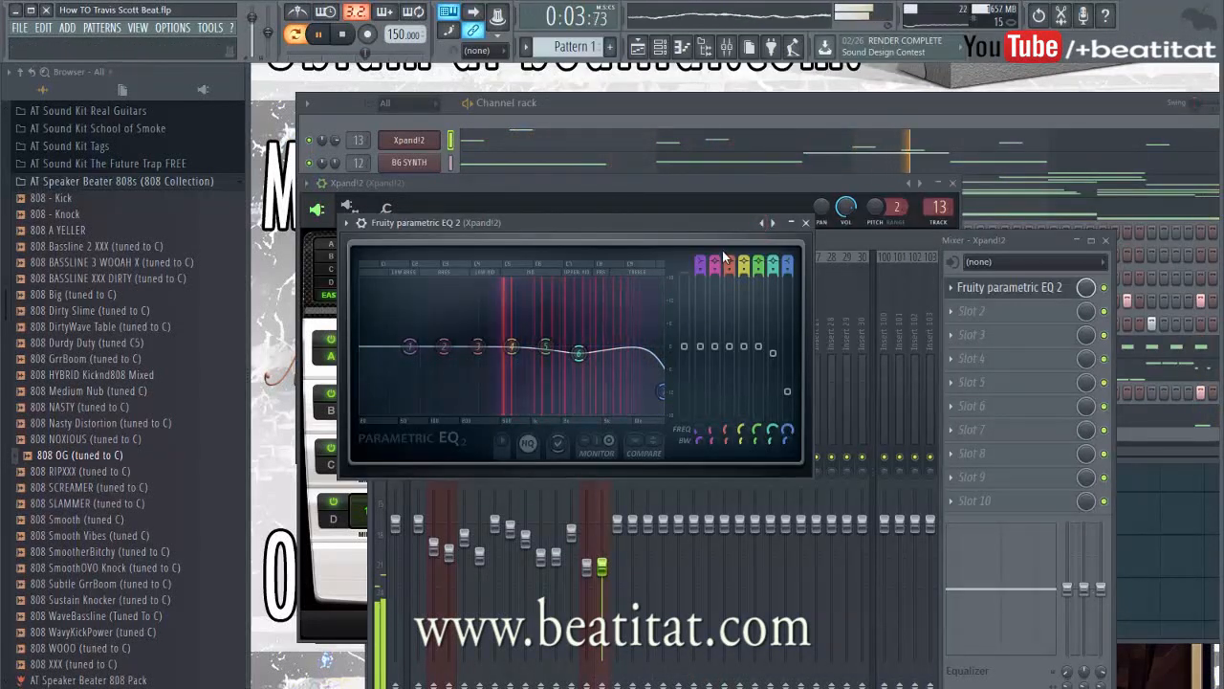
{"action": "left_click_drag", "start_coordinate": [702, 261], "coordinate": [701, 281]}
{"action": "left_click_drag", "start_coordinate": [413, 347], "coordinate": [574, 348]}
{"action": "left_click", "coordinate": [806, 223]}
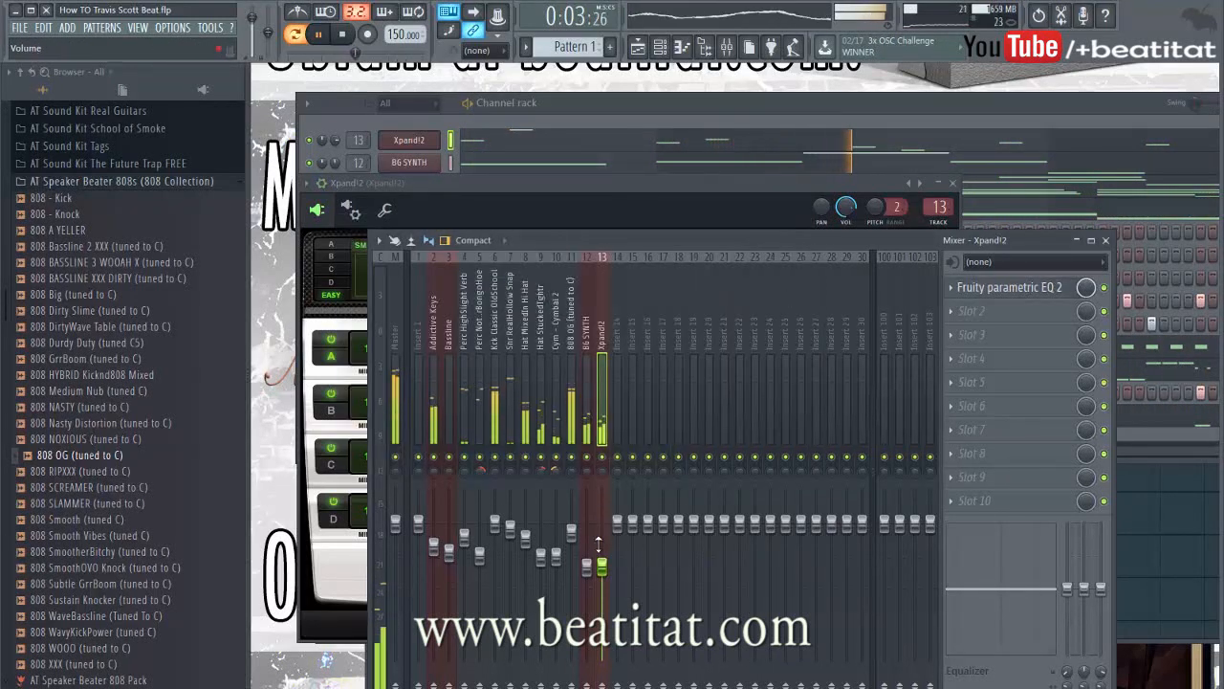
- Raise the wet level of Fruity Reeverb 2 slightly on the Snr RealHollow Snap mixer track
{"action": "left_click", "coordinate": [572, 421]}
{"action": "left_click", "coordinate": [495, 413]}
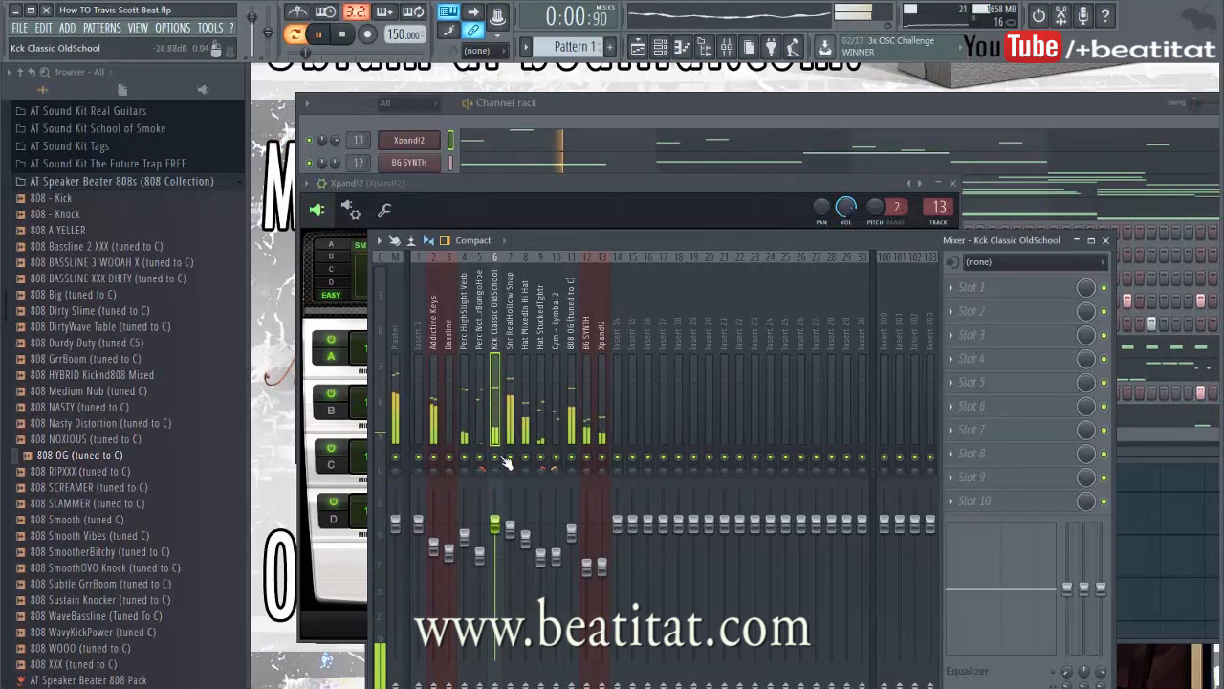
{"action": "left_click", "coordinate": [510, 419]}
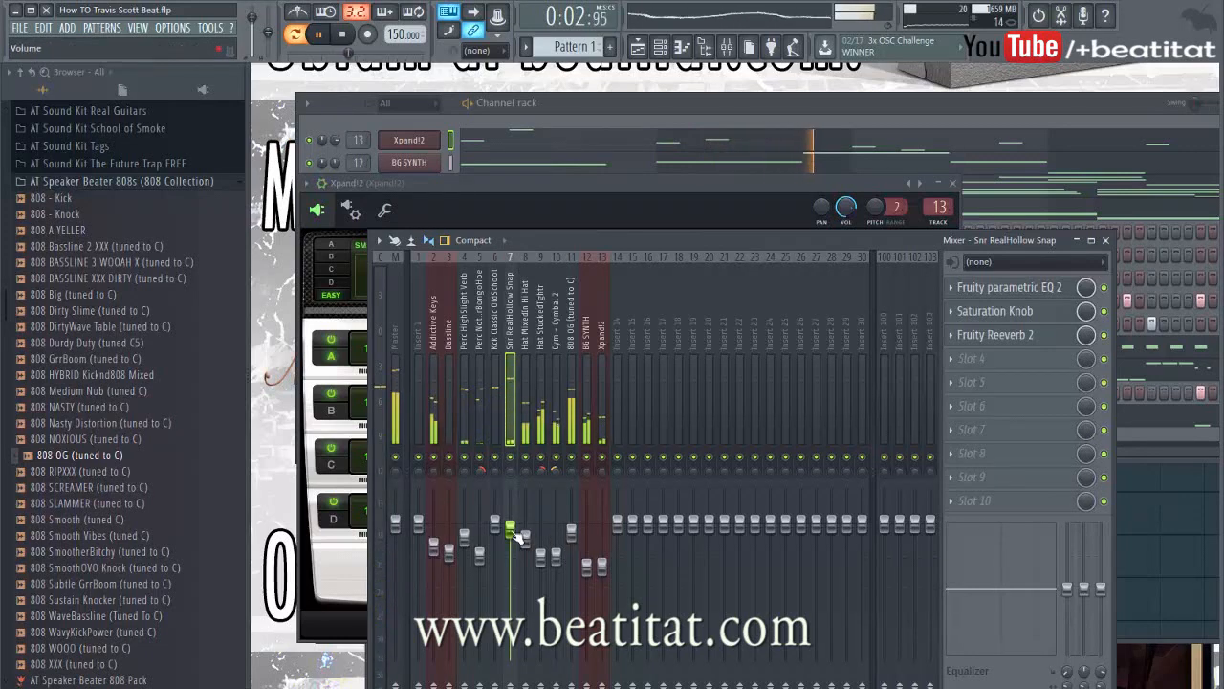
{"action": "left_click", "coordinate": [995, 333]}
{"action": "left_click_drag", "start_coordinate": [605, 227], "coordinate": [606, 218]}
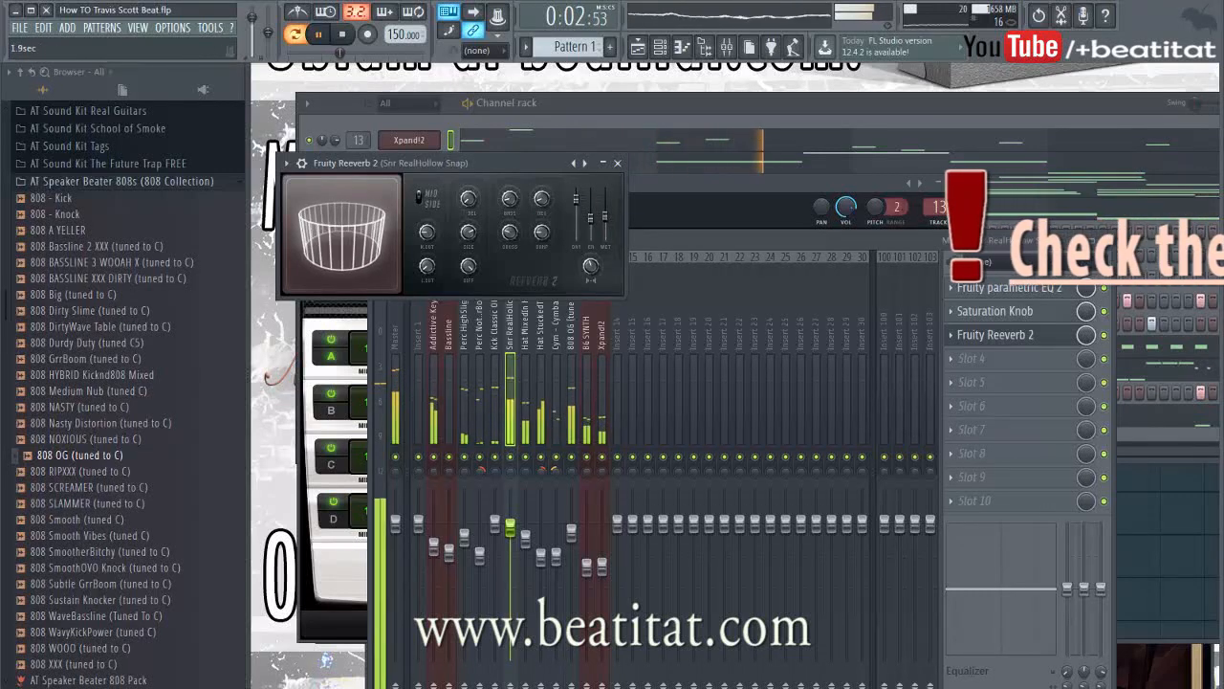
{"action": "left_click", "coordinate": [617, 163]}
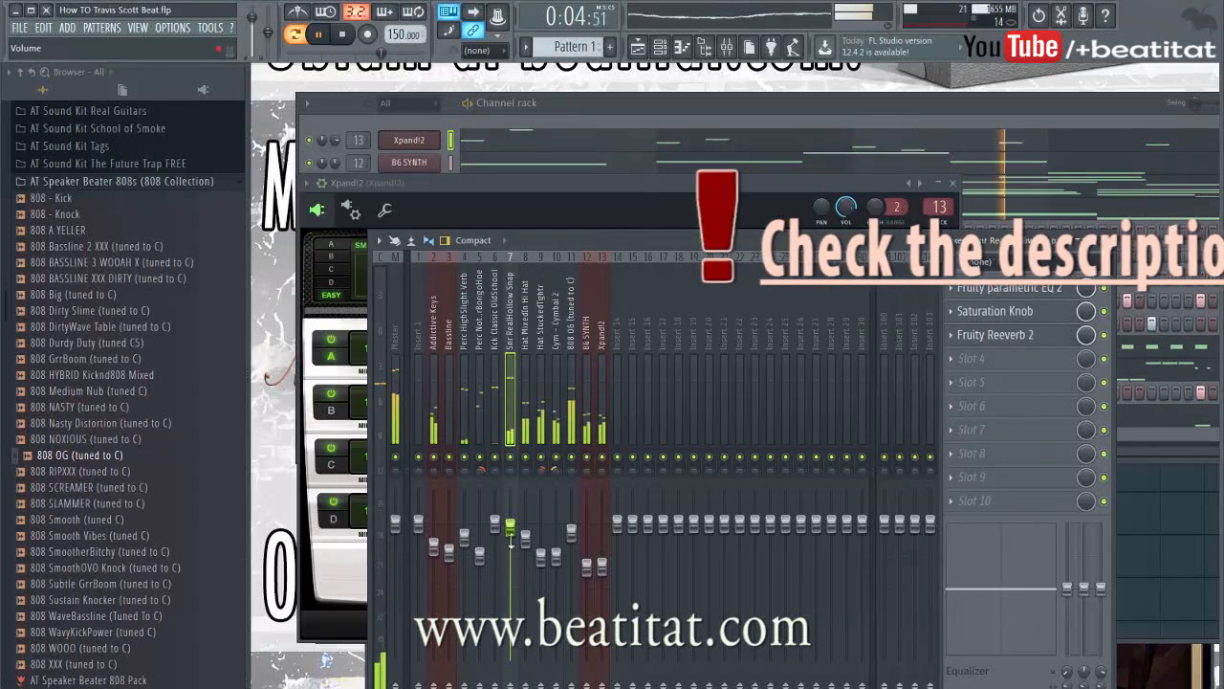
- Set the Hat MixedIn Hi Hat track's level to about 87% (-3.1 dB) and cut its lows with a new Fruity parametric EQ 2
{"action": "left_click", "coordinate": [525, 536]}
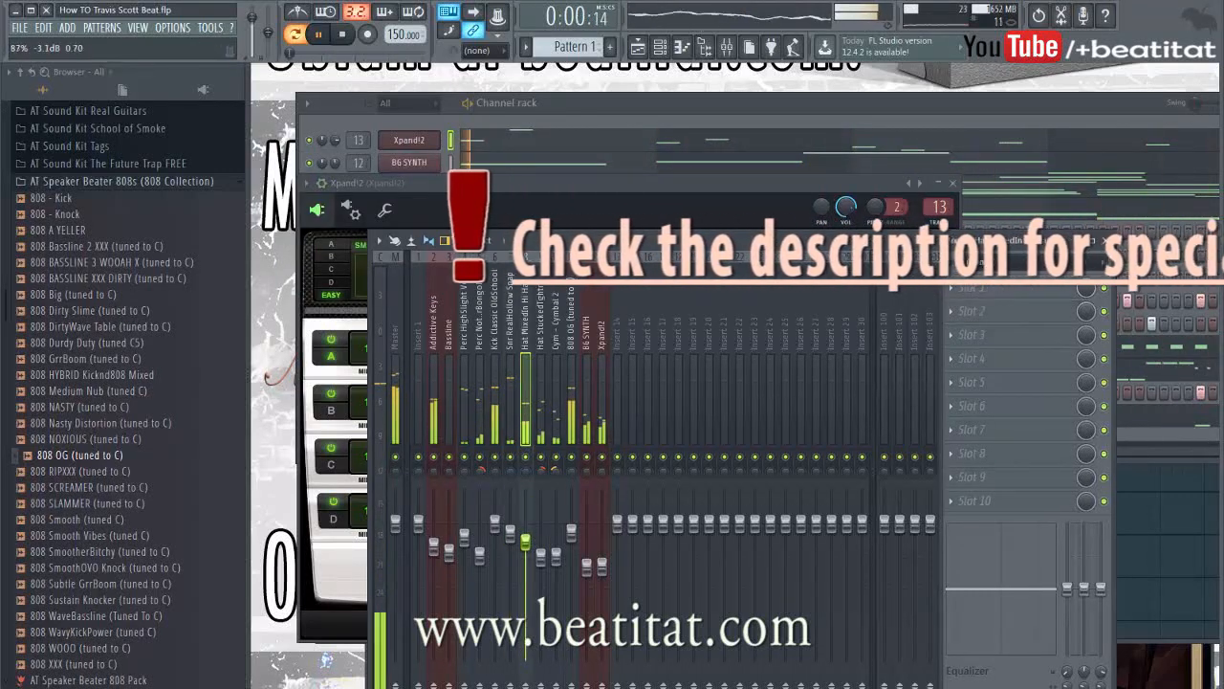
{"action": "left_click", "coordinate": [956, 287]}
{"action": "left_click", "coordinate": [1157, 35]}
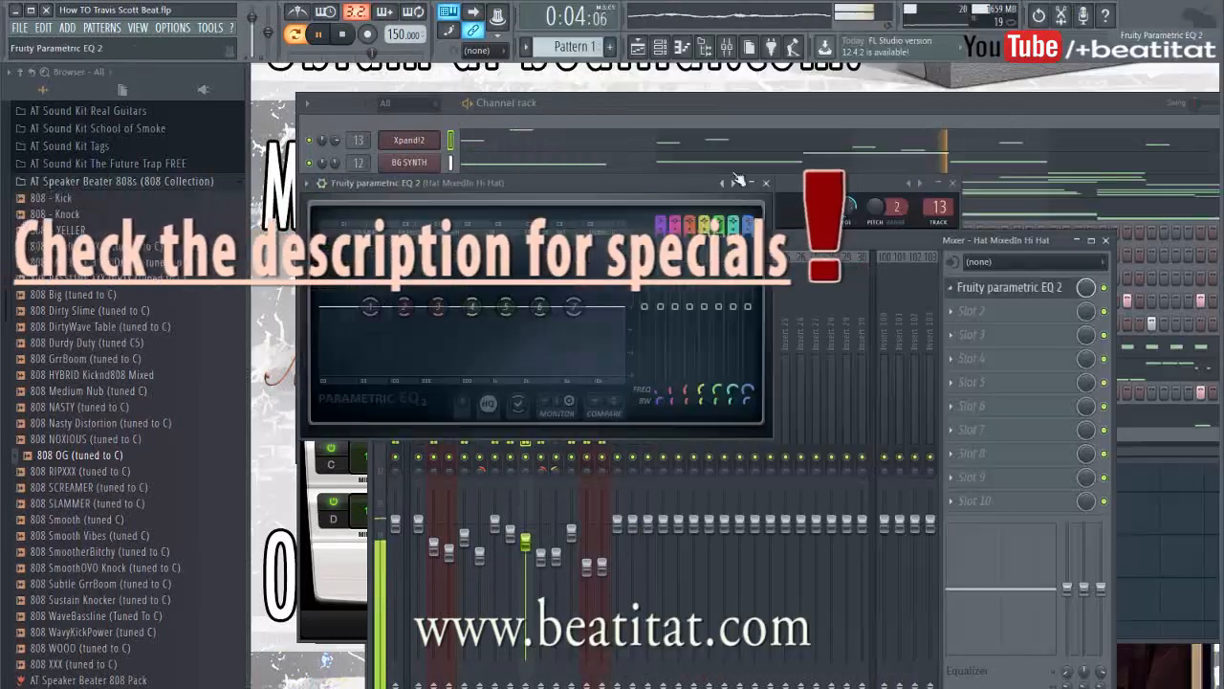
{"action": "scroll", "coordinate": [661, 226], "scroll_direction": "down", "scroll_amount": 2}
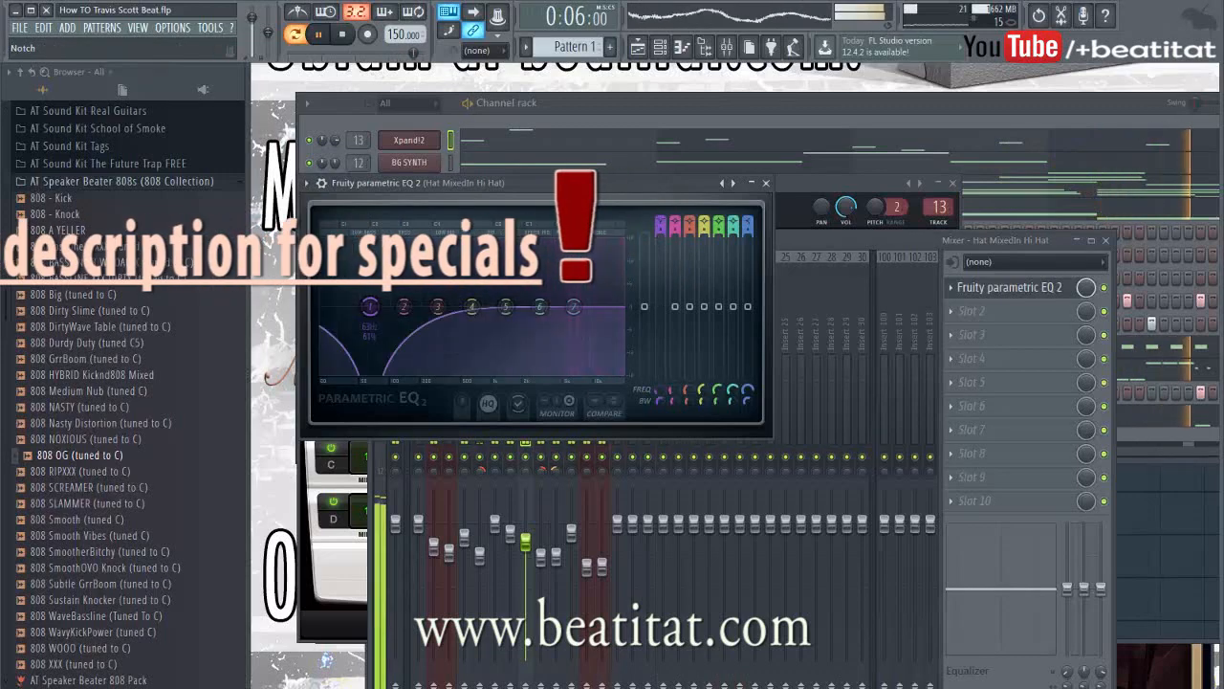
{"action": "left_click_drag", "start_coordinate": [373, 307], "coordinate": [546, 309]}
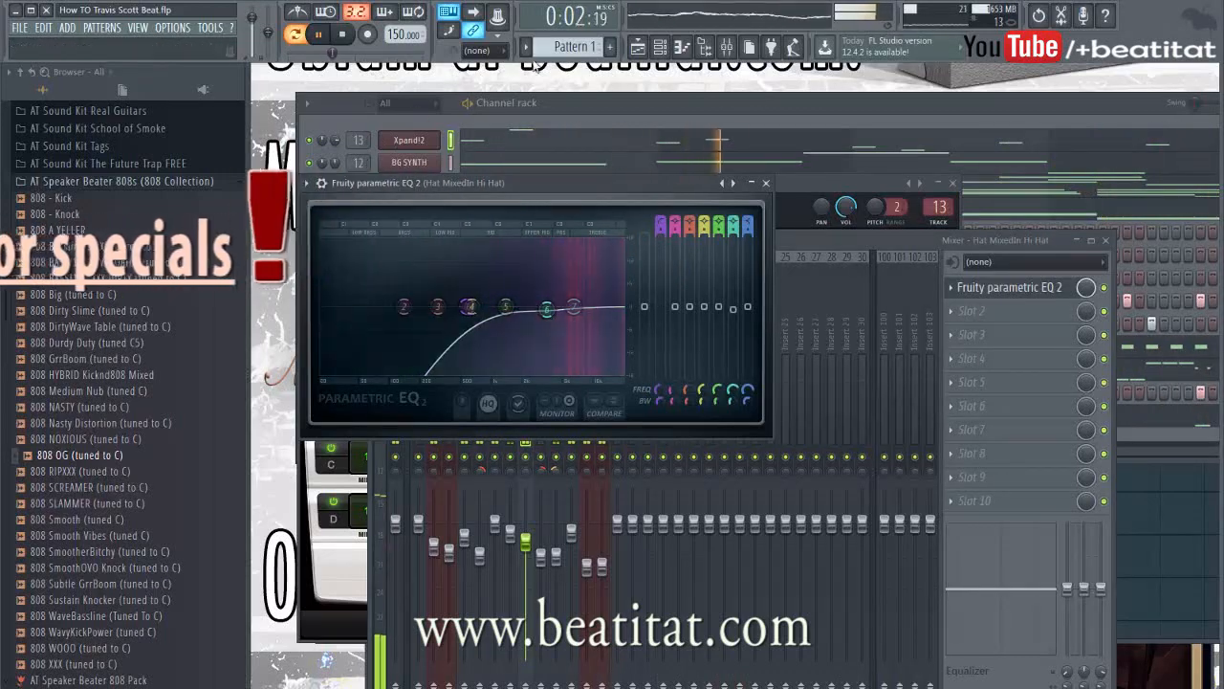
- Hide the browser and the channel rack and open the playlist
{"action": "left_click", "coordinate": [705, 50]}
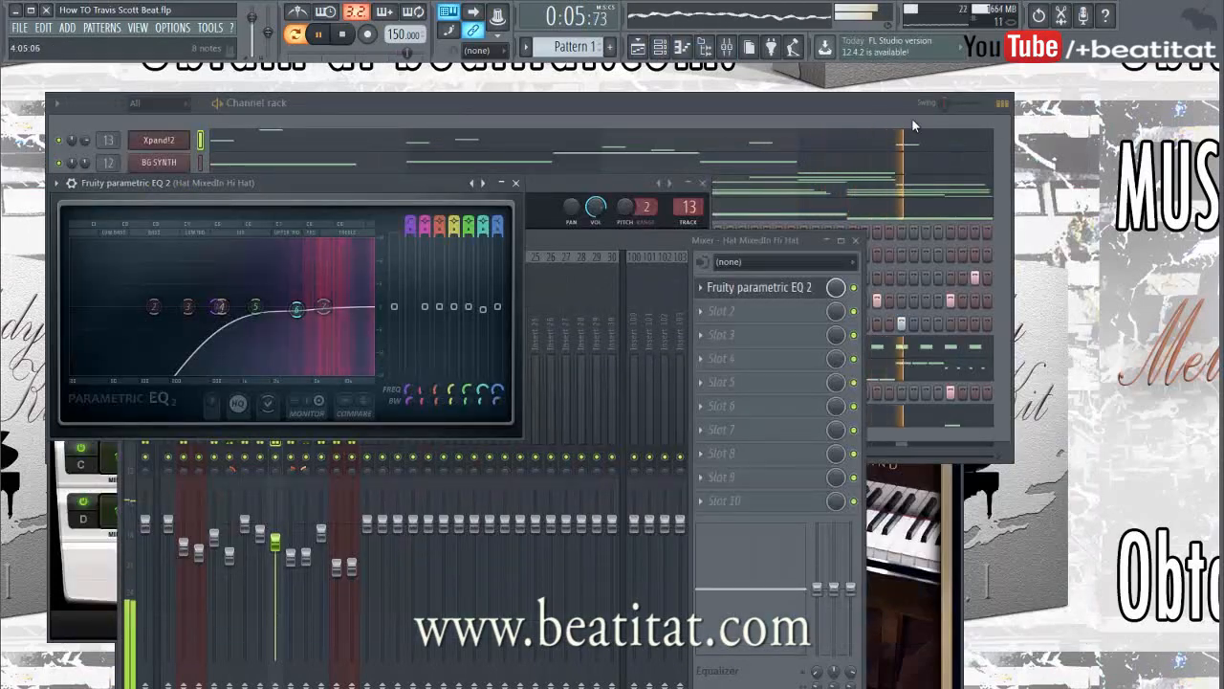
{"action": "left_click", "coordinate": [661, 47]}
{"action": "left_click", "coordinate": [661, 48]}
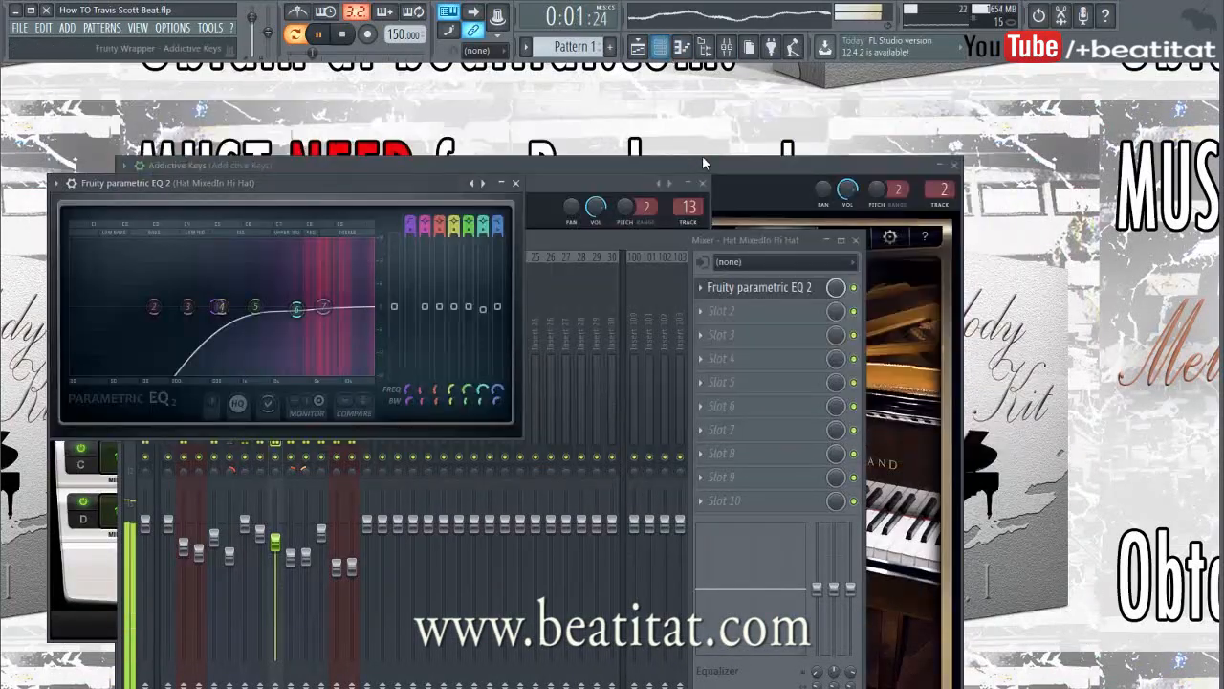
{"action": "left_click", "coordinate": [651, 49]}
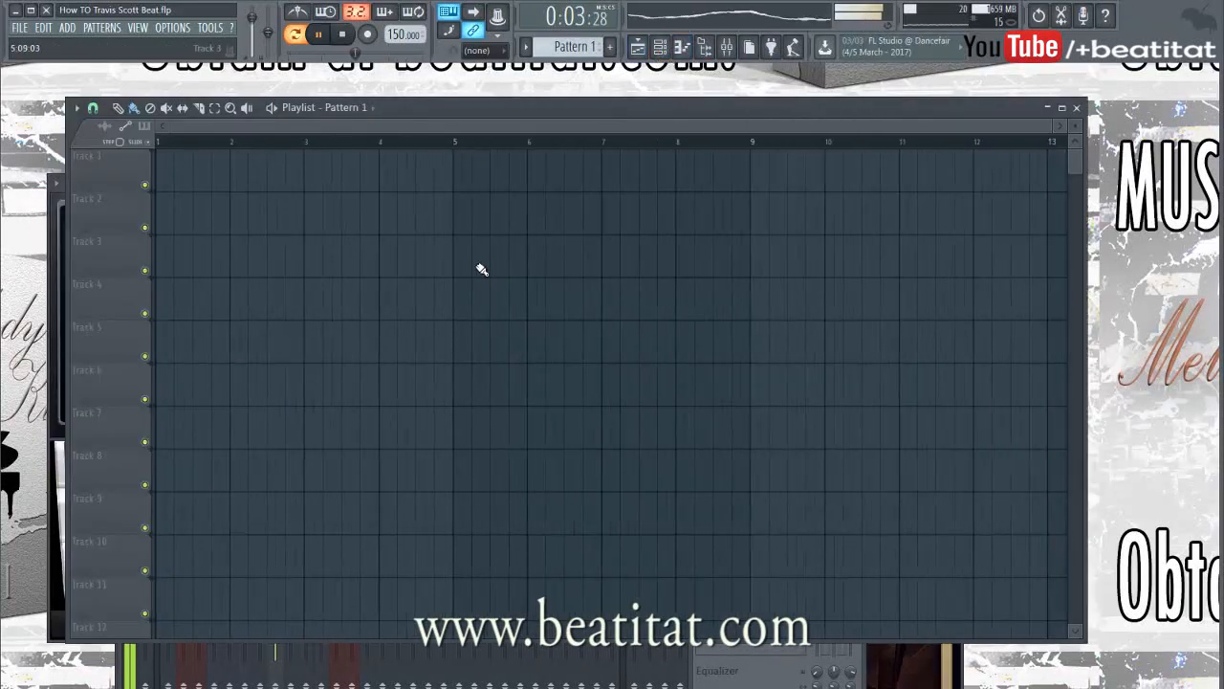
- Place Pattern 1 at bar 5 on Track 1 of the playlist and split it by channel
{"action": "left_click", "coordinate": [386, 182]}
{"action": "left_click_drag", "start_coordinate": [411, 180], "coordinate": [398, 180]}
{"action": "left_click", "coordinate": [528, 48]}
{"action": "left_click", "coordinate": [601, 237]}
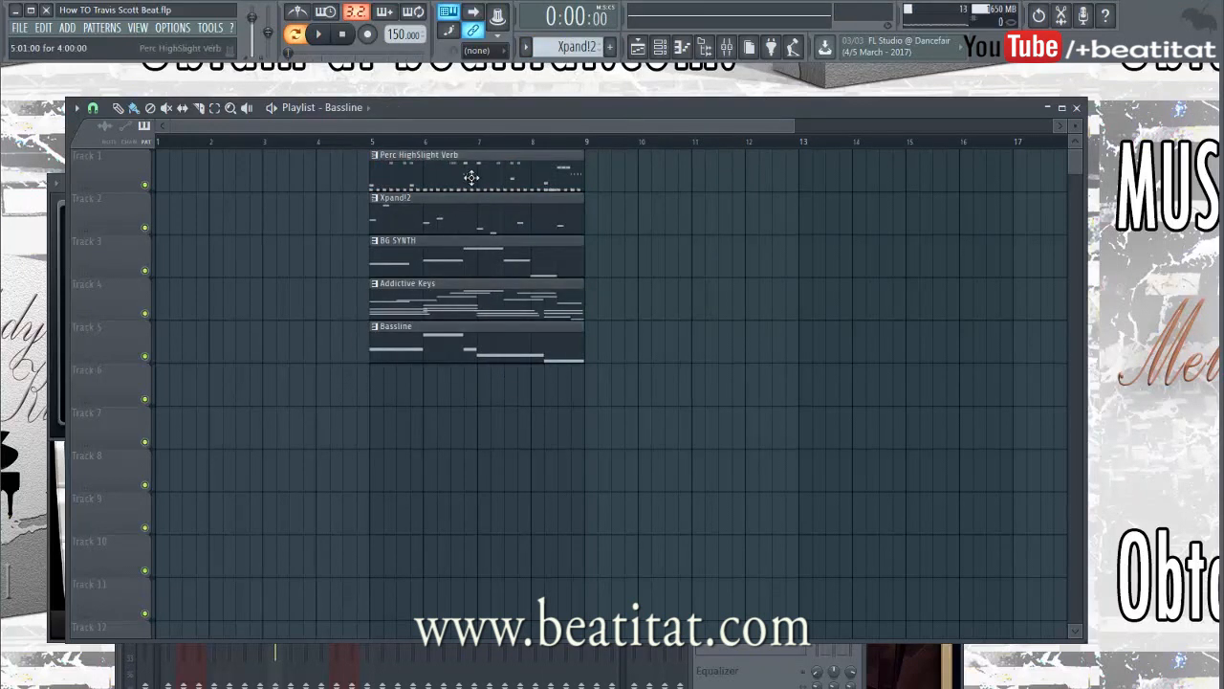
- Move the two percussion, kick, snare, Hat MixedIn Hi Hat and Hat StuckedTghtr clips from Track 1 to Tracks 6 through 11, in that order
{"action": "left_click_drag", "start_coordinate": [494, 423], "coordinate": [488, 370]}
{"action": "left_click_drag", "start_coordinate": [496, 175], "coordinate": [484, 404]}
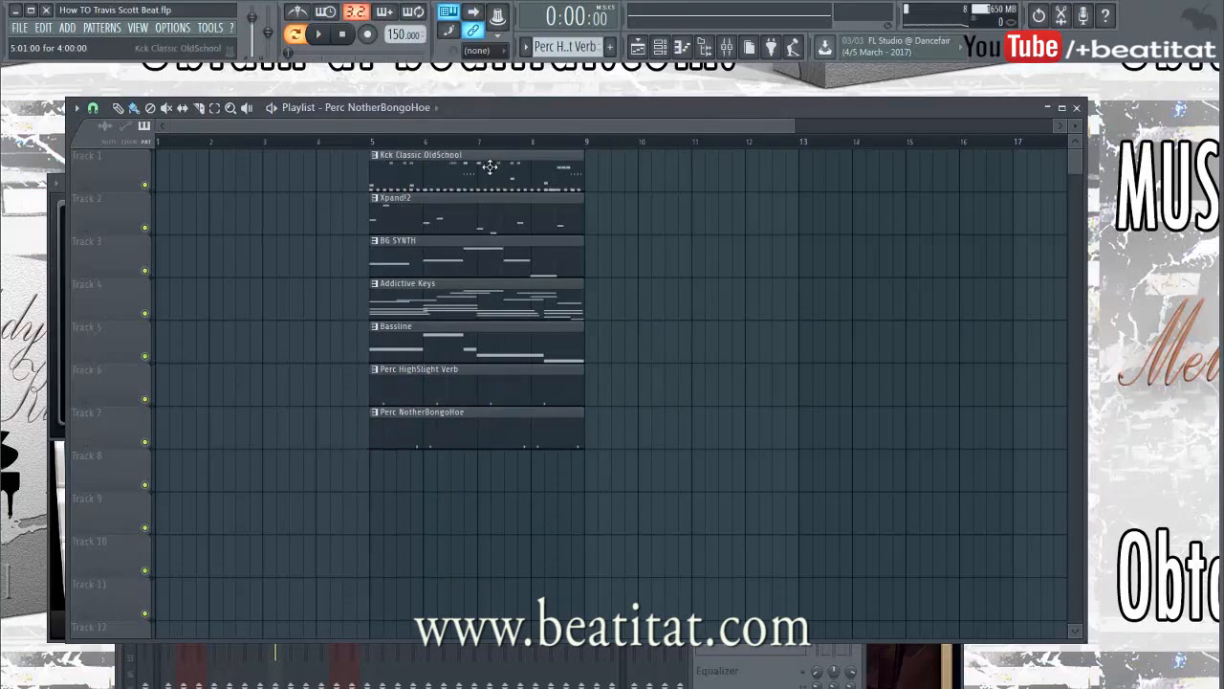
{"action": "left_click_drag", "start_coordinate": [489, 166], "coordinate": [496, 470]}
{"action": "left_click", "coordinate": [461, 520]}
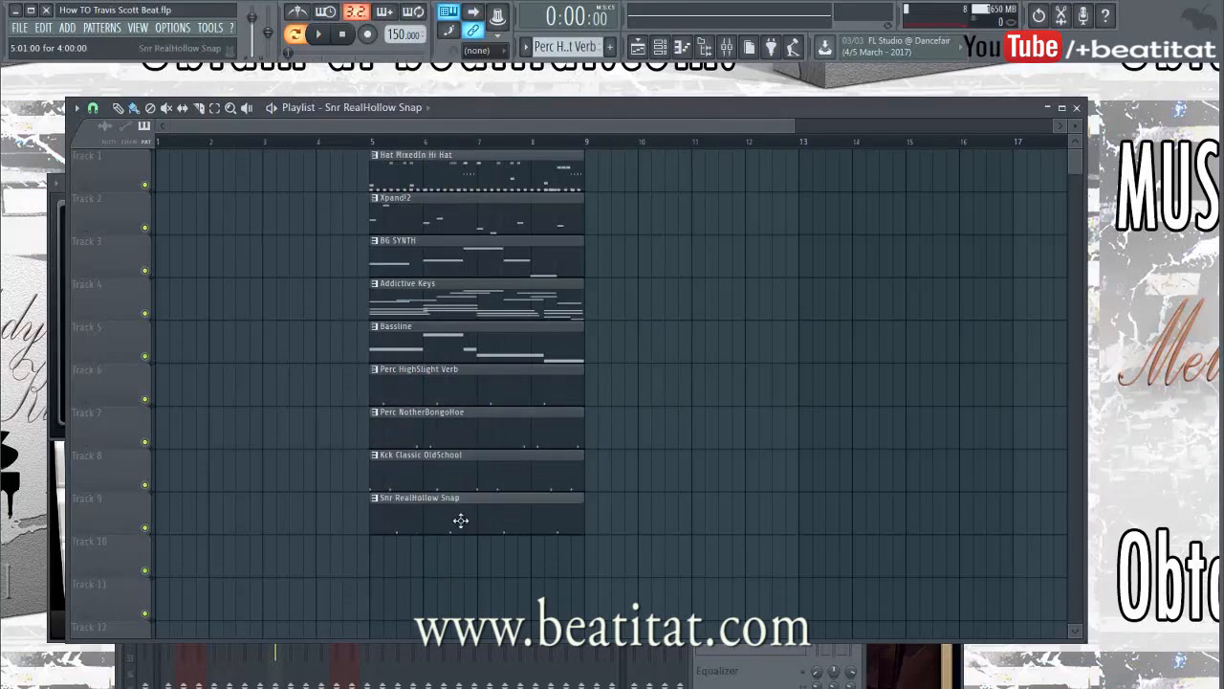
{"action": "left_click_drag", "start_coordinate": [464, 502], "coordinate": [468, 566]}
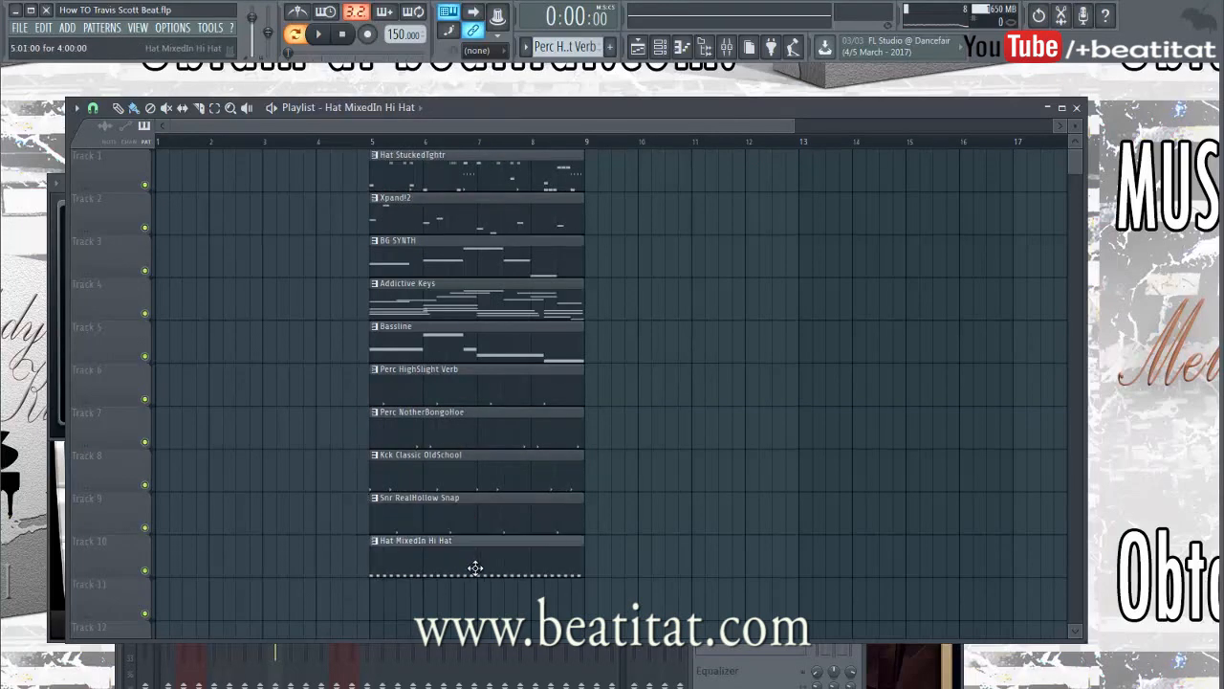
{"action": "left_click_drag", "start_coordinate": [482, 178], "coordinate": [486, 552]}
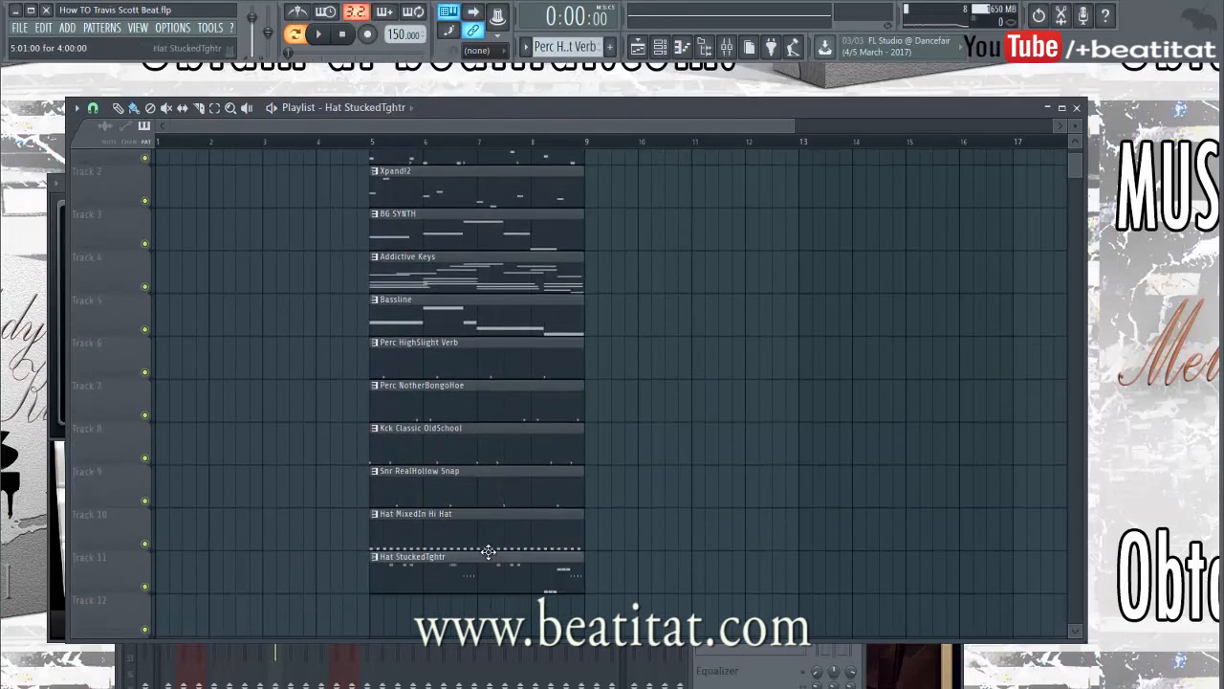
- Move the Cym - Cymbal 2 clip to Track 12 and the 808 OG clip to Track 13
{"action": "scroll", "coordinate": [498, 534], "scroll_direction": "down", "scroll_amount": 1}
{"action": "scroll", "coordinate": [498, 534], "scroll_direction": "down", "scroll_amount": 1}
{"action": "scroll", "coordinate": [429, 309], "scroll_direction": "up", "scroll_amount": 1}
{"action": "left_click_drag", "start_coordinate": [408, 161], "coordinate": [438, 434]}
{"action": "left_click_drag", "start_coordinate": [1075, 126], "coordinate": [1075, 114]}
{"action": "scroll", "coordinate": [675, 481], "scroll_direction": "up", "scroll_amount": 4}
{"action": "left_click_drag", "start_coordinate": [410, 170], "coordinate": [407, 577]}
- Duplicate all clips once and shift both sets so that they start at bar 17
{"action": "key", "text": "ctrl+a"}
{"action": "key", "text": "ctrl+b"}
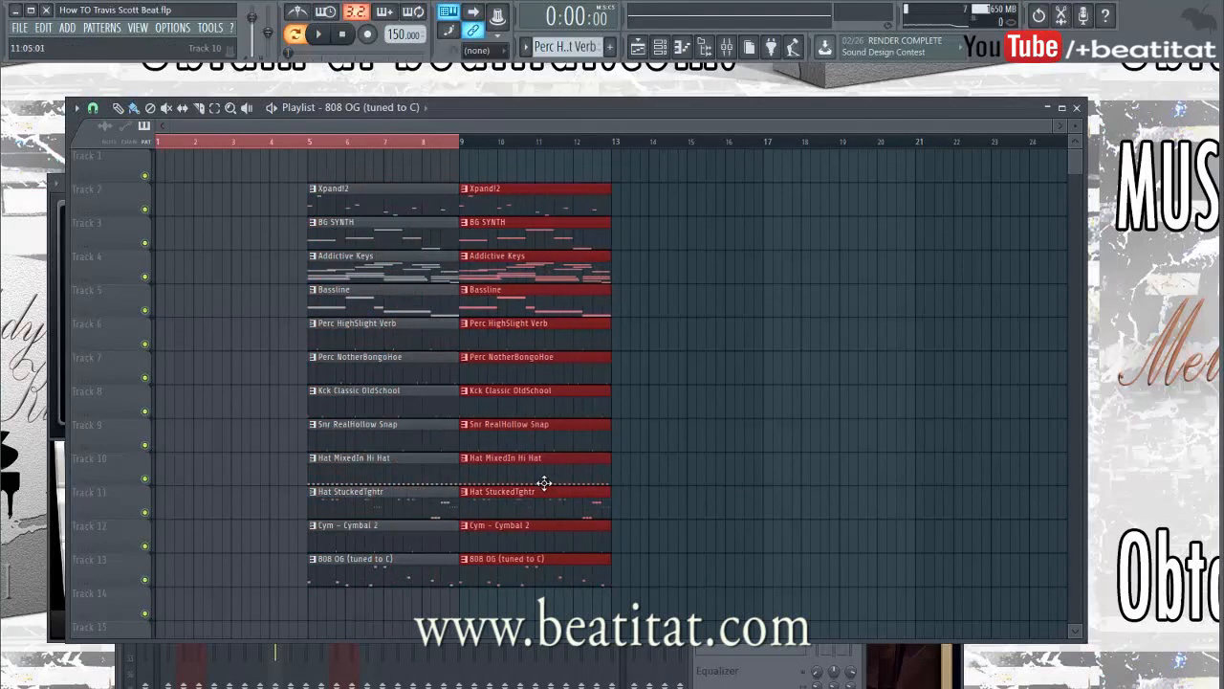
{"action": "key", "text": "ctrl+a"}
{"action": "left_click_drag", "start_coordinate": [437, 491], "coordinate": [849, 472]}
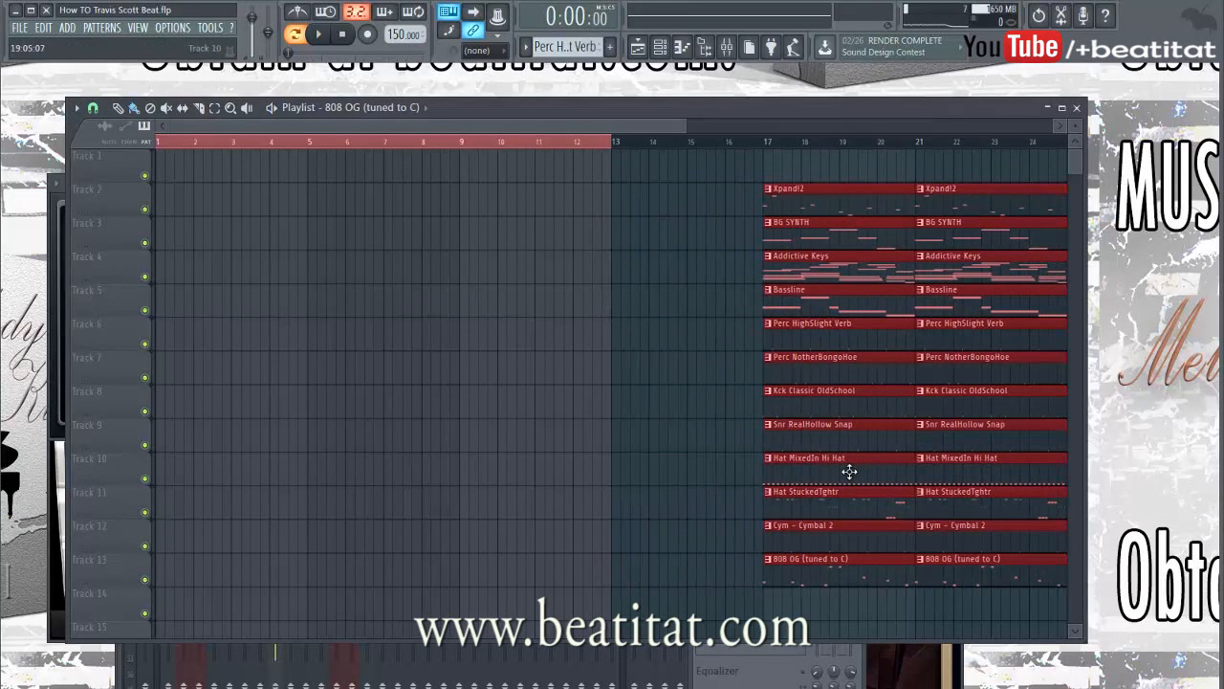
{"action": "left_click", "coordinate": [702, 470]}
- Copy the Bassline and Perc HighSlight Verb clips to bars 9 and 13, and the Addictive Keys clip to bars 1, 5, 9 and 13
{"action": "left_click_drag", "start_coordinate": [799, 300], "coordinate": [521, 299]}
{"action": "left_click", "coordinate": [460, 143]}
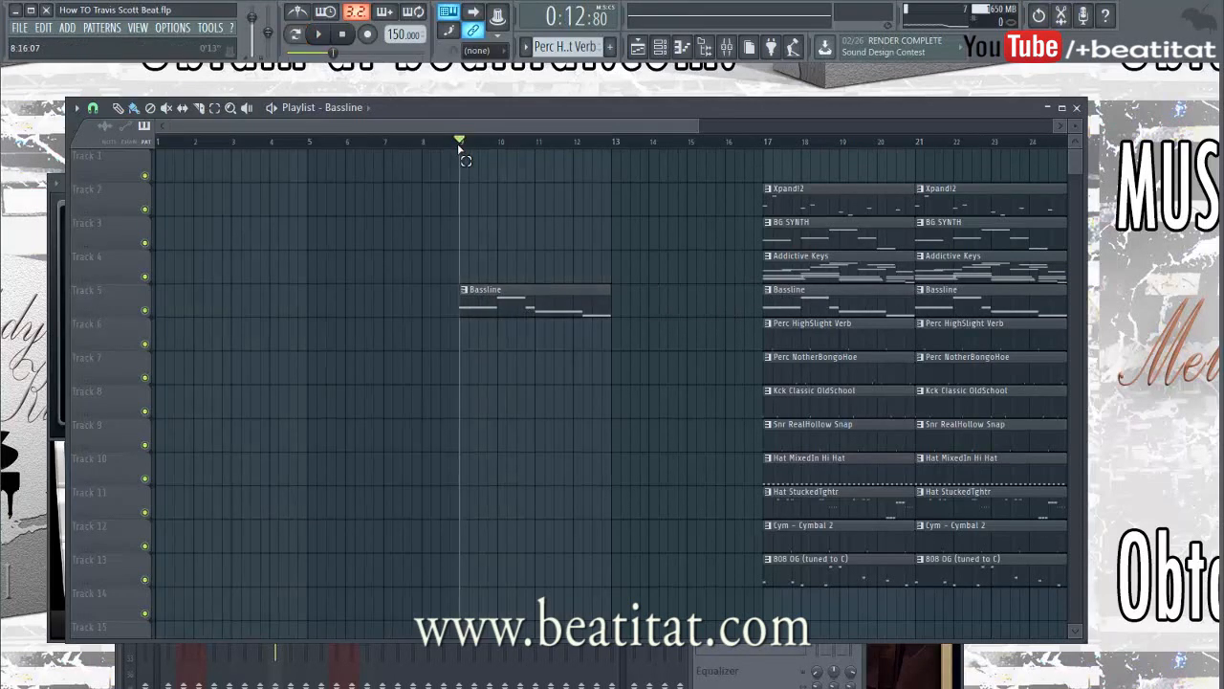
{"action": "left_click_drag", "start_coordinate": [556, 155], "coordinate": [581, 181]}
{"action": "left_click_drag", "start_coordinate": [505, 311], "coordinate": [658, 308]}
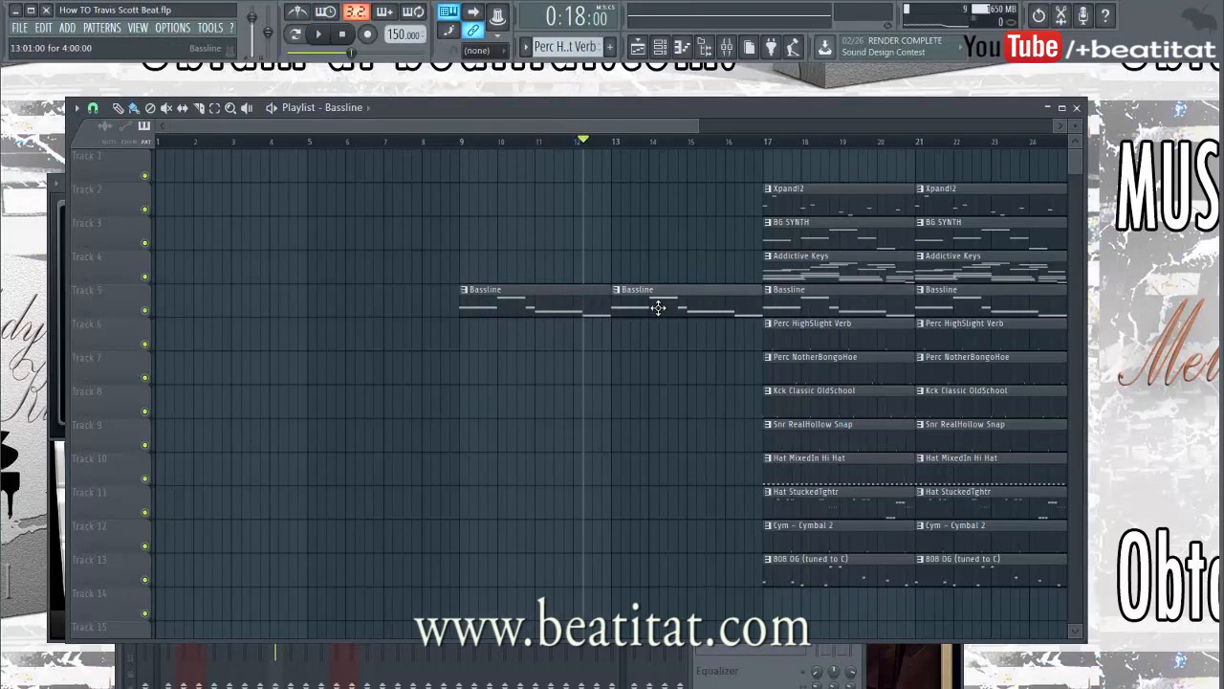
{"action": "left_click_drag", "start_coordinate": [752, 349], "coordinate": [717, 337]}
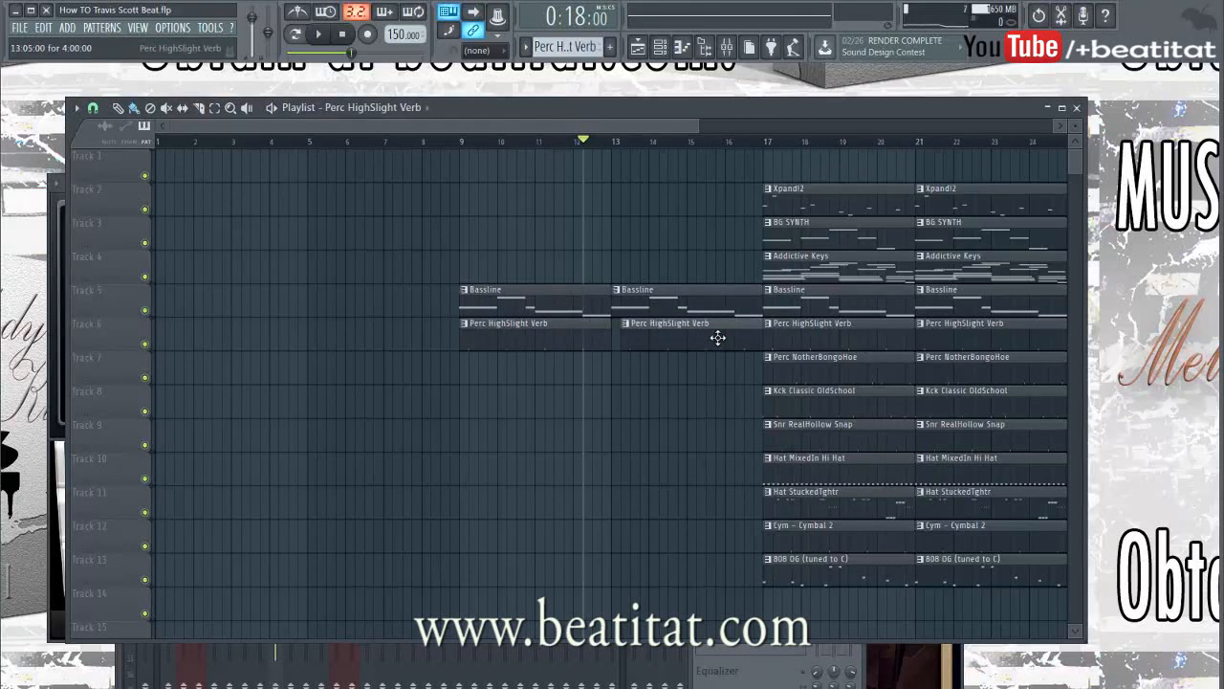
{"action": "left_click_drag", "start_coordinate": [813, 260], "coordinate": [676, 264]}
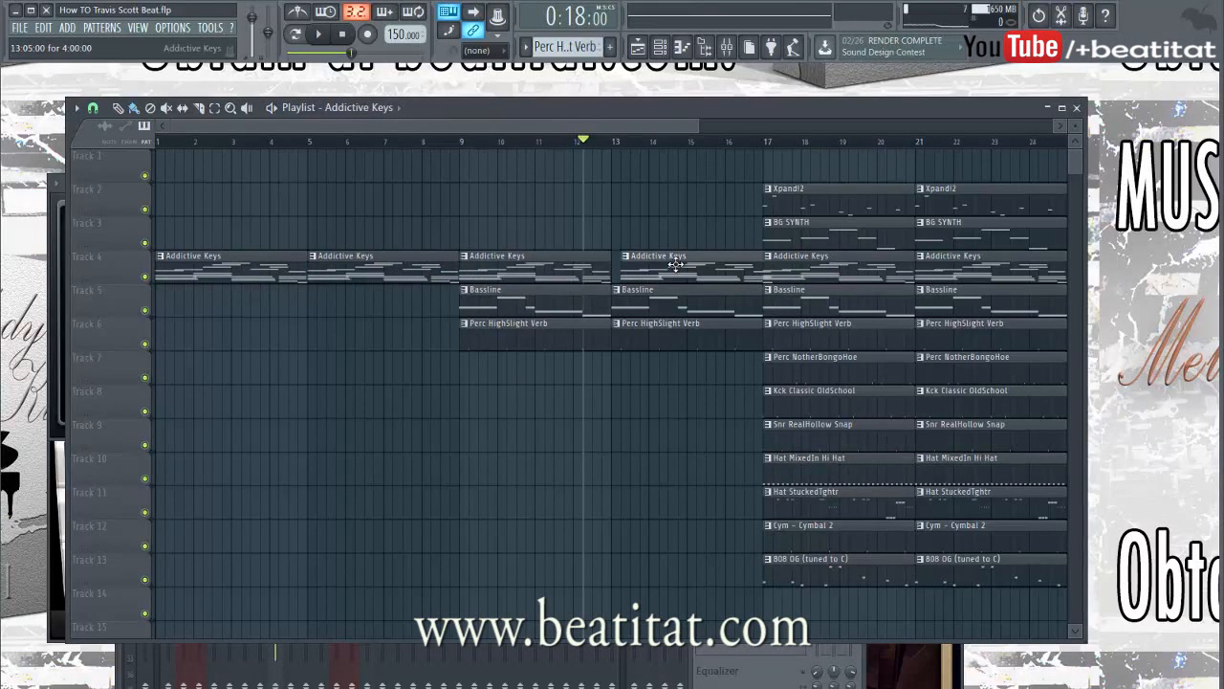
- Copy the Snr RealHollow Snap clip ahead of bar 17 on Track 9, trimmed to bar 16 only
{"action": "scroll", "coordinate": [660, 254], "scroll_direction": "down", "scroll_amount": 2}
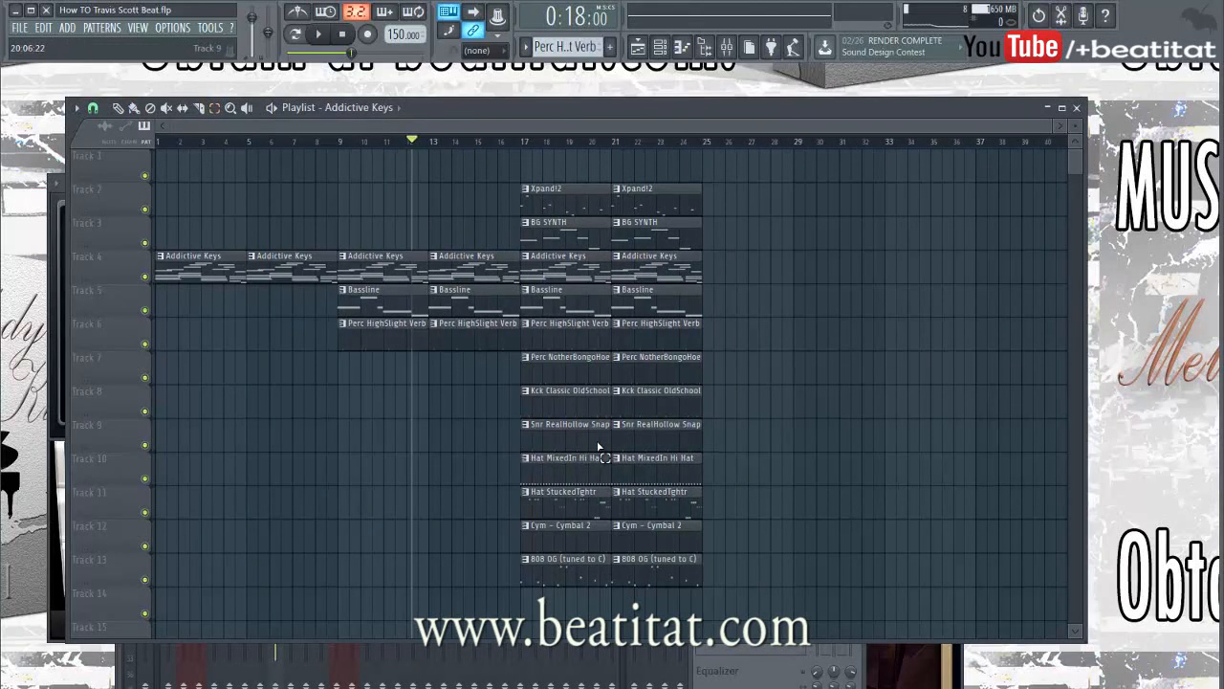
{"action": "left_click_drag", "start_coordinate": [603, 447], "coordinate": [474, 428]}
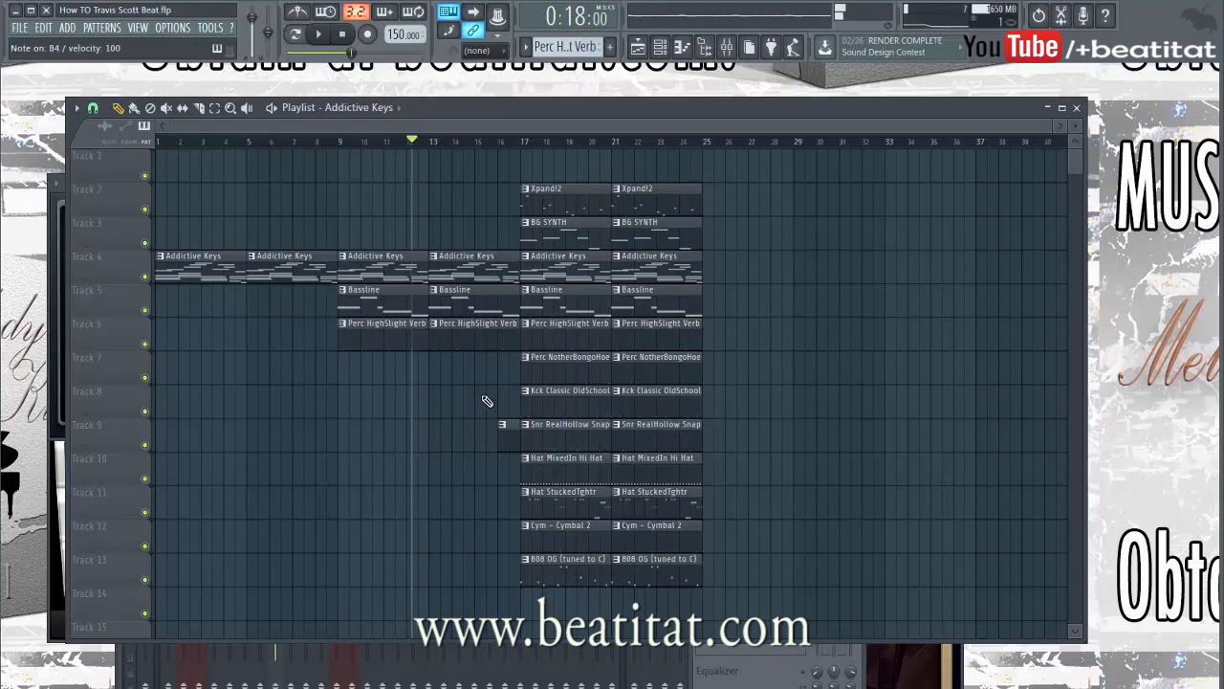
- Add a time marker named INtro at bar 1 and one named Verse at bar 9
{"action": "left_click", "coordinate": [282, 143]}
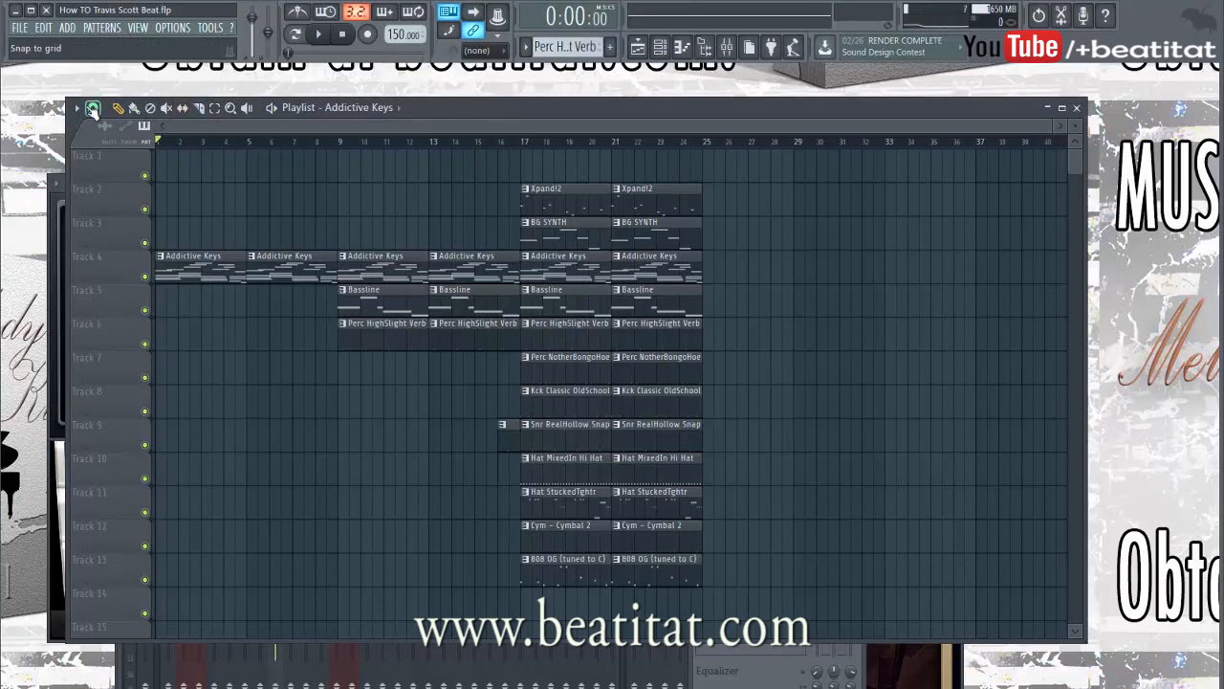
{"action": "left_click", "coordinate": [76, 108]}
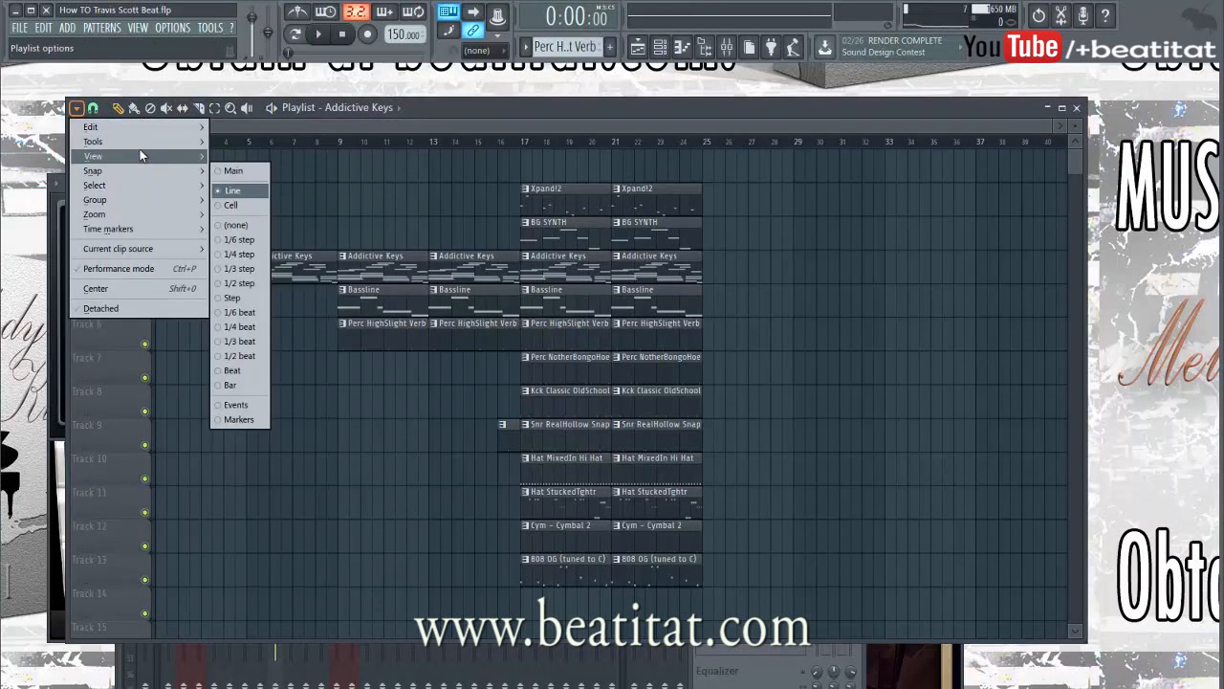
{"action": "mouse_move", "coordinate": [154, 128]}
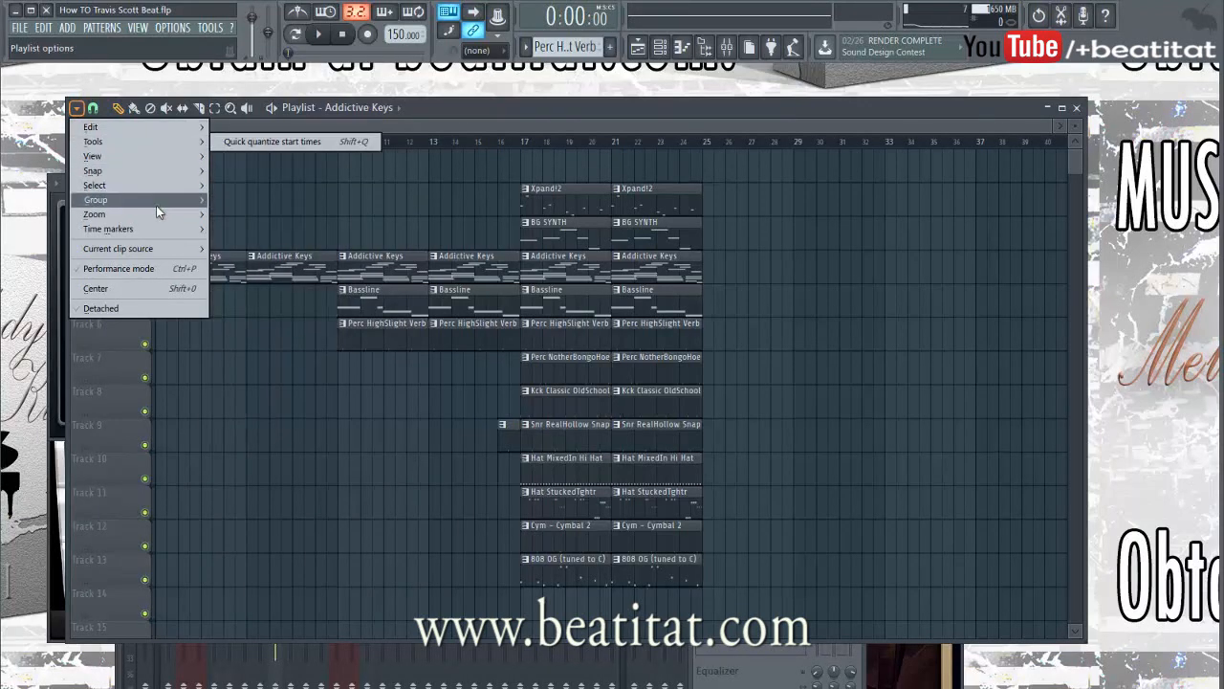
{"action": "mouse_move", "coordinate": [154, 230]}
{"action": "left_click", "coordinate": [278, 234]}
{"action": "type", "text": "INtro"}
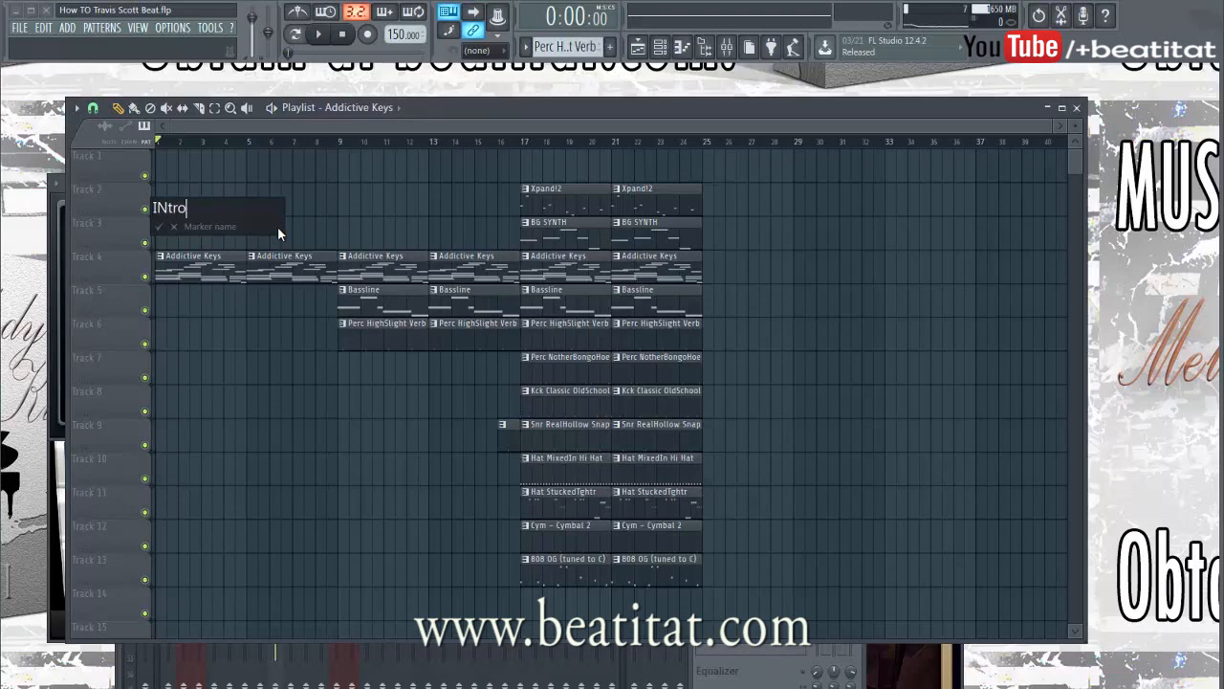
{"action": "key", "text": "Return"}
{"action": "type", "text": "Verse"}
{"action": "key", "text": "Return"}
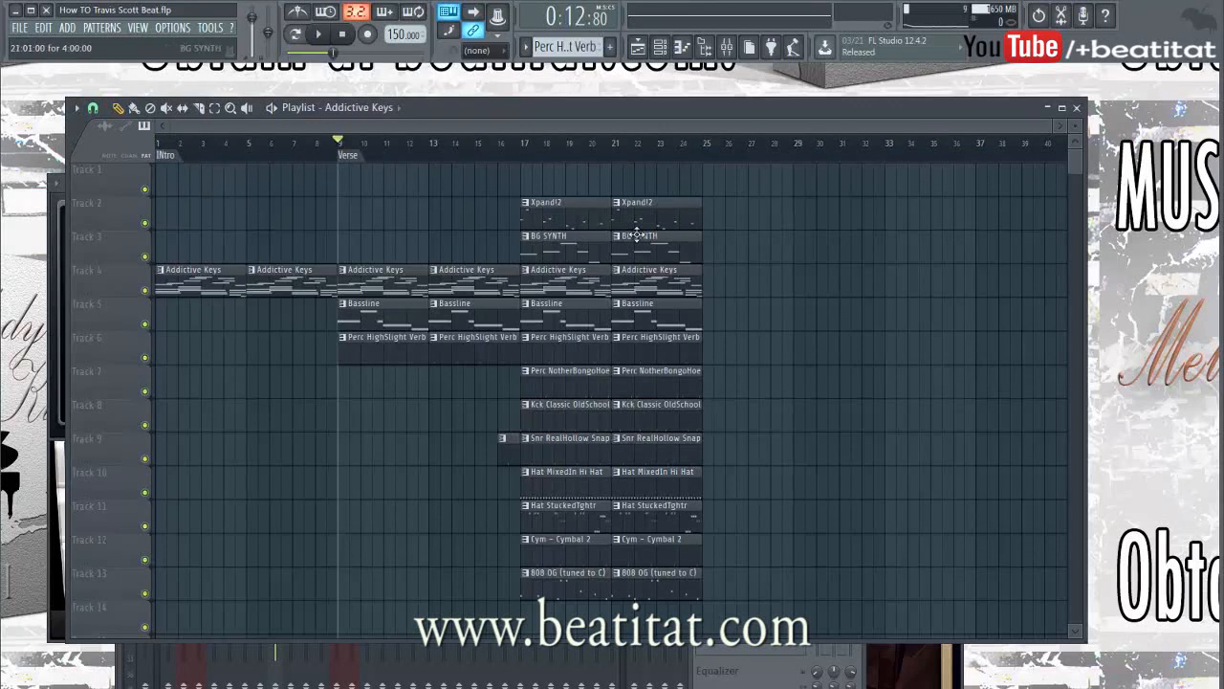
- Move the full section from bar 17 to bar 25 and copy the 808 OG clip to bars 17 and 21 on Track 13
{"action": "left_click_drag", "start_coordinate": [534, 211], "coordinate": [678, 609]}
{"action": "left_click_drag", "start_coordinate": [590, 453], "coordinate": [756, 376]}
{"action": "left_click", "coordinate": [965, 376], "text": "ctrl"}
{"action": "scroll", "coordinate": [723, 360], "scroll_direction": "down", "scroll_amount": 2}
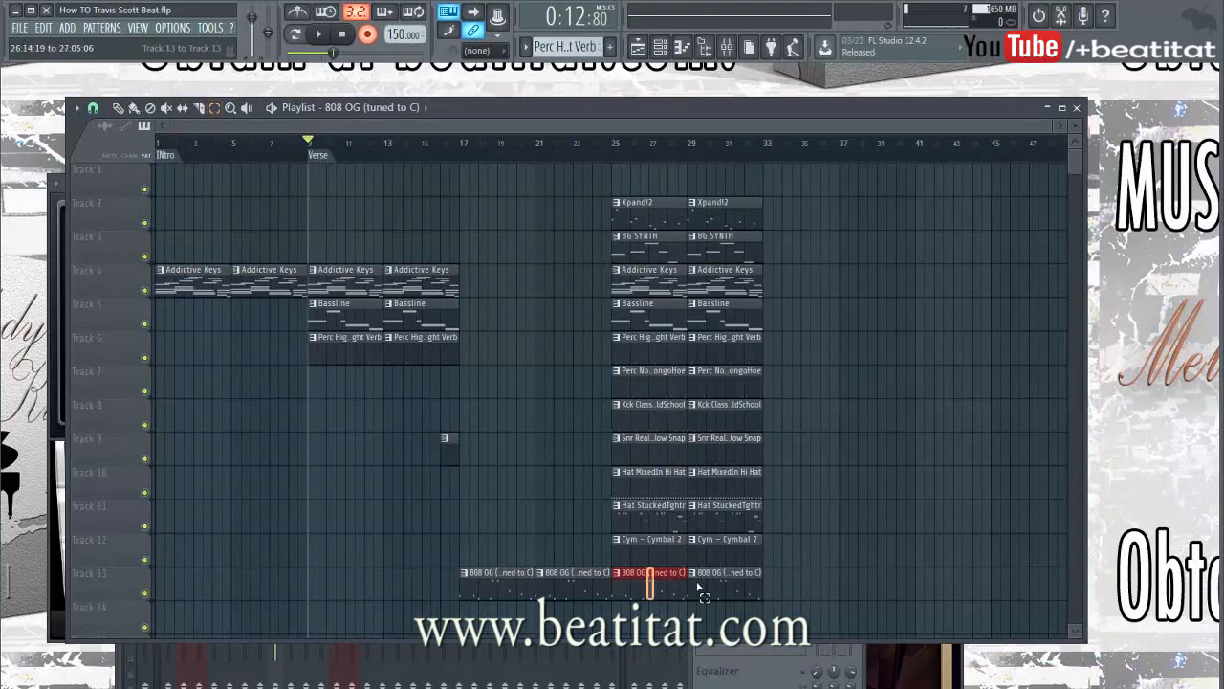
- Move the two 808 OG clips at bars 25 and 29 to bar 33, and copy the Cym - Cymbal 2 clip to bar 21
{"action": "left_click_drag", "start_coordinate": [697, 586], "coordinate": [742, 587]}
{"action": "left_click_drag", "start_coordinate": [636, 579], "coordinate": [793, 580]}
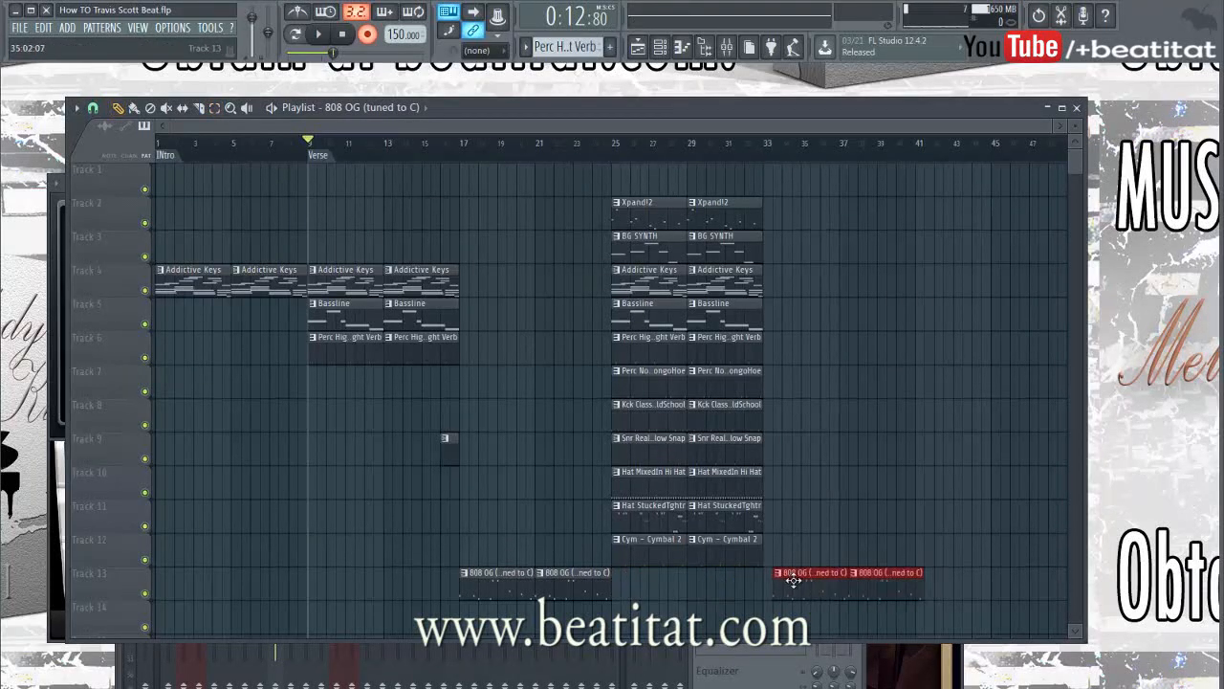
{"action": "left_click_drag", "start_coordinate": [631, 543], "coordinate": [569, 545]}
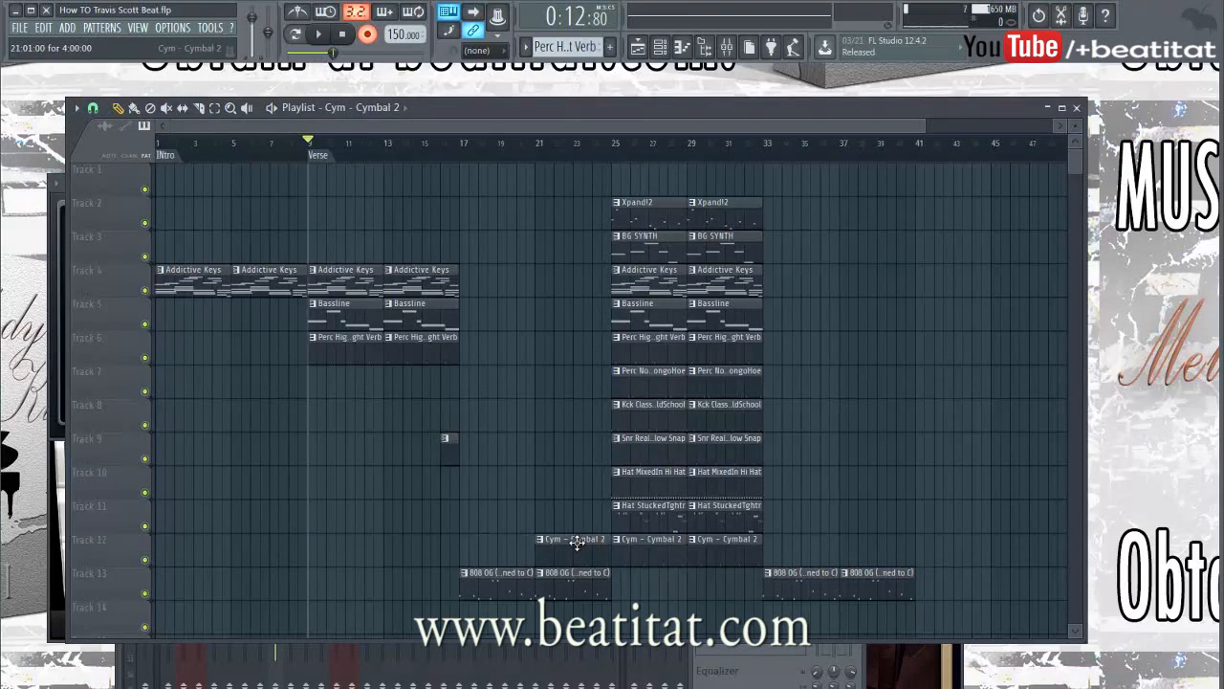
- Copy the Hat MixedIn Hi Hat clips on Track 10 and the Addictive Keys clips on Track 4 to bars 17 and 21
{"action": "left_click_drag", "start_coordinate": [655, 489], "coordinate": [576, 492]}
{"action": "left_click_drag", "start_coordinate": [344, 275], "coordinate": [586, 275]}
{"action": "left_click", "coordinate": [807, 275]}
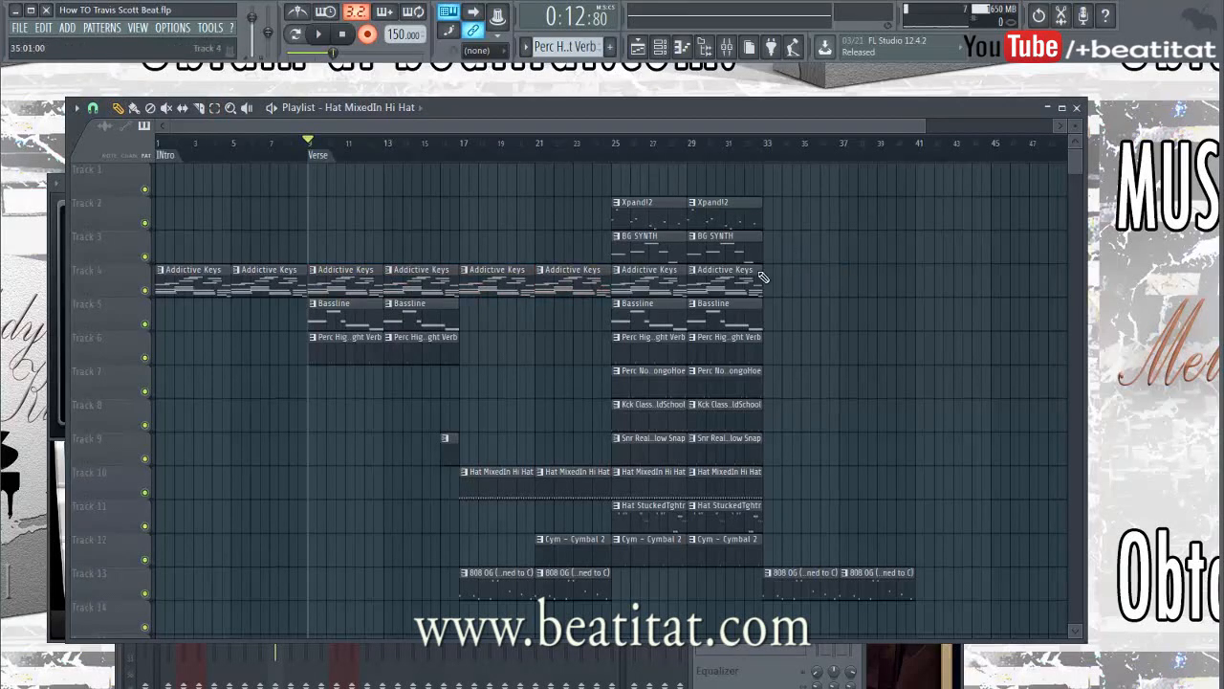
- Place a Perc NotherBongoHoe clip at bar 13 on Track 7, leaving no percussion clips at bars 17 and 21
{"action": "left_click", "coordinate": [665, 357]}
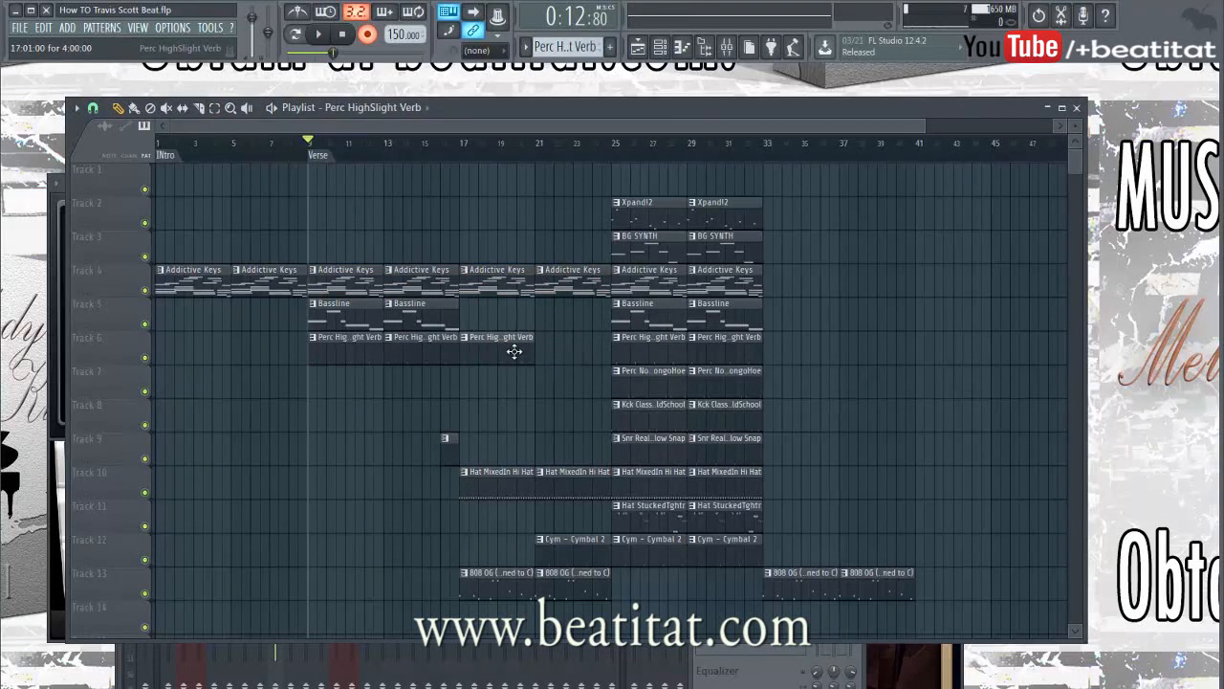
{"action": "left_click_drag", "start_coordinate": [671, 382], "coordinate": [601, 394]}
{"action": "left_click_drag", "start_coordinate": [513, 390], "coordinate": [434, 393]}
{"action": "right_click", "coordinate": [555, 393]}
- Copy the Kck Classic OldSchool and Snr RealHollow Snap clips to bars 17 and 21 on Tracks 8 and 9
{"action": "left_click_drag", "start_coordinate": [631, 413], "coordinate": [481, 421]}
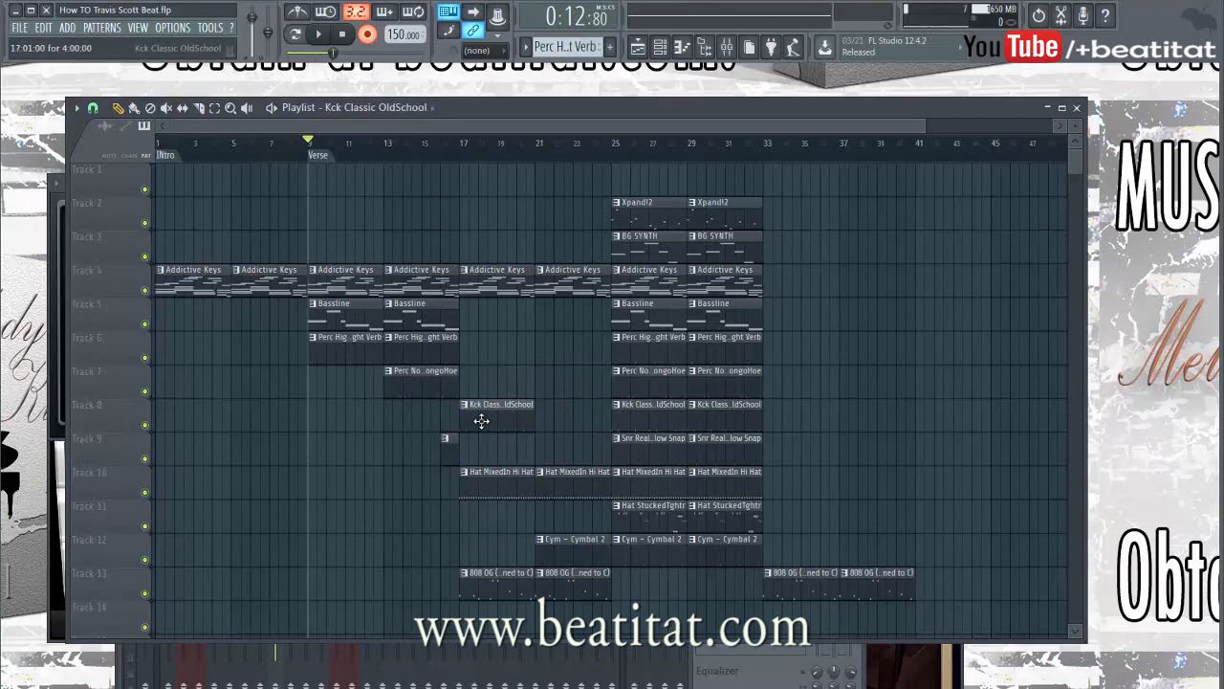
{"action": "left_click", "coordinate": [559, 418]}
{"action": "left_click_drag", "start_coordinate": [643, 450], "coordinate": [499, 455]}
{"action": "left_click", "coordinate": [569, 453]}
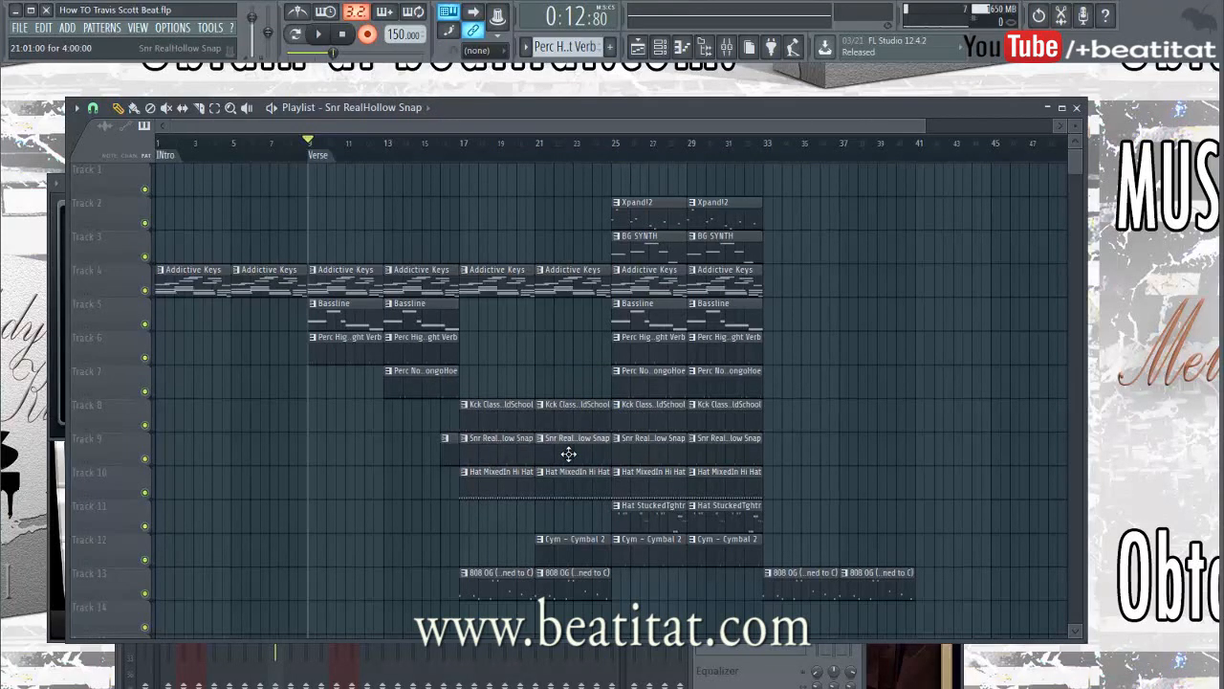
- Copy Hat StuckedTghtr to bar 21 and BG SYNTH to bars 17 and 21, trimming BG SYNTH and Addictive Keys at bar 21 to three bars
{"action": "left_click_drag", "start_coordinate": [667, 522], "coordinate": [592, 524]}
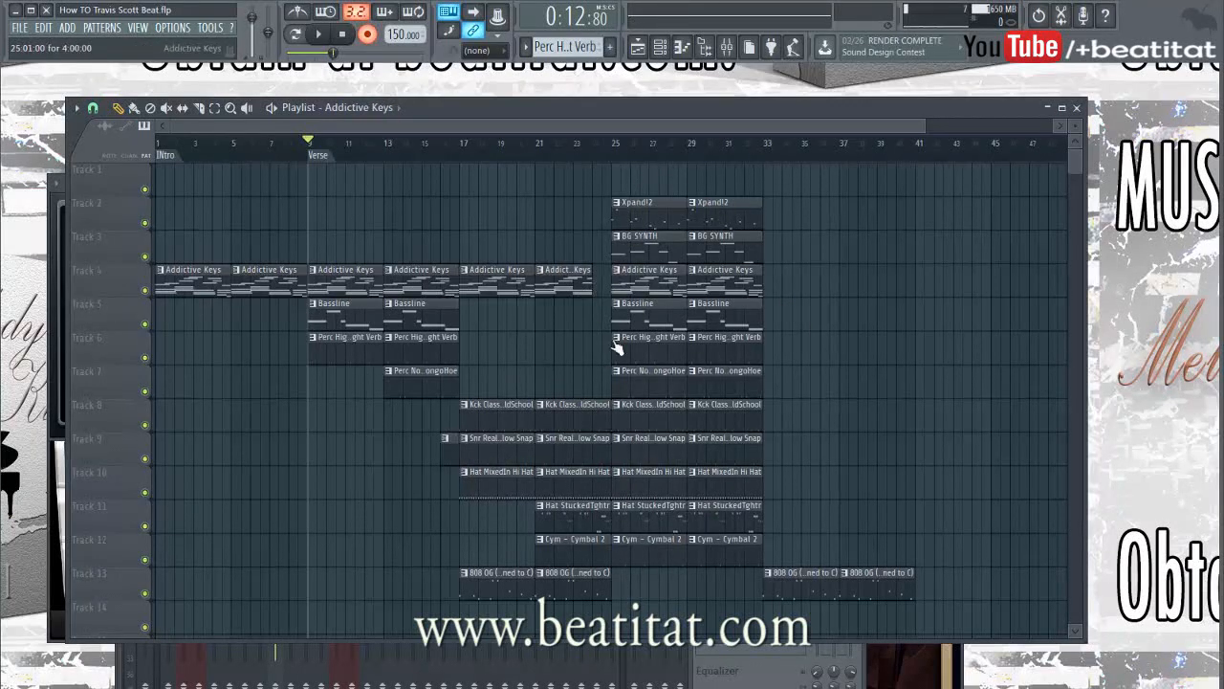
{"action": "left_click_drag", "start_coordinate": [658, 252], "coordinate": [578, 253]}
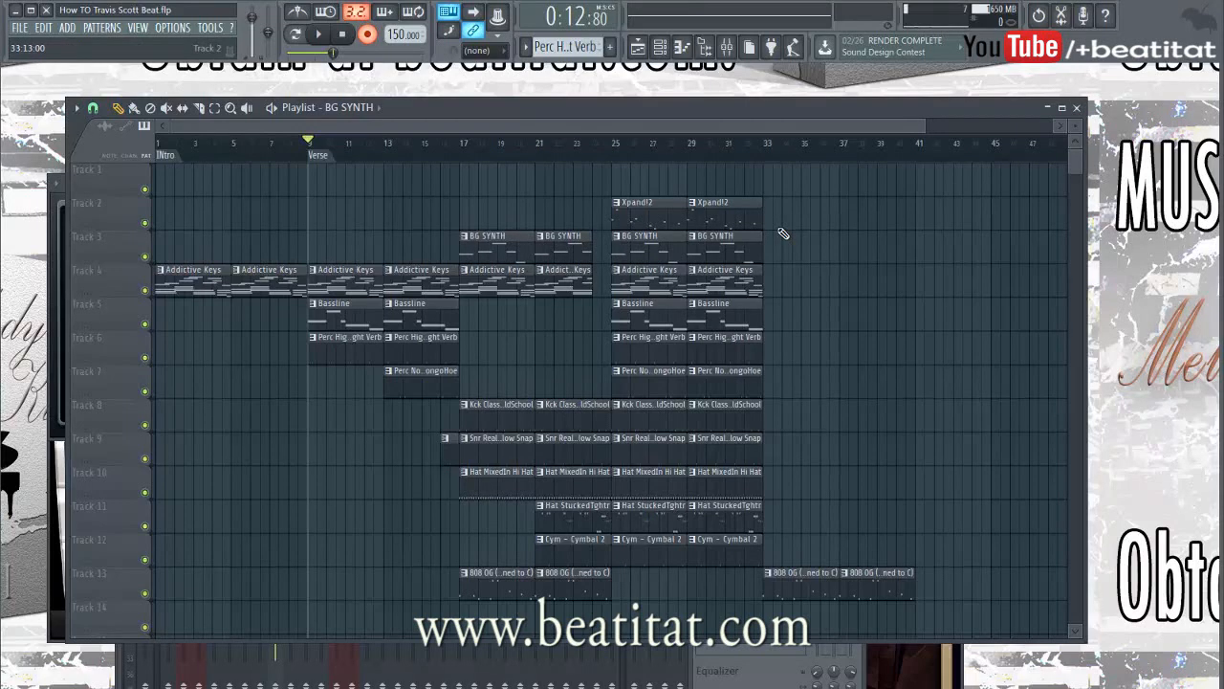
- Move all clips from bar 25 onward, including the 808 OG clips, eight bars later so the full section starts at bar 33
{"action": "left_click", "coordinate": [614, 144]}
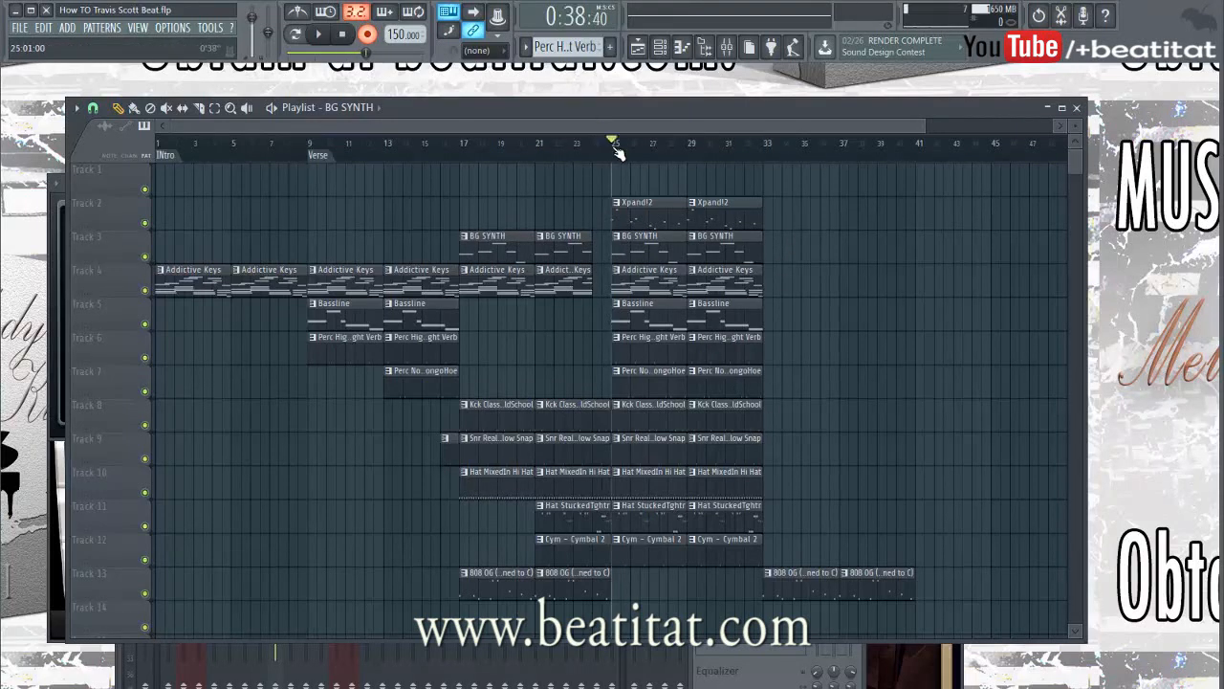
{"action": "left_click_drag", "start_coordinate": [627, 212], "coordinate": [899, 593]}
{"action": "left_click_drag", "start_coordinate": [648, 536], "coordinate": [800, 535]}
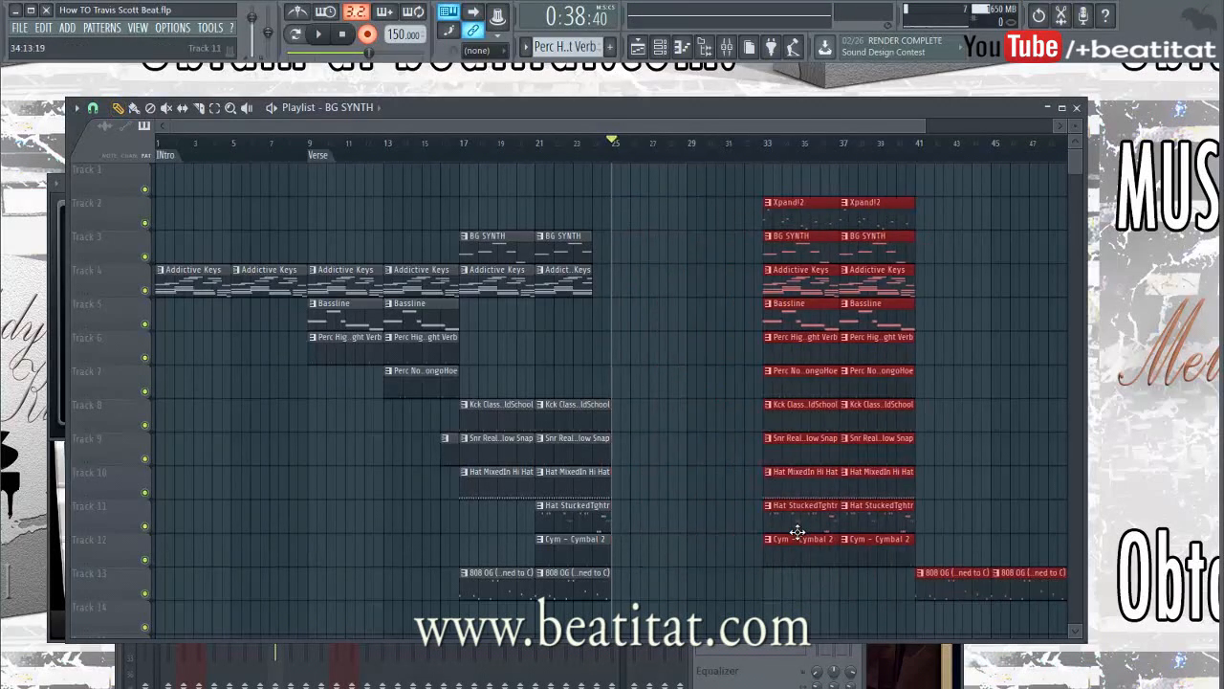
- Copy the whole section spanning bars 17 to 24 into the empty space starting at bar 25
{"action": "left_click", "coordinate": [648, 264]}
{"action": "left_click_drag", "start_coordinate": [483, 244], "coordinate": [728, 574]}
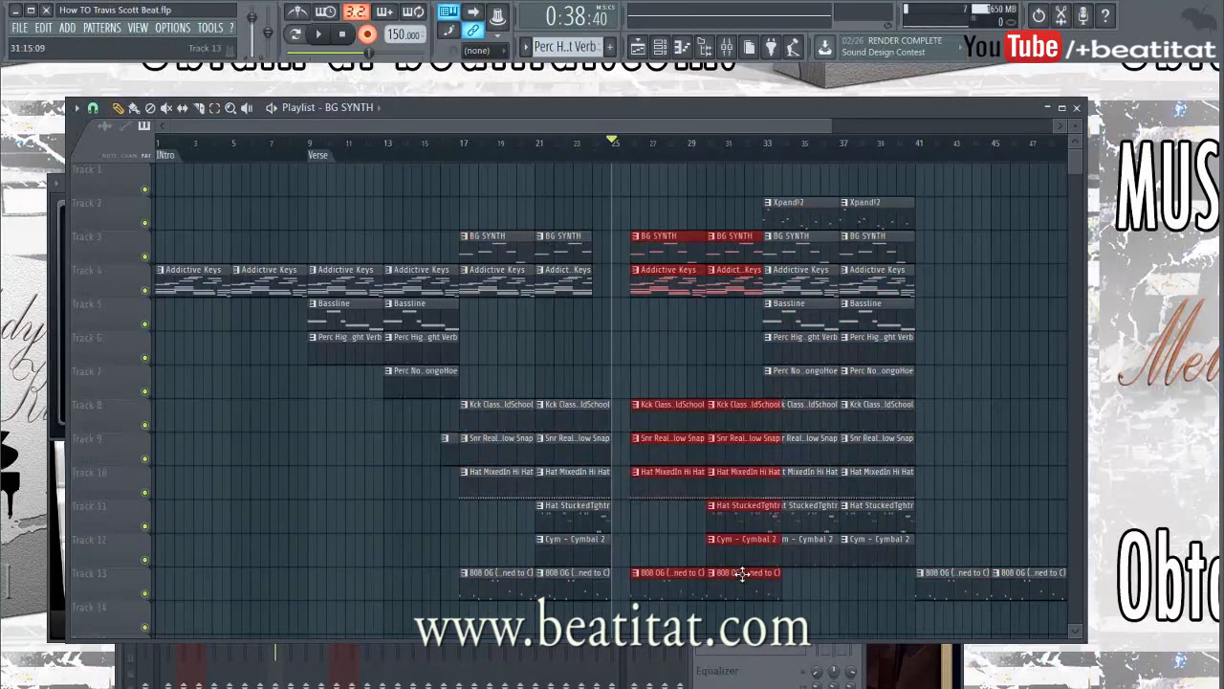
{"action": "left_click", "coordinate": [684, 347]}
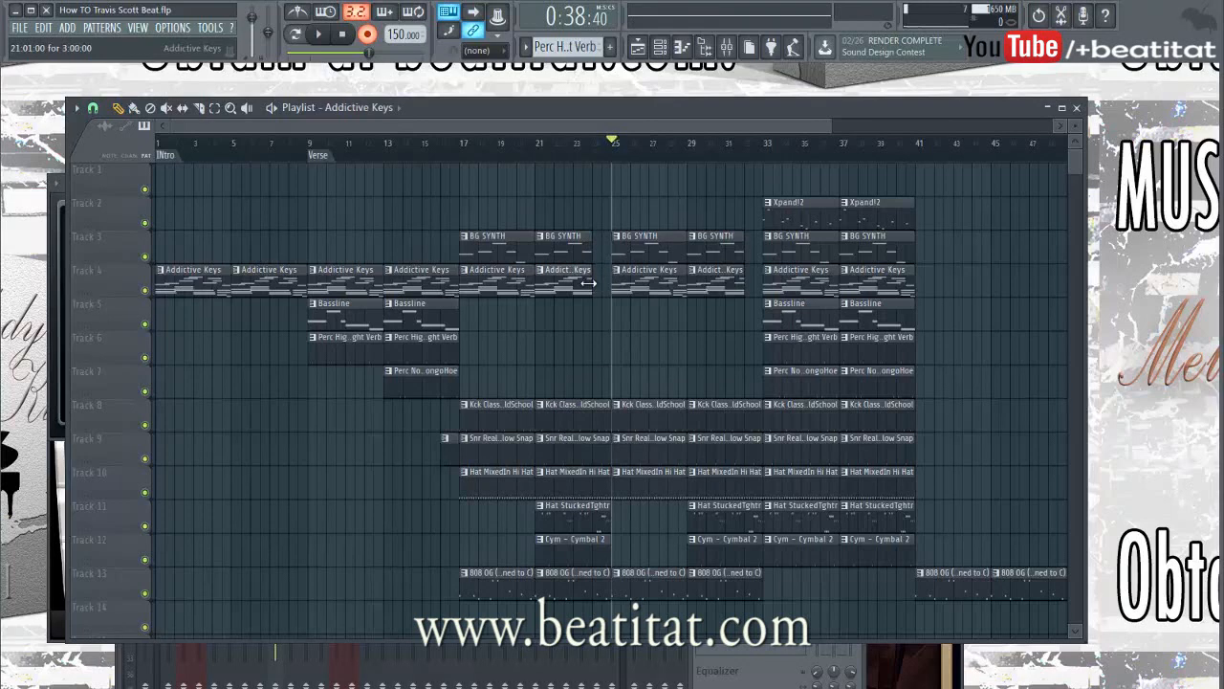
- Copy Perc HighSlight Verb and Perc NotherBongoHoe to bars 25 and 29, trimming their bar 29 clips and the Hat MixedIn Hi Hat one to three bars
{"action": "left_click_drag", "start_coordinate": [798, 351], "coordinate": [736, 345]}
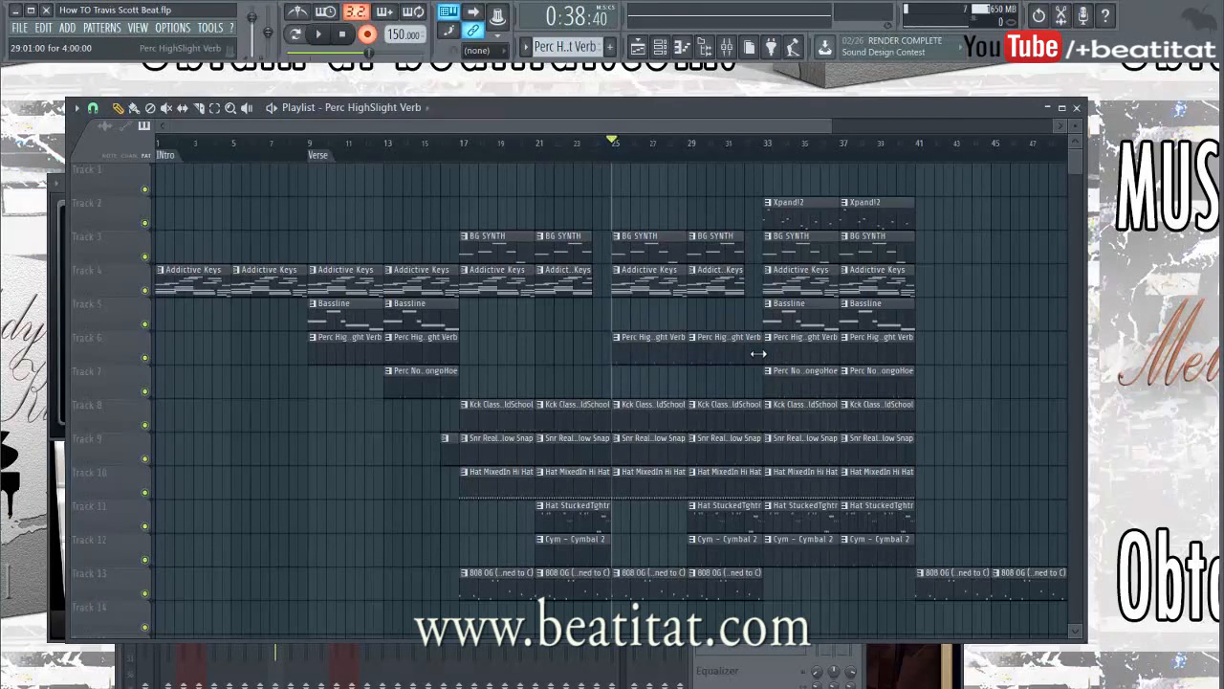
{"action": "left_click_drag", "start_coordinate": [793, 373], "coordinate": [727, 384]}
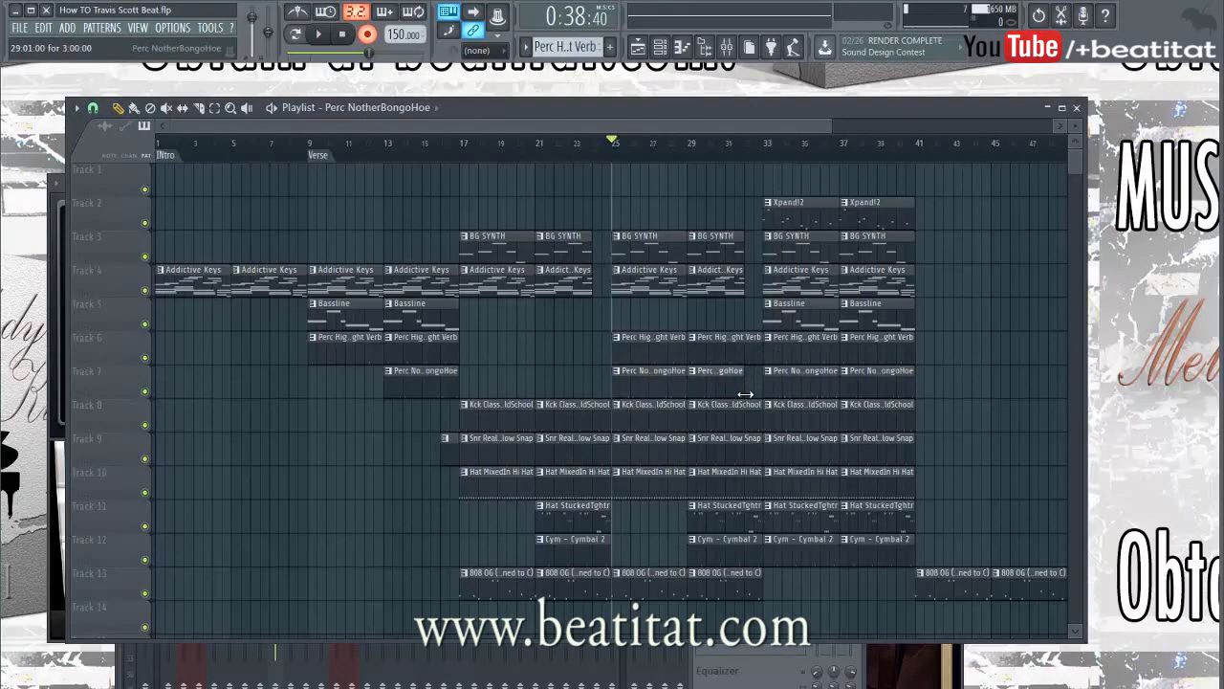
{"action": "scroll", "coordinate": [776, 475], "scroll_direction": "down", "scroll_amount": 1}
{"action": "left_click", "coordinate": [758, 456]}
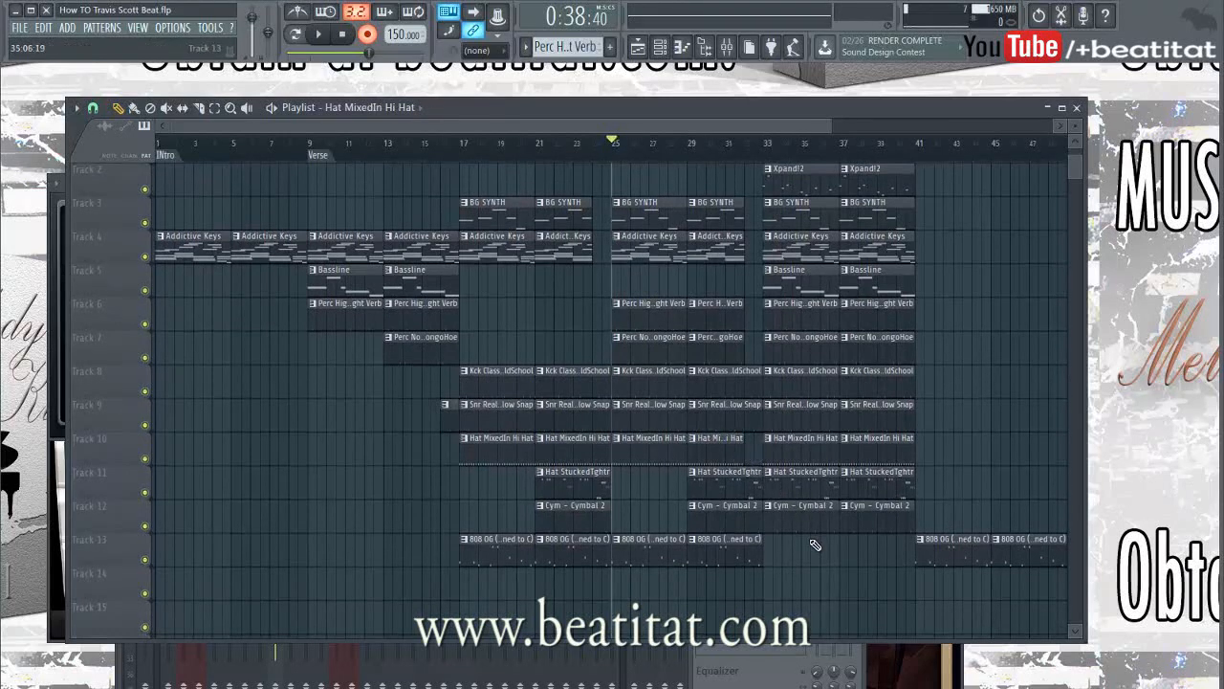
- Replace the Cym - Cymbal 2 clip at bar 21 with one at bar 25 on Track 12, and set the playback position to bar 21
{"action": "left_click_drag", "start_coordinate": [708, 521], "coordinate": [664, 521]}
{"action": "right_click", "coordinate": [597, 517]}
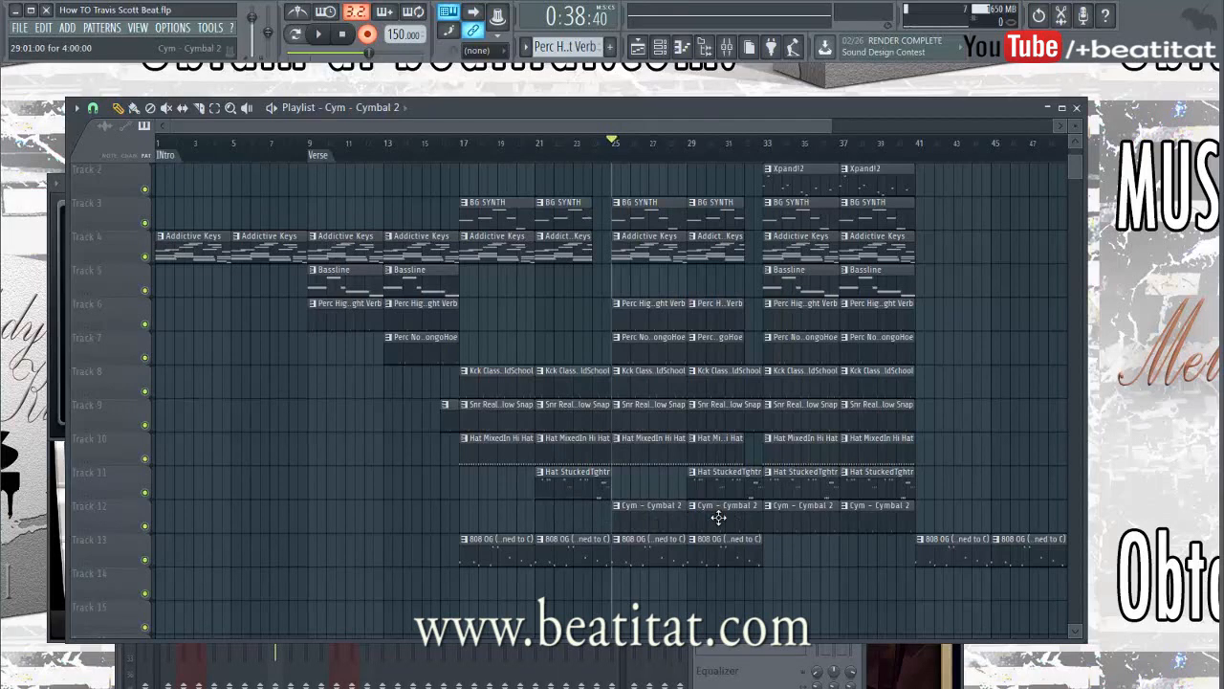
{"action": "left_click", "coordinate": [540, 145]}
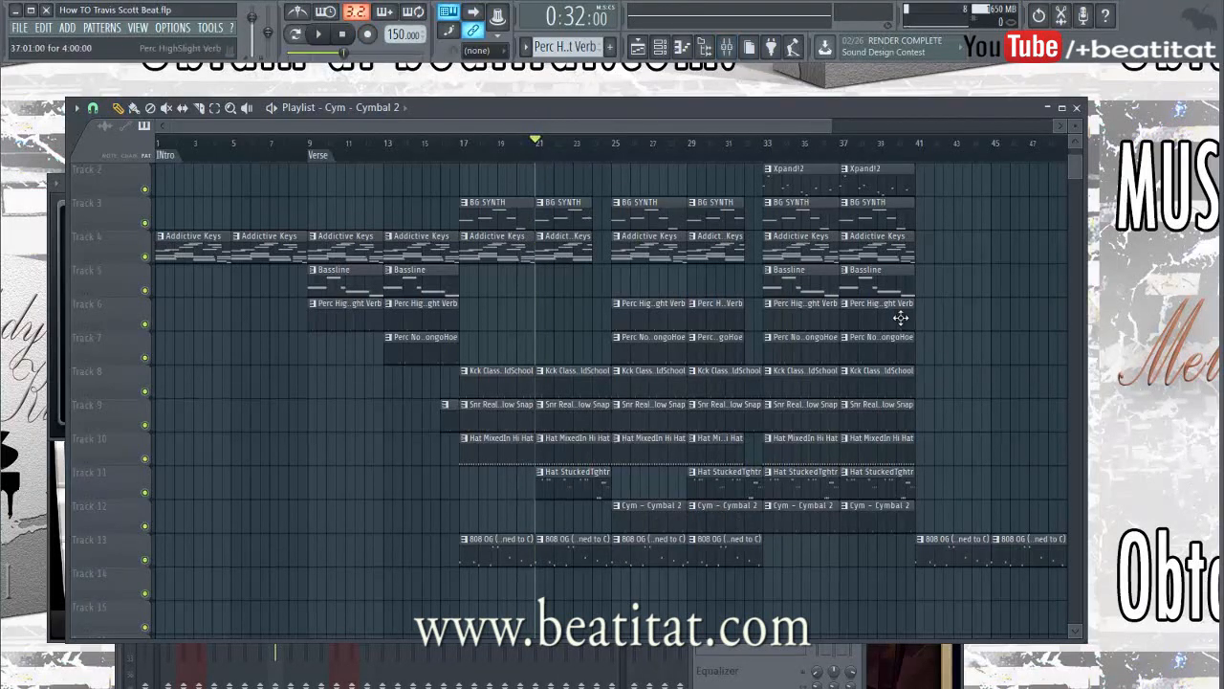
- Copy the Track 2 to 12 clips of the bar 33 section to bar 41, and delete the copied Bassline clips
{"action": "scroll", "coordinate": [902, 319], "scroll_direction": "up", "scroll_amount": 1}
{"action": "left_click_drag", "start_coordinate": [771, 197], "coordinate": [899, 542]}
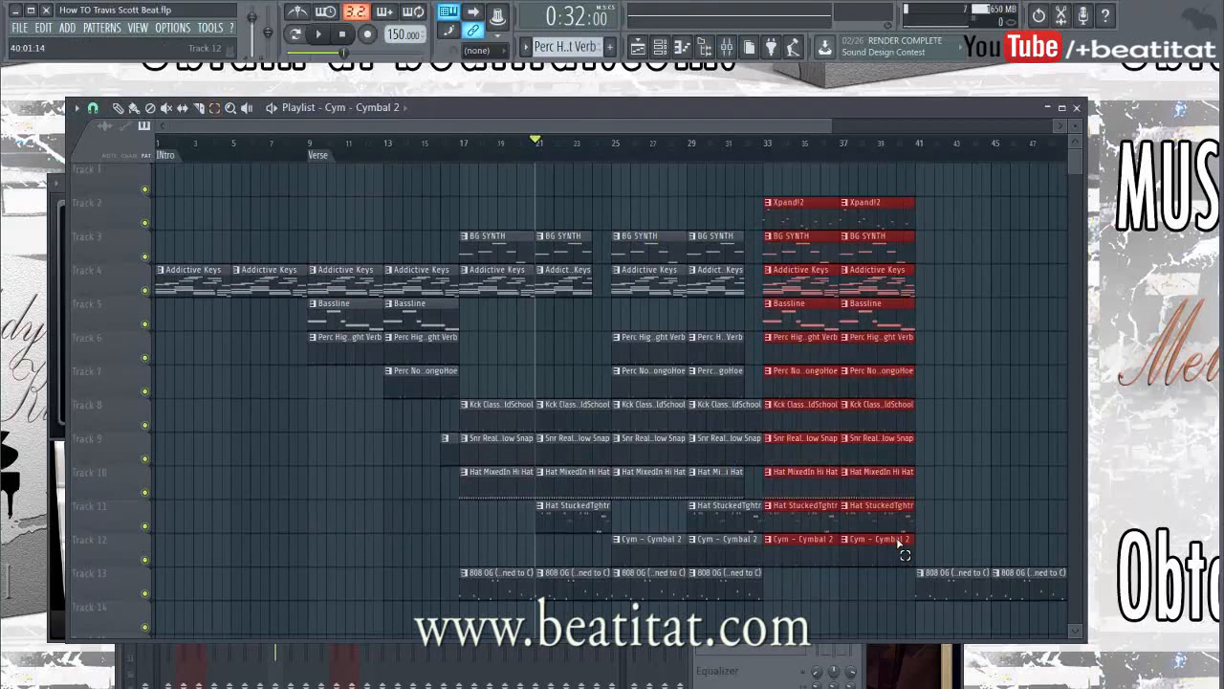
{"action": "left_click_drag", "start_coordinate": [811, 473], "coordinate": [966, 469]}
{"action": "right_click", "coordinate": [943, 321]}
{"action": "right_click", "coordinate": [1005, 319]}
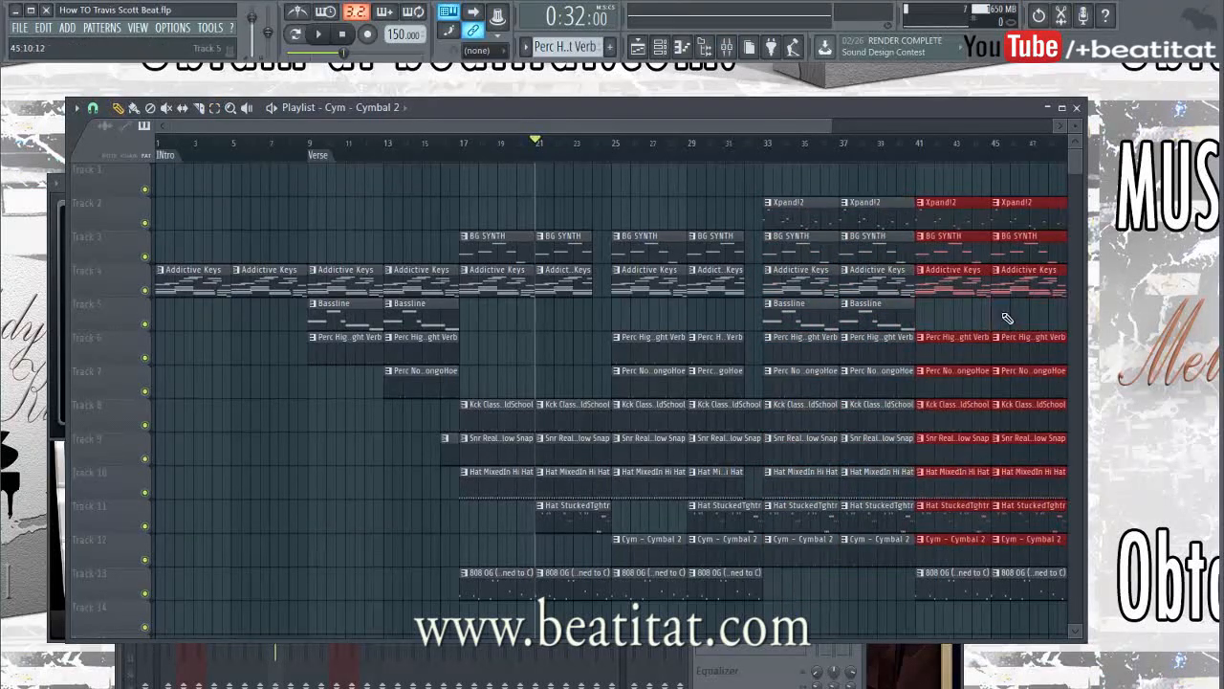
{"action": "left_click", "coordinate": [937, 319], "text": "ctrl"}
- Add a time marker named Chorus at bar 33
{"action": "scroll", "coordinate": [936, 318], "scroll_direction": "down", "scroll_amount": 1}
{"action": "scroll", "coordinate": [935, 319], "scroll_direction": "down", "scroll_amount": 1}
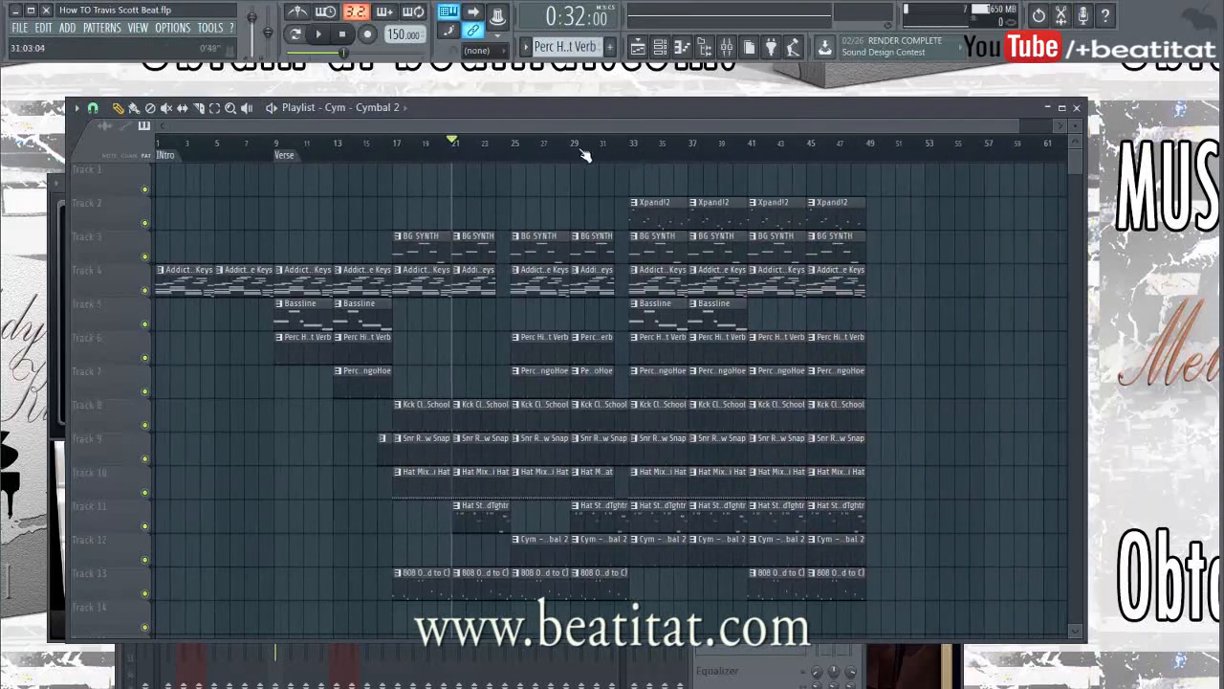
{"action": "left_click", "coordinate": [630, 155]}
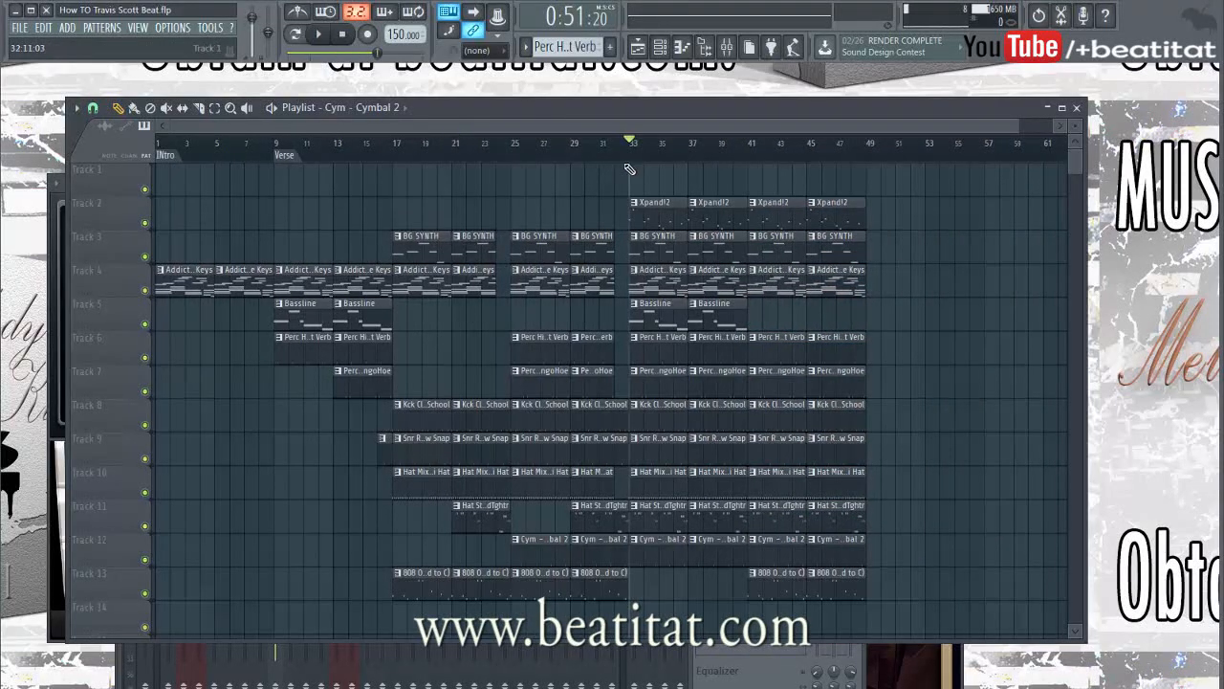
{"action": "key", "text": "alt+t"}
{"action": "type", "text": "Chorus"}
{"action": "key", "text": "Return"}
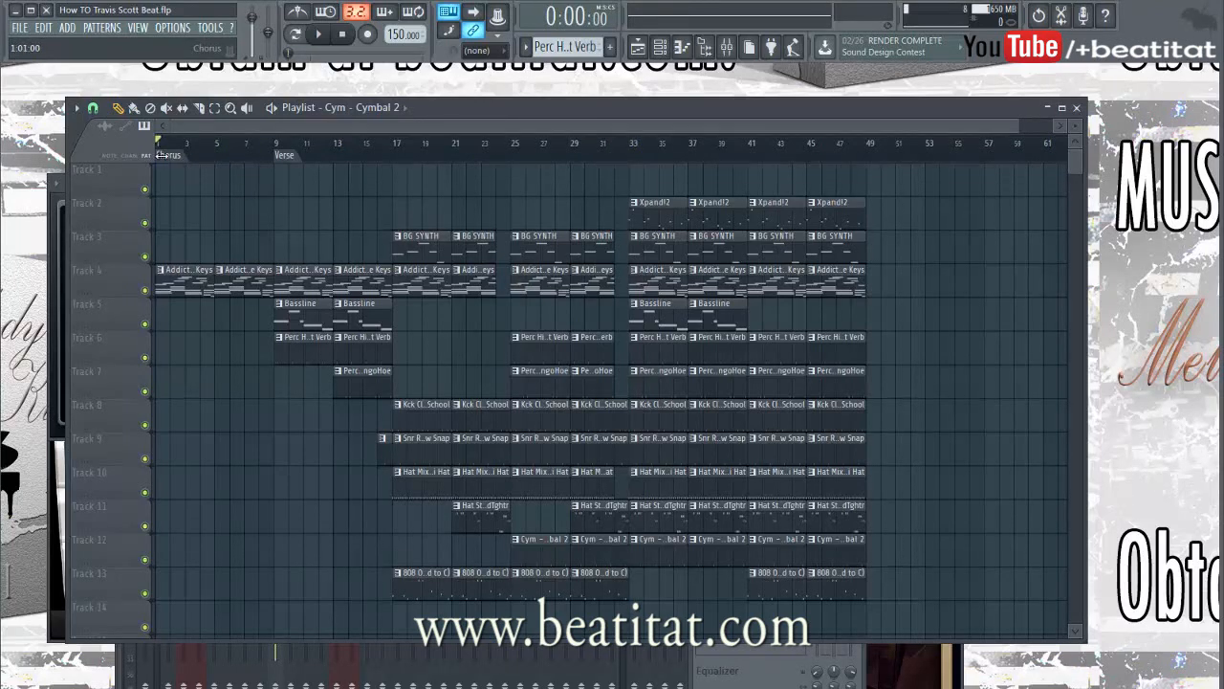
- Delete the Hat MixedIn Hi Hat and Hat StuckedTghtr clips at bars 41 and 45, and play the section from bar 41
{"action": "left_click_drag", "start_coordinate": [639, 156], "coordinate": [826, 156]}
{"action": "right_click", "coordinate": [777, 461]}
{"action": "right_click", "coordinate": [830, 474]}
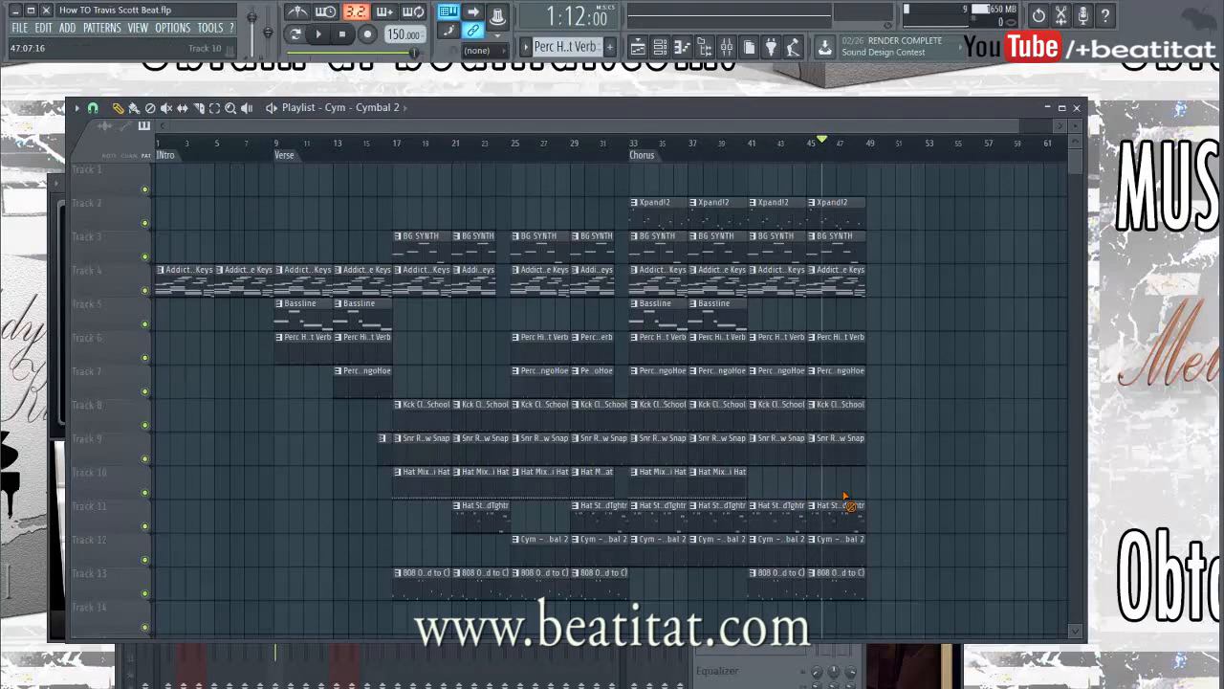
{"action": "left_click", "coordinate": [758, 143]}
{"action": "key", "text": "space"}
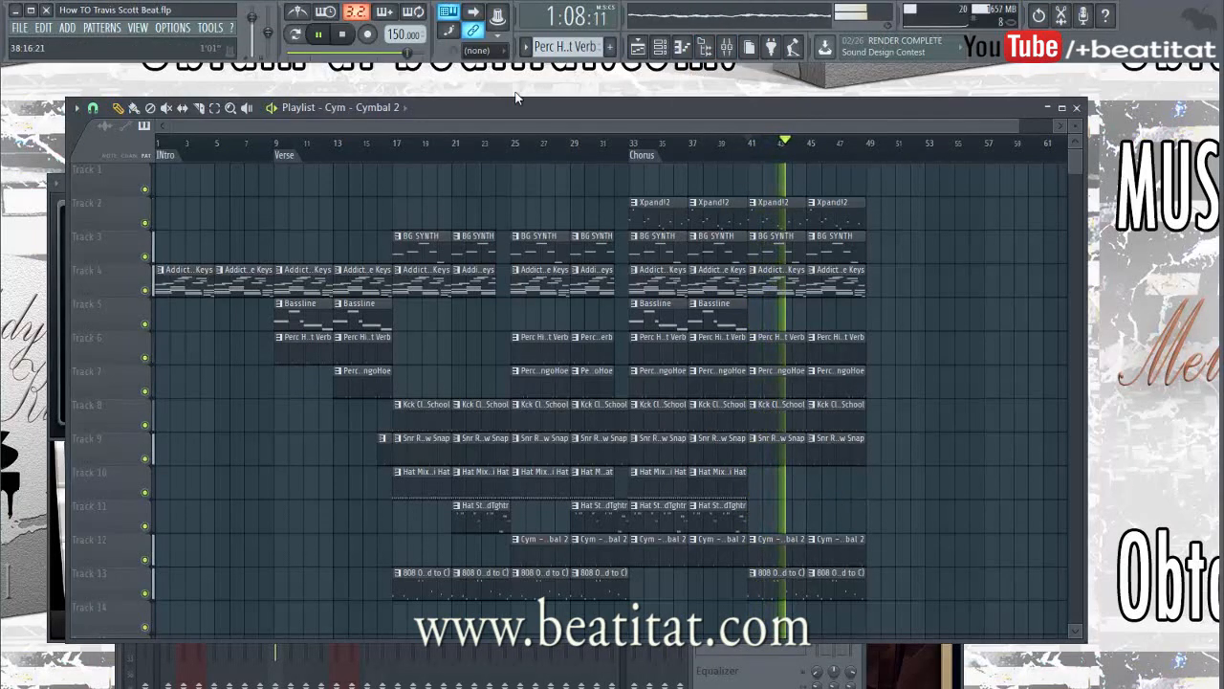
{"action": "key", "text": "space"}
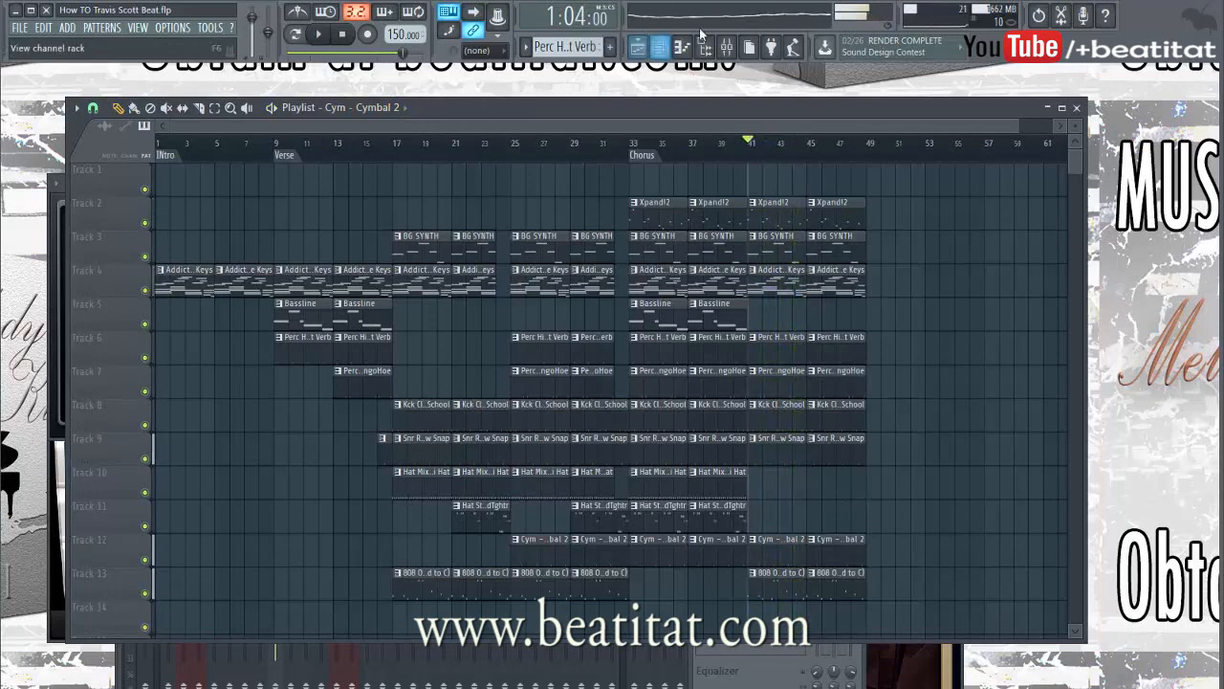
- Create an automation clip for the on/off switch of the Gross Beat in slot 6 of the Addictive Keys mixer track
{"action": "key", "text": "F9"}
{"action": "left_click", "coordinate": [219, 343]}
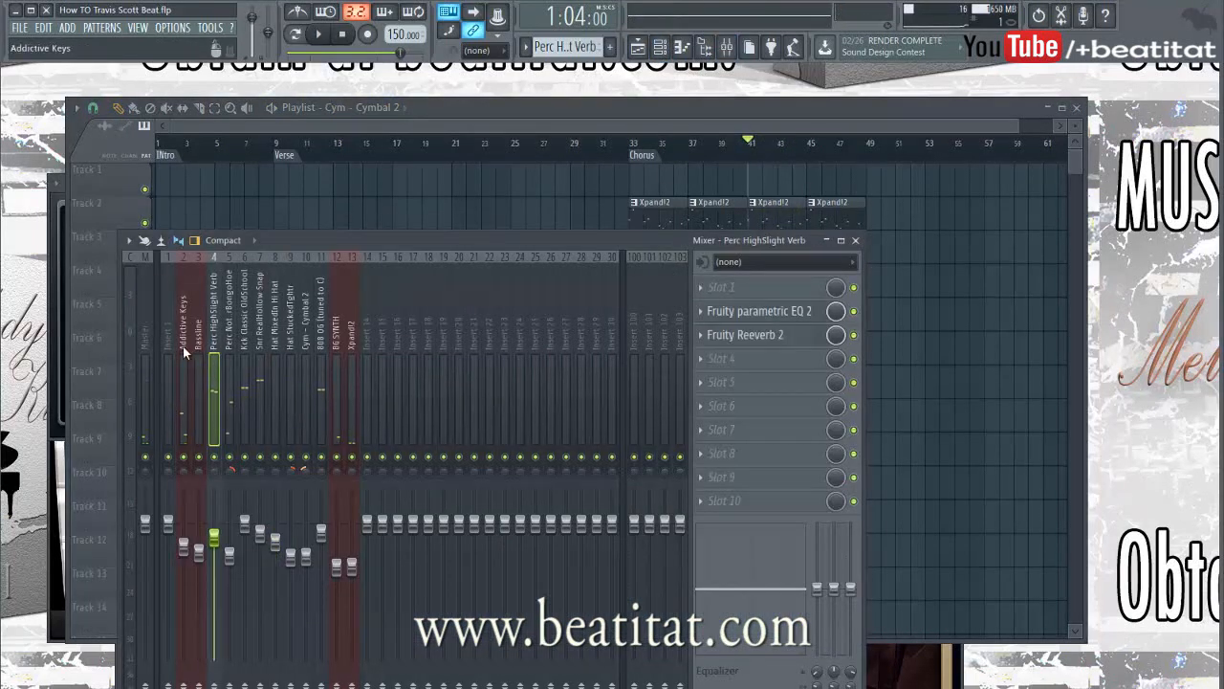
{"action": "left_click", "coordinate": [183, 344]}
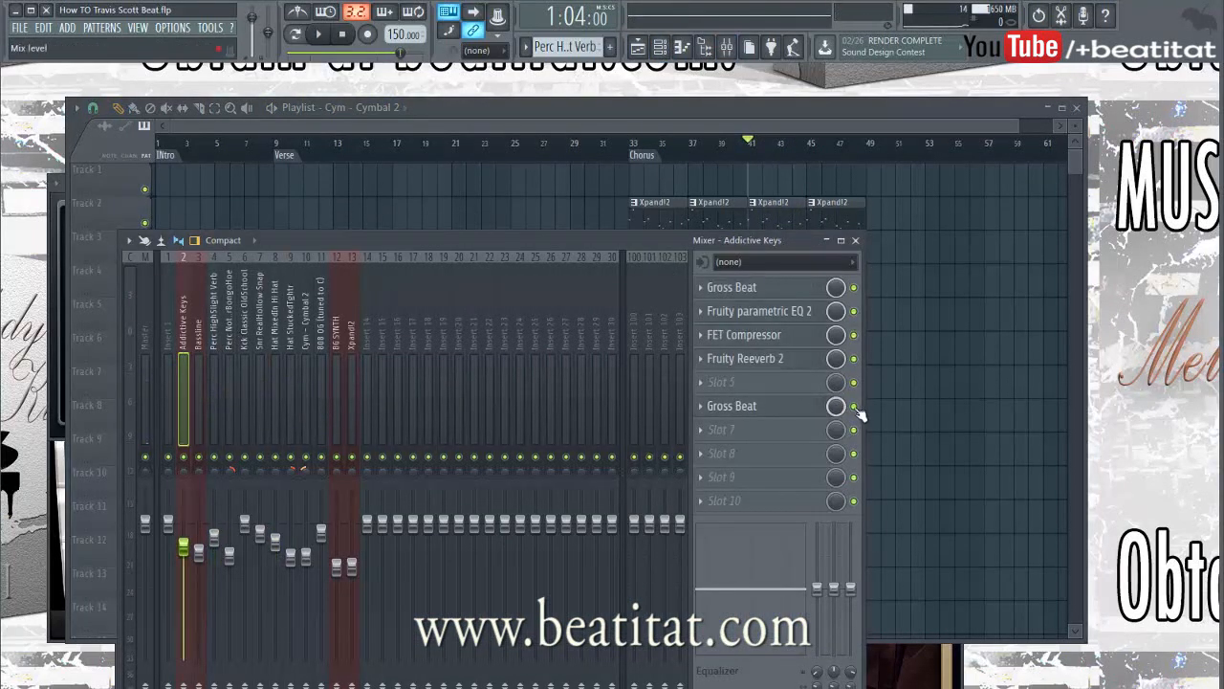
{"action": "right_click", "coordinate": [861, 409]}
{"action": "left_click", "coordinate": [940, 508]}
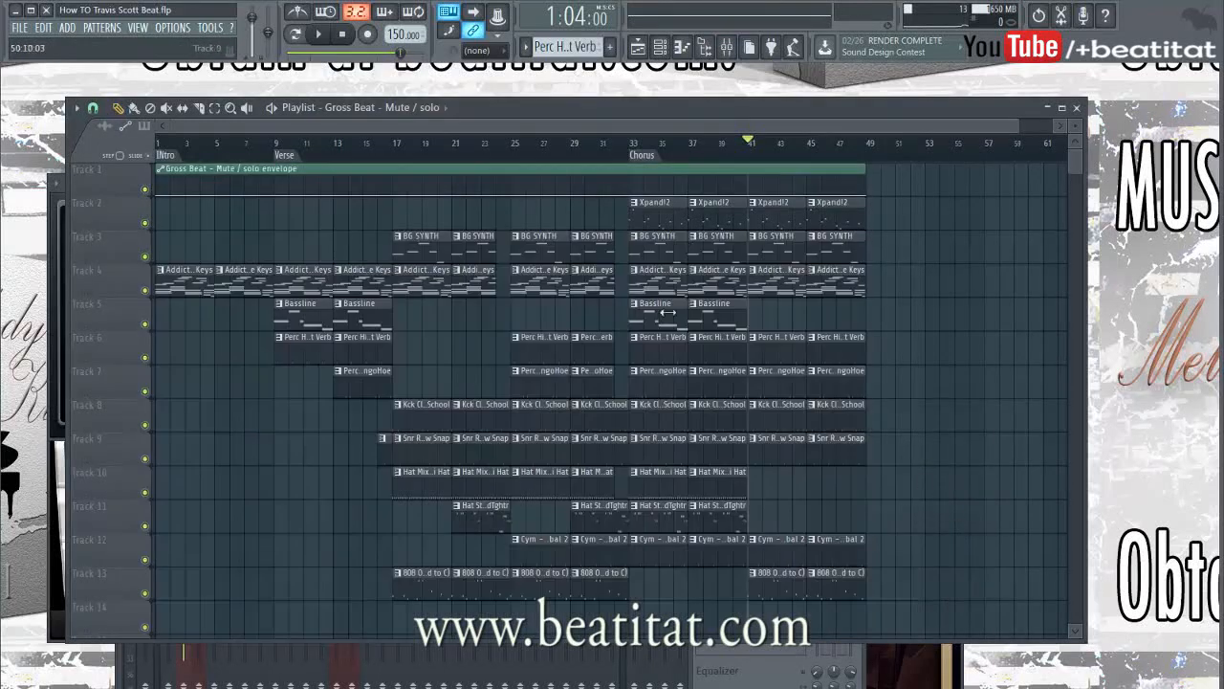
- Shape the Gross Beat mute envelope to jump up at bar 41 and stay raised until bar 49
{"action": "right_click", "coordinate": [750, 194]}
{"action": "right_click", "coordinate": [751, 184]}
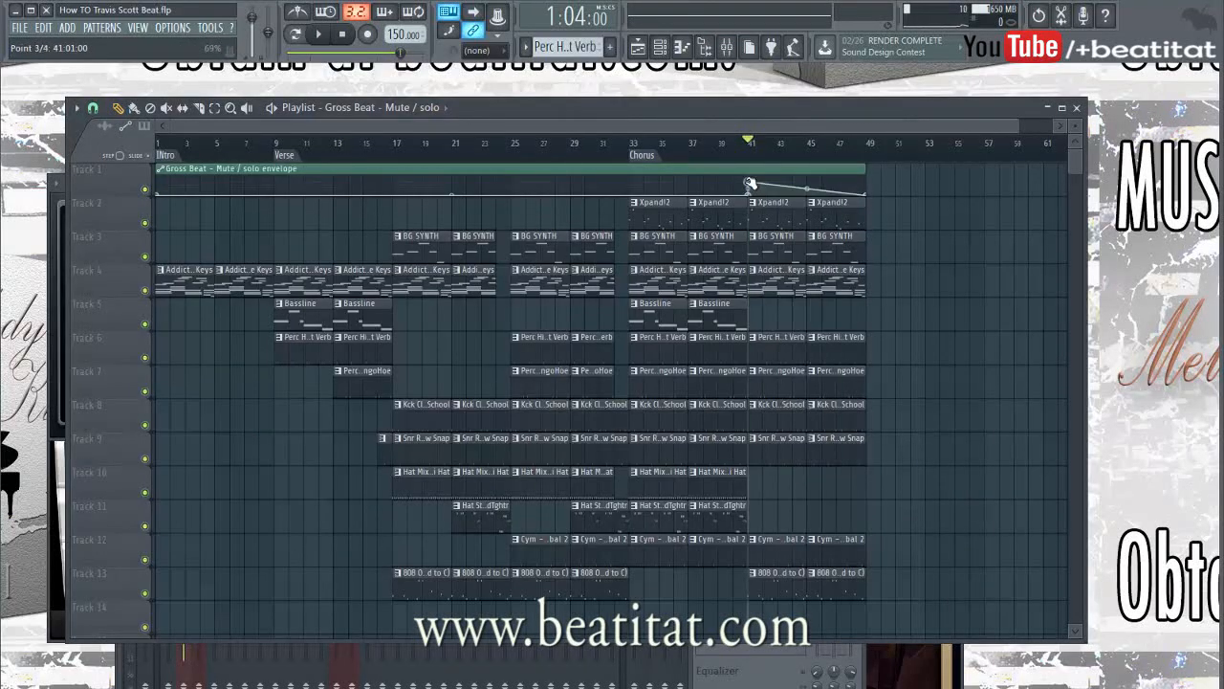
{"action": "left_click_drag", "start_coordinate": [864, 198], "coordinate": [865, 178]}
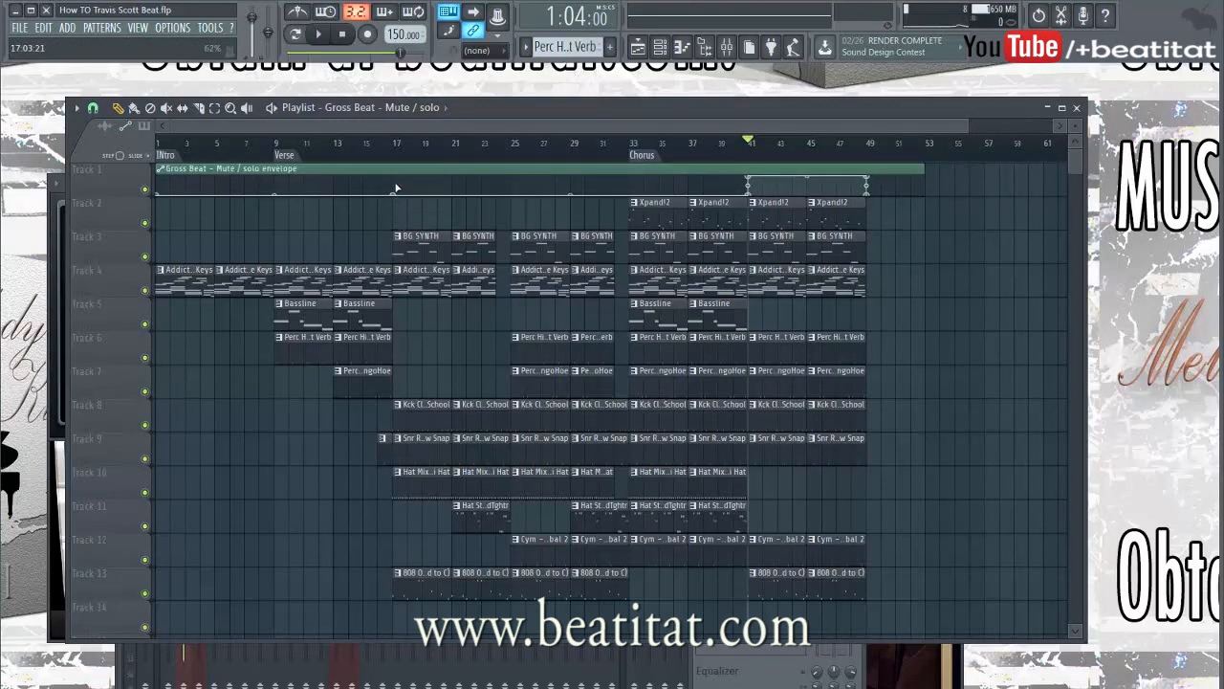
- Raise the Gross Beat mute envelope from bar 17 to bar 33 and keep it low from bar 33 to bar 41
{"action": "left_click_drag", "start_coordinate": [396, 188], "coordinate": [402, 167]}
{"action": "right_click", "coordinate": [601, 184]}
{"action": "left_click_drag", "start_coordinate": [600, 185], "coordinate": [634, 208]}
{"action": "right_click", "coordinate": [632, 177]}
{"action": "left_click_drag", "start_coordinate": [778, 196], "coordinate": [753, 209]}
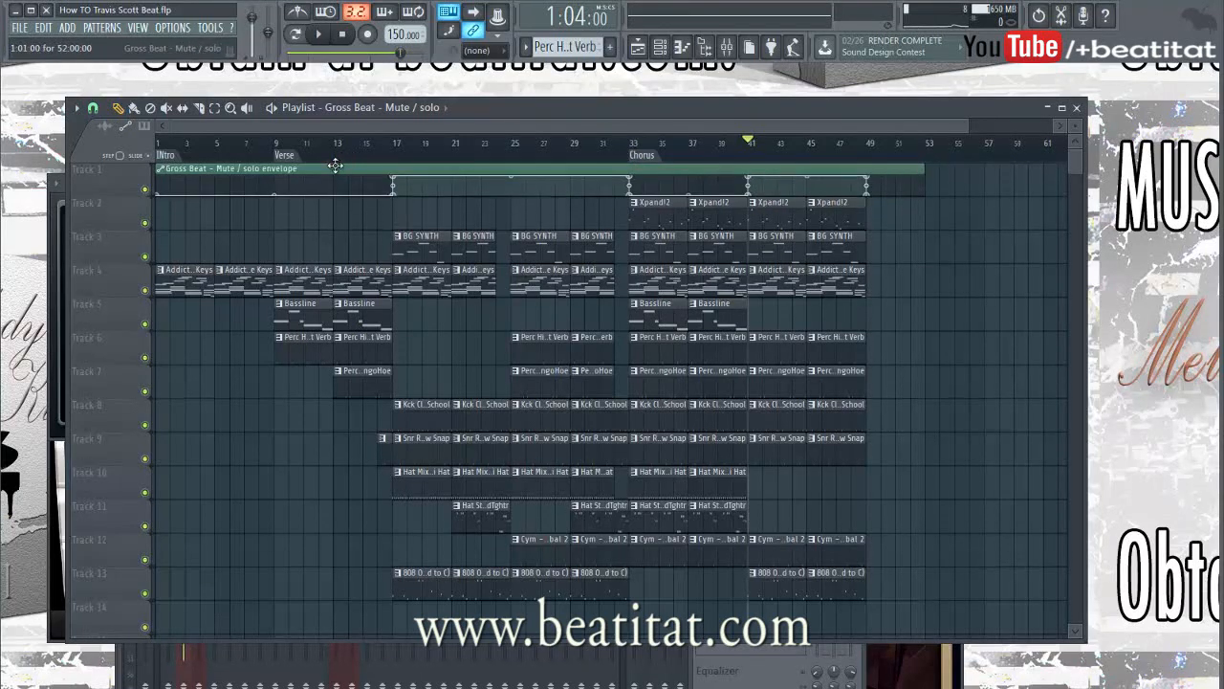
- Play the arrangement from bar 1 to review the intro and the start of the verse
{"action": "left_click_drag", "start_coordinate": [203, 145], "coordinate": [24, 131]}
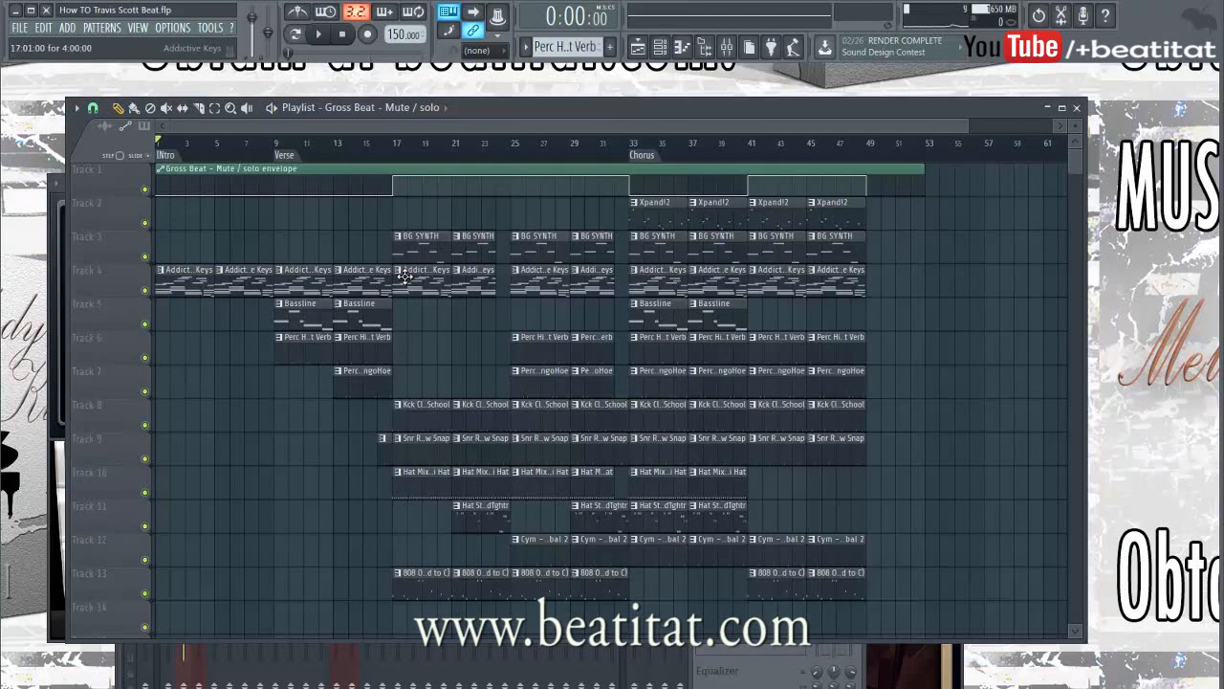
{"action": "key", "text": "space"}
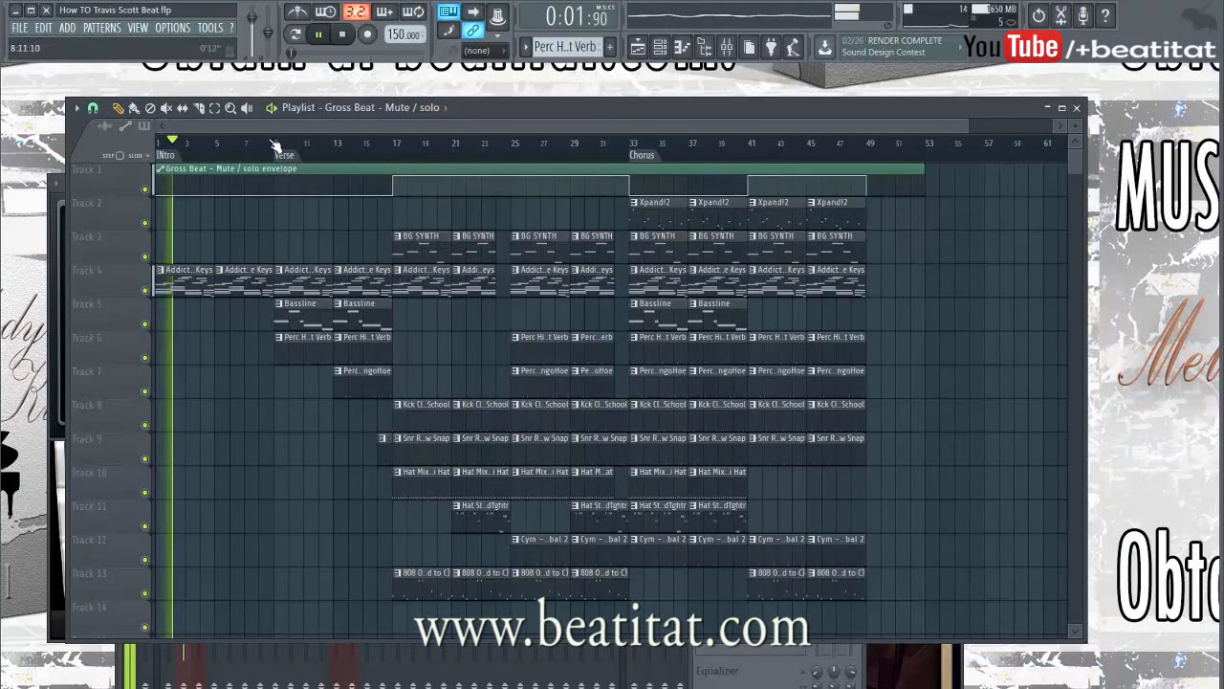
{"action": "left_click", "coordinate": [57, 209]}
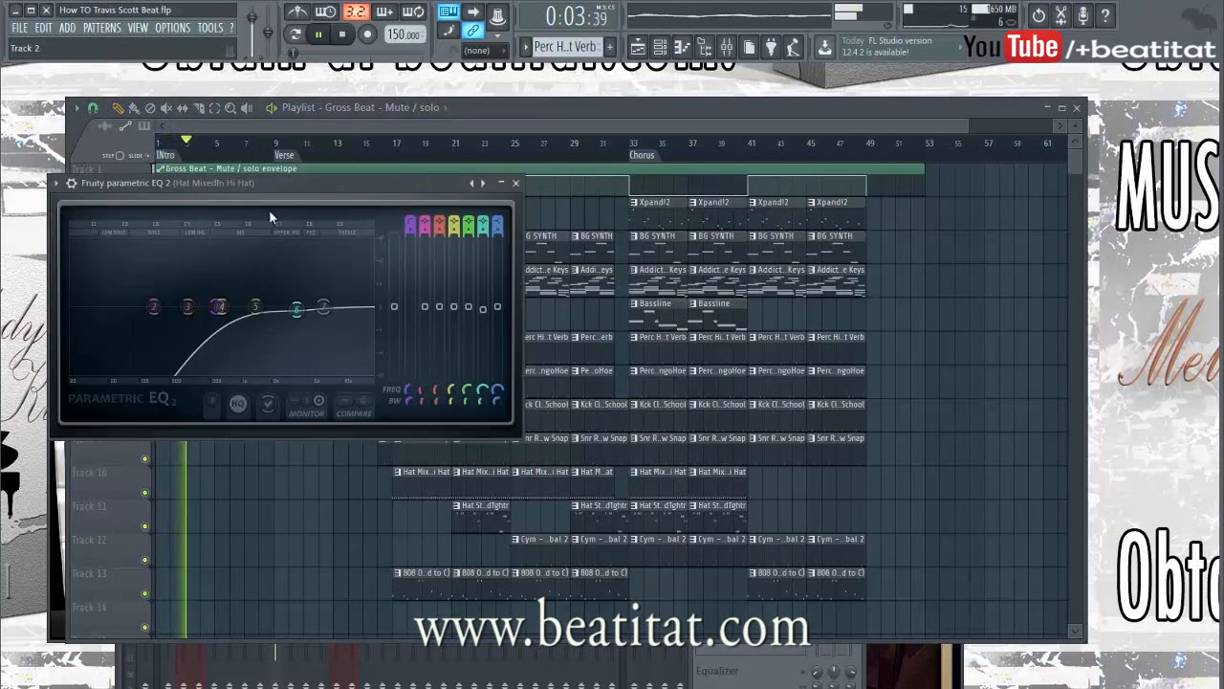
{"action": "left_click", "coordinate": [528, 192]}
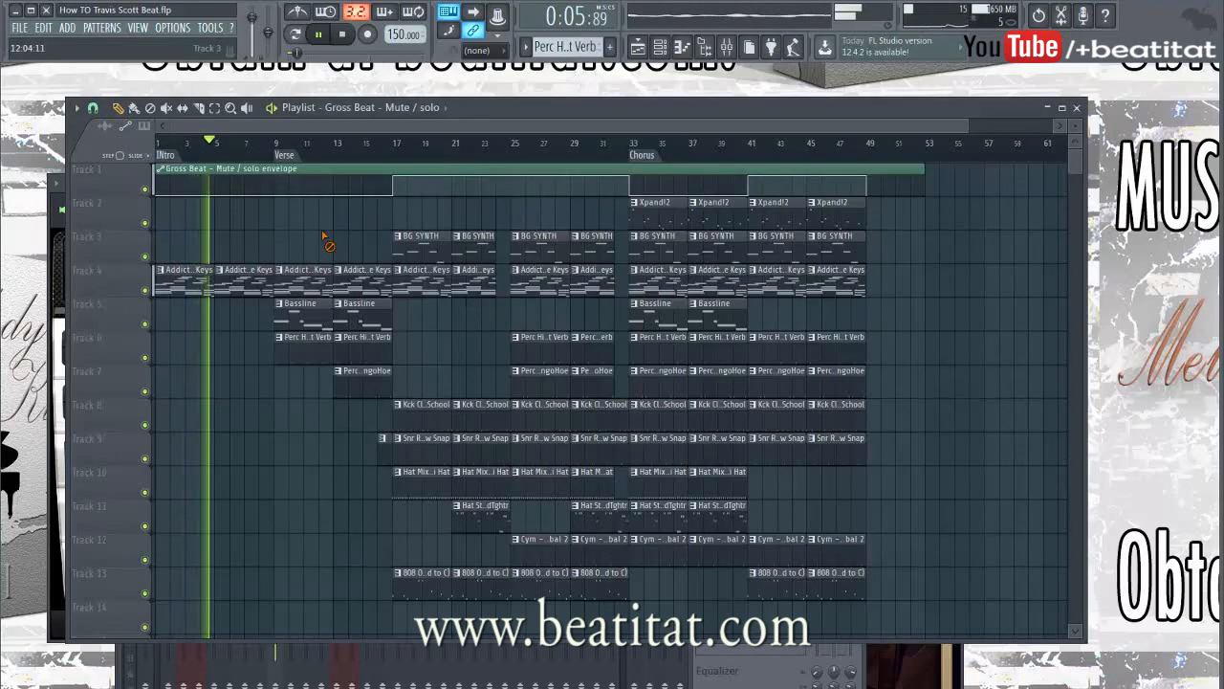
{"action": "right_click", "coordinate": [306, 344]}
{"action": "key", "text": "ctrl+z"}
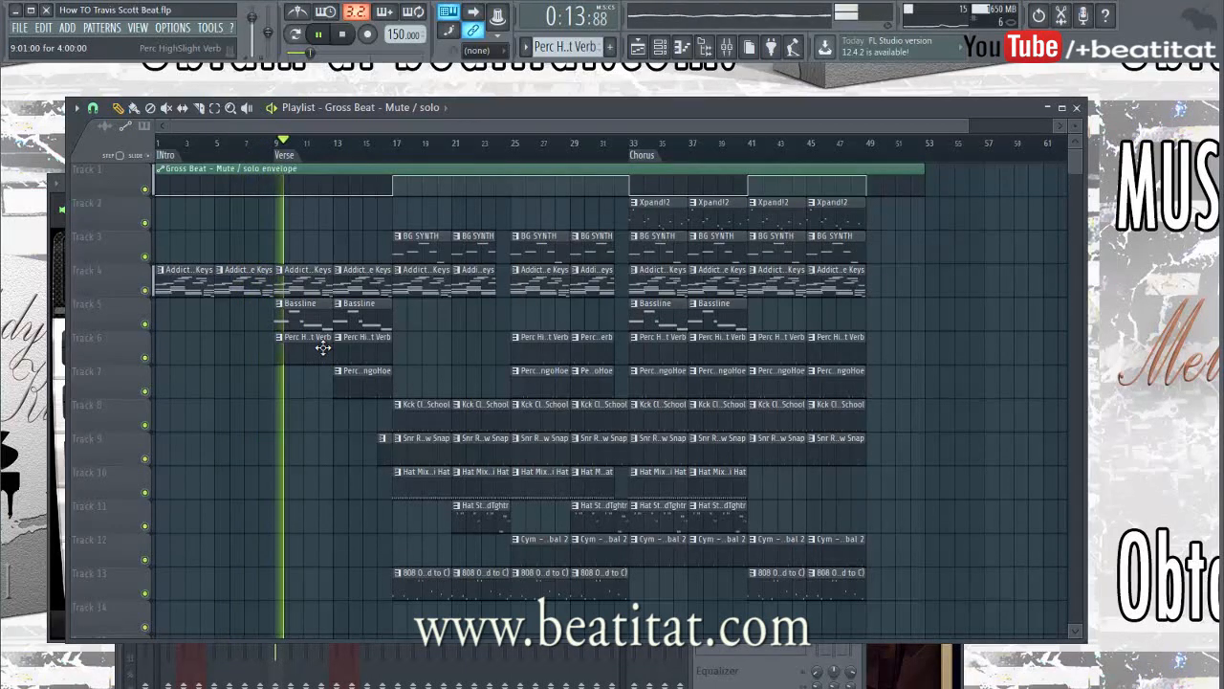
- Delete the bongo percussion clip at bar 13 and the short snare clip just before bar 17
{"action": "left_click", "coordinate": [660, 46]}
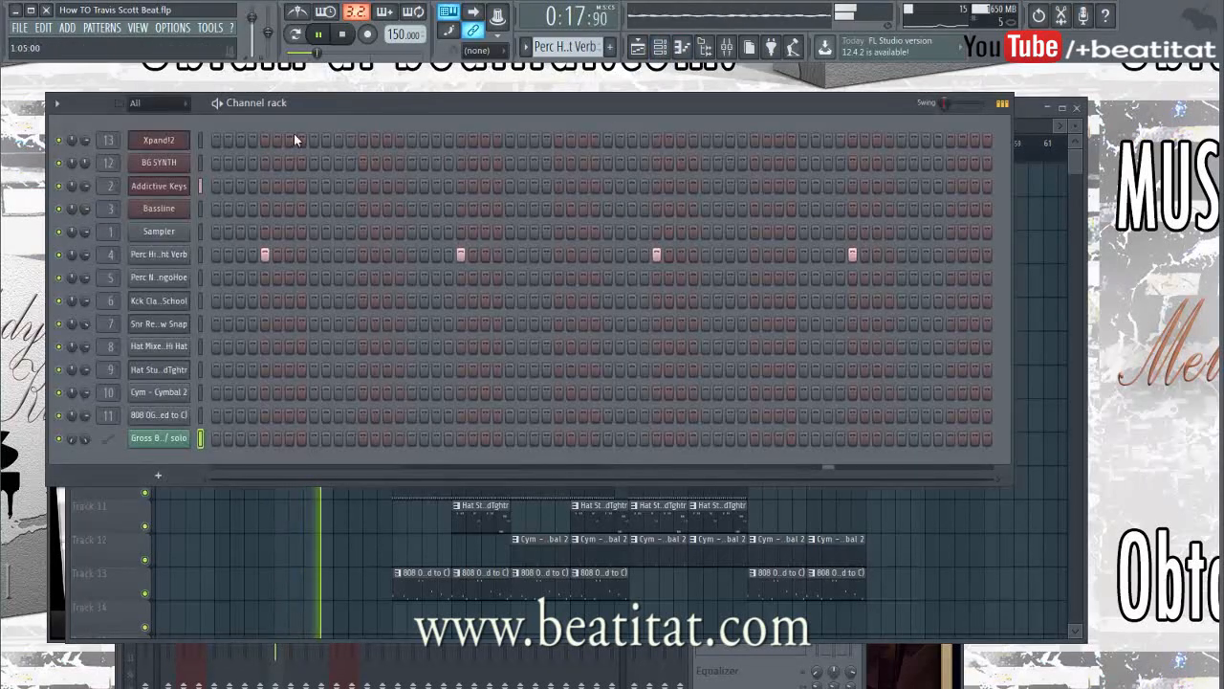
{"action": "left_click", "coordinate": [1027, 225]}
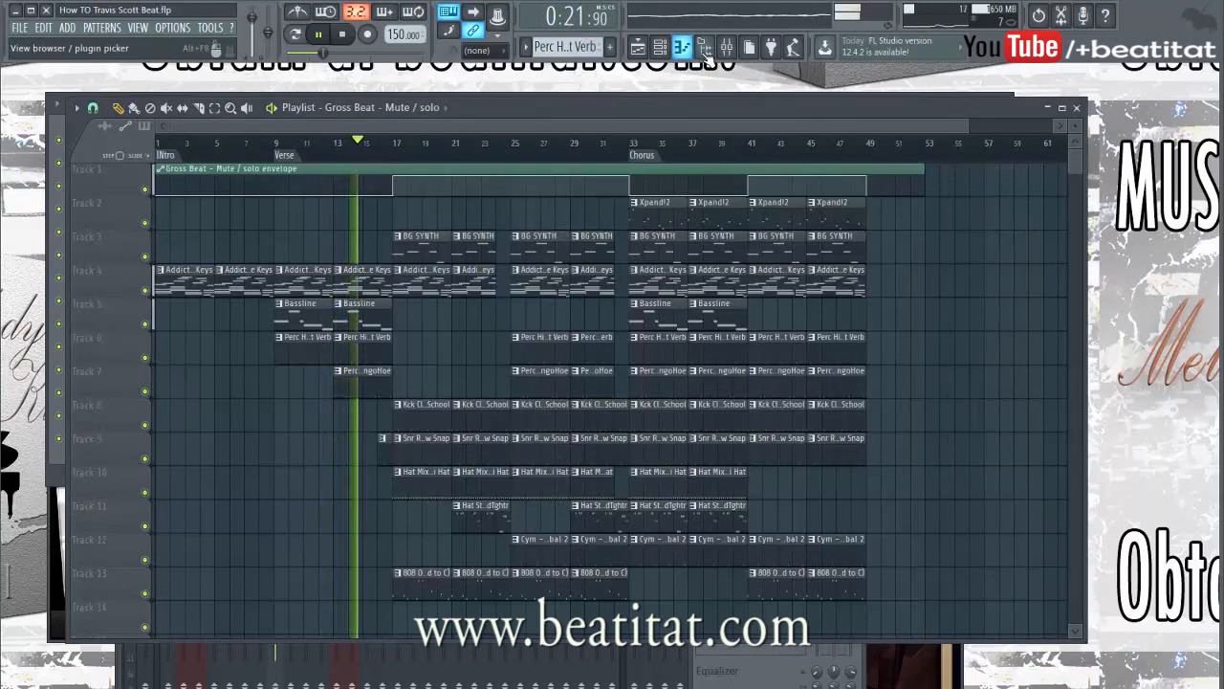
{"action": "right_click", "coordinate": [350, 375]}
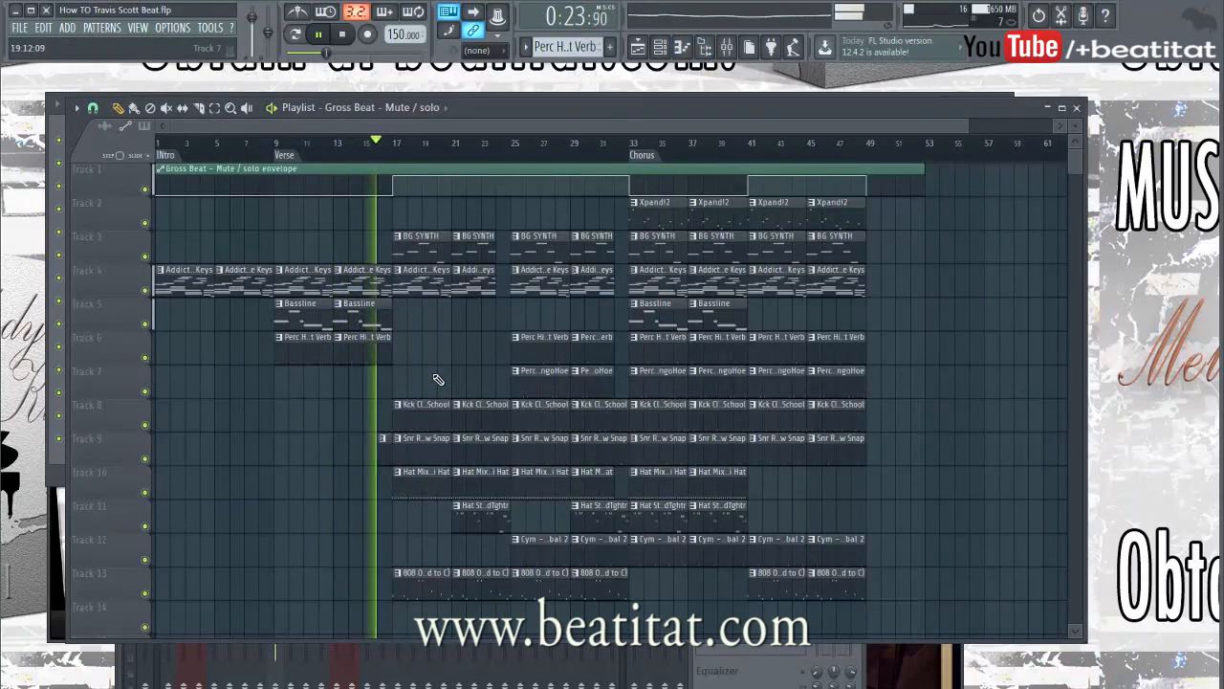
{"action": "right_click", "coordinate": [383, 459]}
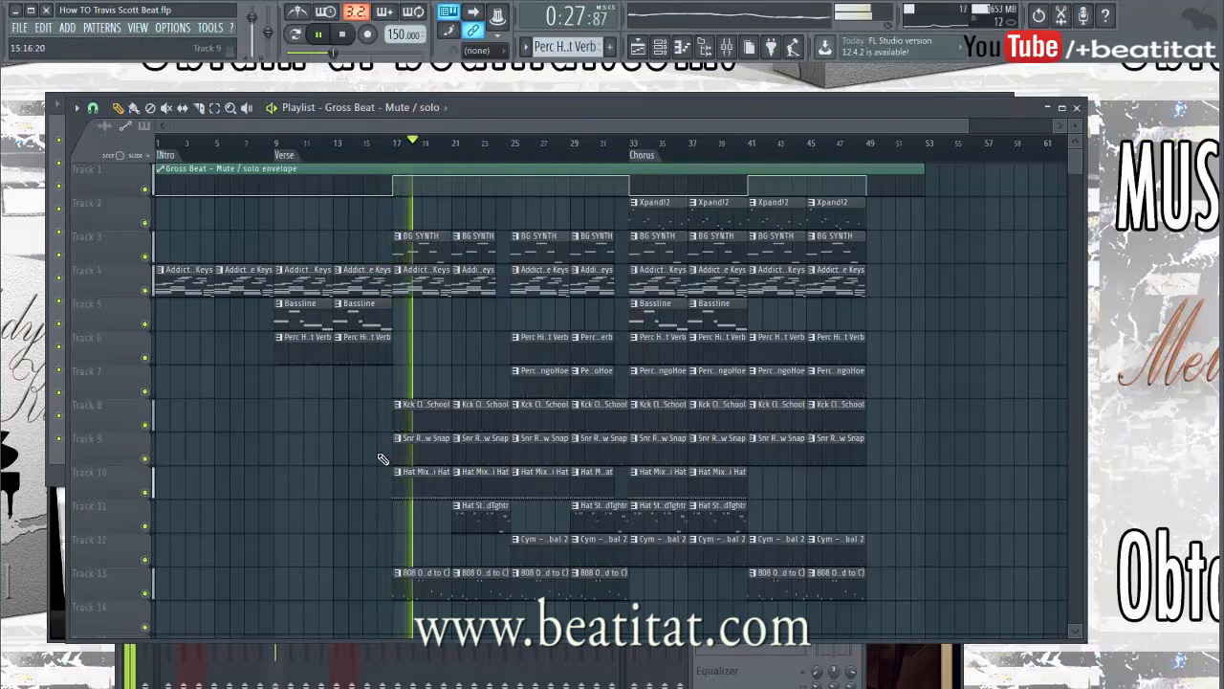
- Delete the two BG SYNTH clips between bars 17 and 25 and replay from bar 17
{"action": "right_click", "coordinate": [421, 244]}
{"action": "right_click", "coordinate": [475, 244]}
{"action": "left_click", "coordinate": [396, 148]}
{"action": "left_click", "coordinate": [395, 143]}
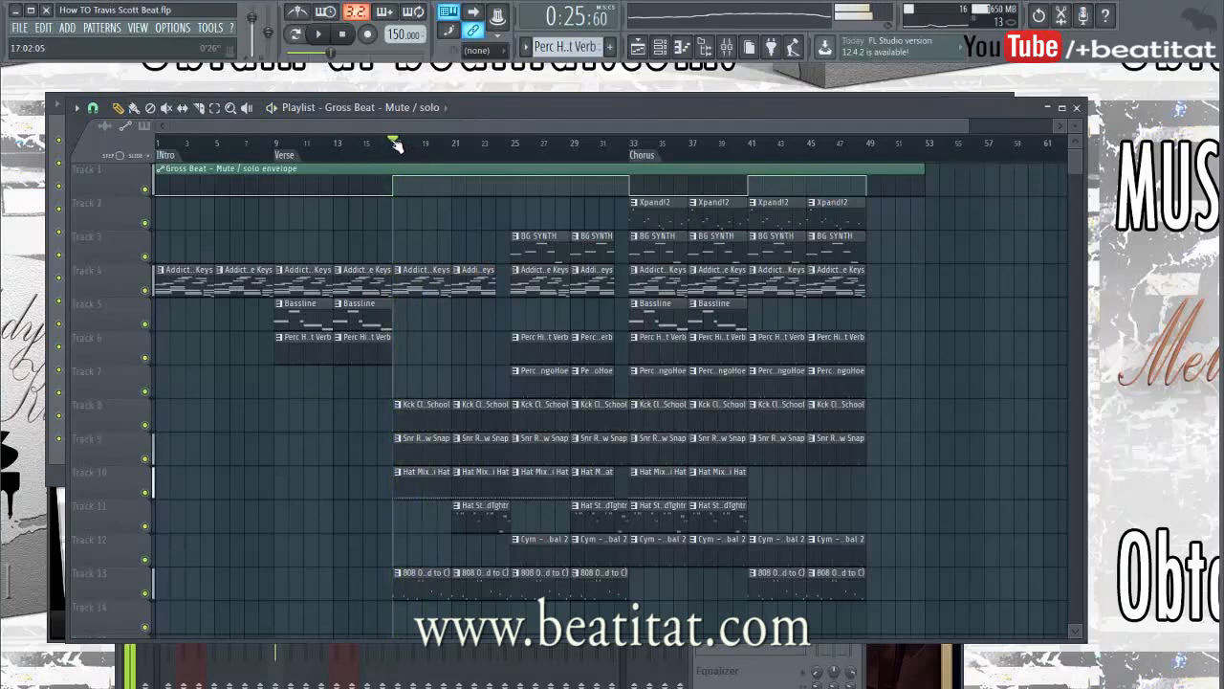
{"action": "key", "text": "space"}
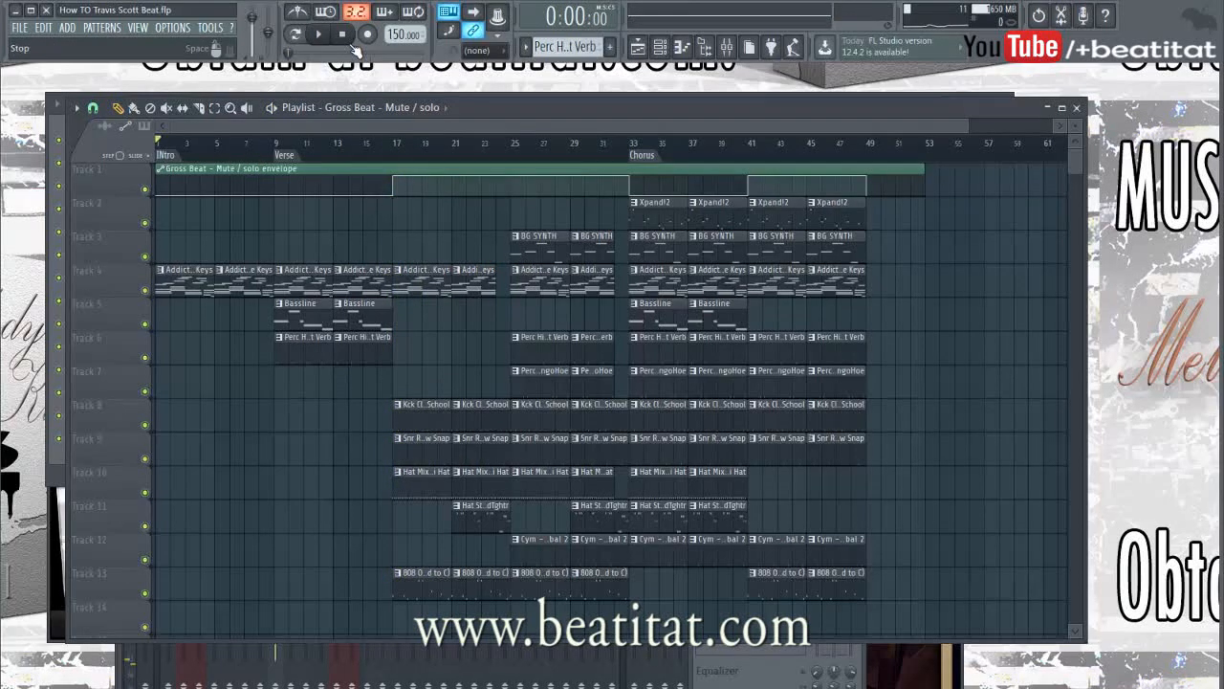
- While playing from bar 9, cut the lows and slightly boost the upper mids in the Perc HighSlight Verb track's Fruity parametric EQ 2
{"action": "left_click", "coordinate": [278, 143]}
{"action": "key", "text": "space"}
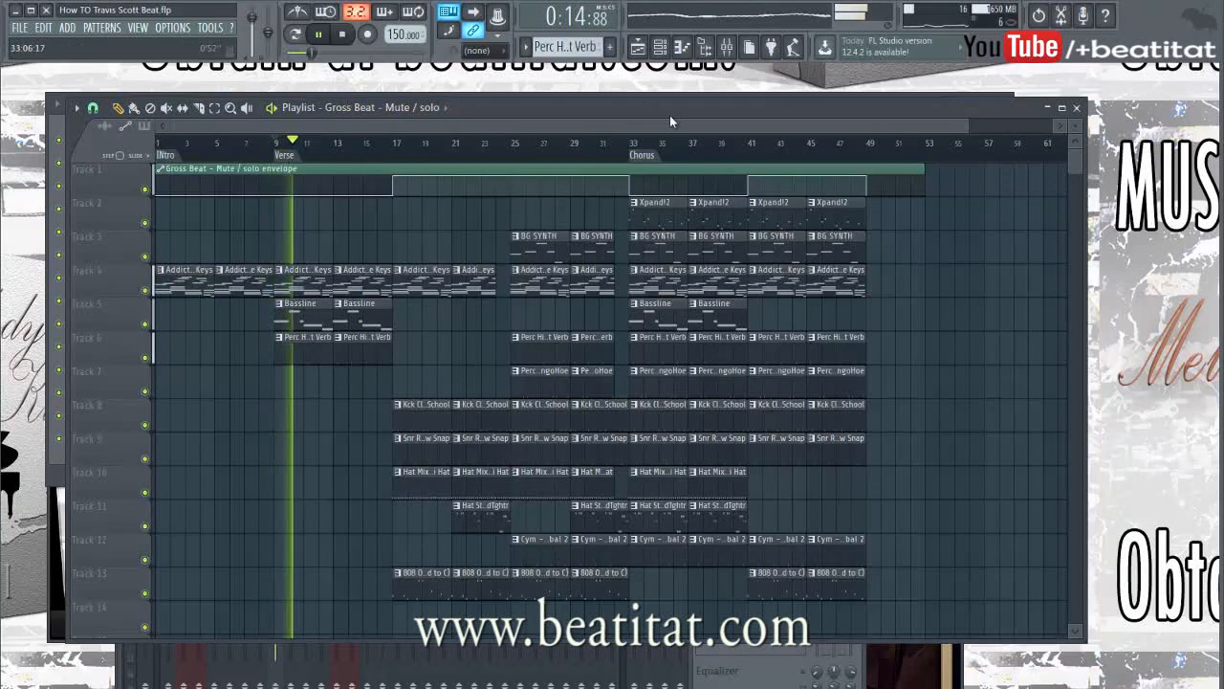
{"action": "key", "text": "F9"}
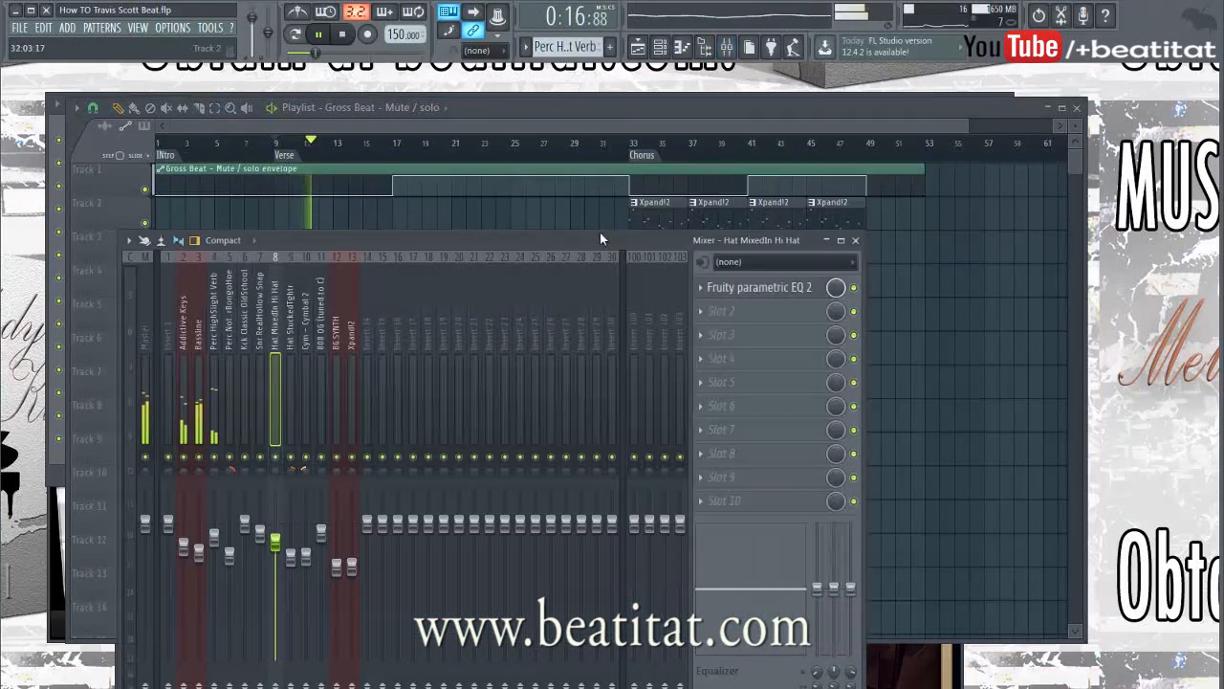
{"action": "left_click_drag", "start_coordinate": [599, 240], "coordinate": [668, 142]}
{"action": "left_click", "coordinate": [314, 279]}
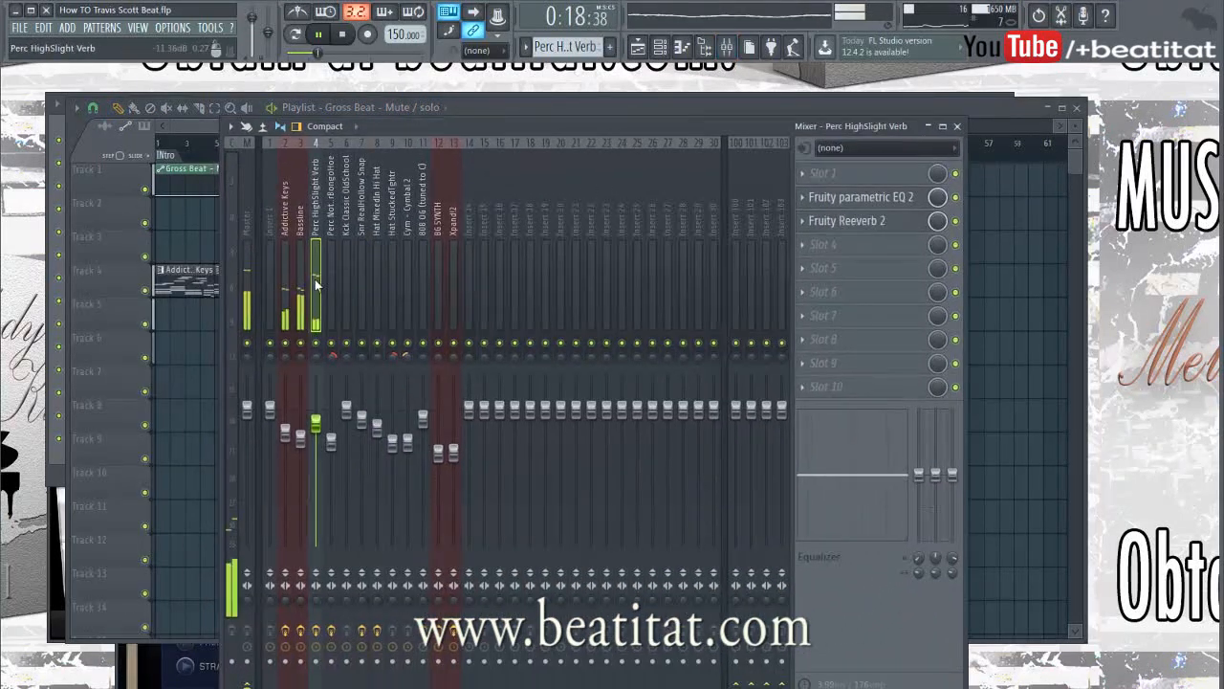
{"action": "left_click", "coordinate": [839, 196]}
{"action": "left_click_drag", "start_coordinate": [208, 355], "coordinate": [213, 393]}
{"action": "left_click_drag", "start_coordinate": [313, 322], "coordinate": [306, 319]}
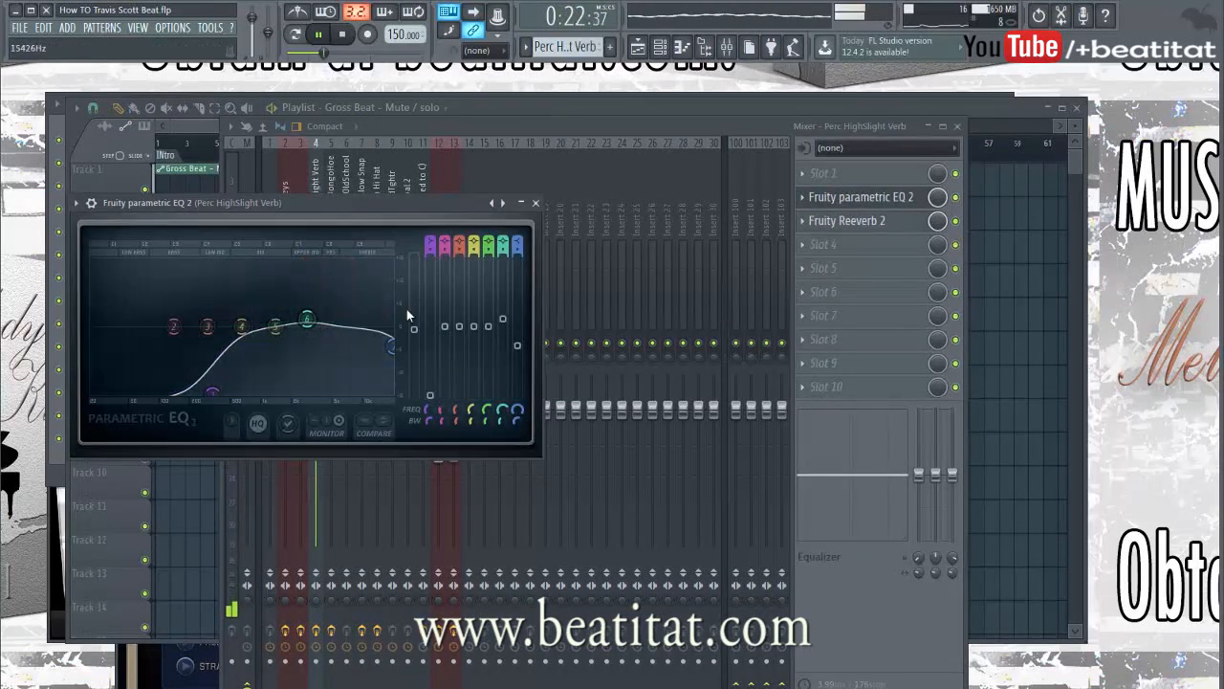
{"action": "left_click", "coordinate": [536, 203]}
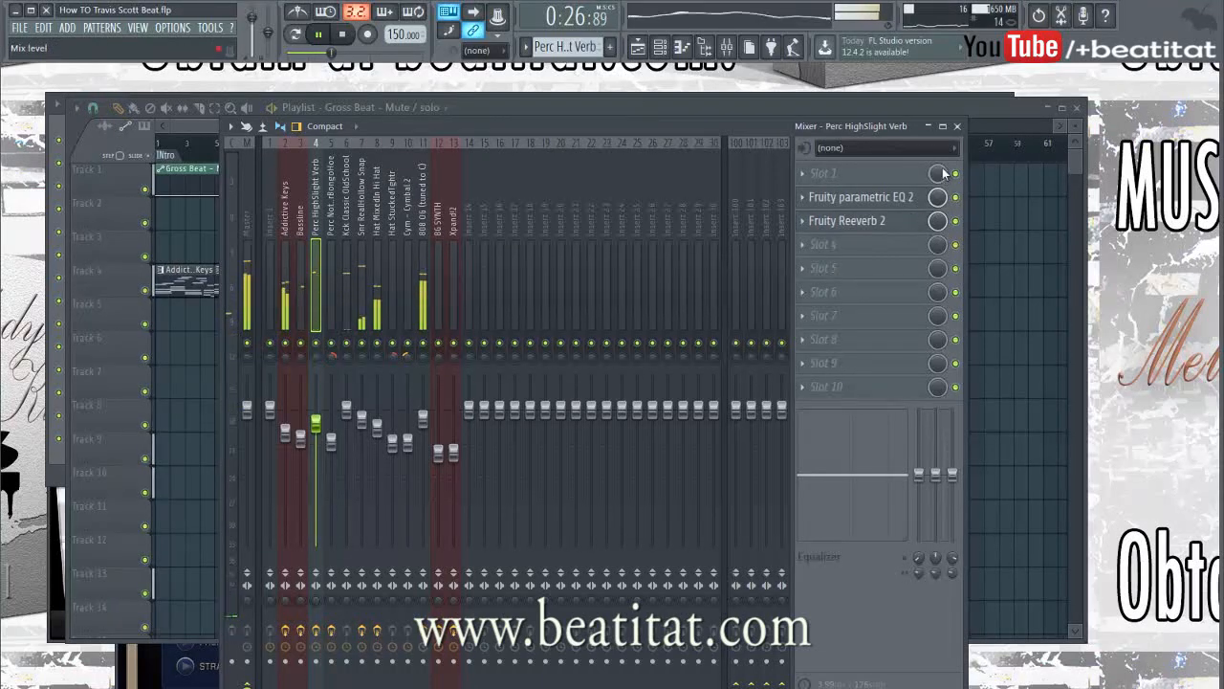
- Add Gross Beat to slot 4 of the 808 OG mixer track and apply its Mute volume preset
{"action": "left_click", "coordinate": [957, 127]}
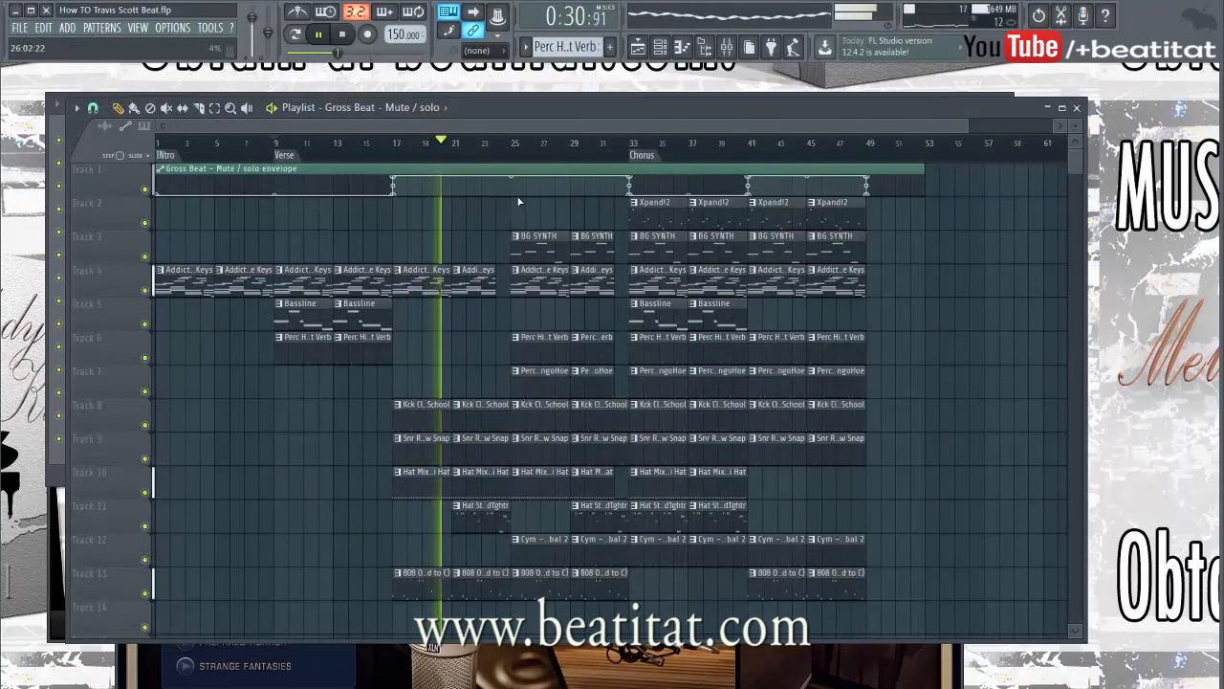
{"action": "scroll", "coordinate": [522, 201], "scroll_direction": "down", "scroll_amount": 4}
{"action": "scroll", "coordinate": [516, 208], "scroll_direction": "up", "scroll_amount": 4}
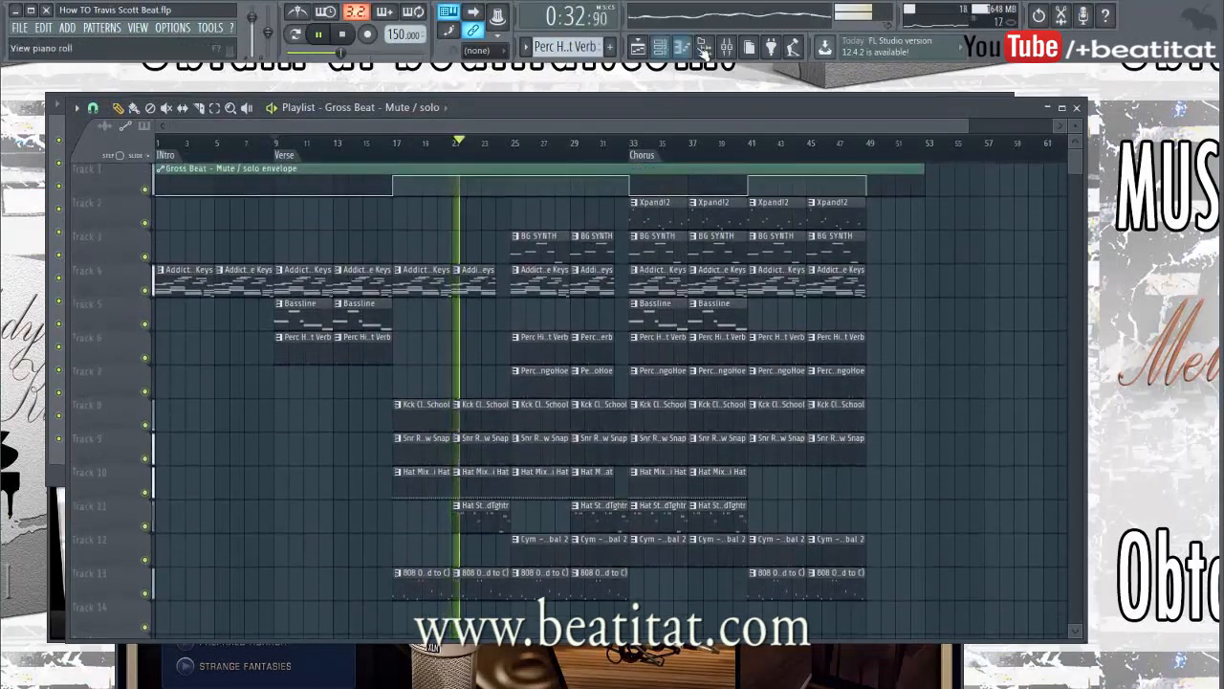
{"action": "left_click", "coordinate": [729, 50]}
{"action": "left_click", "coordinate": [426, 279]}
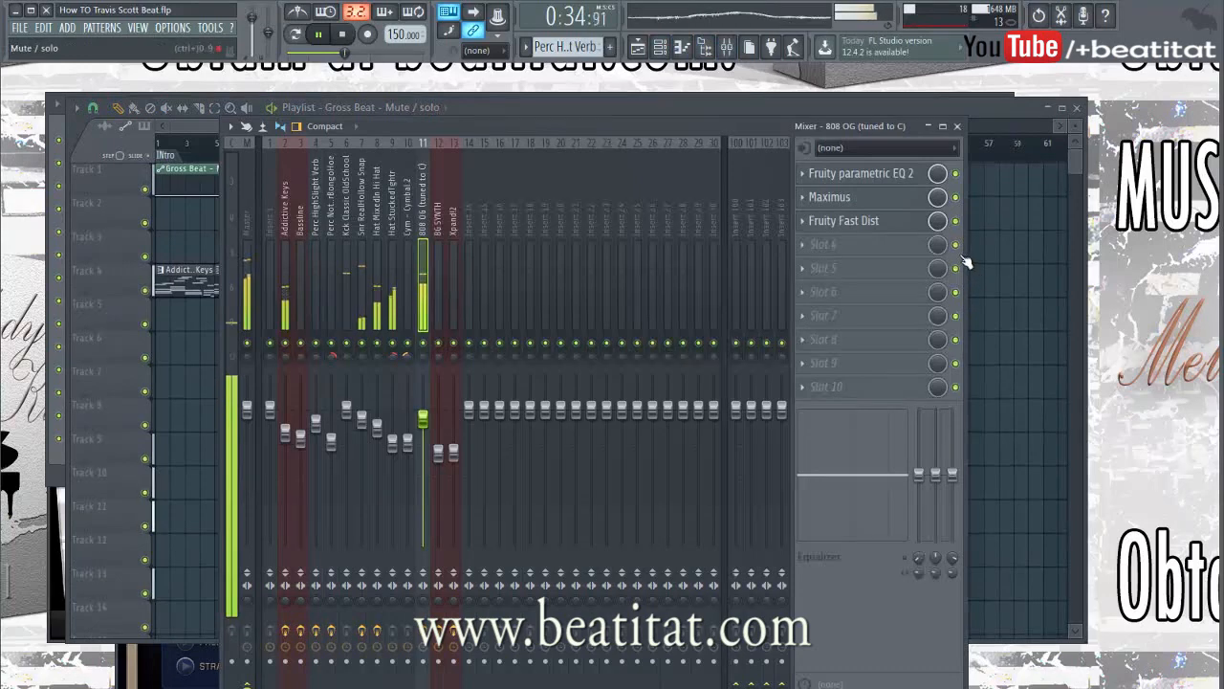
{"action": "left_click", "coordinate": [842, 244]}
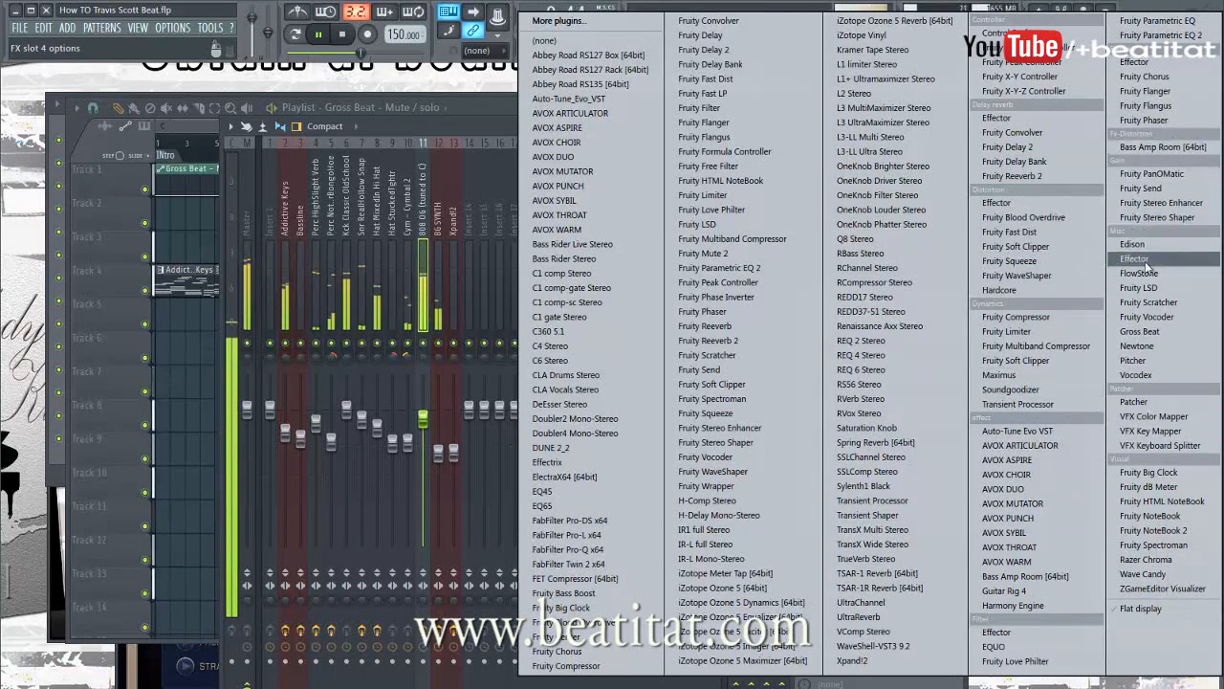
{"action": "left_click", "coordinate": [1176, 335]}
{"action": "left_click", "coordinate": [253, 533]}
{"action": "left_click", "coordinate": [690, 203]}
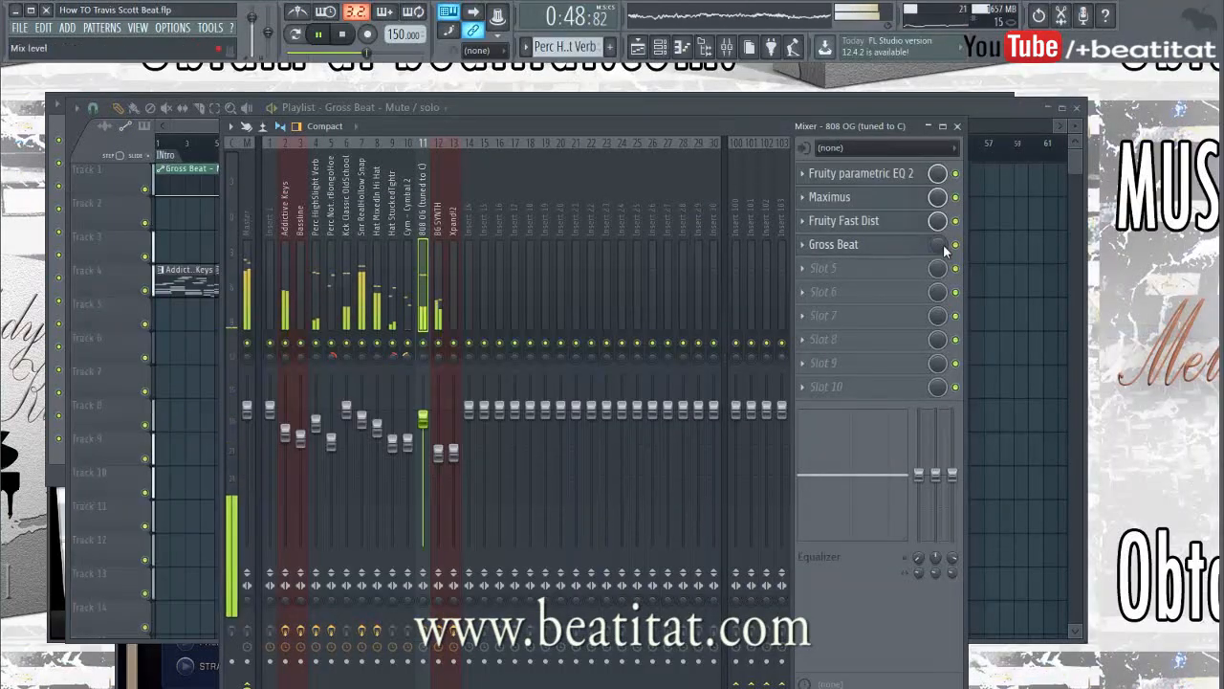
- Create a mix level automation clip for the 808 track's Gross Beat and raise its envelope from bar 33 to bar 41
{"action": "right_click", "coordinate": [940, 244]}
{"action": "left_click", "coordinate": [1040, 348]}
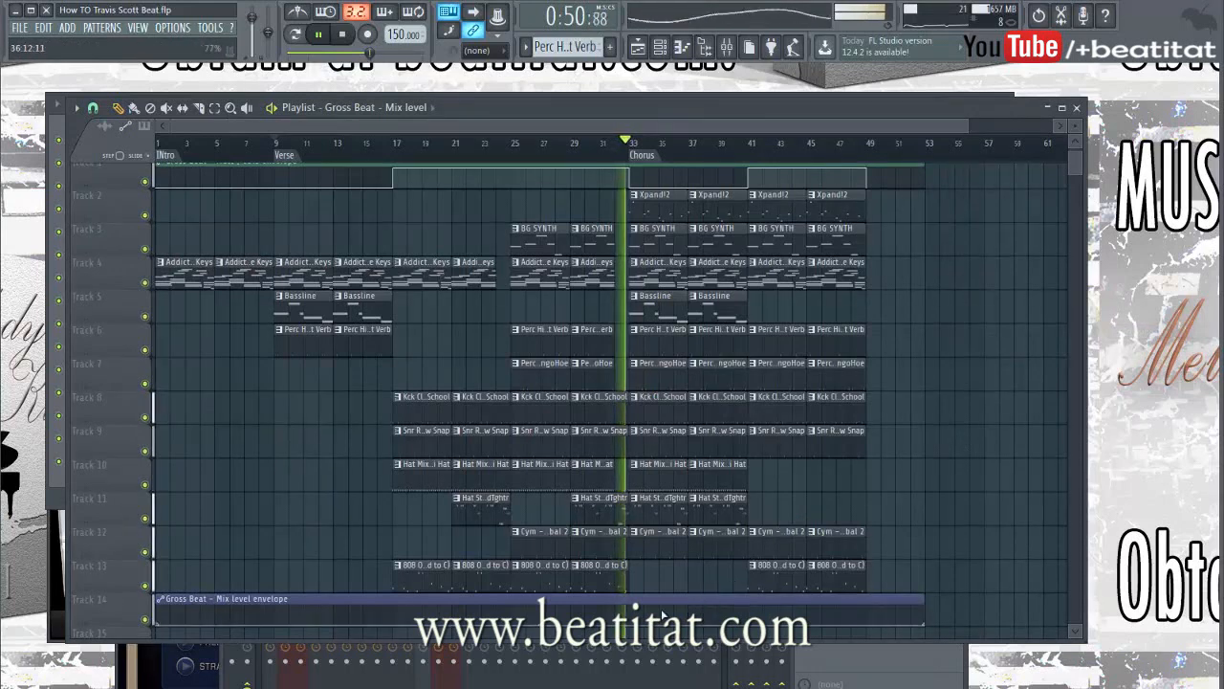
{"action": "right_click", "coordinate": [632, 605]}
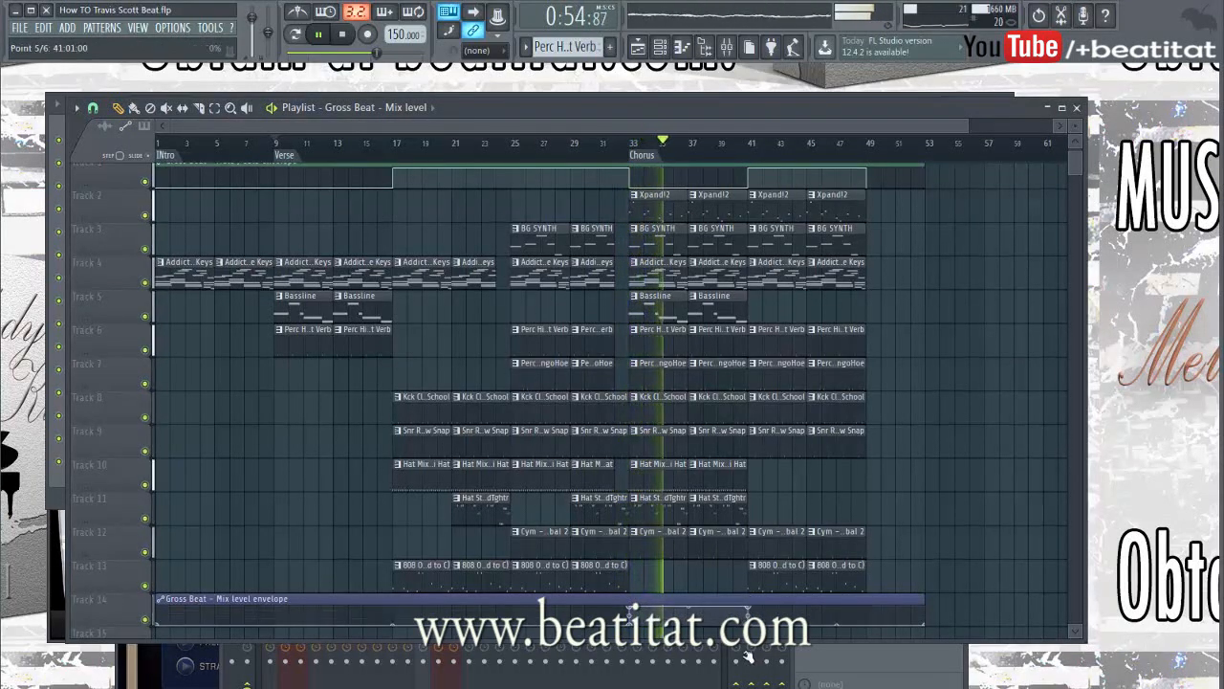
- Delete the Hat MixedIn Hi Hat and Hat StuckedTghtr clips between bars 33 and 41
{"action": "right_click", "coordinate": [660, 470]}
{"action": "right_click", "coordinate": [695, 478]}
{"action": "right_click", "coordinate": [660, 502]}
{"action": "right_click", "coordinate": [713, 507]}
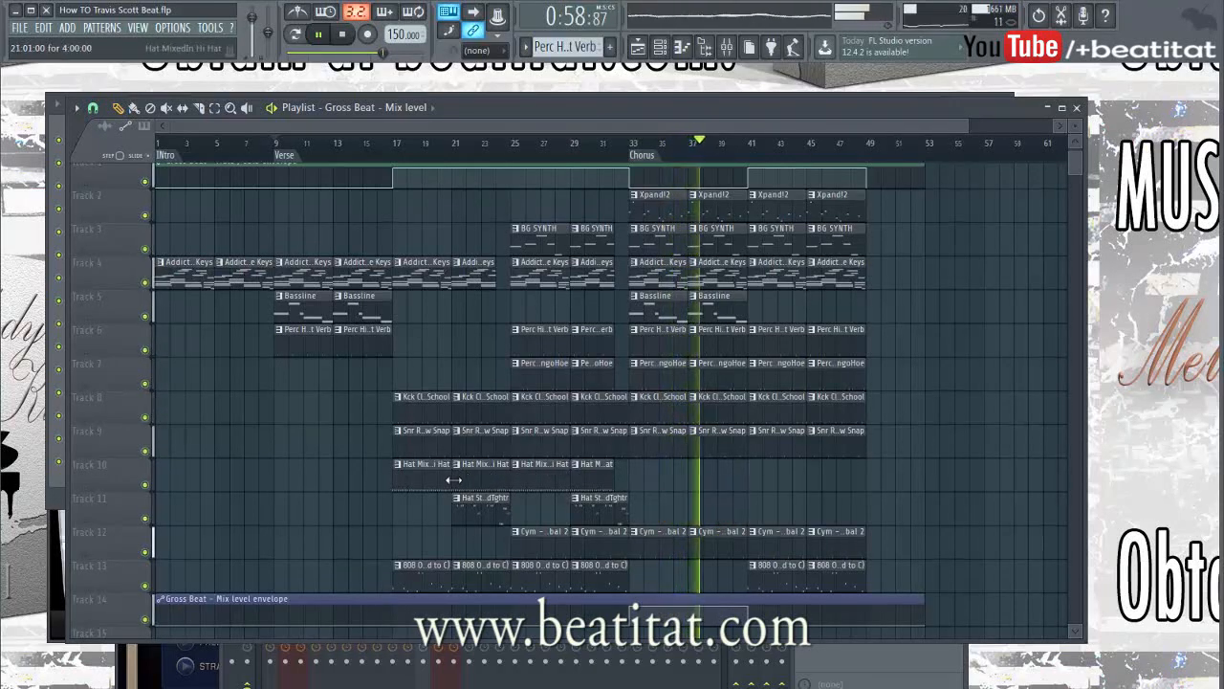
- Place Hat MixedIn Hi Hat and Hat StuckedTghtr clips at bars 41 and 45 on their tracks, and stop playback
{"action": "left_click", "coordinate": [776, 464]}
{"action": "left_click_drag", "start_coordinate": [775, 464], "coordinate": [834, 465]}
{"action": "left_click_drag", "start_coordinate": [492, 504], "coordinate": [840, 508]}
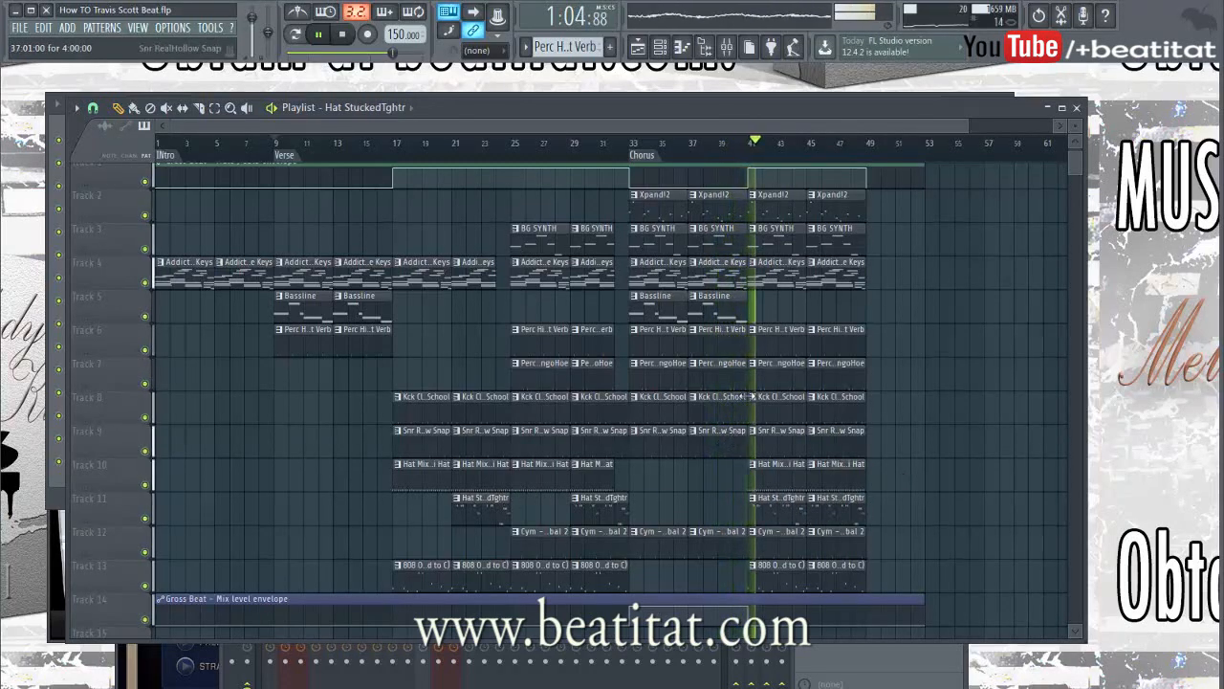
{"action": "scroll", "coordinate": [684, 204], "scroll_direction": "up", "scroll_amount": 1}
{"action": "key", "text": "space"}
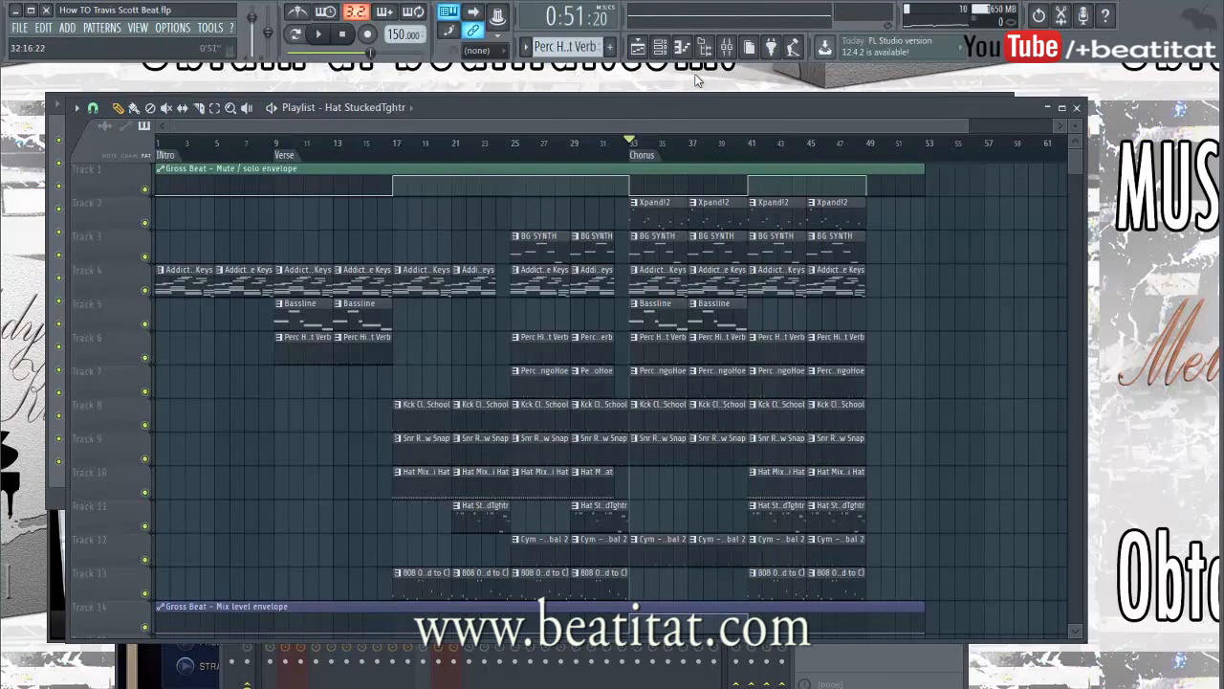
- Examine the Gross Beat in slot 6 of the Addictive Keys mixer track and its preset options
{"action": "left_click", "coordinate": [730, 47]}
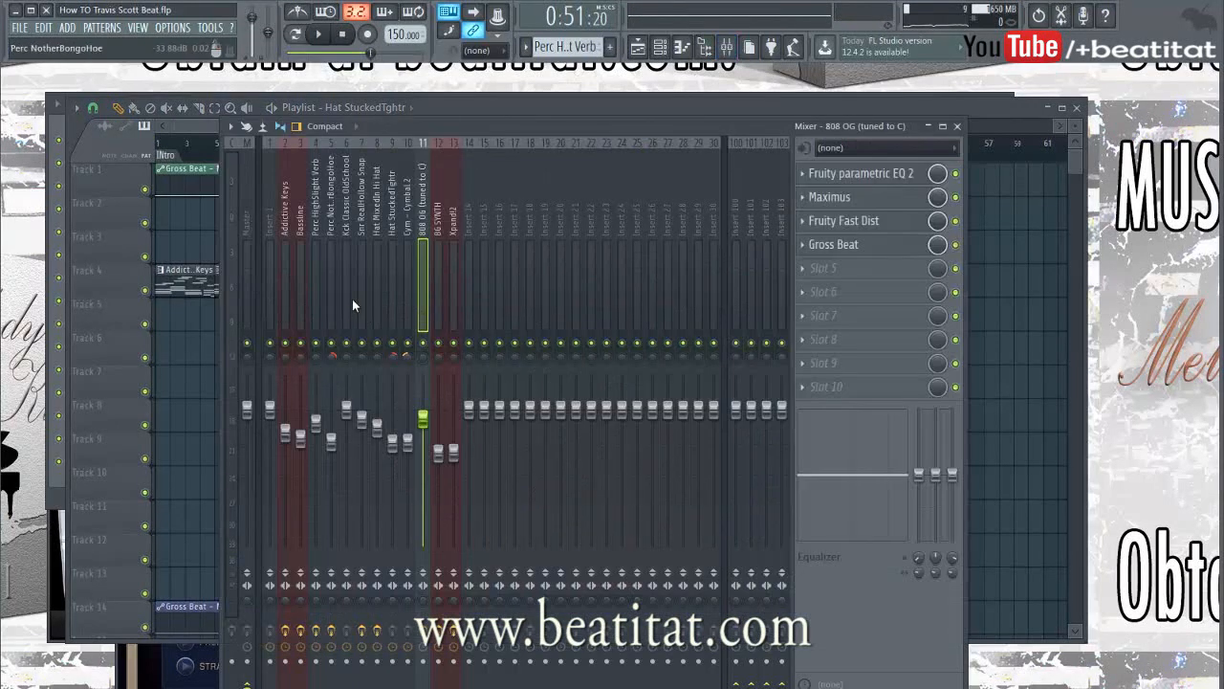
{"action": "left_click", "coordinate": [287, 258]}
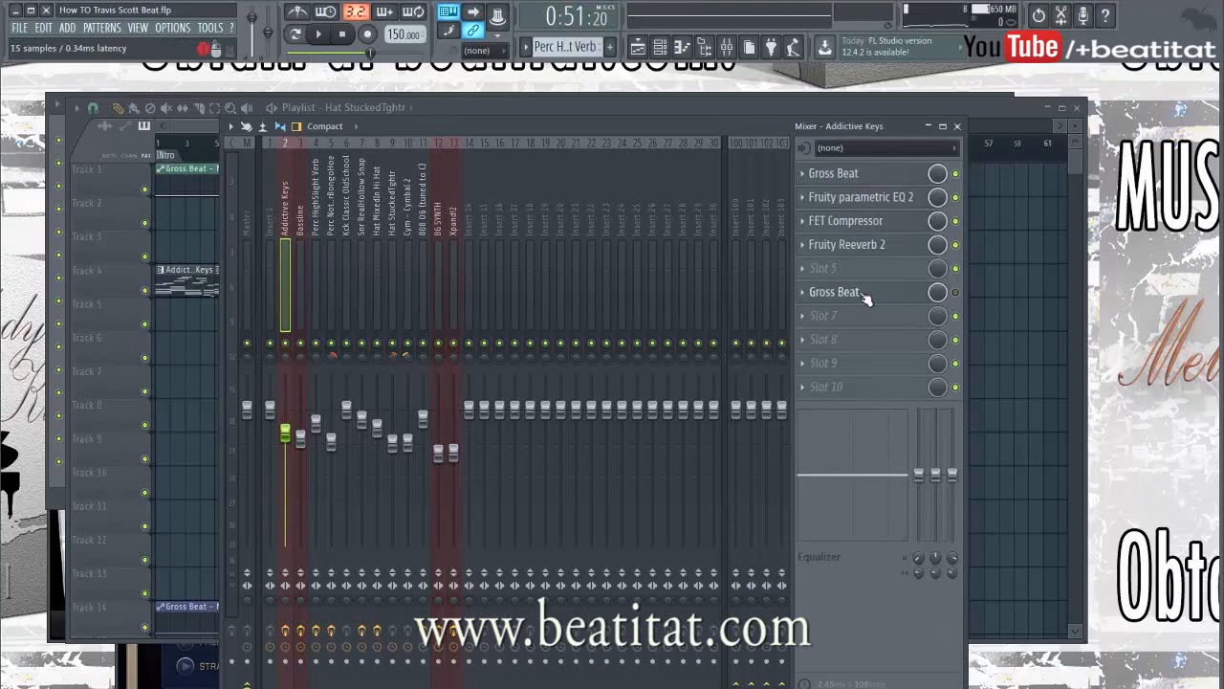
{"action": "left_click", "coordinate": [876, 294]}
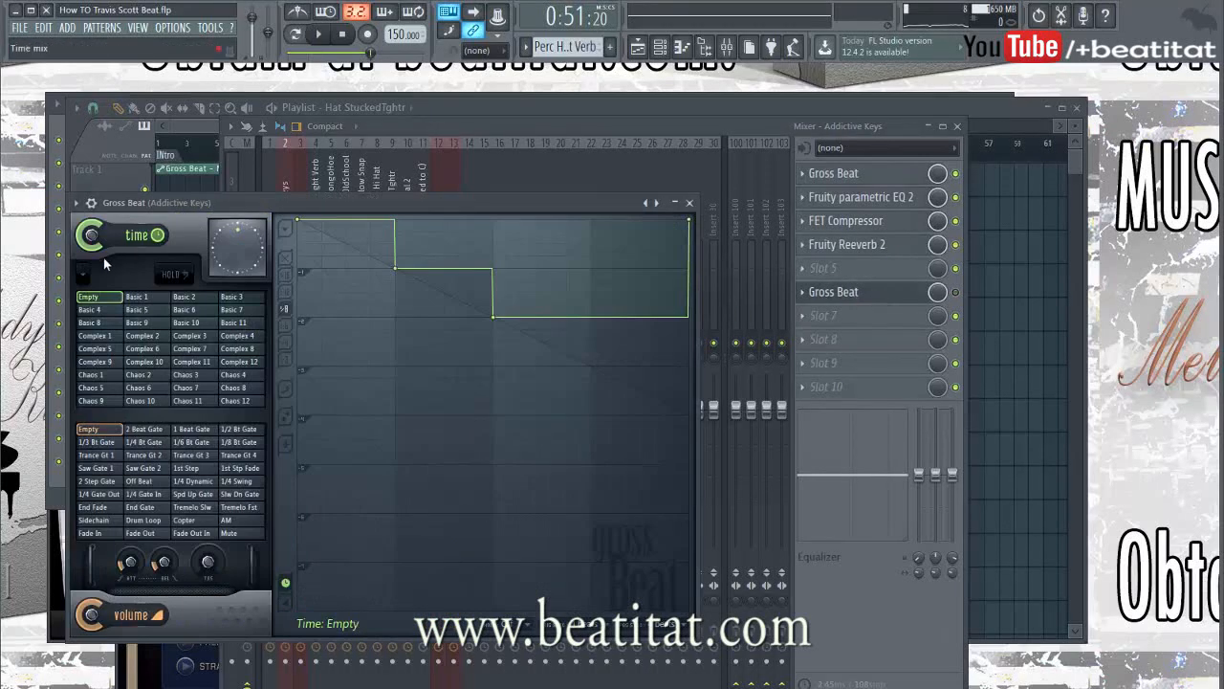
{"action": "left_click", "coordinate": [84, 275]}
{"action": "mouse_move", "coordinate": [107, 293]}
{"action": "left_click", "coordinate": [279, 326]}
{"action": "left_click", "coordinate": [689, 202]}
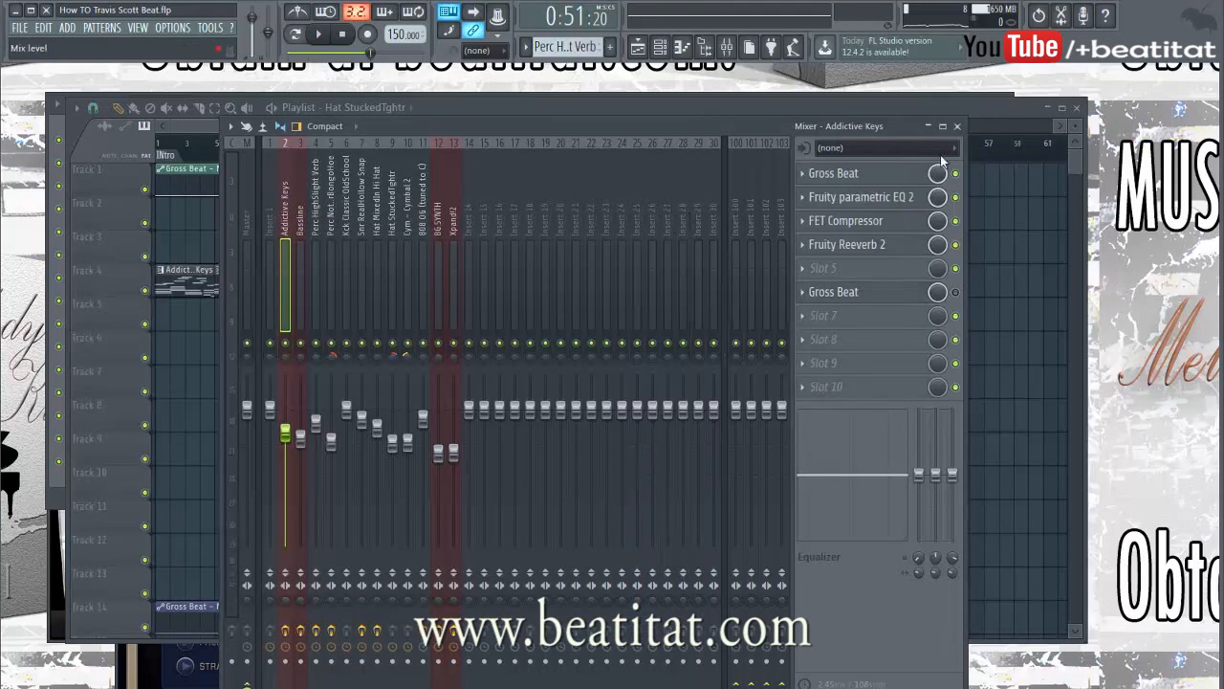
{"action": "left_click", "coordinate": [957, 125]}
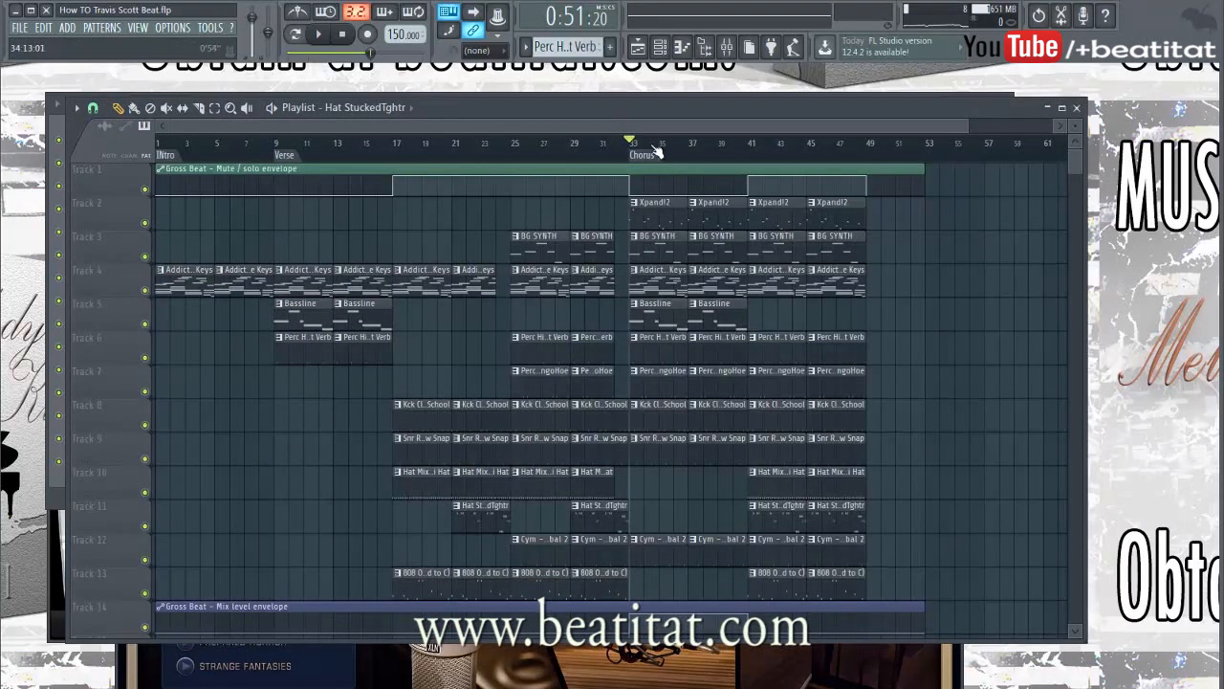
- Move the Gross Beat Mute / solo automation clip from track 1 down to track 15
{"action": "scroll", "coordinate": [755, 164], "scroll_direction": "down", "scroll_amount": 6}
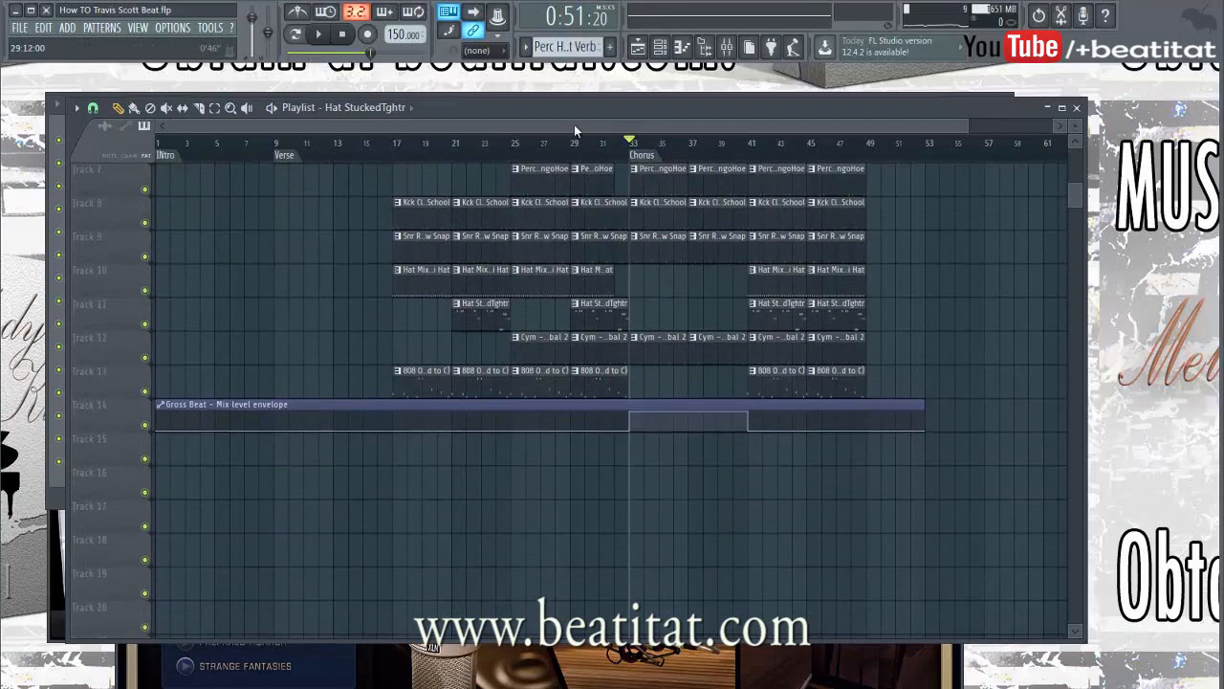
{"action": "scroll", "coordinate": [399, 383], "scroll_direction": "up", "scroll_amount": 6}
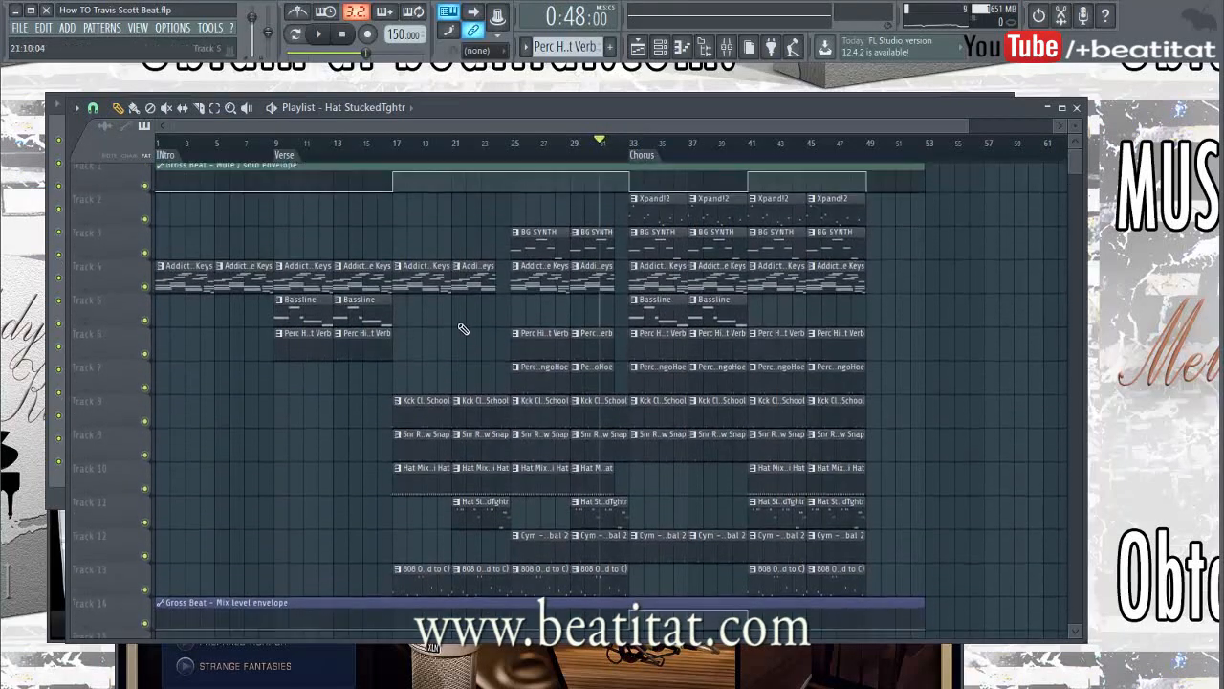
{"action": "left_click_drag", "start_coordinate": [312, 167], "coordinate": [49, 421]}
- Shift all playlist clips up one track so the arrangement starts on track 1
{"action": "key", "text": "ctrl+a"}
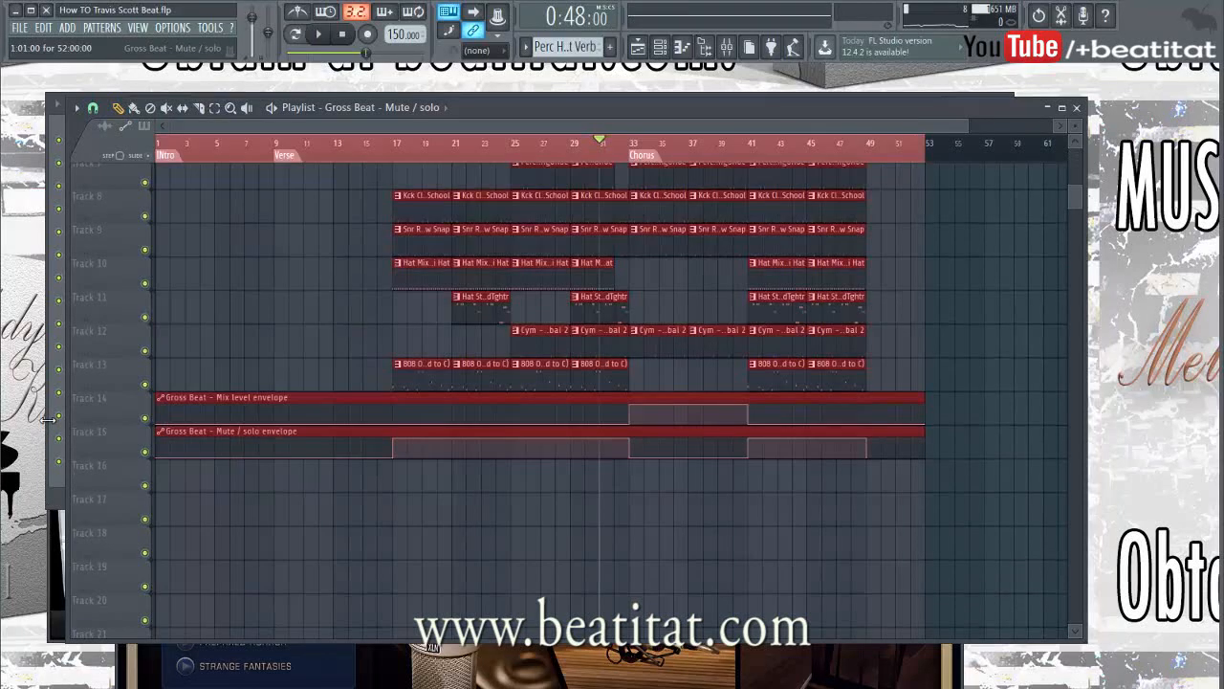
{"action": "key", "text": "shift+Up"}
{"action": "scroll", "coordinate": [326, 526], "scroll_direction": "up", "scroll_amount": 3}
{"action": "scroll", "coordinate": [326, 526], "scroll_direction": "up", "scroll_amount": 3}
{"action": "right_click", "coordinate": [882, 374]}
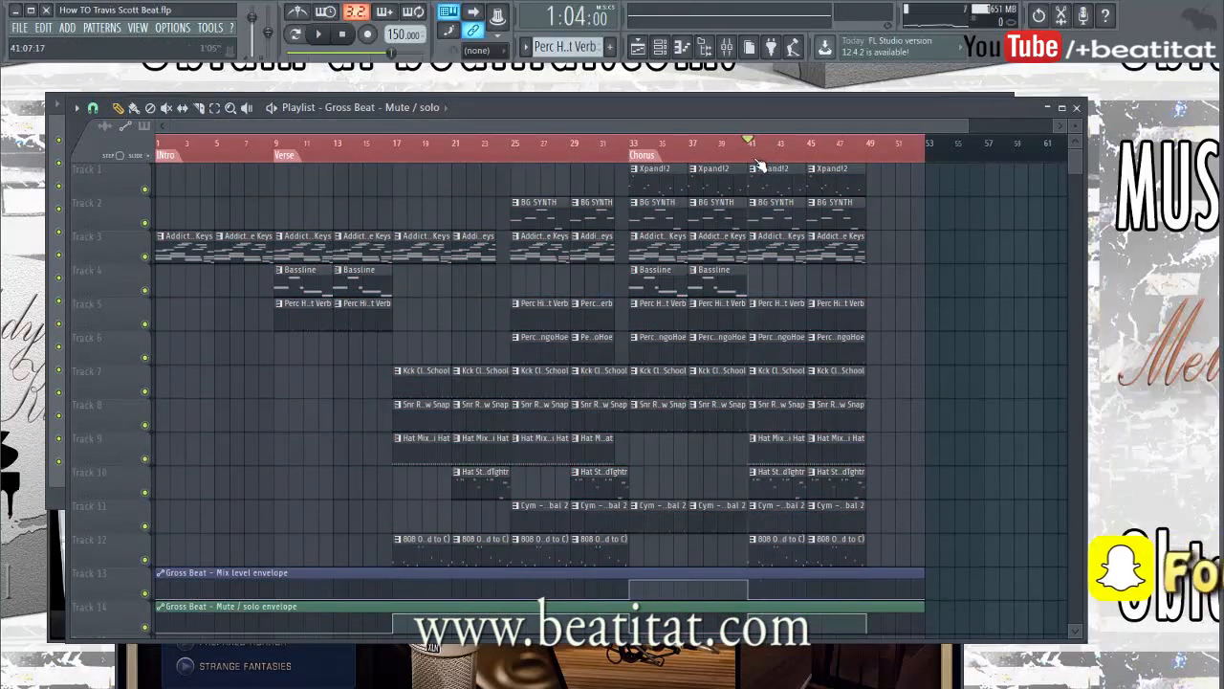
- Add Fruity delay 2 to slot 2 of the Xpand!2 mixer track and adjust its delay time during playback
{"action": "left_click", "coordinate": [704, 46]}
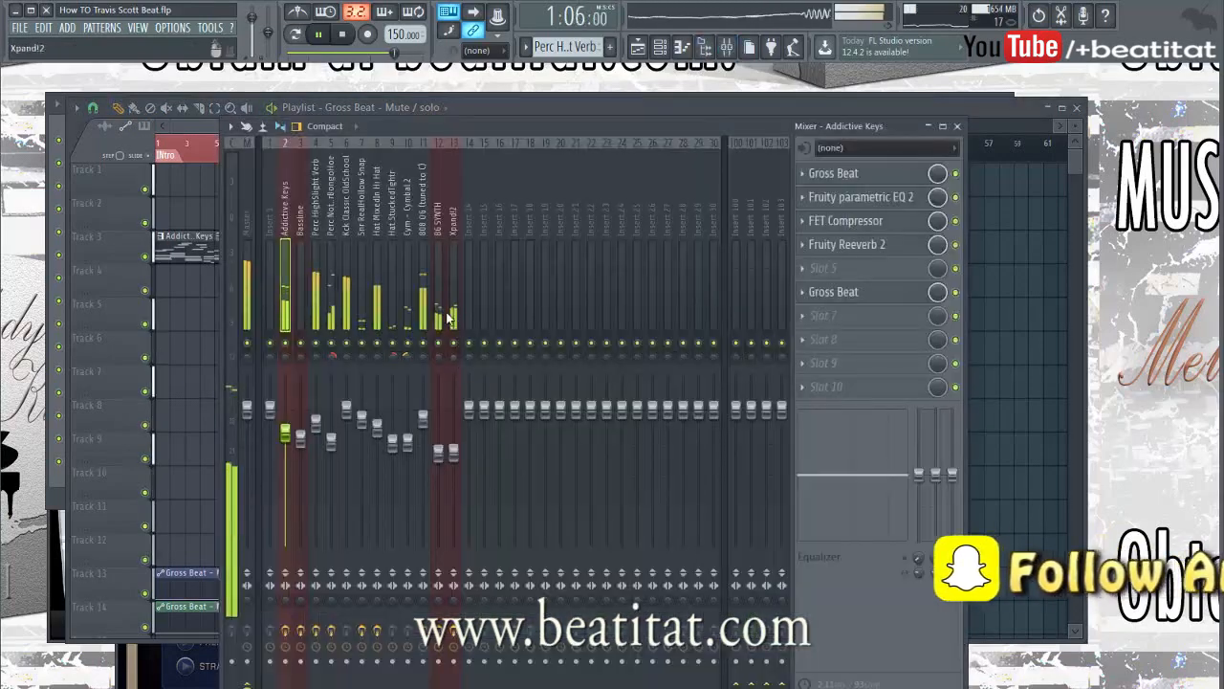
{"action": "left_click", "coordinate": [861, 196]}
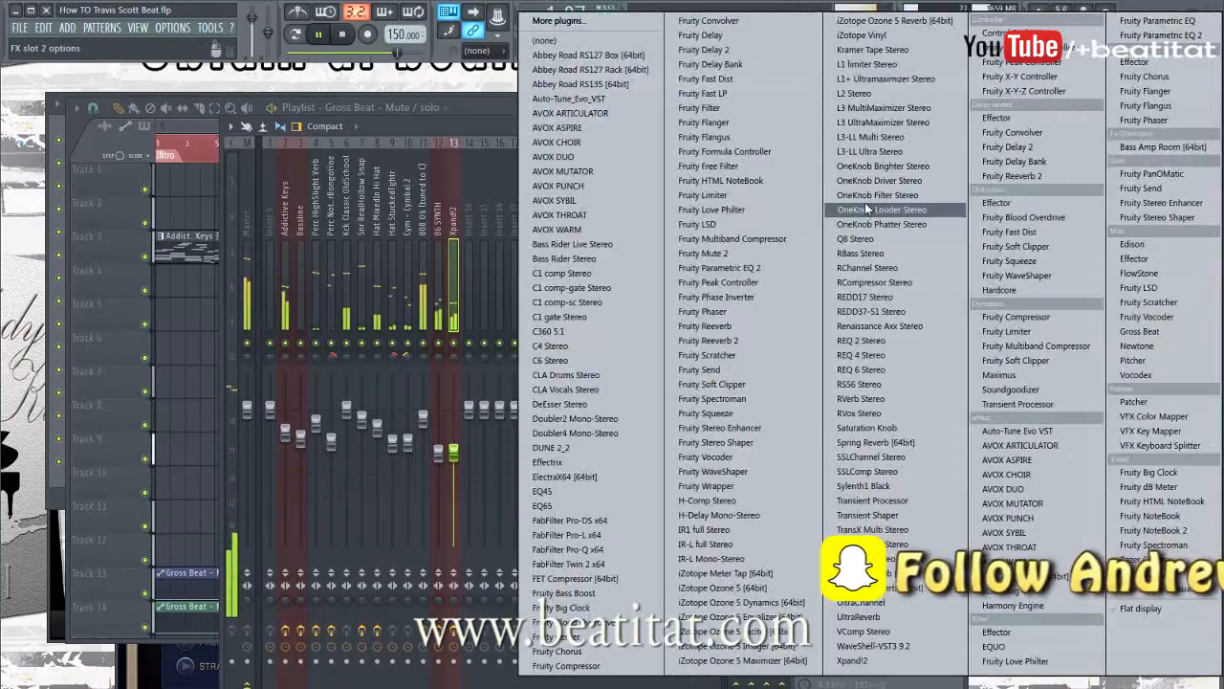
{"action": "left_click", "coordinate": [1026, 146]}
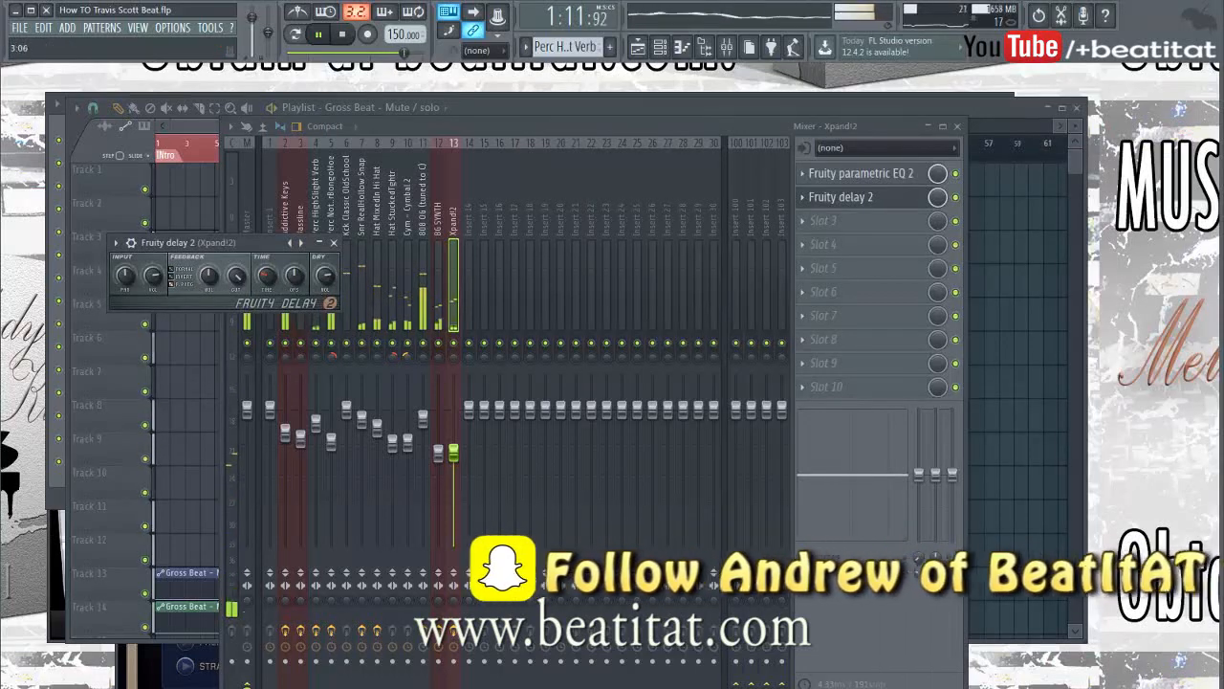
{"action": "left_click_drag", "start_coordinate": [269, 278], "coordinate": [269, 265]}
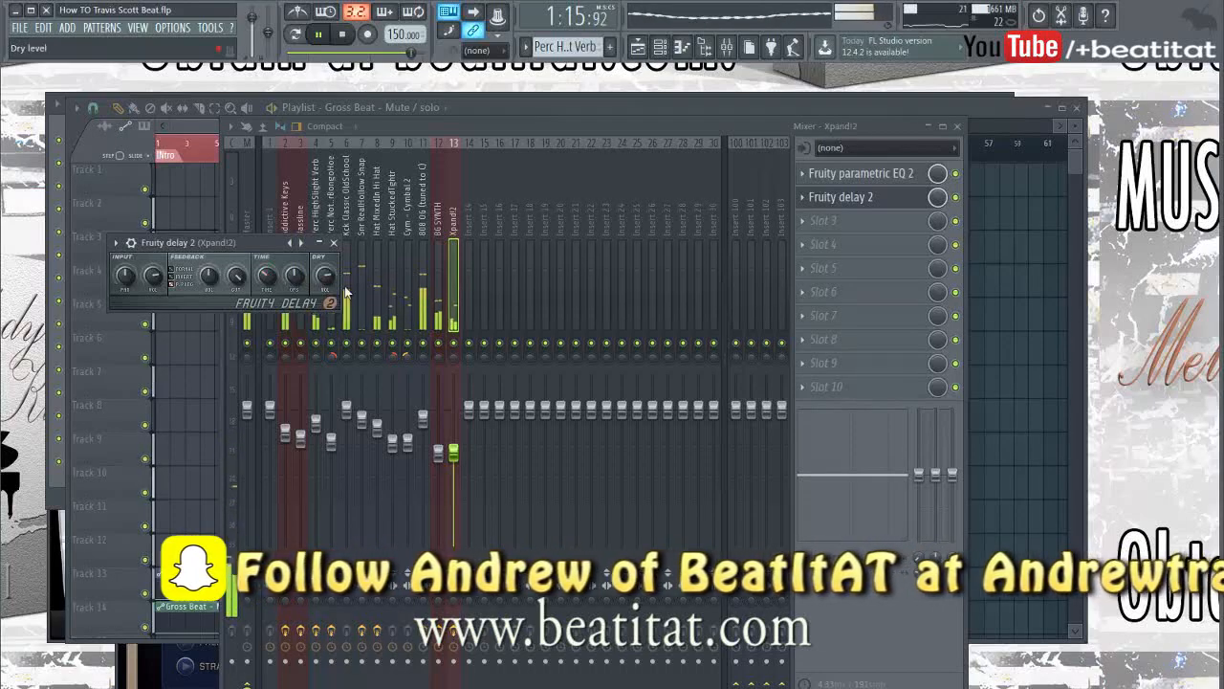
{"action": "left_click", "coordinate": [334, 242]}
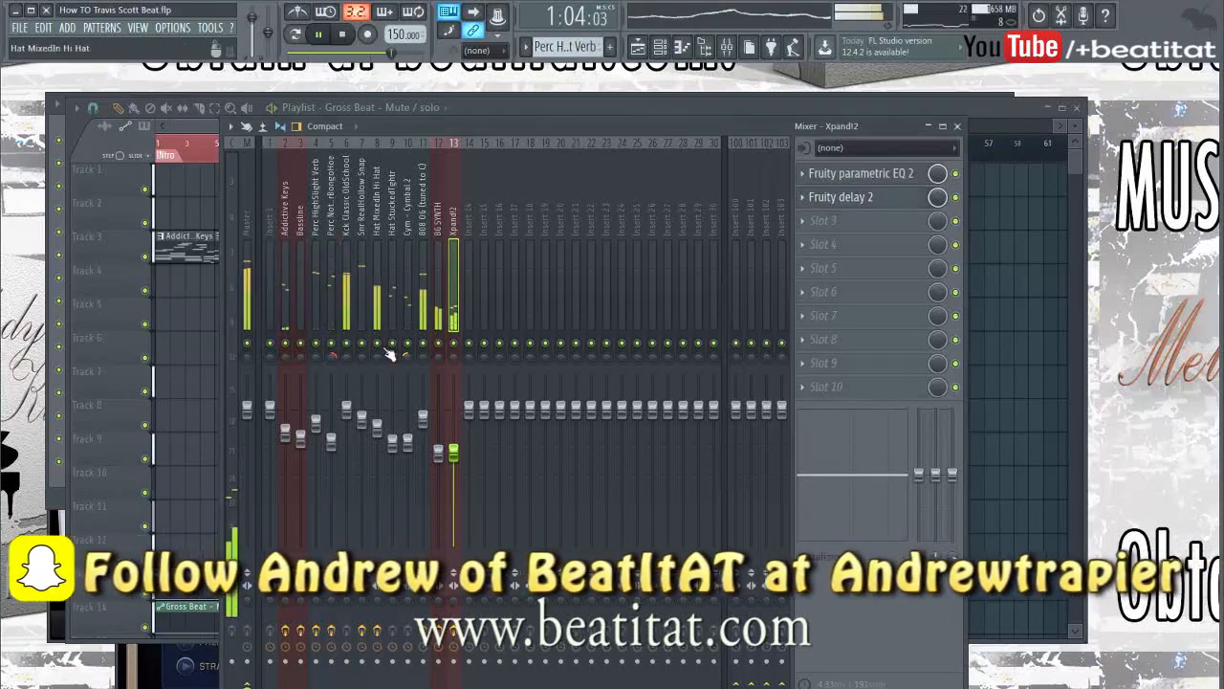
- Lower the Xpand!2 mixer level and fine-tune the mix and time of its Fruity delay 2 during playback
{"action": "mouse_move", "coordinate": [454, 447]}
{"action": "left_mouse_down"}
{"action": "mouse_move", "coordinate": [454, 405]}
{"action": "mouse_move", "coordinate": [453, 465]}
{"action": "left_mouse_up"}
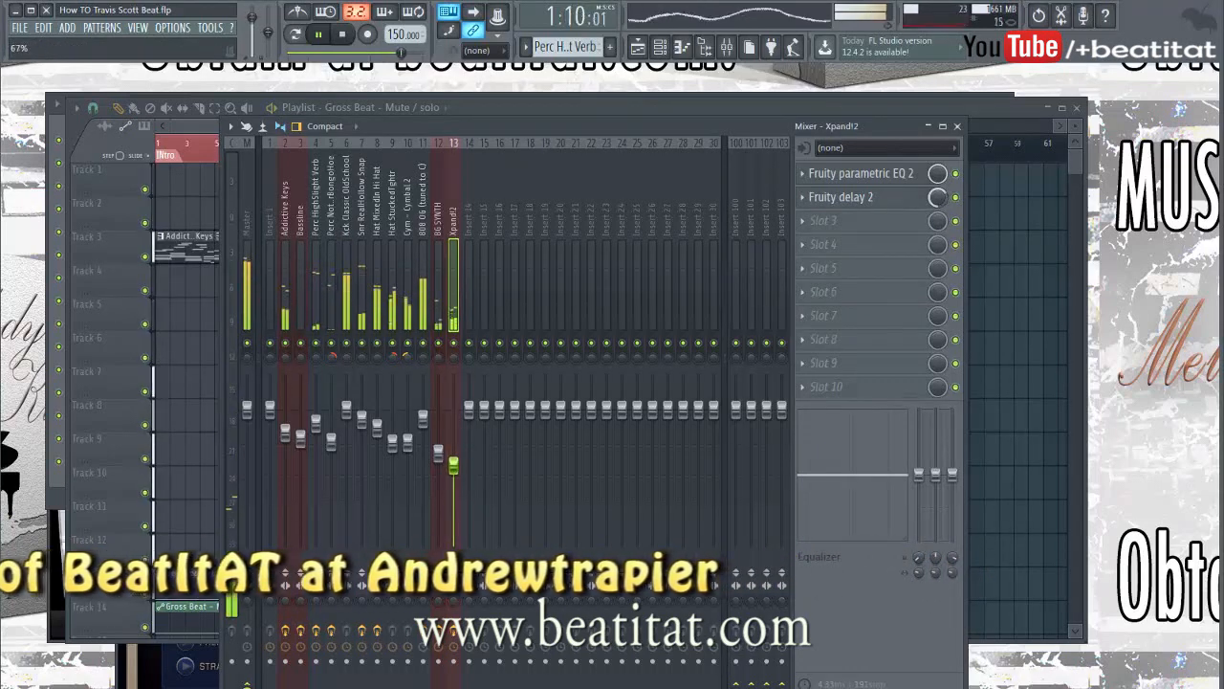
{"action": "left_click", "coordinate": [891, 200]}
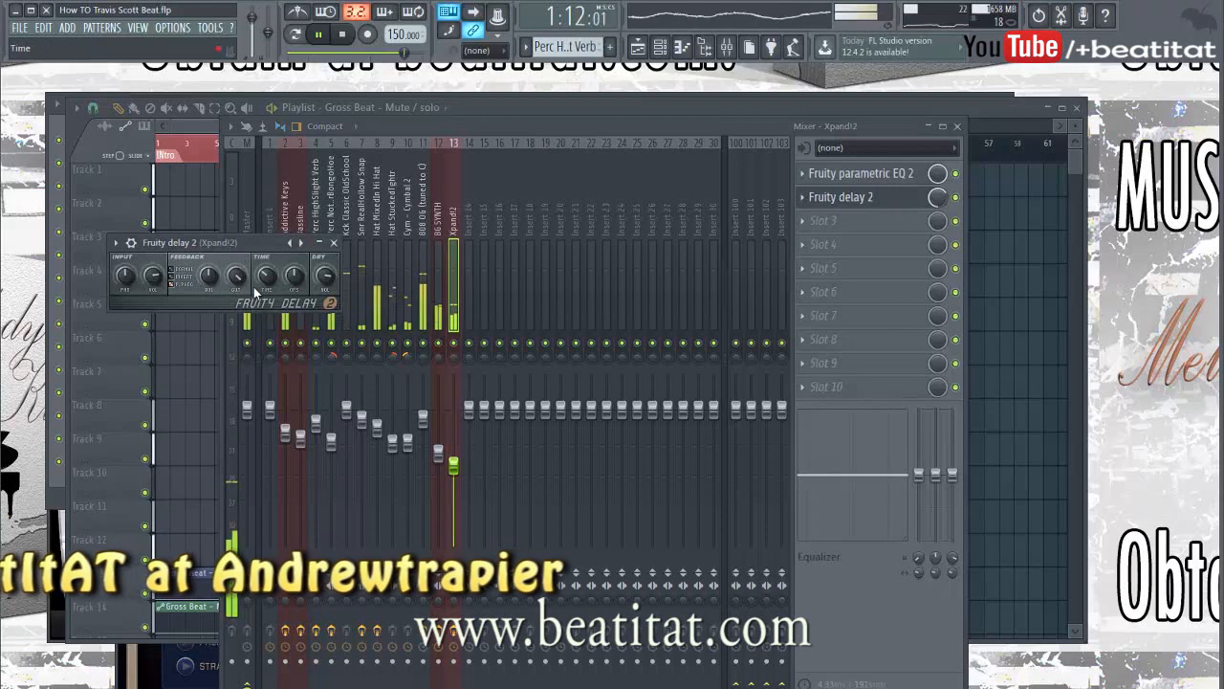
{"action": "left_click_drag", "start_coordinate": [267, 277], "coordinate": [267, 269]}
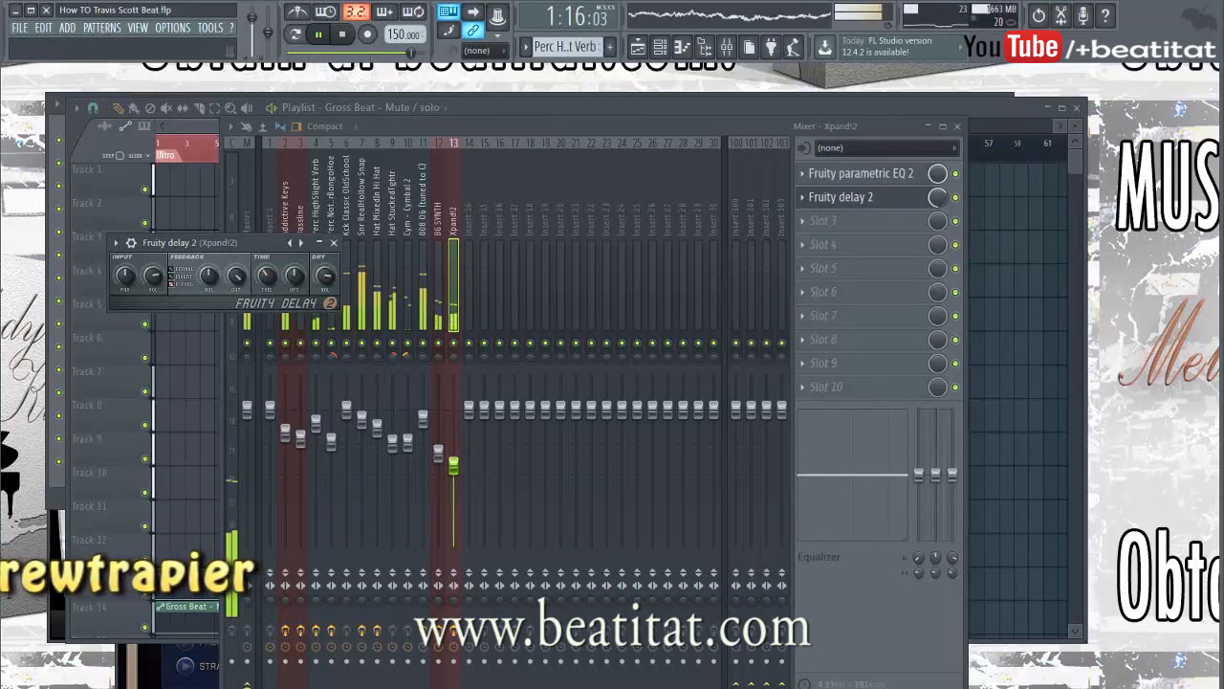
{"action": "left_click", "coordinate": [334, 242]}
{"action": "key", "text": "space"}
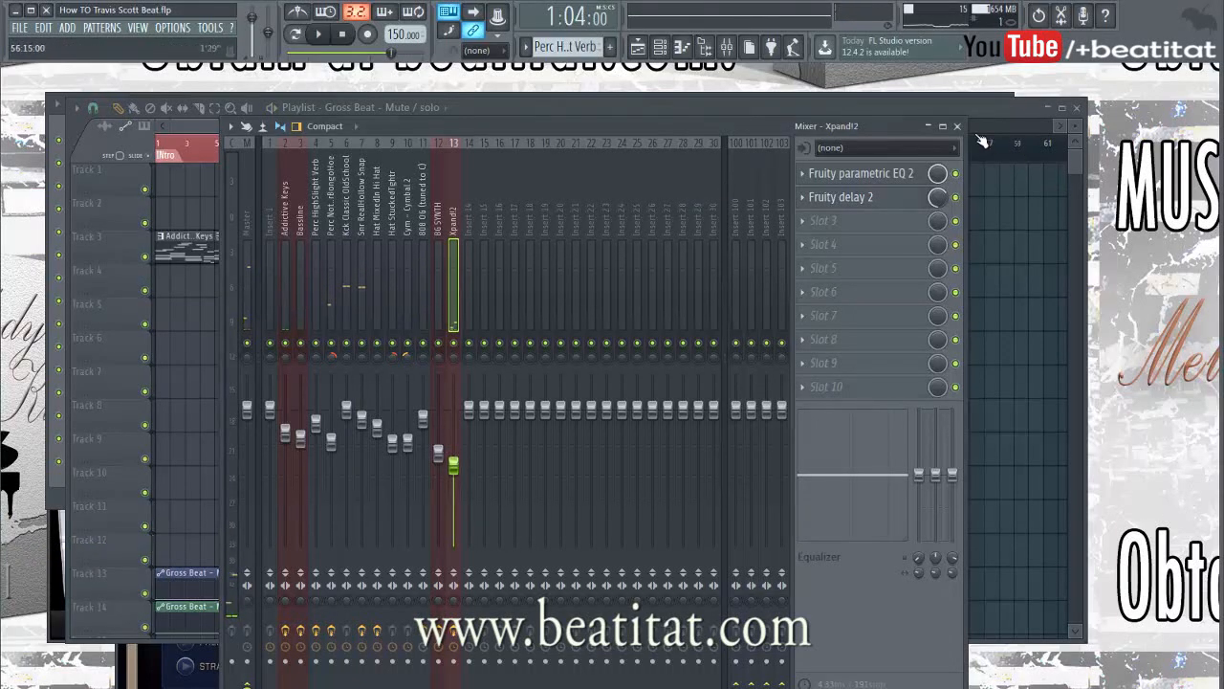
- Add Fruity Reeverb 2 to slot 3 of the Xpand!2 mixer track, adjusting its room size and wet level during playback
{"action": "key", "text": "space"}
{"action": "left_click", "coordinate": [837, 221]}
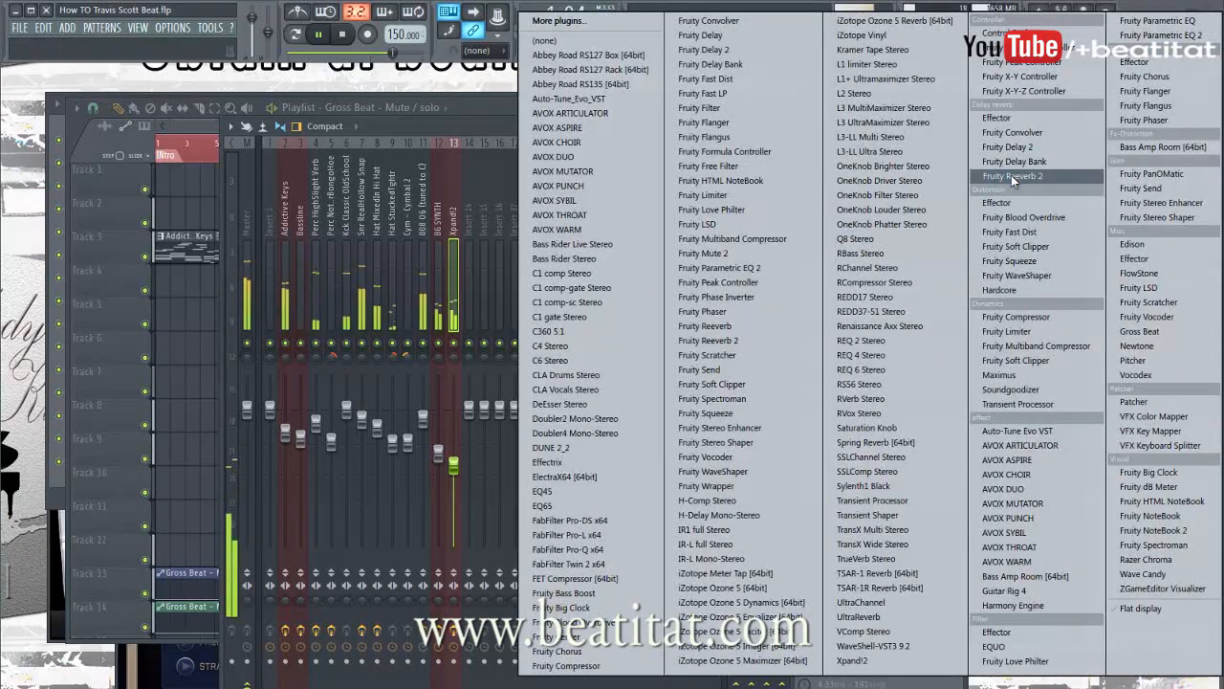
{"action": "left_click", "coordinate": [1011, 175]}
{"action": "left_click_drag", "start_coordinate": [318, 332], "coordinate": [317, 283]}
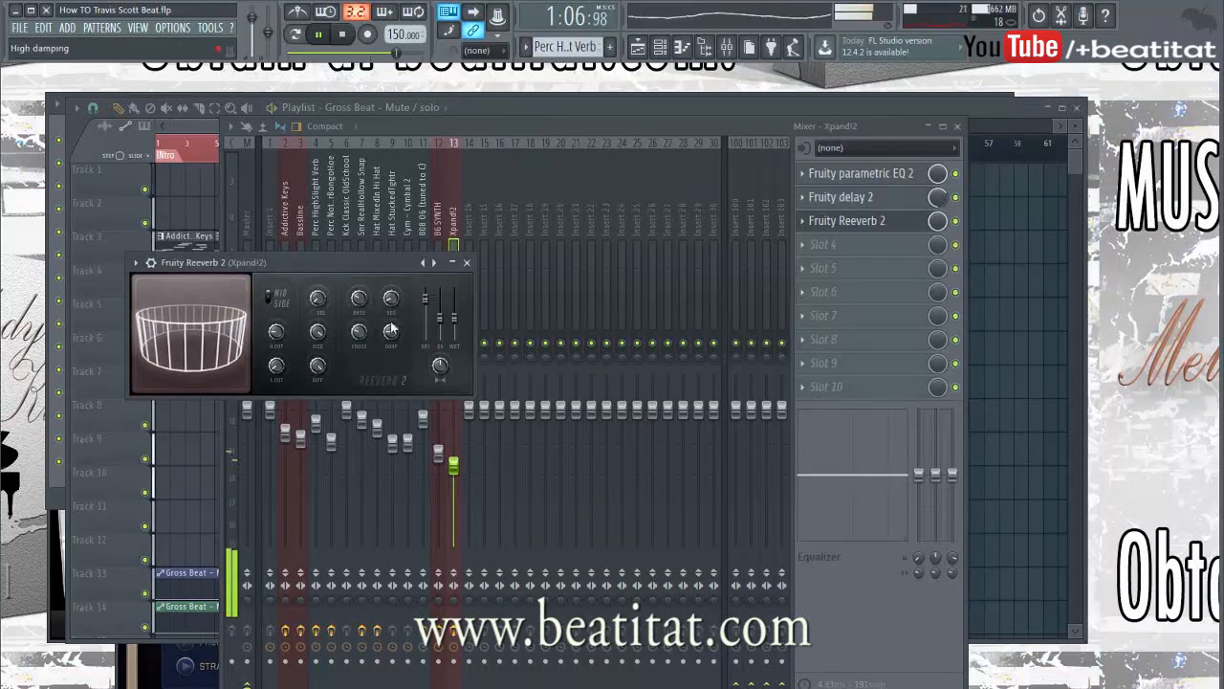
{"action": "left_click_drag", "start_coordinate": [455, 317], "coordinate": [455, 312]}
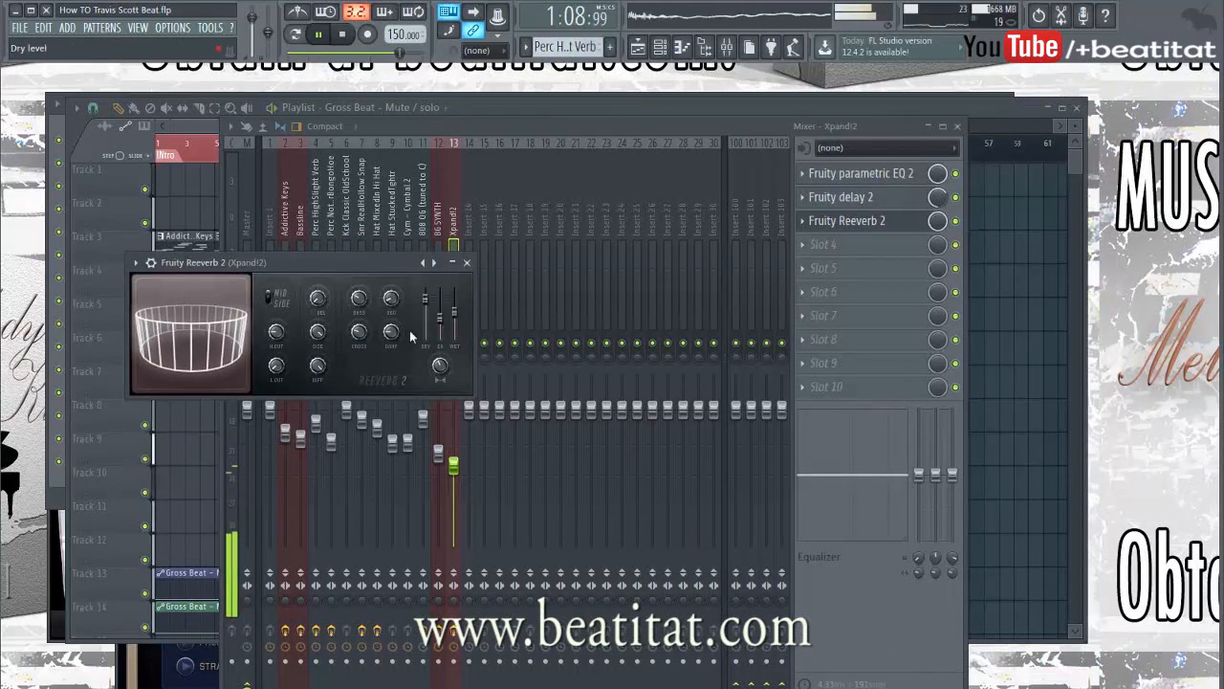
{"action": "left_click", "coordinate": [467, 262]}
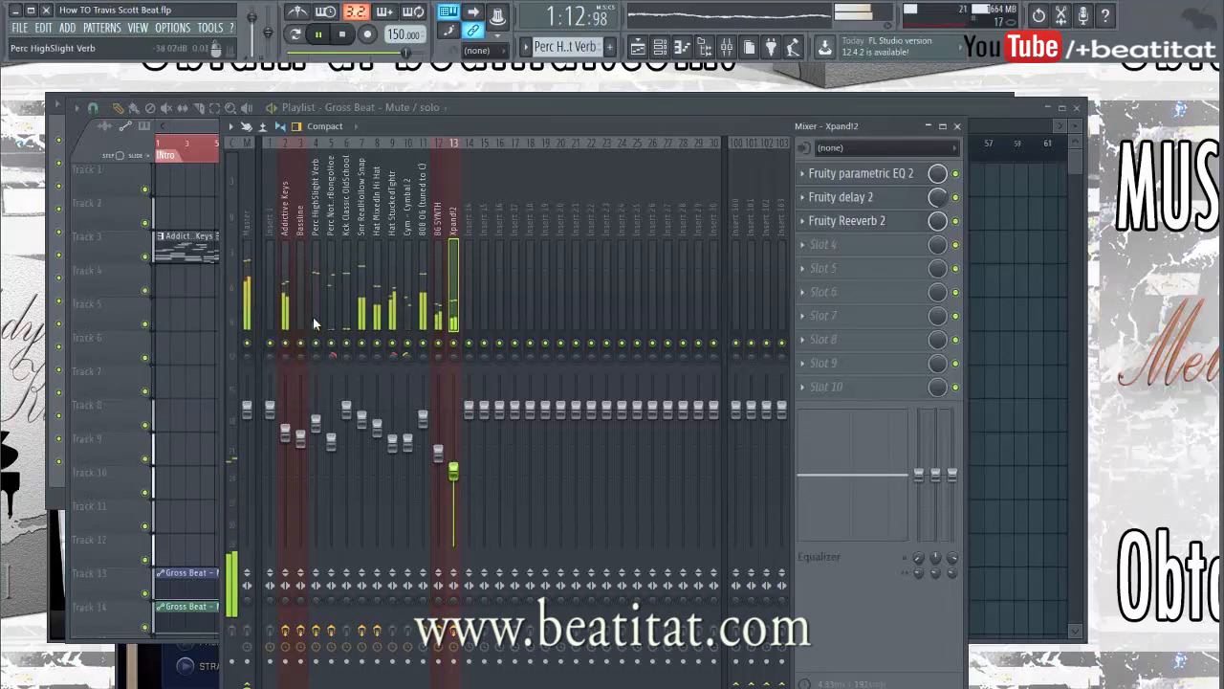
{"action": "left_click", "coordinate": [380, 303]}
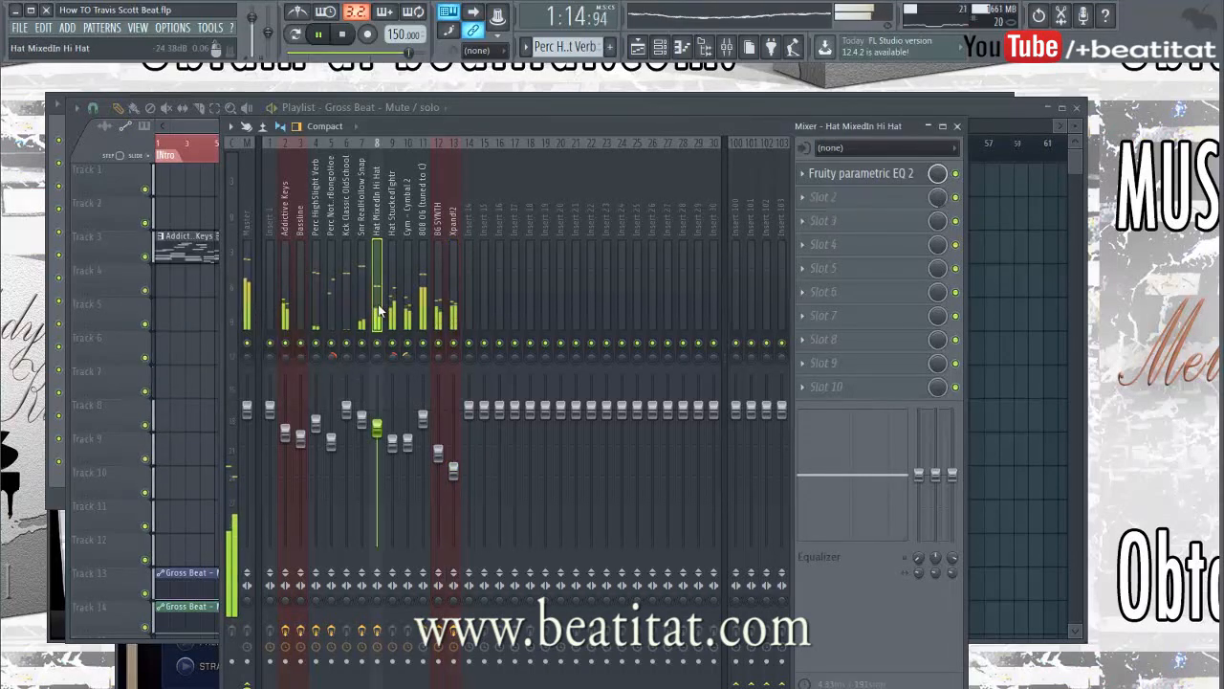
{"action": "left_click", "coordinate": [956, 126]}
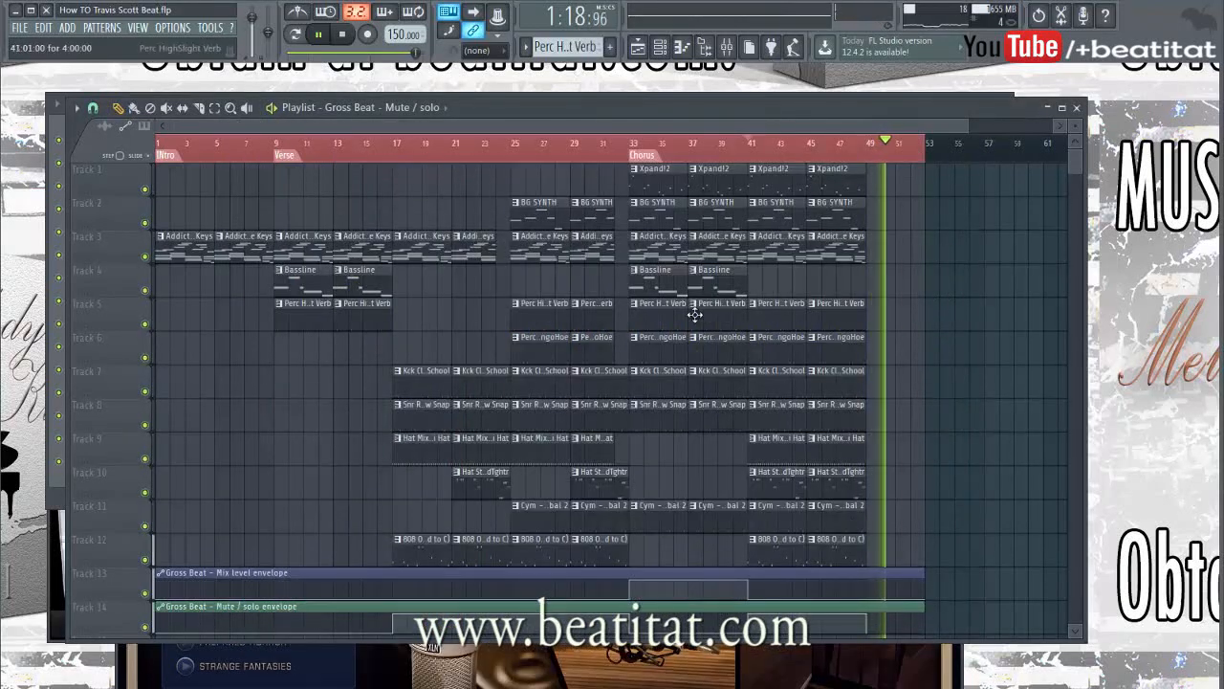
- Place Addictive Keys clips at bars 50 and 53 on track 3 and play the end of the chorus
{"action": "left_click_drag", "start_coordinate": [985, 250], "coordinate": [882, 260]}
{"action": "key", "text": "space"}
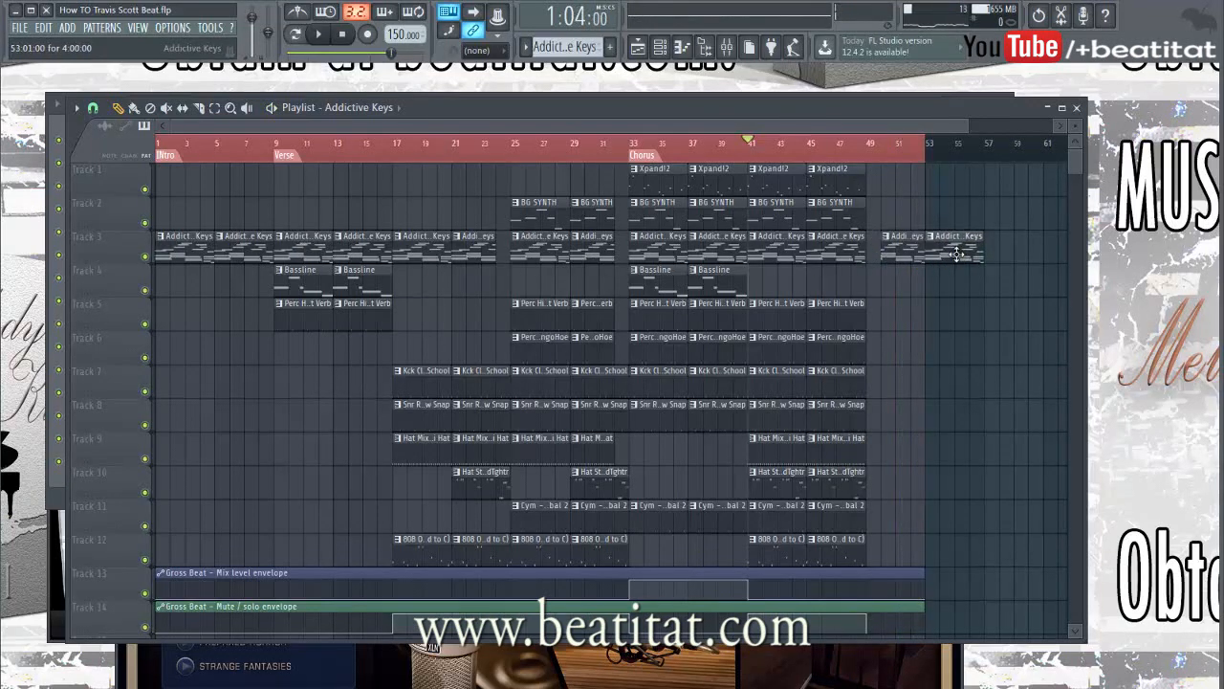
{"action": "left_click", "coordinate": [862, 154]}
{"action": "key", "text": "space"}
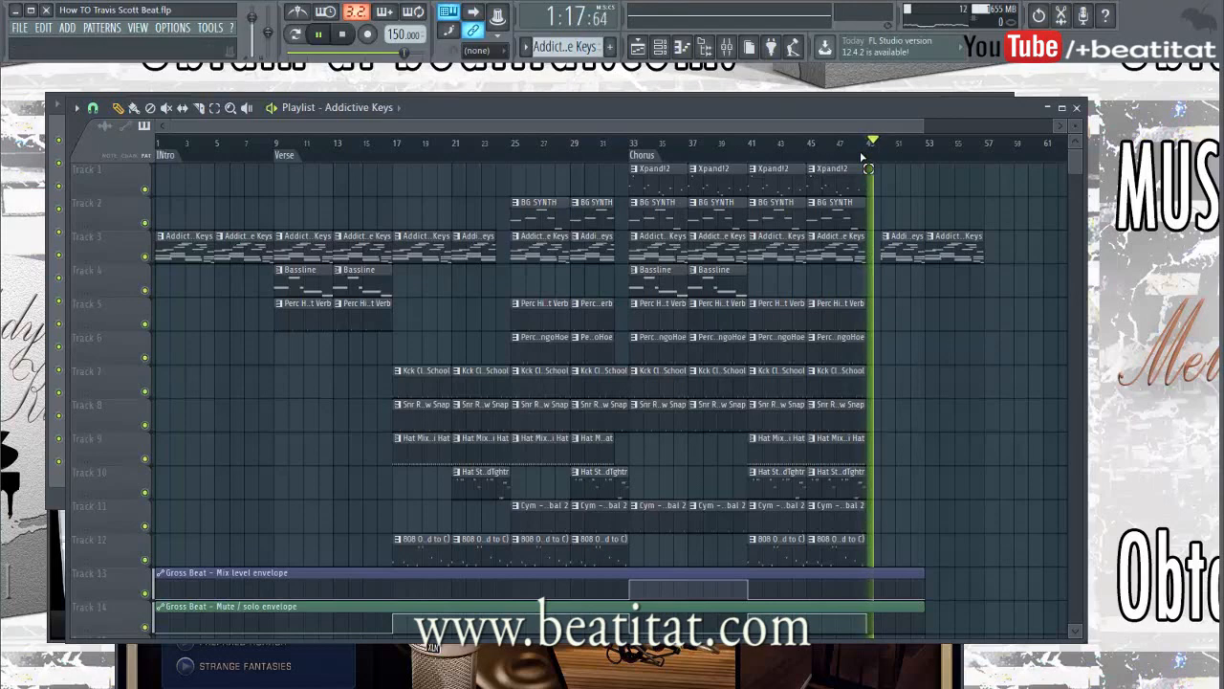
{"action": "left_click", "coordinate": [826, 146]}
{"action": "scroll", "coordinate": [300, 557], "scroll_direction": "down", "scroll_amount": 1}
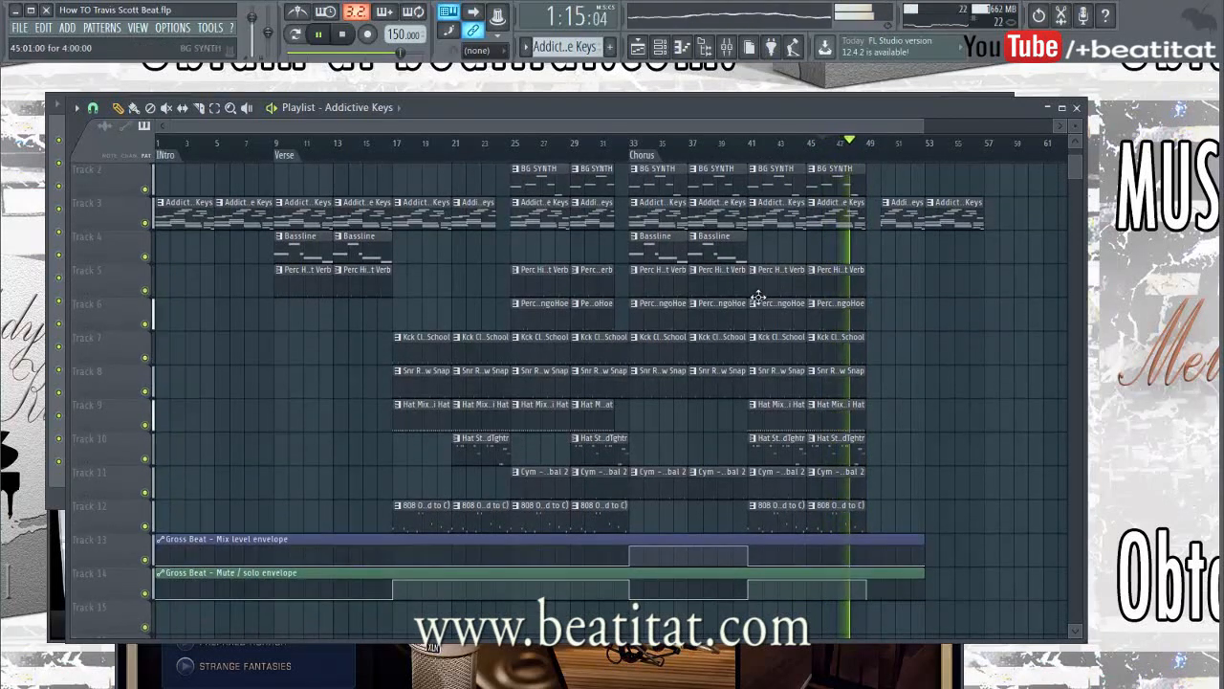
- Insert an empty track 13 above the Gross Beat envelopes and trim the bar 50 Addictive Keys clip to start at bar 51
{"action": "right_click", "coordinate": [127, 542]}
{"action": "left_click", "coordinate": [177, 617]}
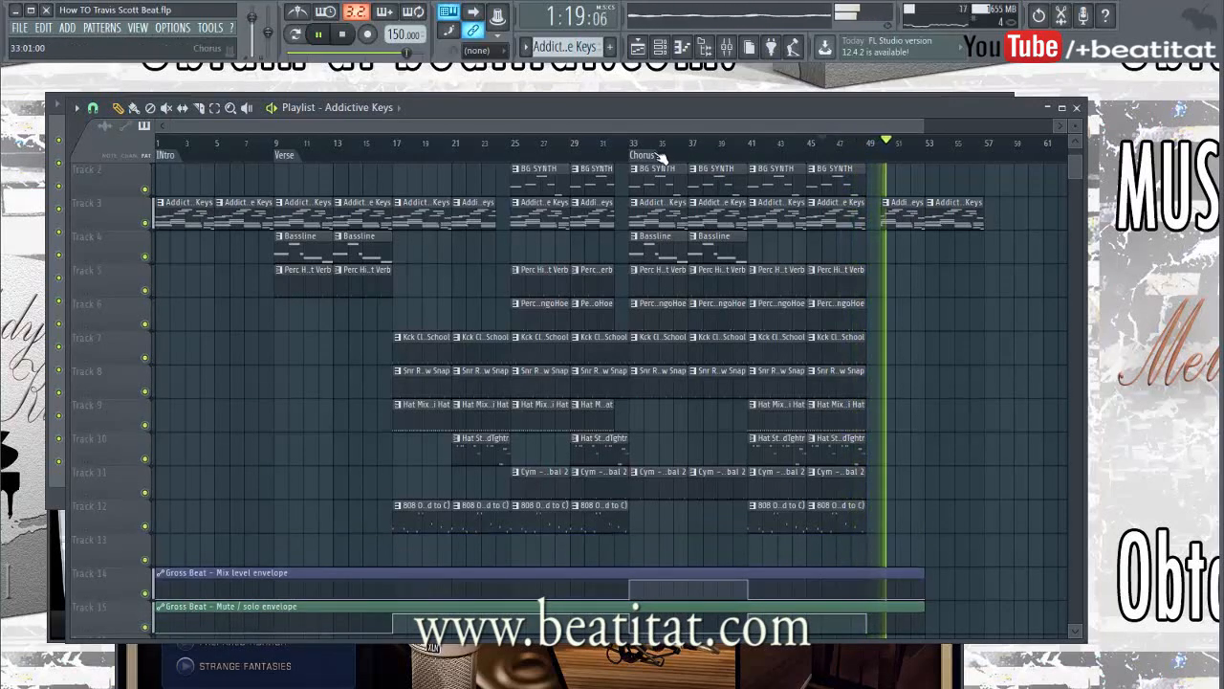
{"action": "left_click_drag", "start_coordinate": [887, 223], "coordinate": [898, 223]}
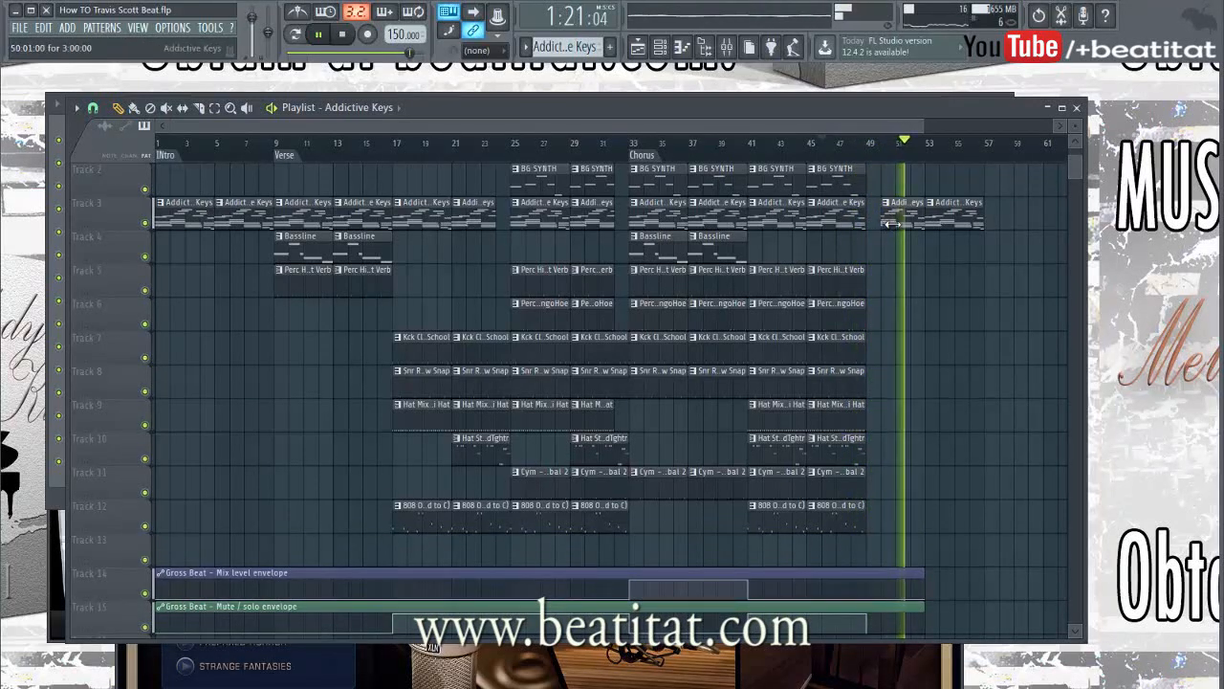
{"action": "left_click", "coordinate": [904, 151]}
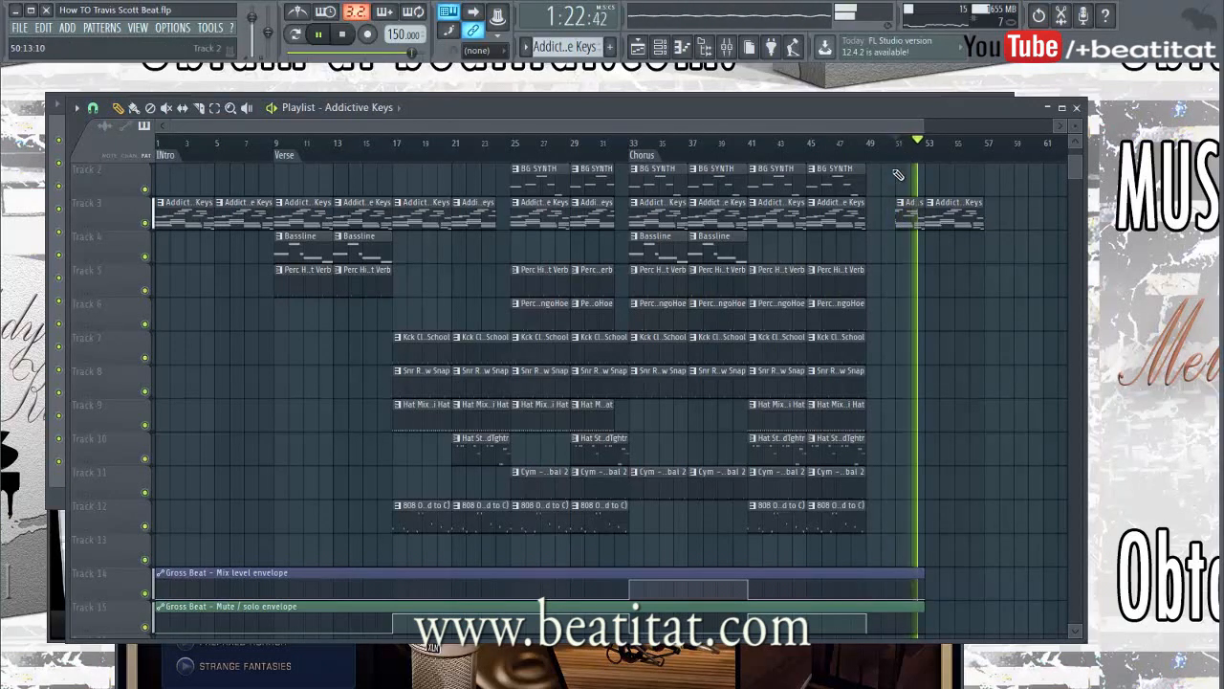
- Copy the 808 OG clip to bars 53 and 49 on track 12, right after the chorus
{"action": "left_click_drag", "start_coordinate": [432, 519], "coordinate": [960, 544], "text": "shift"}
{"action": "left_click", "coordinate": [821, 143]}
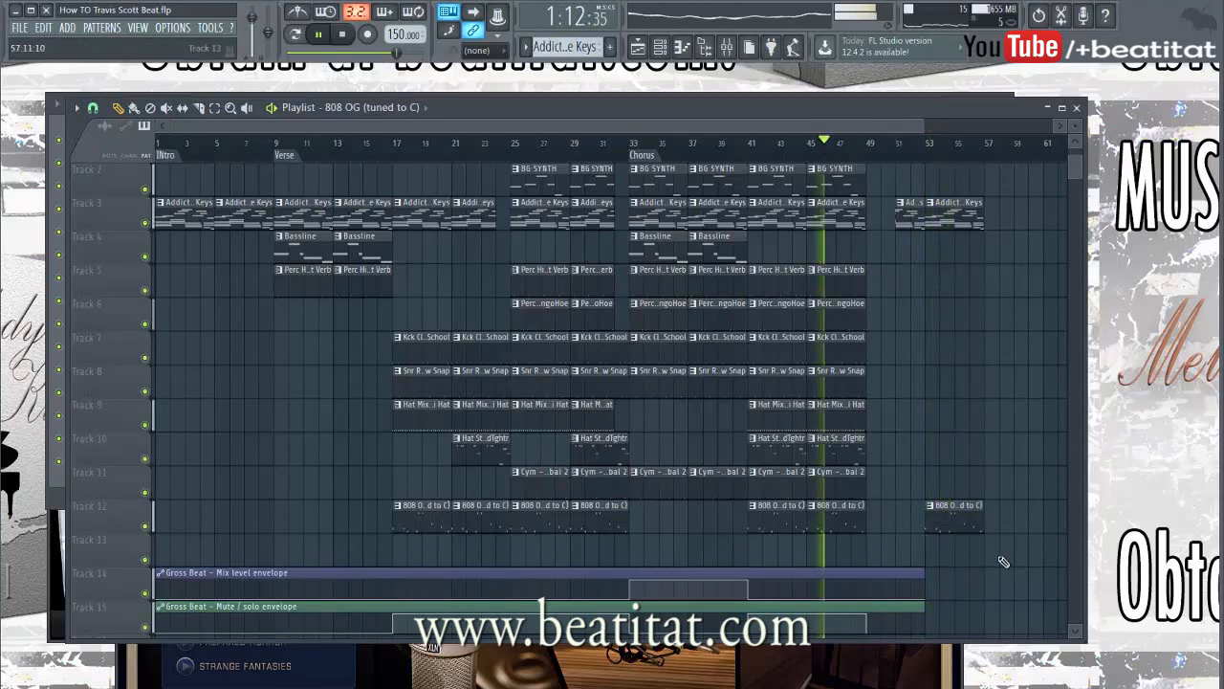
{"action": "left_click_drag", "start_coordinate": [954, 519], "coordinate": [896, 526], "text": "shift"}
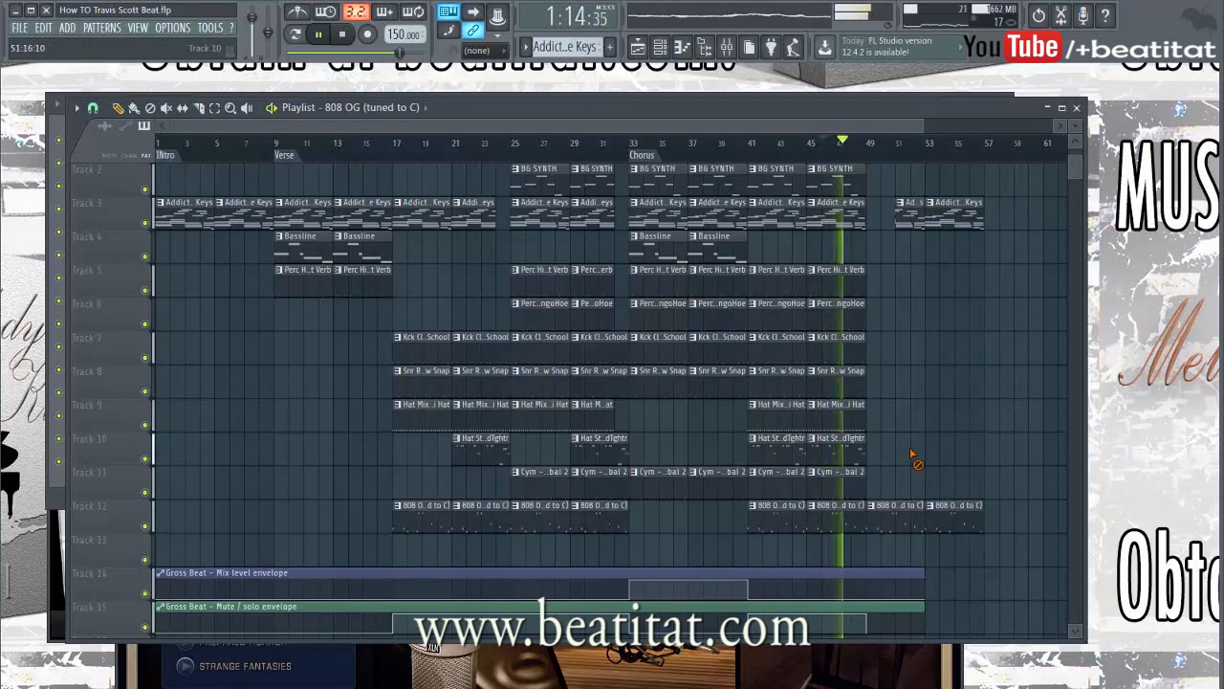
- Create a new pattern named Riser and place it at bar 32 on track 13, just before the chorus
{"action": "left_click", "coordinate": [609, 46]}
{"action": "type", "text": "Riser"}
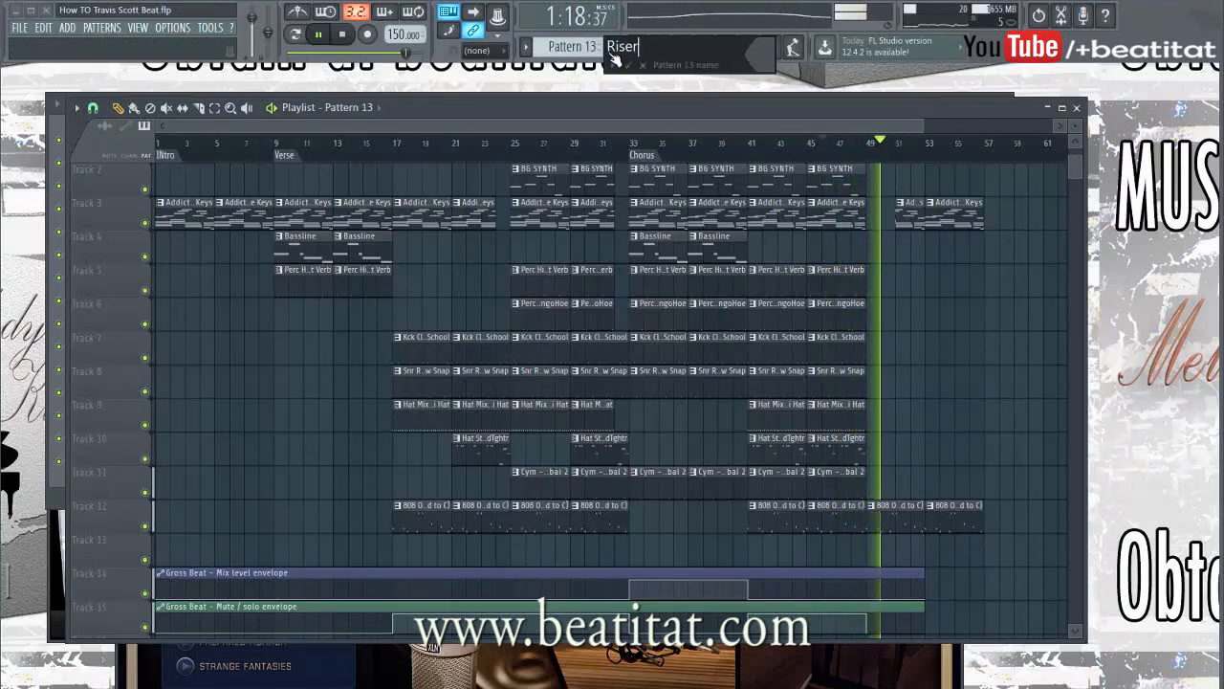
{"action": "key", "text": "Return"}
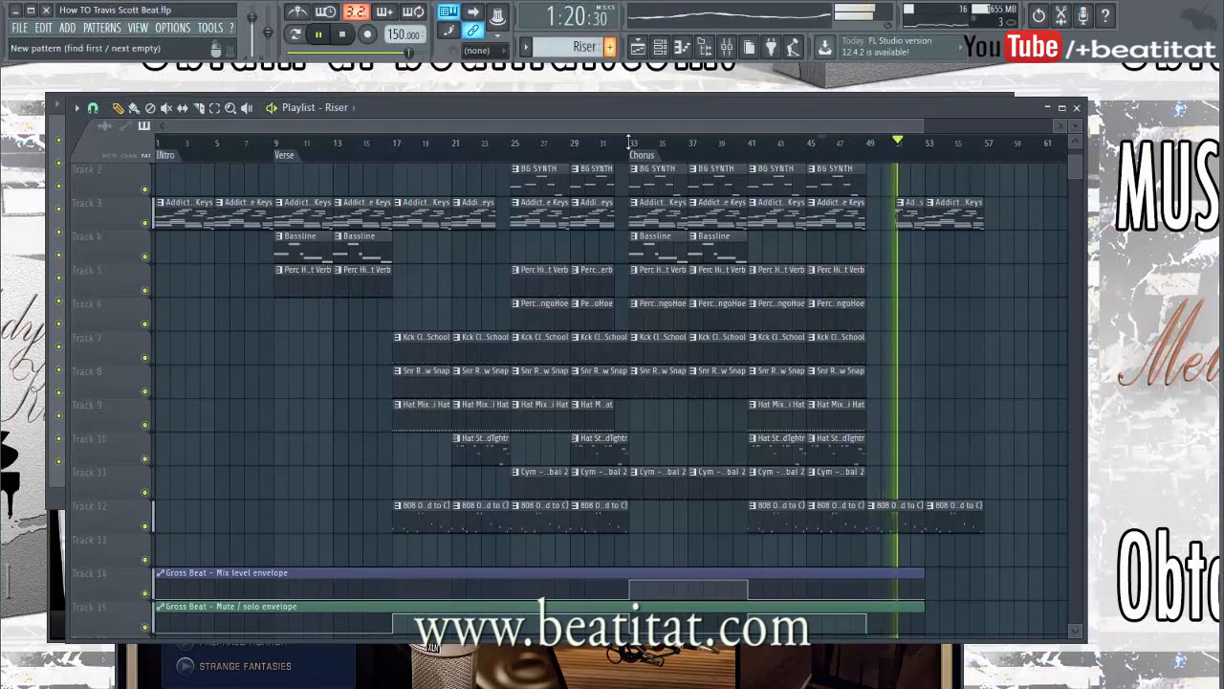
{"action": "scroll", "coordinate": [642, 555], "scroll_direction": "up", "scroll_amount": 1}
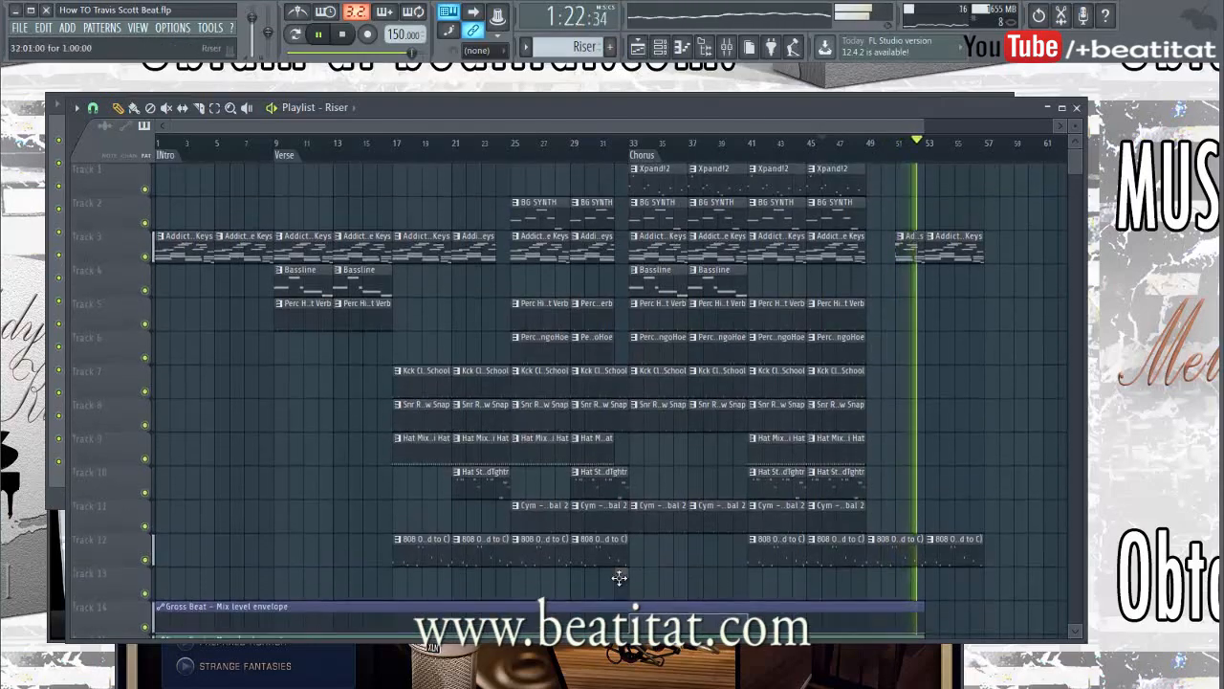
- Audition effect samples in the AT XXX TATION Drum Kit and AT Sound Kit 2 folders to look for a riser
{"action": "left_click", "coordinate": [708, 53]}
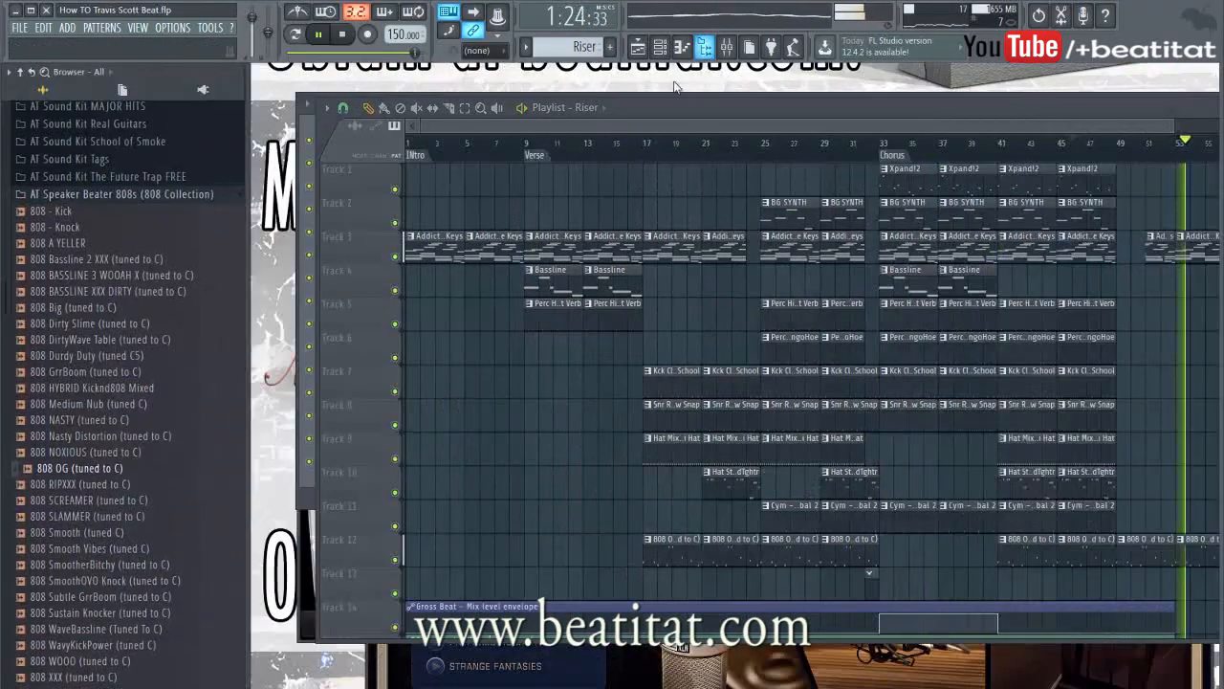
{"action": "left_click", "coordinate": [191, 196]}
{"action": "key", "text": "space"}
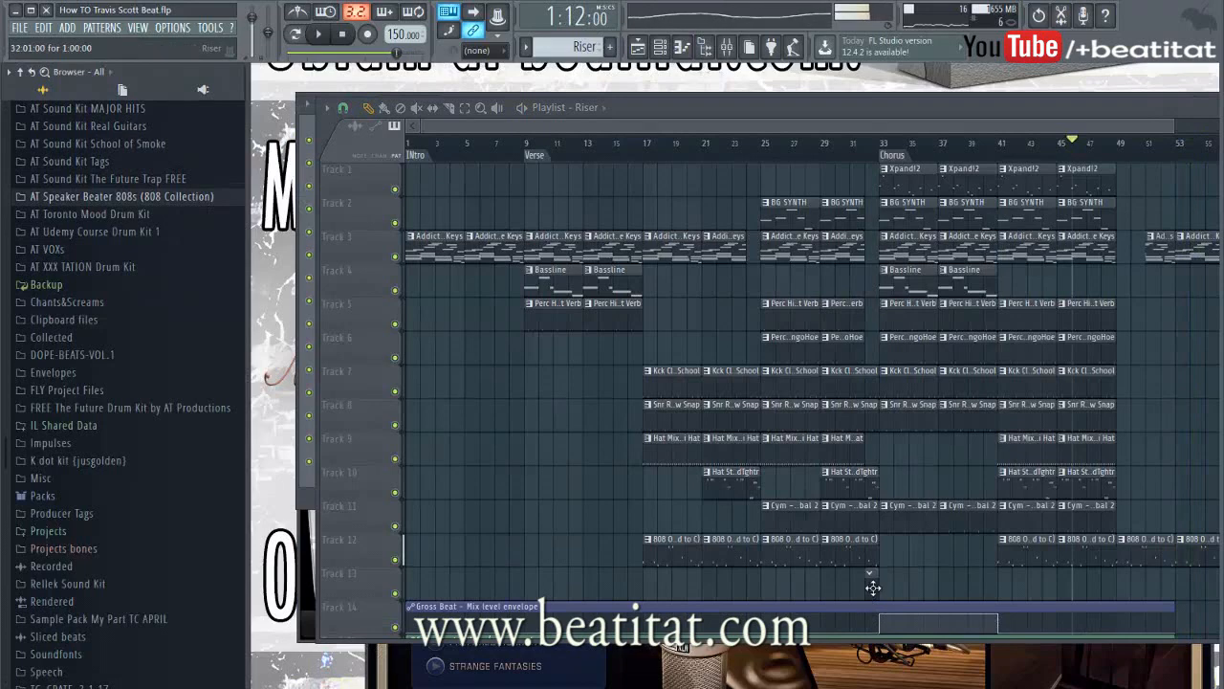
{"action": "key", "text": "F6"}
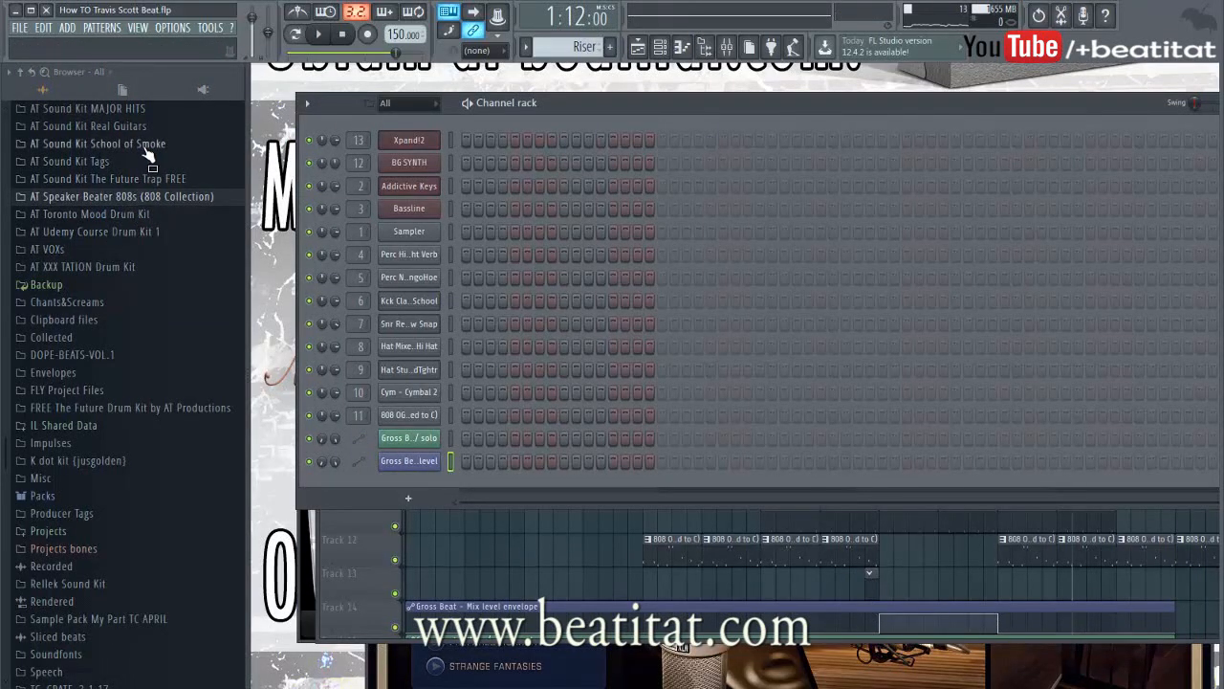
{"action": "scroll", "coordinate": [119, 306], "scroll_direction": "up", "scroll_amount": 5}
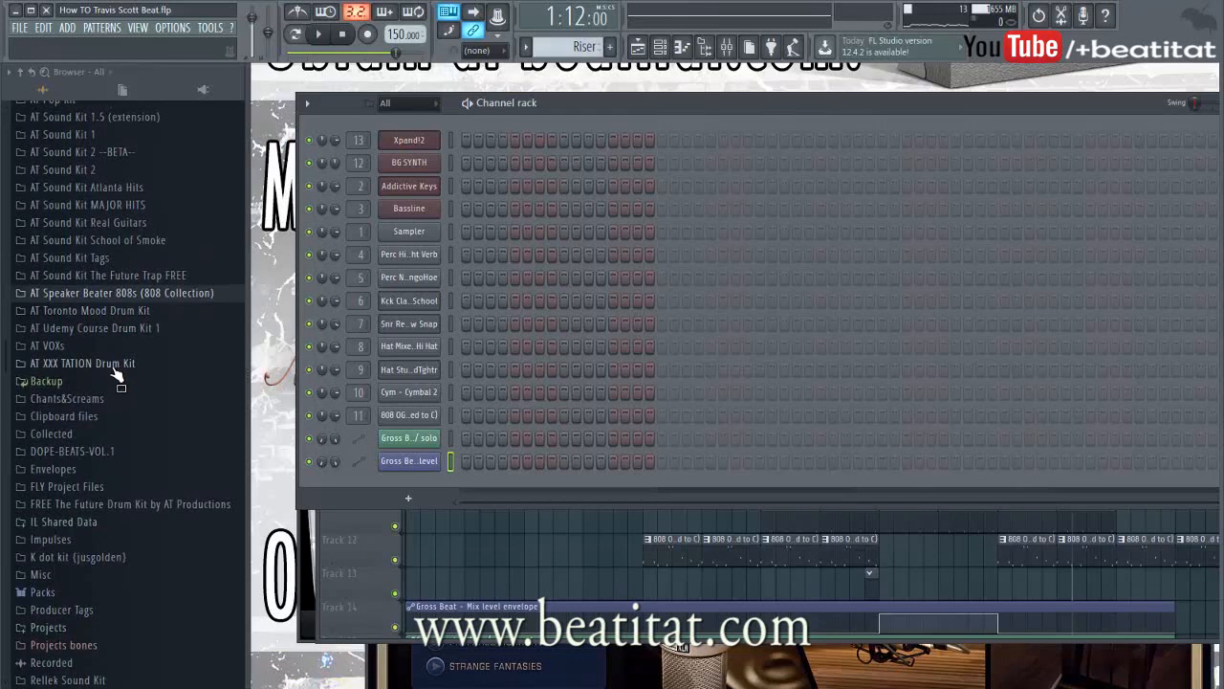
{"action": "left_click", "coordinate": [95, 363]}
{"action": "left_click", "coordinate": [95, 415]}
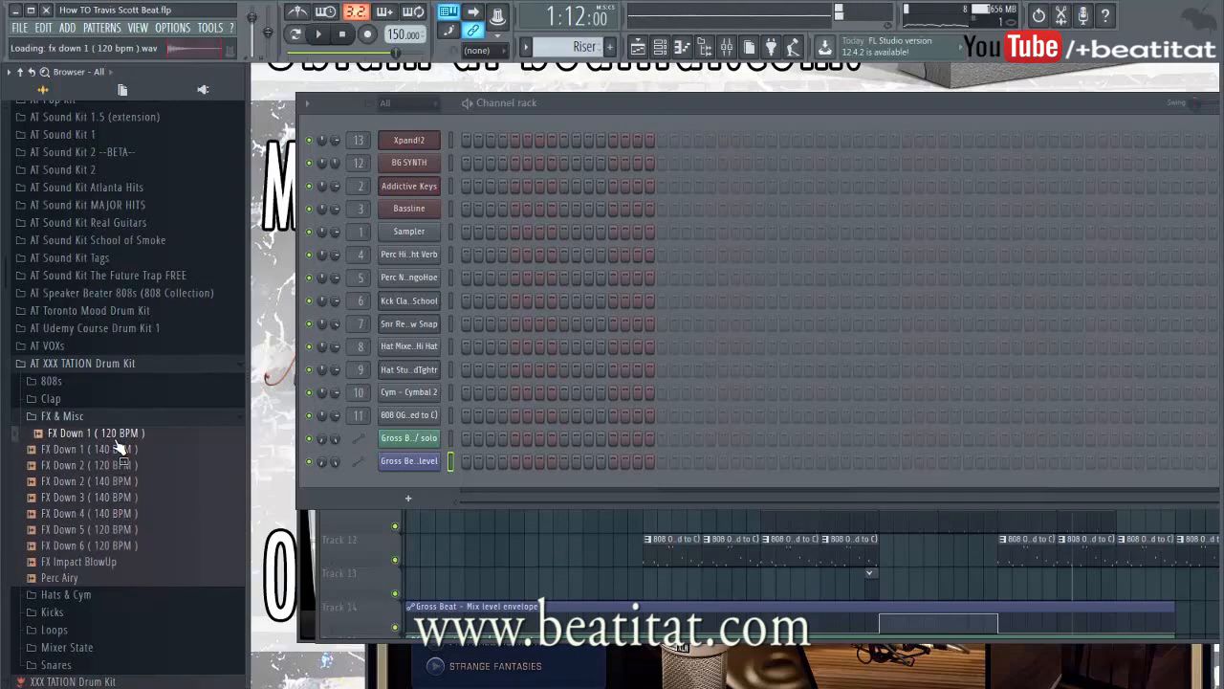
{"action": "left_click", "coordinate": [124, 366]}
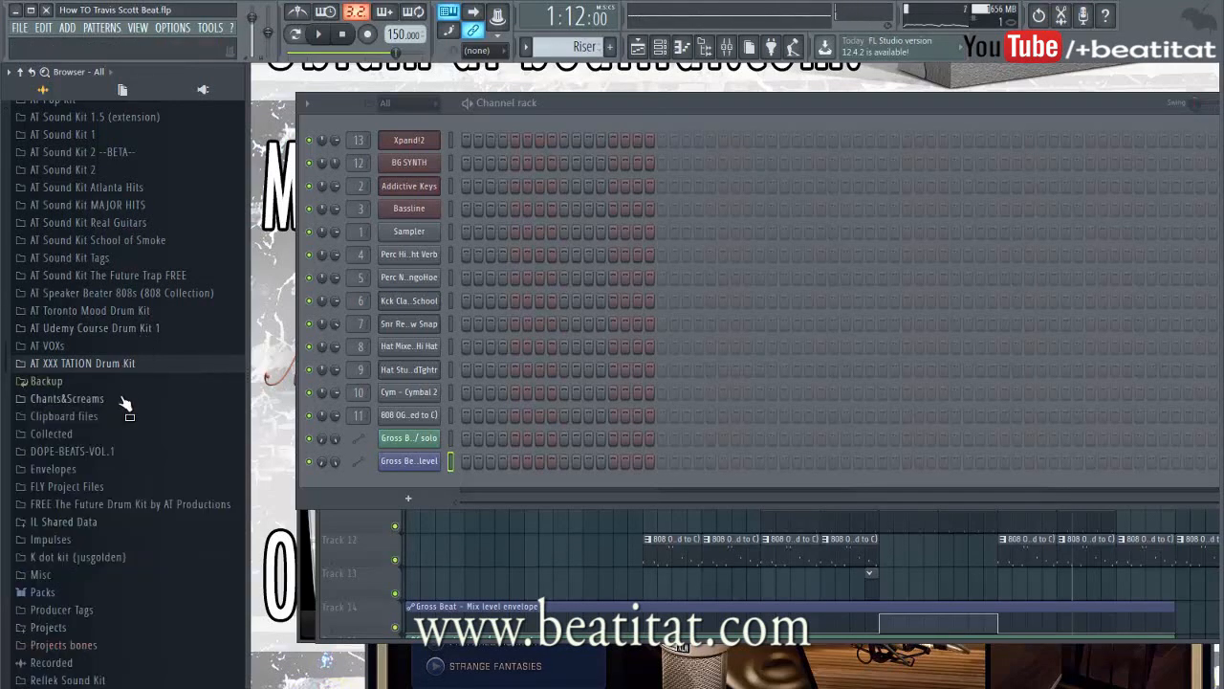
{"action": "left_click", "coordinate": [144, 170]}
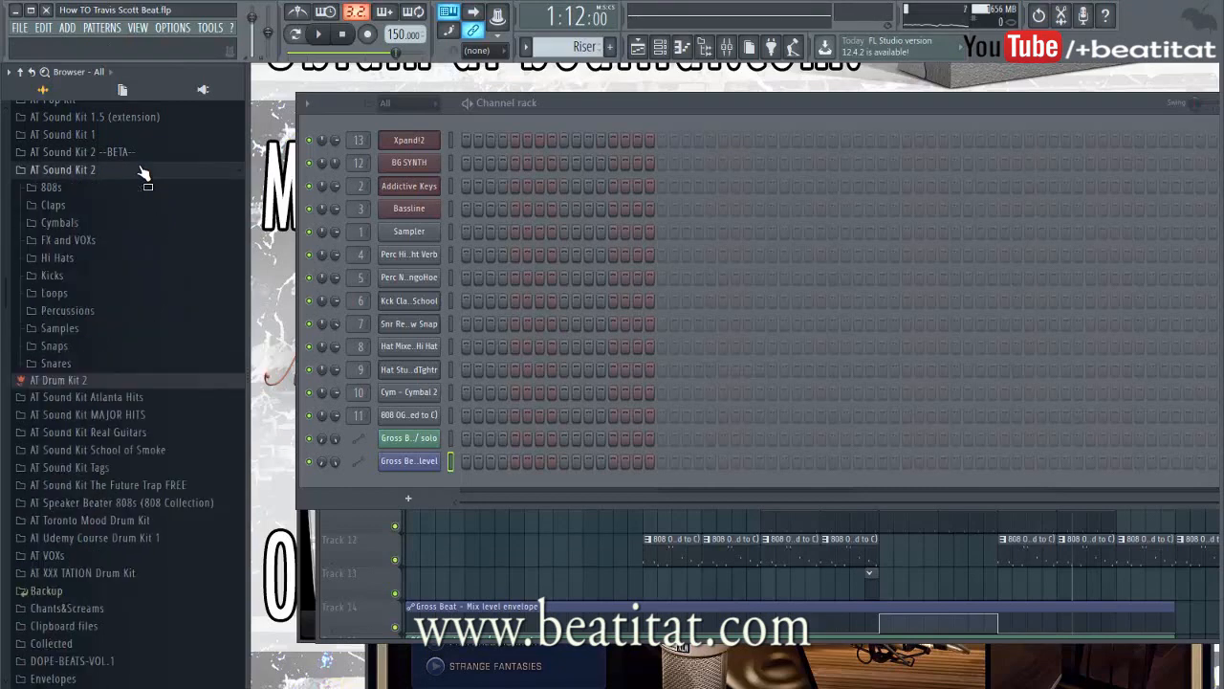
{"action": "left_click", "coordinate": [88, 240]}
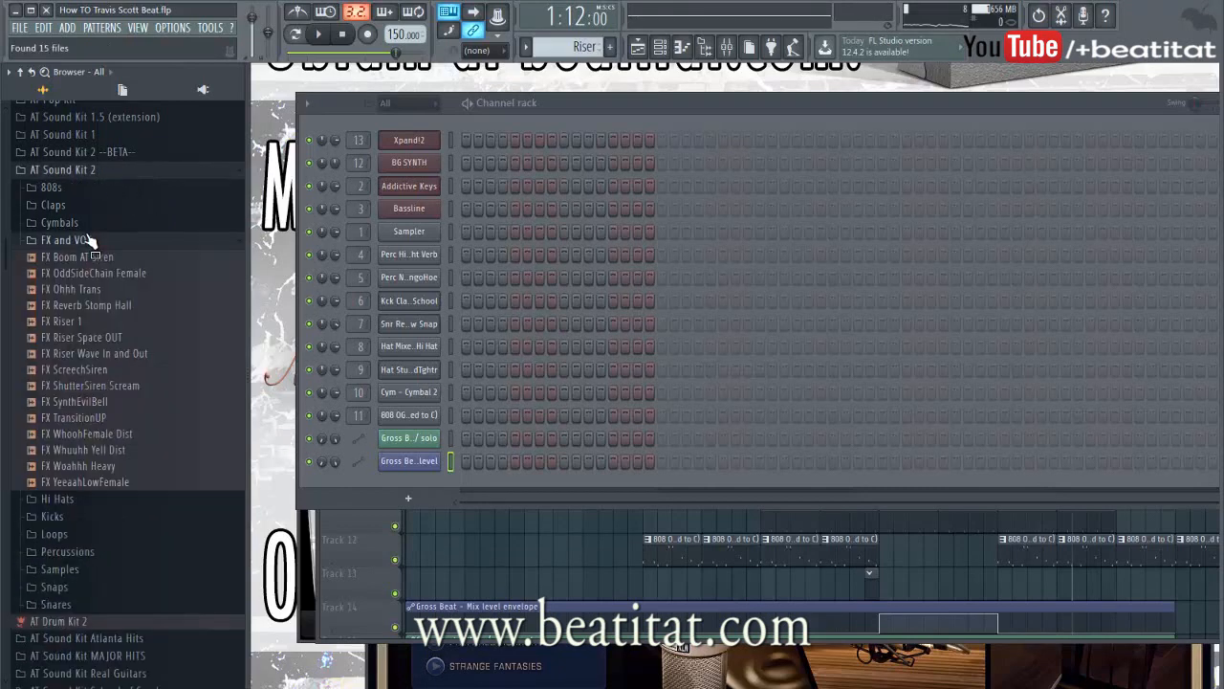
{"action": "left_click", "coordinate": [85, 450]}
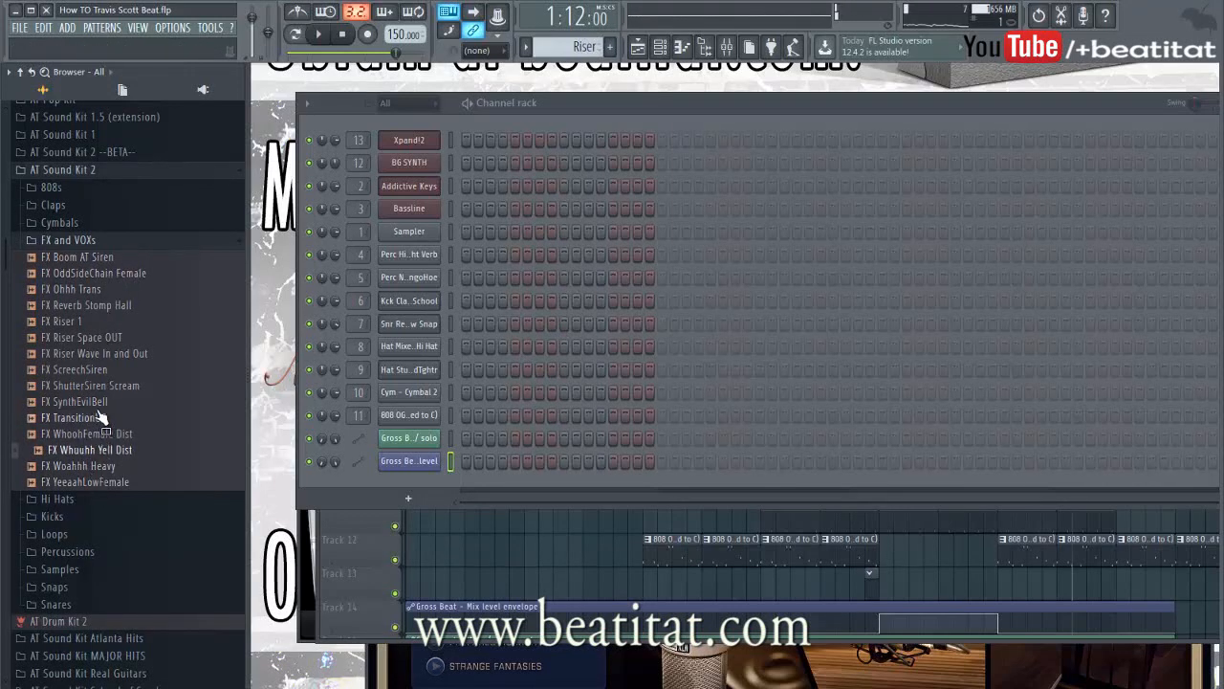
{"action": "left_click", "coordinate": [86, 169]}
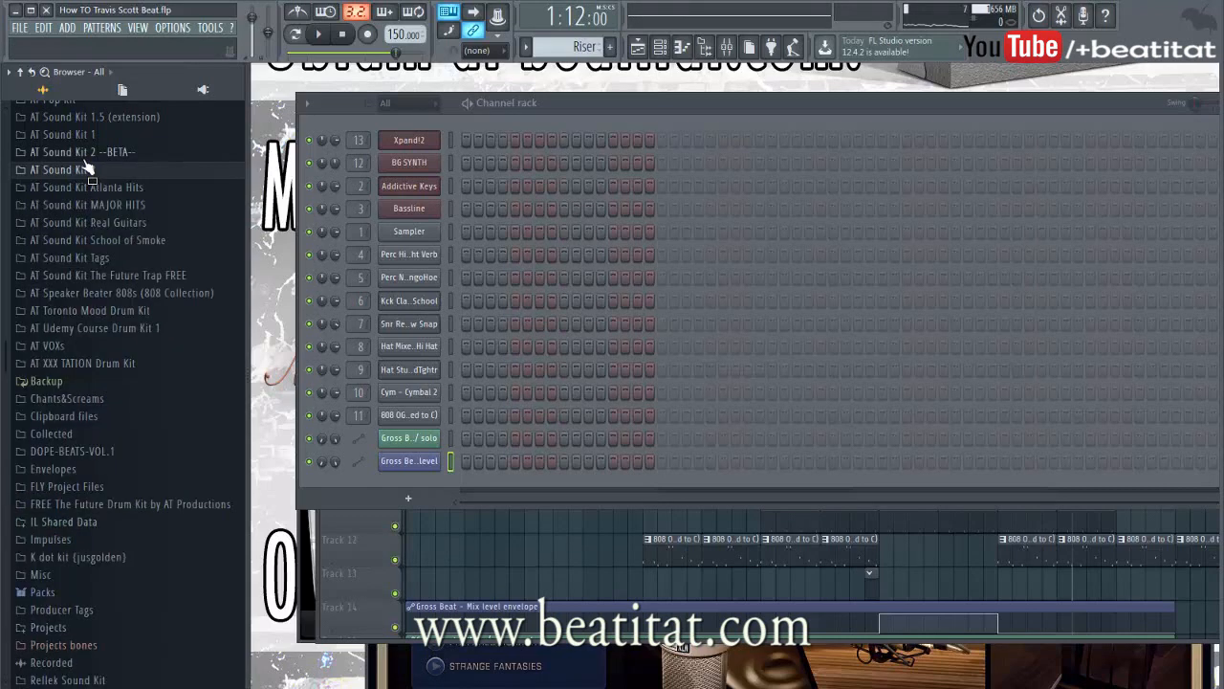
- Load the FX - Riser 3 sample from the AT Pop Kit as a new channel in the channel rack
{"action": "scroll", "coordinate": [104, 259], "scroll_direction": "up", "scroll_amount": 4}
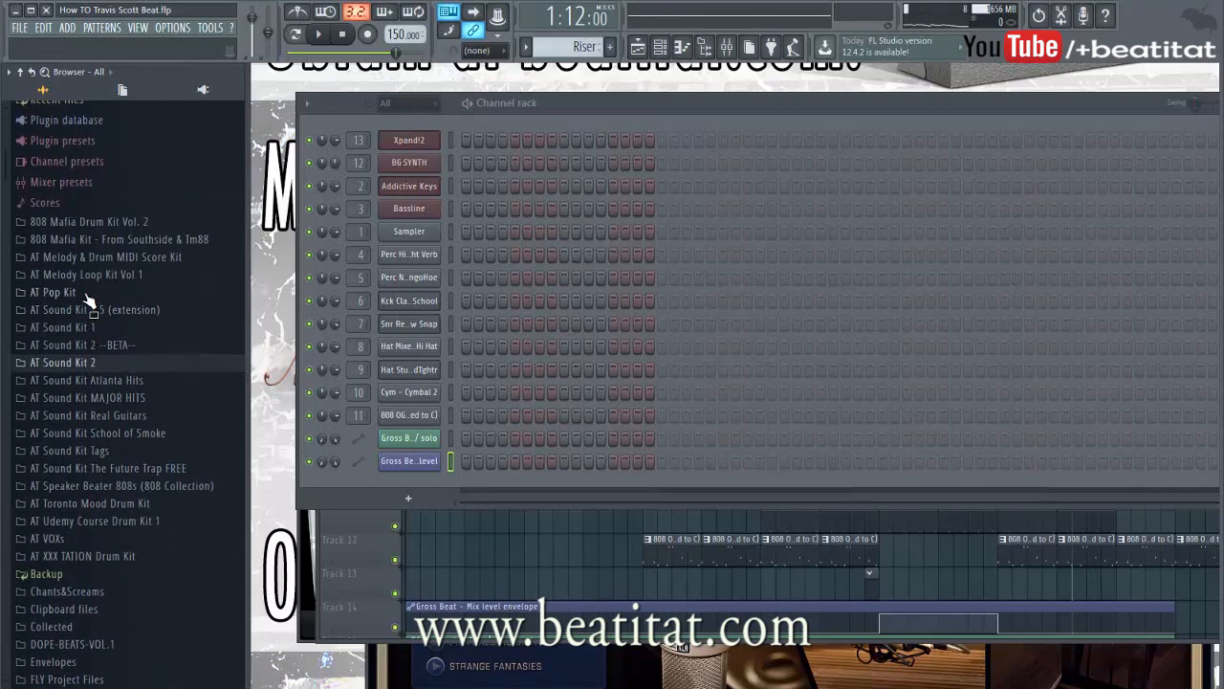
{"action": "left_click", "coordinate": [84, 294]}
{"action": "scroll", "coordinate": [83, 435], "scroll_direction": "down", "scroll_amount": 8}
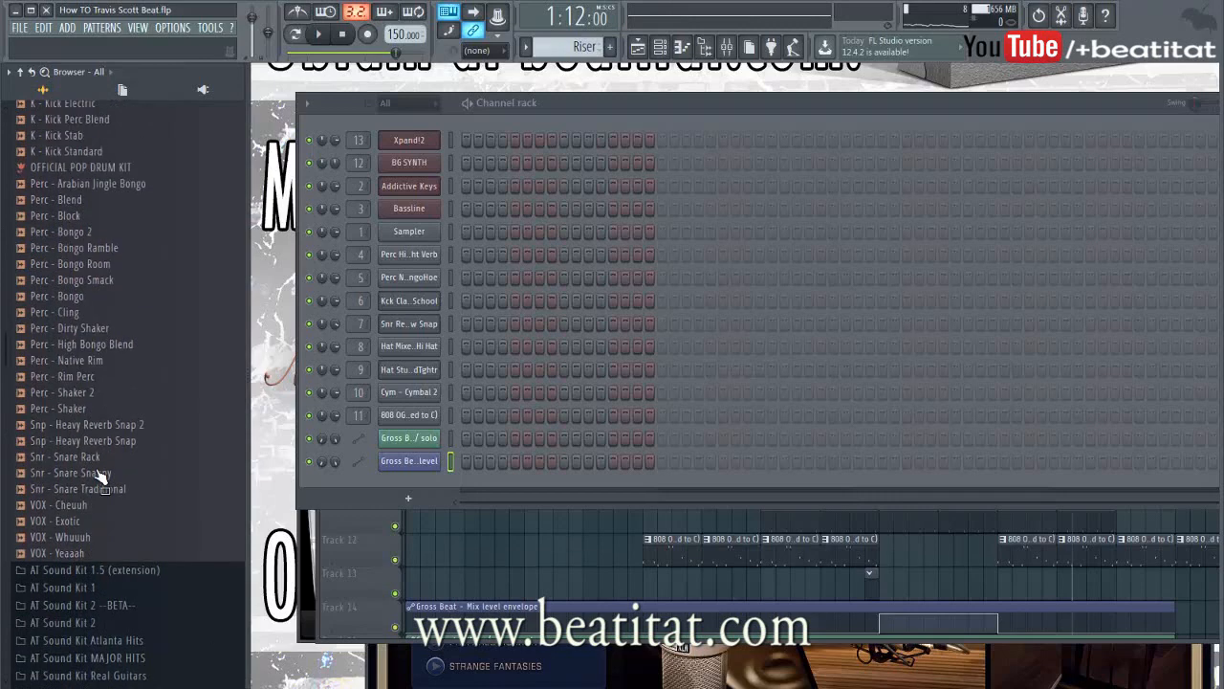
{"action": "scroll", "coordinate": [82, 309], "scroll_direction": "up", "scroll_amount": 6}
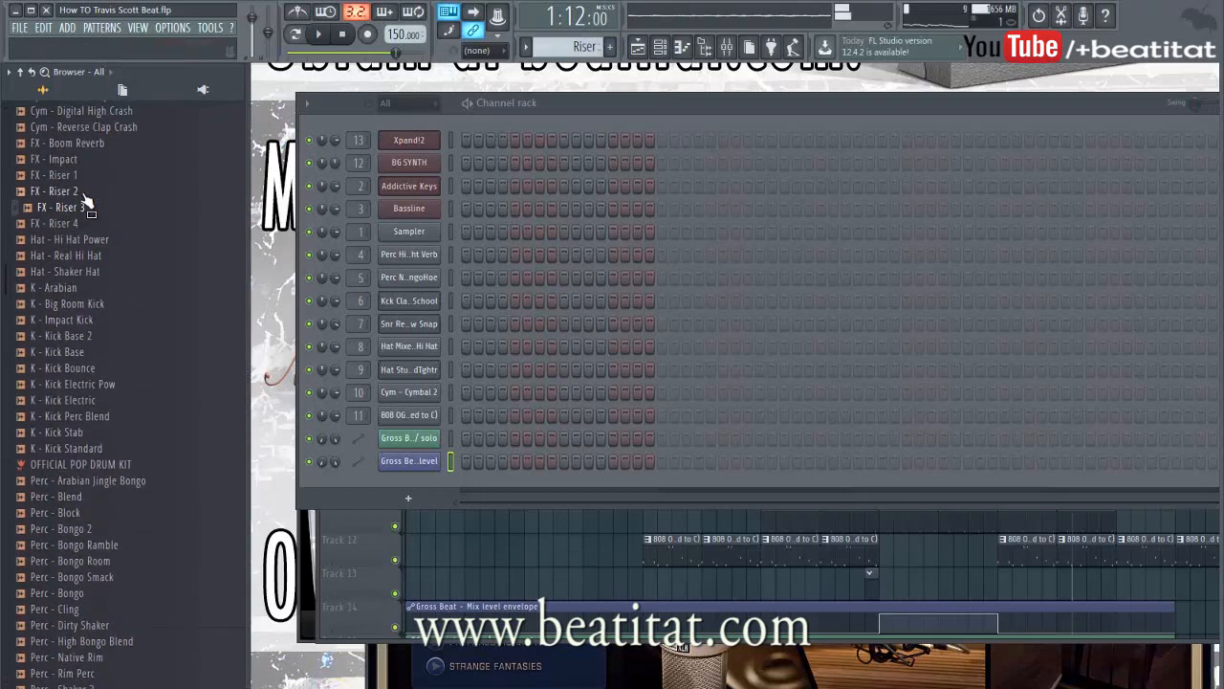
{"action": "left_click_drag", "start_coordinate": [376, 477], "coordinate": [426, 483]}
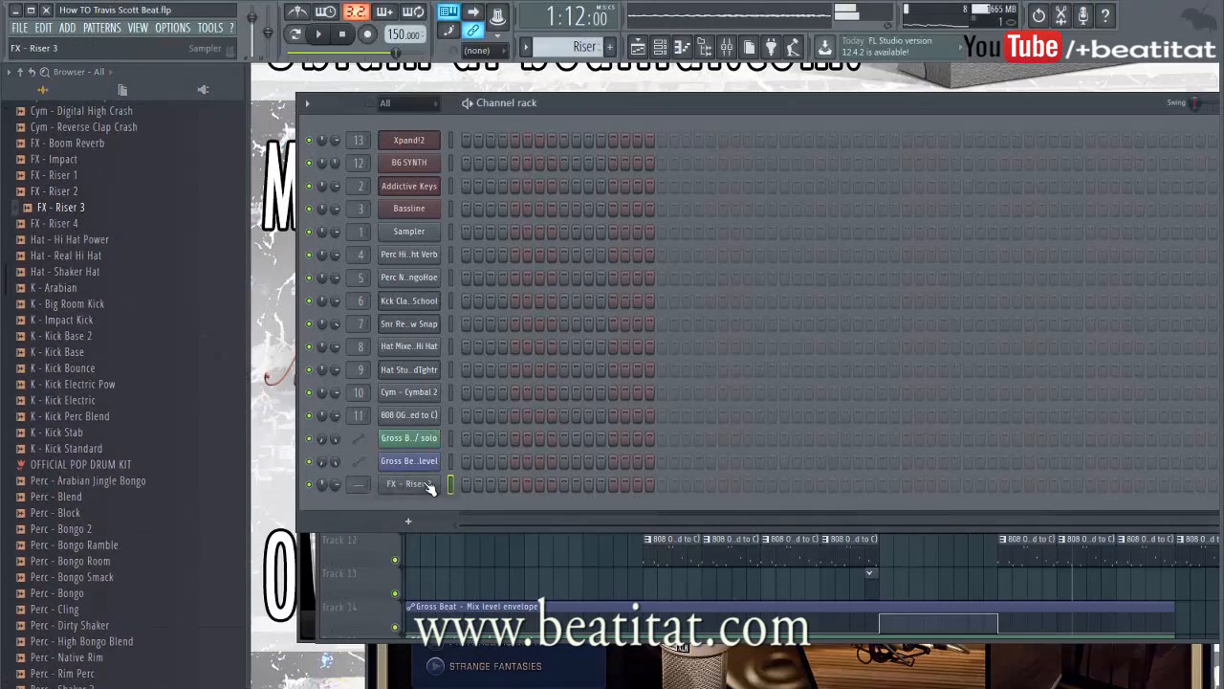
- Set the FX - Riser 3 sample's stretch time to 4 bars and turn off its loop points
{"action": "left_click", "coordinate": [656, 337]}
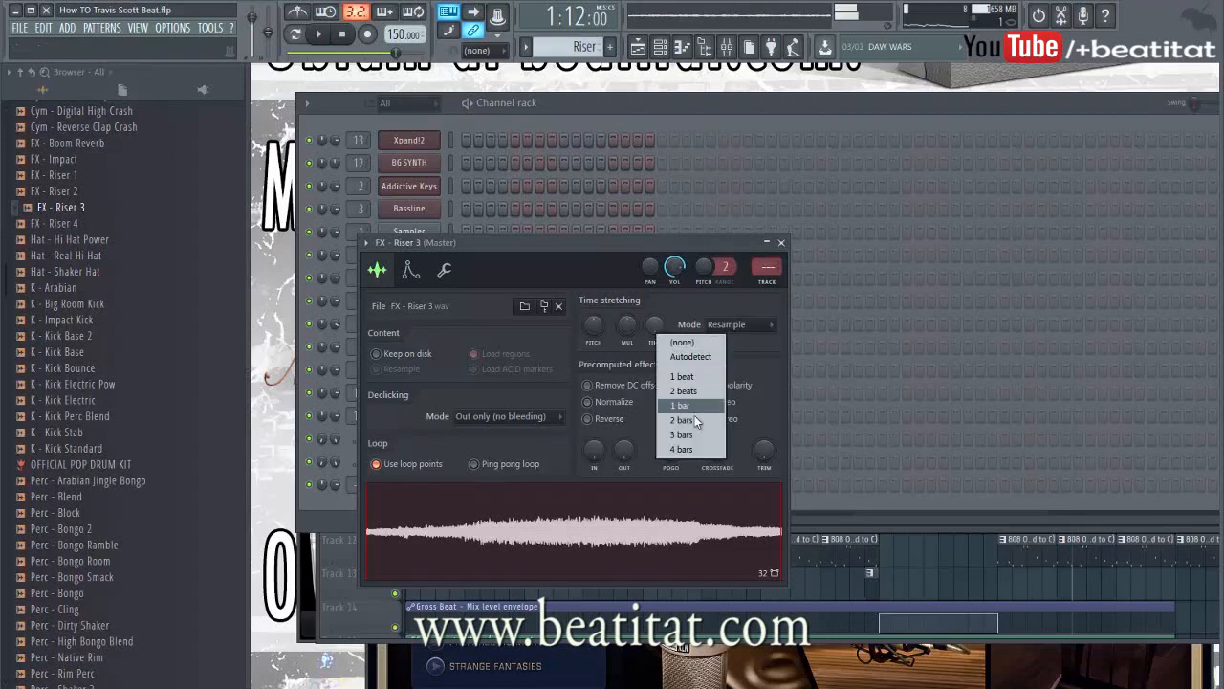
{"action": "left_click", "coordinate": [690, 450]}
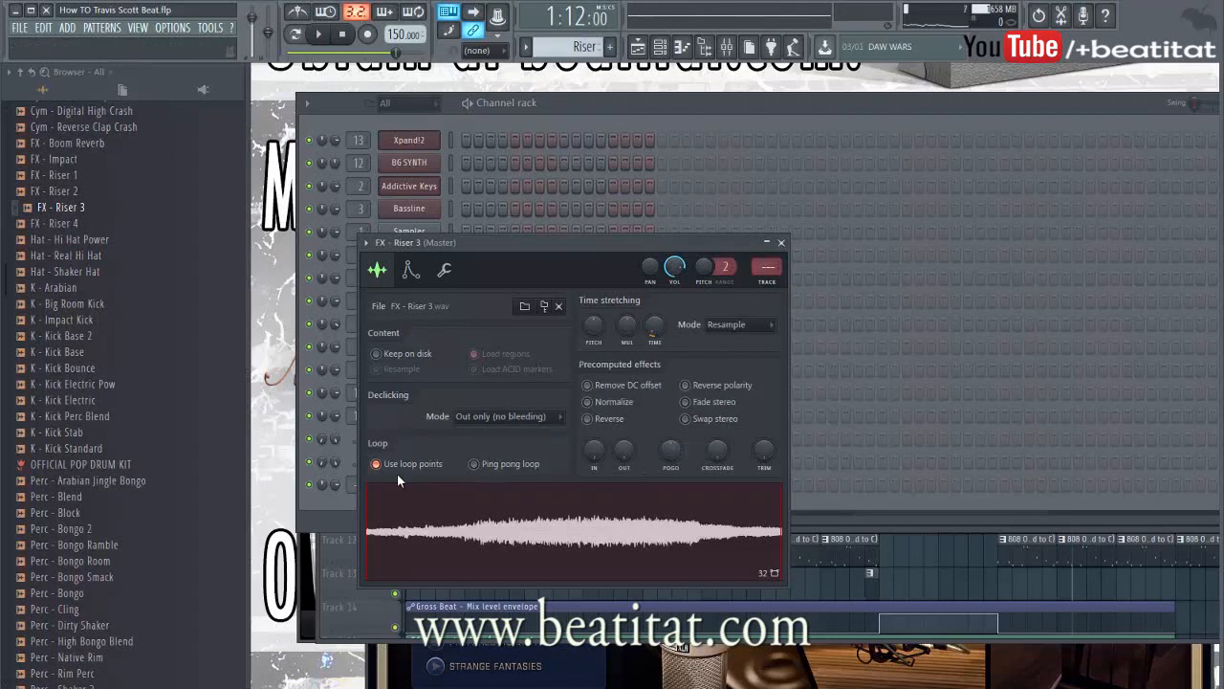
{"action": "left_click", "coordinate": [907, 577]}
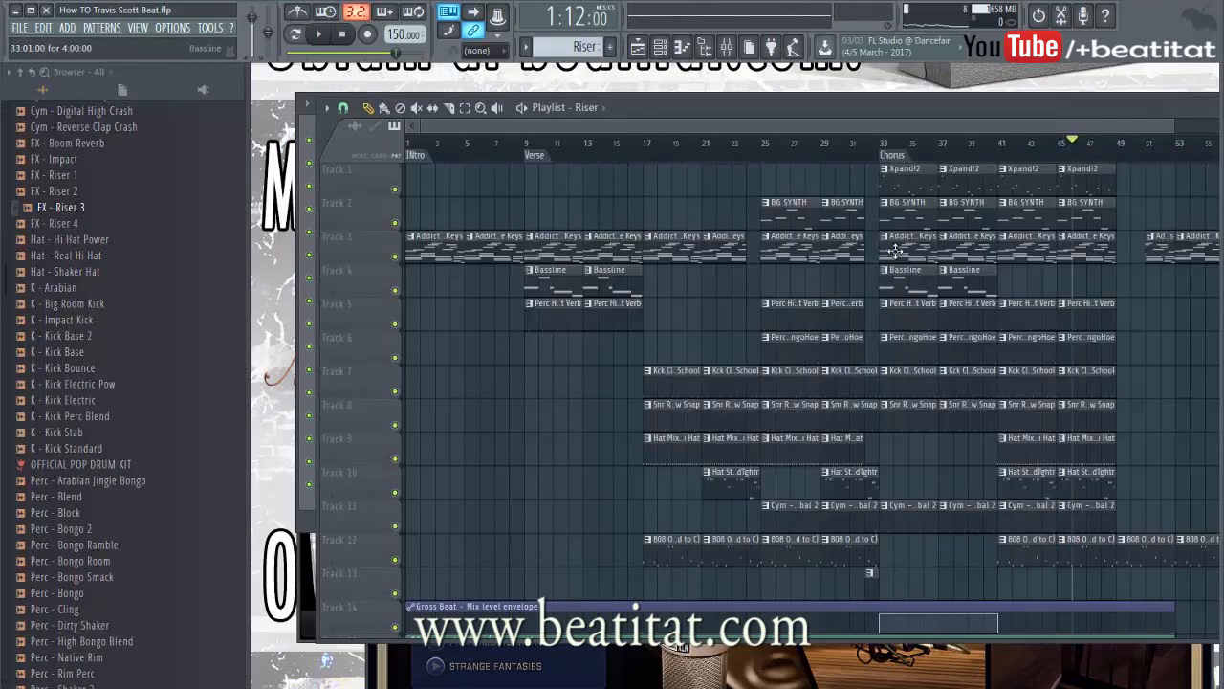
- Play the song from bar 32 and add an FX - Riser 3 hit on the first step of the Riser pattern
{"action": "left_click", "coordinate": [868, 143]}
{"action": "key", "text": "space"}
{"action": "key", "text": "space"}
{"action": "left_click", "coordinate": [660, 49]}
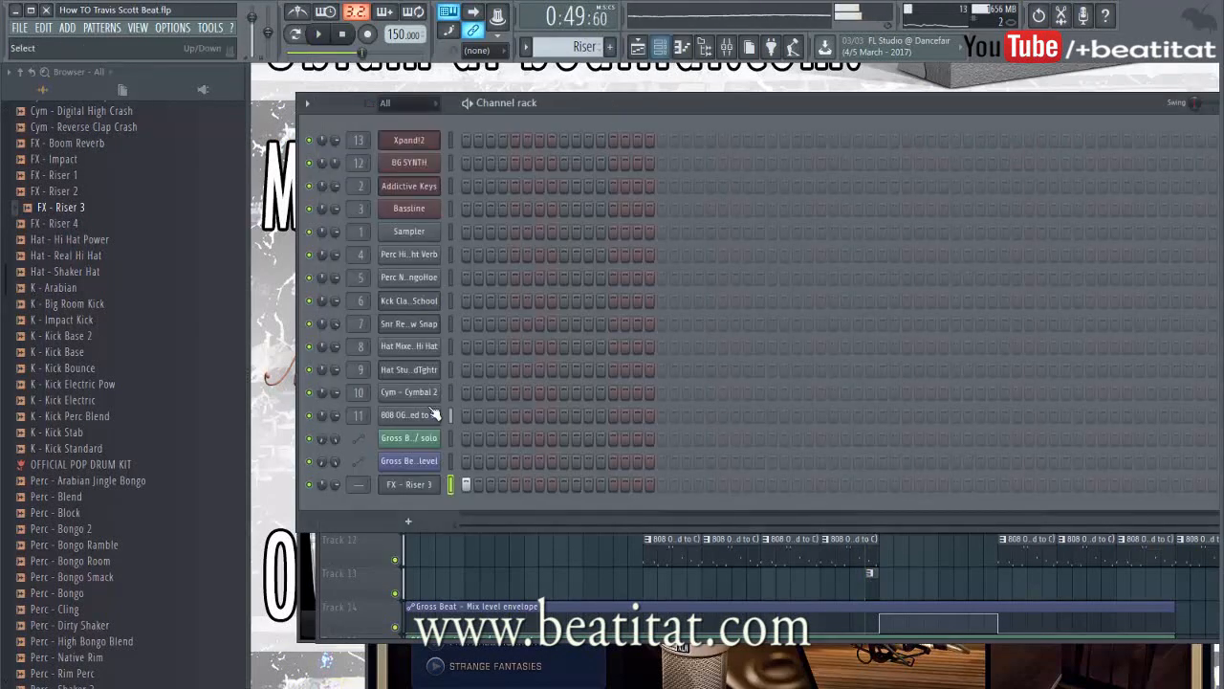
- Try shorter stretch times for the FX - Riser 3 sample during playback and set it to 1 bar
{"action": "left_click", "coordinate": [409, 486]}
{"action": "right_click", "coordinate": [658, 325]}
{"action": "left_click", "coordinate": [668, 364]}
{"action": "right_click", "coordinate": [654, 332]}
{"action": "left_click", "coordinate": [677, 422]}
{"action": "key", "text": "space"}
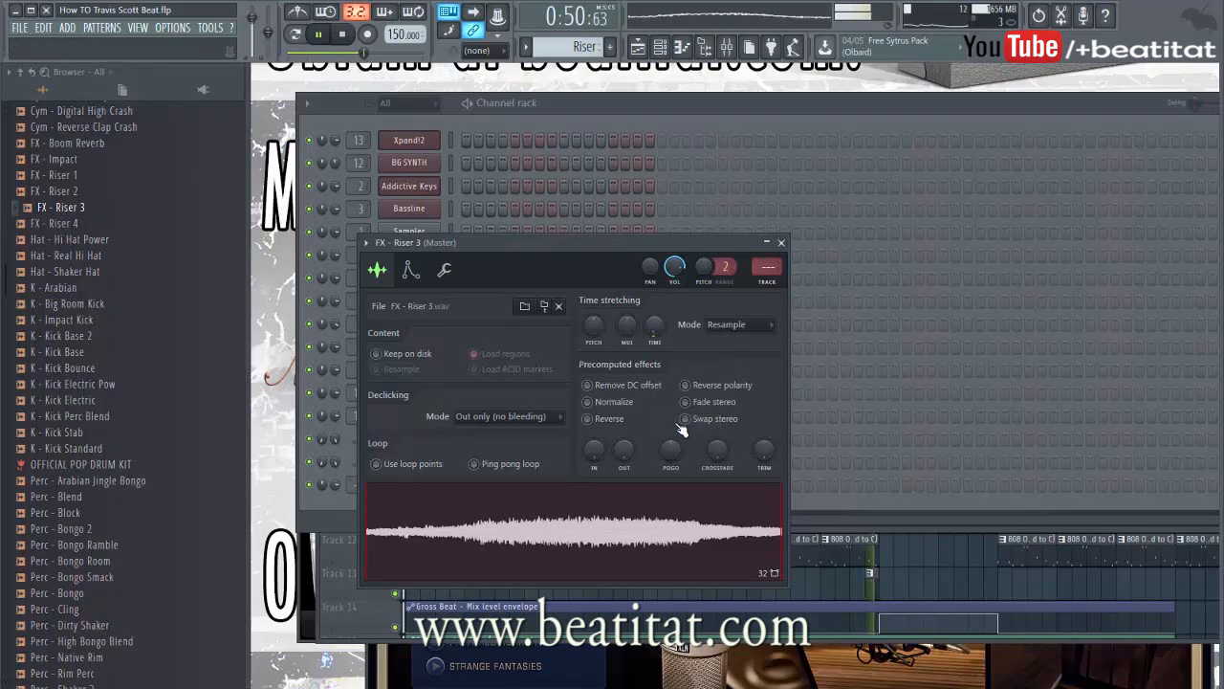
{"action": "right_click", "coordinate": [658, 326]}
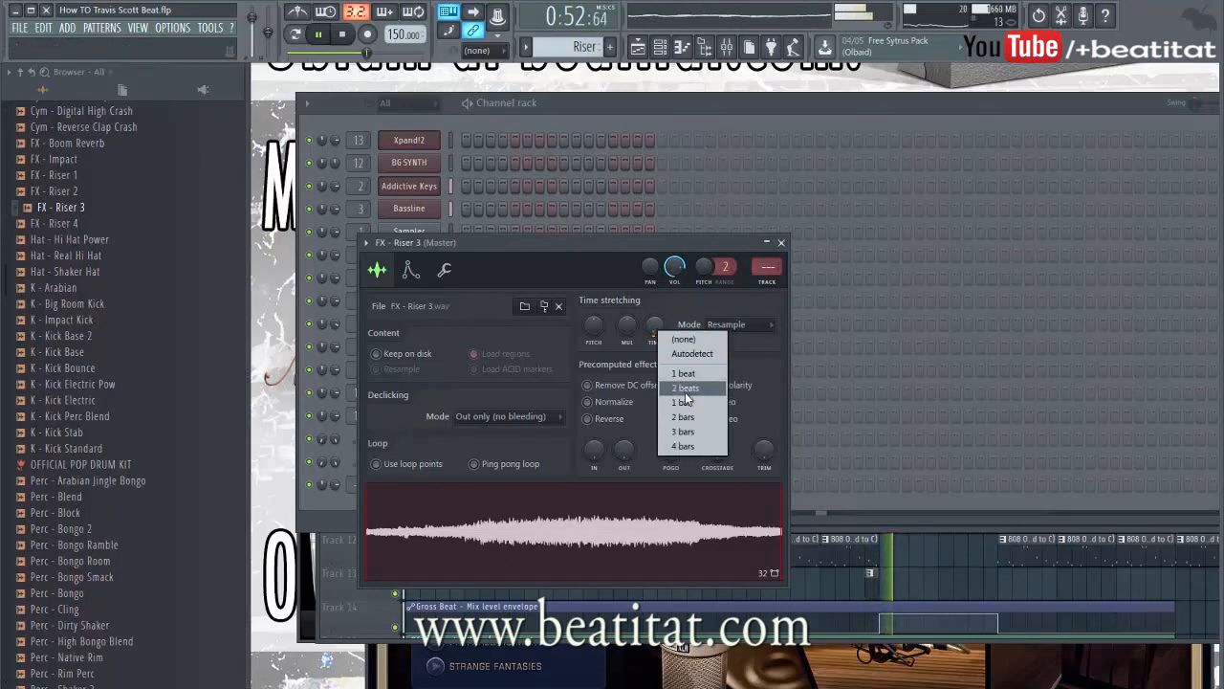
{"action": "left_click", "coordinate": [686, 406]}
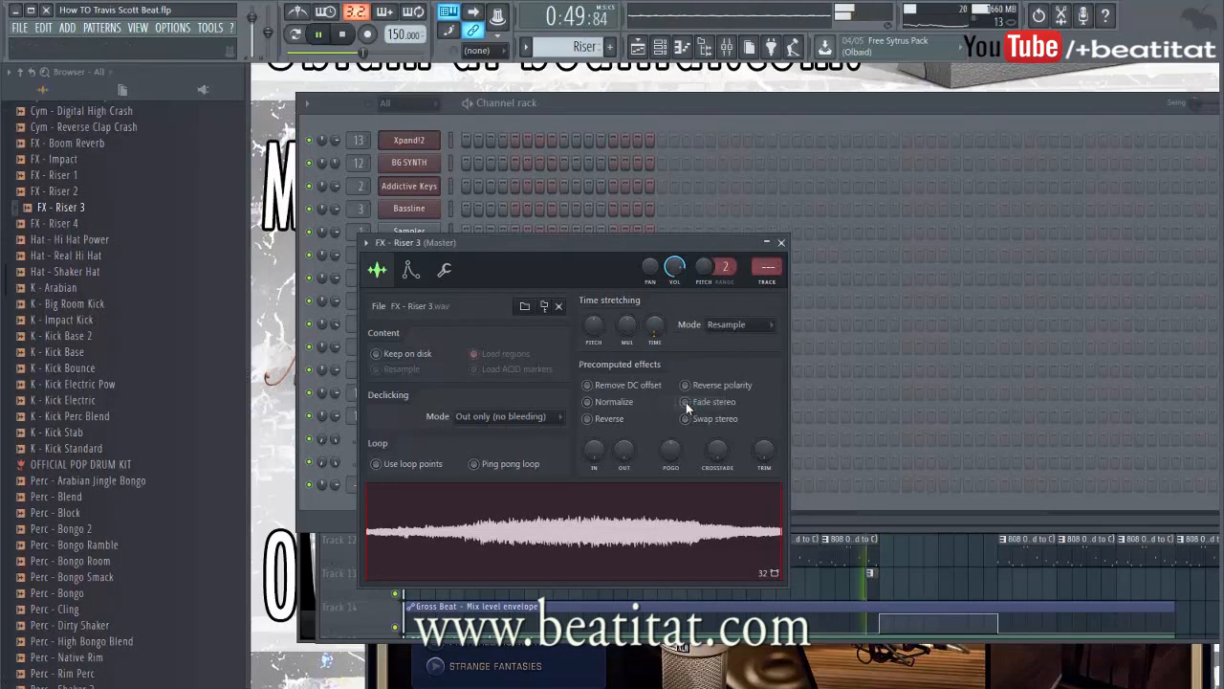
- Route FX - Riser 3 to mixer track 14 and add Fruity Parametric EQ 2, cutting the low shelf to about -9.3 dB at 241 Hz
{"action": "double_click", "coordinate": [770, 270]}
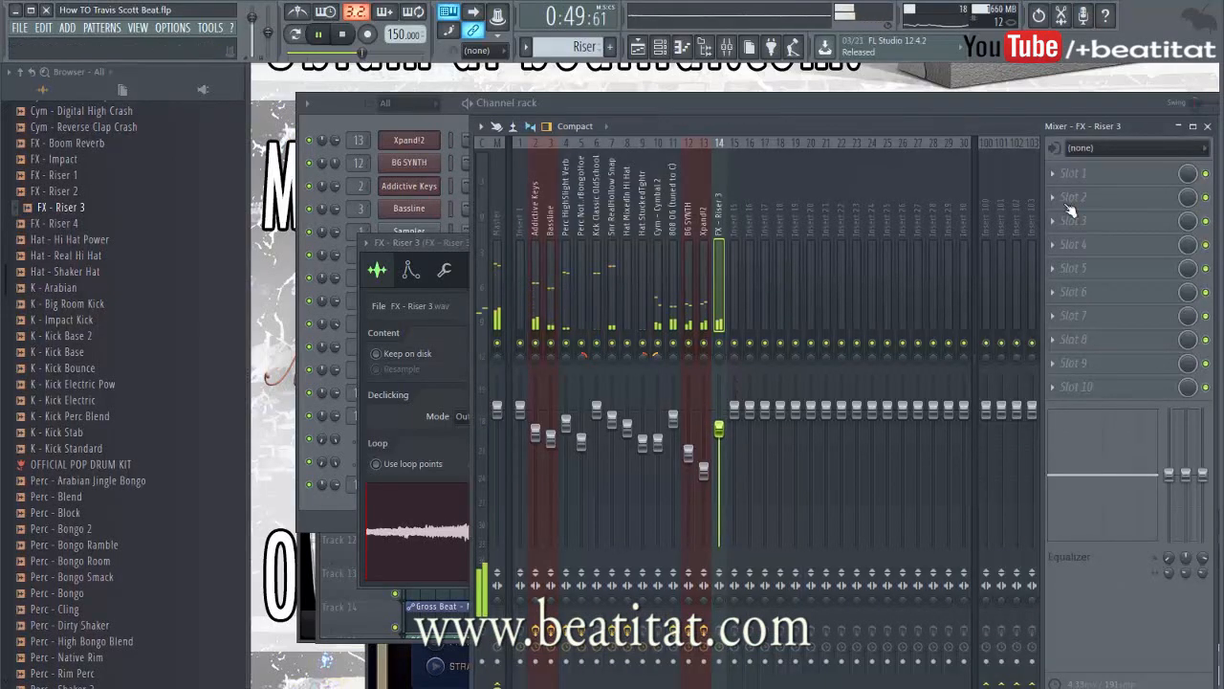
{"action": "left_click", "coordinate": [1108, 173]}
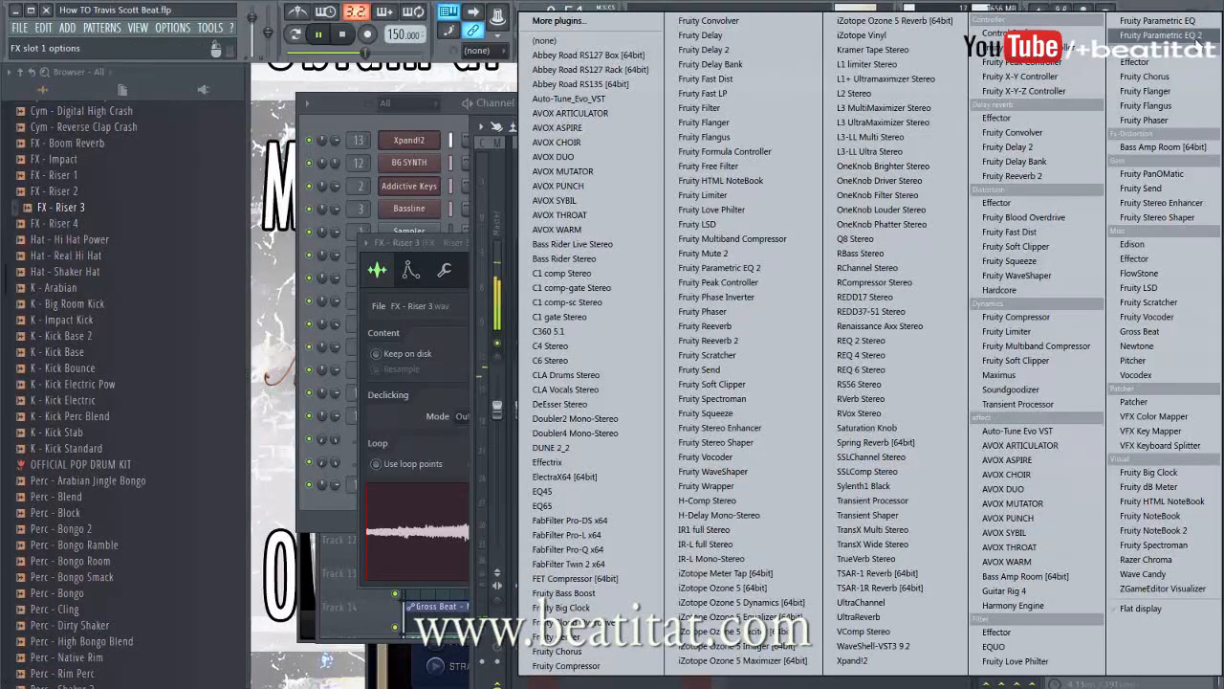
{"action": "left_click", "coordinate": [1153, 50]}
{"action": "left_click_drag", "start_coordinate": [642, 369], "coordinate": [702, 390]}
{"action": "left_click_drag", "start_coordinate": [450, 388], "coordinate": [508, 421]}
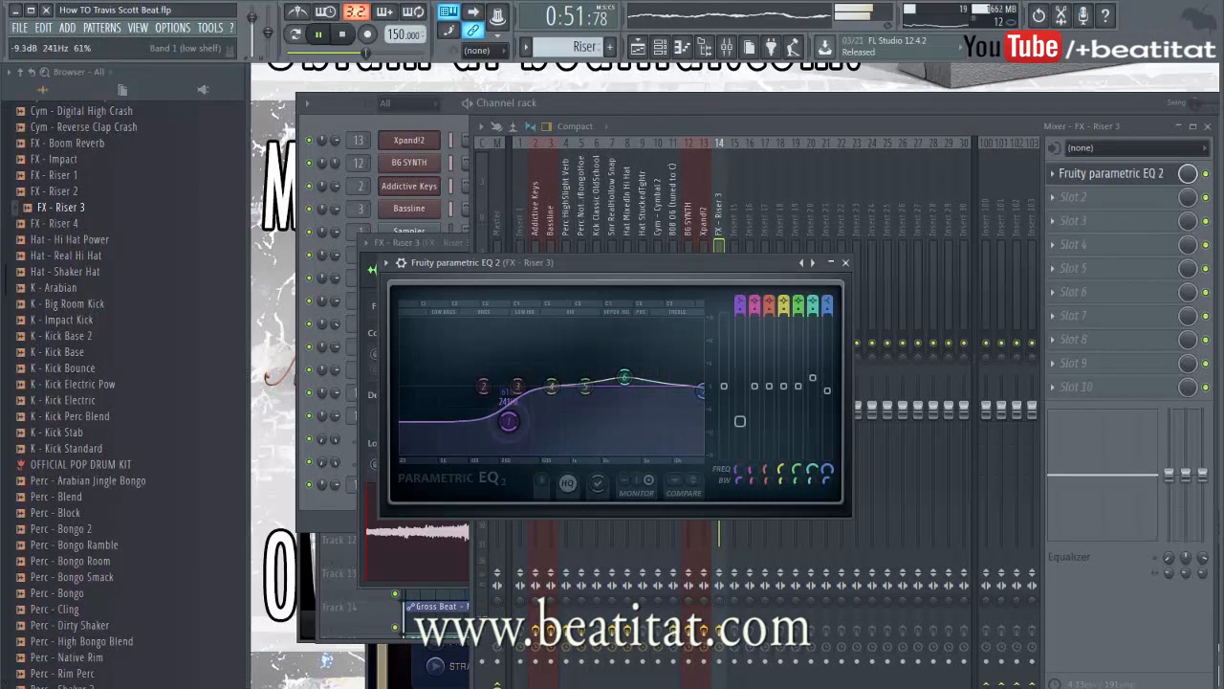
{"action": "left_click", "coordinate": [846, 264]}
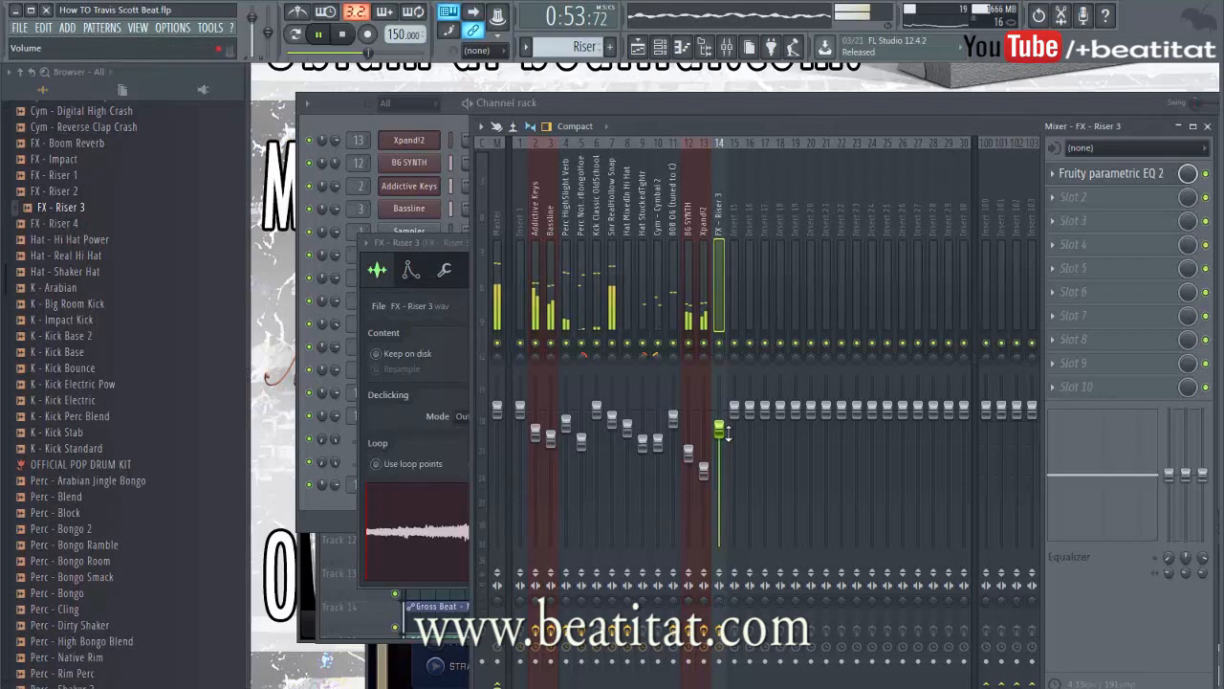
- Insert Fruity Reeverb 2 in slot 3 and Gross Beat in slot 4 of the FX - Riser 3 mixer track
{"action": "left_click", "coordinate": [1110, 222]}
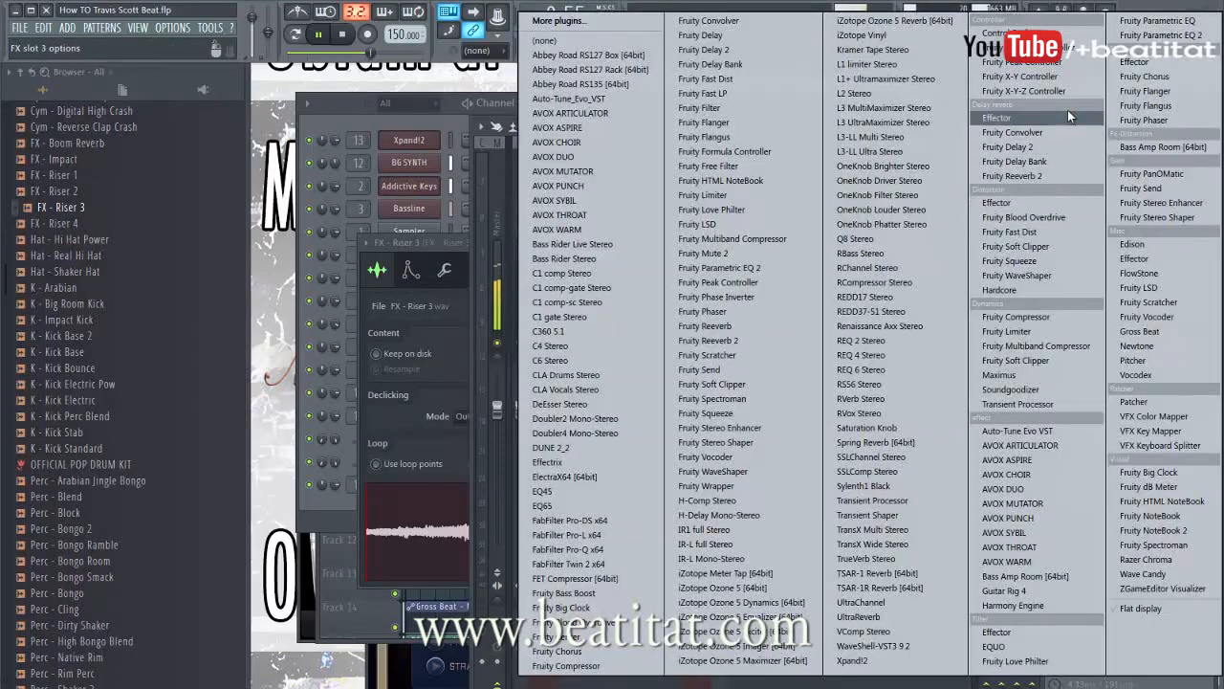
{"action": "left_click", "coordinate": [1038, 168]}
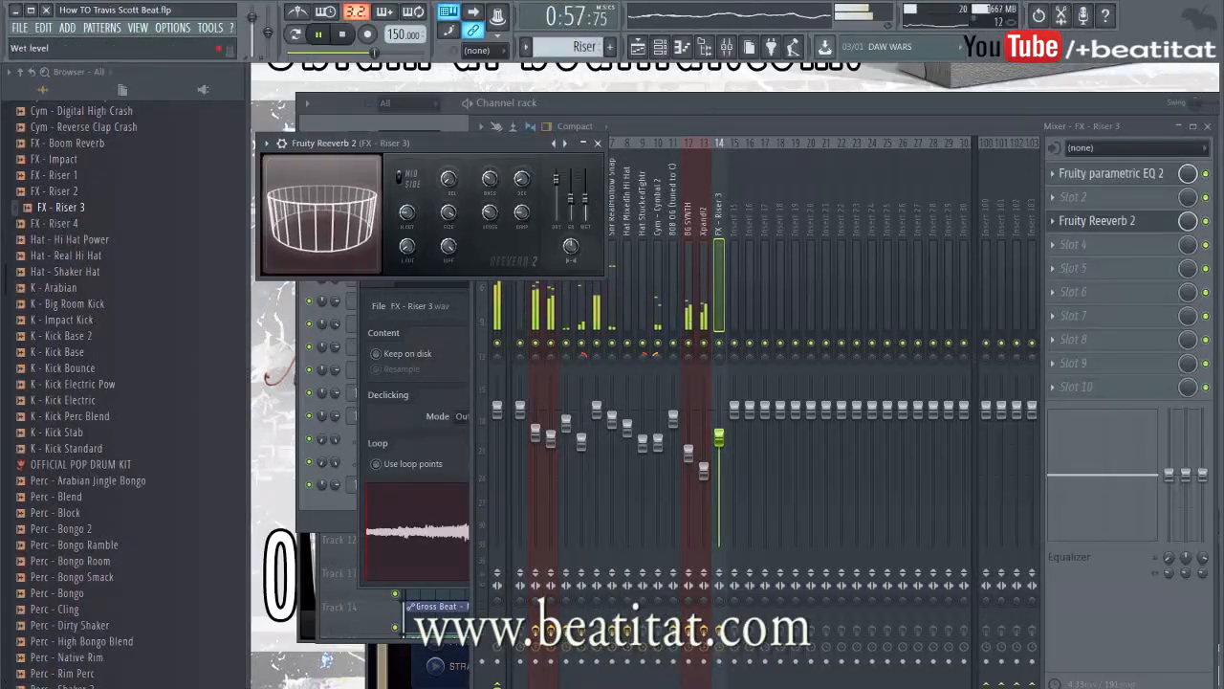
{"action": "left_click", "coordinate": [597, 144]}
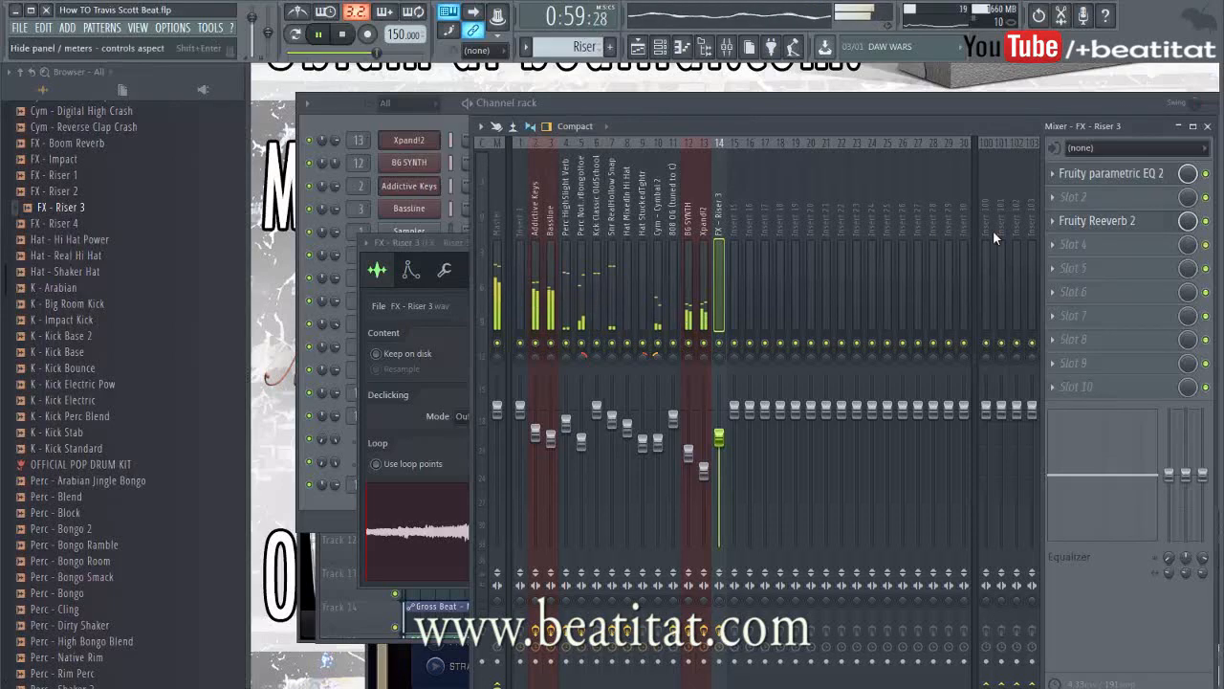
{"action": "left_click", "coordinate": [1058, 247]}
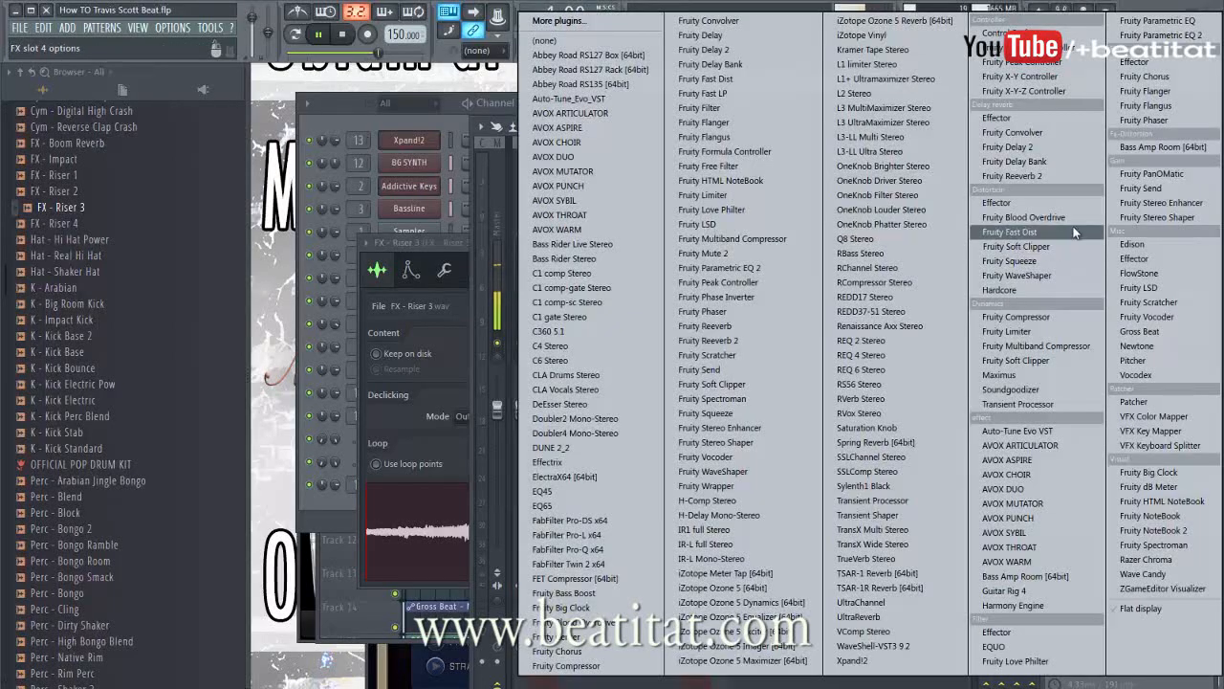
{"action": "left_click", "coordinate": [1141, 332]}
- Audition Gross Beat volume presets on the riser, including trance, saw and tremolo gates, and settle on Slw Dn Gate
{"action": "left_click", "coordinate": [397, 428]}
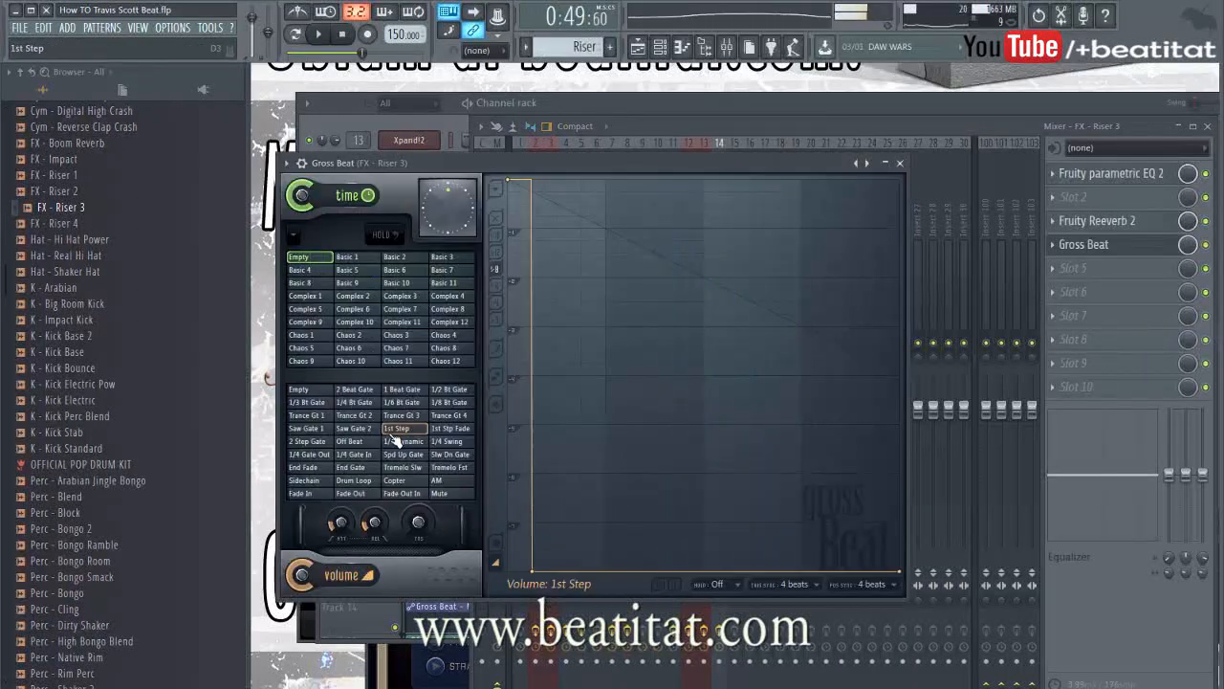
{"action": "left_click", "coordinate": [401, 415]}
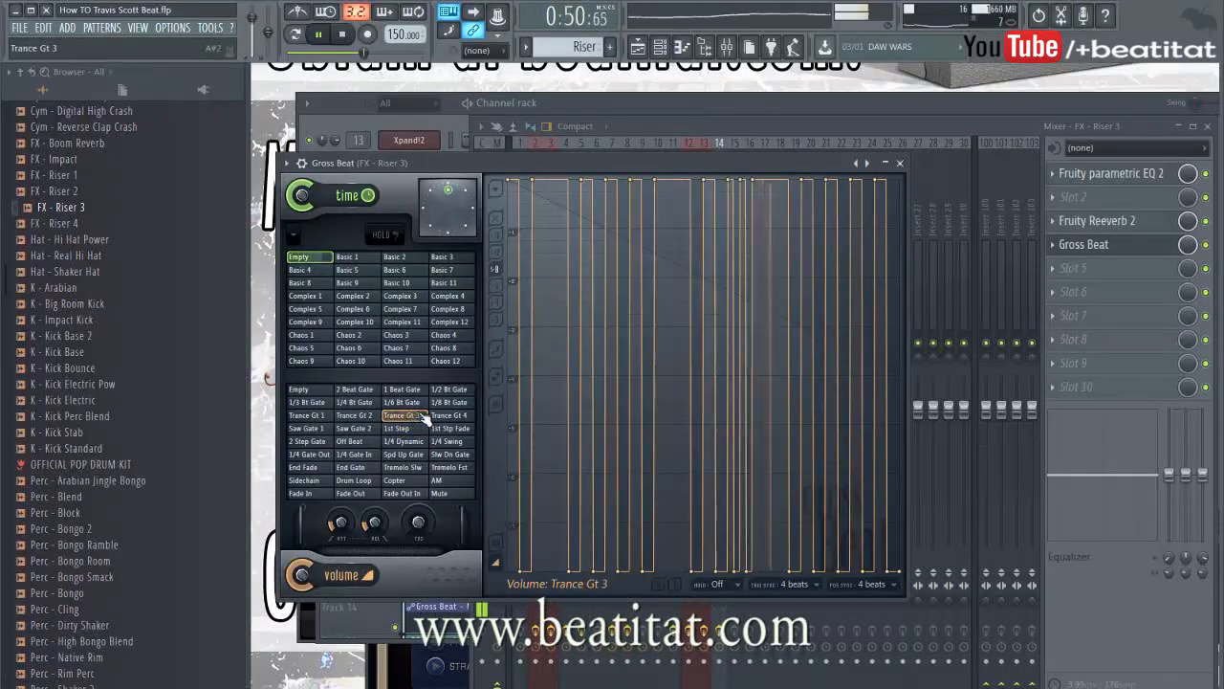
{"action": "left_click", "coordinate": [448, 402]}
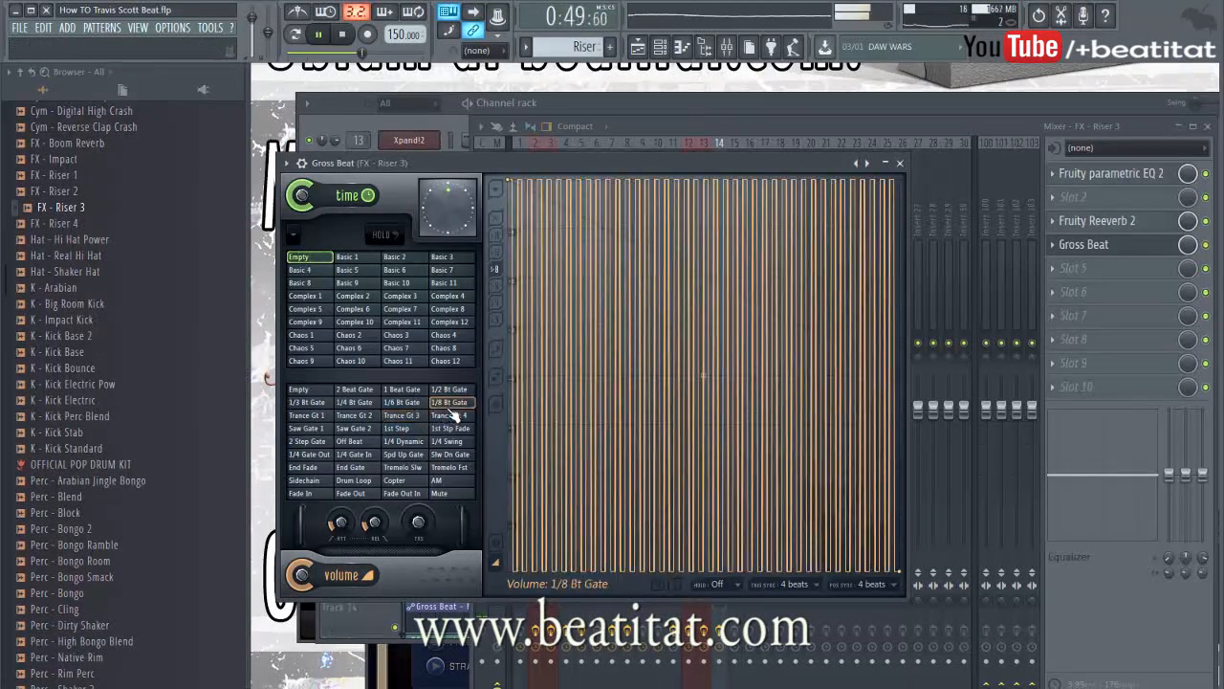
{"action": "left_click", "coordinate": [355, 416]}
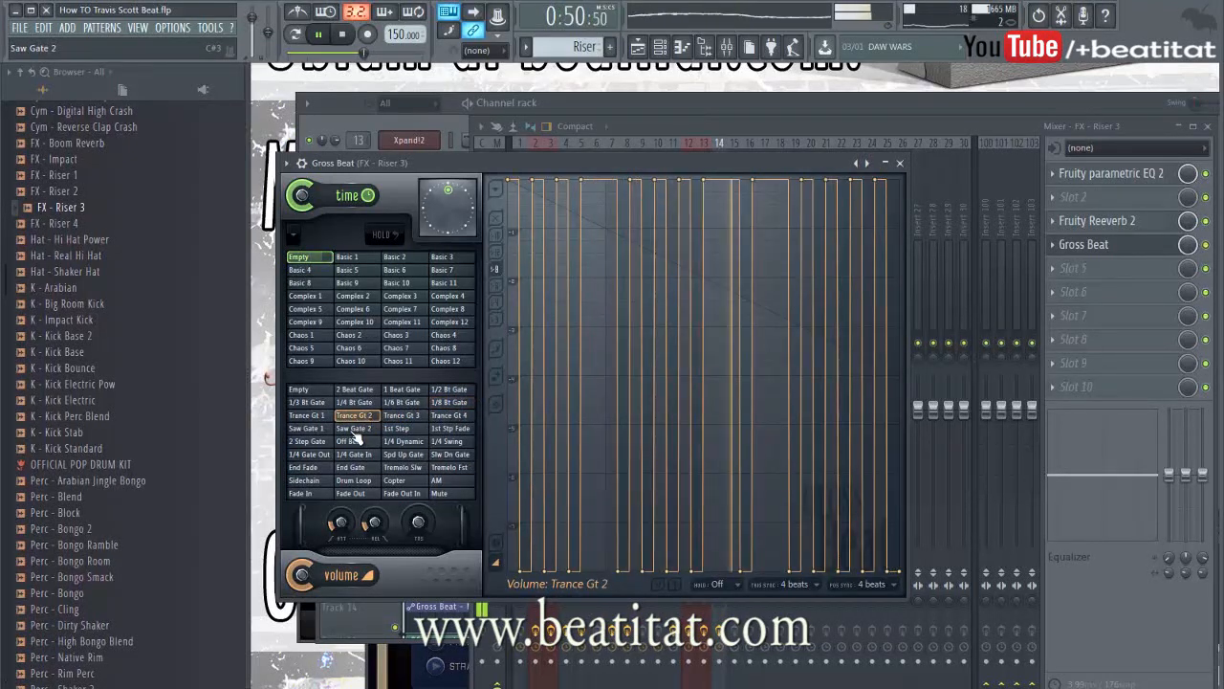
{"action": "left_click", "coordinate": [308, 428]}
{"action": "left_click", "coordinate": [350, 430]}
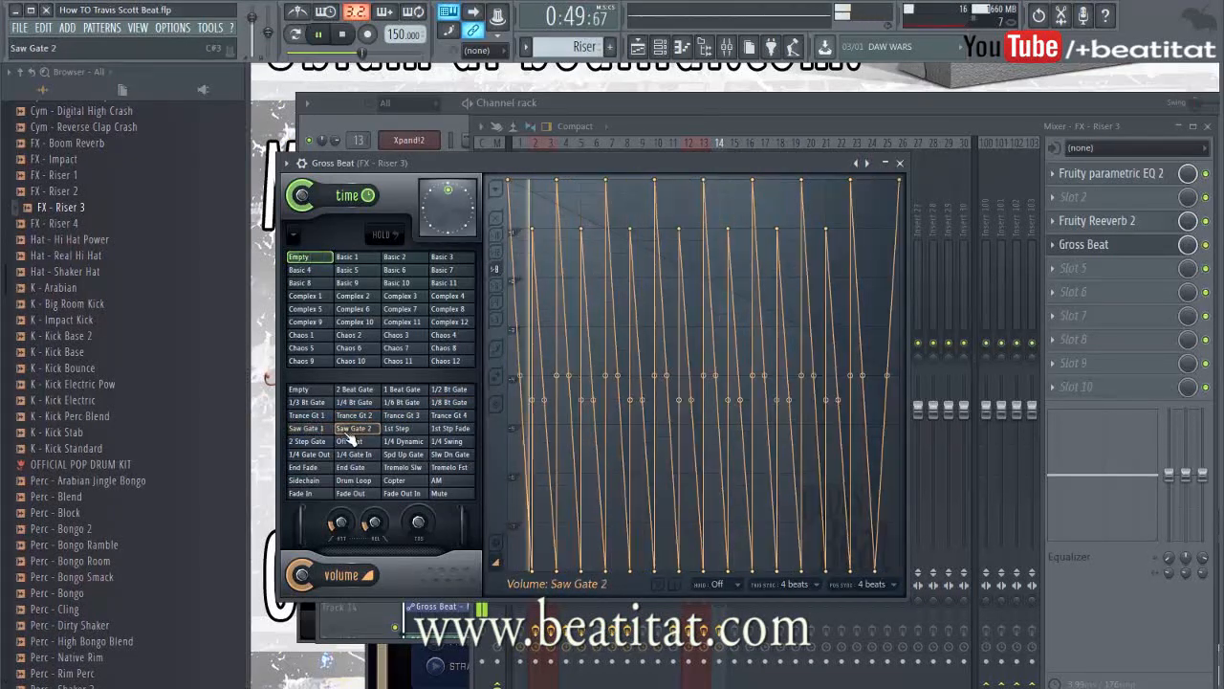
{"action": "left_click", "coordinate": [350, 440]}
{"action": "left_click", "coordinate": [350, 467]}
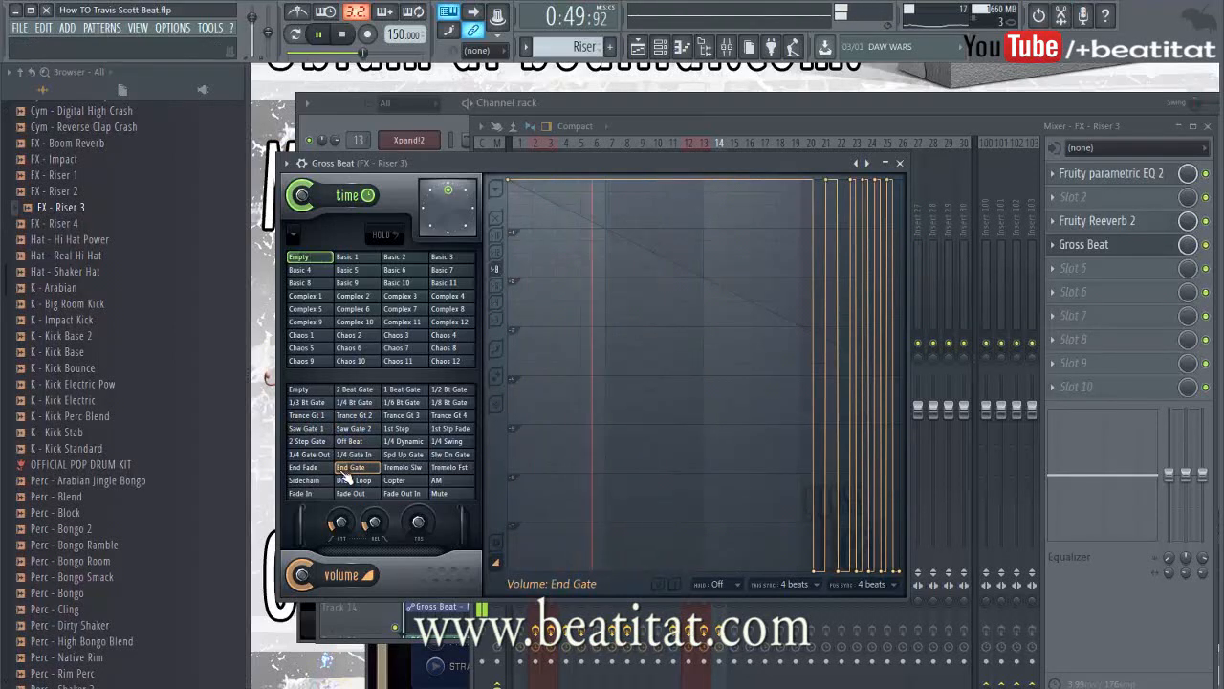
{"action": "left_click", "coordinate": [353, 481]}
{"action": "left_click", "coordinate": [450, 467]}
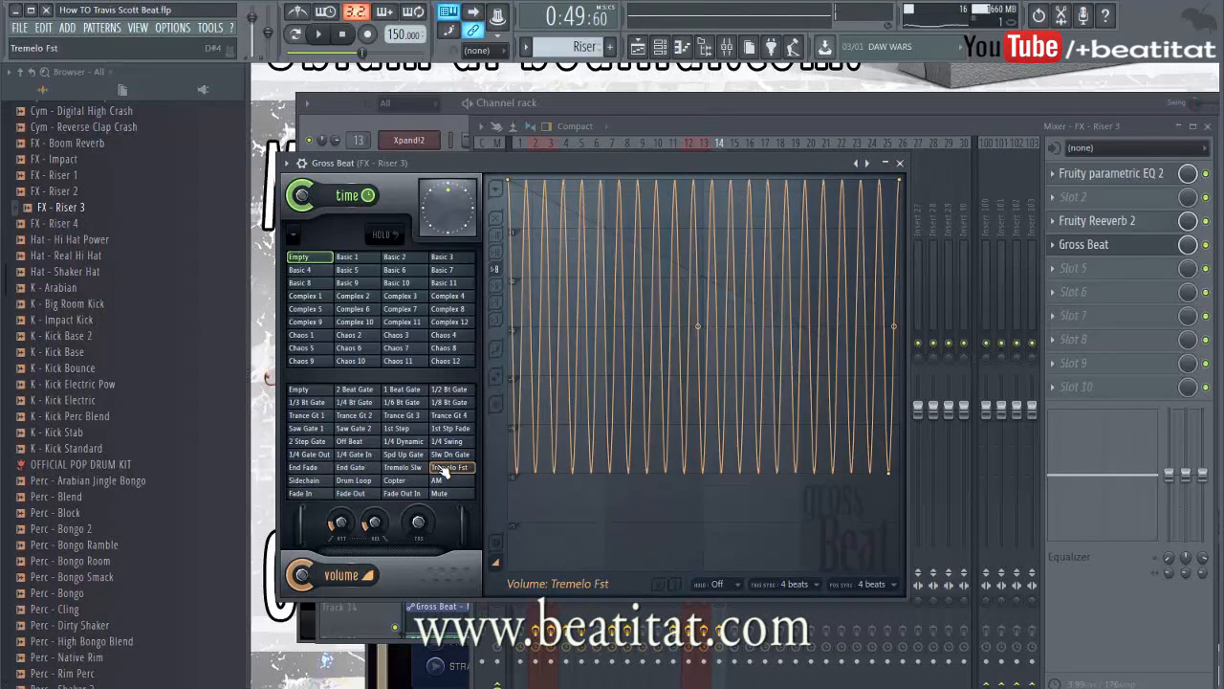
{"action": "left_click", "coordinate": [450, 454]}
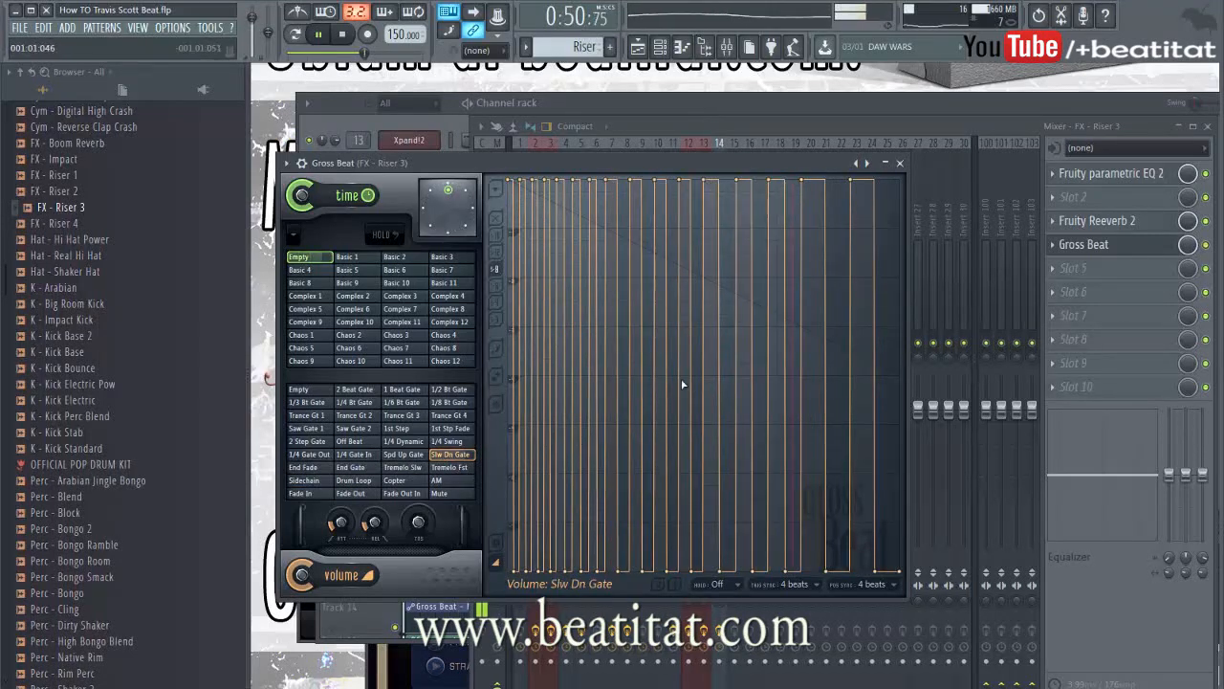
{"action": "left_click", "coordinate": [899, 163]}
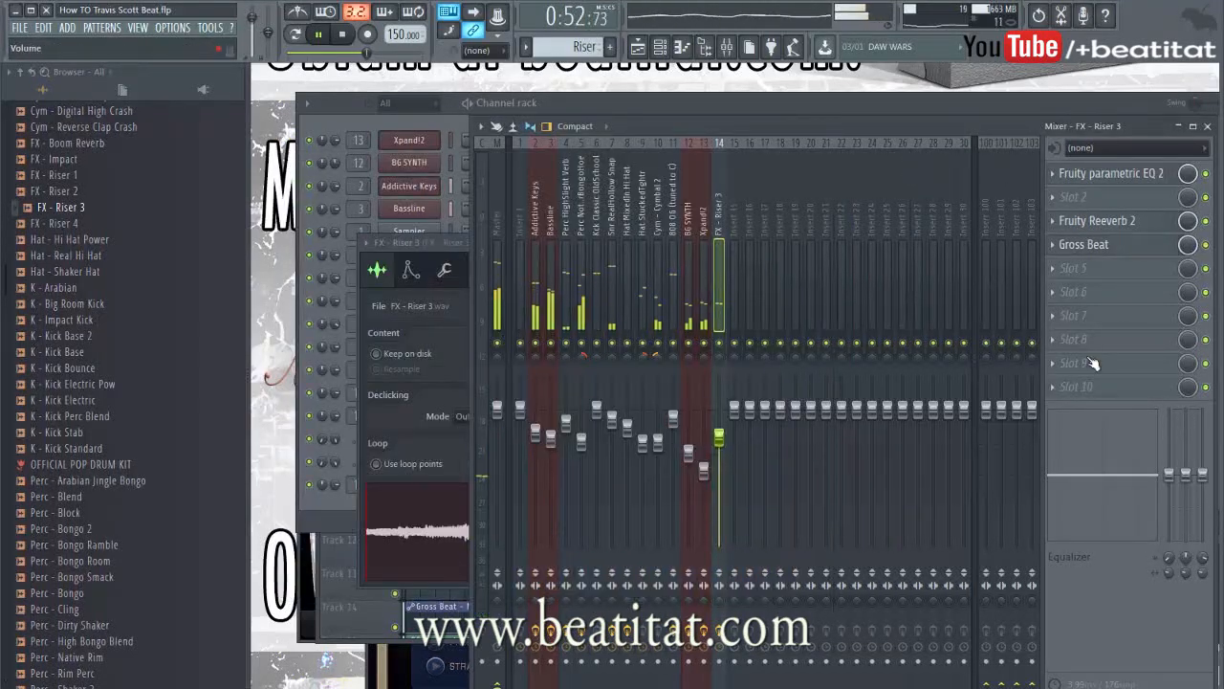
- Insert Fruity Delay 2 in slot 5 of the FX - Riser 3 mixer track and adjust its delay time
{"action": "left_click", "coordinate": [1110, 199]}
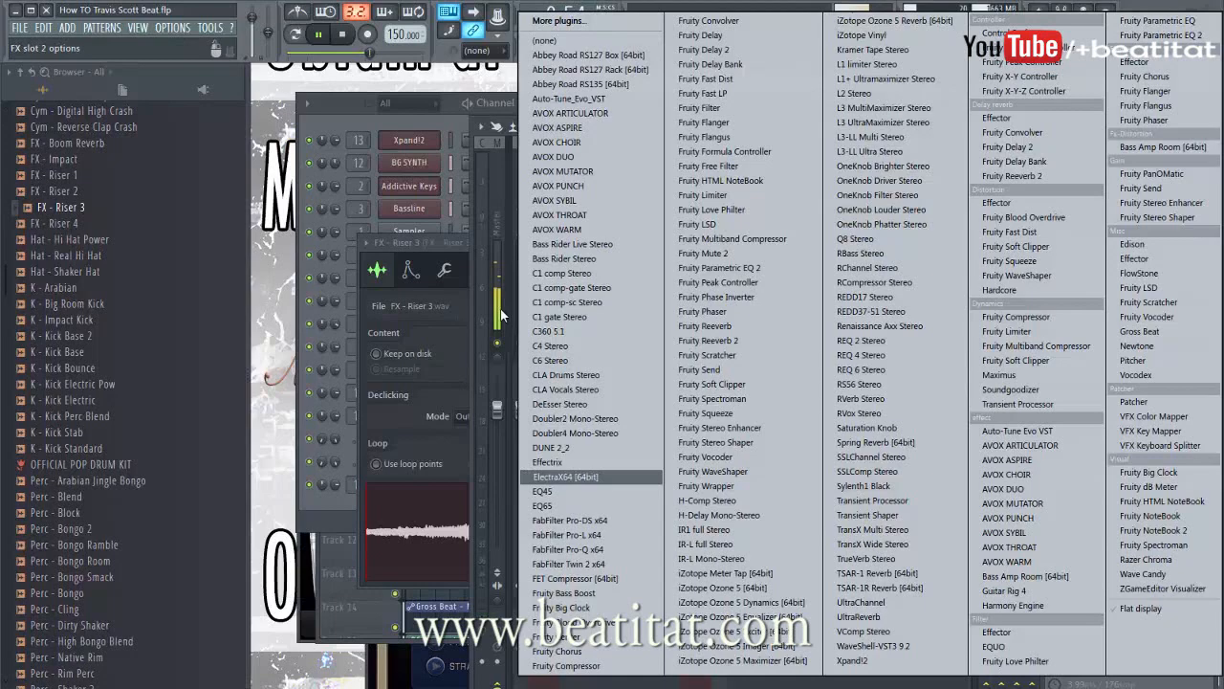
{"action": "left_click", "coordinate": [504, 269]}
{"action": "left_click", "coordinate": [1112, 277]}
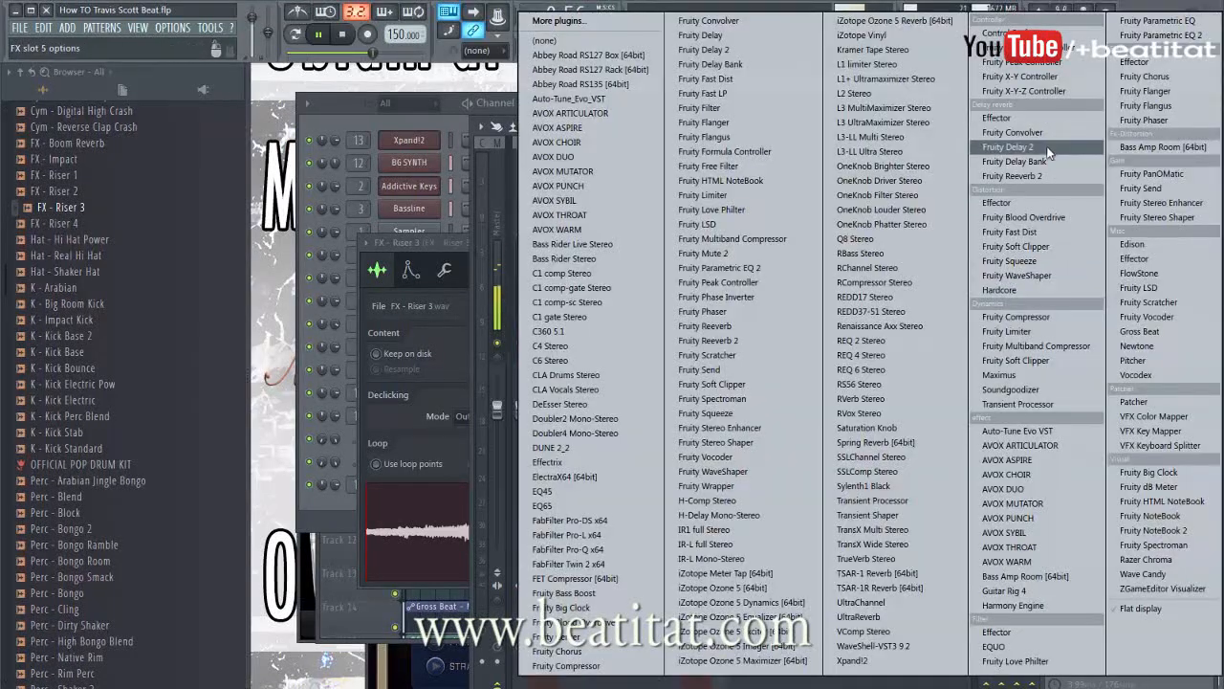
{"action": "left_click", "coordinate": [1042, 278]}
{"action": "left_click_drag", "start_coordinate": [459, 221], "coordinate": [459, 214]}
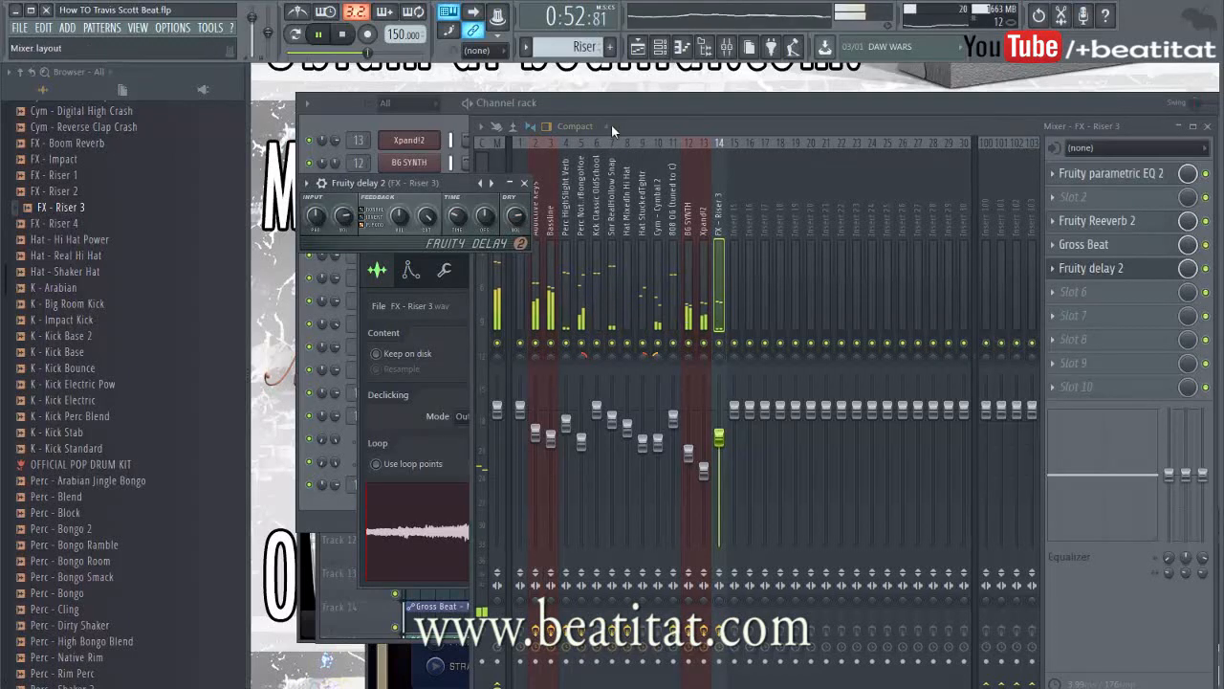
- Place Riser clips on track 13 at bar 16, before the drums enter, and at bar 48, the chorus's last bar
{"action": "left_click", "coordinate": [637, 48]}
{"action": "key", "text": "space"}
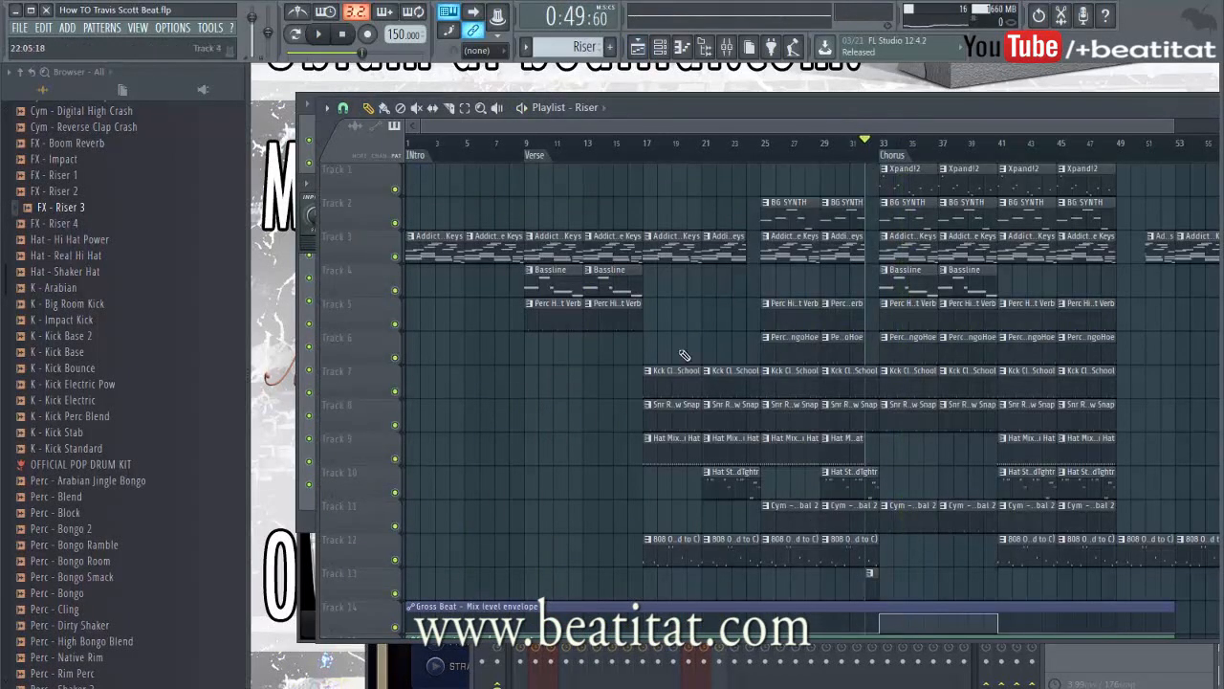
{"action": "left_click", "coordinate": [617, 152]}
{"action": "key", "text": "space"}
{"action": "scroll", "coordinate": [659, 344], "scroll_direction": "down", "scroll_amount": 2}
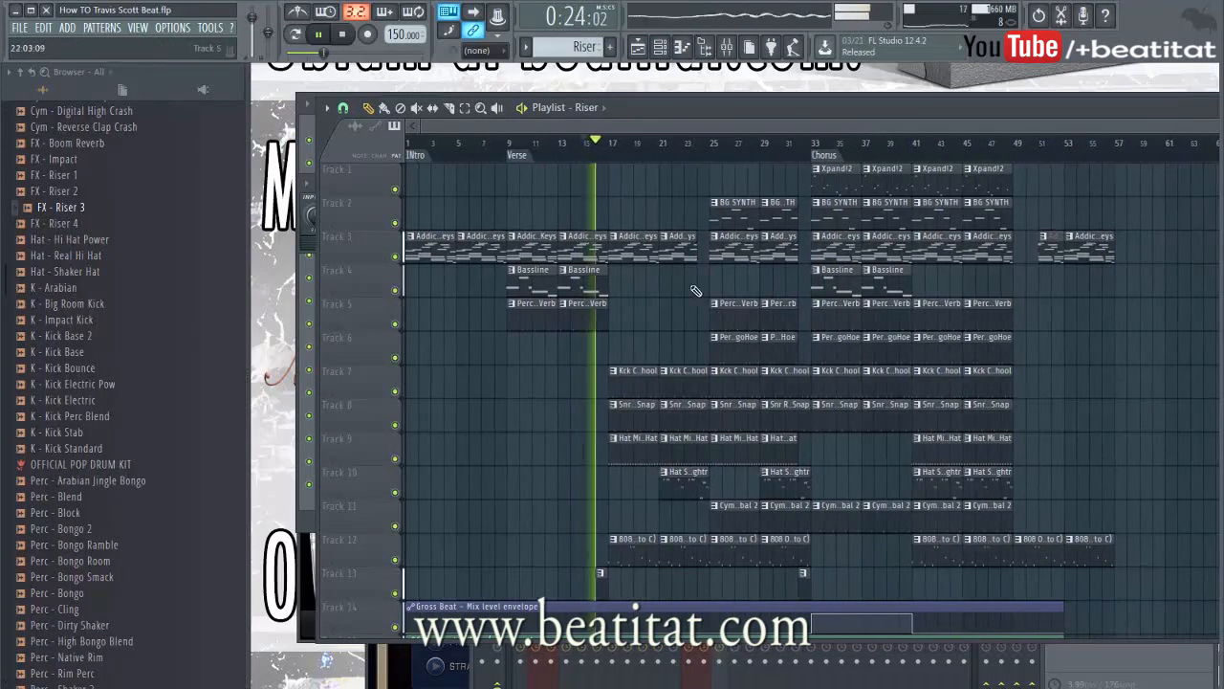
{"action": "double_click", "coordinate": [743, 110]}
{"action": "left_click", "coordinate": [875, 539]}
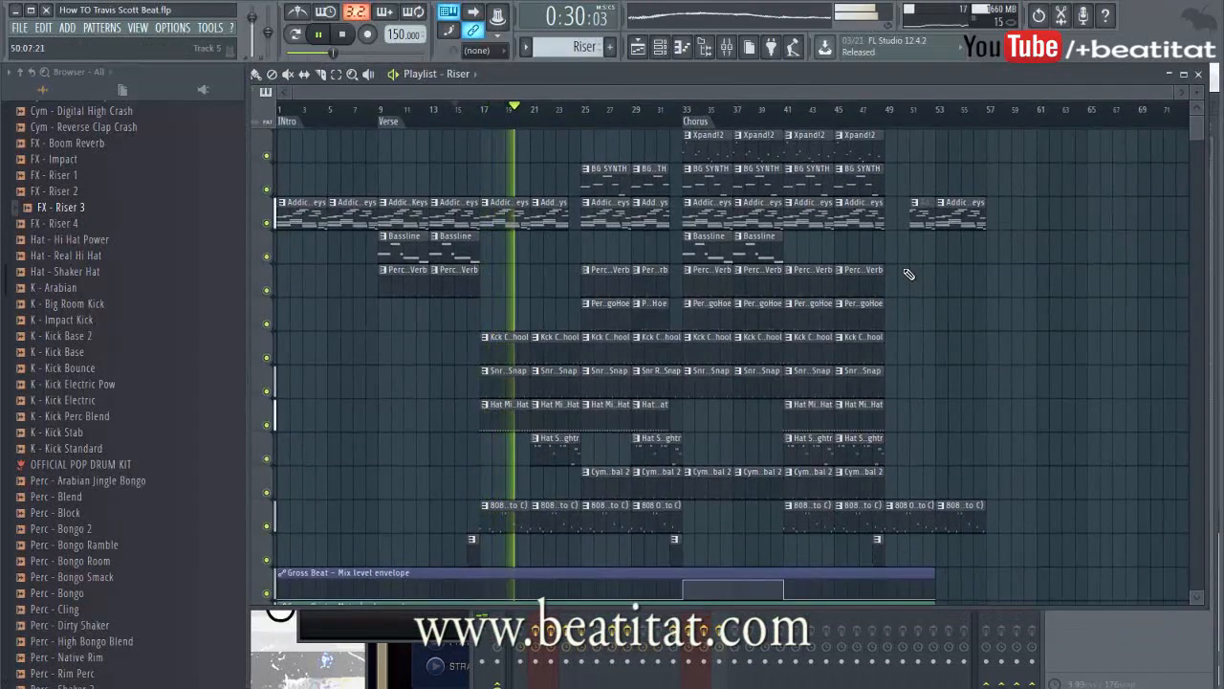
- Hide the browser, clear the playlist and channel rack from view, and bring up the mixer during playback
{"action": "scroll", "coordinate": [907, 275], "scroll_direction": "down", "scroll_amount": 1}
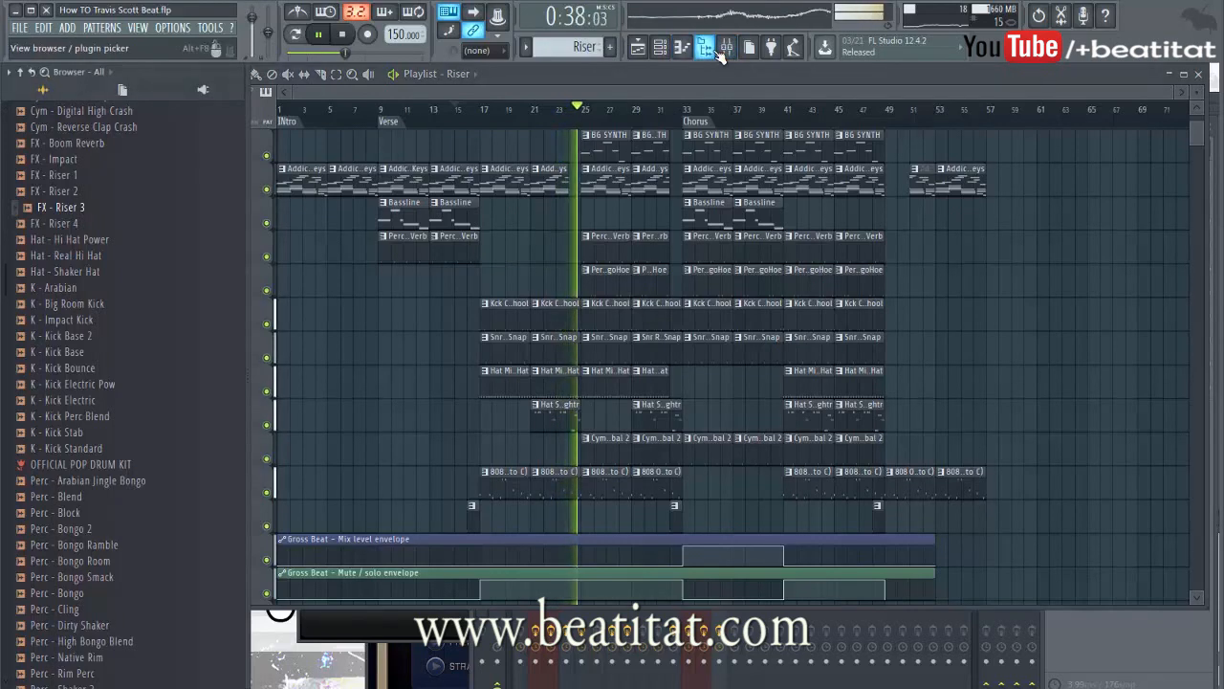
{"action": "left_click", "coordinate": [724, 50]}
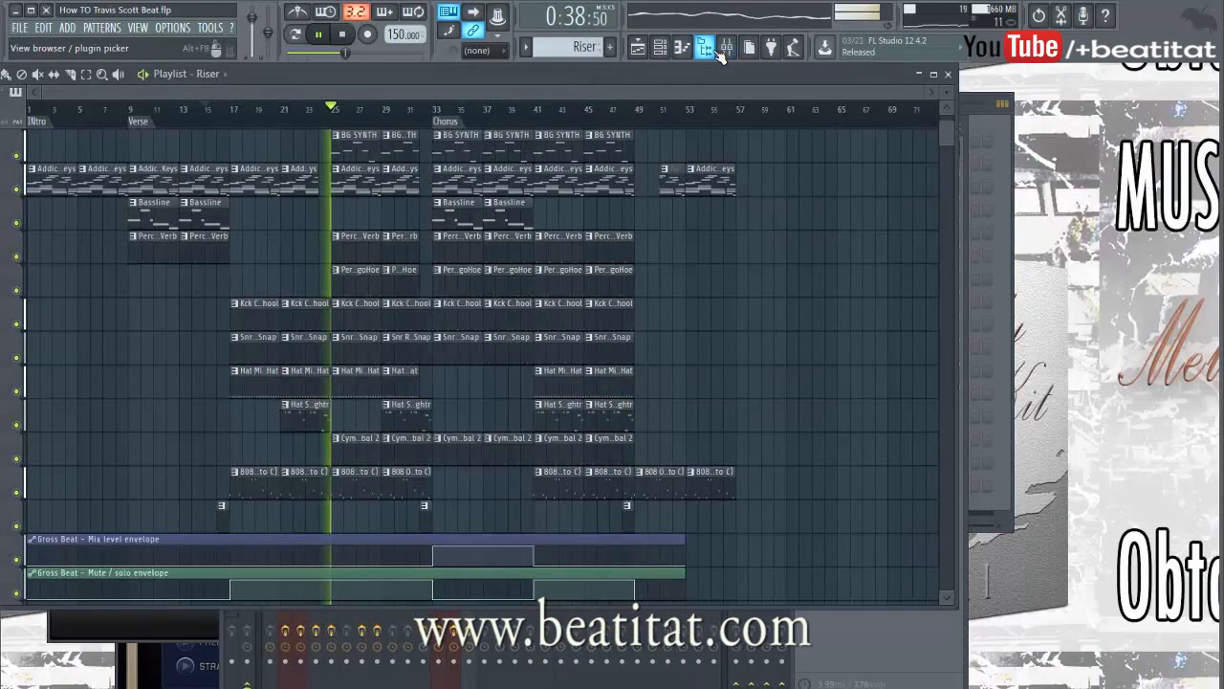
{"action": "left_click", "coordinate": [774, 48]}
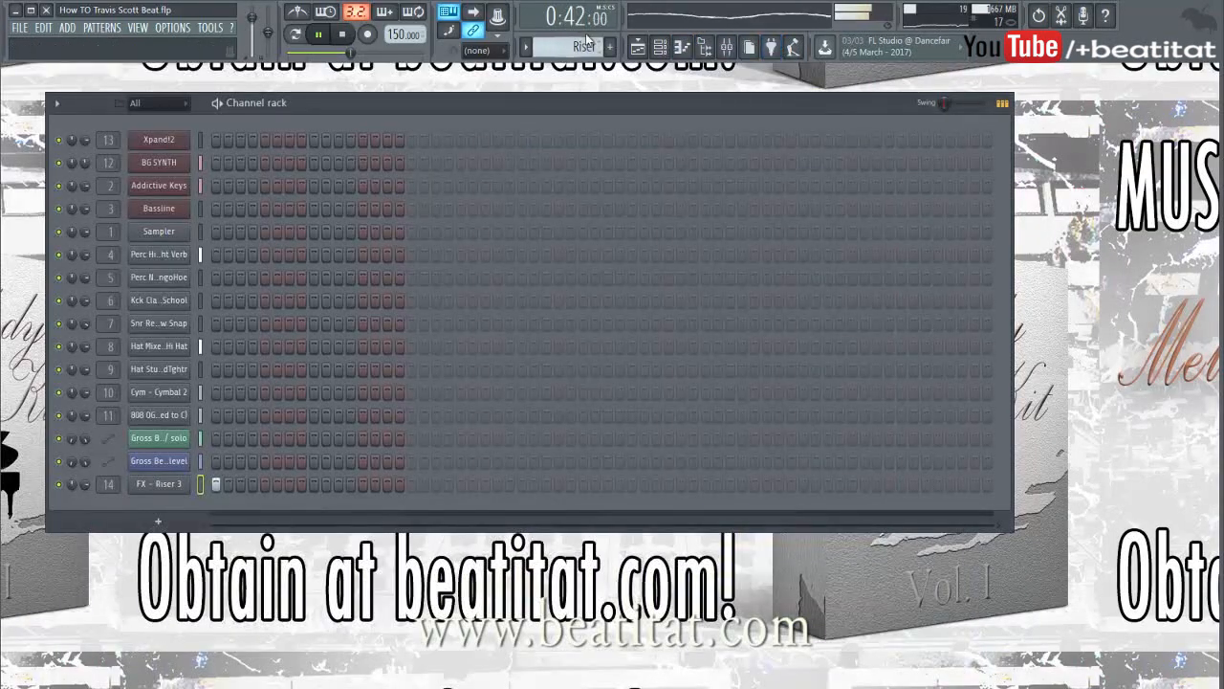
{"action": "left_click", "coordinate": [660, 47]}
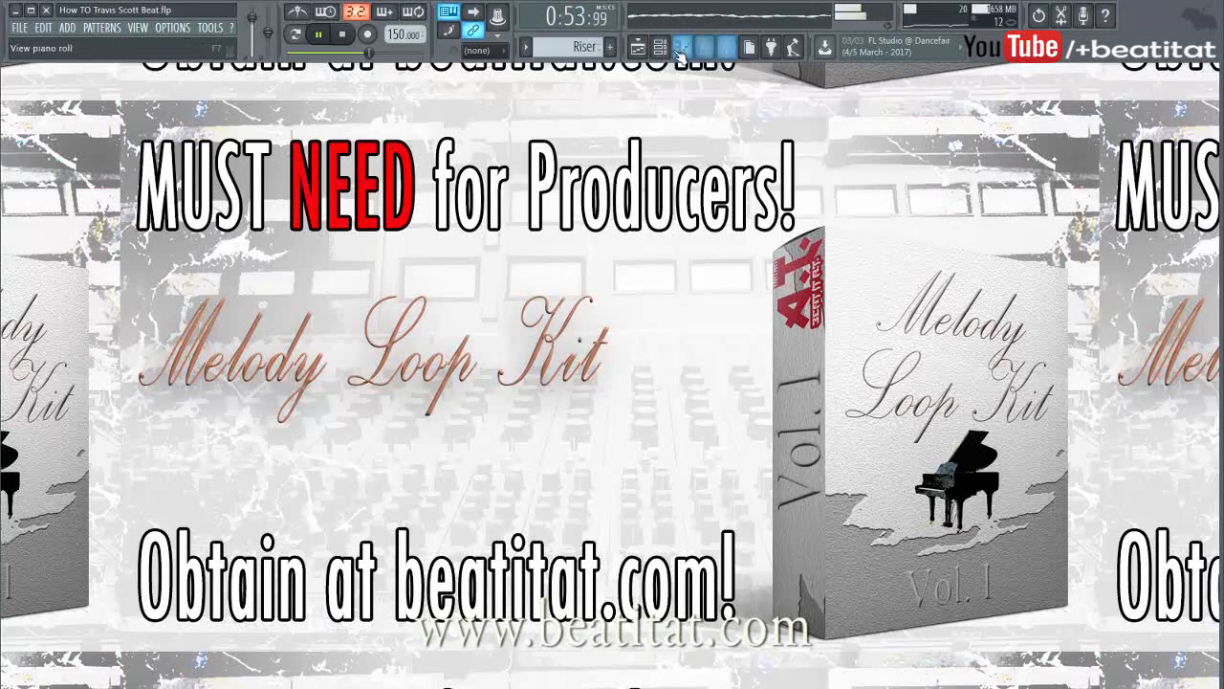
{"action": "left_click", "coordinate": [727, 48]}
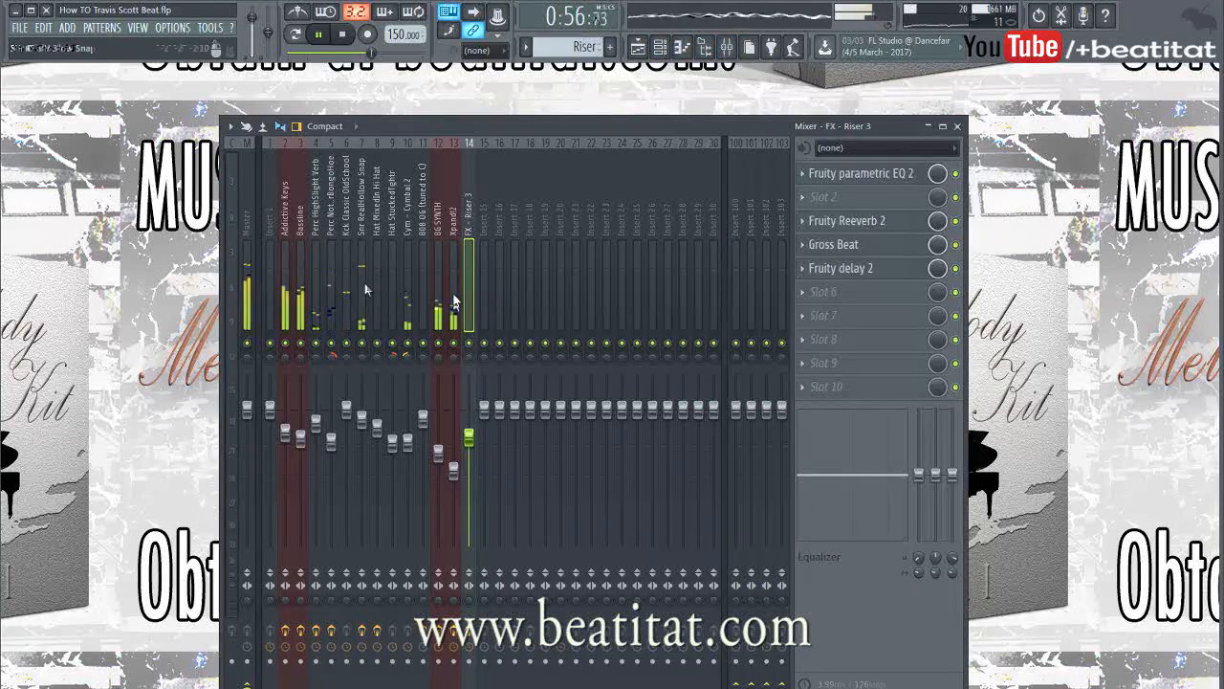
- Check the Bassline, Addictive Keys and Snr RealHollow Snap mixer tracks and their levels during playback, and close the mixer
{"action": "left_click", "coordinate": [306, 323]}
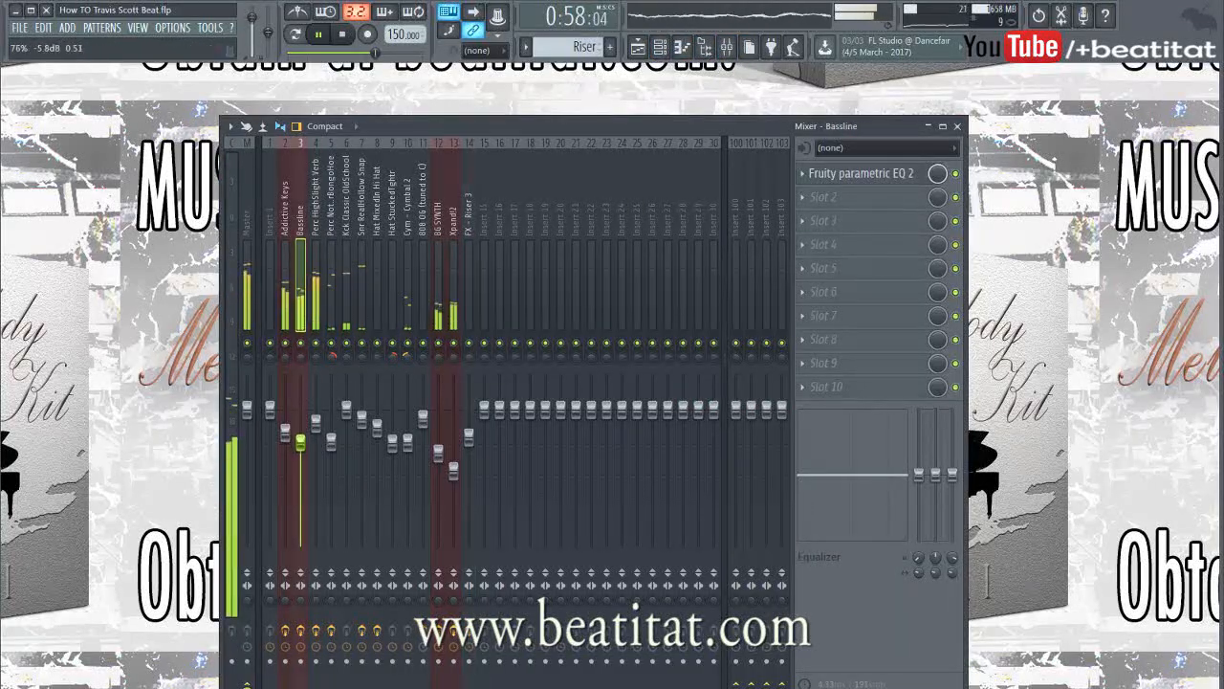
{"action": "left_click", "coordinate": [286, 433]}
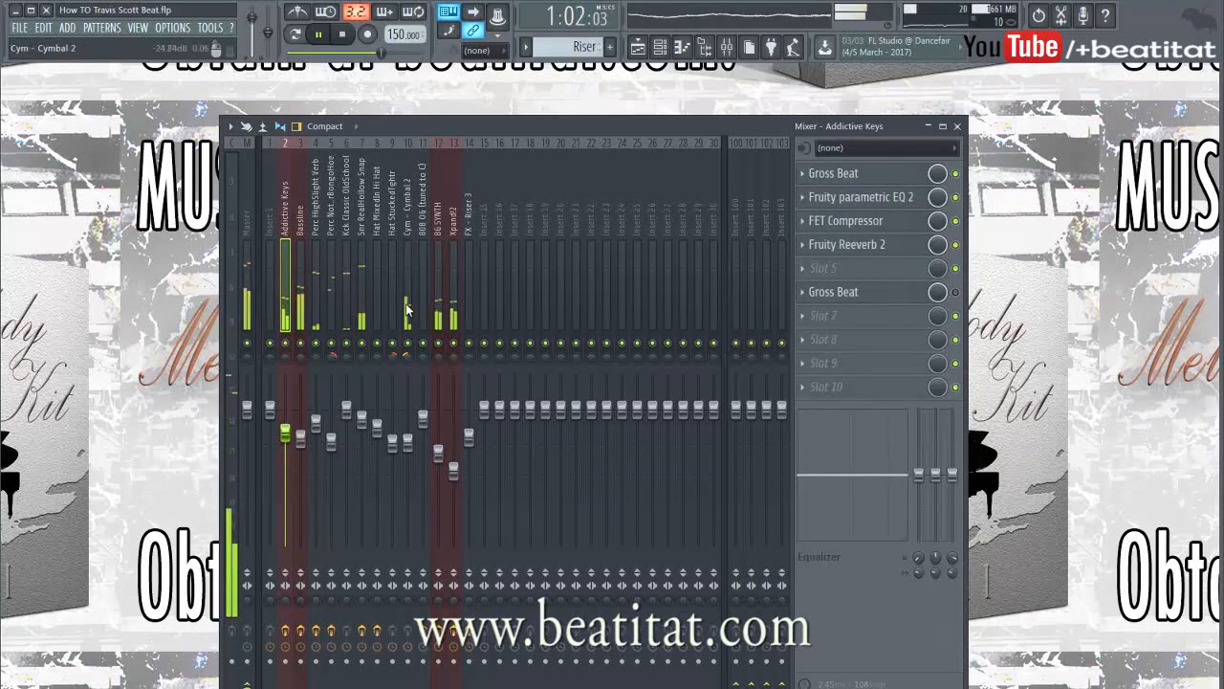
{"action": "left_click", "coordinate": [364, 369]}
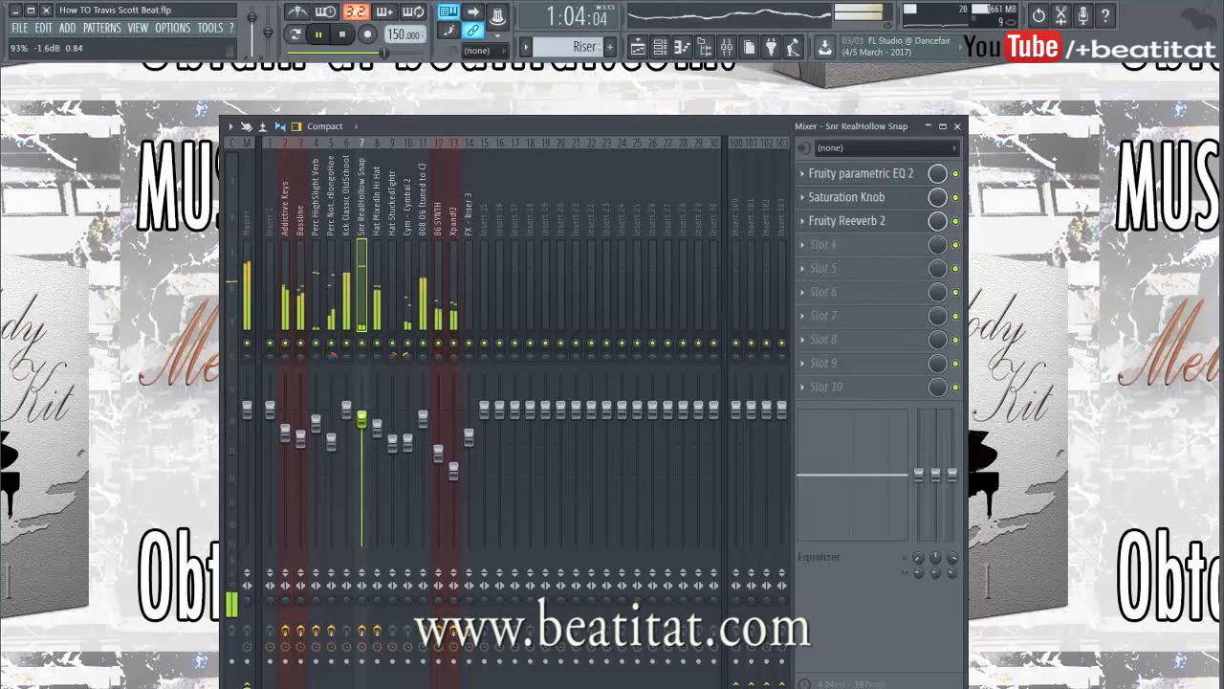
{"action": "left_click", "coordinate": [957, 126]}
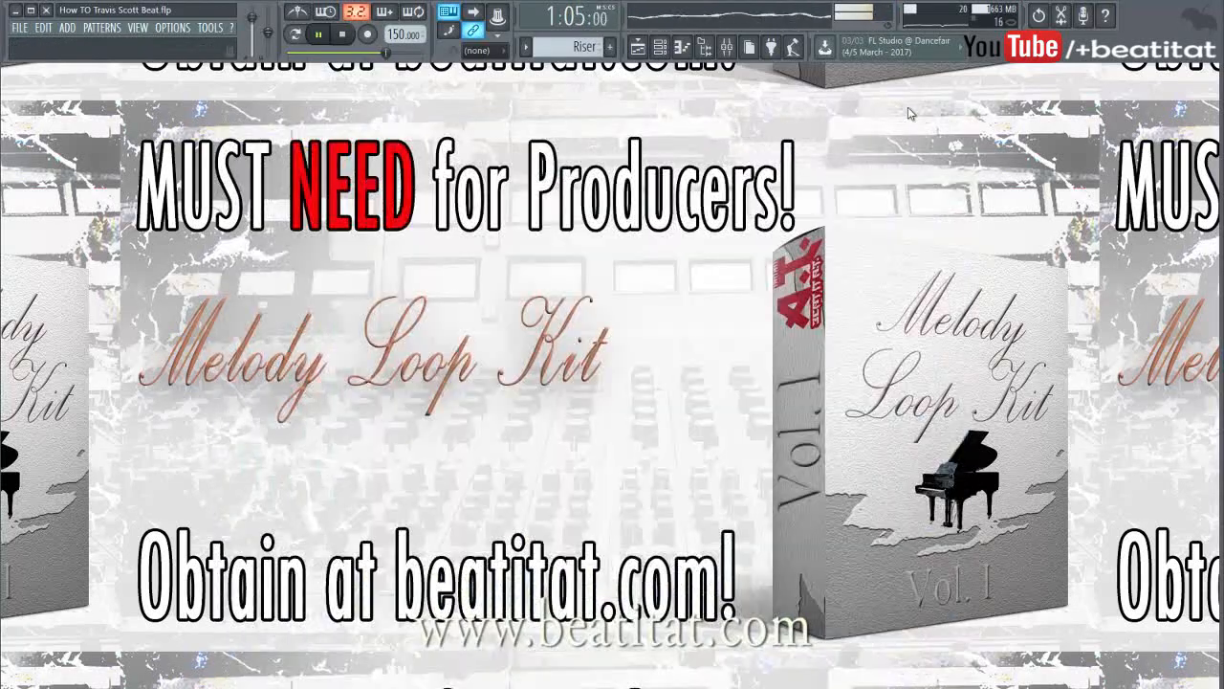
- Bring up the playlist, narrow its window, and copy the bar 17 to 32 clips, including the riser, to start at bar 57
{"action": "left_click", "coordinate": [639, 48]}
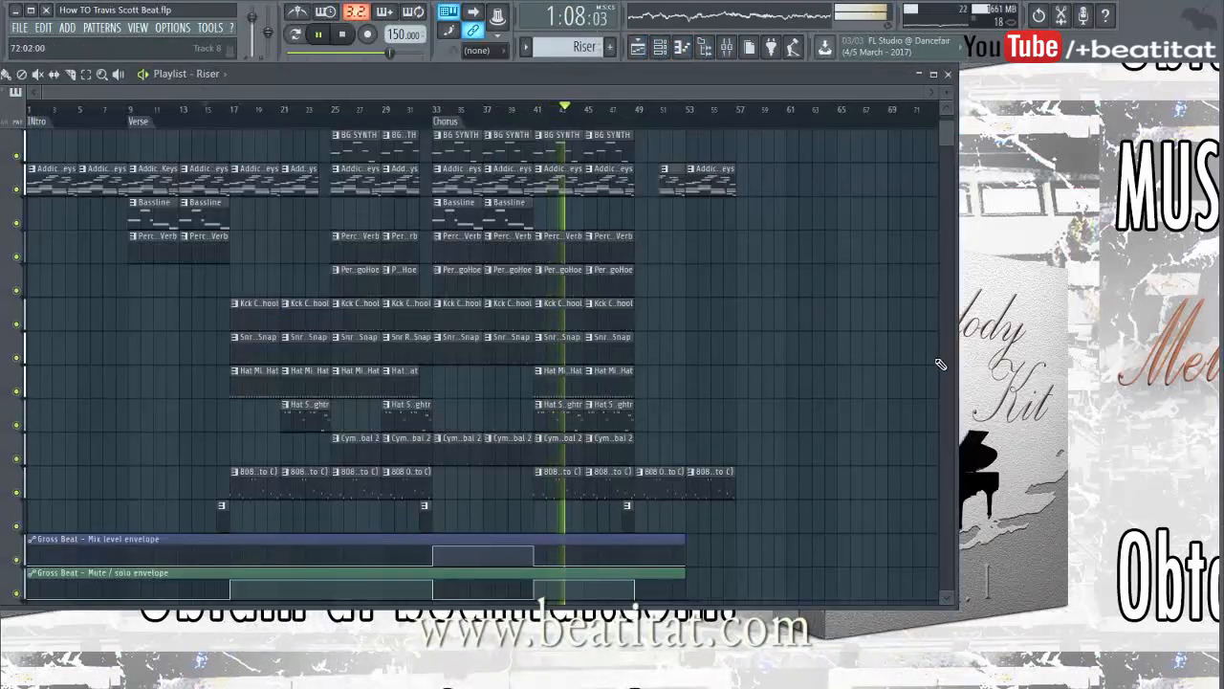
{"action": "left_click_drag", "start_coordinate": [955, 355], "coordinate": [918, 345]}
{"action": "scroll", "coordinate": [847, 319], "scroll_direction": "up", "scroll_amount": 1}
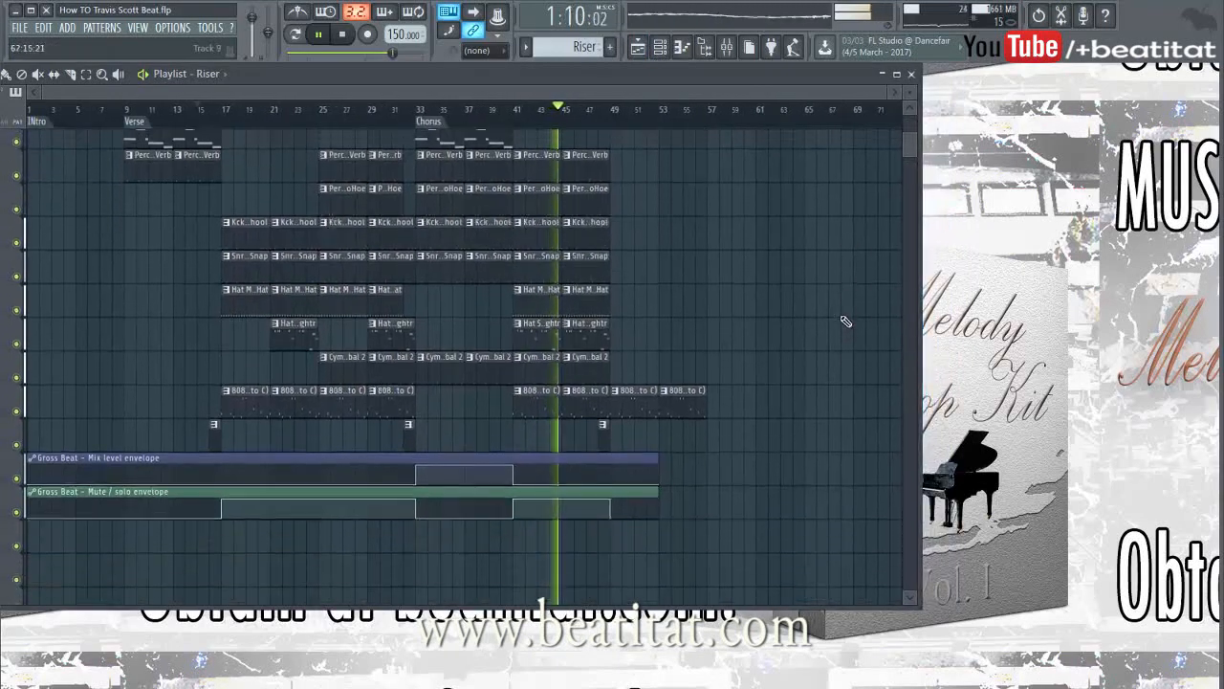
{"action": "left_click_drag", "start_coordinate": [226, 134], "coordinate": [415, 547]}
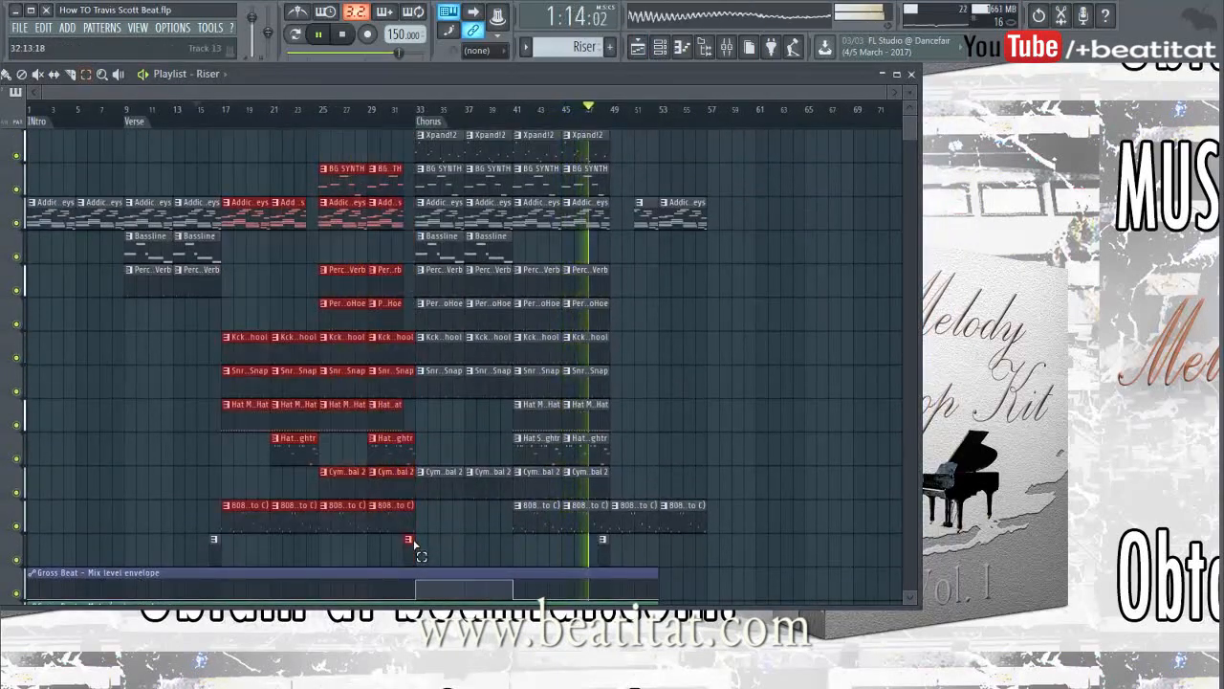
{"action": "left_click_drag", "start_coordinate": [246, 415], "coordinate": [738, 426]}
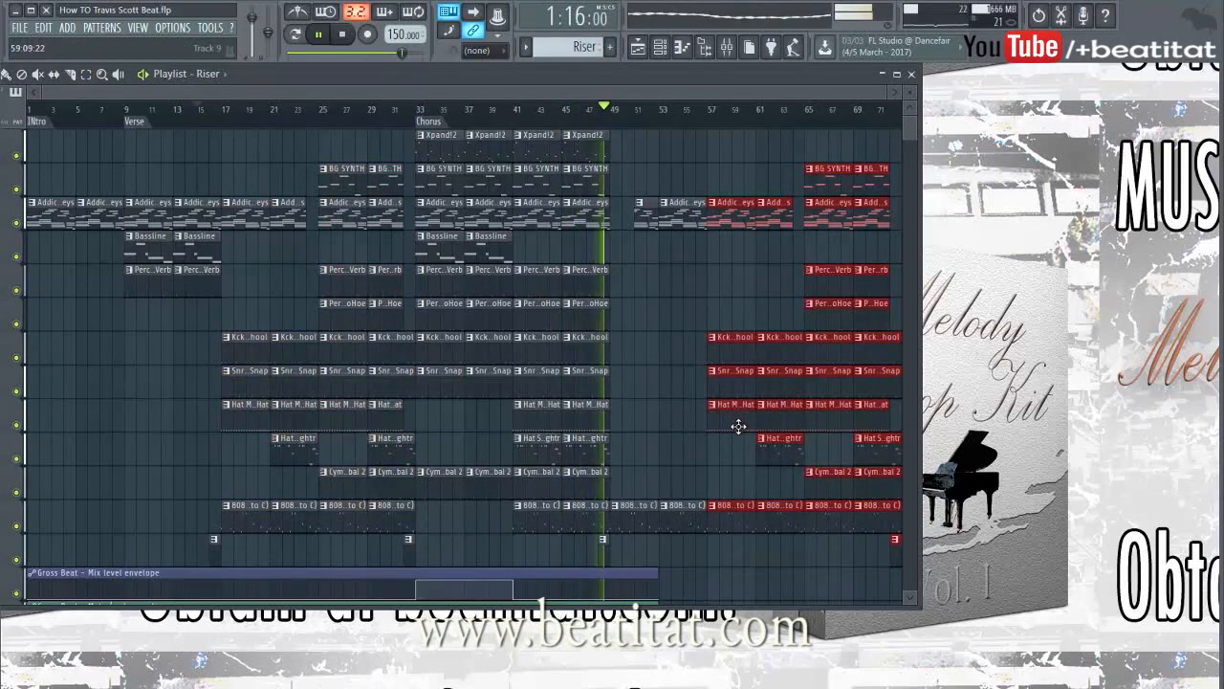
- Extend the Gross Beat Mute / solo envelope clip to about bar 75 and add points raising it from bar 57 to bar 73
{"action": "scroll", "coordinate": [690, 427], "scroll_direction": "down", "scroll_amount": 7}
{"action": "left_click", "coordinate": [695, 431], "text": "ctrl"}
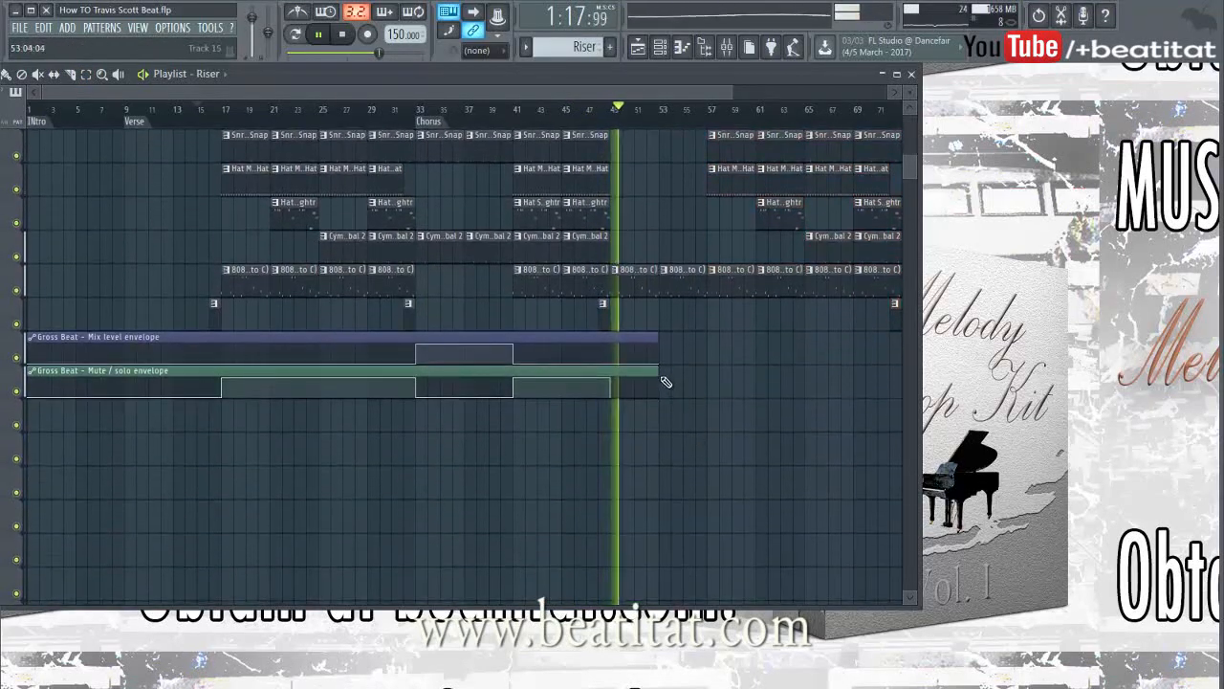
{"action": "left_click_drag", "start_coordinate": [659, 375], "coordinate": [804, 375]}
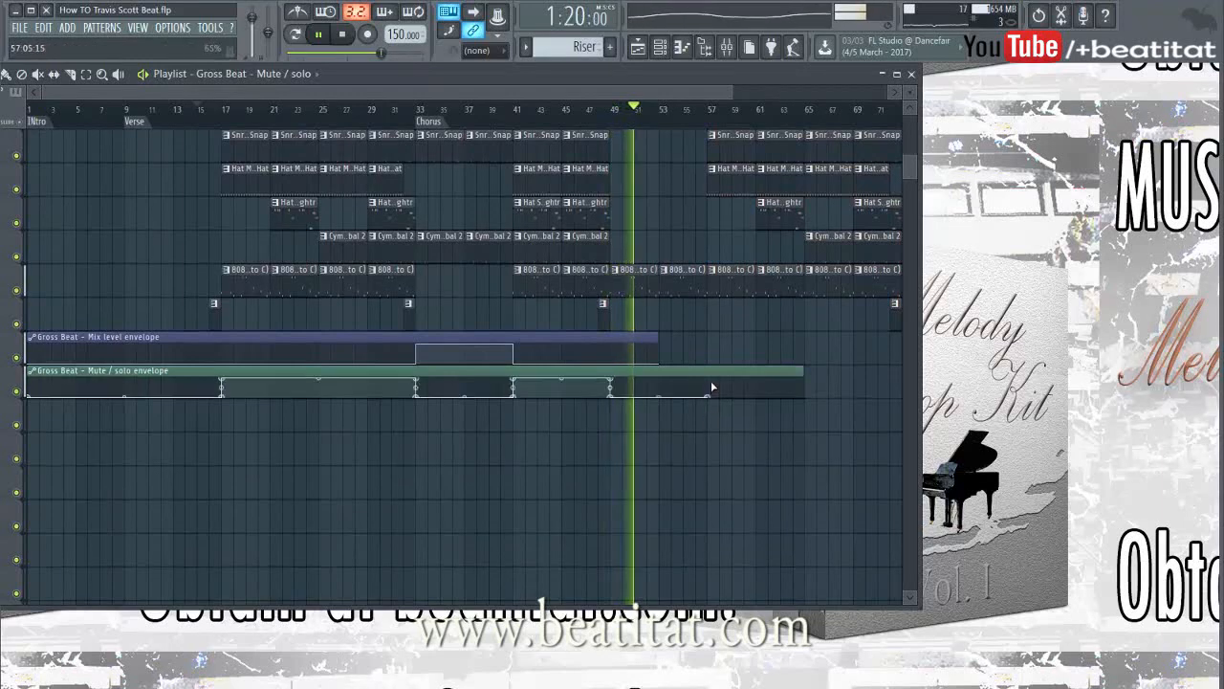
{"action": "left_click_drag", "start_coordinate": [805, 374], "coordinate": [920, 374]}
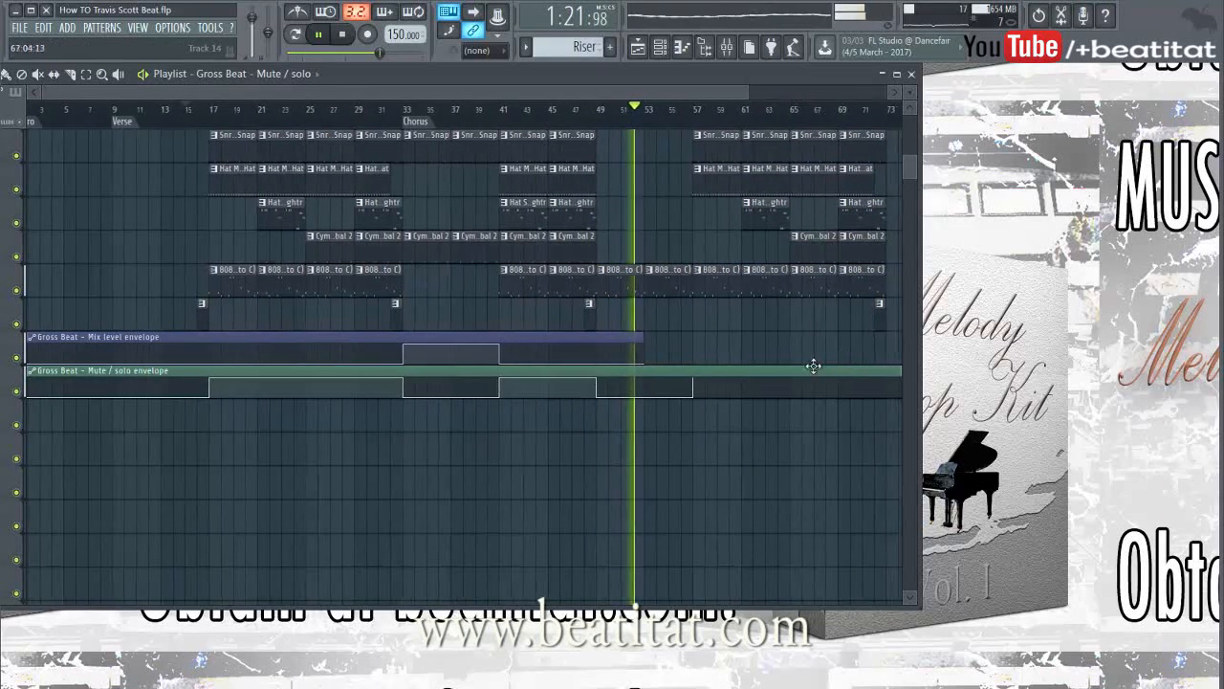
{"action": "scroll", "coordinate": [812, 367], "scroll_direction": "down", "scroll_amount": 2}
{"action": "right_click", "coordinate": [734, 383]}
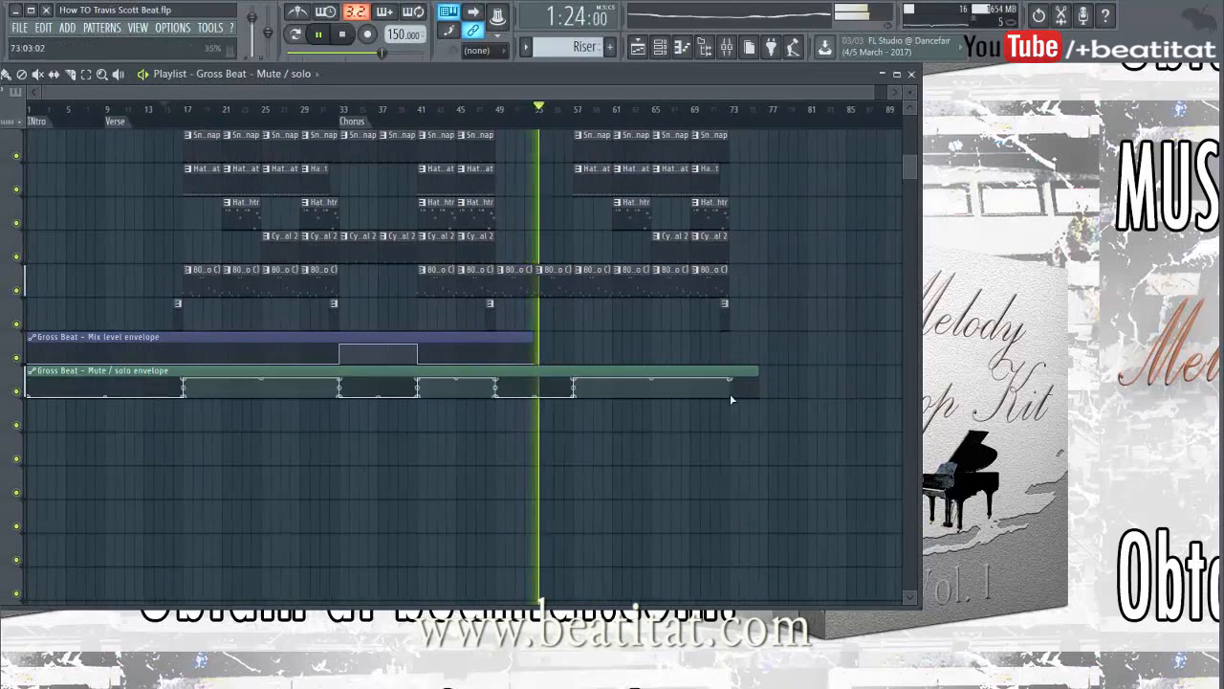
- Stop playback, make the Hat MixedIn Hi Hat clip at bar 41 unique, and replace the bar 45 hat clip with that variation
{"action": "scroll", "coordinate": [733, 281], "scroll_direction": "up", "scroll_amount": 5}
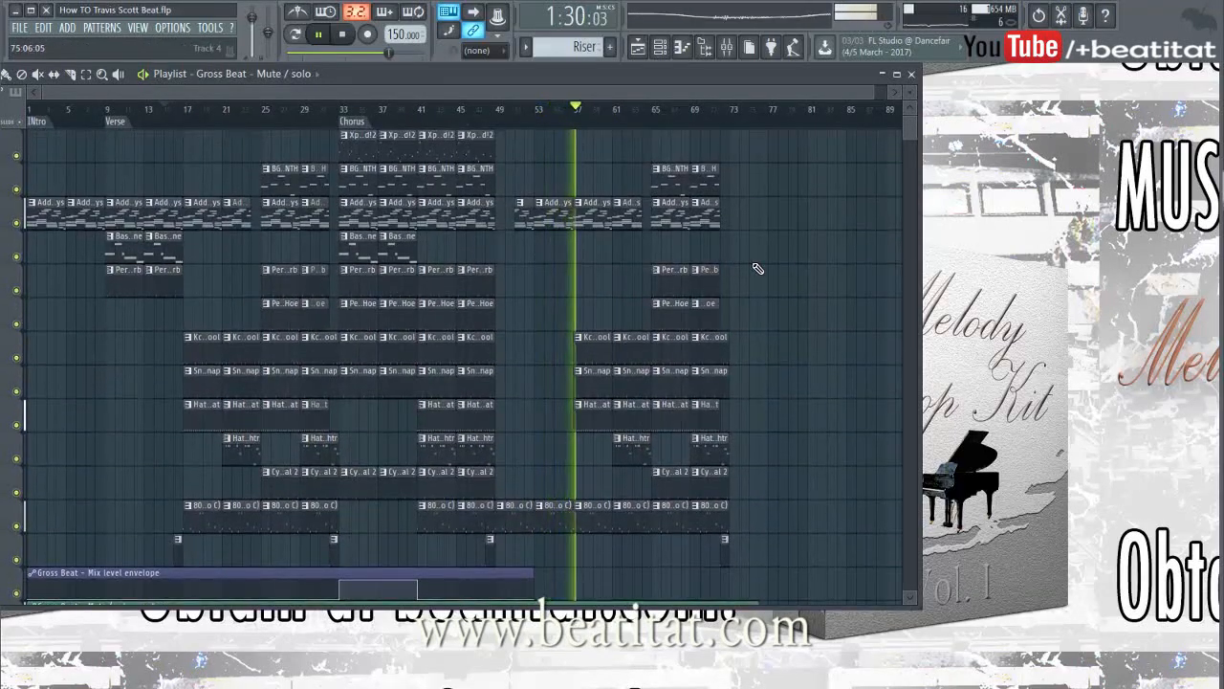
{"action": "key", "text": "space"}
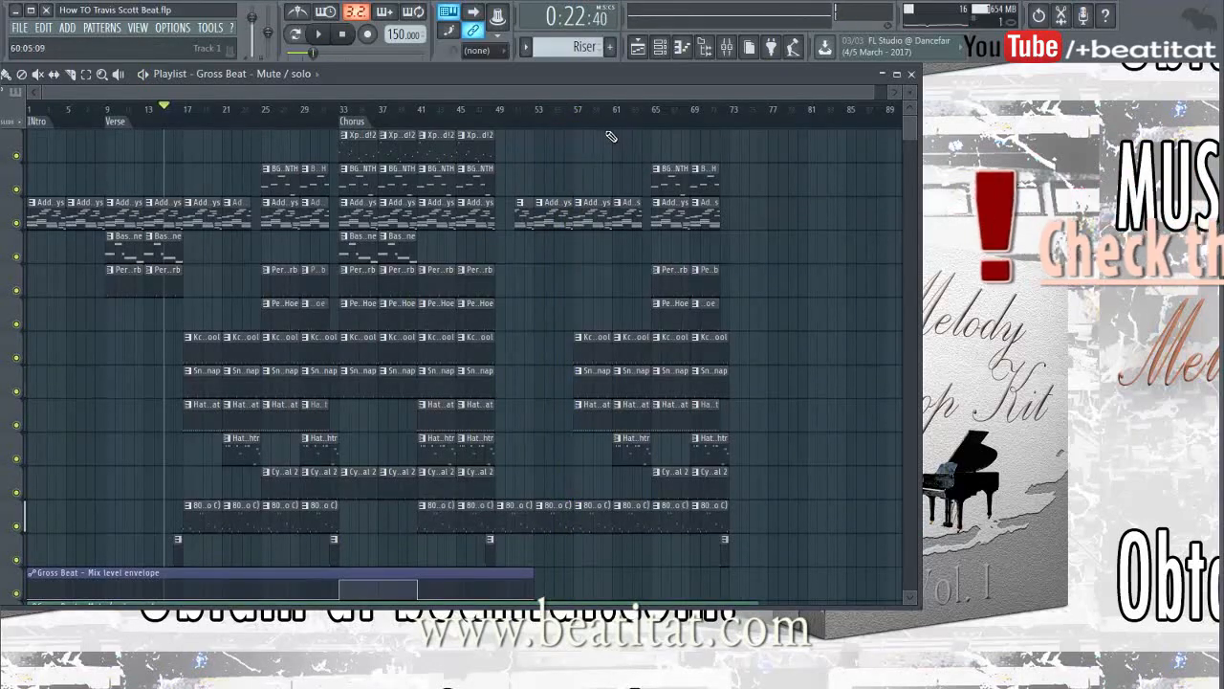
{"action": "scroll", "coordinate": [585, 235], "scroll_direction": "down", "scroll_amount": 3}
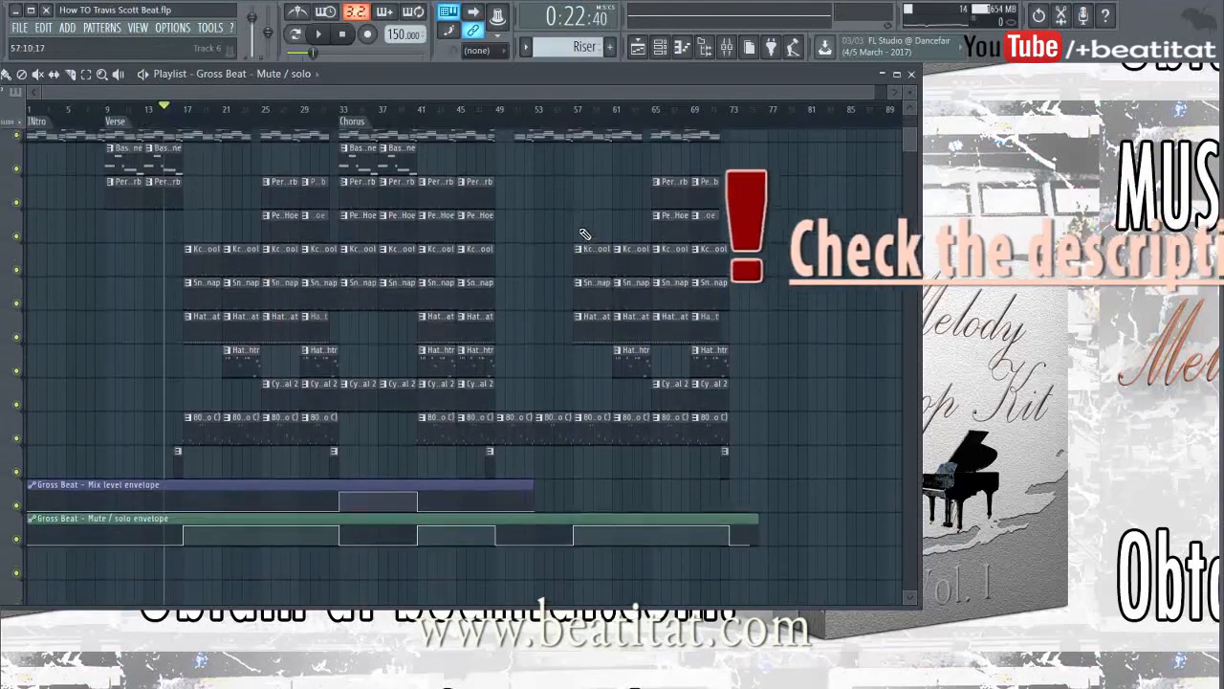
{"action": "scroll", "coordinate": [585, 235], "scroll_direction": "up", "scroll_amount": 3}
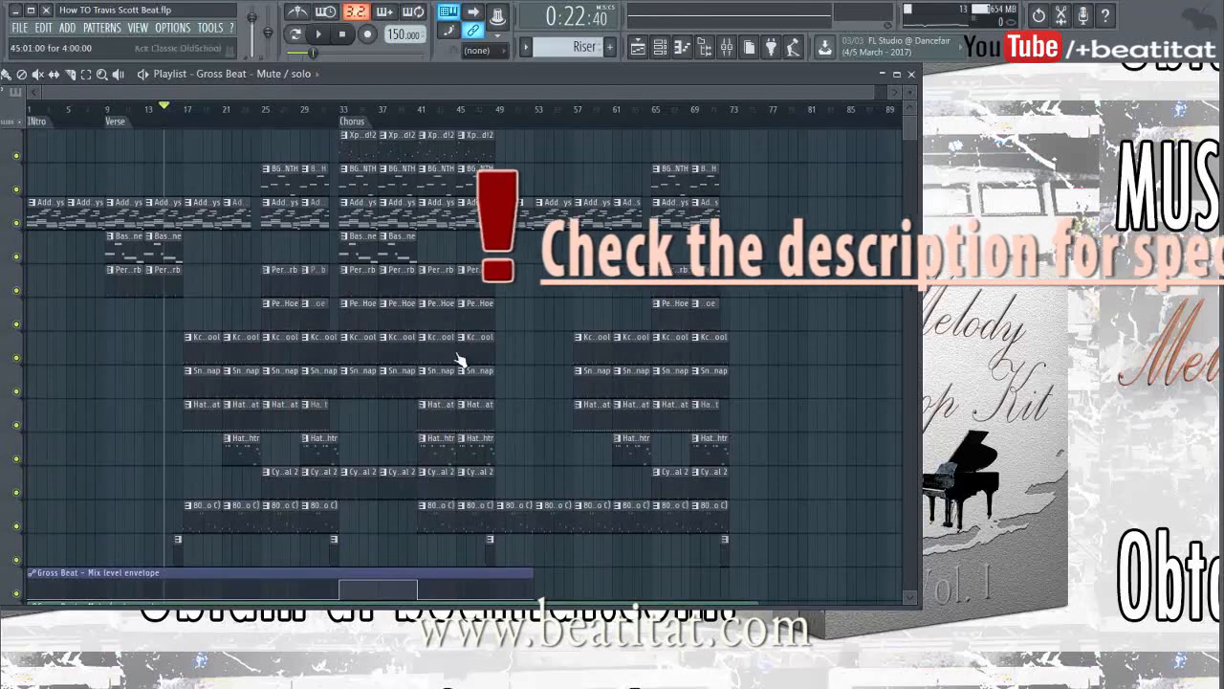
{"action": "left_click", "coordinate": [423, 407]}
{"action": "left_click", "coordinate": [452, 492]}
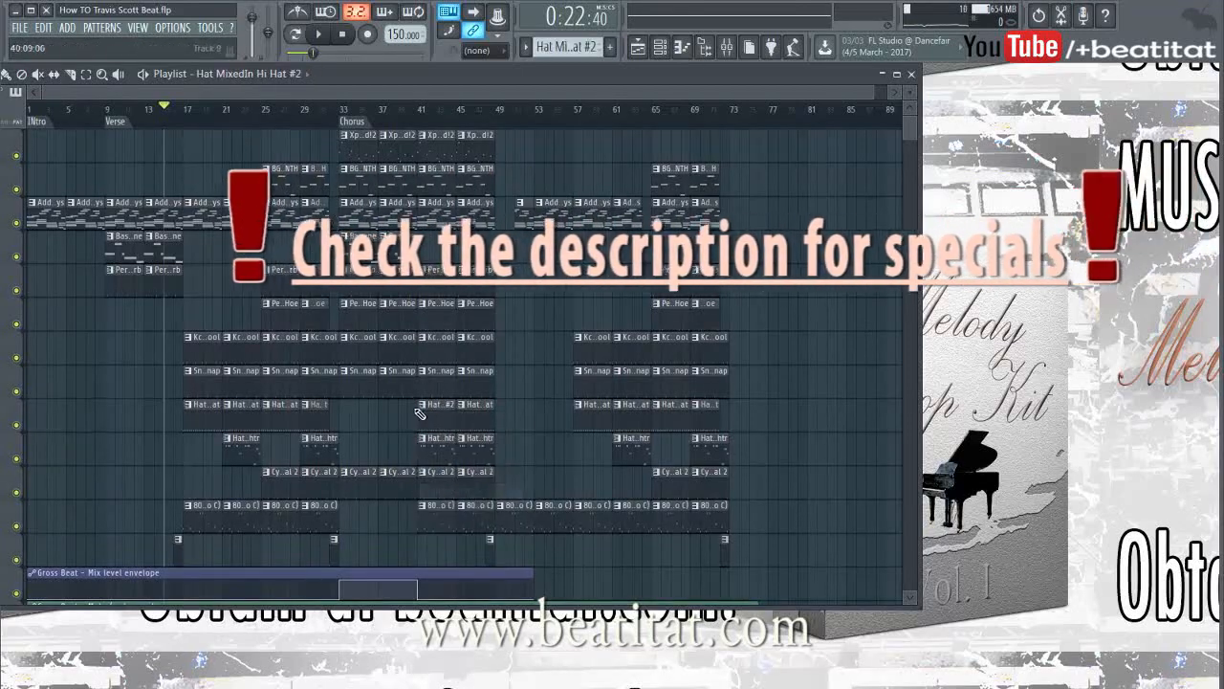
{"action": "right_click", "coordinate": [468, 415]}
{"action": "left_click_drag", "start_coordinate": [468, 415], "coordinate": [457, 420]}
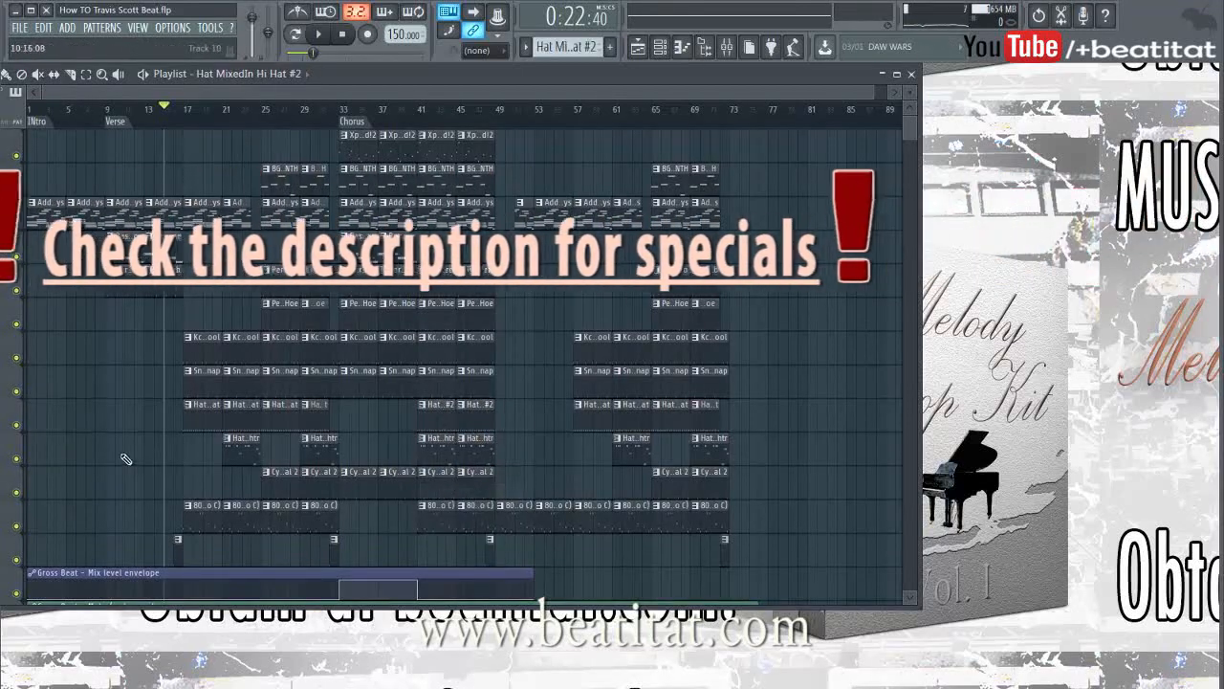
- Insert an empty track 10 in the playlist and move the two Hat MixedIn Hi Hat #2 clips down onto it
{"action": "right_click", "coordinate": [15, 450]}
{"action": "left_click", "coordinate": [74, 620]}
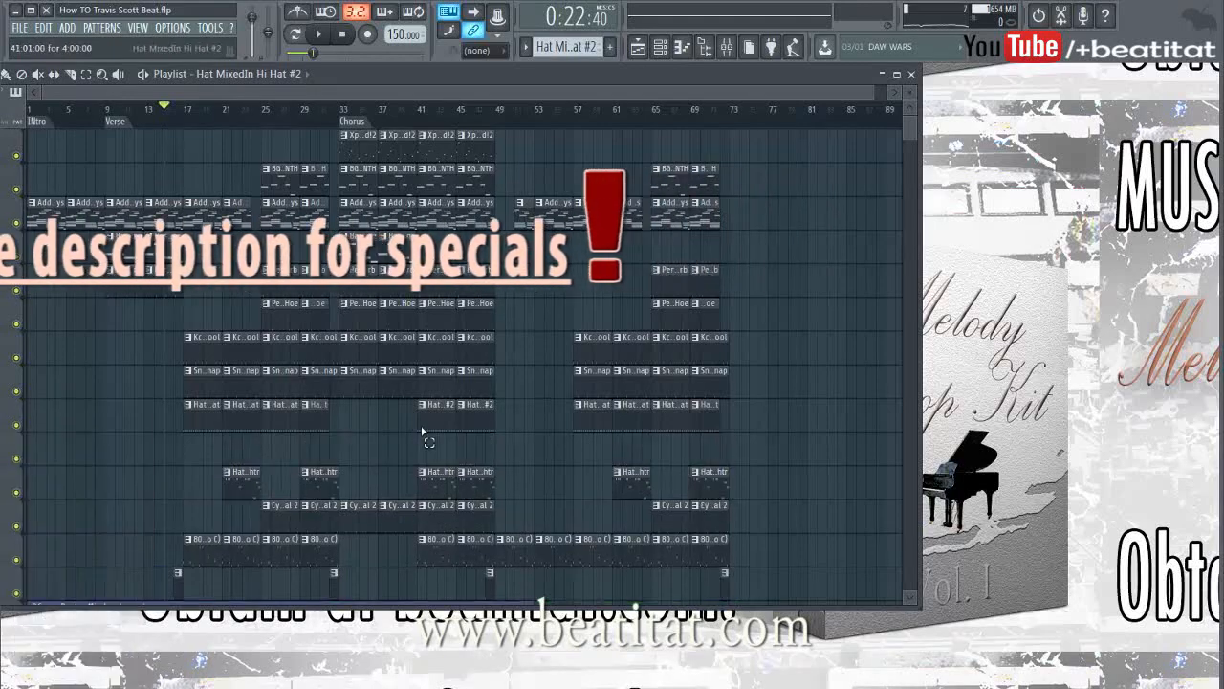
{"action": "left_click_drag", "start_coordinate": [420, 428], "coordinate": [476, 432]}
{"action": "key", "text": "shift+Down"}
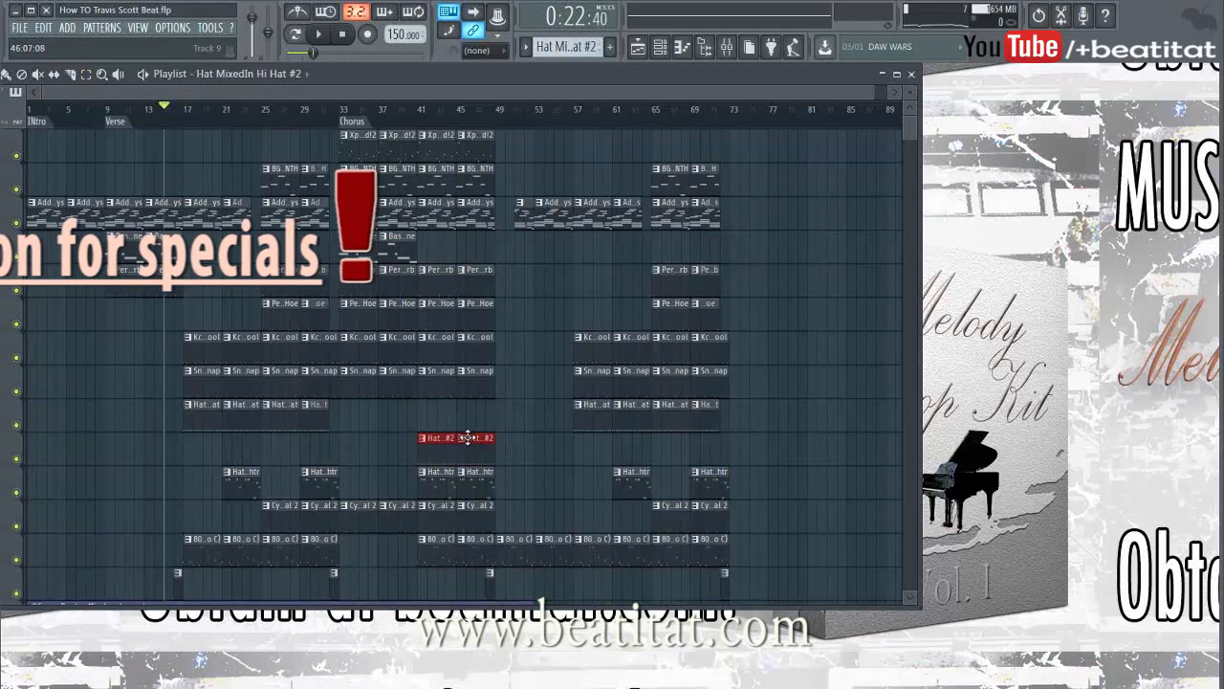
{"action": "double_click", "coordinate": [473, 438]}
{"action": "key", "text": "Escape"}
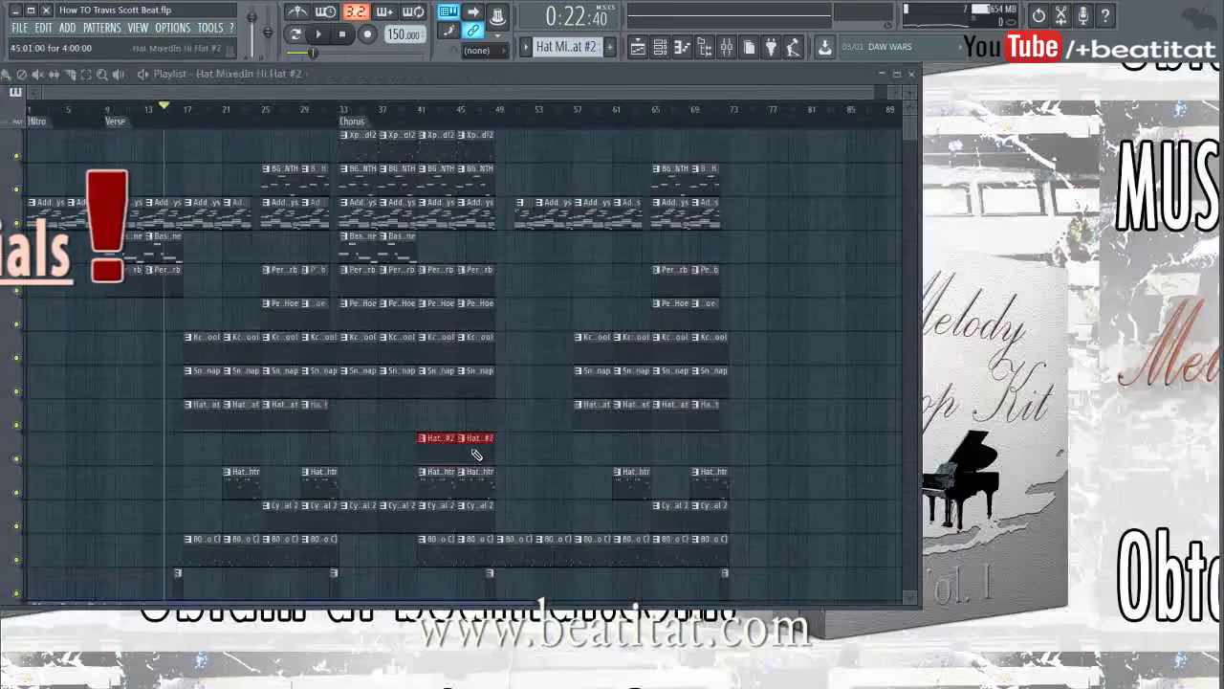
- Play the song from bar 41, examine the arrangement through the chorus and following break, and stop playback
{"action": "left_click", "coordinate": [424, 112]}
{"action": "key", "text": "space"}
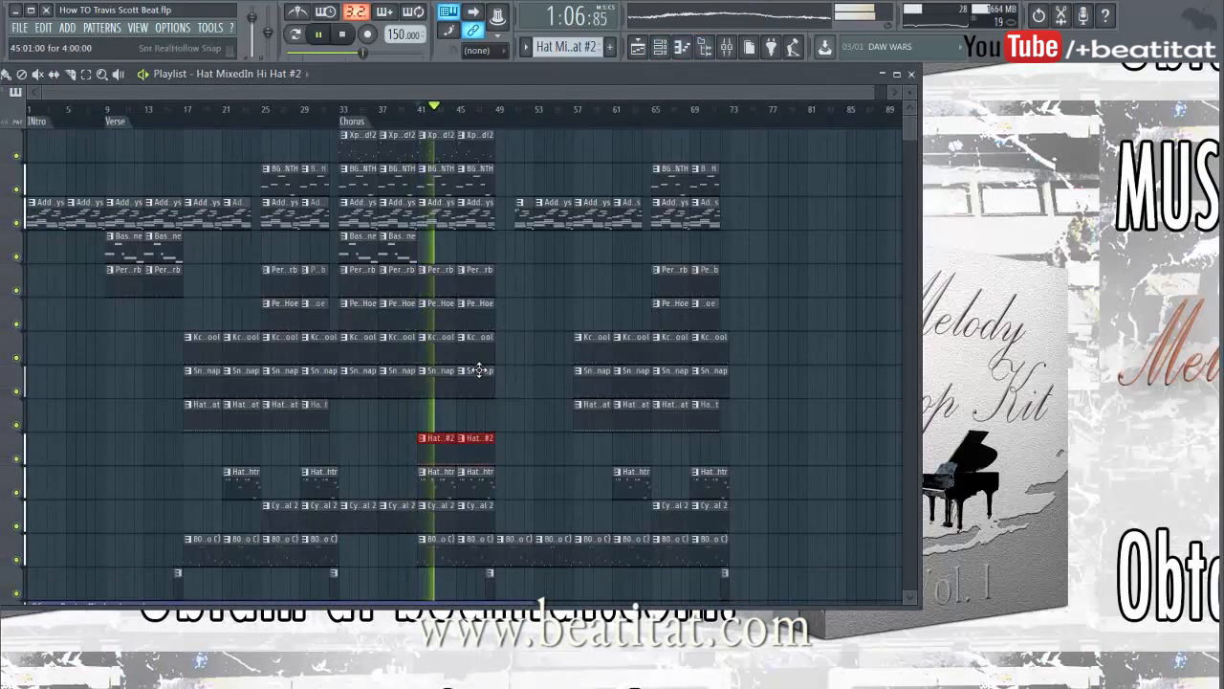
{"action": "right_click", "coordinate": [493, 258]}
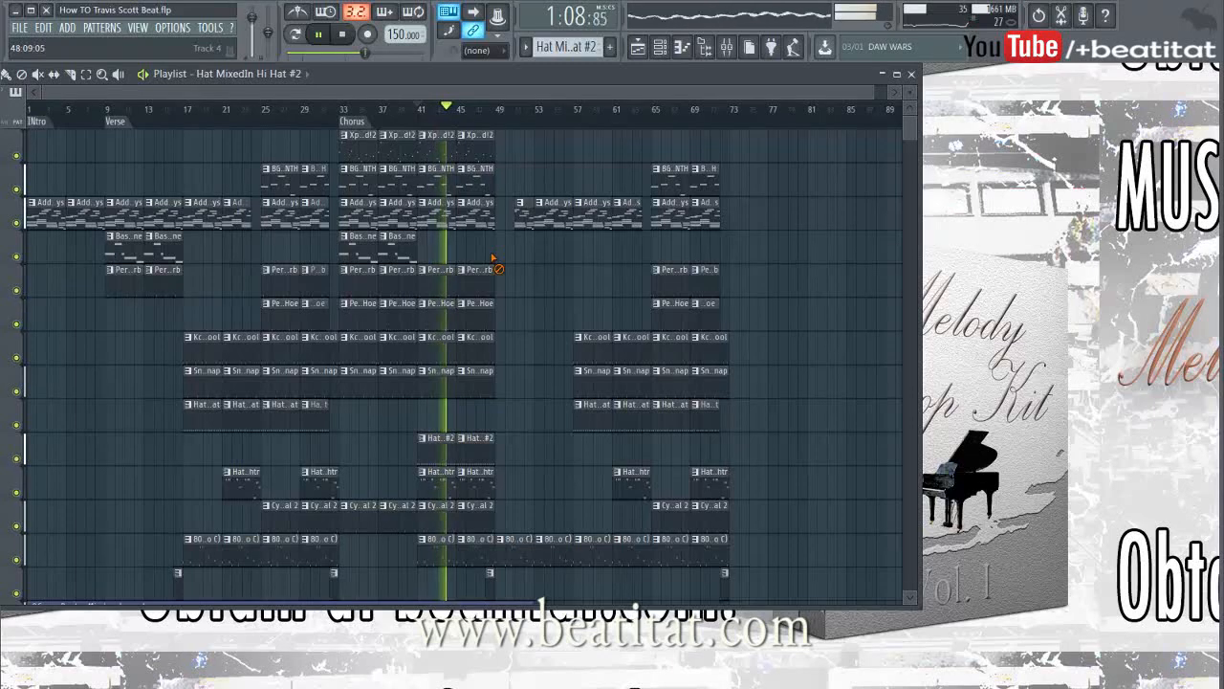
{"action": "double_click", "coordinate": [368, 74]}
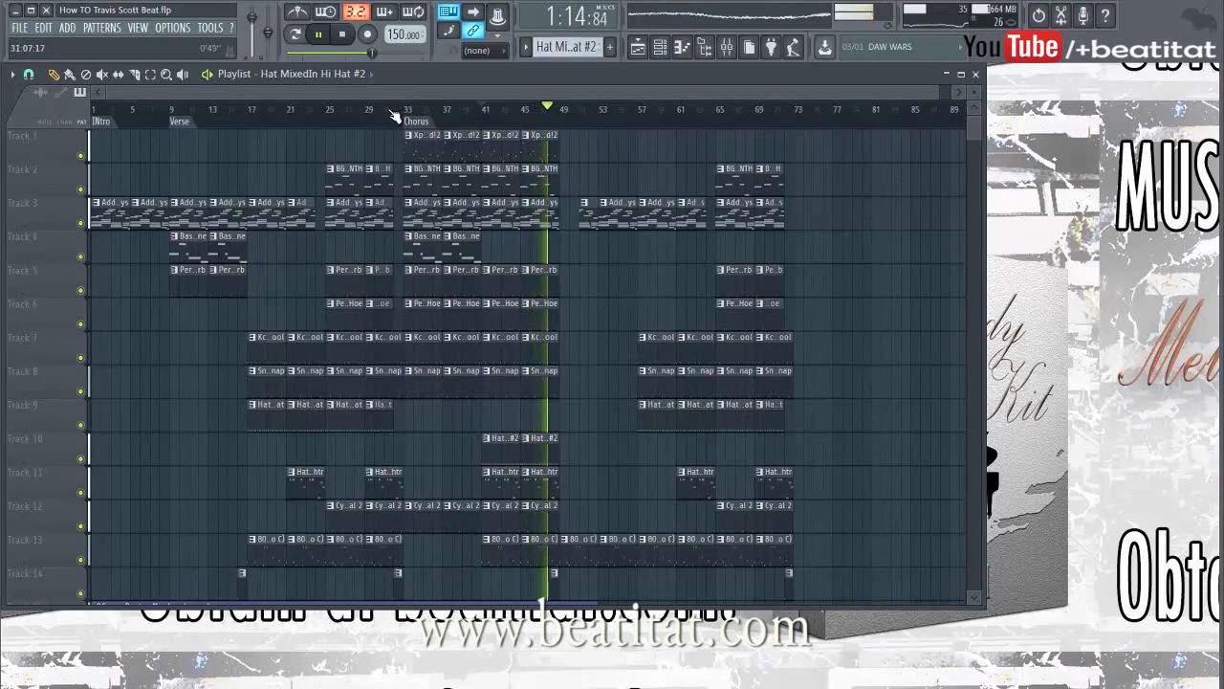
{"action": "scroll", "coordinate": [642, 240], "scroll_direction": "down", "scroll_amount": 5}
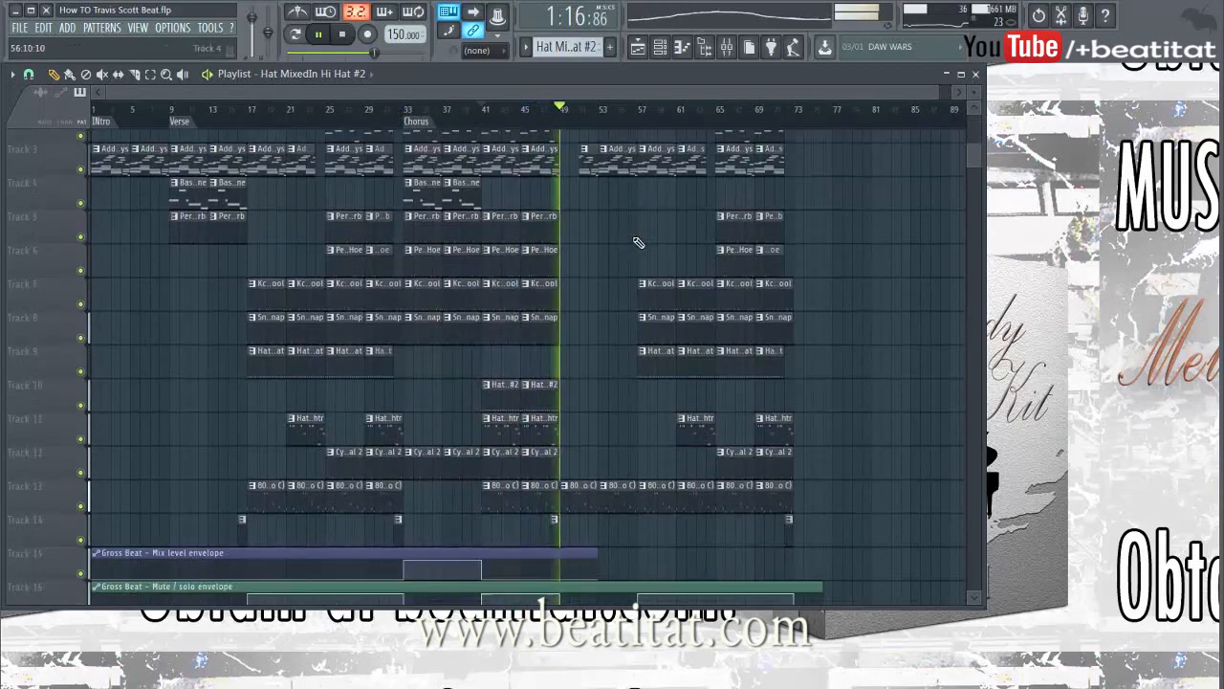
{"action": "scroll", "coordinate": [644, 240], "scroll_direction": "up", "scroll_amount": 4}
{"action": "scroll", "coordinate": [641, 237], "scroll_direction": "up", "scroll_amount": 1}
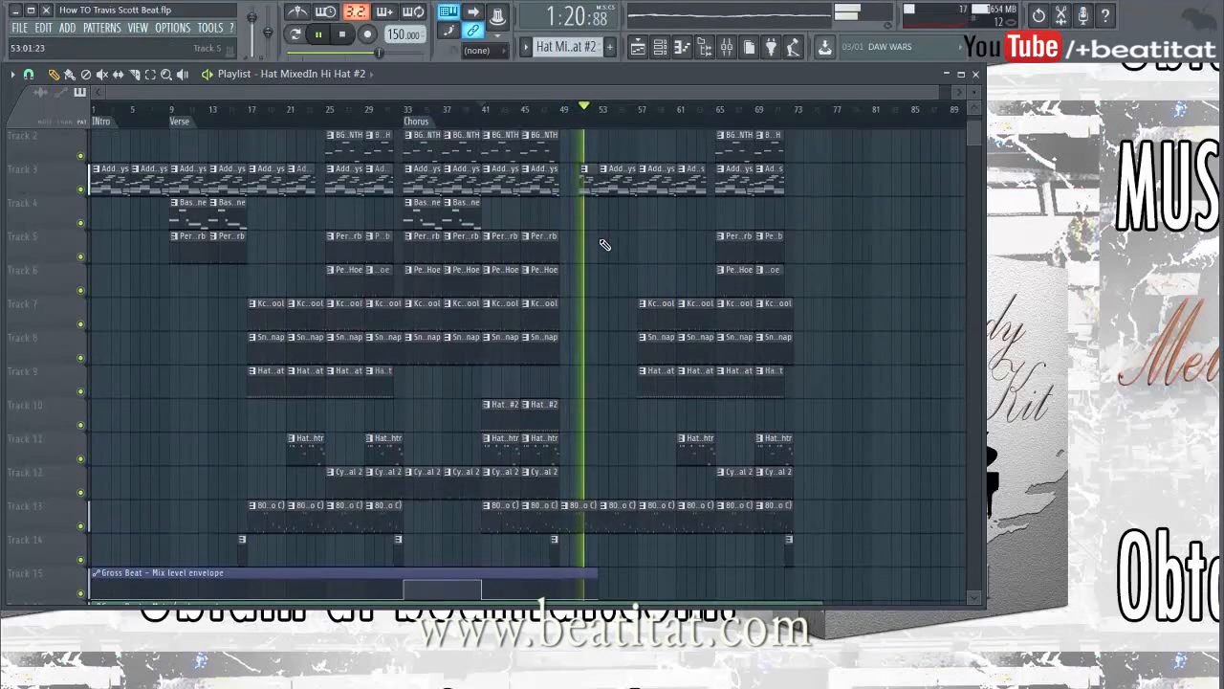
{"action": "left_click", "coordinate": [347, 35]}
{"action": "scroll", "coordinate": [835, 200], "scroll_direction": "up", "scroll_amount": 1}
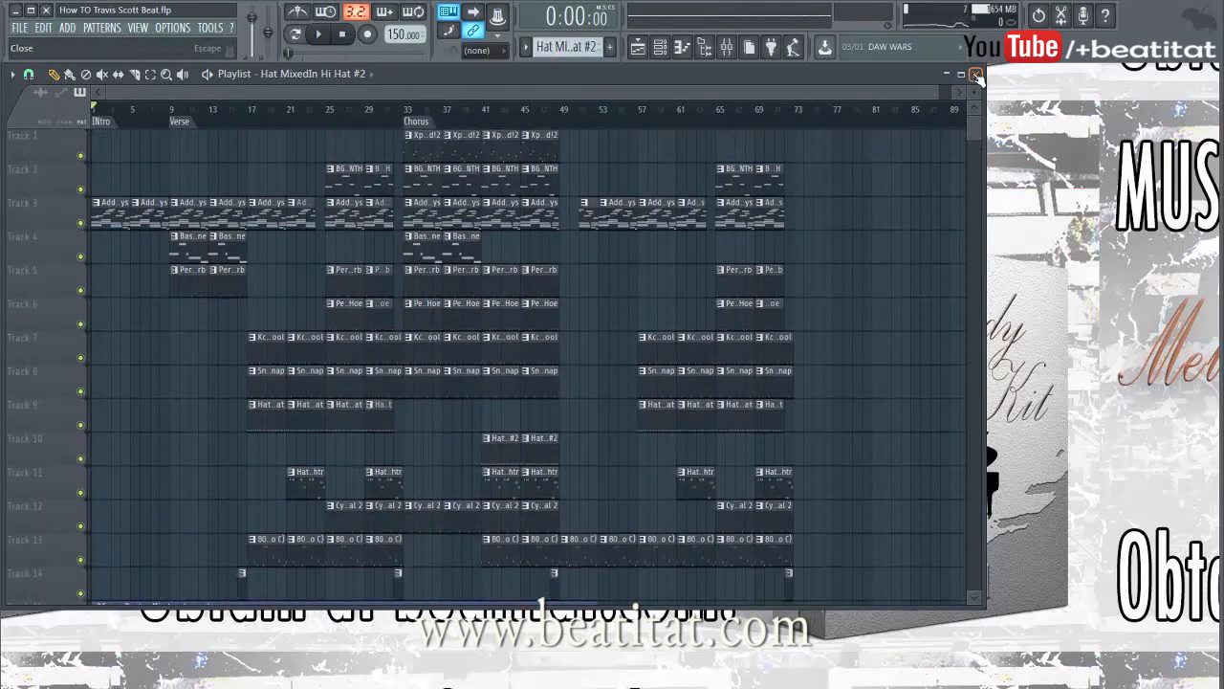
- Insert Fruity Parametric EQ 2 in slot 1 of the Master track and roll off the lowest and highest frequencies
{"action": "left_click", "coordinate": [977, 75]}
{"action": "left_click", "coordinate": [740, 51]}
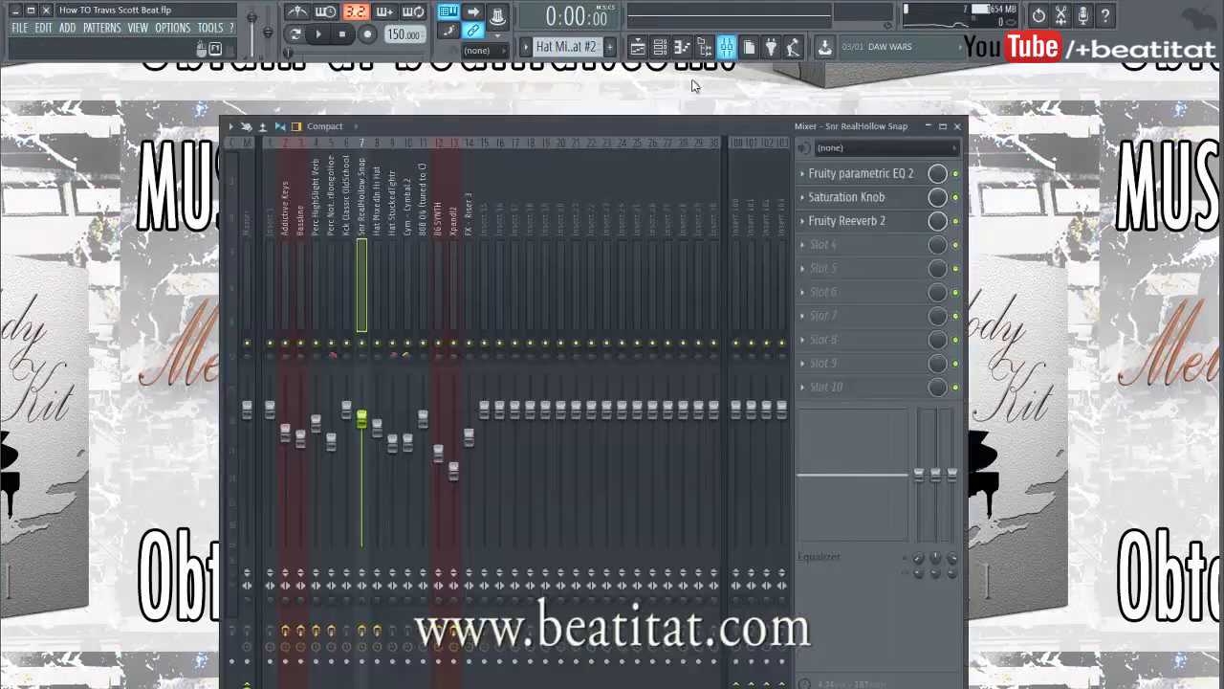
{"action": "left_click", "coordinate": [248, 232]}
{"action": "key", "text": "space"}
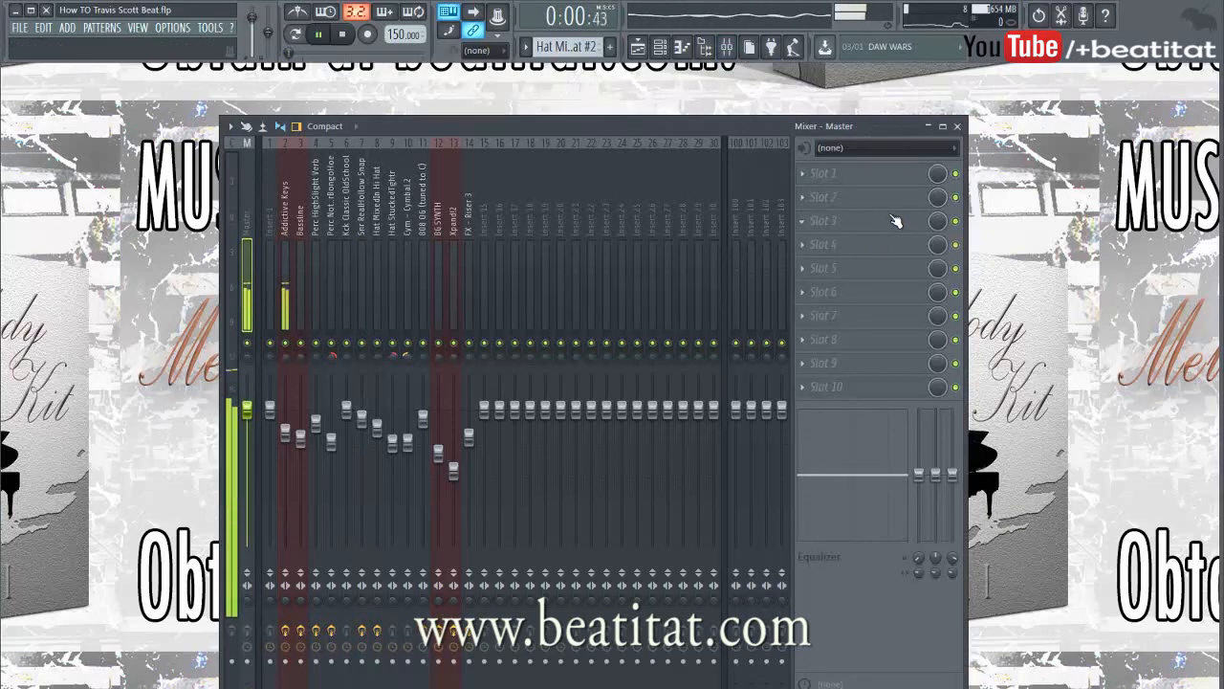
{"action": "left_click", "coordinate": [882, 181]}
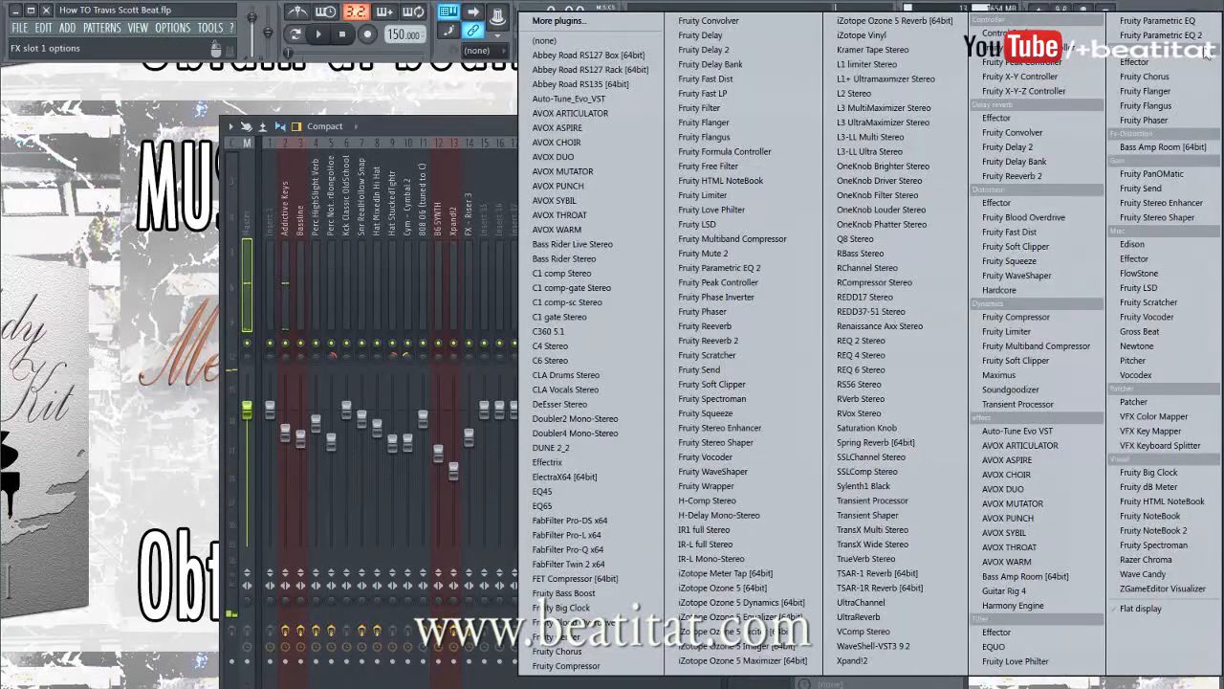
{"action": "left_click", "coordinate": [1209, 37]}
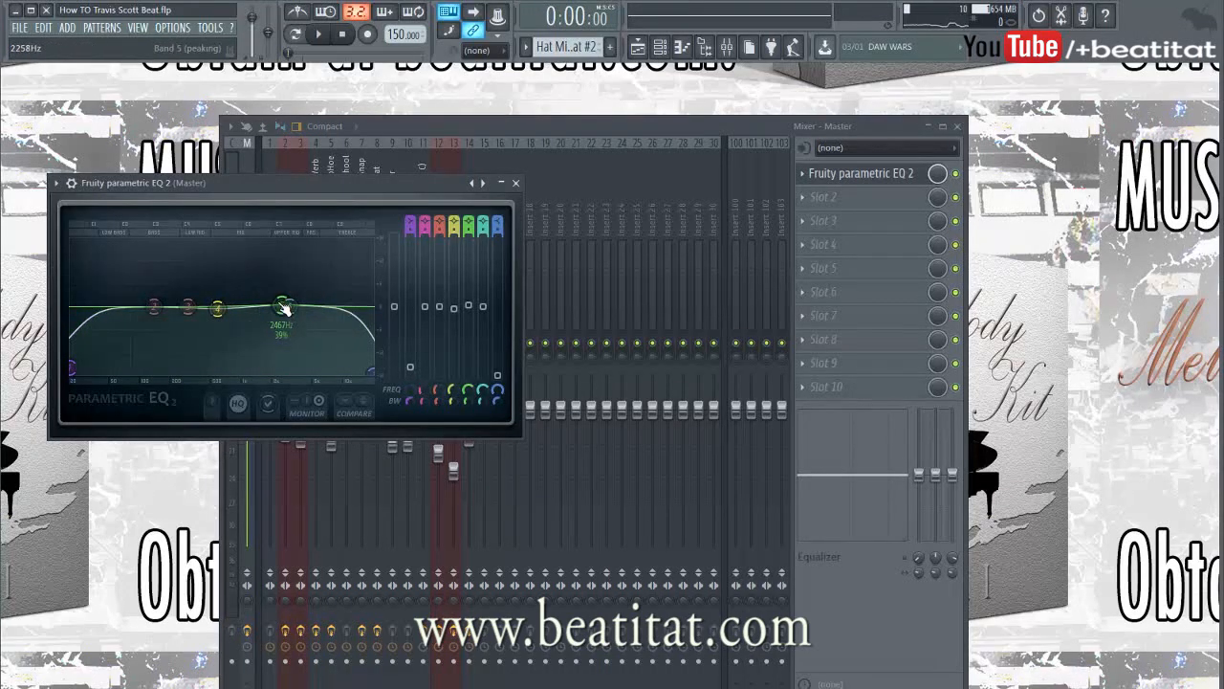
- During chorus playback, shape the Master EQ with narrow low-mid, upper-mid and treble cuts and a 1.5 dB boost at 92 Hz
{"action": "left_click", "coordinate": [638, 48]}
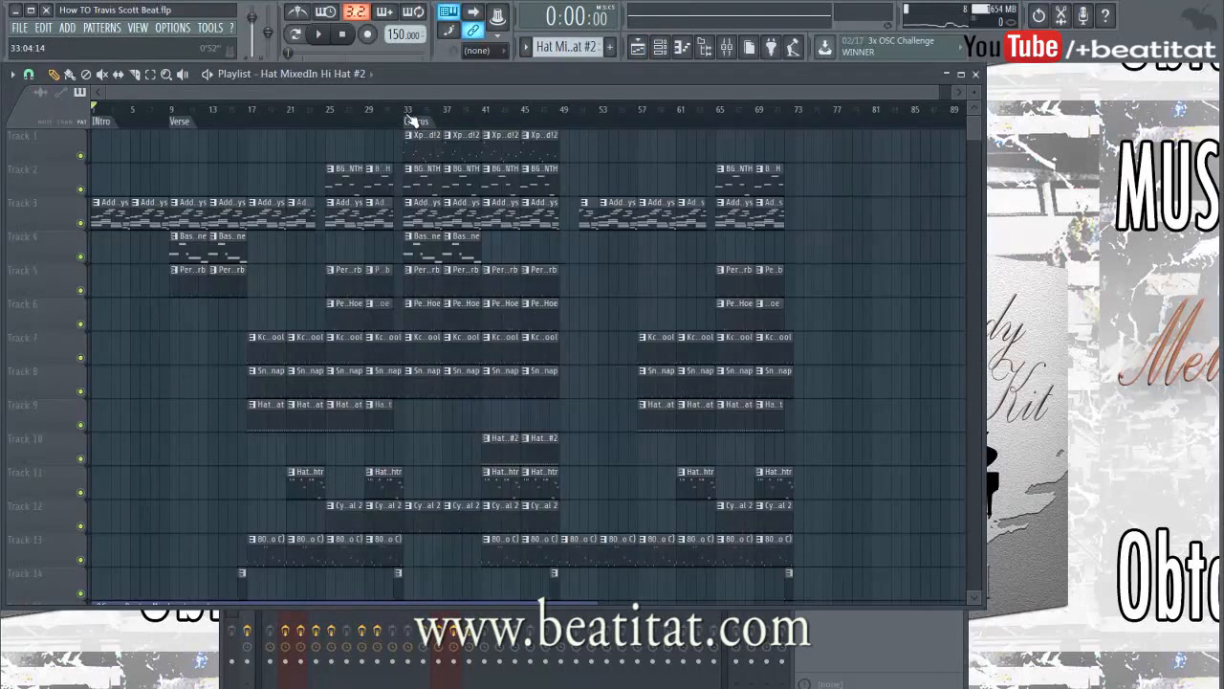
{"action": "left_click", "coordinate": [729, 47]}
{"action": "key", "text": "space"}
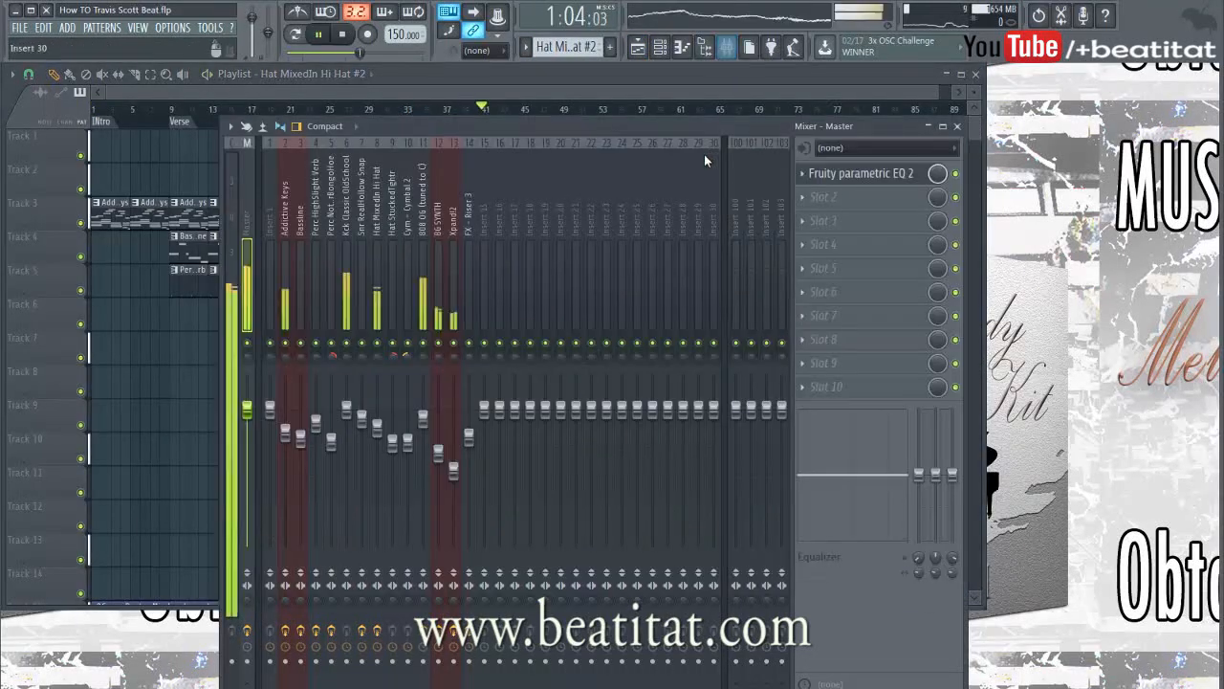
{"action": "left_click", "coordinate": [895, 173]}
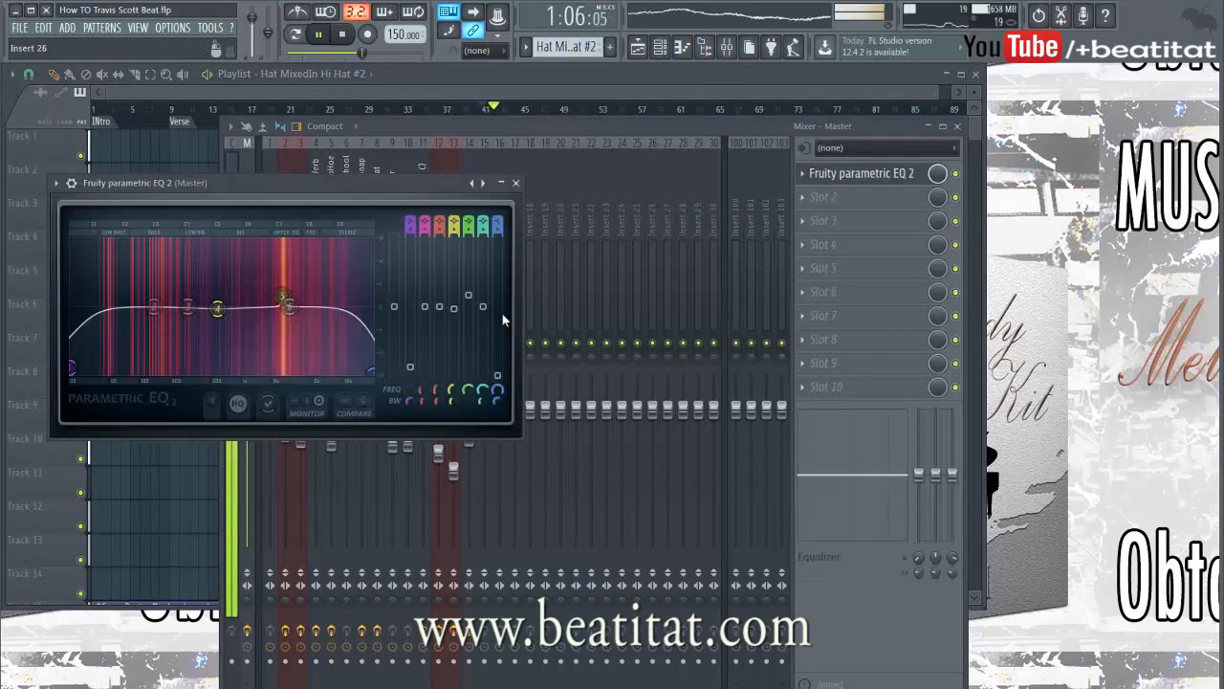
{"action": "left_click_drag", "start_coordinate": [264, 321], "coordinate": [319, 323]}
{"action": "left_click_drag", "start_coordinate": [187, 307], "coordinate": [137, 301]}
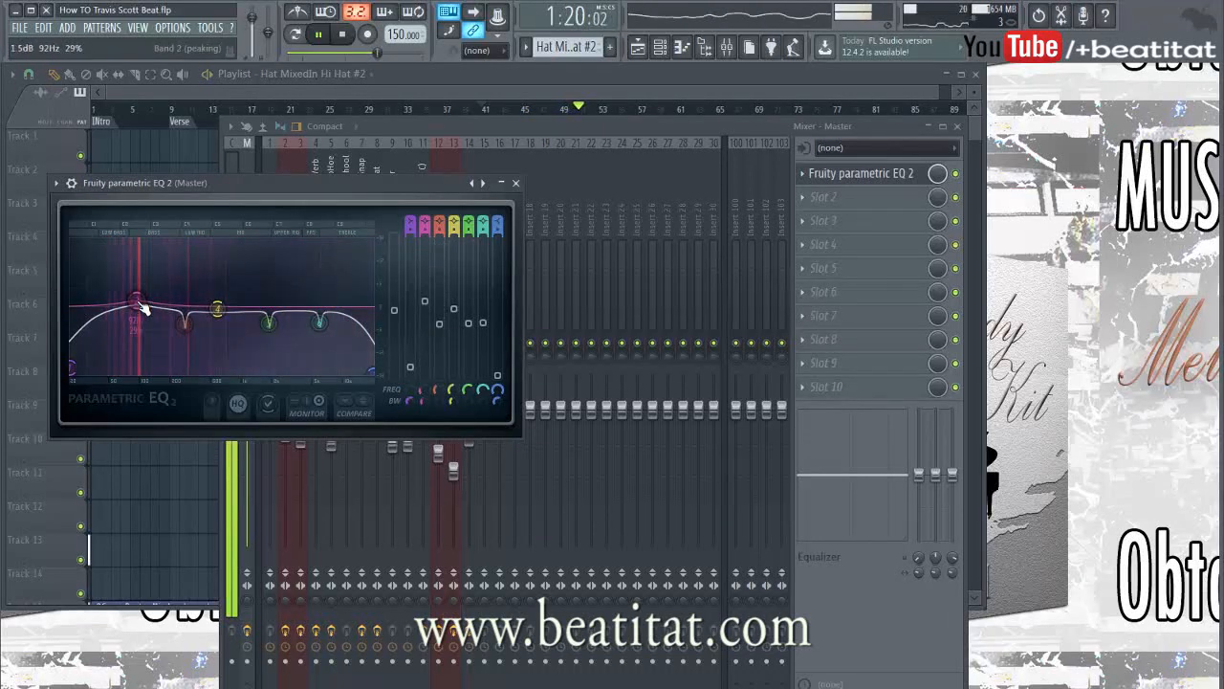
- Insert Fruity Limiter in slot 2 of the Master track, switch it to compressor mode, and adjust its compression and gain
{"action": "left_click", "coordinate": [516, 182]}
{"action": "left_click", "coordinate": [829, 197]}
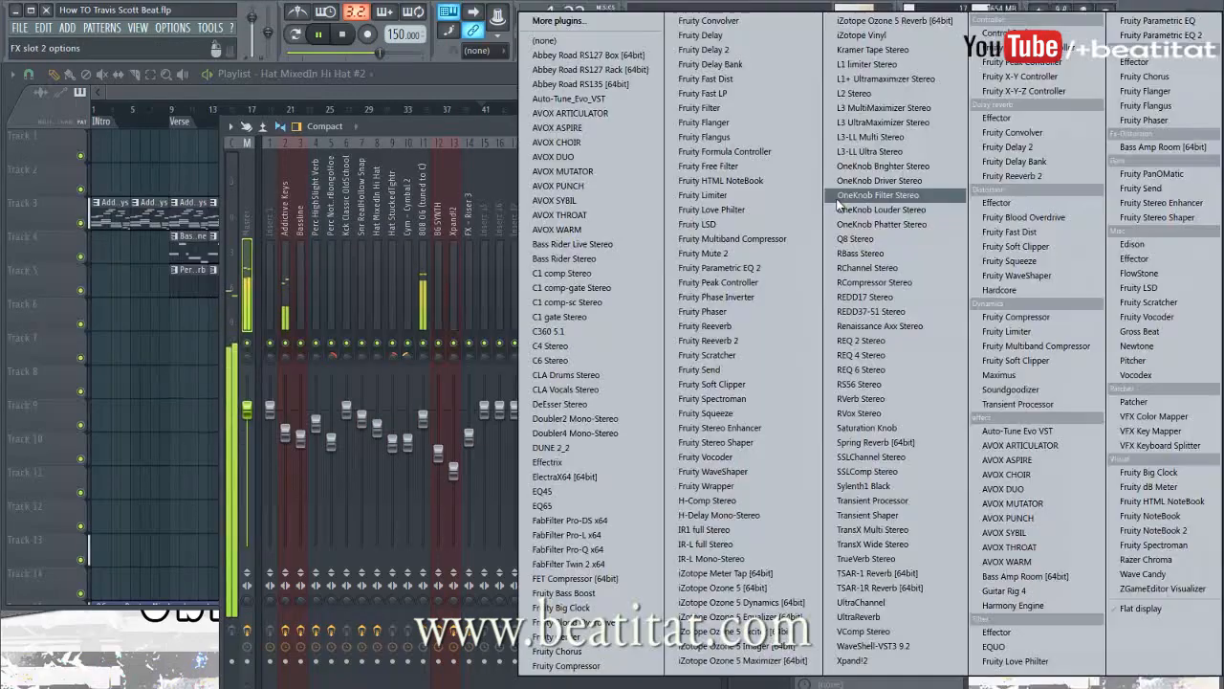
{"action": "left_click", "coordinate": [1019, 331]}
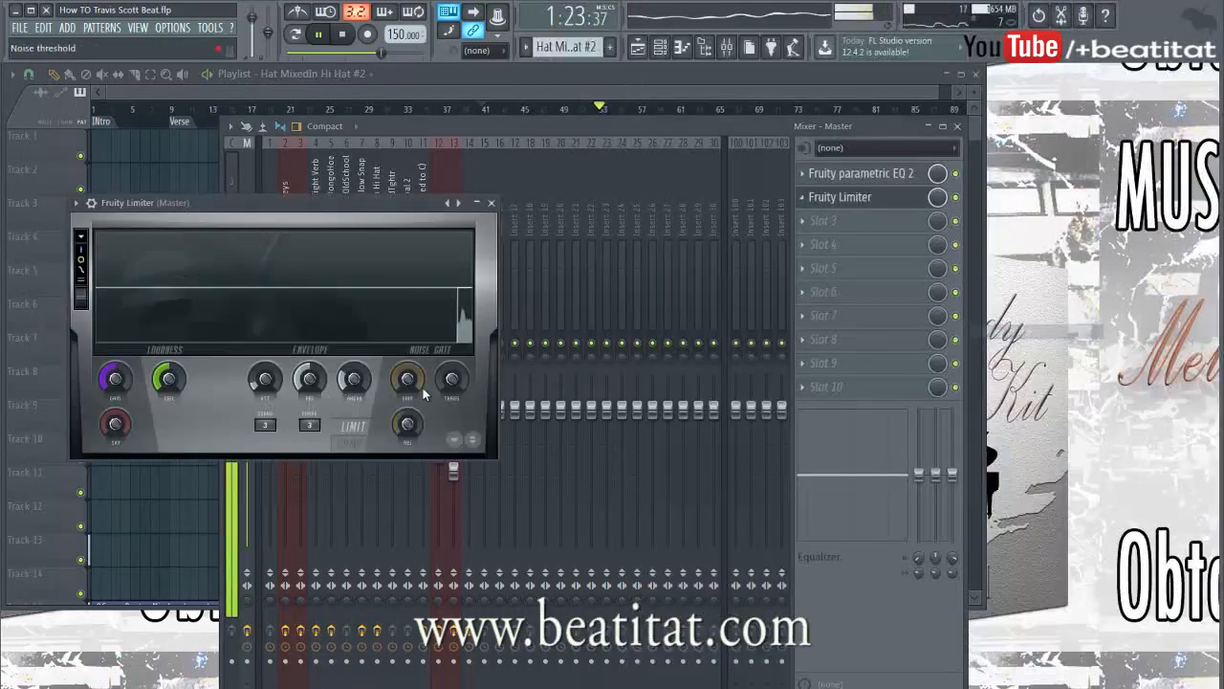
{"action": "left_click", "coordinate": [343, 442]}
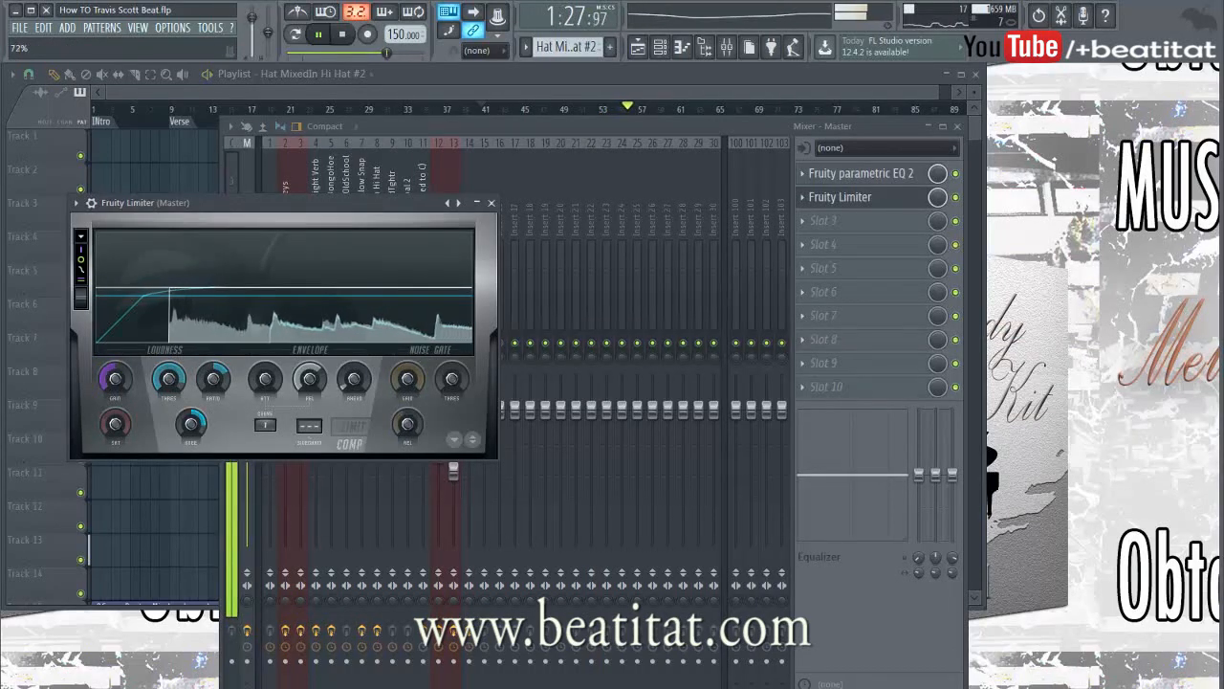
{"action": "left_click_drag", "start_coordinate": [122, 380], "coordinate": [123, 364]}
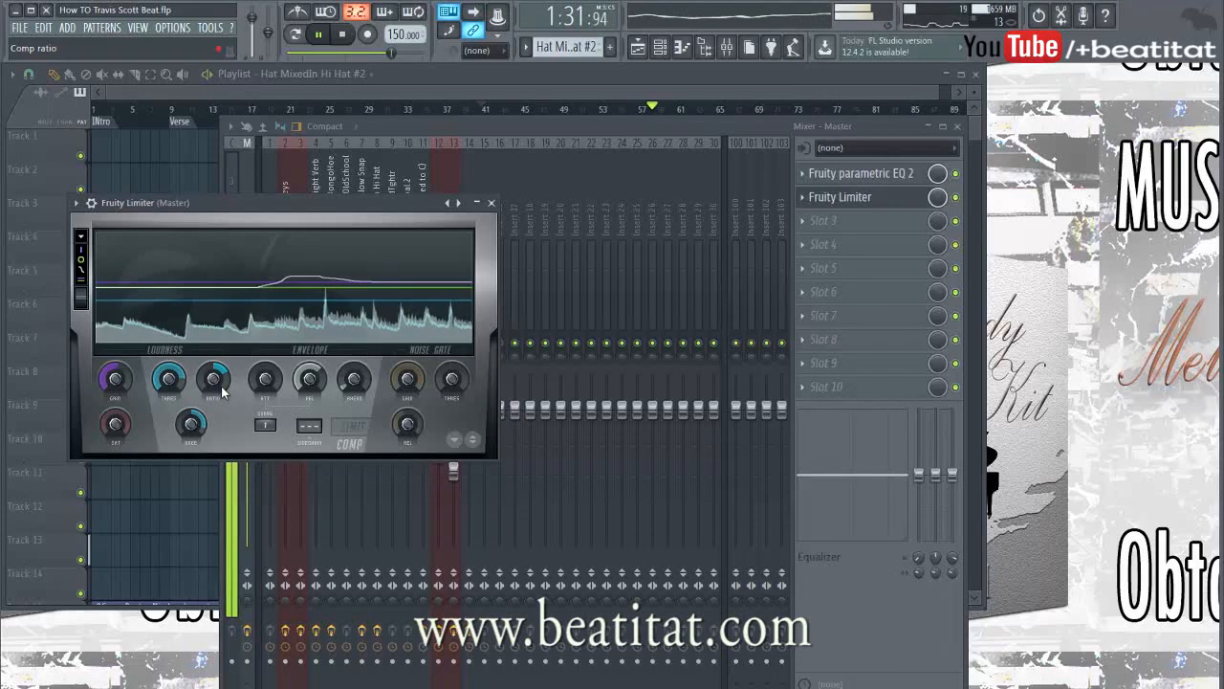
{"action": "left_click", "coordinate": [491, 203]}
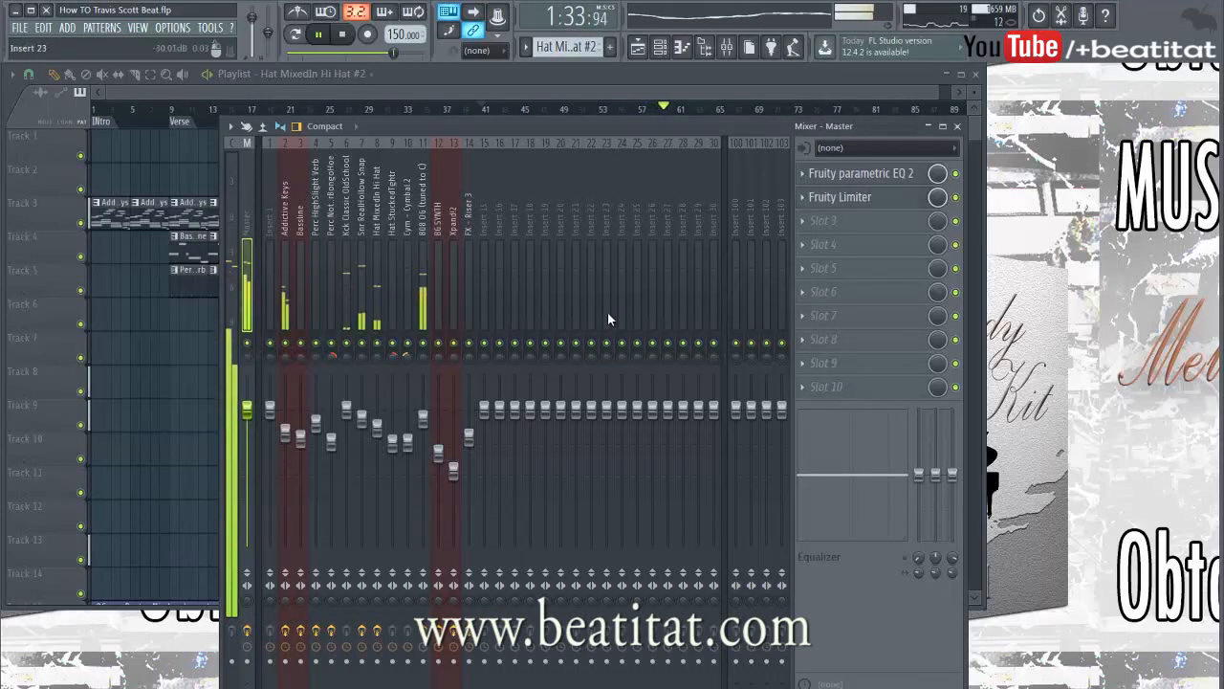
- Insert Soundgoodizer in slot 3 of the Master track, keeping preset A, and close its window
{"action": "left_click", "coordinate": [820, 219]}
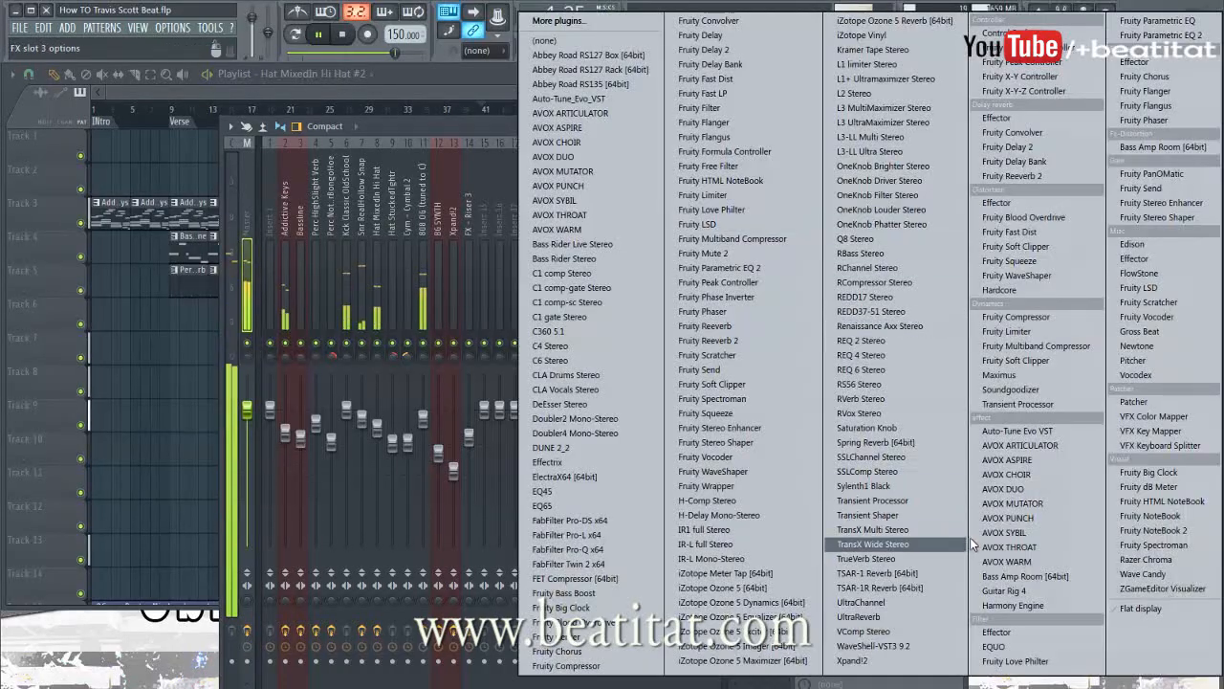
{"action": "left_click", "coordinate": [1011, 390]}
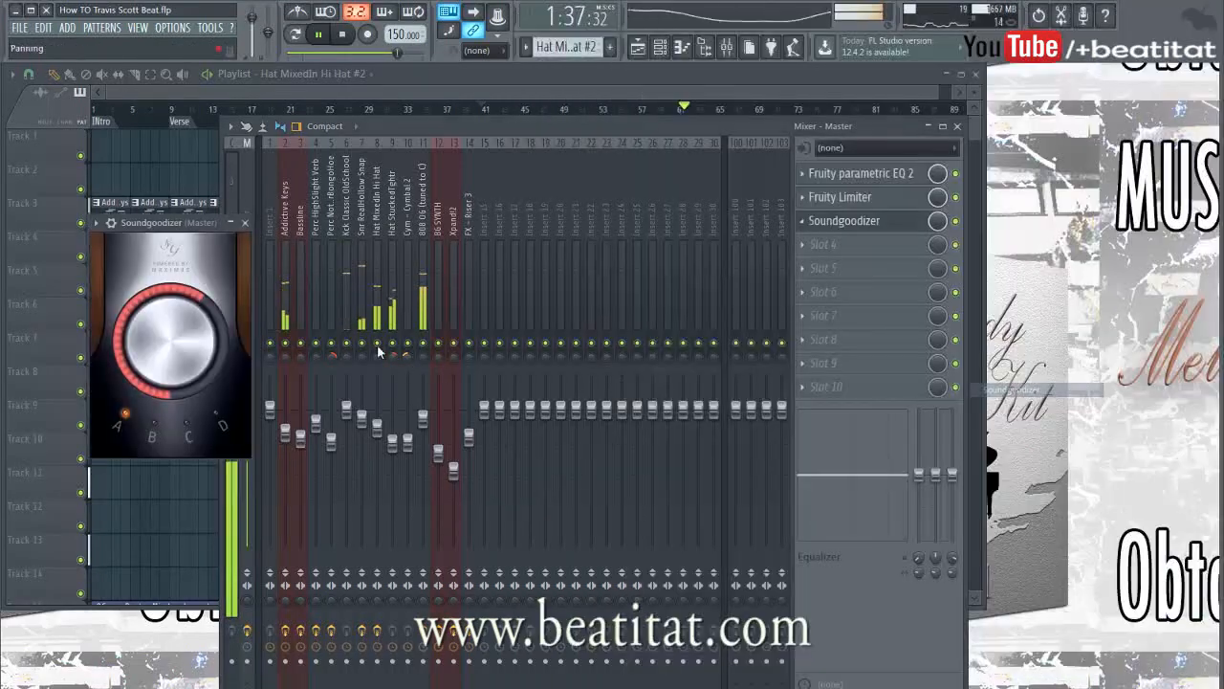
{"action": "left_click", "coordinate": [245, 223]}
- Add a second Fruity Limiter in slot 4 of the Master track and adjust its compressor threshold, ratio and gain
{"action": "left_click", "coordinate": [807, 246]}
{"action": "left_click", "coordinate": [1044, 329]}
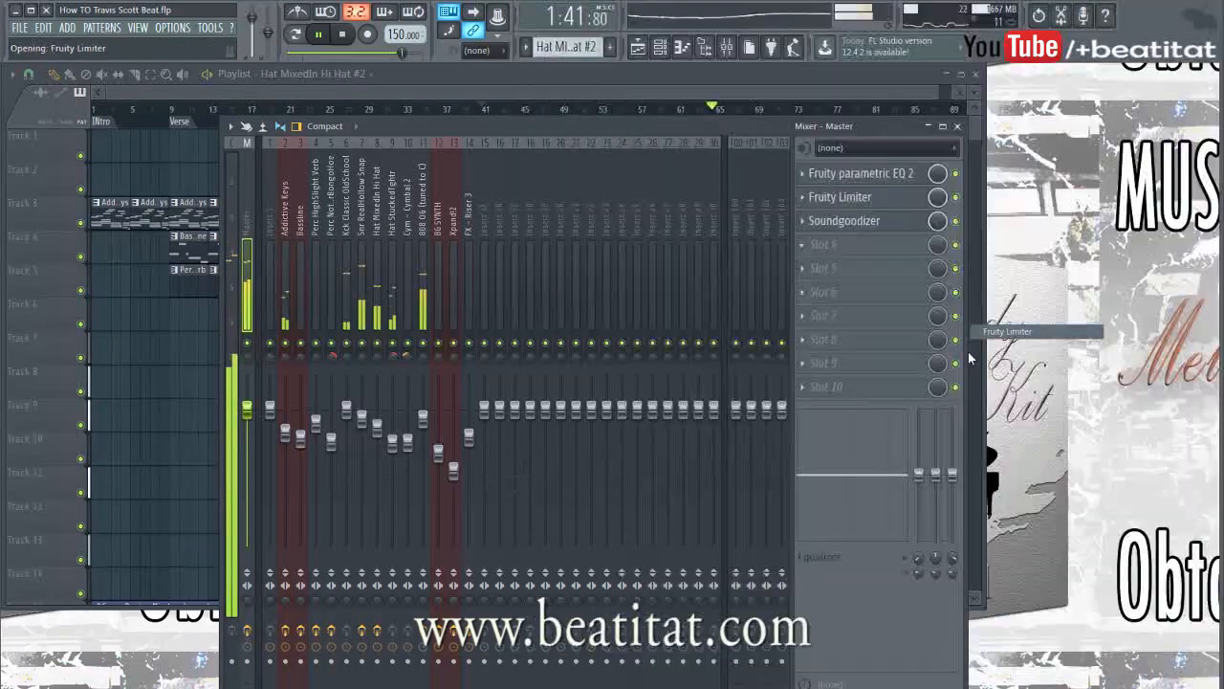
{"action": "left_click_drag", "start_coordinate": [209, 419], "coordinate": [252, 394]}
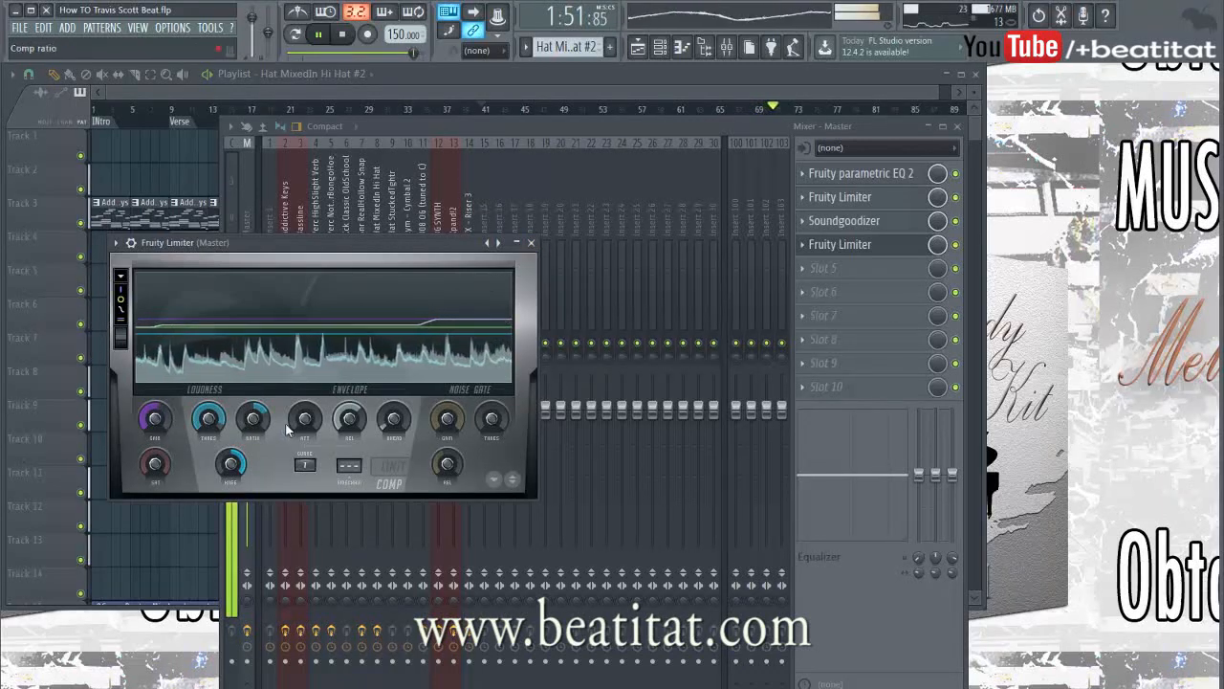
{"action": "left_click", "coordinate": [531, 243]}
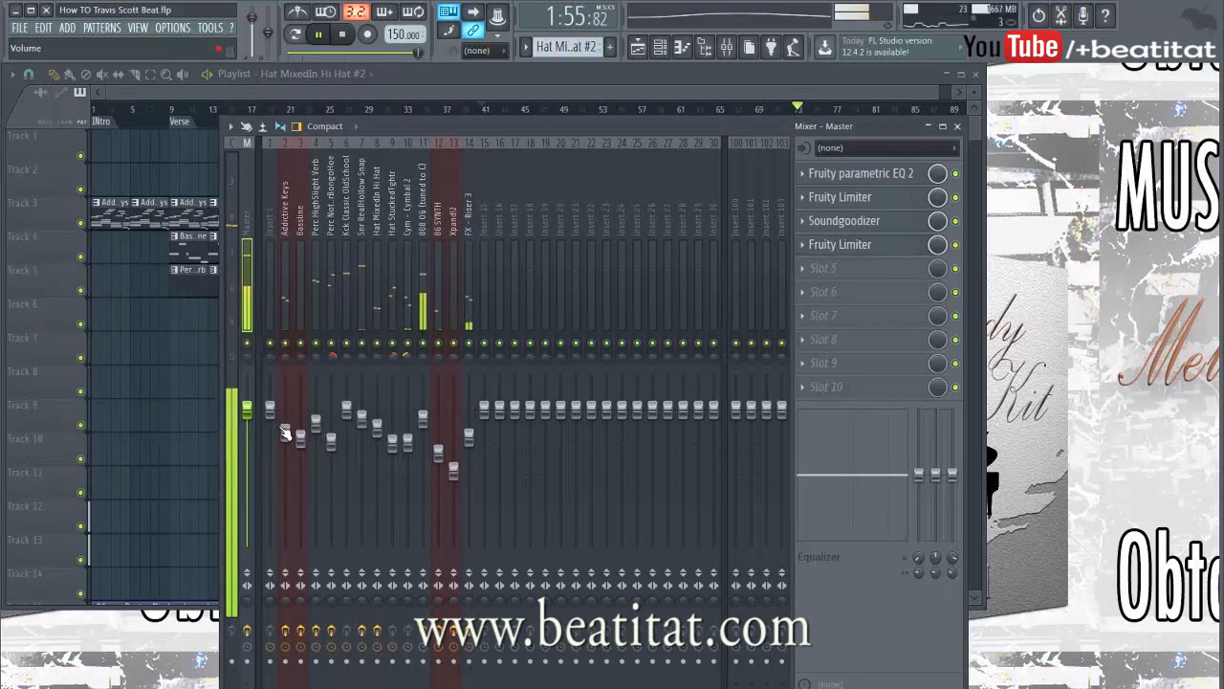
- Play the song from bar 41 to check the mastered chorus and readjust the Master track's Fruity Limiter compression
{"action": "left_click", "coordinate": [154, 412]}
{"action": "left_click", "coordinate": [483, 108]}
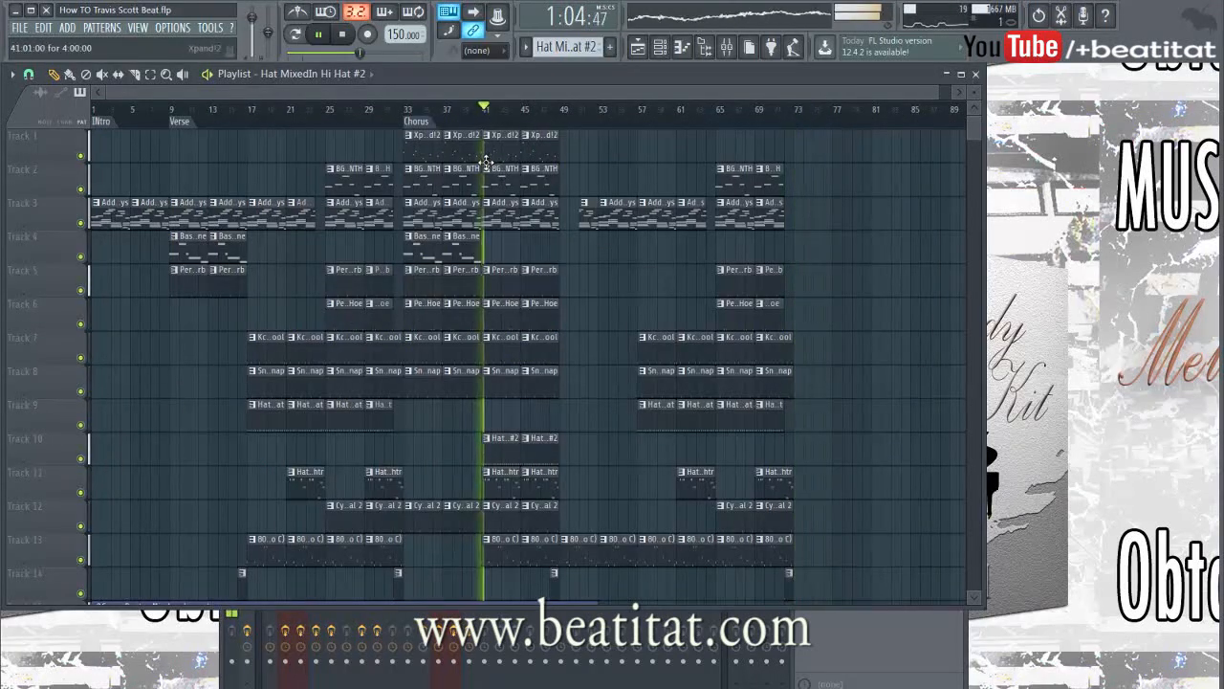
{"action": "left_click", "coordinate": [728, 48]}
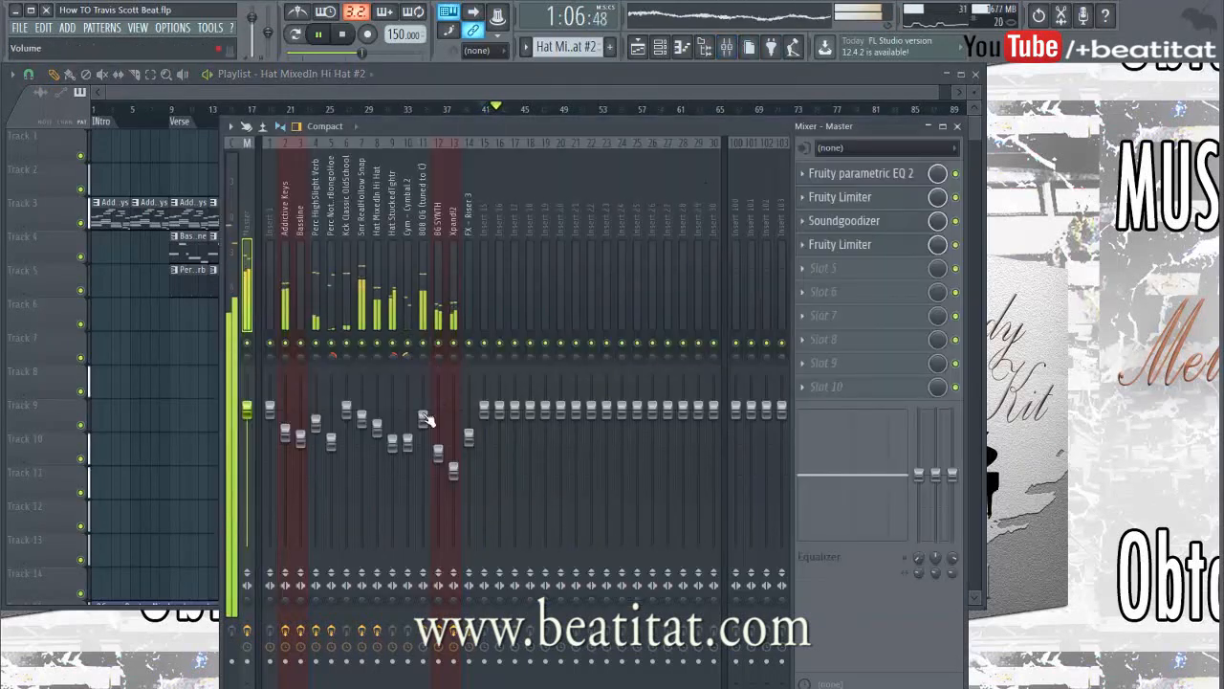
{"action": "left_click", "coordinate": [842, 244]}
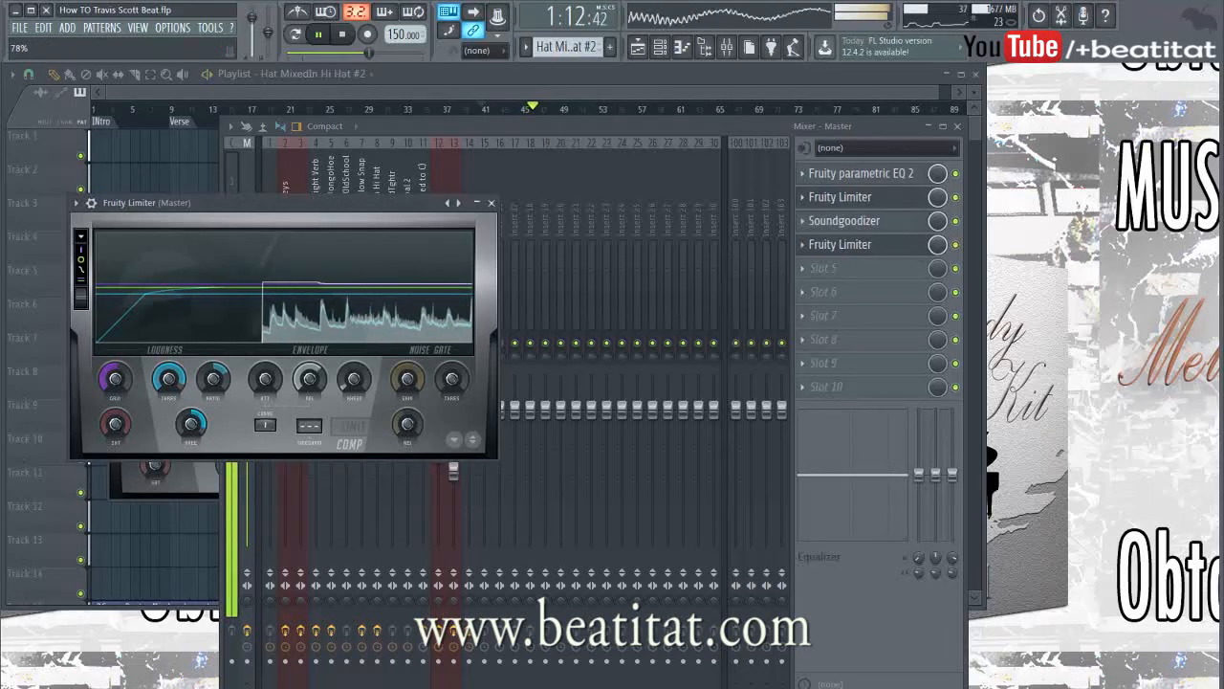
{"action": "left_click", "coordinate": [499, 200]}
{"action": "left_click", "coordinate": [210, 170]}
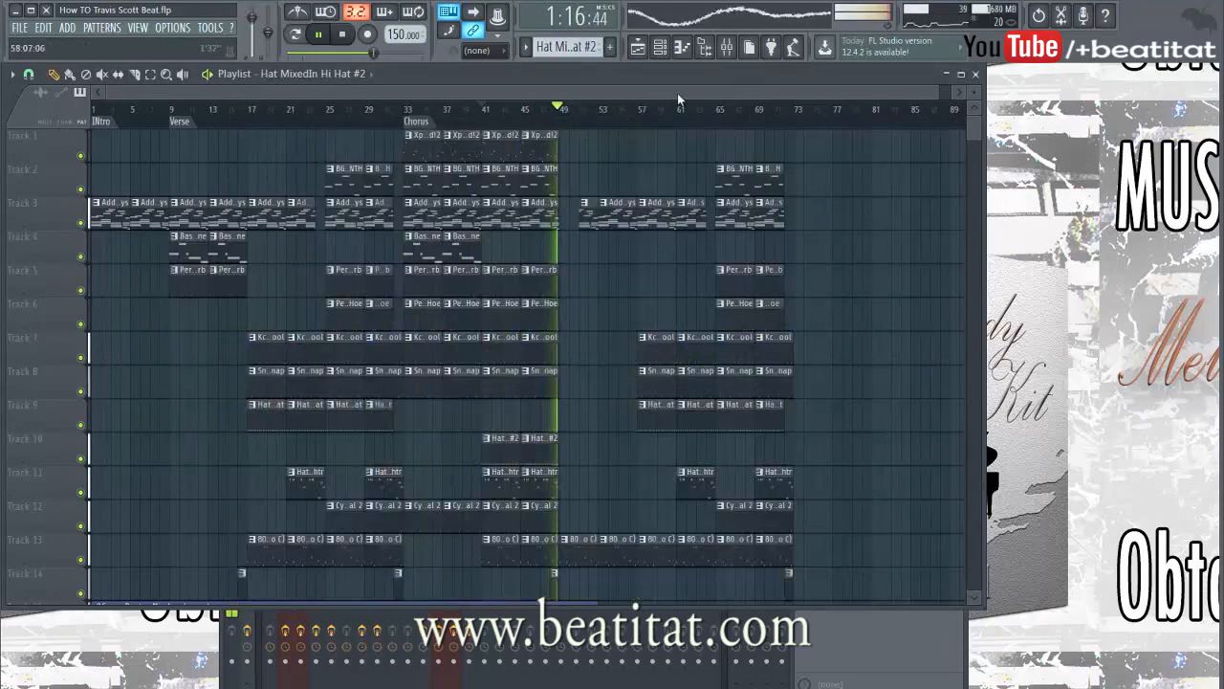
- Close the playlist, mixer and remaining Fruity Limiter windows to clear the workspace
{"action": "left_click", "coordinate": [975, 73]}
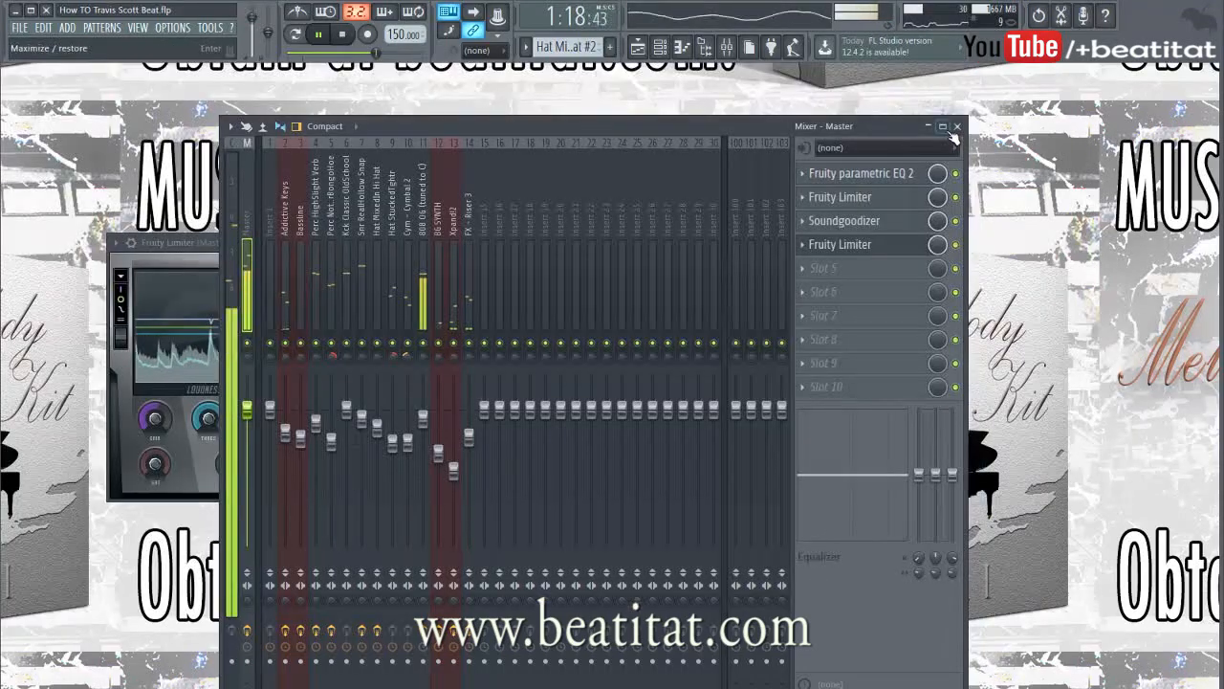
{"action": "left_click", "coordinate": [958, 127]}
{"action": "left_click", "coordinate": [539, 245]}
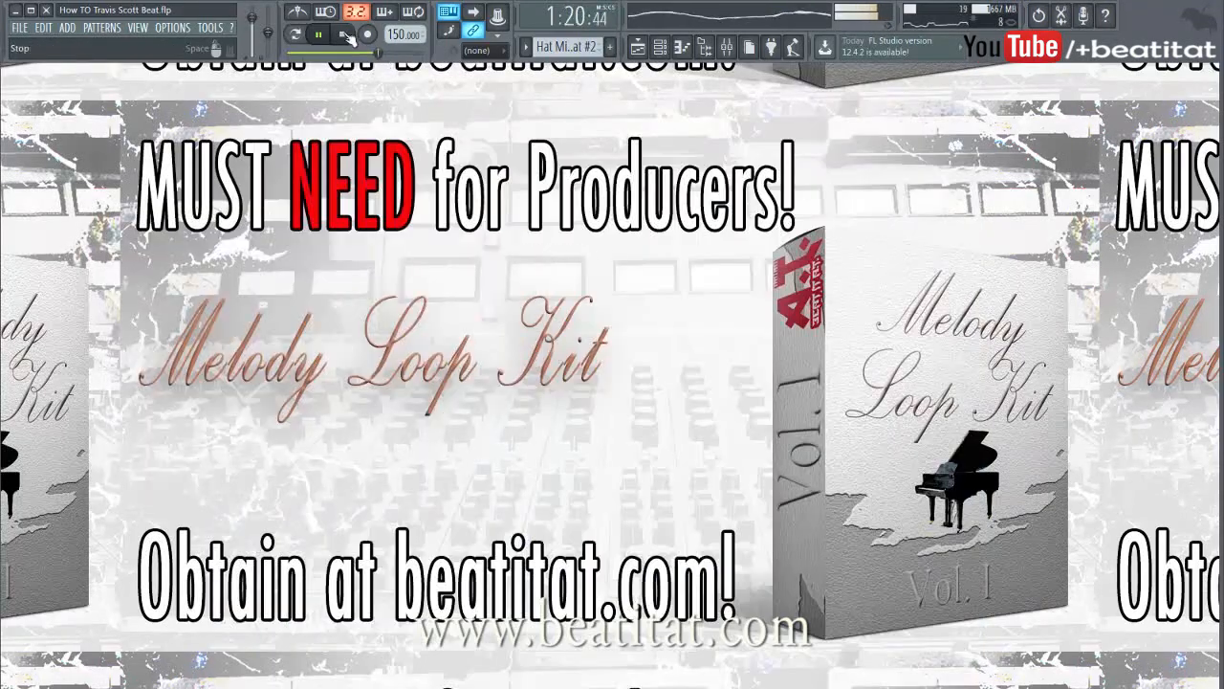